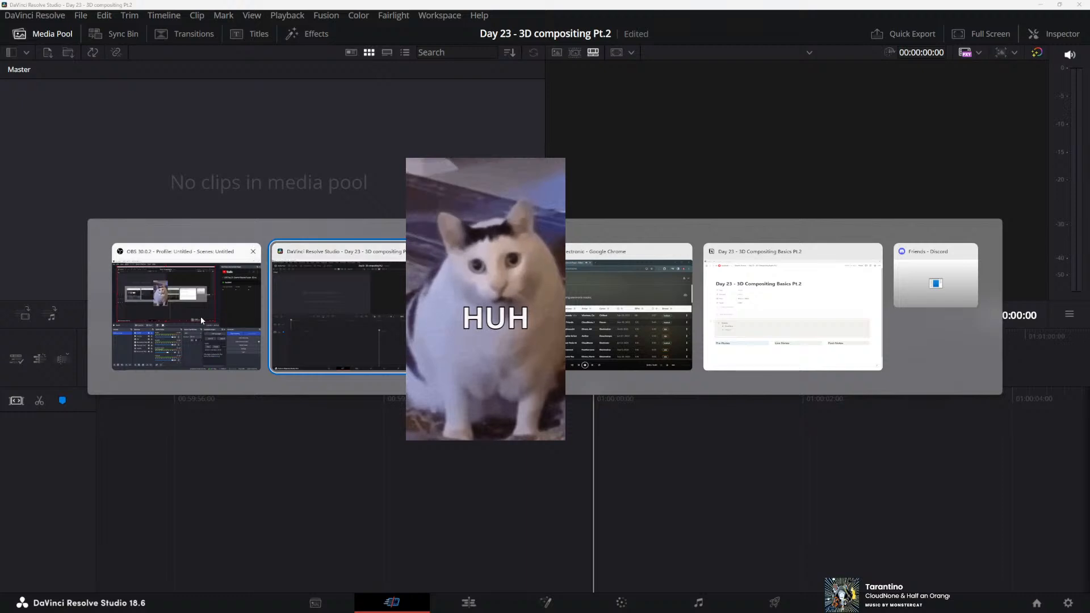
Place a new Fusion Composition at the start of a new timeline and open it for node editing with the effects library widened
left_click(200, 316)
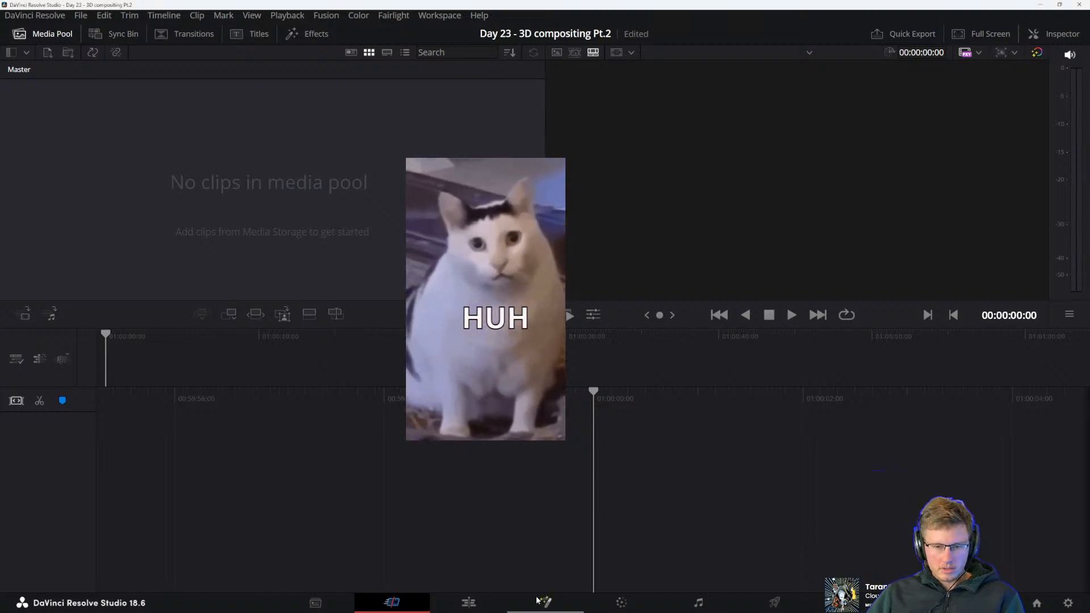
left_click(468, 602)
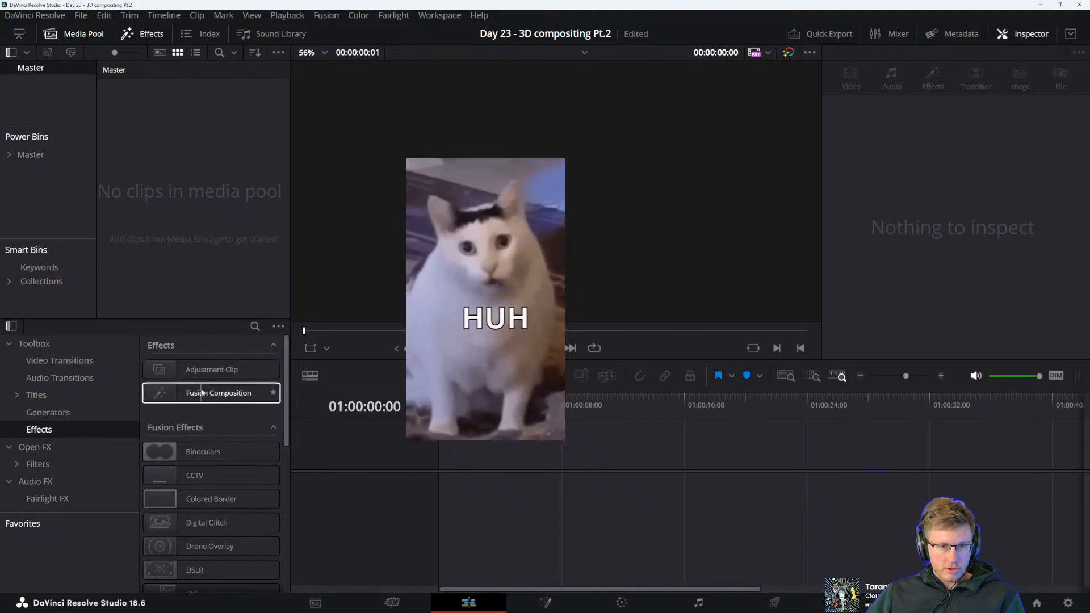
left_click_drag(207, 393, 190, 185)
left_click_drag(148, 125, 452, 498)
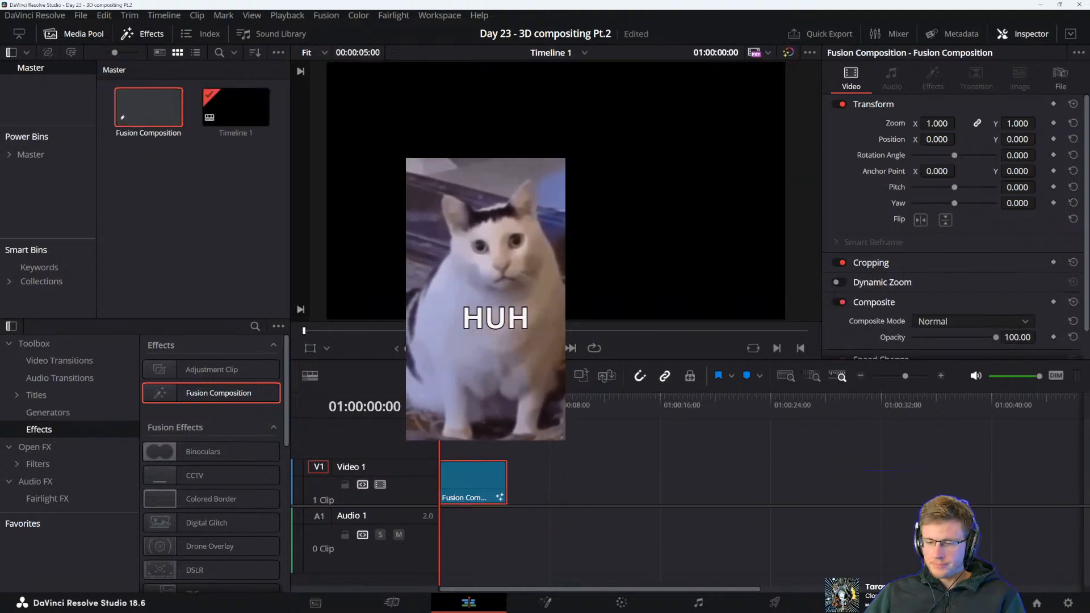
left_click(546, 602)
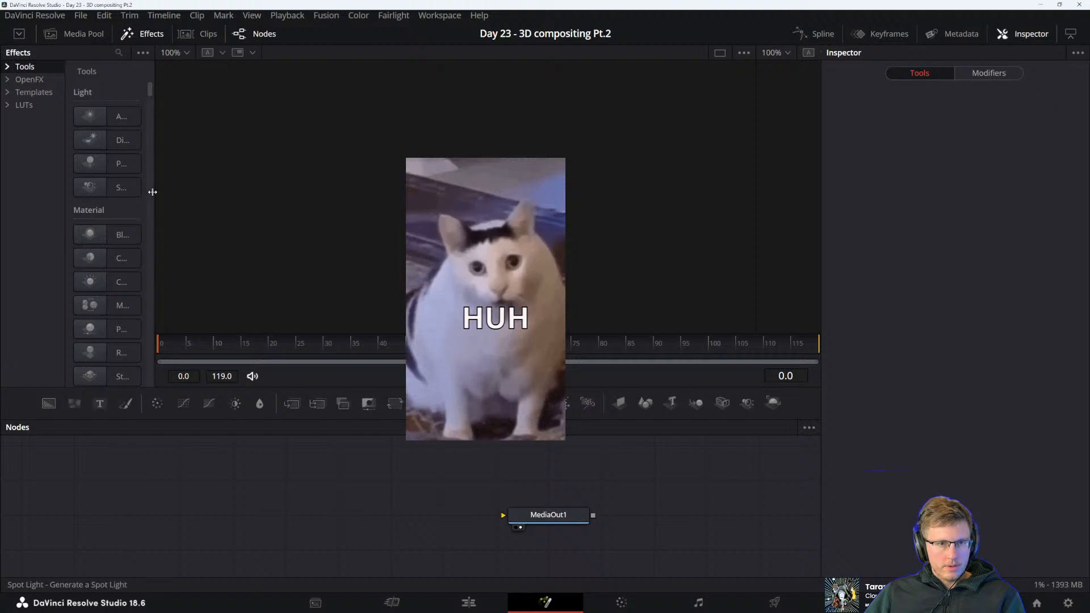
left_click_drag(162, 187, 291, 182)
Open the DaVinci Resolve reference manual PDF from the desktop and go to The Elements of a 3D Scene on page 1706
key("alt+Tab")
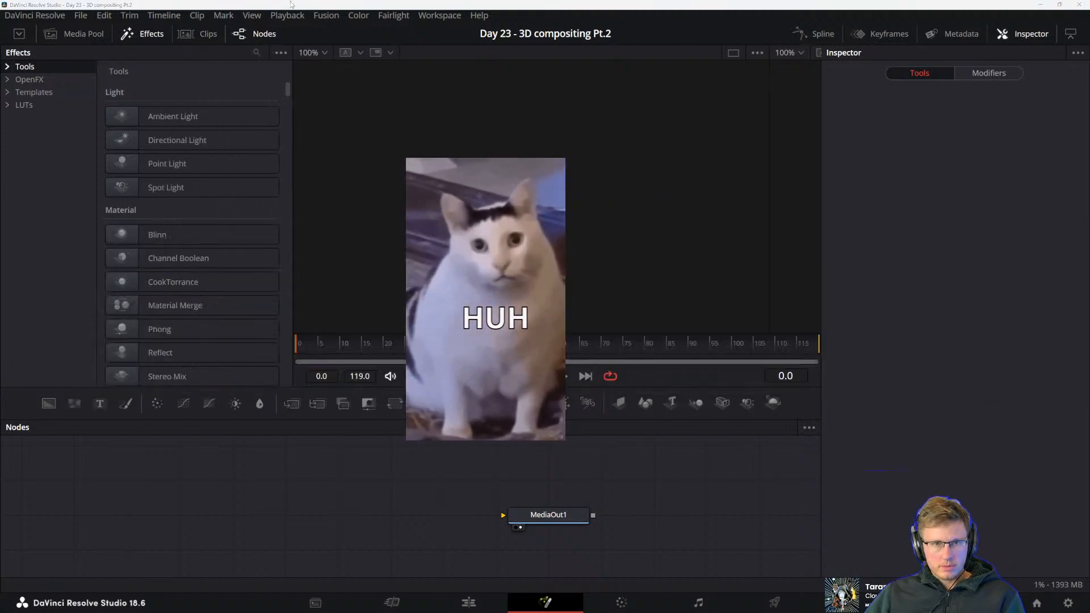
left_click_drag(291, 3, 296, 73)
double_click(16, 54)
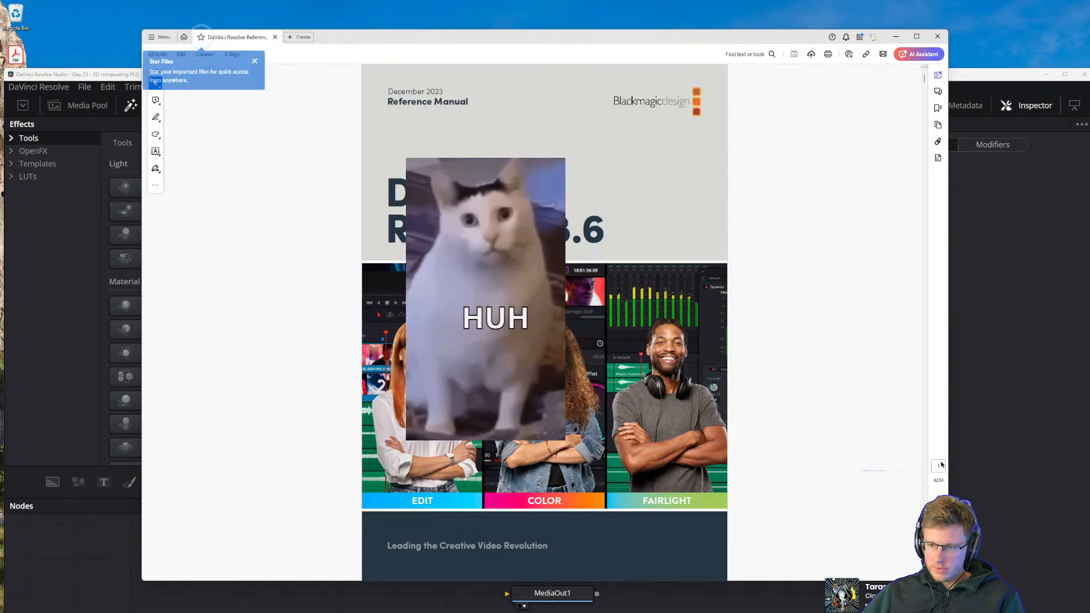
type("1708")
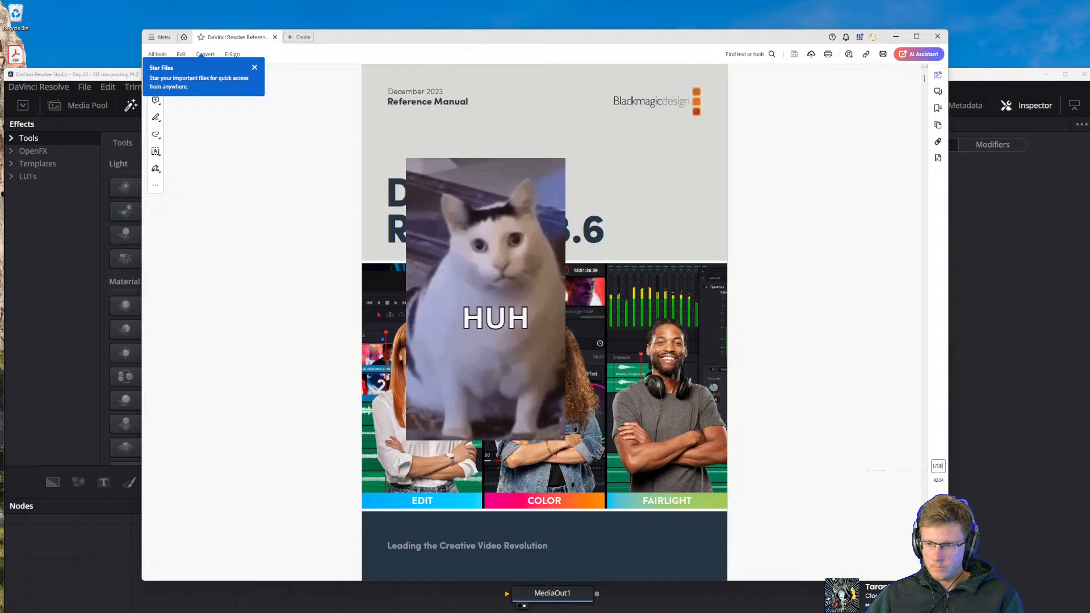
key("Return")
scroll(625, 227, "up", 3)
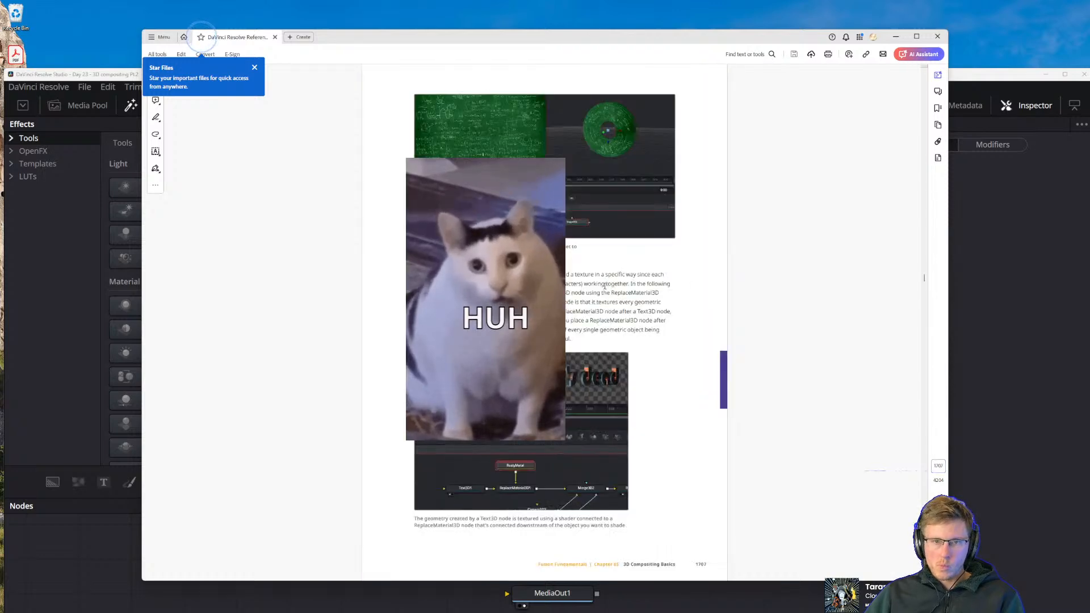
scroll(596, 285, "down", 1)
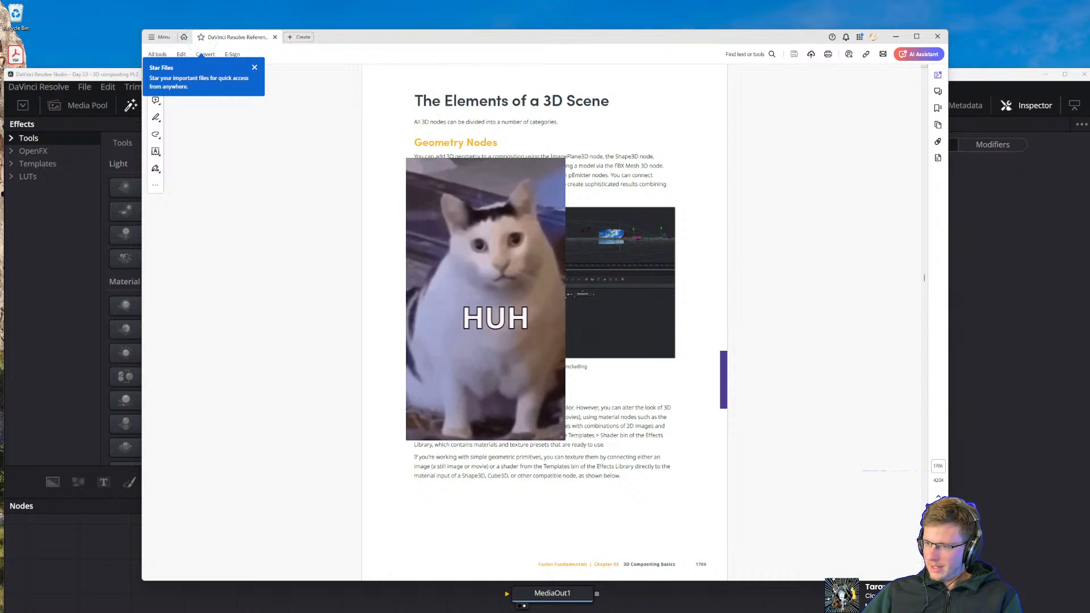
Look up the 3D Compositing Basics chapter in the manual's bookmarks, and close the Star Files tip and the bookmark list
left_click_drag(626, 38, 537, 39)
left_click(848, 108)
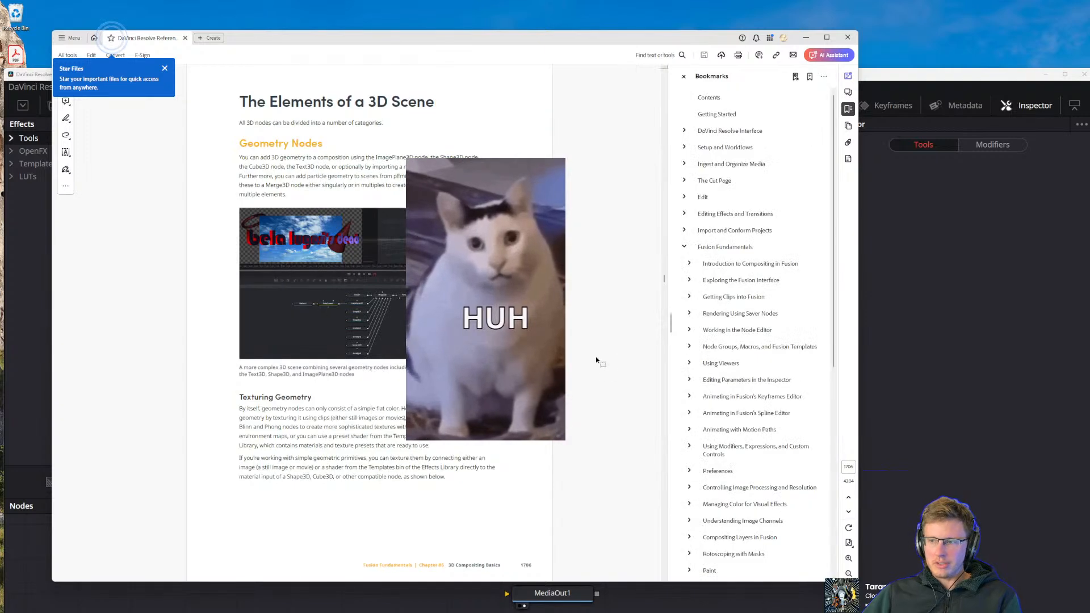
scroll(750, 364, "down", 3)
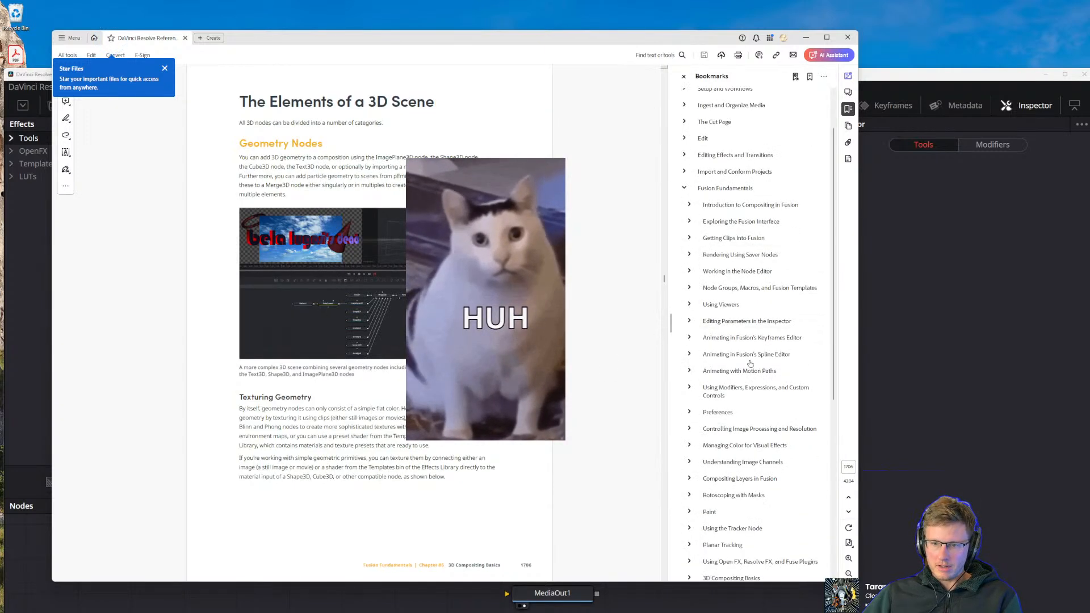
scroll(738, 511, "down", 3)
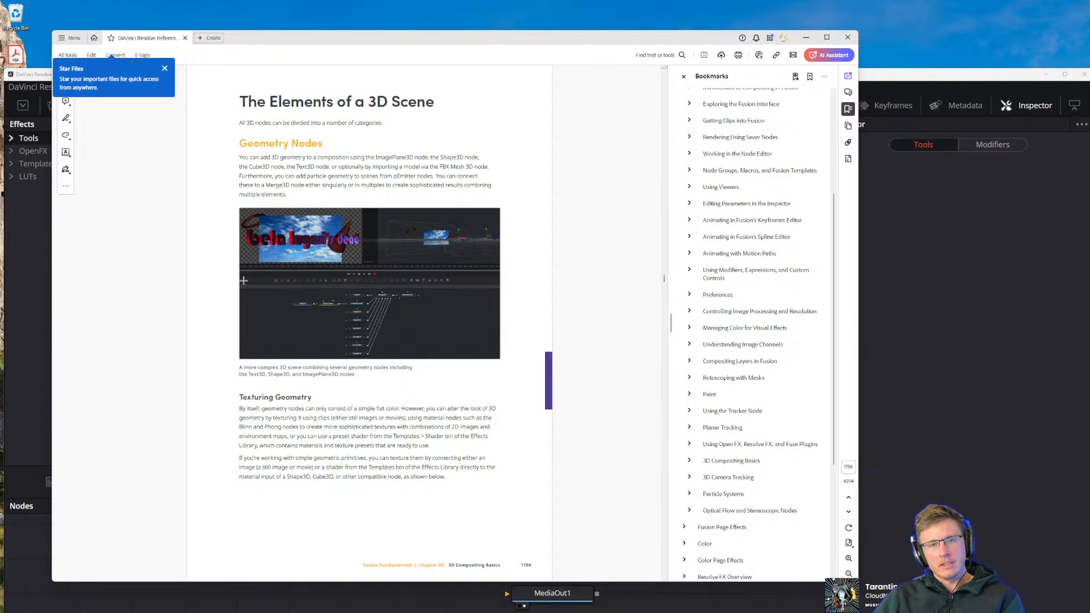
left_click(164, 68)
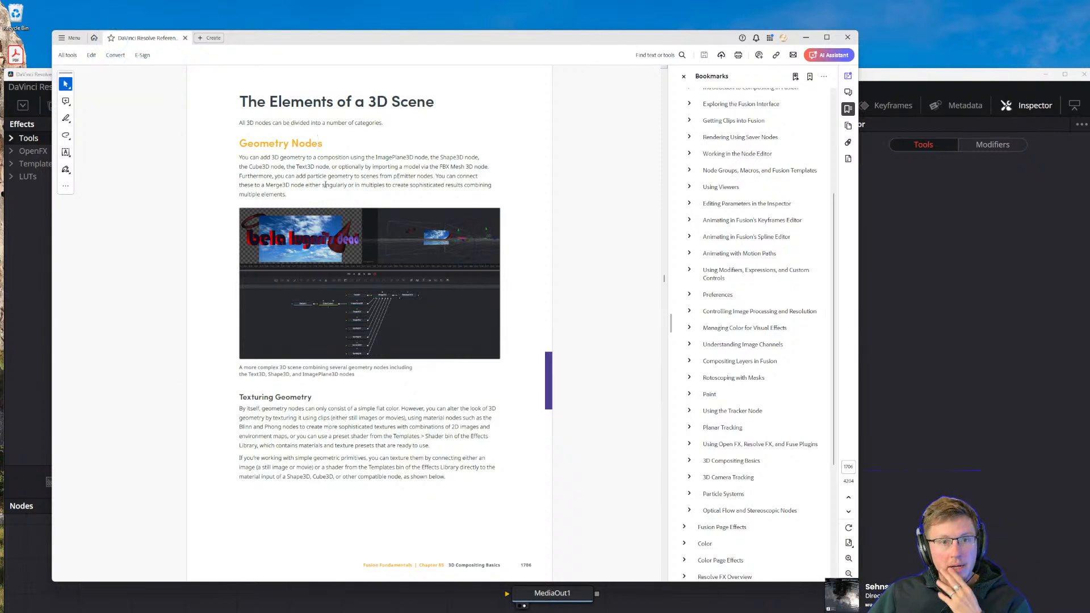
left_click(684, 76)
Read the manual's Geometry Nodes and Texturing Geometry sections and examine the example node graphs
scroll(422, 243, "up", 3)
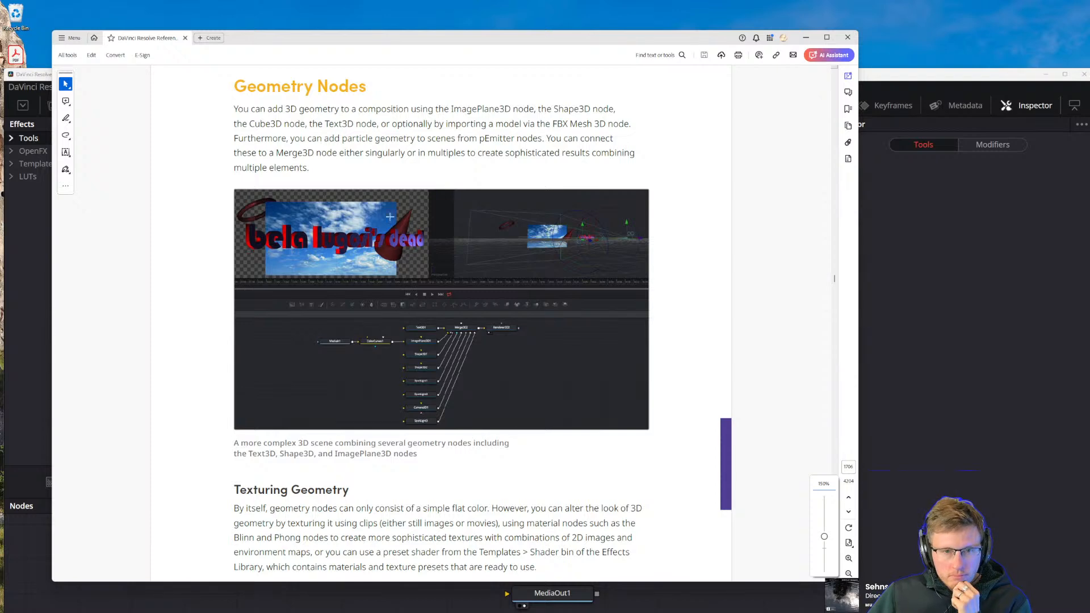
scroll(390, 267, "up", 1)
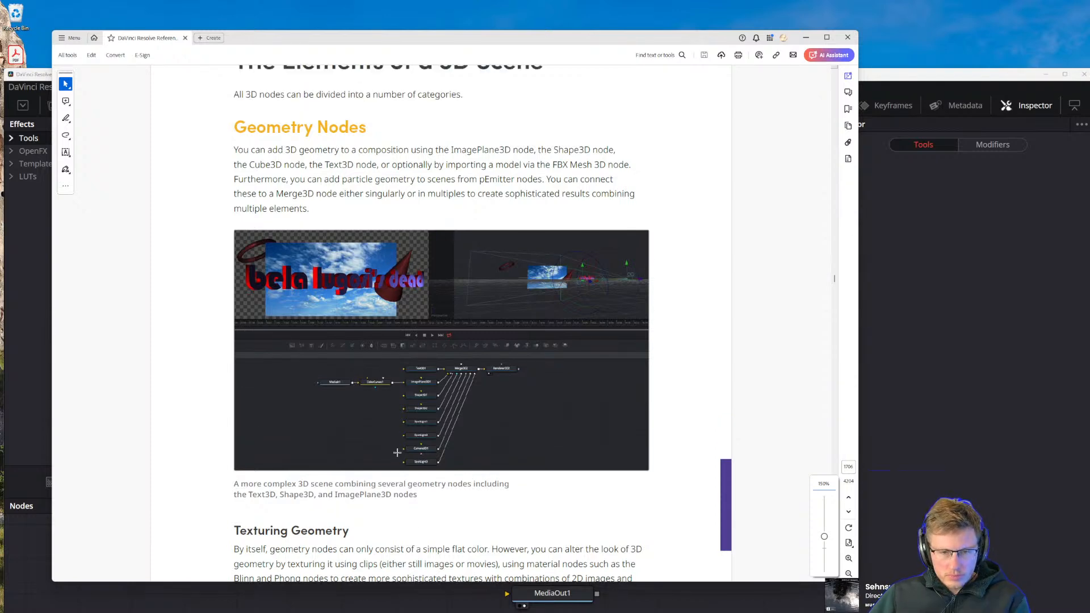
scroll(397, 455, "up", 5)
scroll(423, 427, "down", 4)
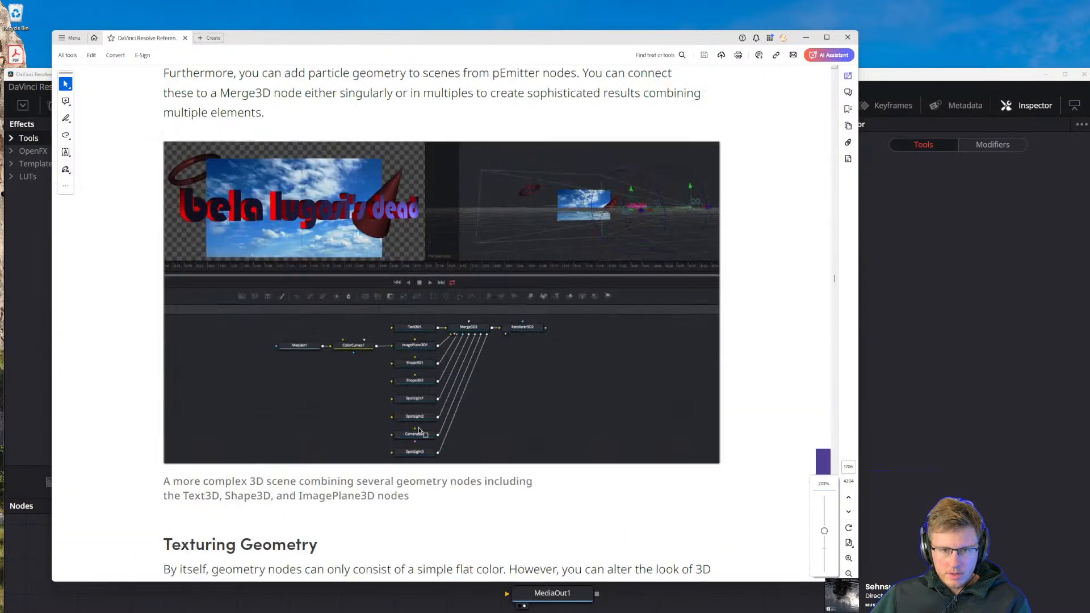
scroll(555, 433, "down", 4)
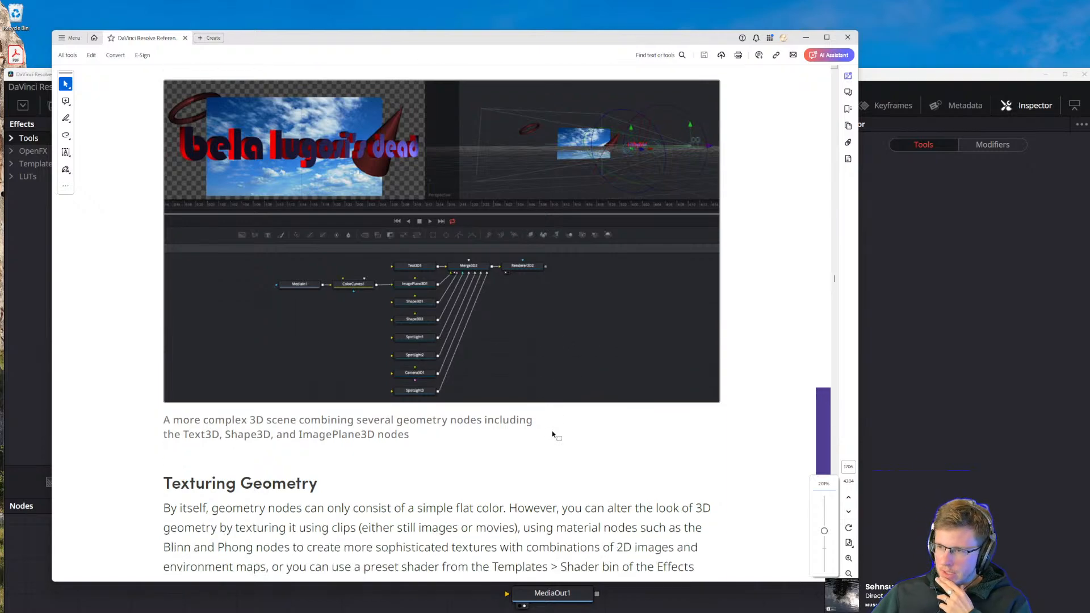
scroll(380, 457, "down", 5)
scroll(389, 463, "up", 3)
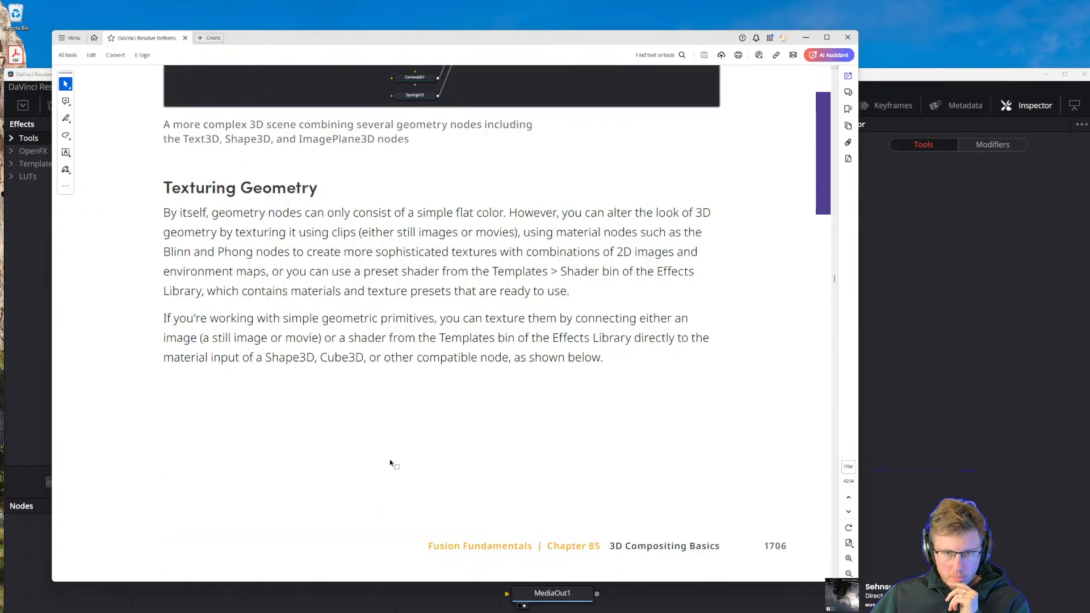
scroll(435, 444, "down", 3)
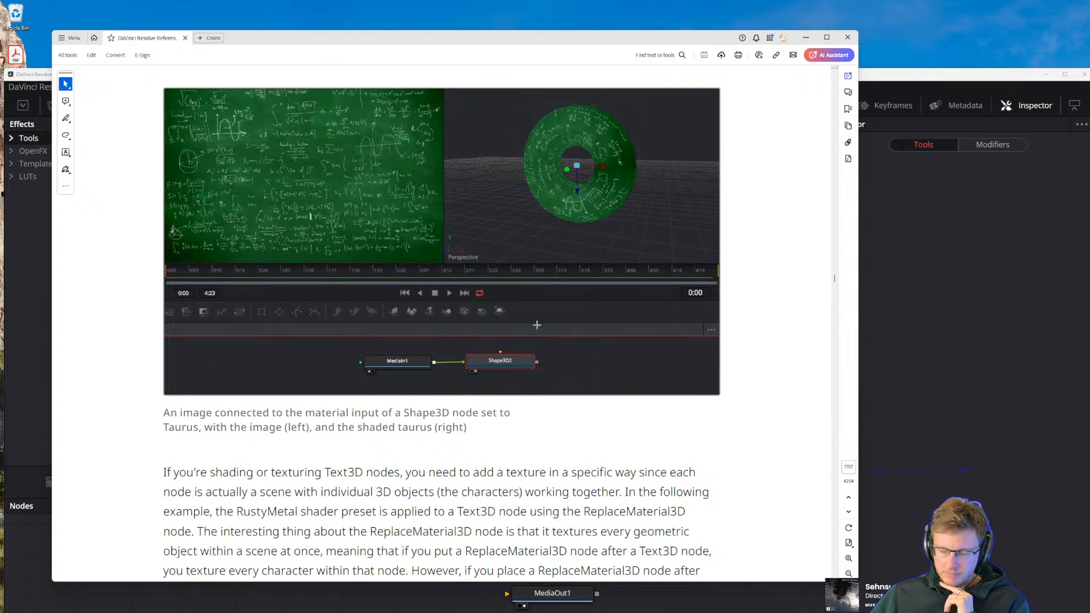
scroll(368, 433, "down", 2)
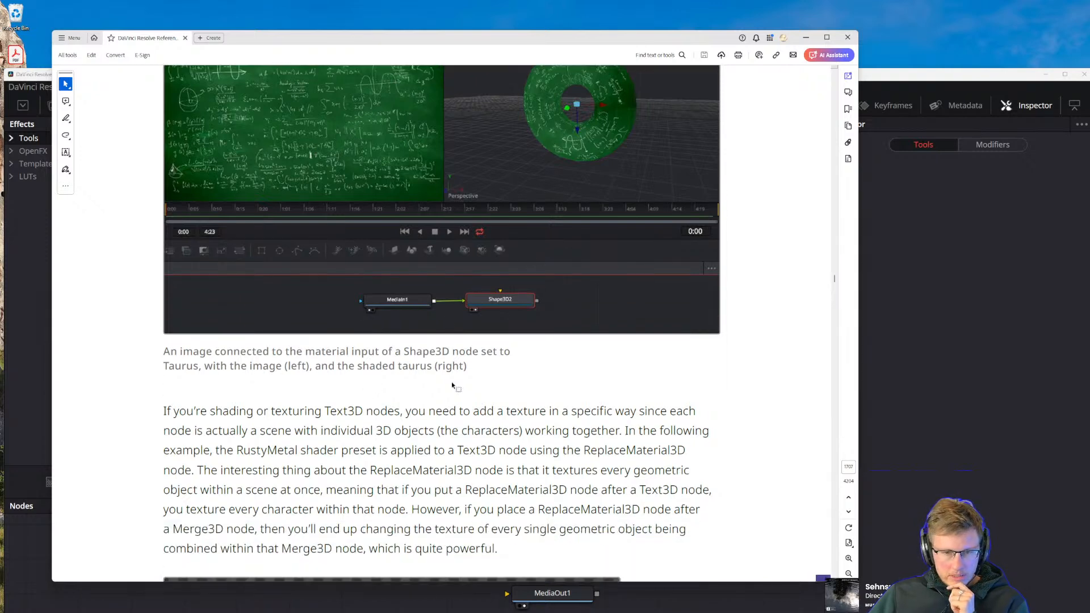
Read how Text3D nodes are textured with ReplaceMaterial3D and examine the RustyMetal example's node graph
left_click_drag(393, 36, 421, 27)
scroll(369, 399, "down", 5)
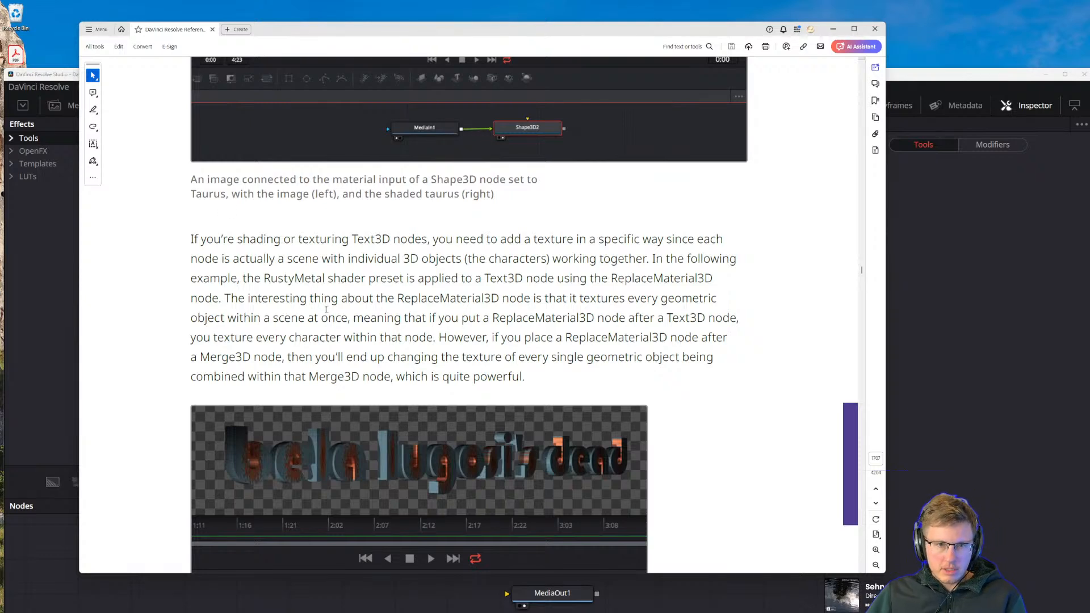
left_click(423, 278)
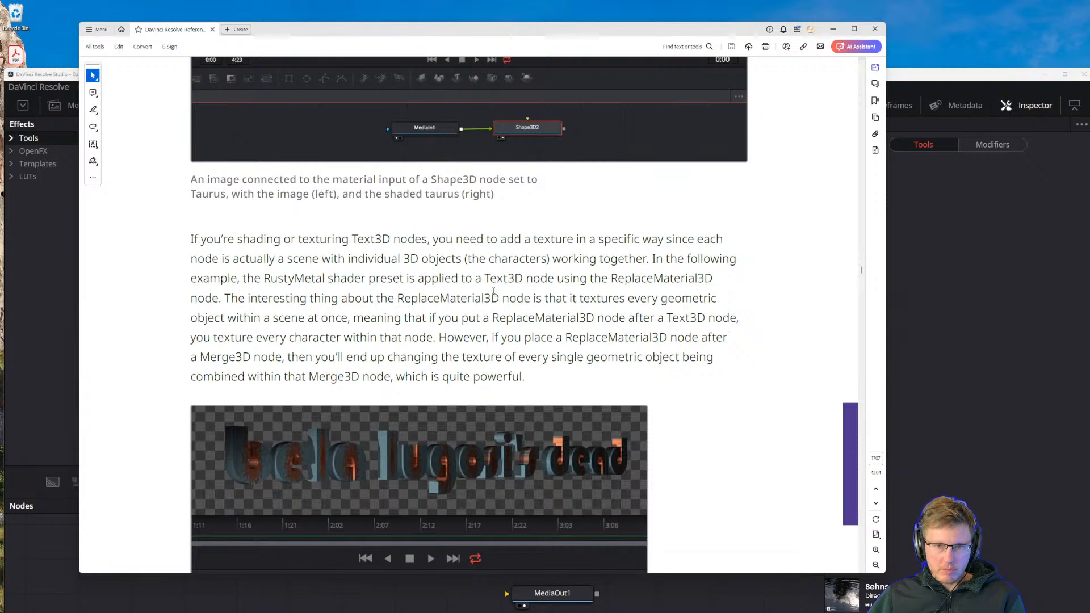
left_click(648, 278)
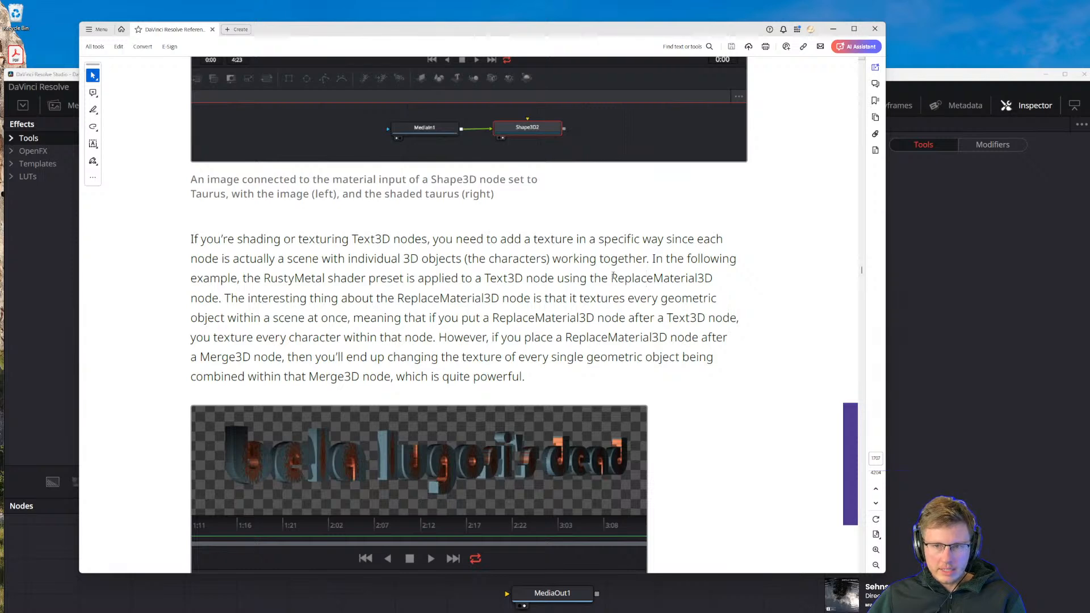
left_click_drag(611, 278, 714, 278)
left_click(227, 299)
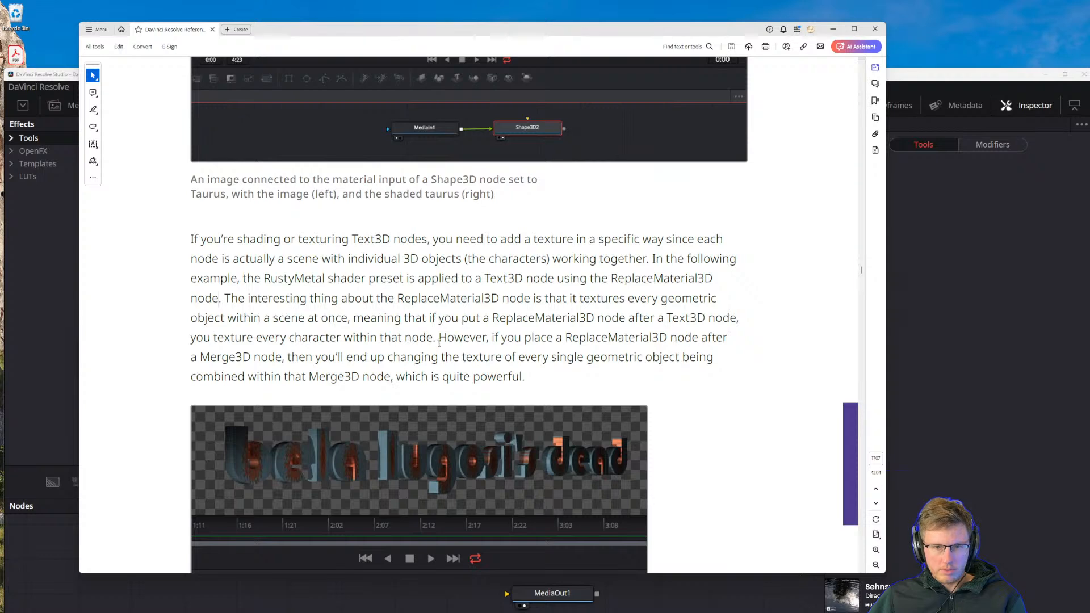
scroll(382, 343, "down", 2)
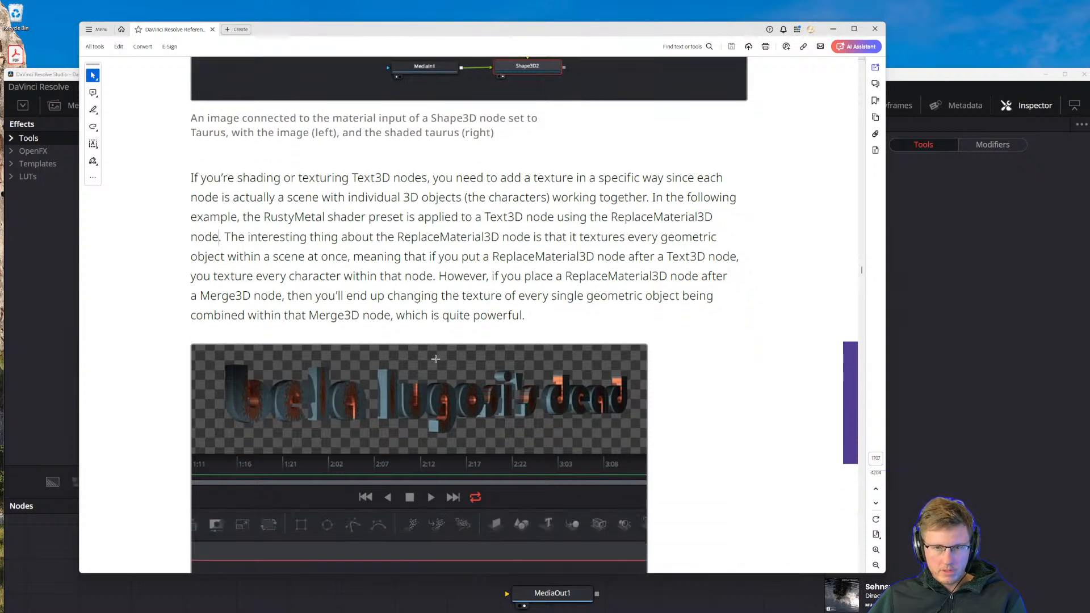
scroll(431, 364, "down", 5)
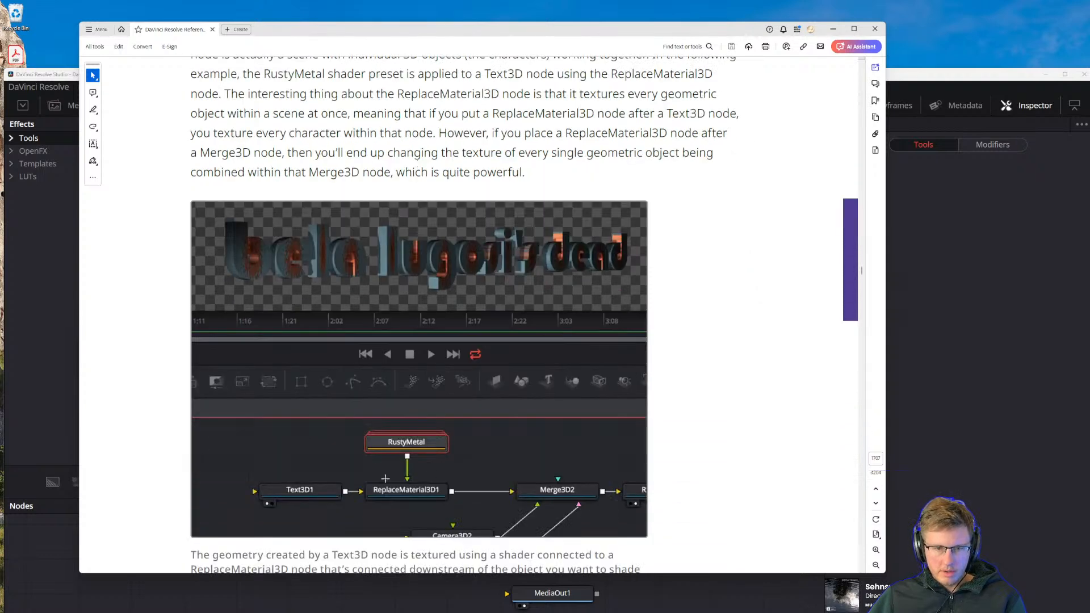
Move the manual aside, switch back to DaVinci Resolve and maximize its window
left_click_drag(320, 29, 518, 33)
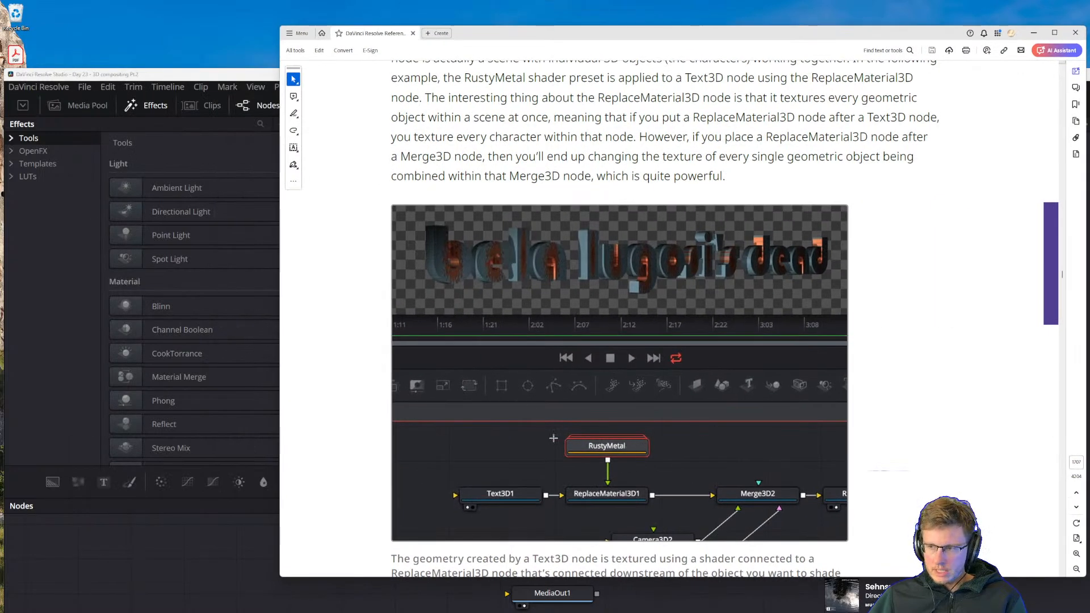
left_click(127, 74)
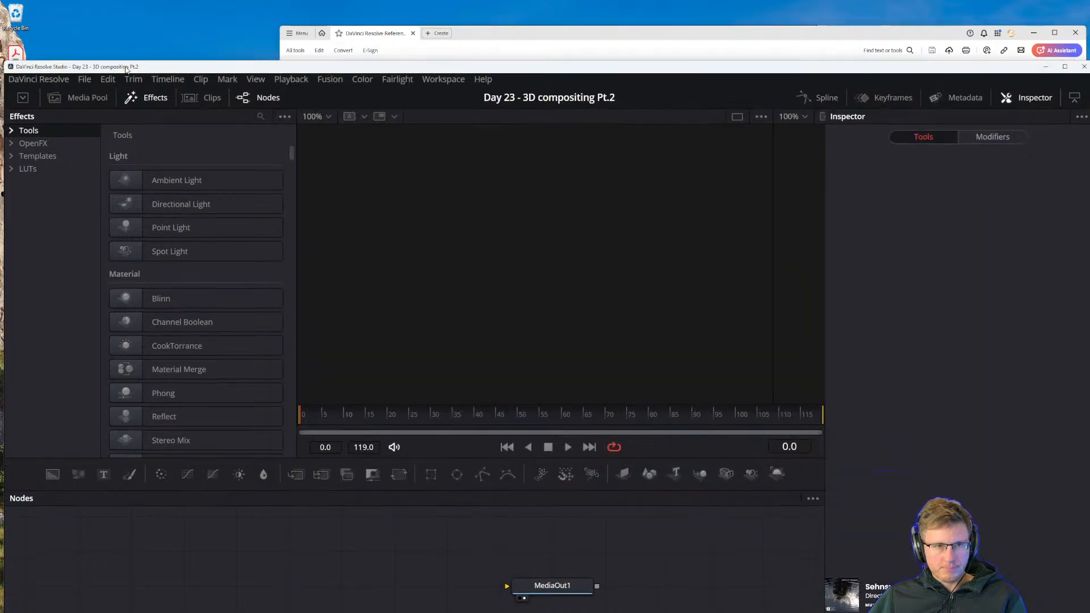
double_click(128, 73)
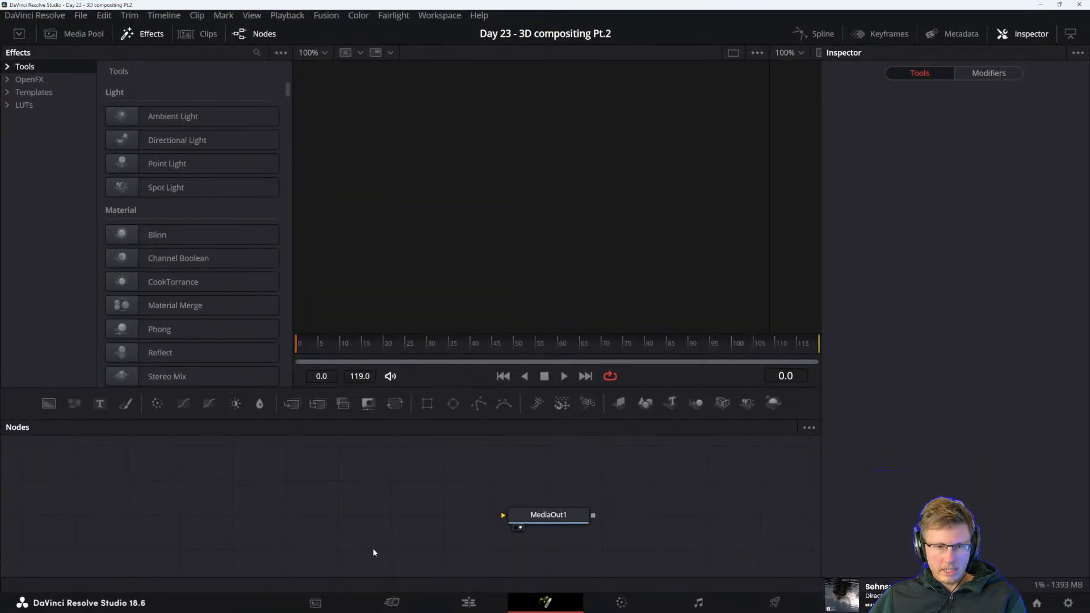
Add a Text3D node with the text "Magic" ahead of the MediaOut1 node, leaving space between them
left_click_drag(372, 549, 413, 545)
left_click_drag(672, 403, 381, 516)
left_click(893, 193)
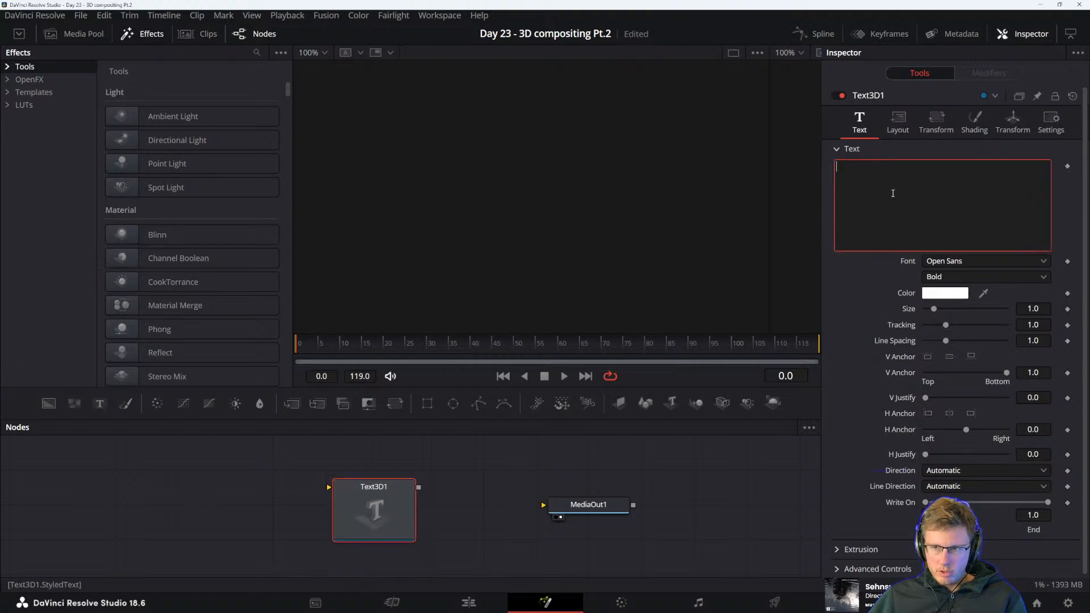
type("Magic")
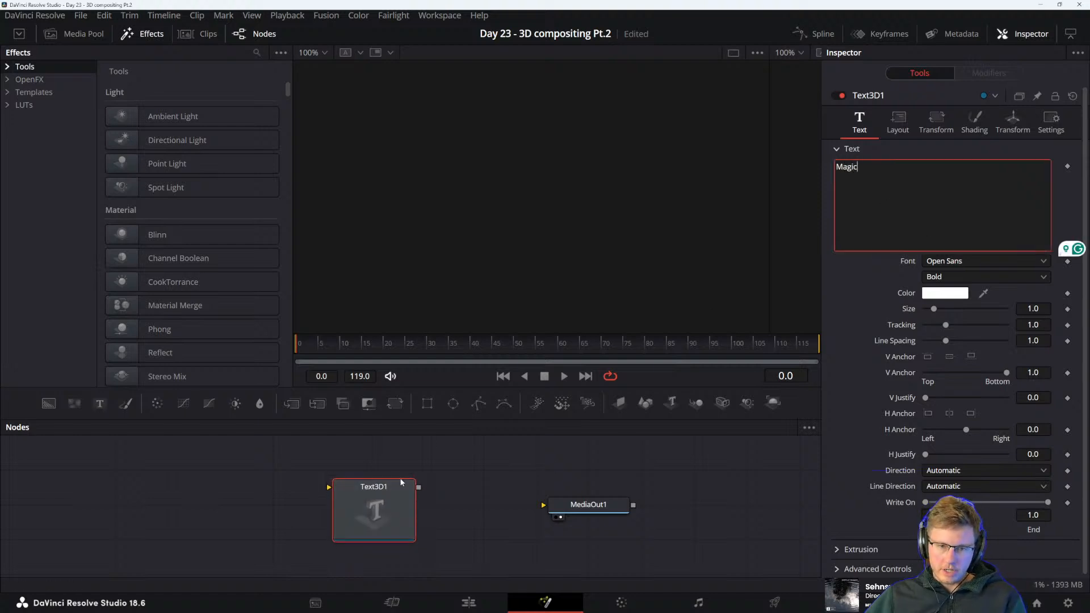
left_click(574, 505)
left_click_drag(464, 505, 511, 495)
left_click(411, 520)
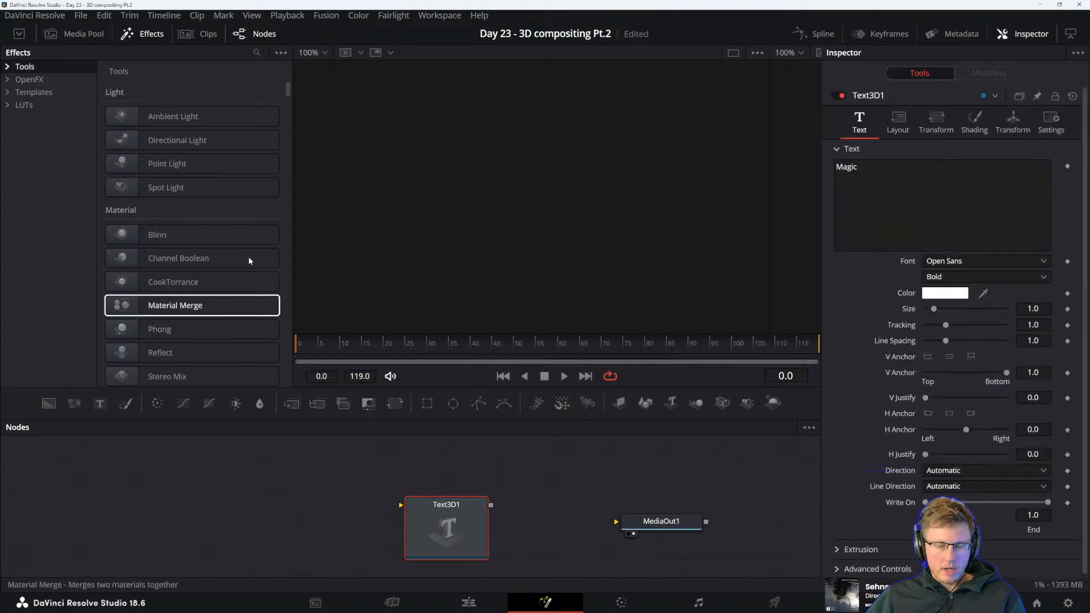
Look through the effects templates and open the Shaders category of the Fusion templates
left_click(21, 94)
scroll(165, 233, "down", 3)
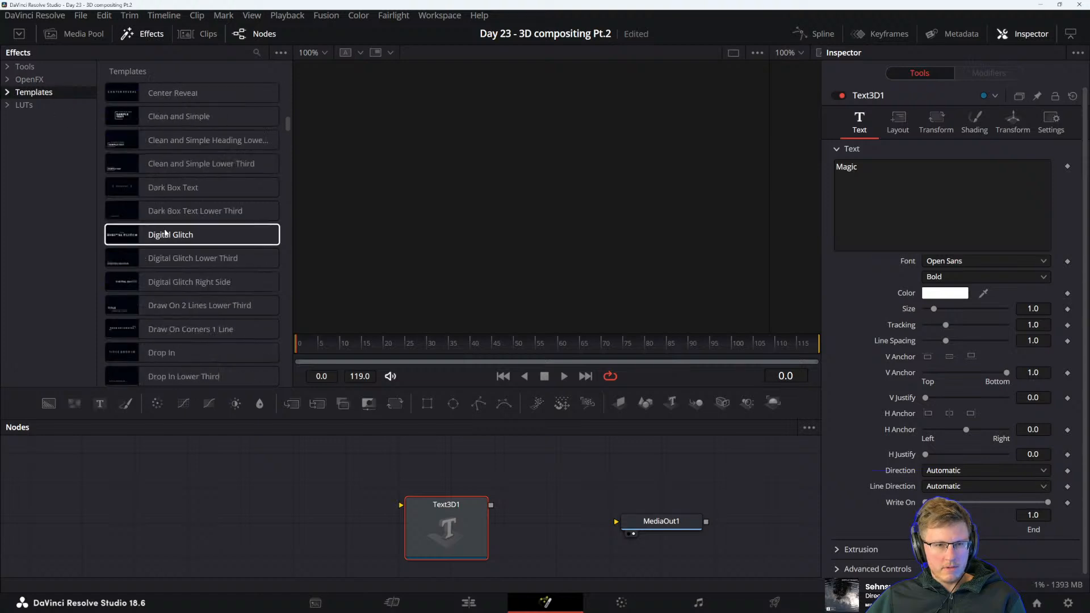
scroll(166, 233, "down", 15)
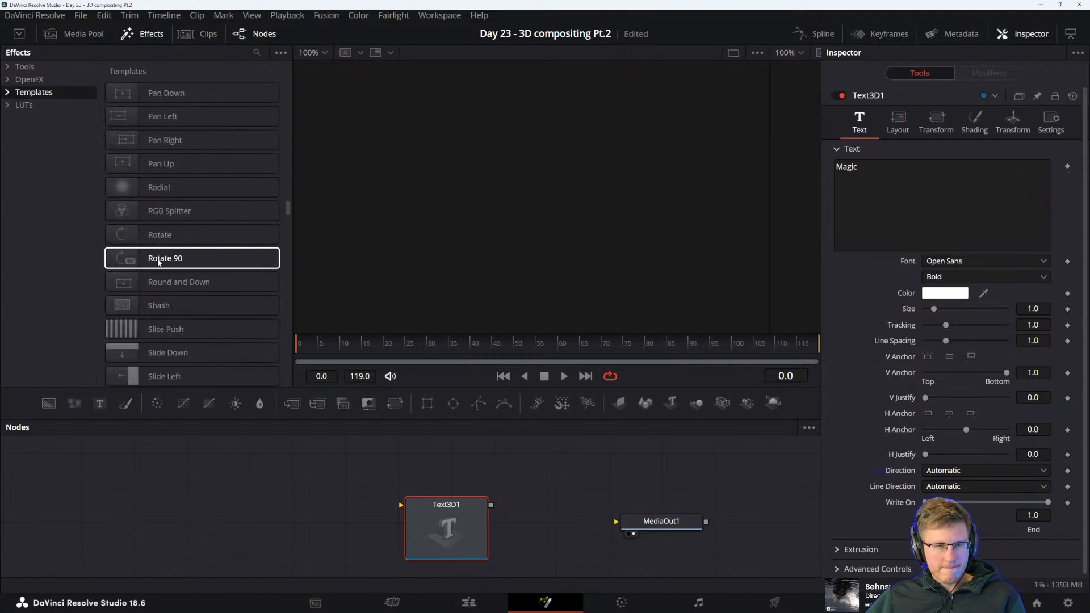
scroll(159, 262, "down", 15)
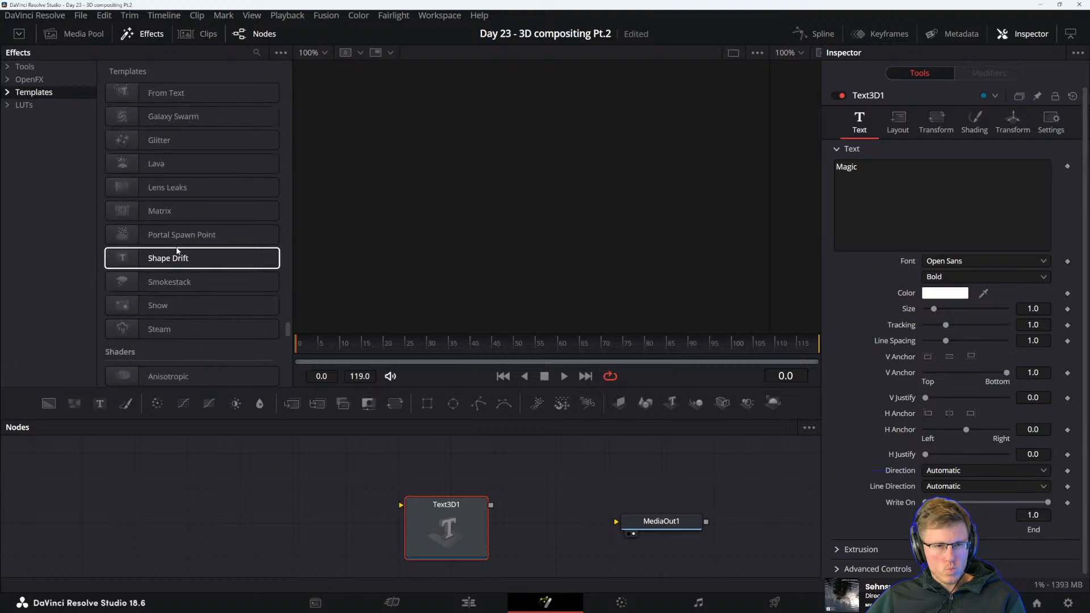
scroll(176, 252, "down", 15)
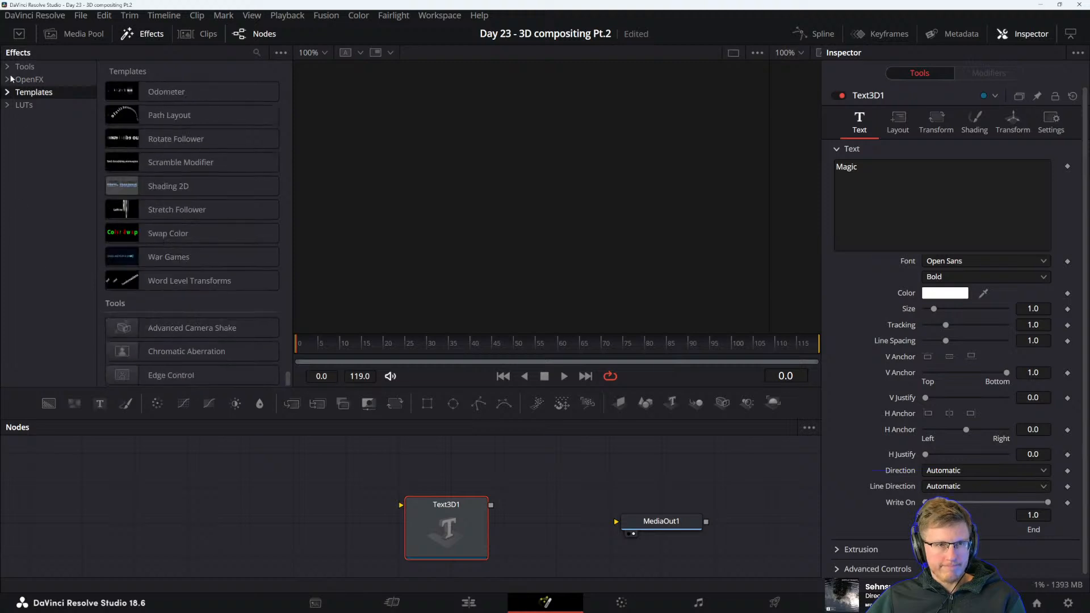
left_click(8, 93)
double_click(39, 117)
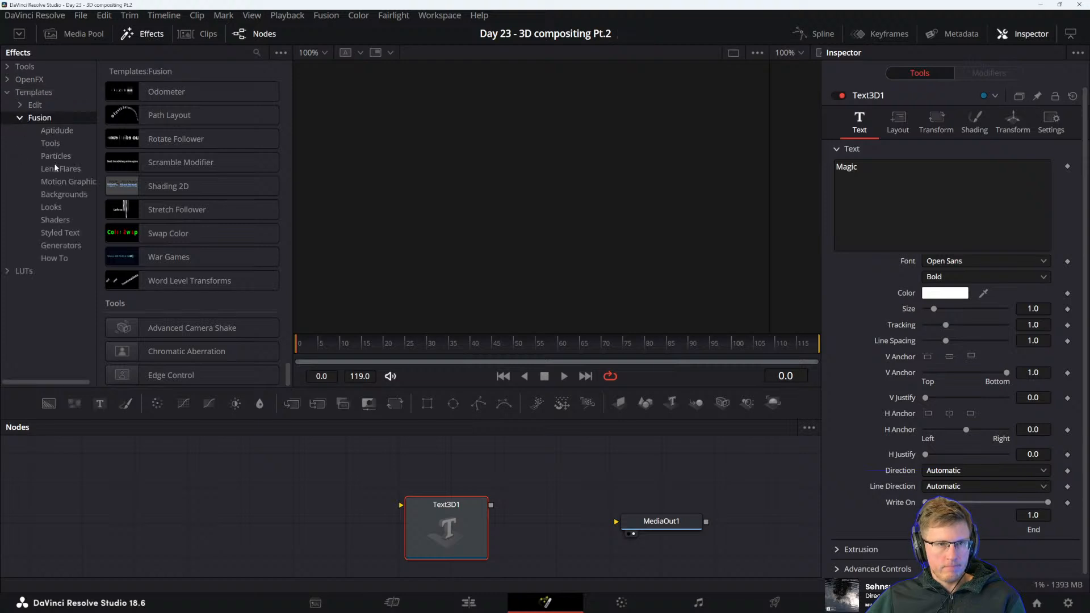
left_click(54, 221)
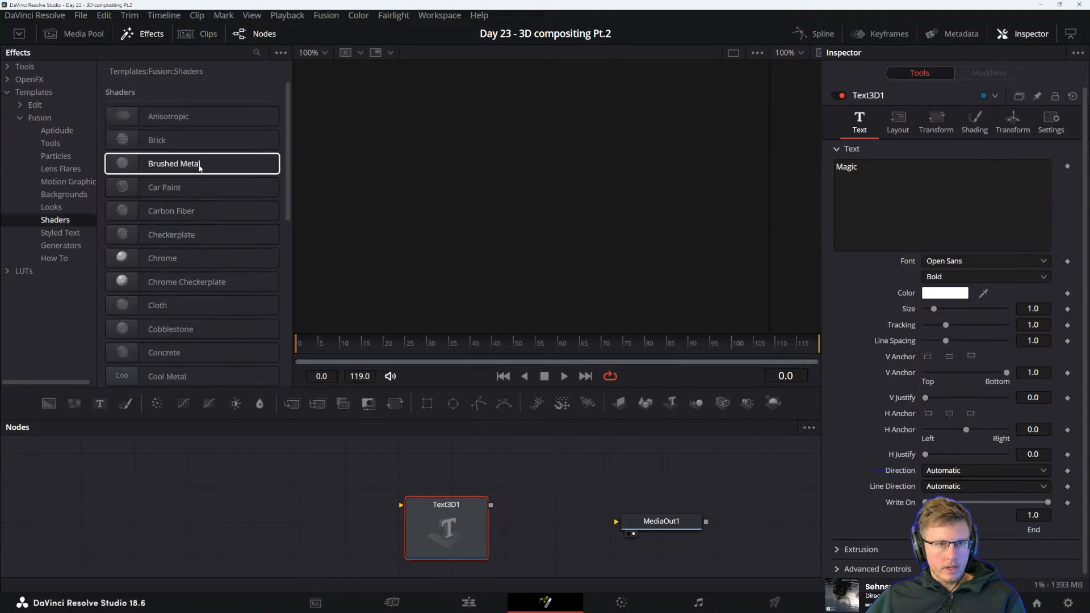
Add the Cool Metal shader template to the node graph, above and ahead of the Text3D1 node
scroll(174, 234, "down", 6)
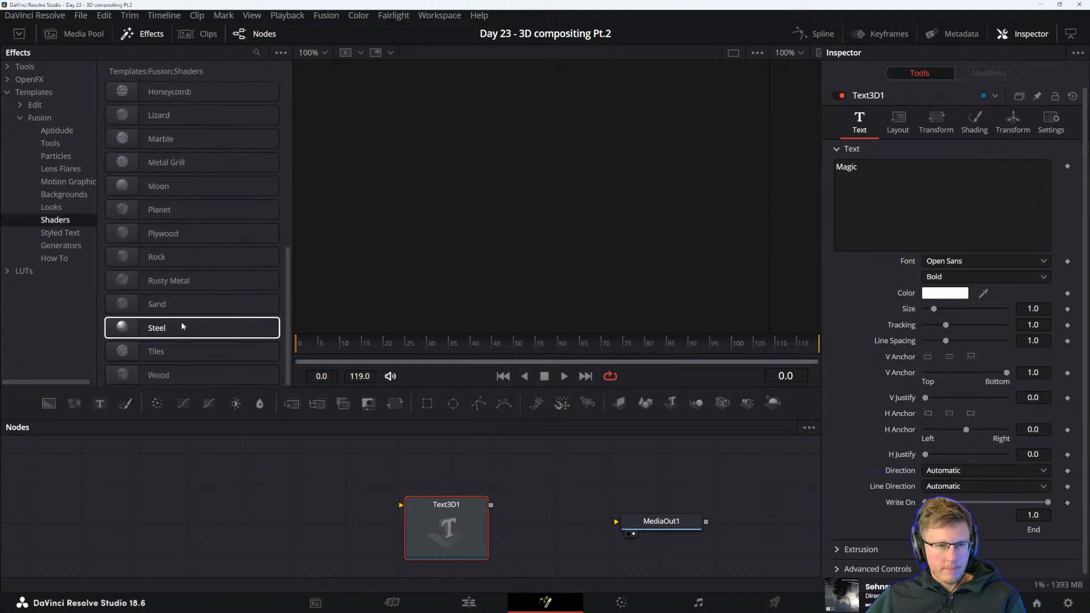
scroll(160, 218, "up", 3)
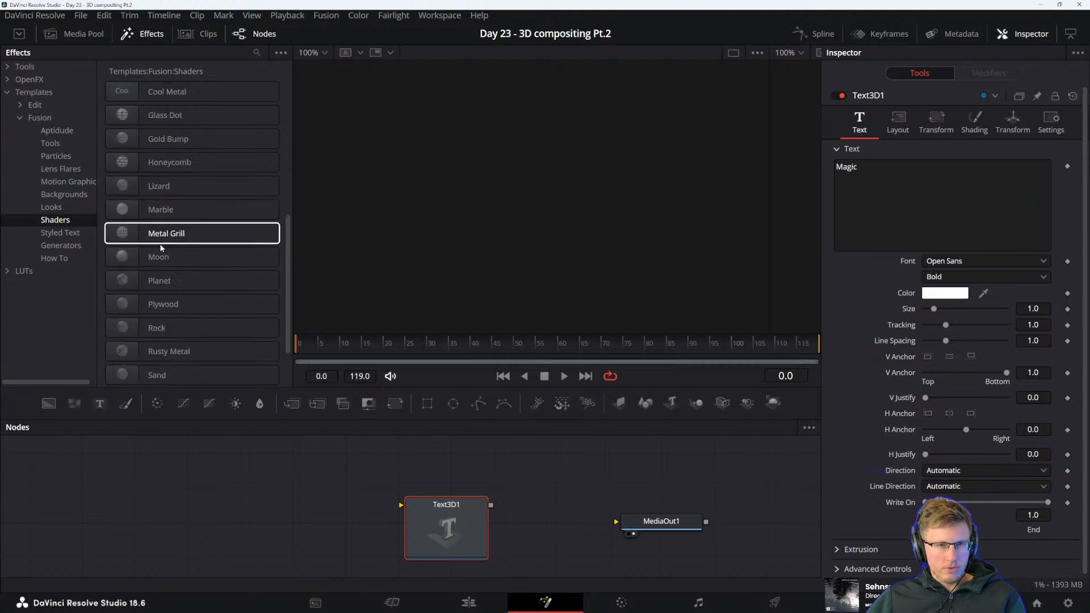
scroll(199, 224, "up", 2)
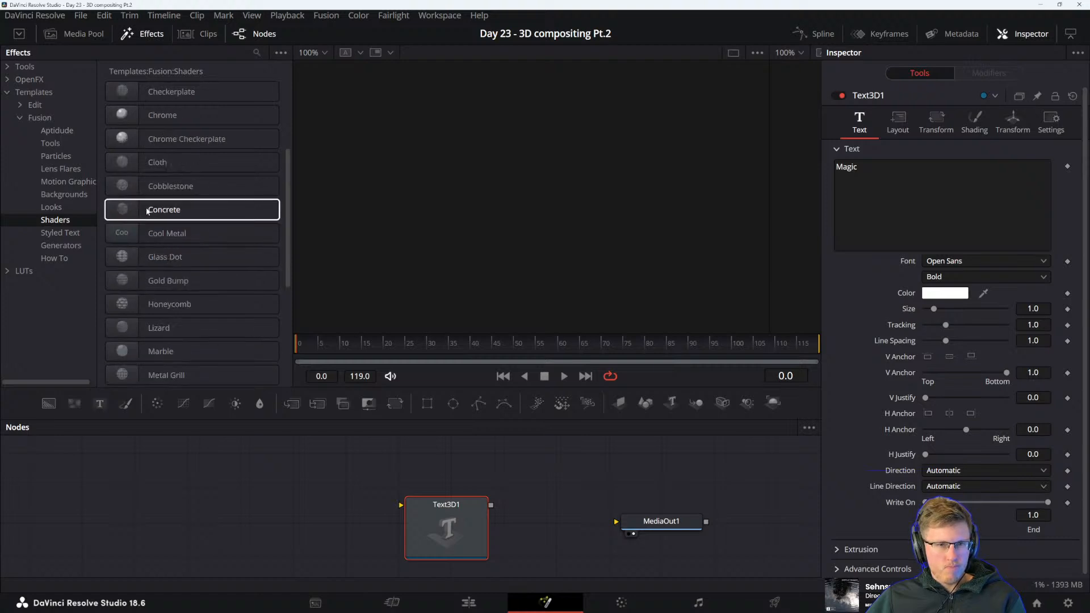
left_click(157, 237)
left_click_drag(157, 237, 431, 491)
left_click_drag(339, 501, 315, 496)
Try to connect the CoolMetal shader's output directly to the Text3D1 node
left_click(450, 554)
left_click_drag(380, 472, 444, 531)
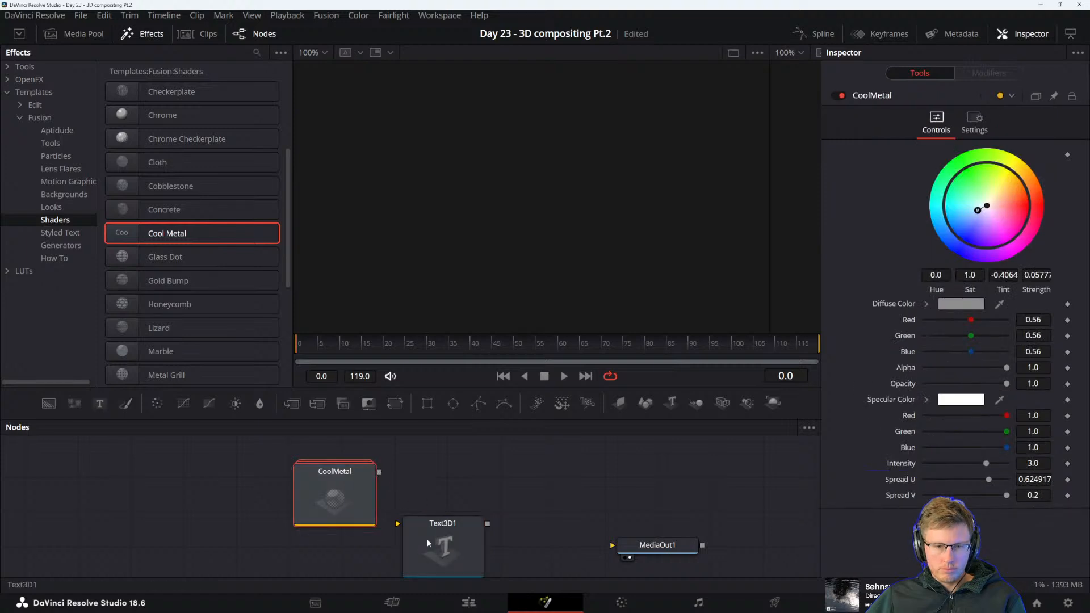
left_click(427, 539)
left_click_drag(379, 472, 445, 543)
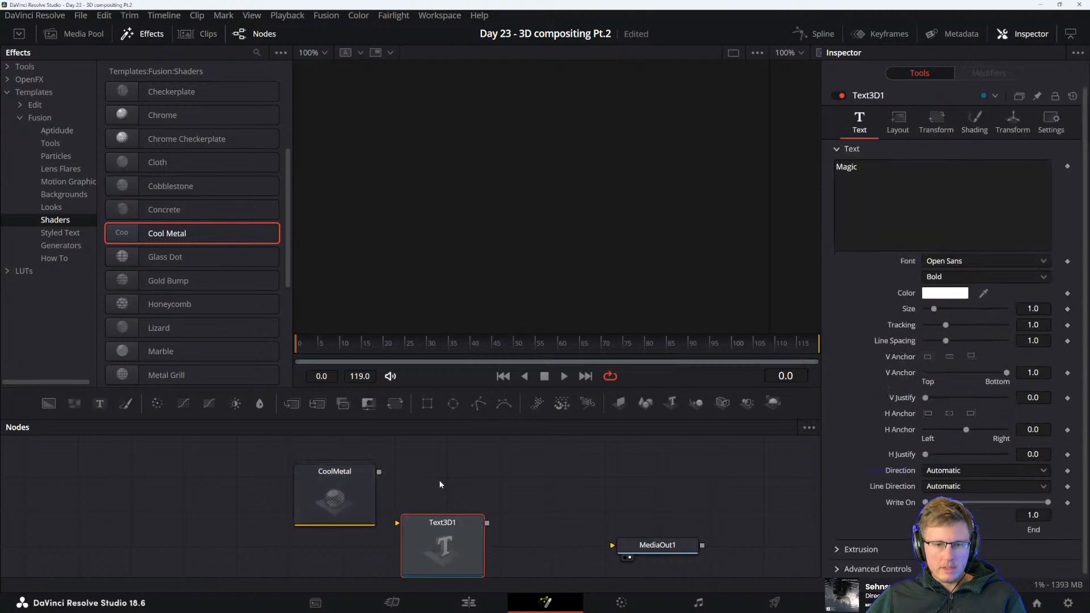
left_click_drag(431, 498, 395, 508)
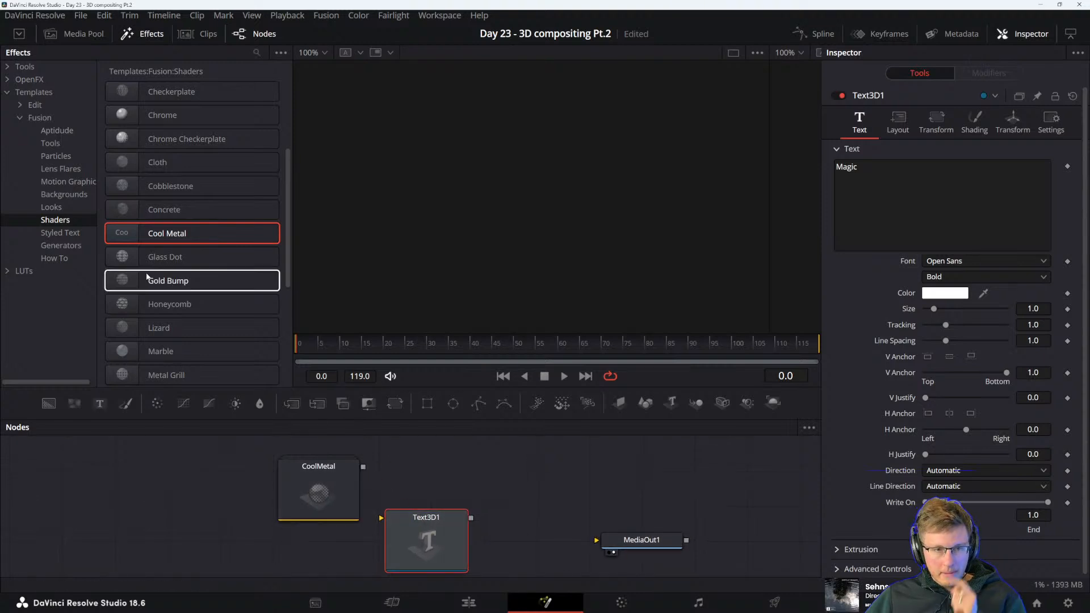
Add the Checkerplate shader template beside the CoolMetal node and move Text3D1 clear of it
left_click(57, 206)
left_click(57, 182)
left_click(54, 207)
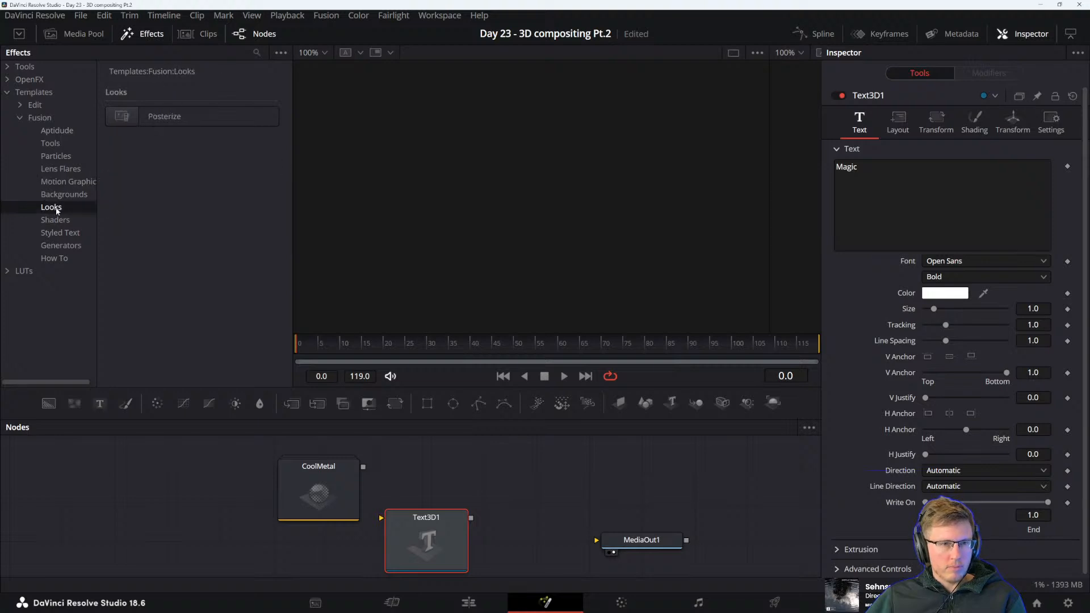
left_click(57, 220)
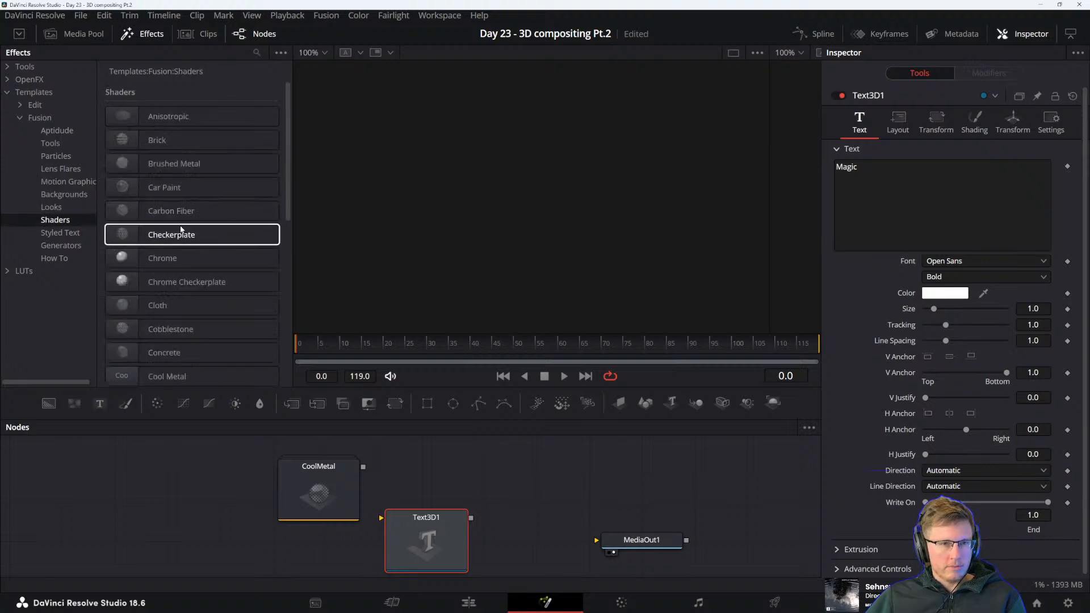
left_click(161, 259)
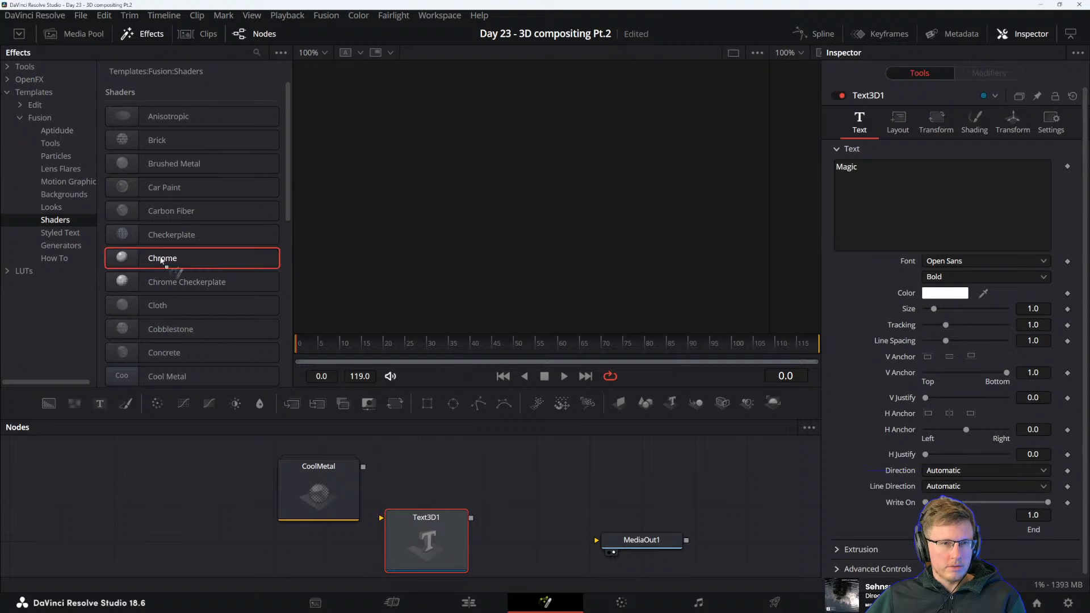
left_click_drag(166, 235, 407, 465)
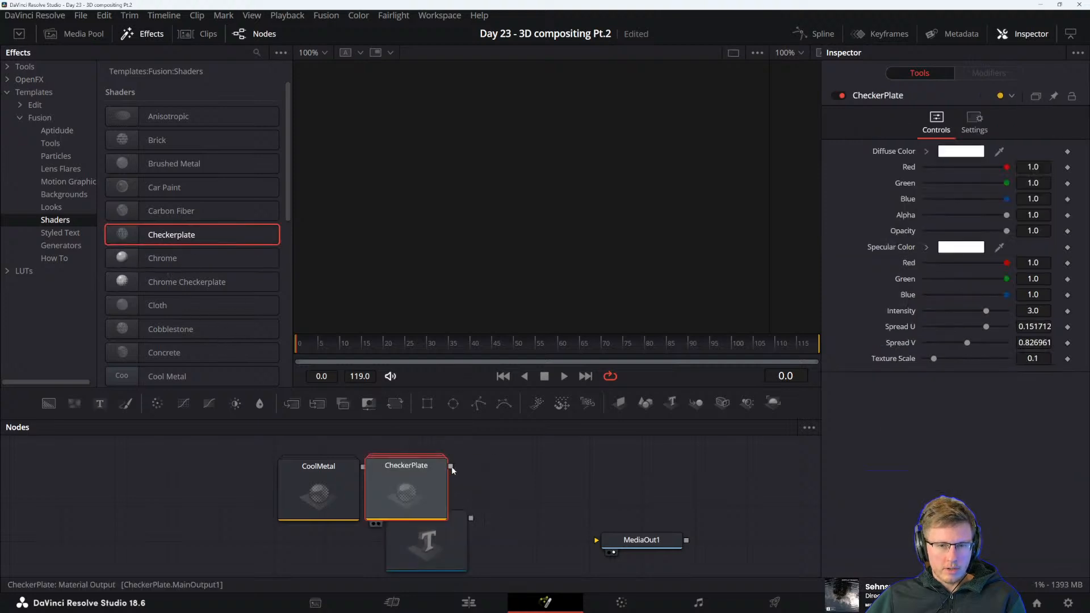
left_click_drag(443, 533, 546, 474)
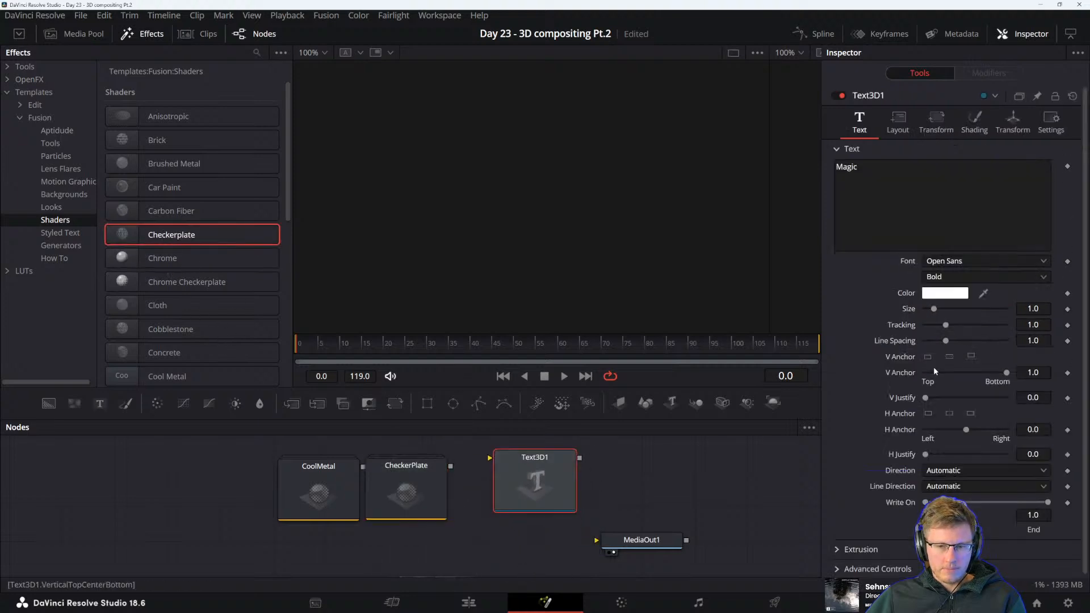
Check the manual's ReplaceMaterial3D example graph, then rearrange the nodes so Text3D1 sits below and ahead of the two shaders
key("alt+Tab")
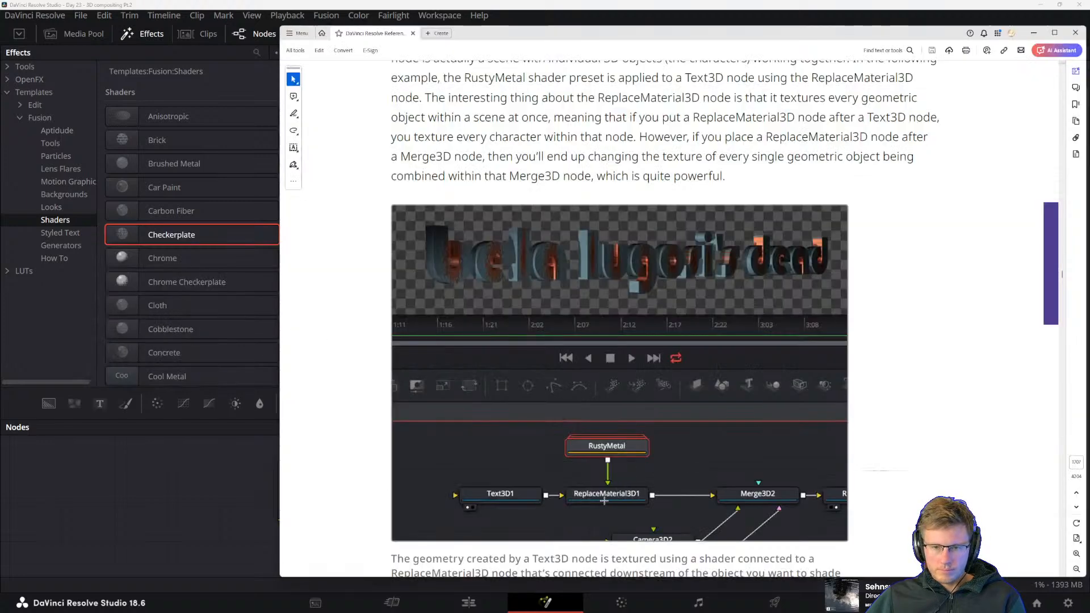
key("alt+Tab")
left_click_drag(543, 483, 303, 549)
left_click_drag(217, 465, 426, 492)
left_click_drag(446, 491, 480, 457)
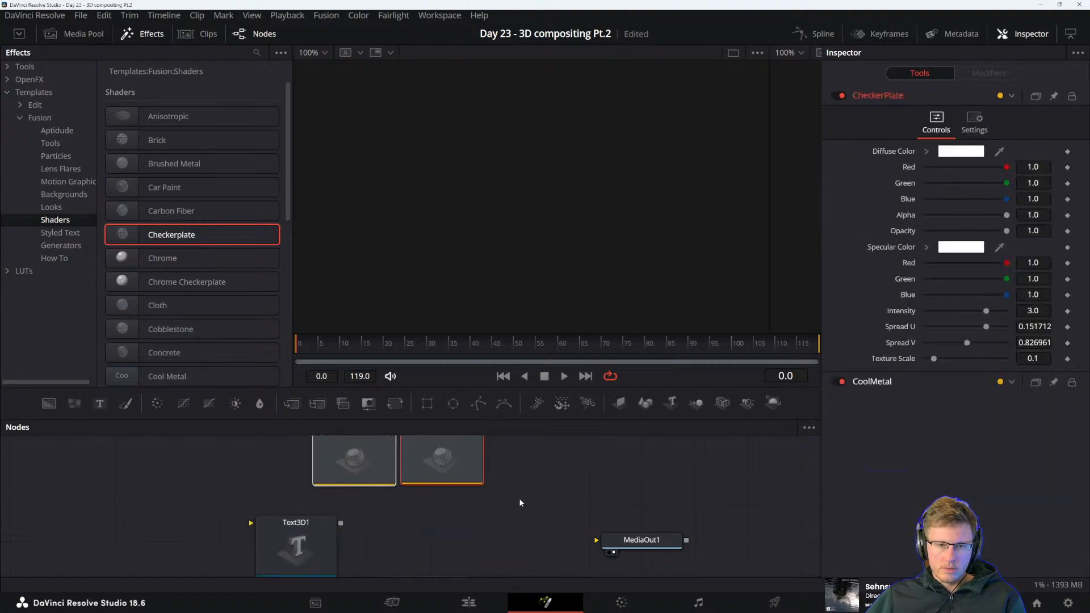
left_click_drag(544, 498, 572, 482)
left_click(503, 505)
left_click_drag(447, 536, 437, 532)
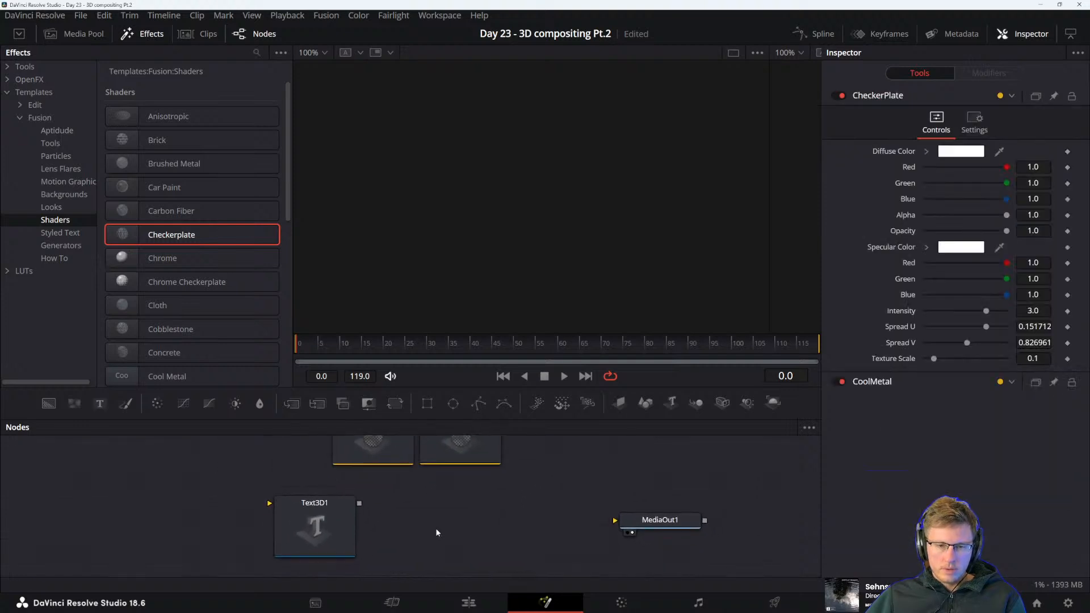
Add a Replace Material 3D node directly after the Text3D1 node
left_click(318, 525)
key("shift+space")
type("replace")
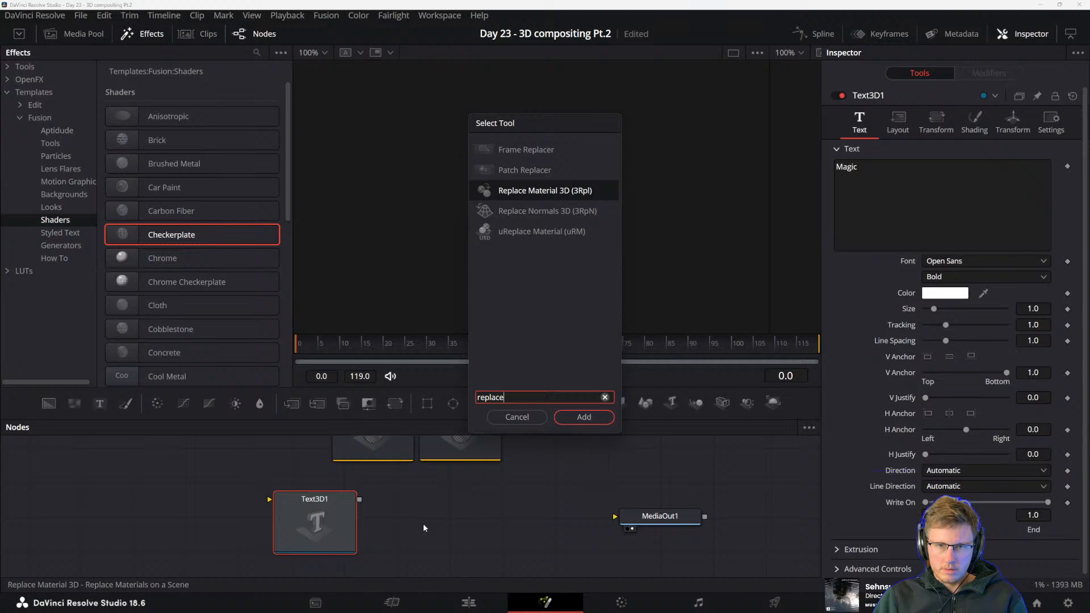
key("Return")
Move CoolMetal aside and connect the CheckerPlate shader to the material input of ReplaceMaterial3D1
scroll(400, 533, "up", 2)
left_click_drag(393, 483, 325, 465)
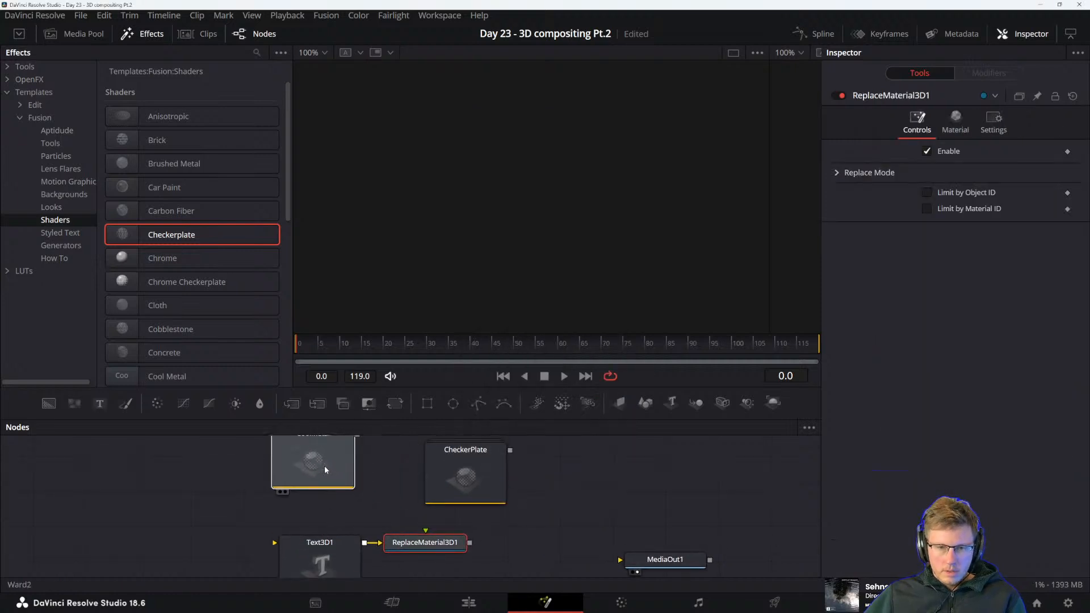
left_click(492, 472)
left_click_drag(511, 454, 463, 533)
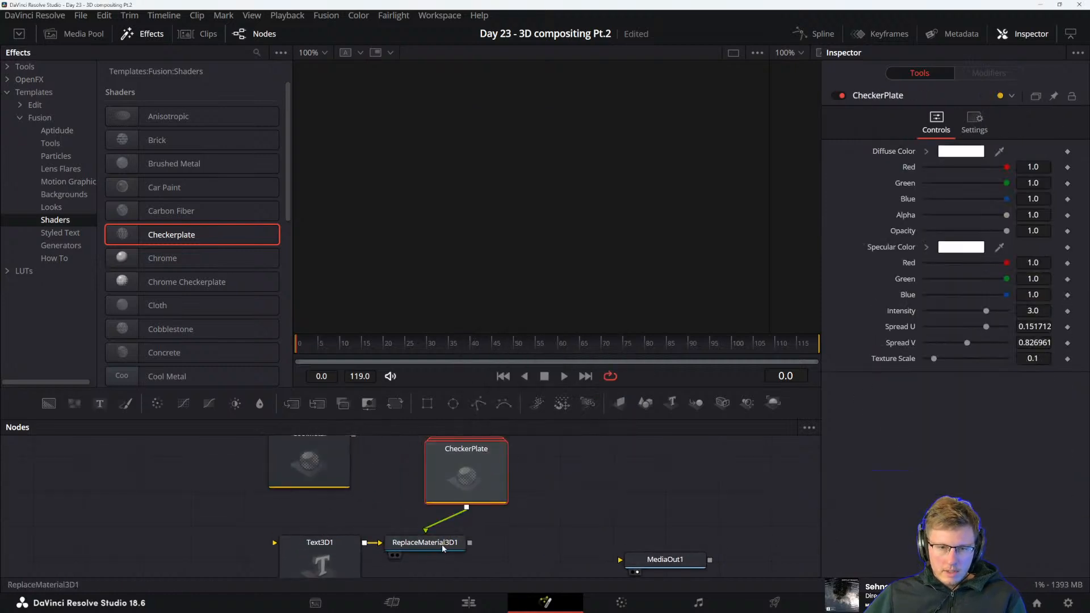
Show the ReplaceMaterial3D1 output in the second viewer and widen that viewer to fit the whole text
left_click(443, 548)
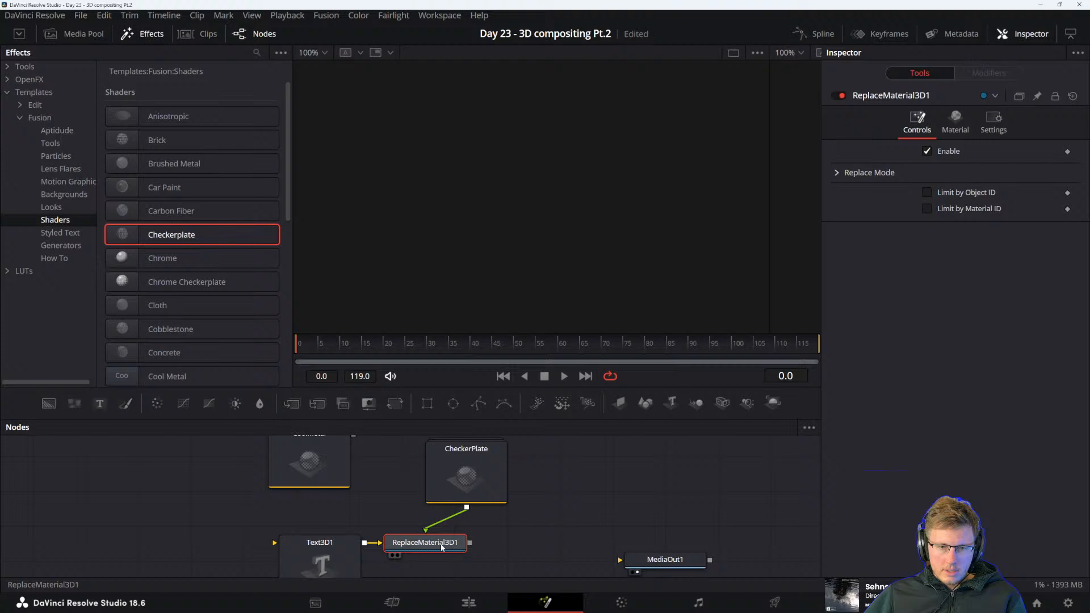
left_click(328, 557)
scroll(539, 538, "down", 1)
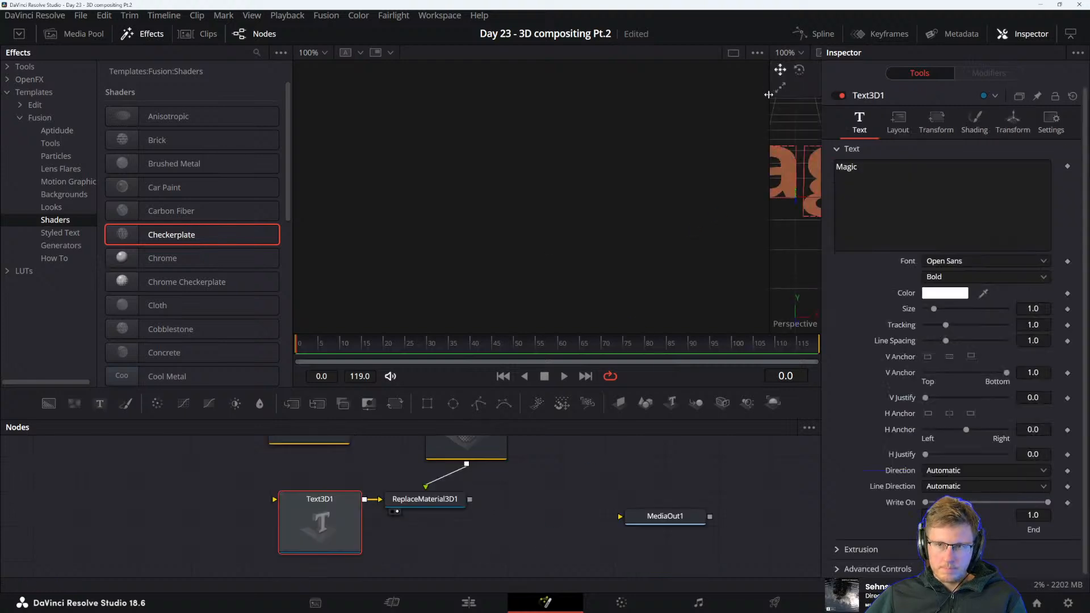
left_click_drag(768, 94, 395, 101)
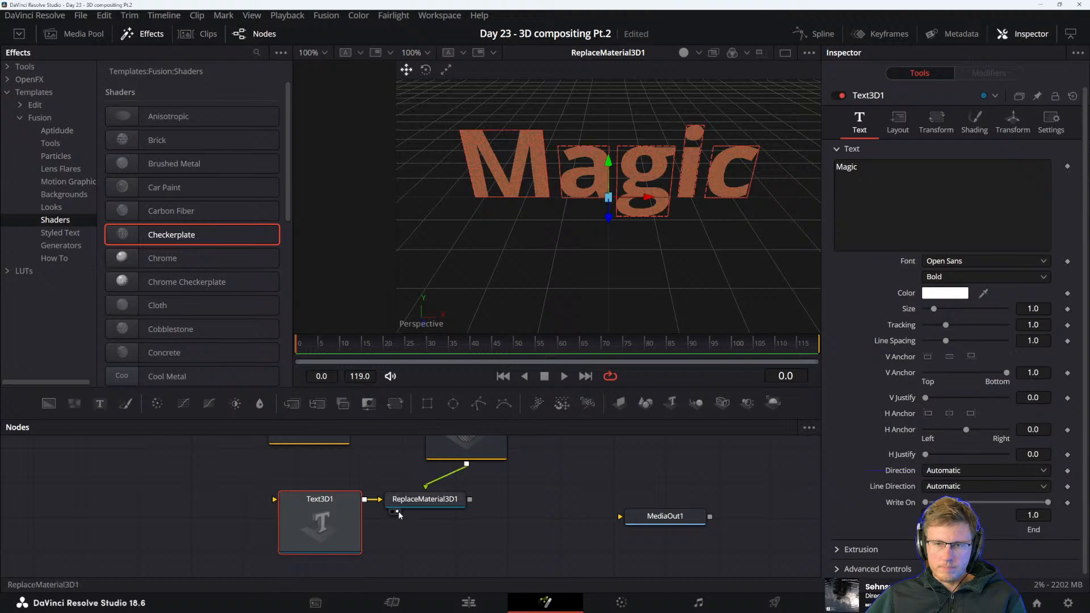
Space Text3D1 away from ReplaceMaterial3D1, set its extrusion depth to about 0.0472 and inspect the textured letters from an angle
left_click_drag(330, 523, 291, 523)
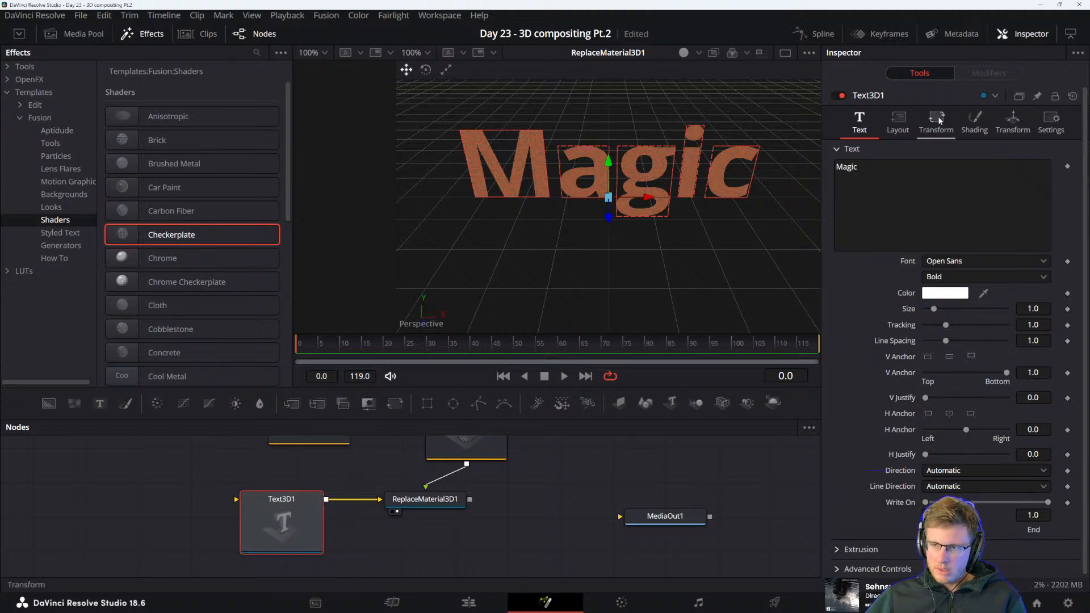
left_click(852, 551)
scroll(858, 528, "down", 2)
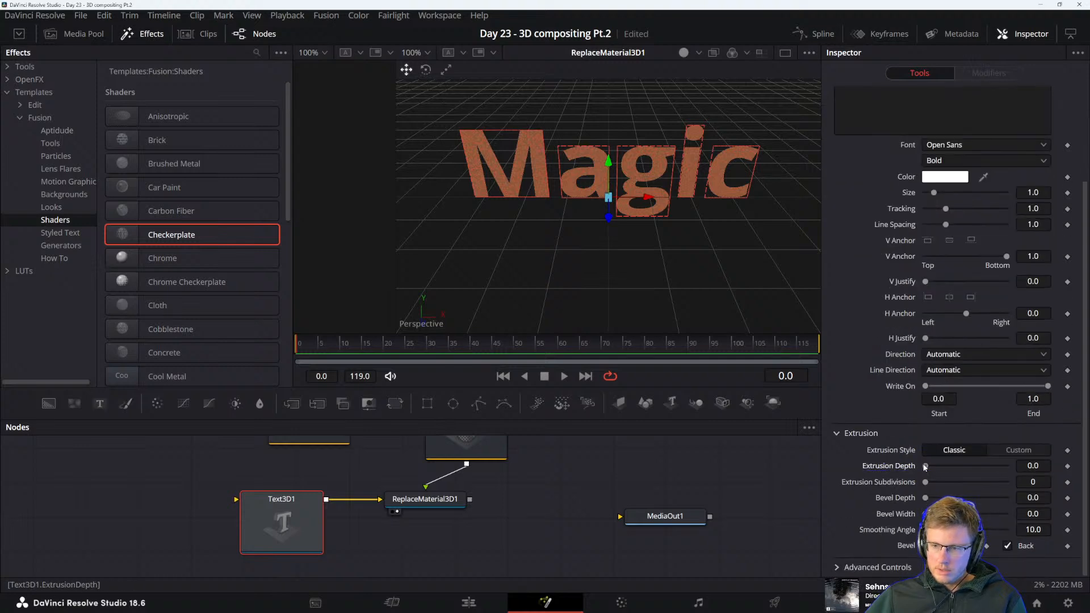
left_click_drag(925, 467, 945, 466)
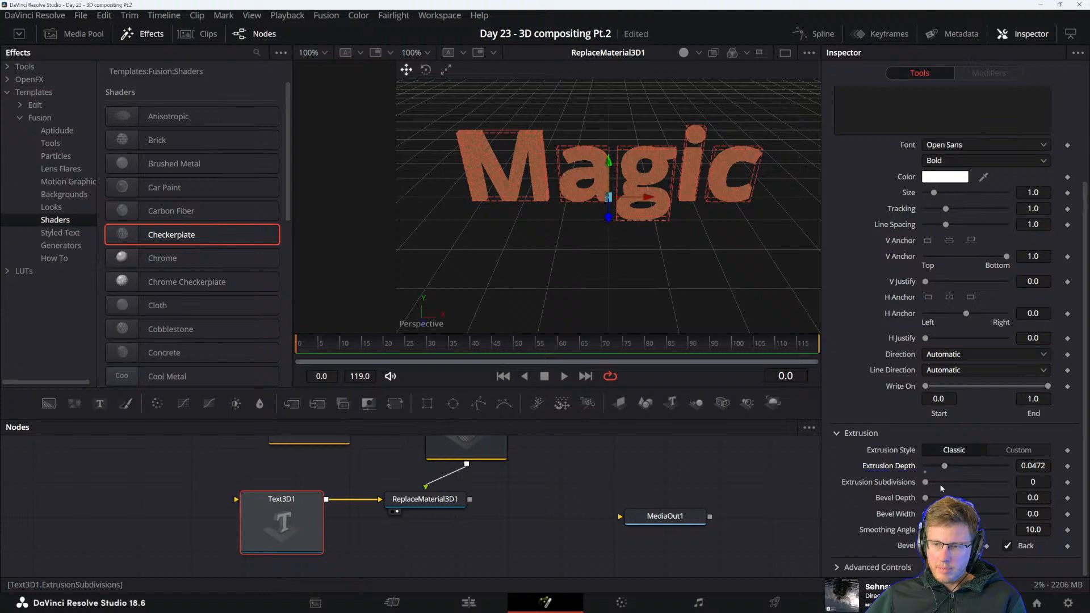
left_click_drag(616, 214, 657, 239)
scroll(514, 202, "up", 2)
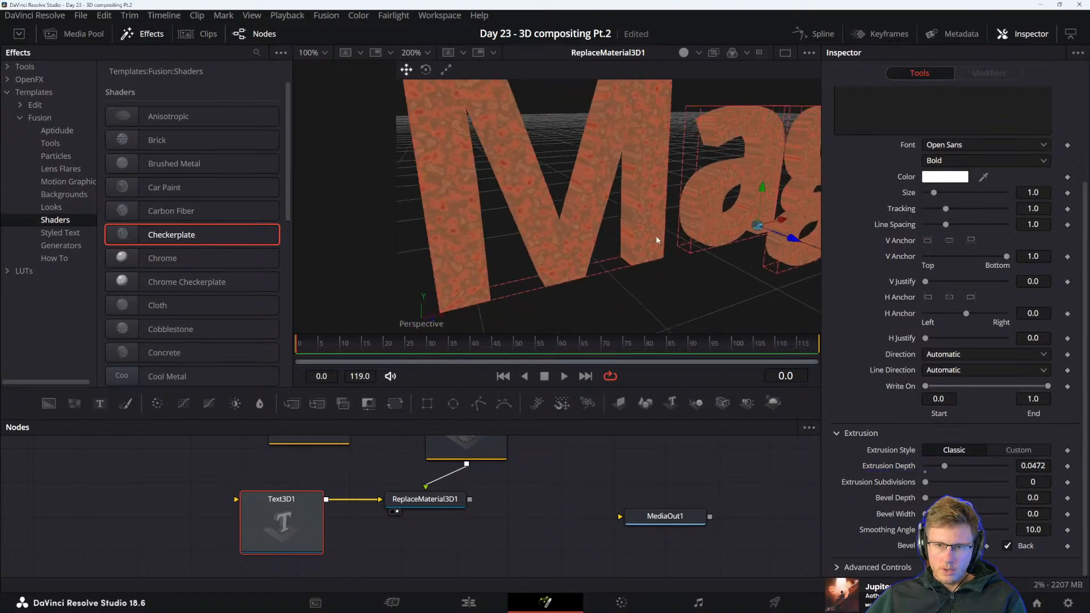
scroll(658, 242, "down", 5)
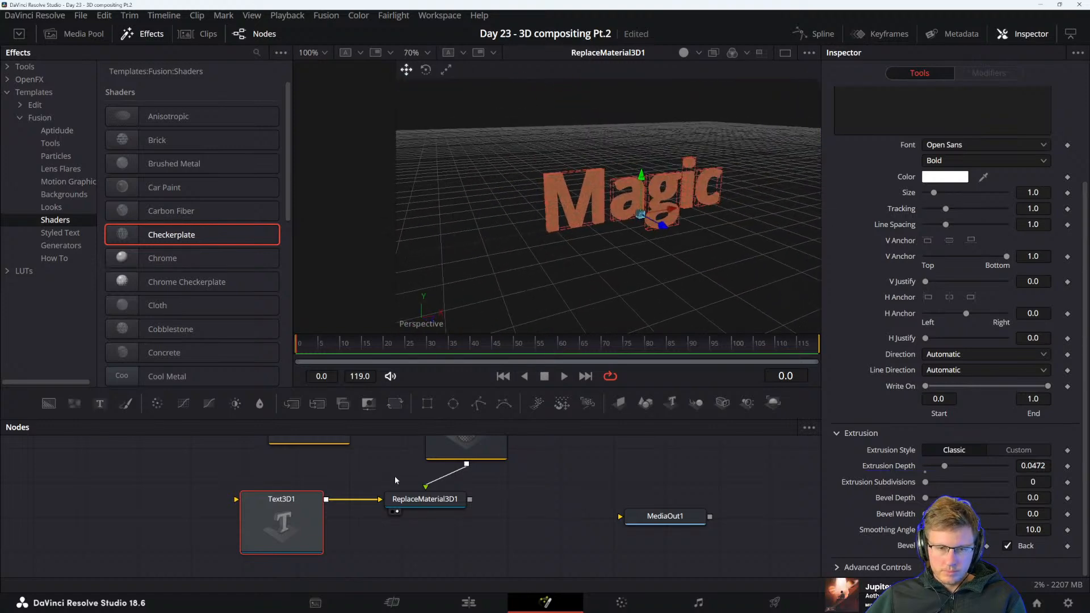
Disconnect CheckerPlate from ReplaceMaterial3D1 and connect the CoolMetal shader to its material input instead
scroll(396, 481, "up", 3)
left_click_drag(436, 540, 491, 461)
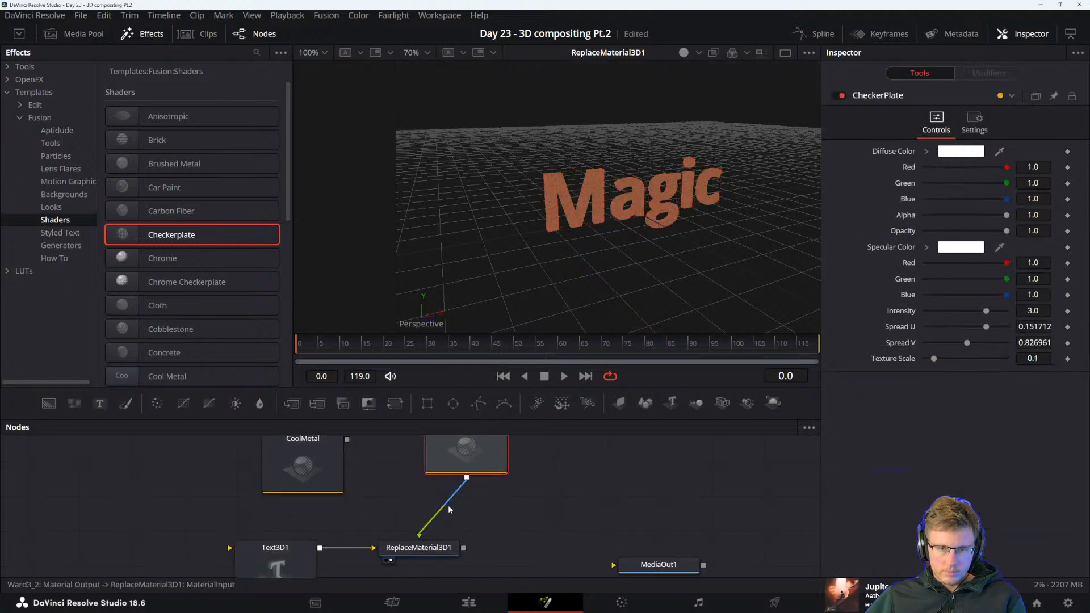
left_click(434, 518)
left_click_drag(322, 476, 352, 497)
left_click_drag(378, 460, 420, 547)
left_click(436, 557)
Inspect the CoolMetal letters up close, then apply the Planet shader template to ReplaceMaterial3D1's material input in place of CoolMetal
scroll(590, 193, "up", 6)
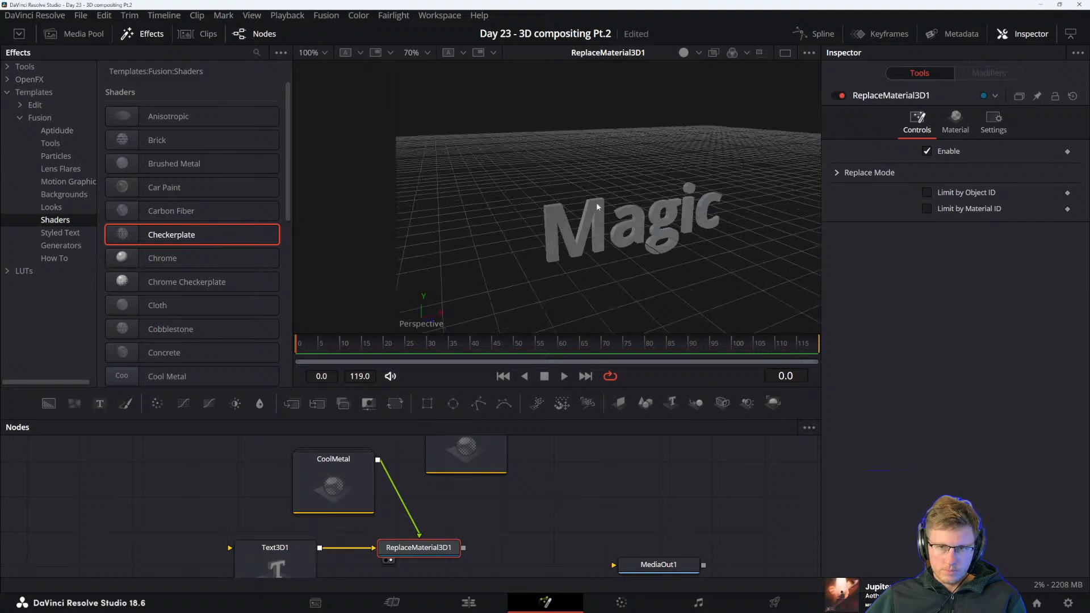
left_click_drag(572, 254, 340, 293)
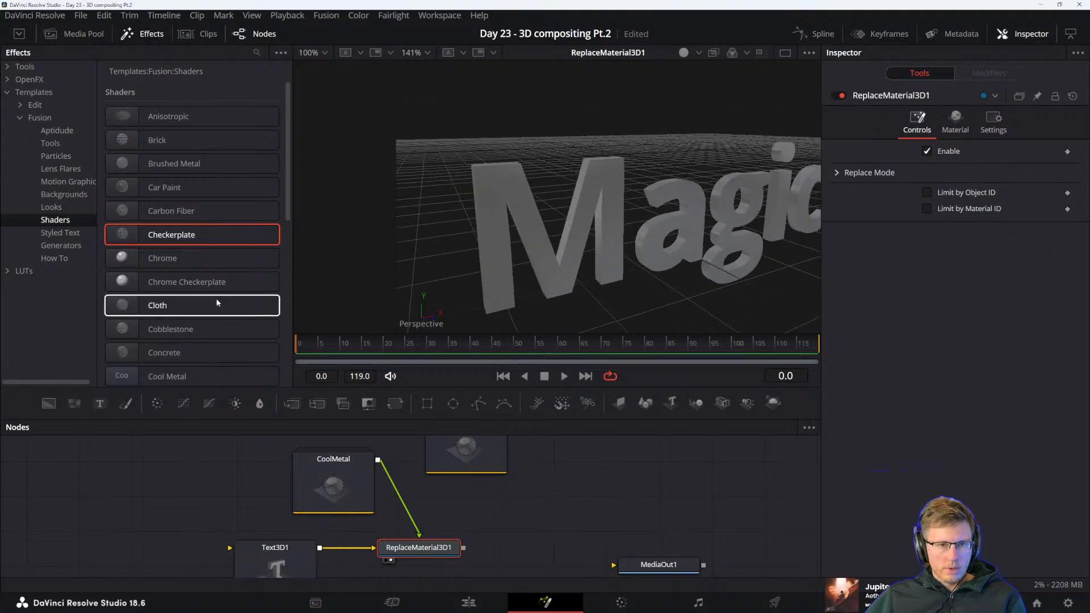
scroll(217, 302, "down", 8)
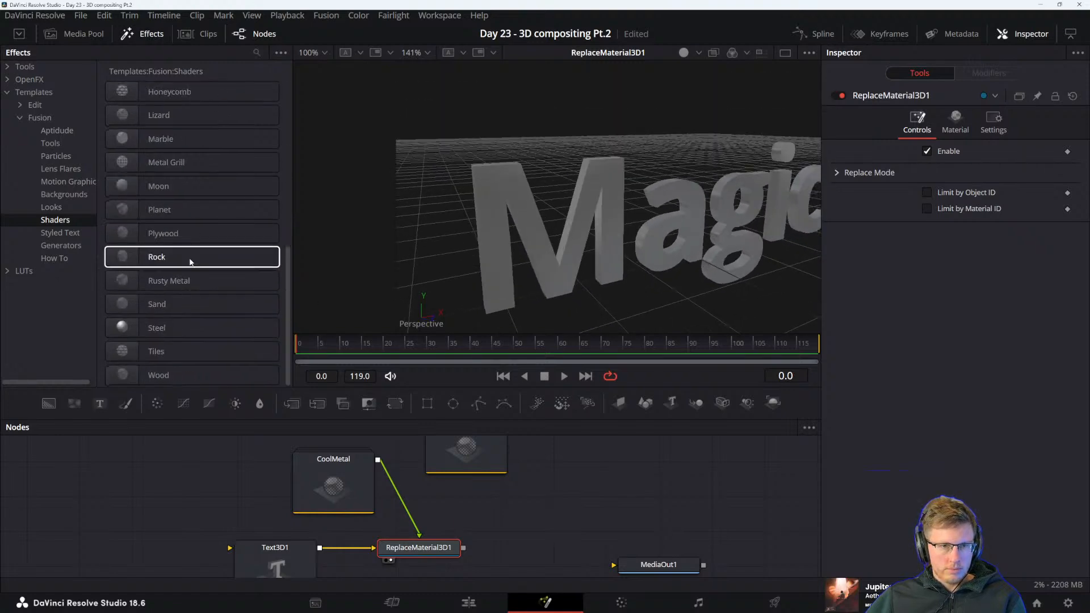
left_click_drag(171, 210, 430, 515)
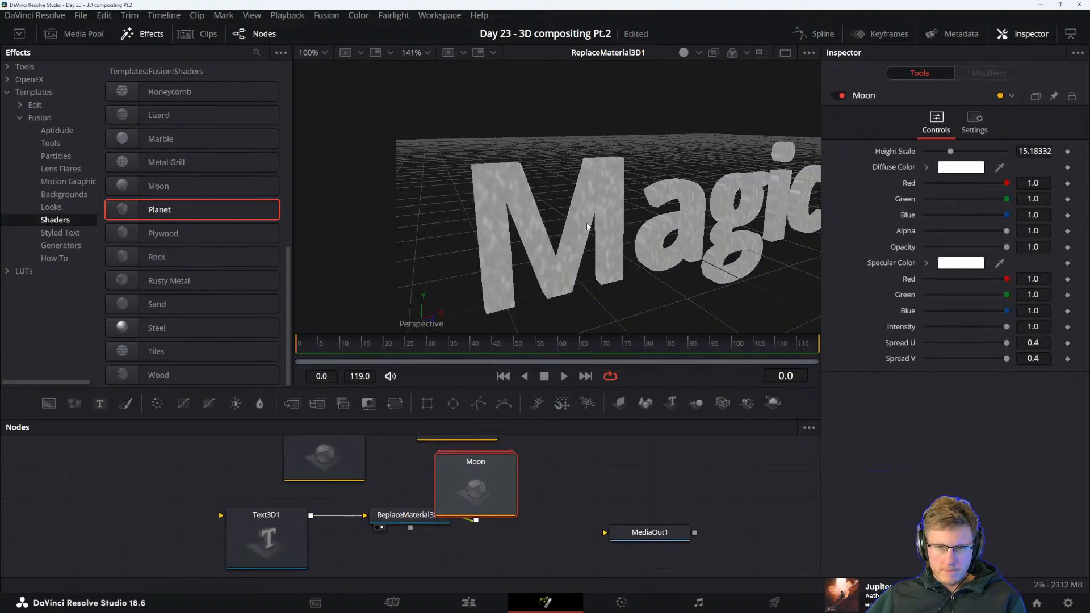
Examine the Planet-textured letters at different distances and detach the shader from ReplaceMaterial3D1
scroll(588, 227, "up", 3)
scroll(587, 227, "down", 4)
left_click_drag(536, 478, 432, 455)
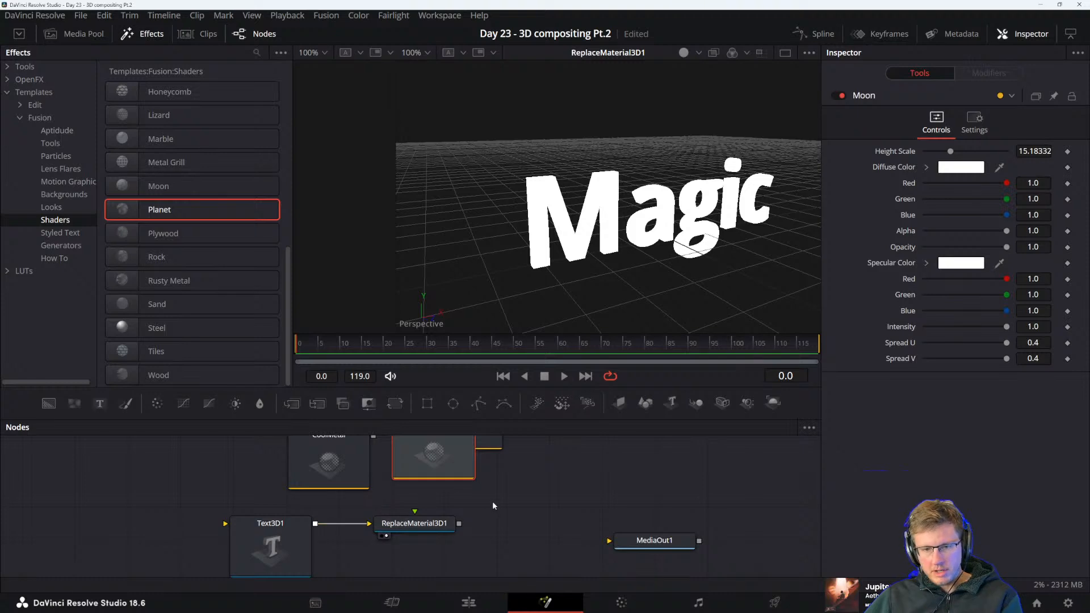
Review the settings of ReplaceMaterial3D1 and Text3D1, including the text's extrusion parameters
left_click_drag(493, 505, 499, 527)
left_click(417, 546)
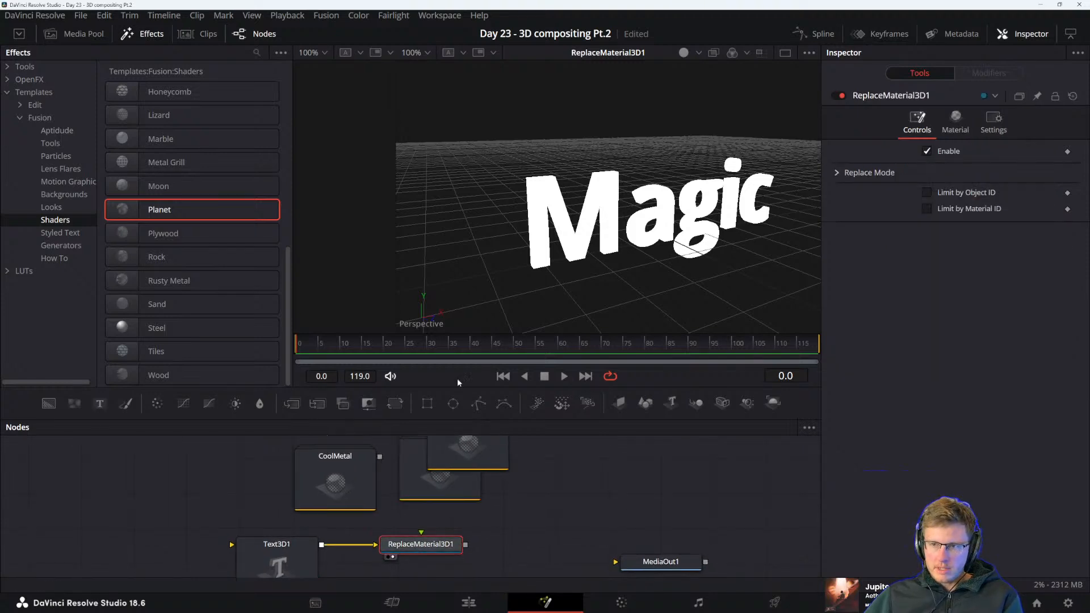
left_click(275, 554)
scroll(275, 554, "down", 2)
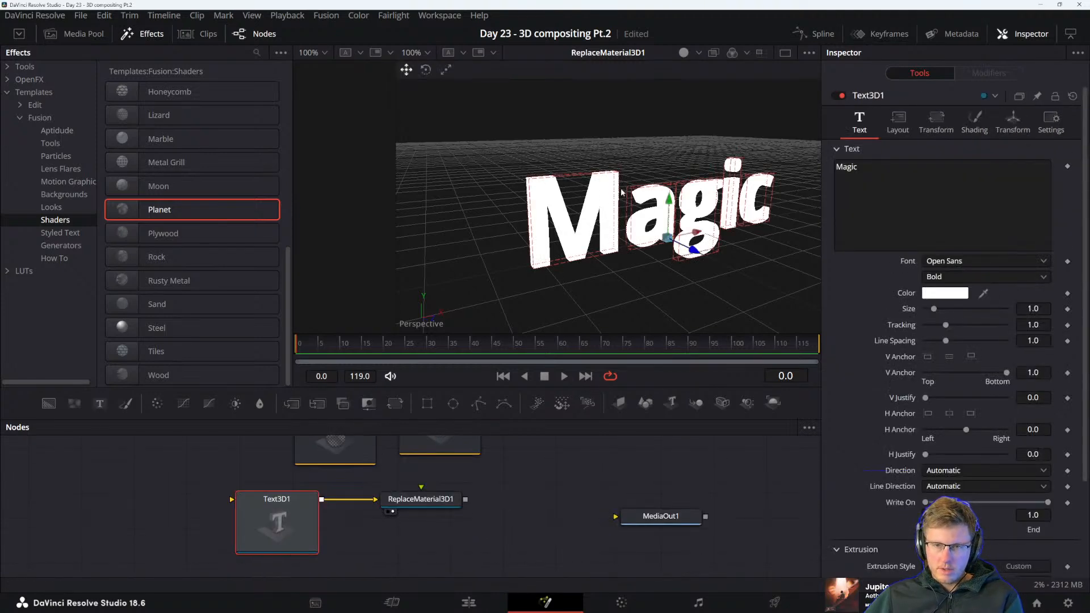
left_click_drag(486, 472, 542, 498)
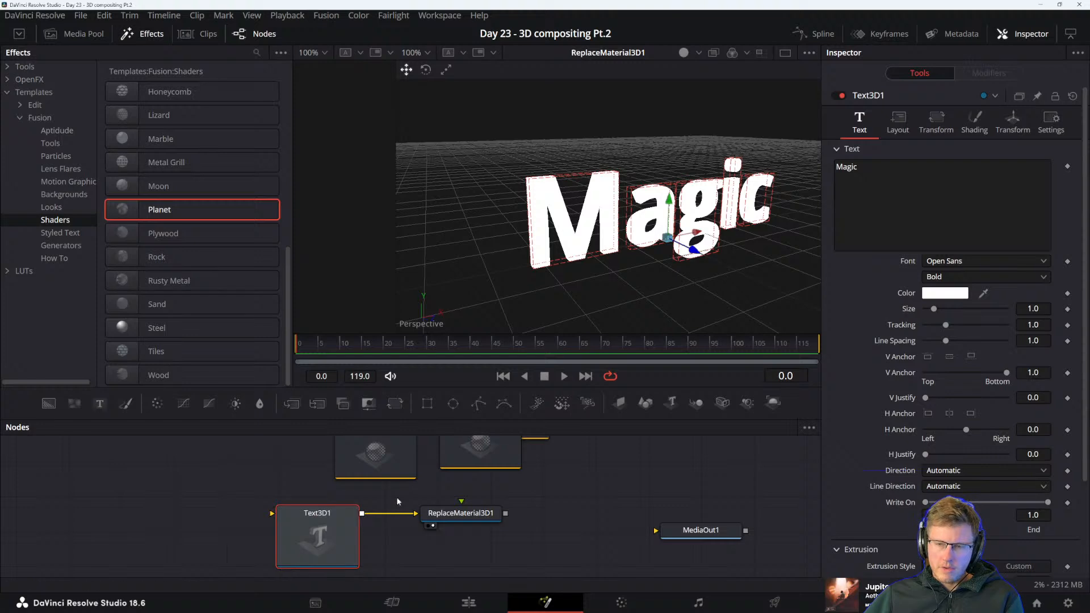
scroll(888, 466, "down", 2)
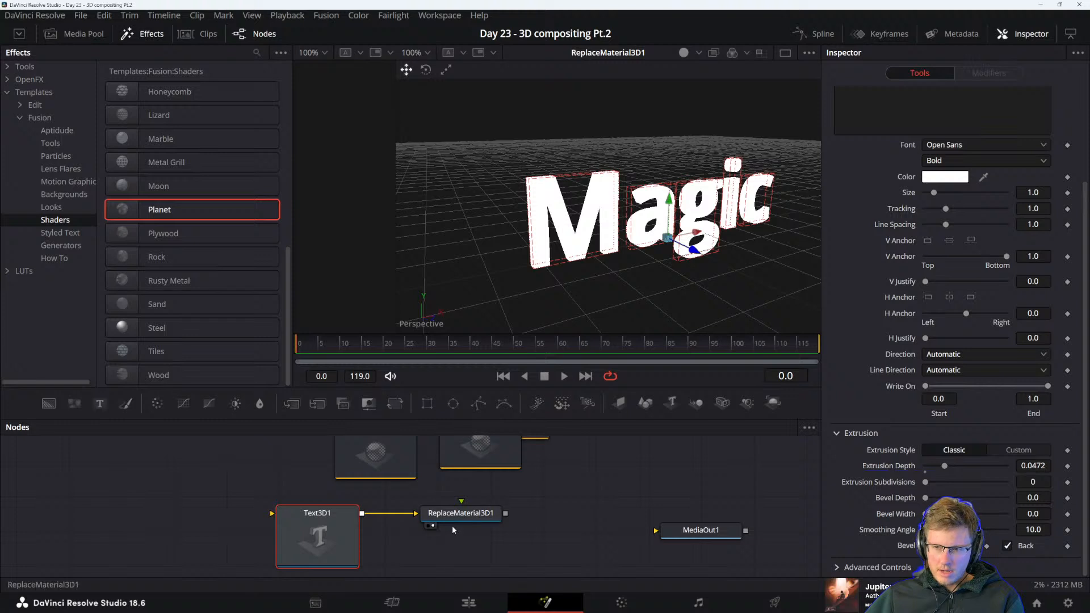
Delete the CoolMetal, Moon and CheckerPlate shader nodes from the node graph
left_click_drag(414, 513, 429, 542)
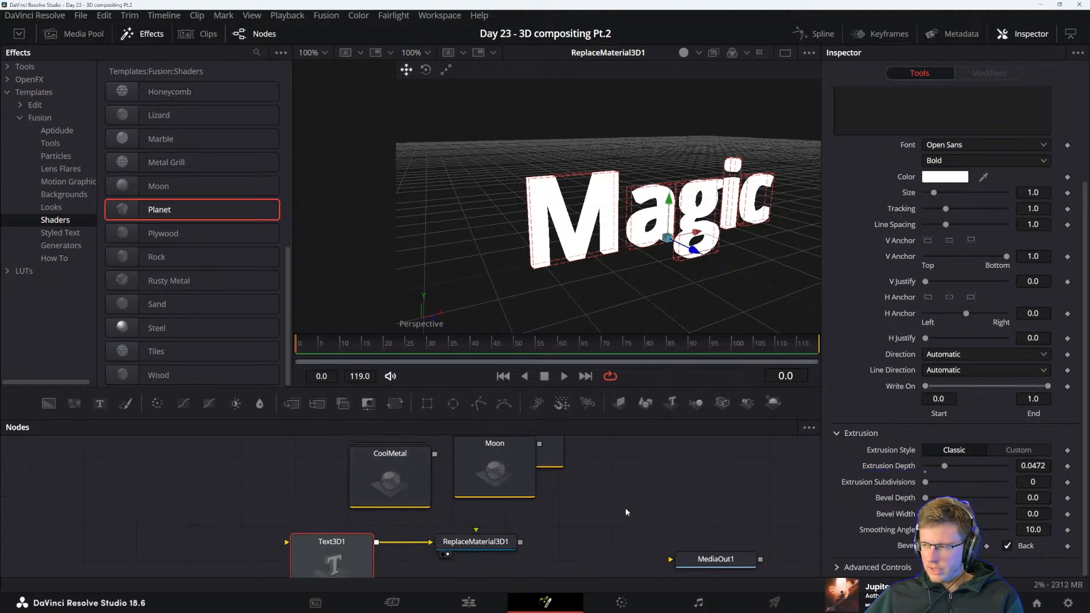
left_click_drag(553, 517, 352, 440)
key("Delete")
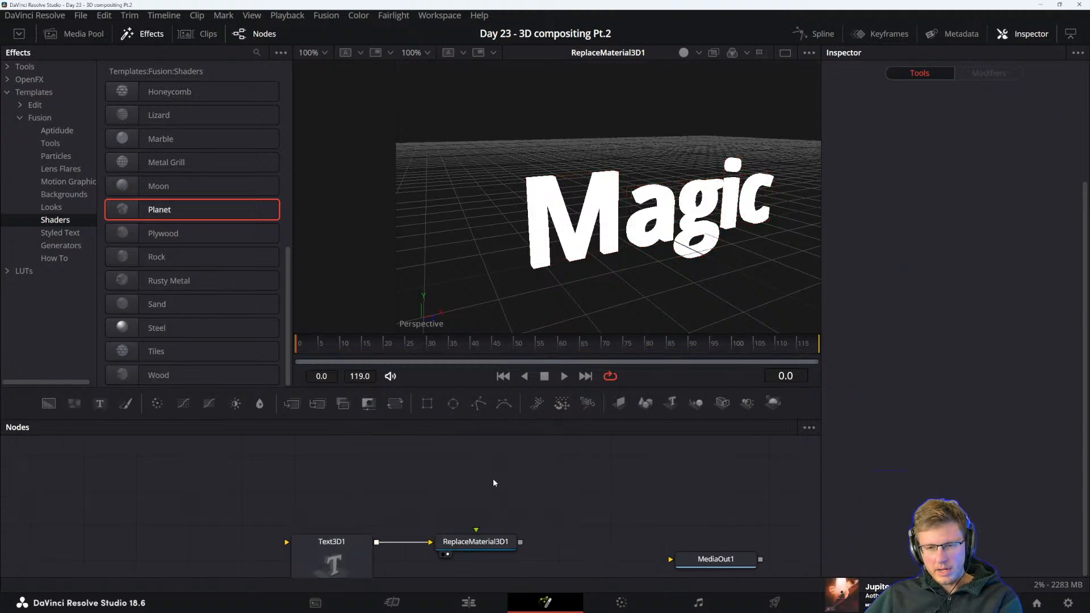
Switch to the reference manual, read the section on combining objects with Merge3D, and return to DaVinci Resolve
key("alt+Tab")
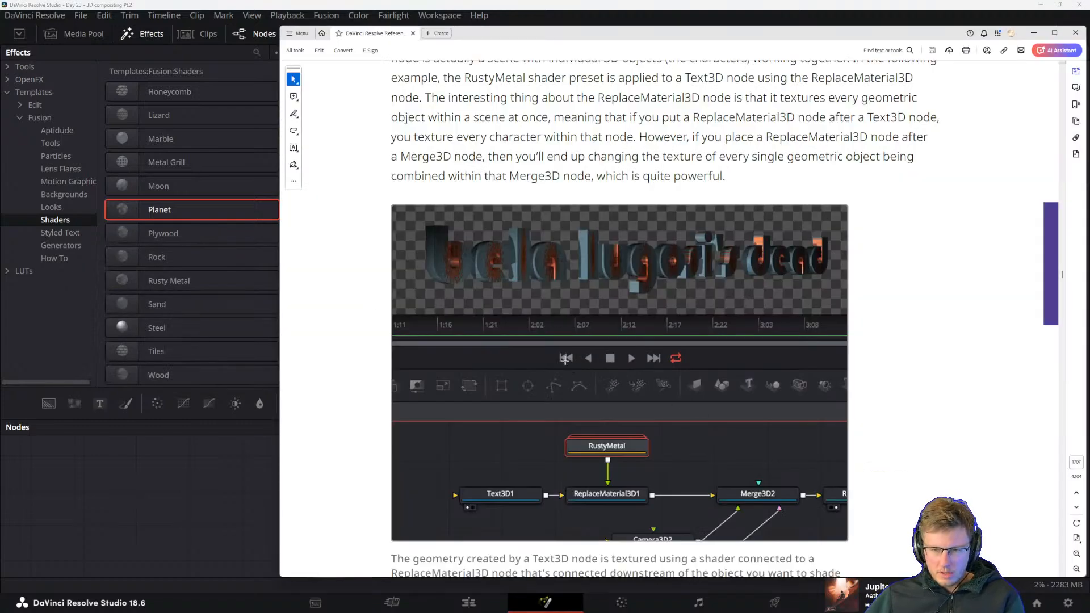
scroll(624, 318, "down", 10)
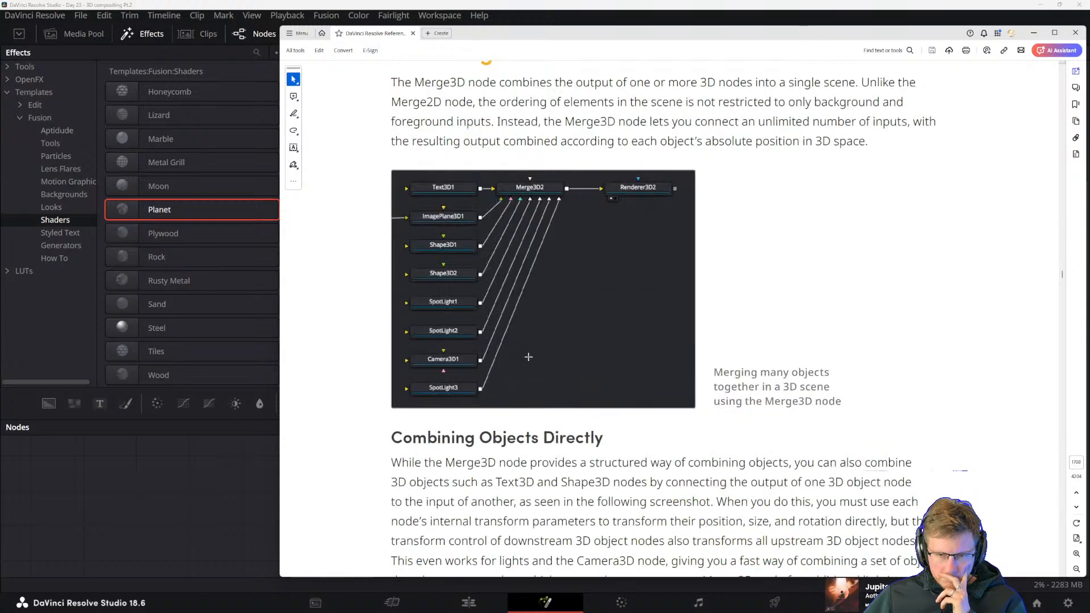
left_click(269, 555)
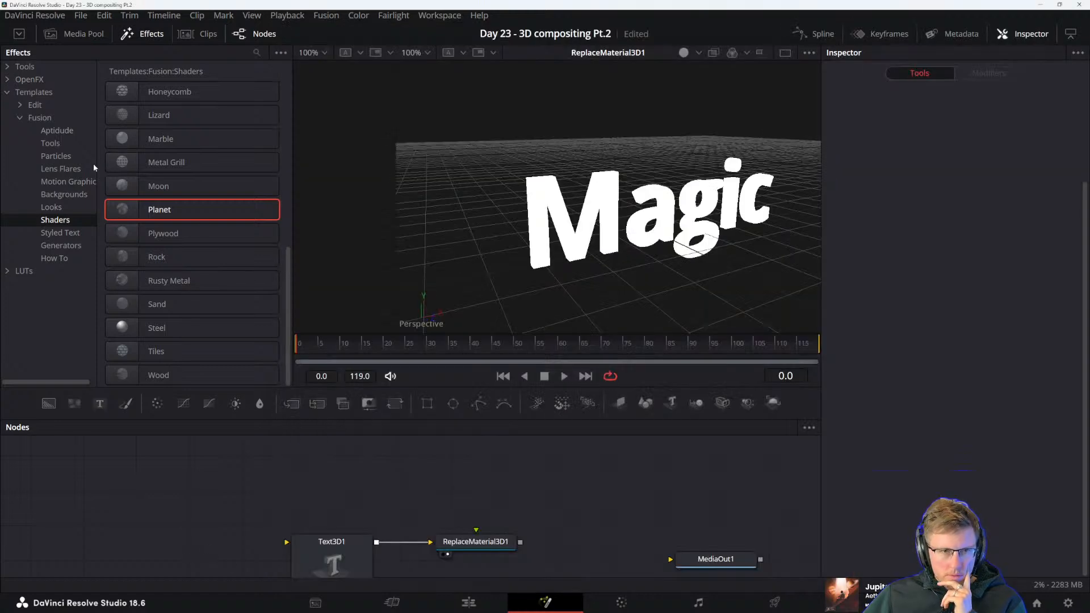
List the Shadertoys tools in the effects library and collapse the Templates category
left_click(20, 69)
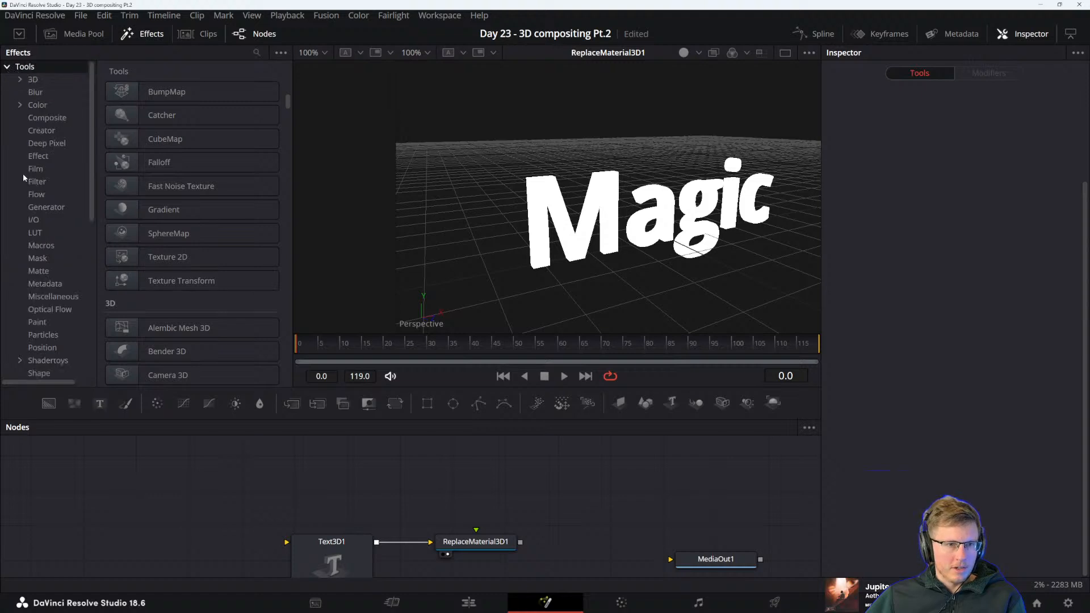
scroll(45, 146, "down", 5)
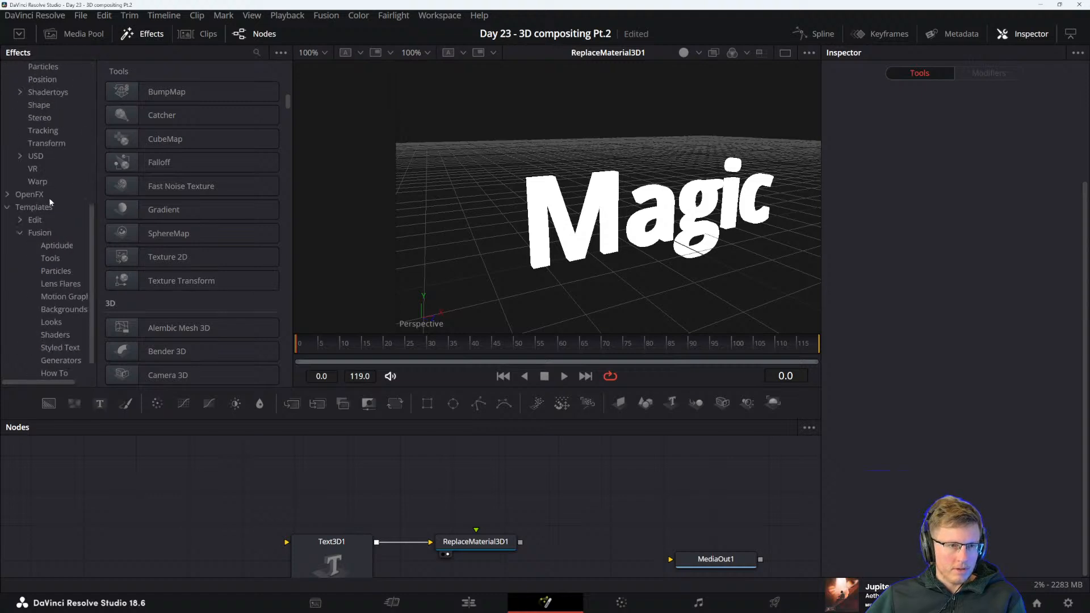
left_click(6, 210)
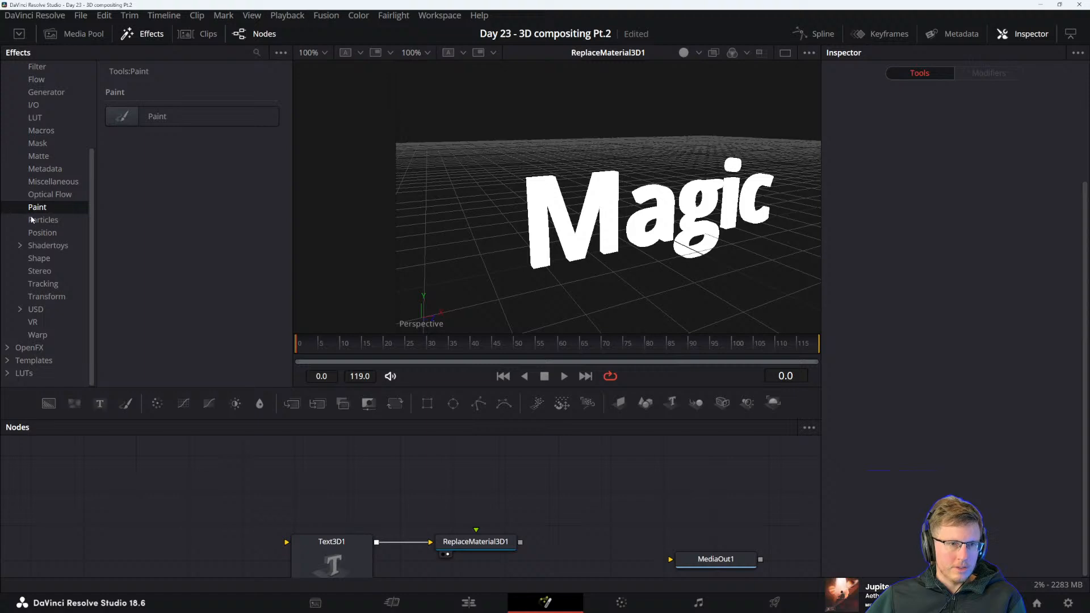
left_click(49, 245)
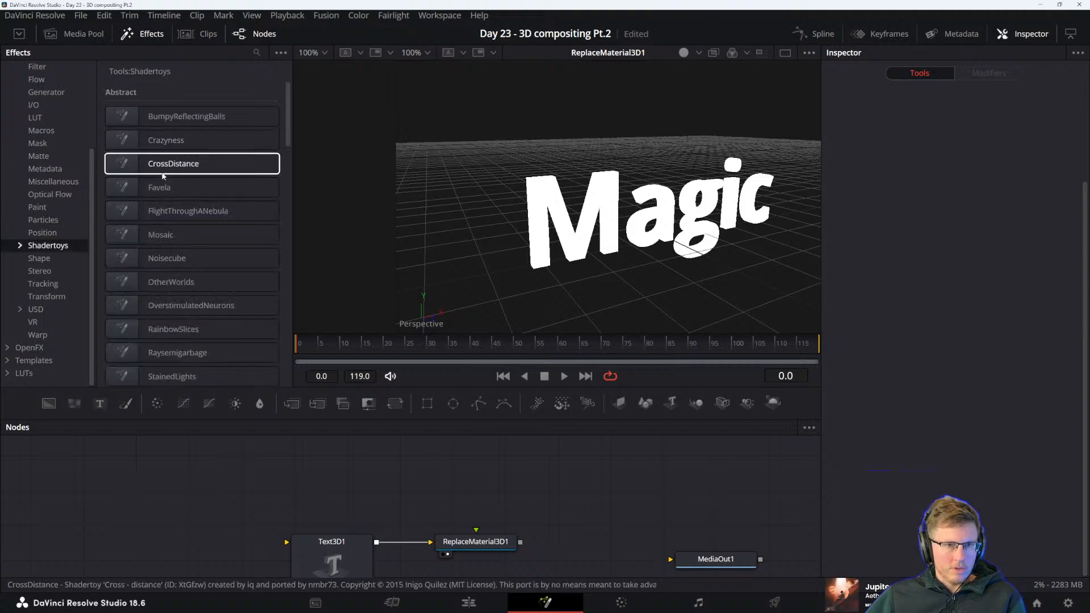
Add the TNTHTW tunnel shadertoy as the material input of ReplaceMaterial3D1 and preview the animated text
scroll(263, 277, "down", 10)
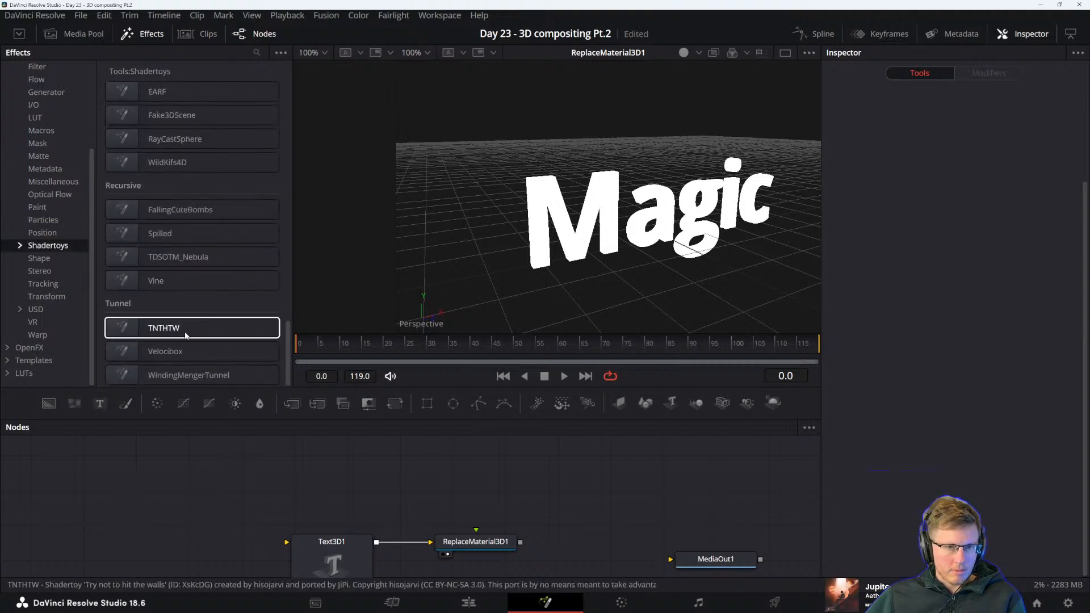
left_click_drag(176, 336, 491, 544)
left_click(490, 544)
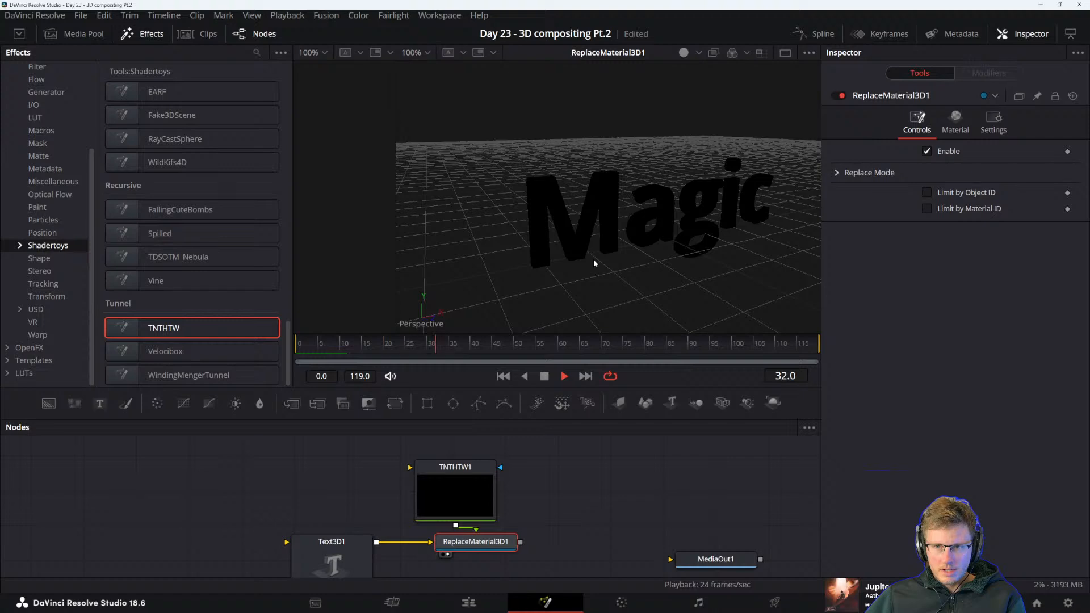
key("space")
View and play TNTHTW1 on its own, and set its scale to about 2.994
left_click(463, 484)
key("1")
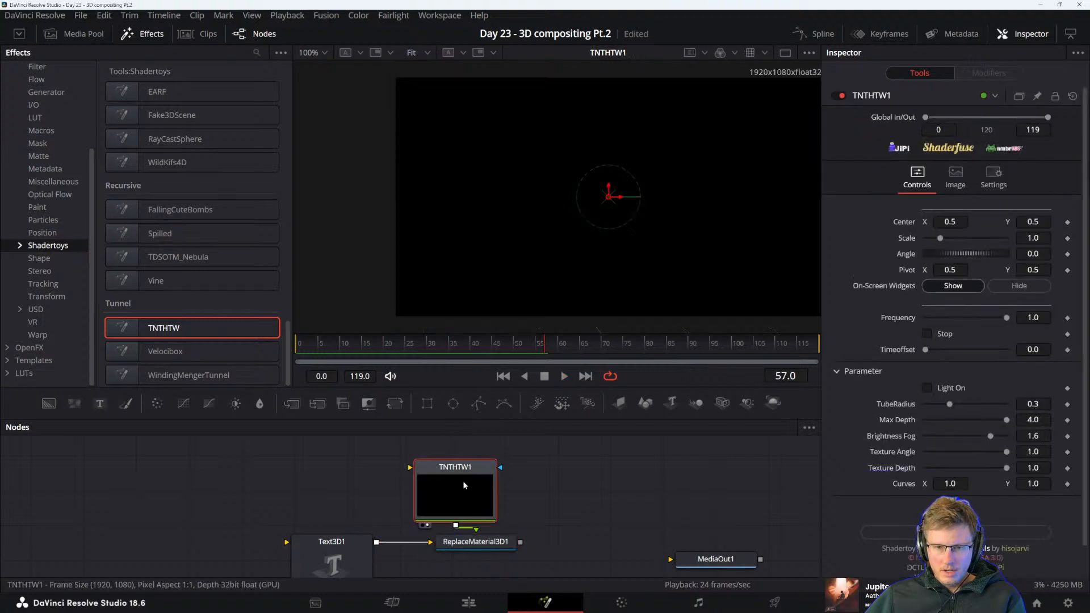
key("space")
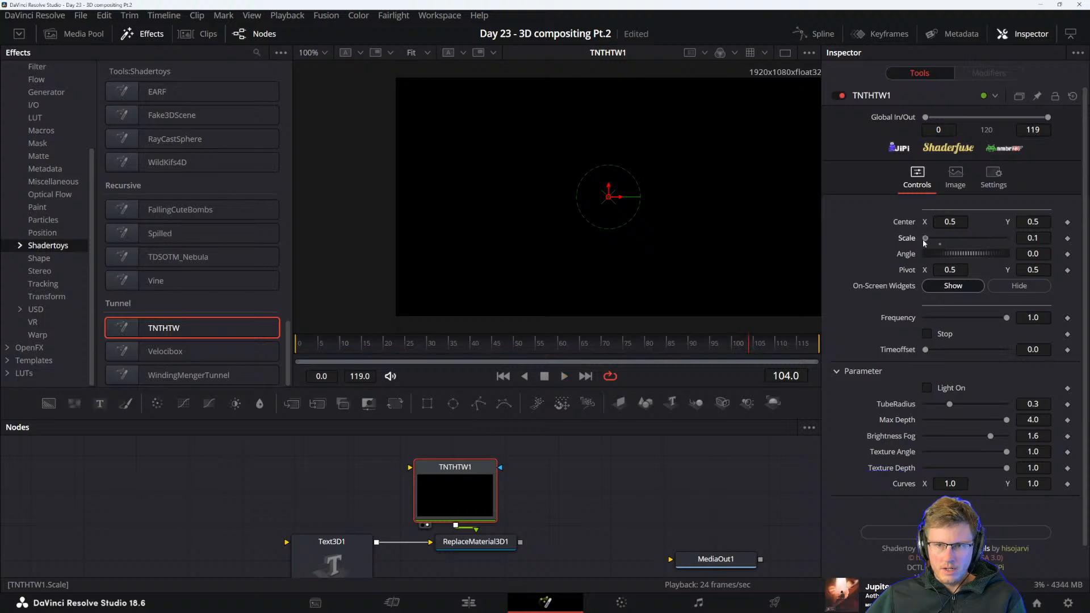
left_click_drag(999, 239, 975, 240)
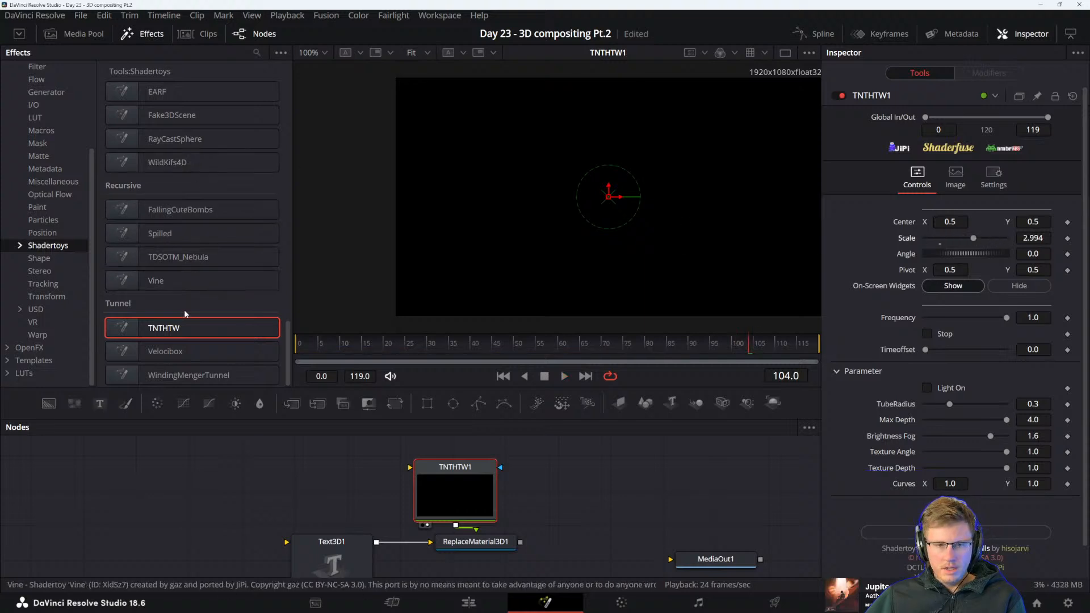
Add the Velocibox tunnel shadertoy beside TNTHTW1, show it in the viewer and preview its animation
left_click_drag(164, 351, 558, 484)
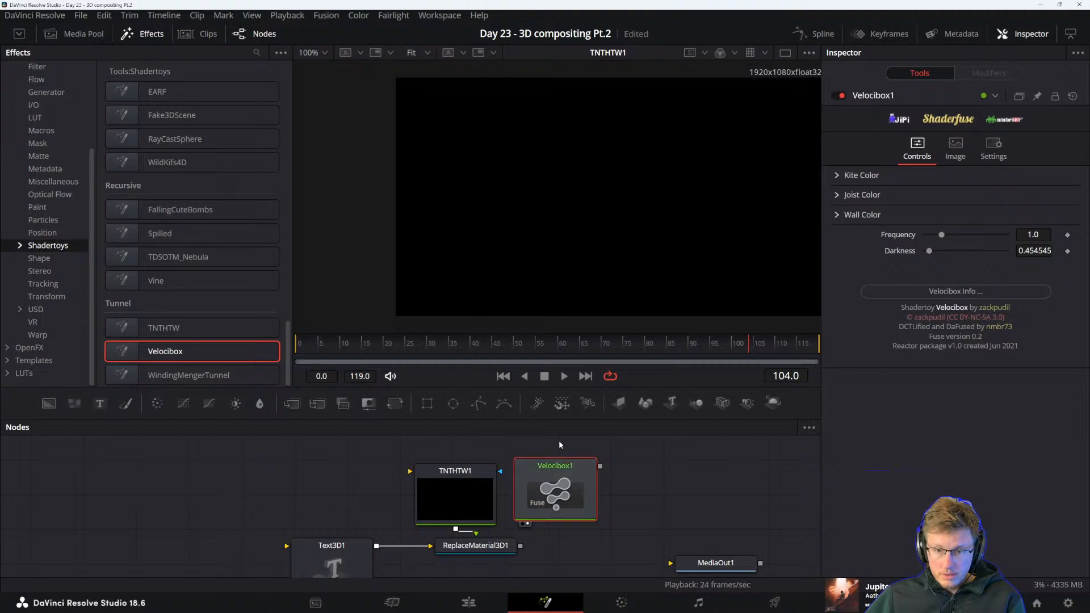
key("1")
key("space")
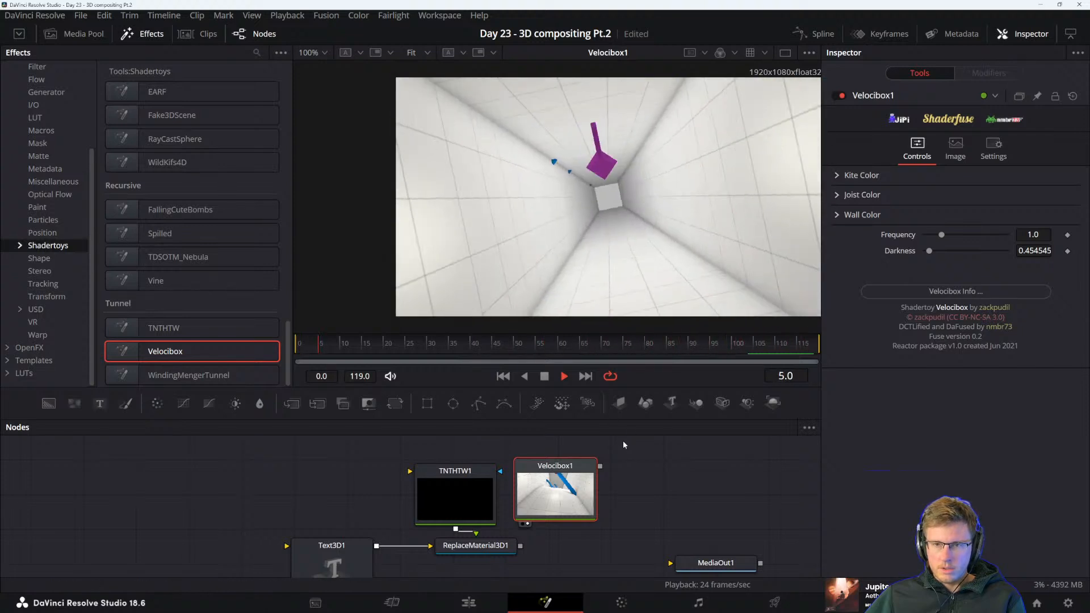
key("space")
Set Velocibox1's frequency to about 1.693 and play its animation again
left_click_drag(944, 235, 955, 233)
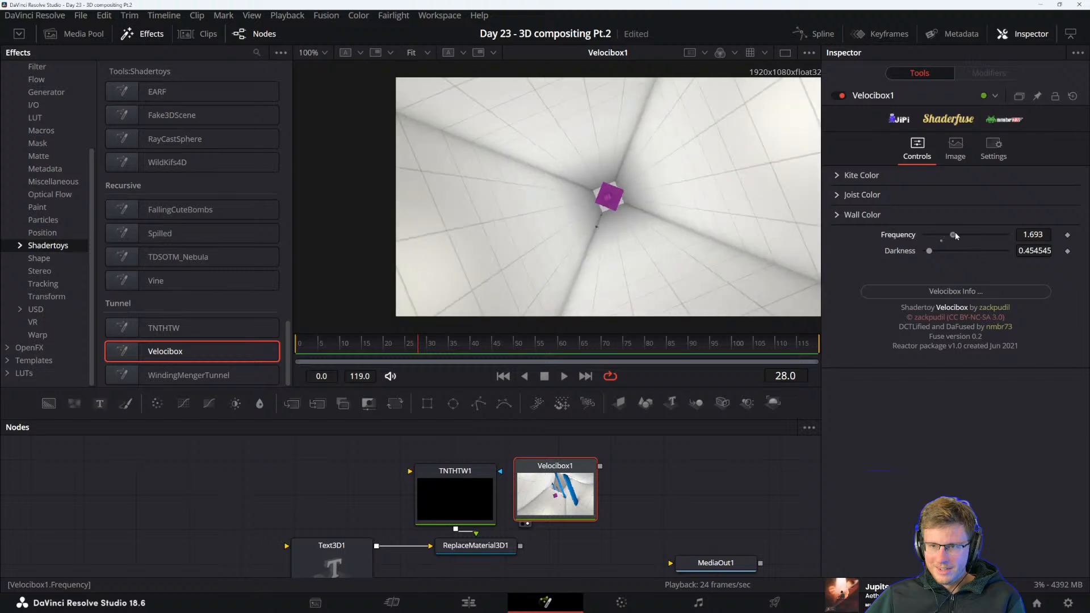
key("space")
key("space")
Connect Velocibox1 to the material input of ReplaceMaterial3D1 in place of TNTHTW1 and show the textured text in the viewer
left_click_drag(601, 483, 515, 559)
left_click(493, 532)
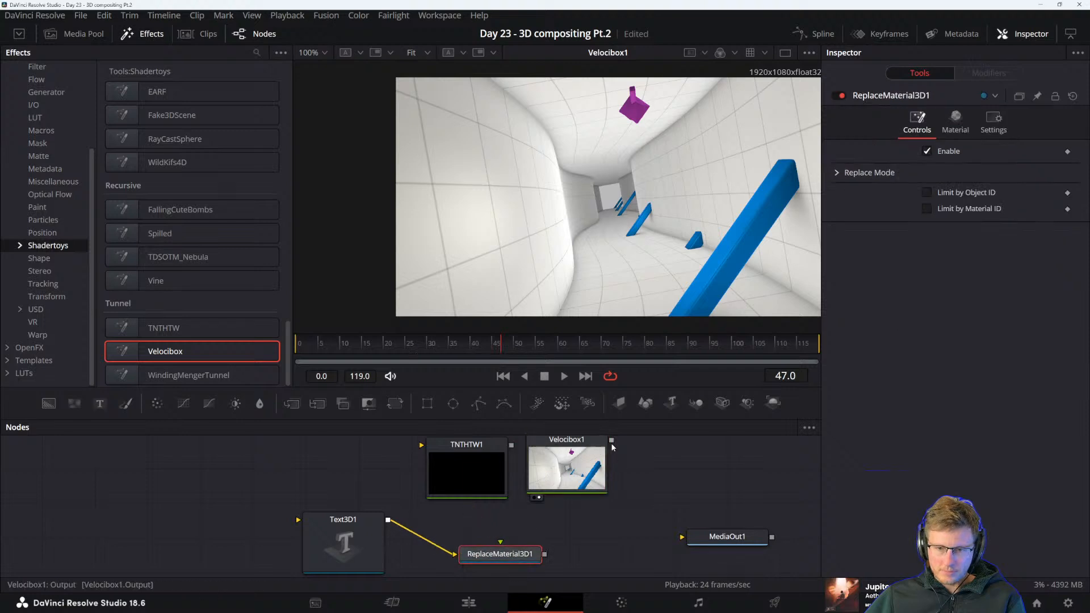
key("2")
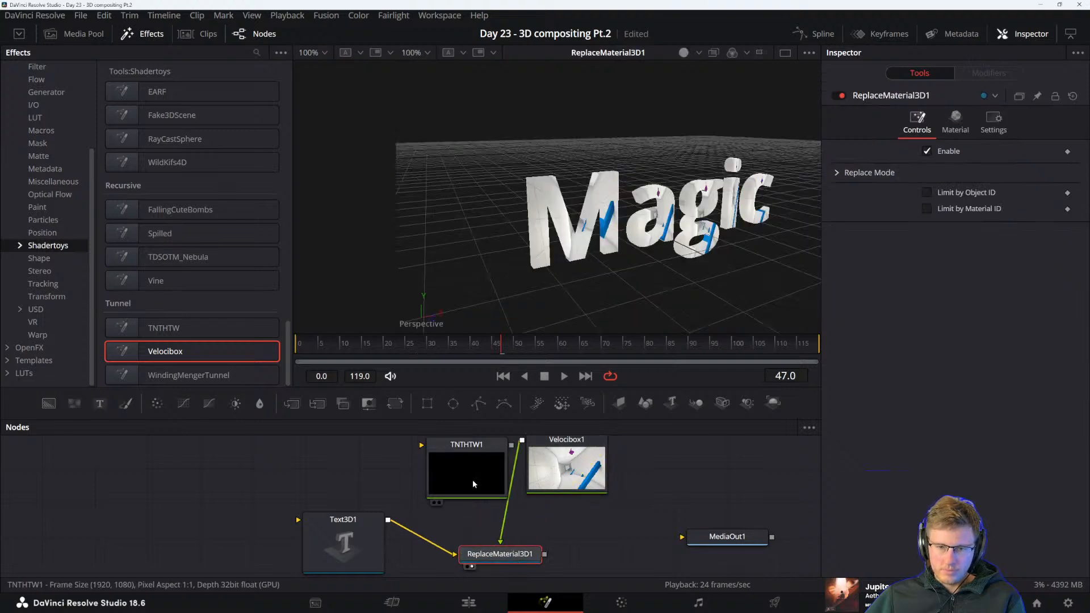
Delete TNTHTW1, place Velocibox1 directly above ReplaceMaterial3D1 and play the animated texture on the letters
left_click(444, 469)
key("Delete")
left_click_drag(539, 472, 472, 468)
key("space")
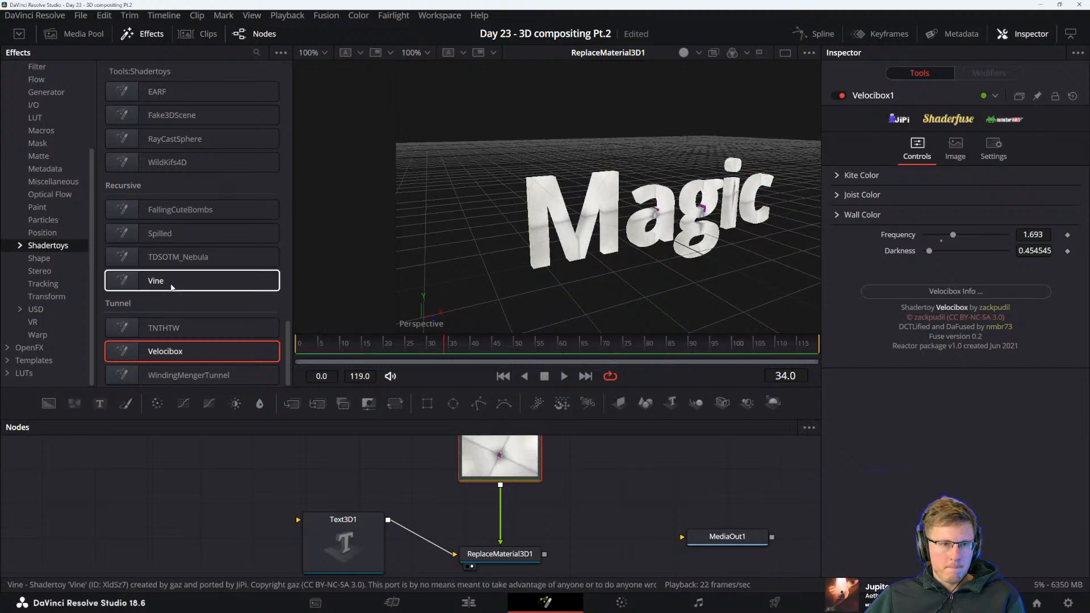
Add the TDSOTM_Nebula shadertoy beside Velocibox1, preview it in the viewer and reset its simulation during playback
left_click_drag(171, 257, 569, 505)
key("1")
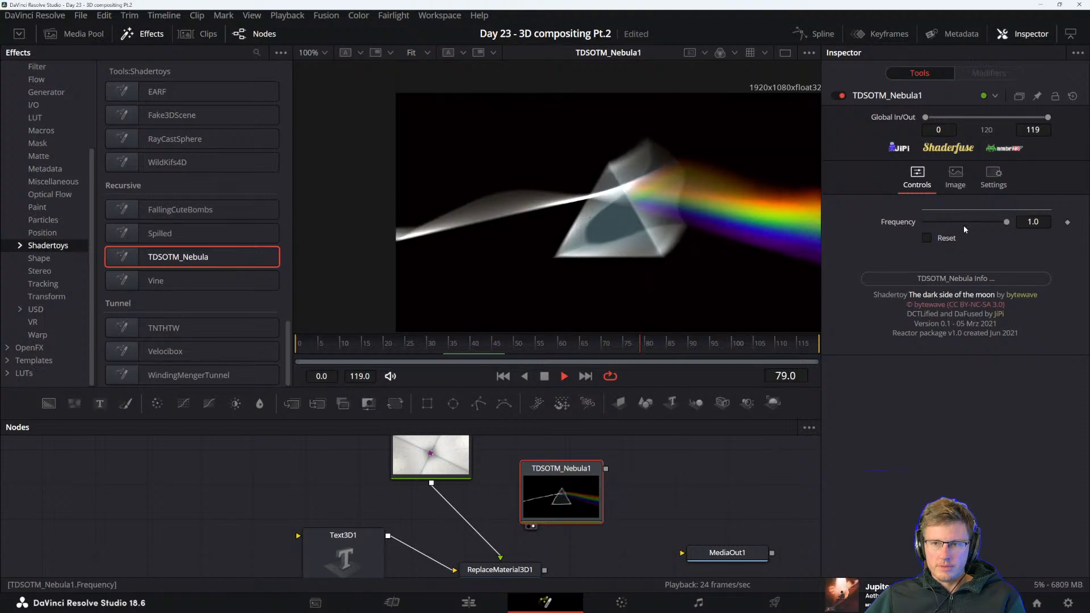
left_click(926, 239)
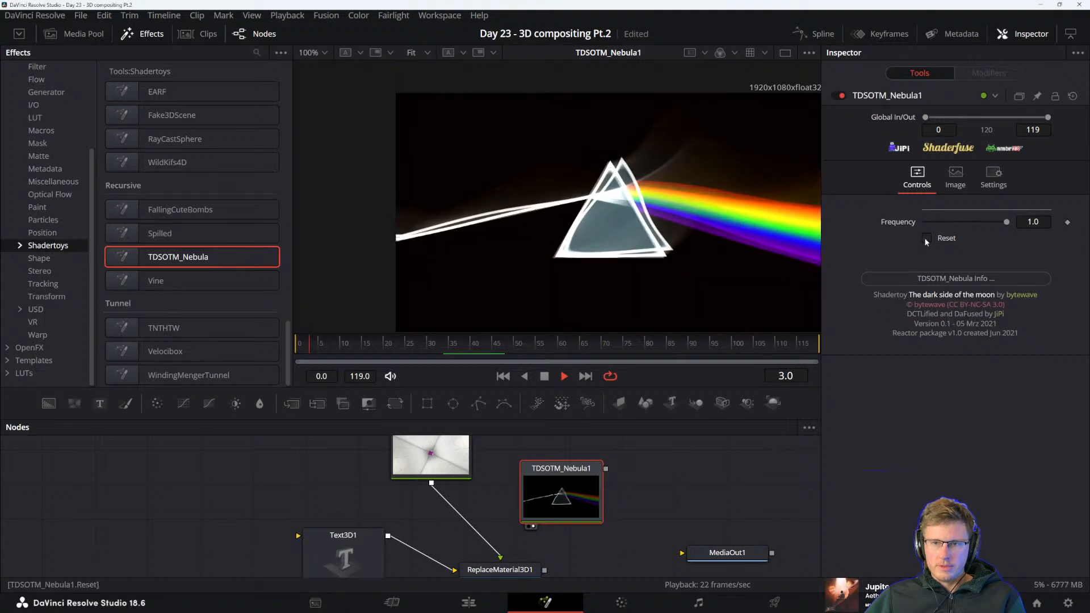
left_click(927, 239)
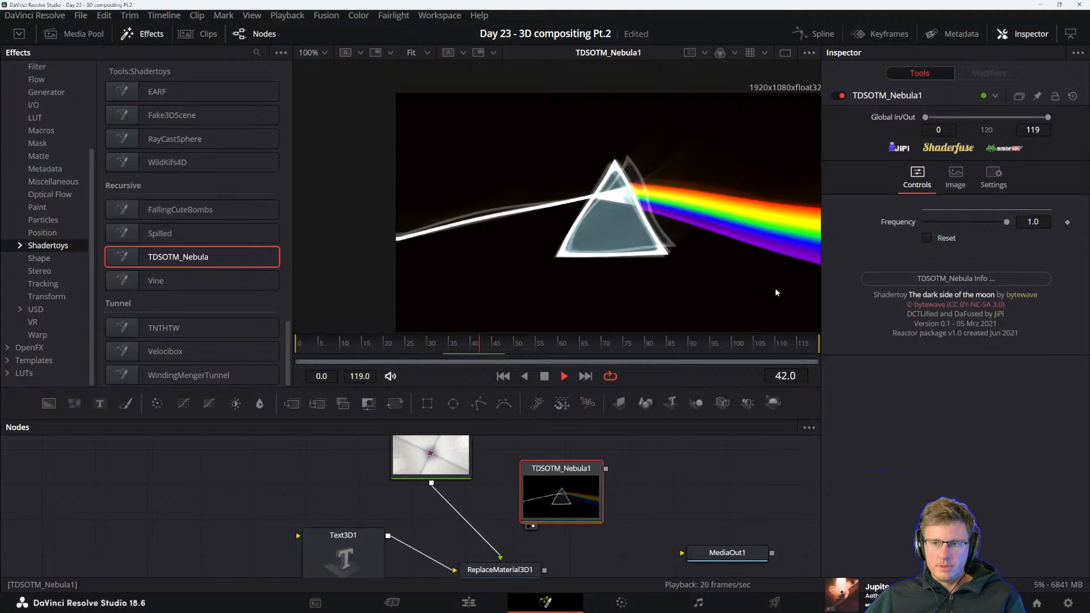
key("space")
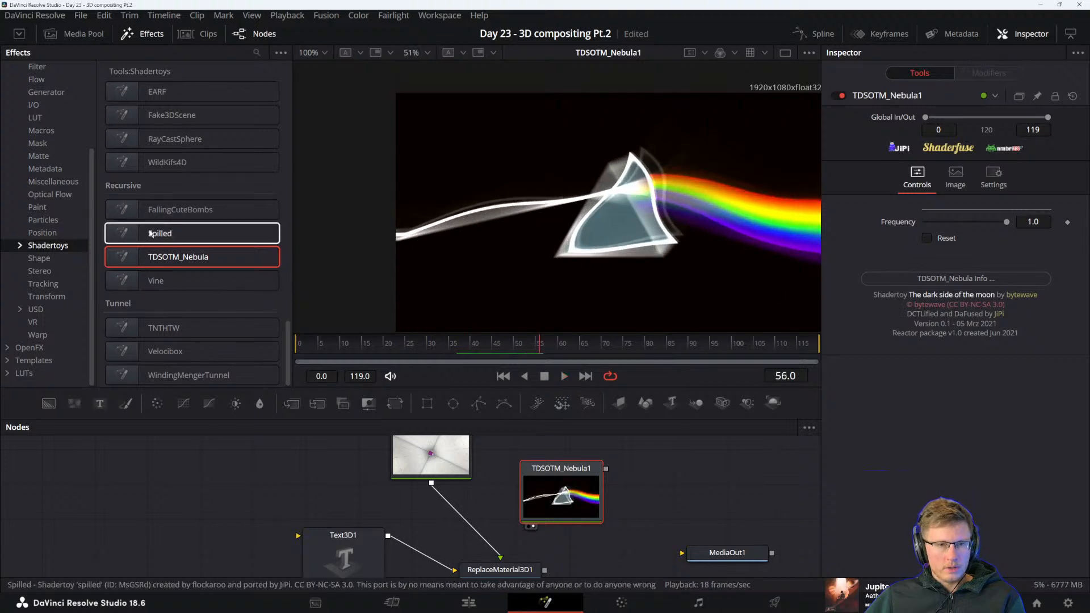
Add the WildKifs4D planet shadertoy, show it in the viewer and move TDSOTM_Nebula1 closer to Velocibox1
scroll(165, 323, "up", 4)
left_click(173, 375)
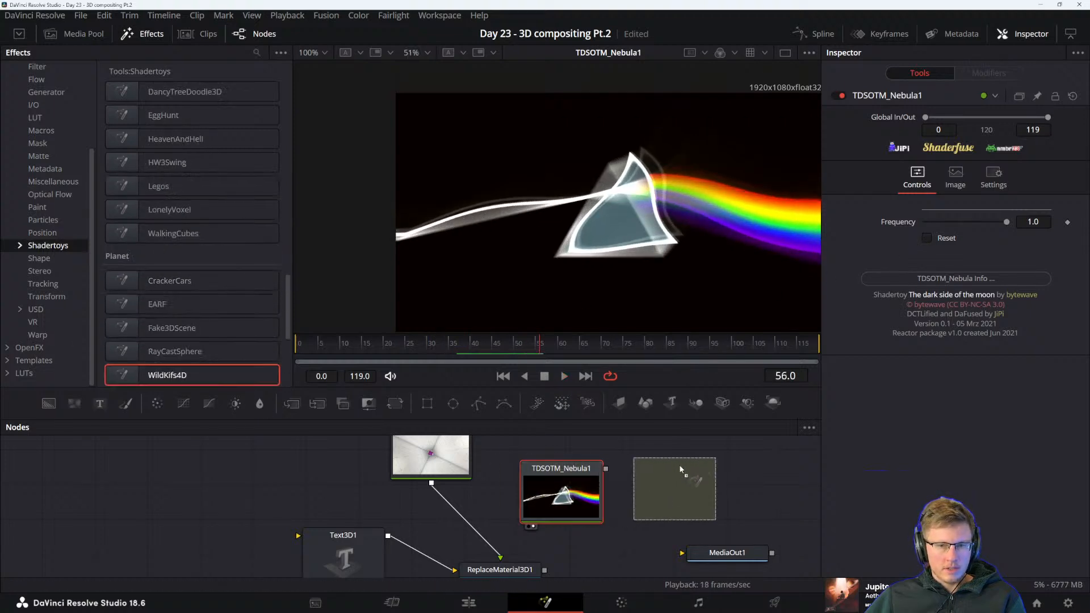
left_click_drag(562, 487, 508, 470)
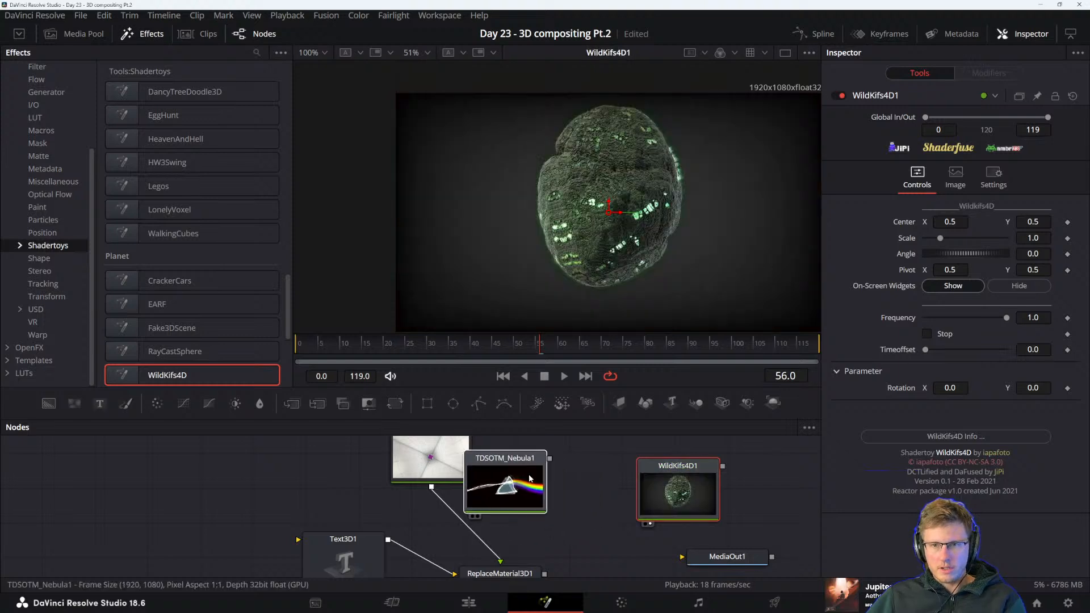
Delete TDSOTM_Nebula1 and Velocibox1, place WildKifs4D1 above ReplaceMaterial3D1 and play its animation
key("Delete")
left_click(455, 473)
key("Delete")
left_click_drag(678, 488, 433, 454)
mouse_move(528, 492)
left_mouse_down()
mouse_move(530, 482)
mouse_move(515, 490)
mouse_move(530, 492)
mouse_move(529, 461)
mouse_move(531, 470)
left_mouse_up()
key("space")
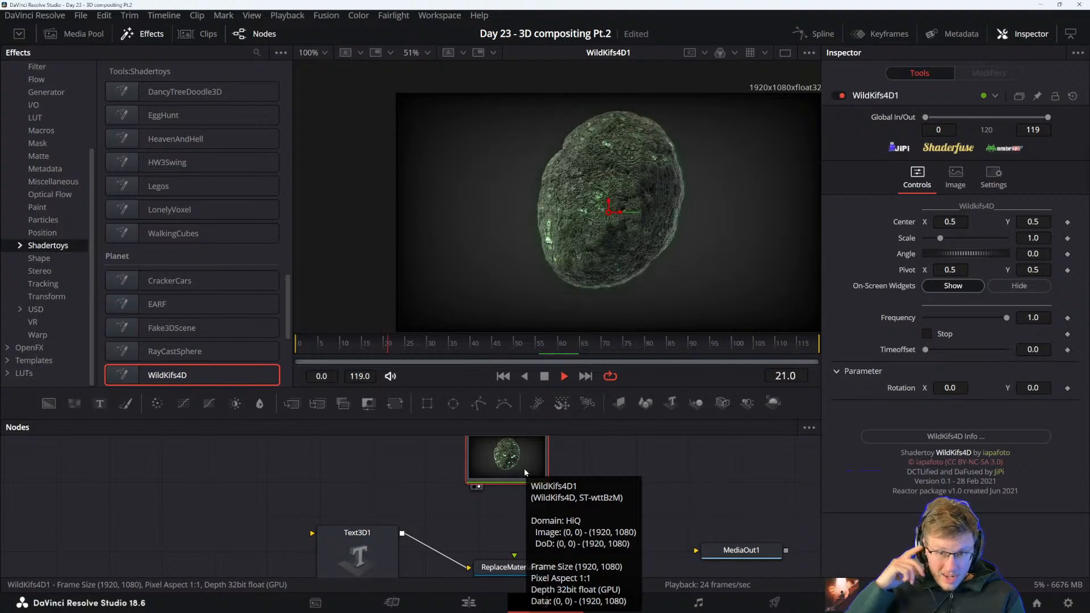
key("space")
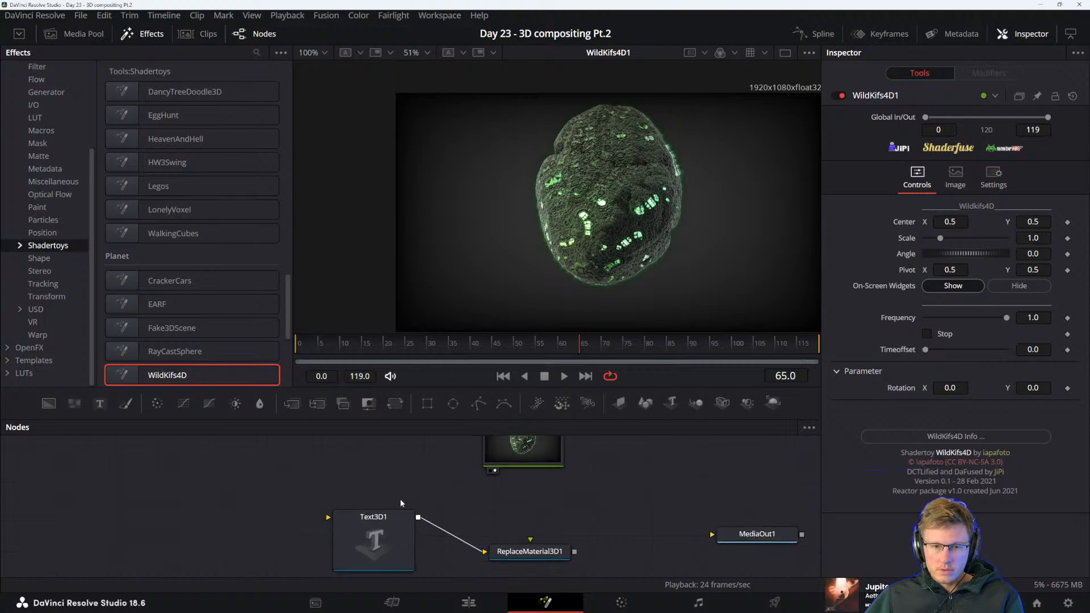
Extend the Fusion Composition clip on the edit timeline to about 15 seconds and play the WildKifs4D1 animation in the composition
left_click(394, 546)
left_click(468, 603)
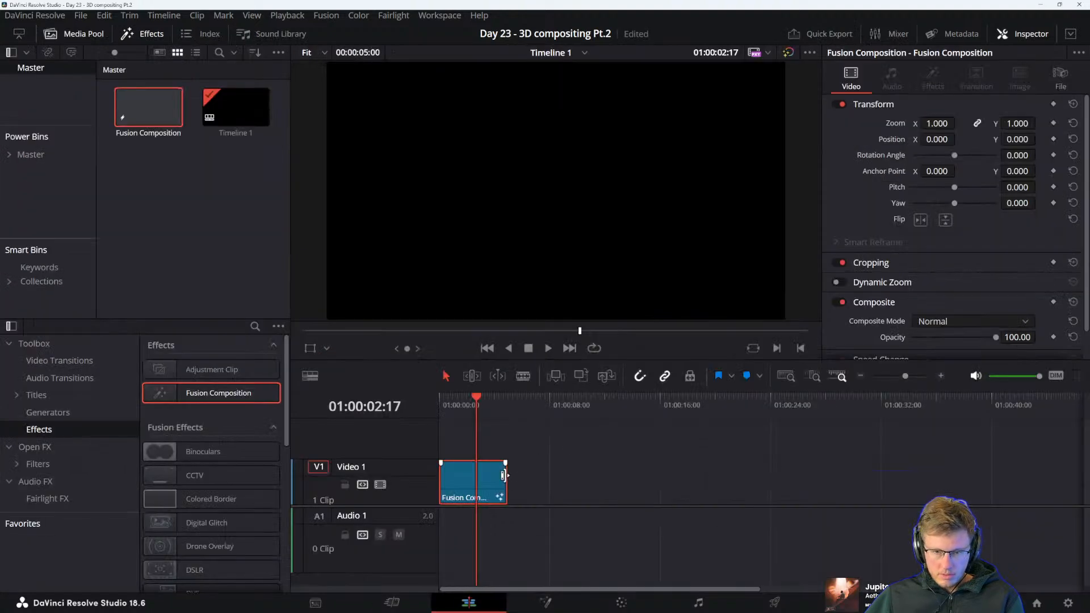
left_click_drag(504, 476, 632, 467)
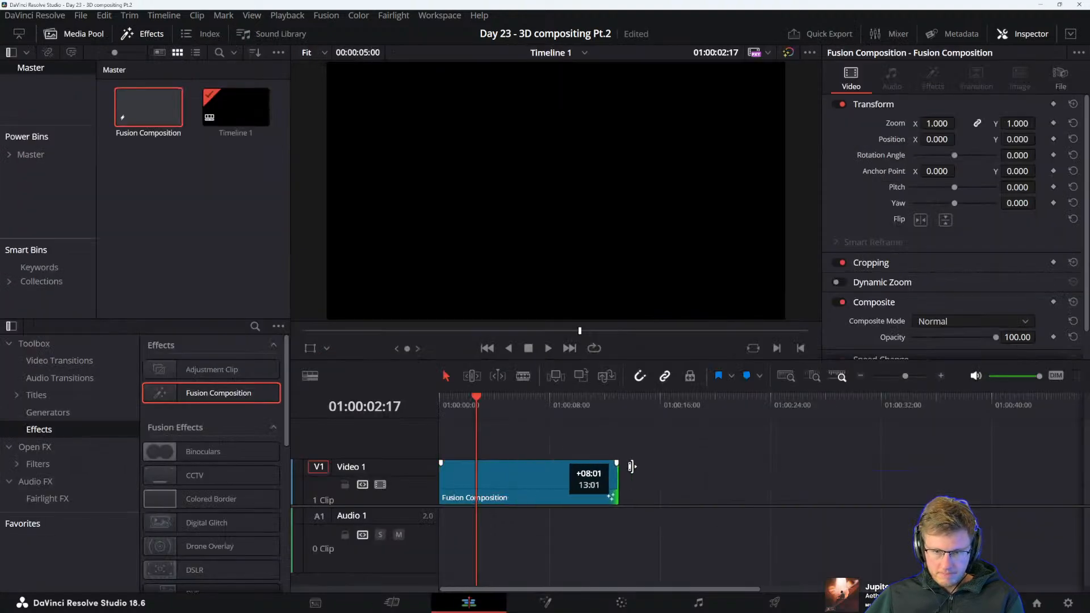
left_click(538, 601)
left_click(523, 454)
key("1")
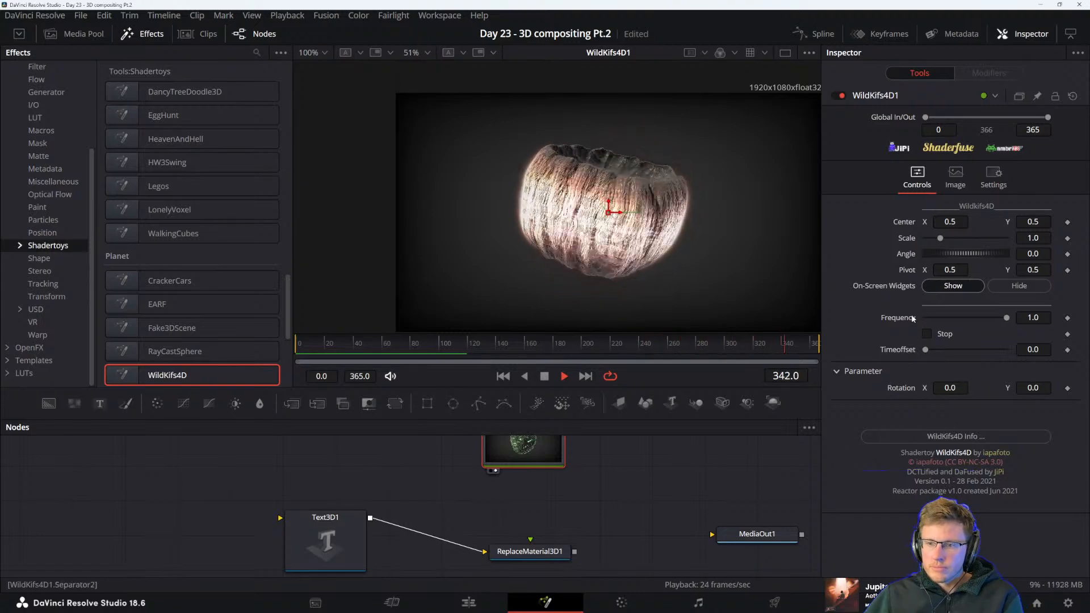
key("space")
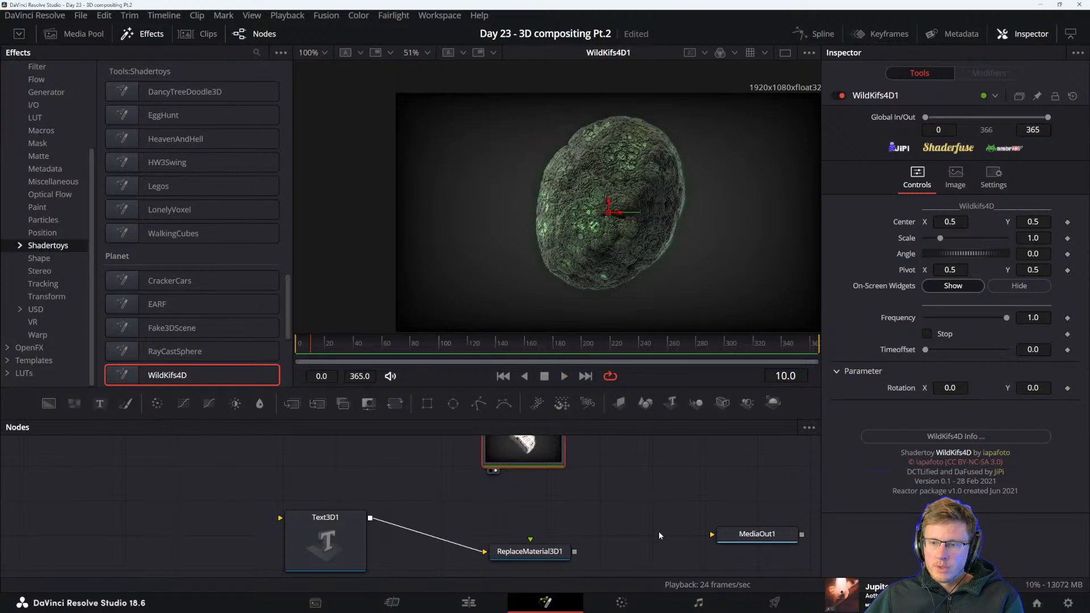
Lengthen the Fusion Composition clip on the edit timeline to about 42 seconds and replay WildKifs4D1 in the composition
left_click(462, 603)
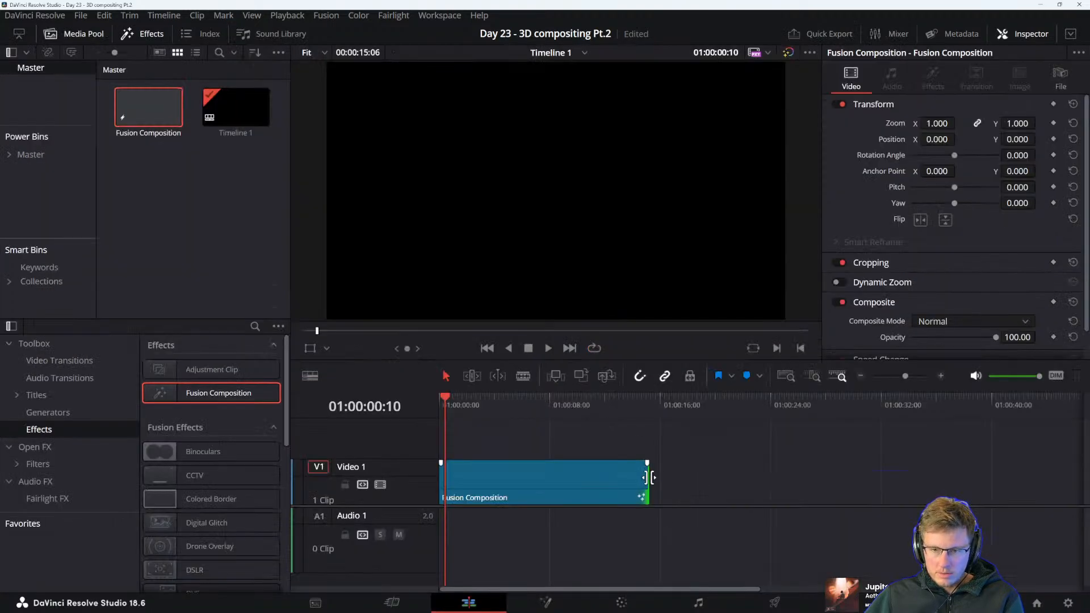
left_click_drag(650, 477, 966, 463)
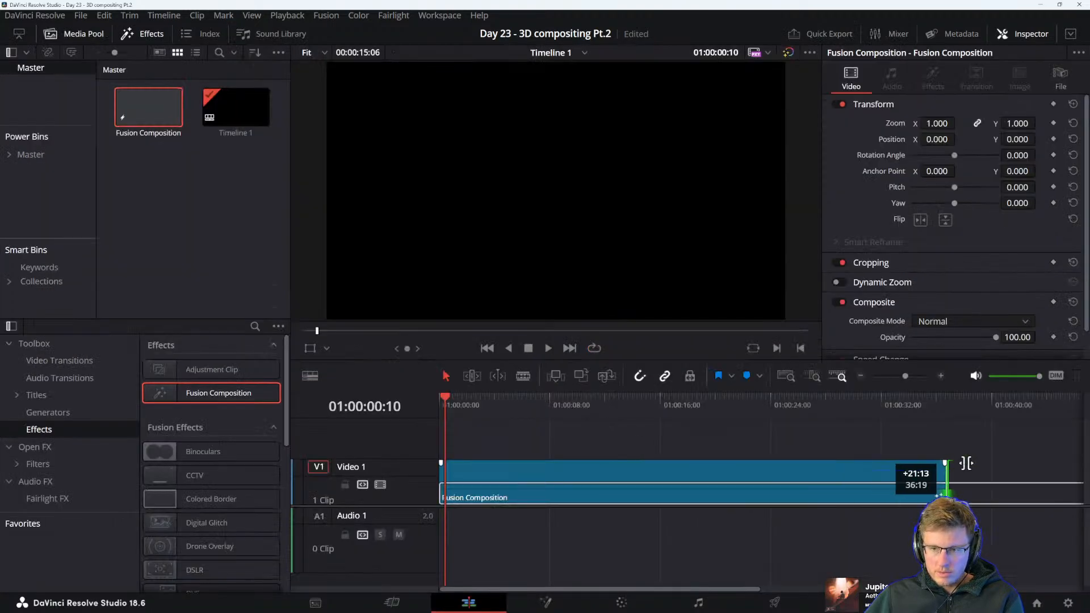
left_click(561, 602)
key("1")
key("space")
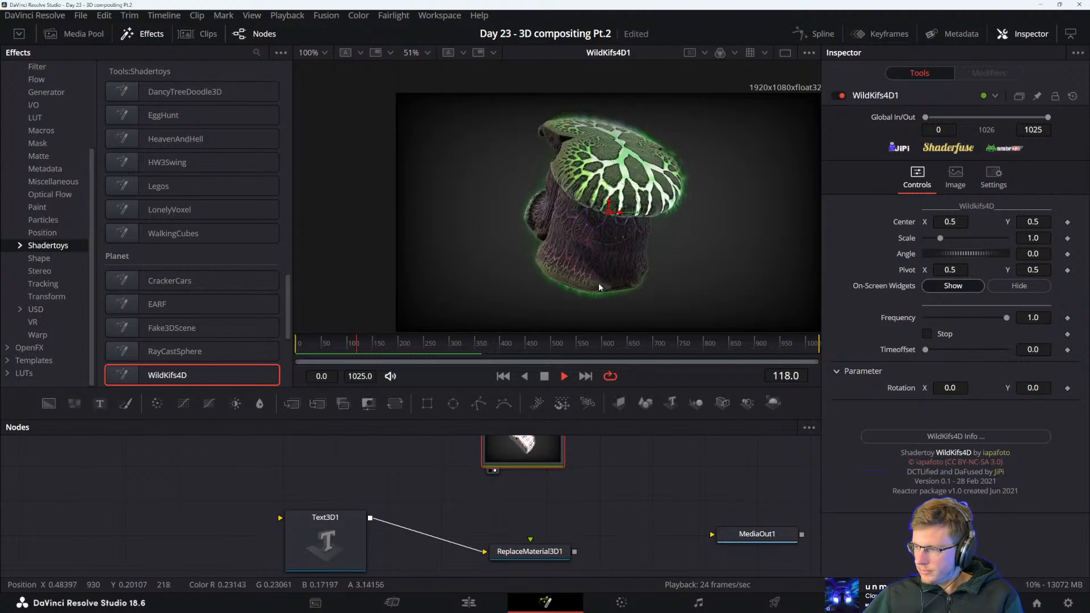
Enlarge the viewer area and frame the WildKifs4D1 planet closer at 73% during playback
left_click_drag(537, 386, 537, 397)
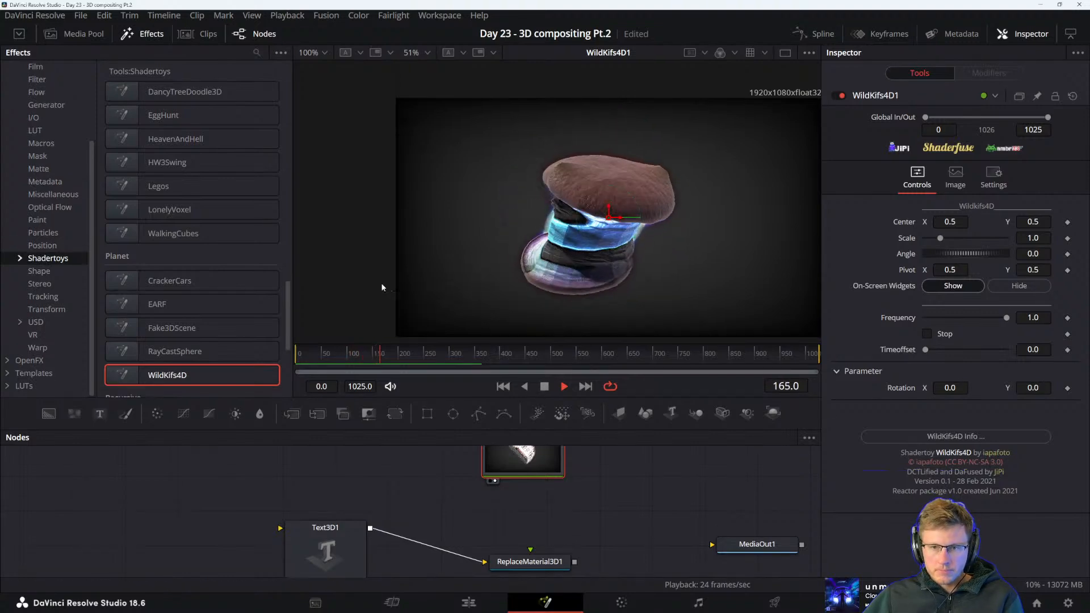
left_click_drag(293, 202, 214, 208)
scroll(535, 240, "up", 2)
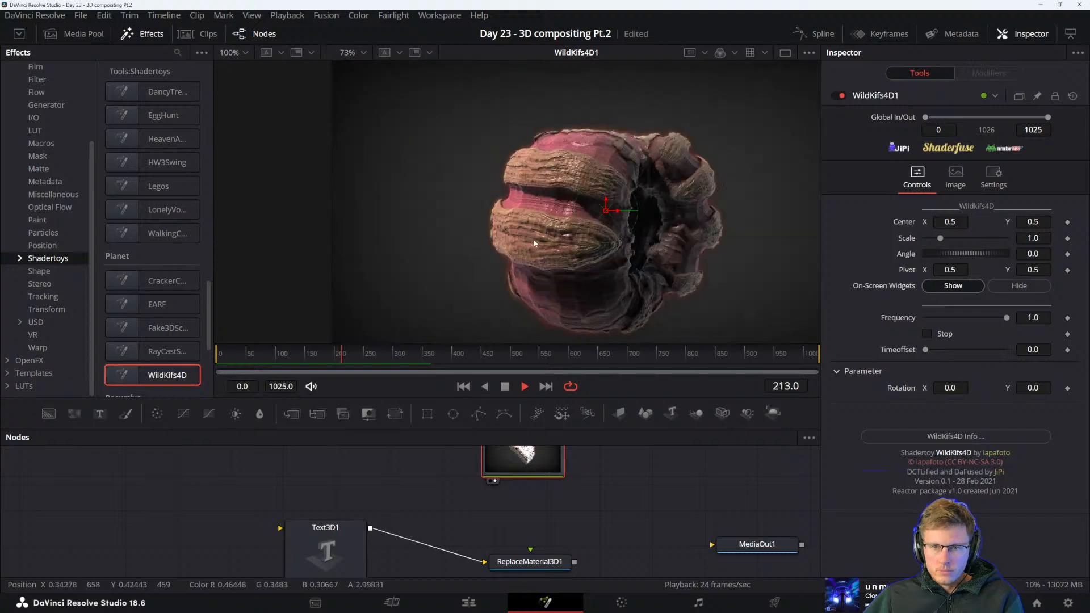
left_click_drag(594, 236, 536, 225)
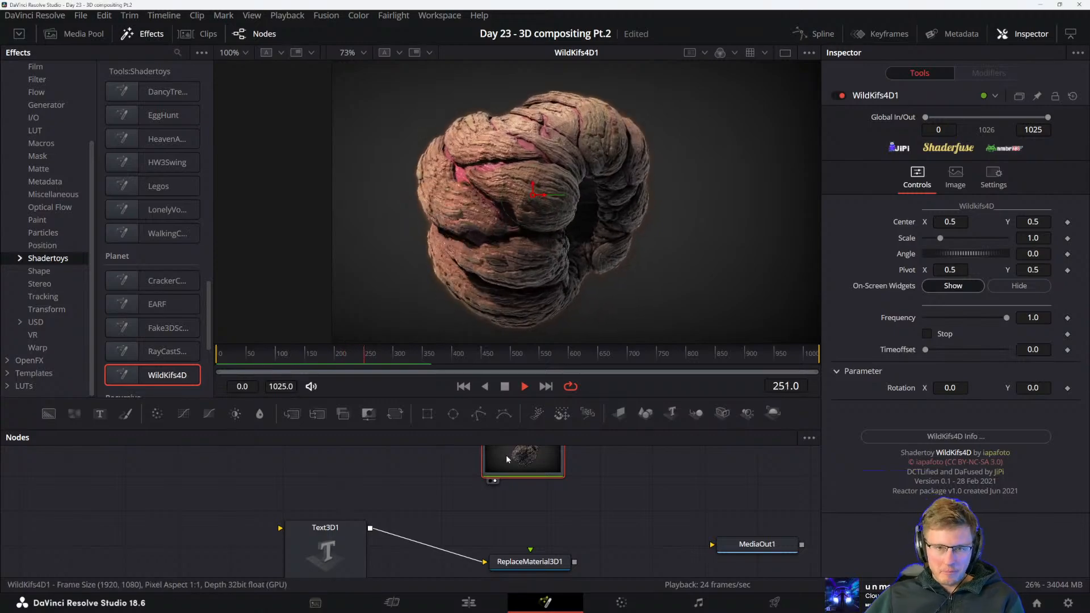
Connect WildKifs4D1 to the material input of ReplaceMaterial3D1 and show the textured Magic text in the viewer
left_click(472, 510)
left_click_drag(477, 512, 484, 501)
left_click_drag(574, 490, 553, 522)
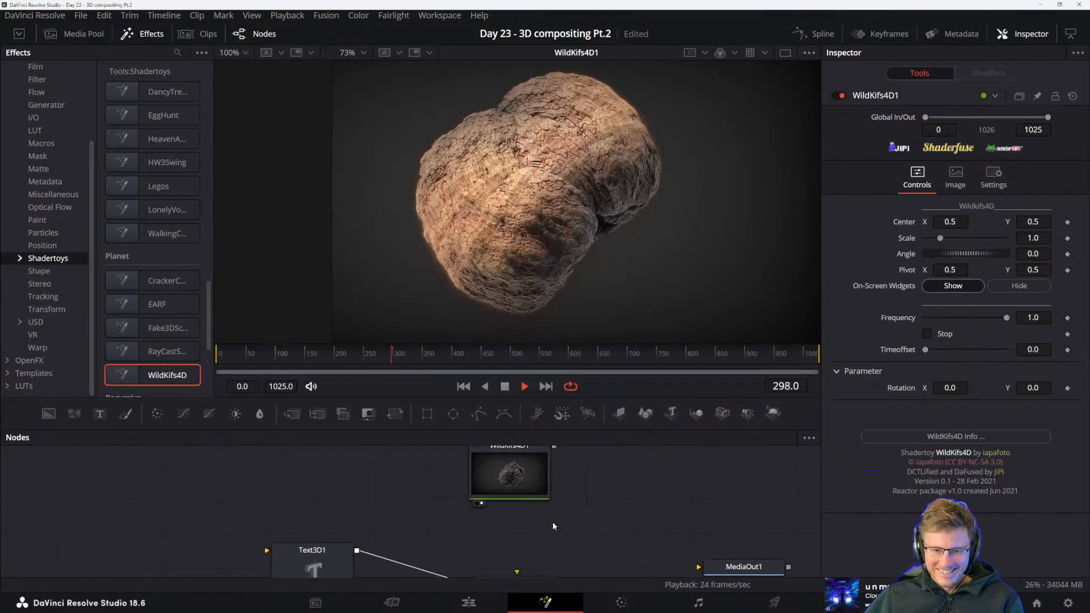
left_click_drag(555, 447, 522, 538)
key("2")
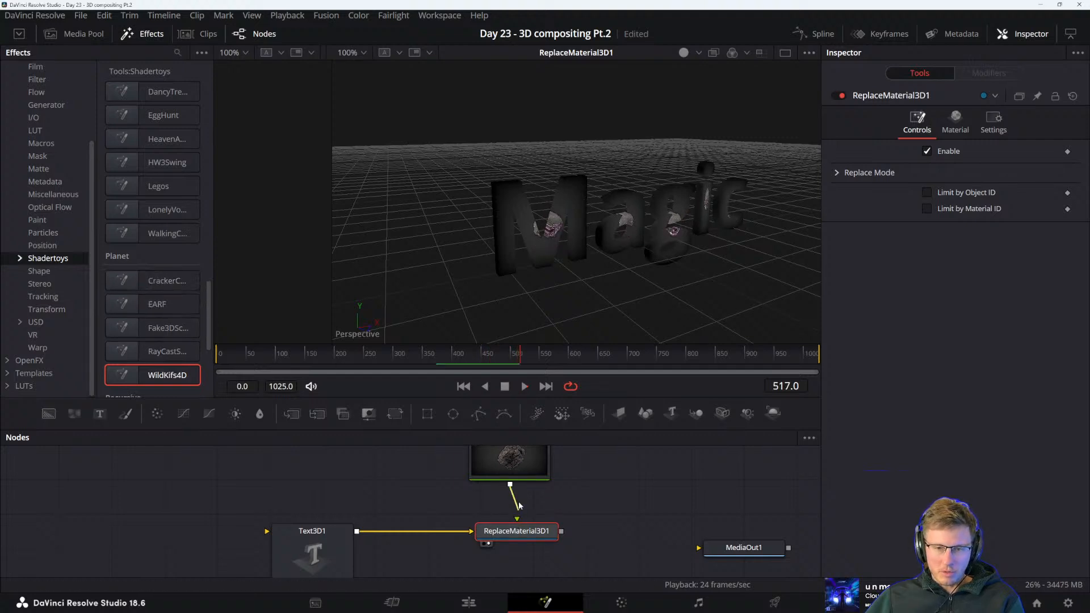
Disconnect and set aside WildKifs4D1, and preview a new RayCastSphere shadertoy above ReplaceMaterial3D1
left_click_drag(519, 505, 516, 493)
left_click_drag(492, 473, 367, 465)
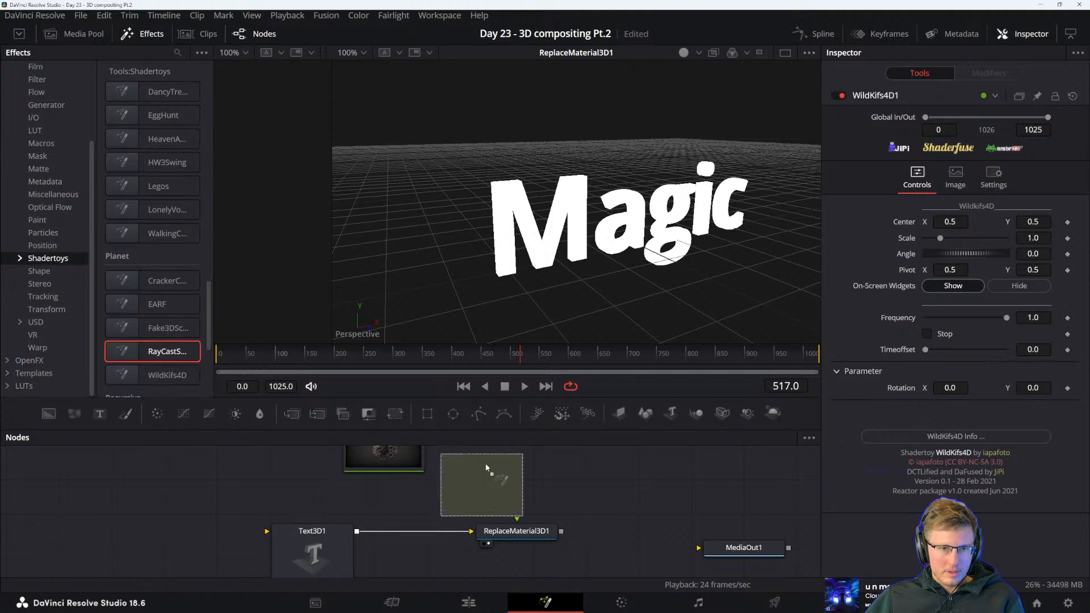
left_click_drag(486, 467, 517, 458)
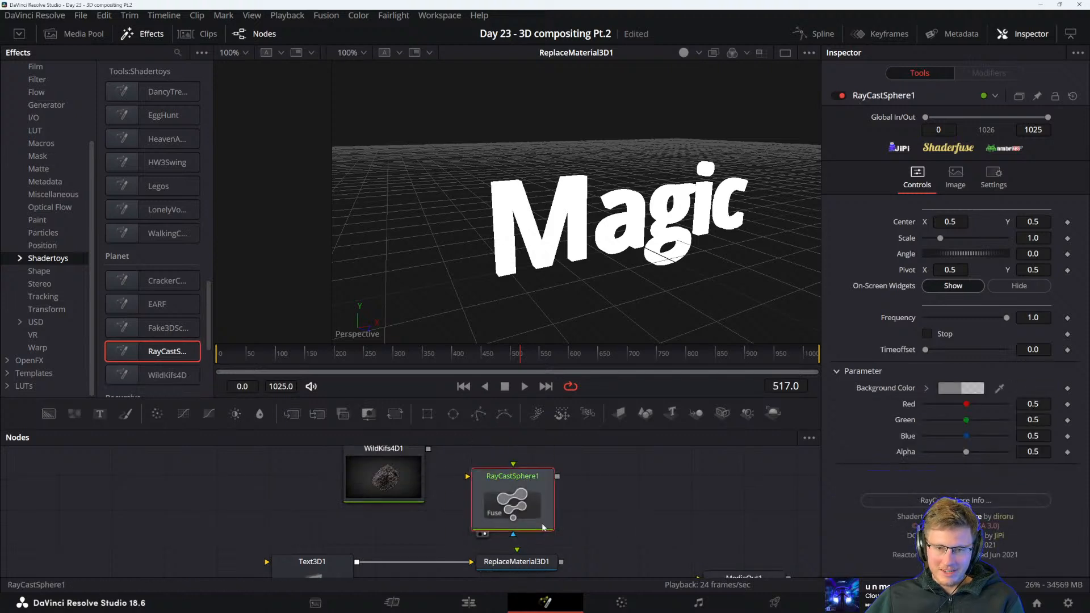
key("2")
key("space")
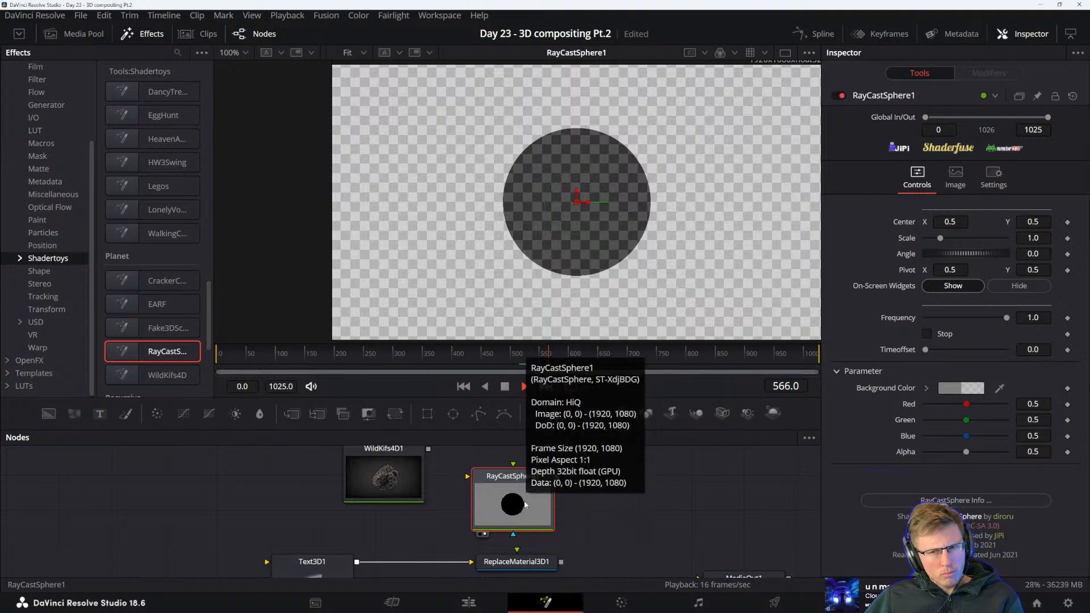
key("space")
Add the Fake3DScene shadertoy, show Fake3DScene2 in the viewer and delete RayCastSphere1
left_click(170, 331)
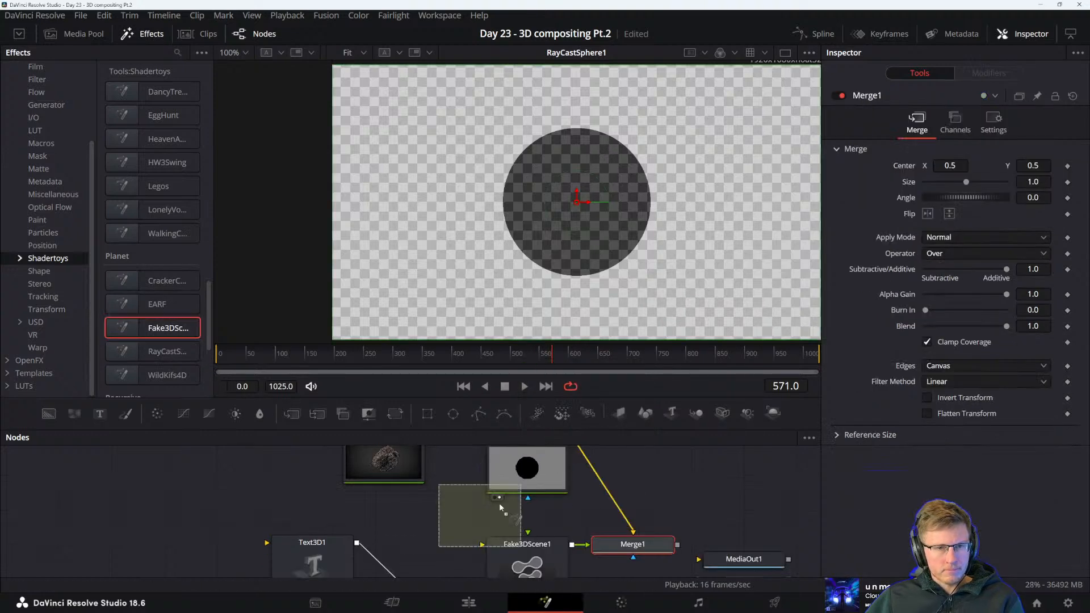
key("2")
left_click(527, 494)
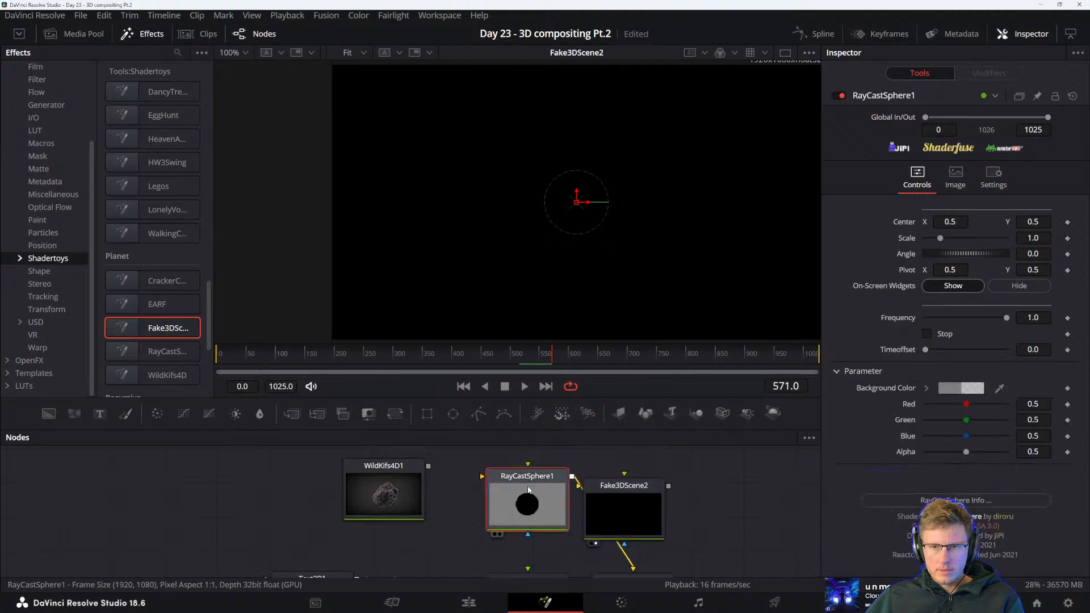
key("Delete")
Play Fake3DScene2 in the viewer and delete the node
left_click(632, 514)
key("space")
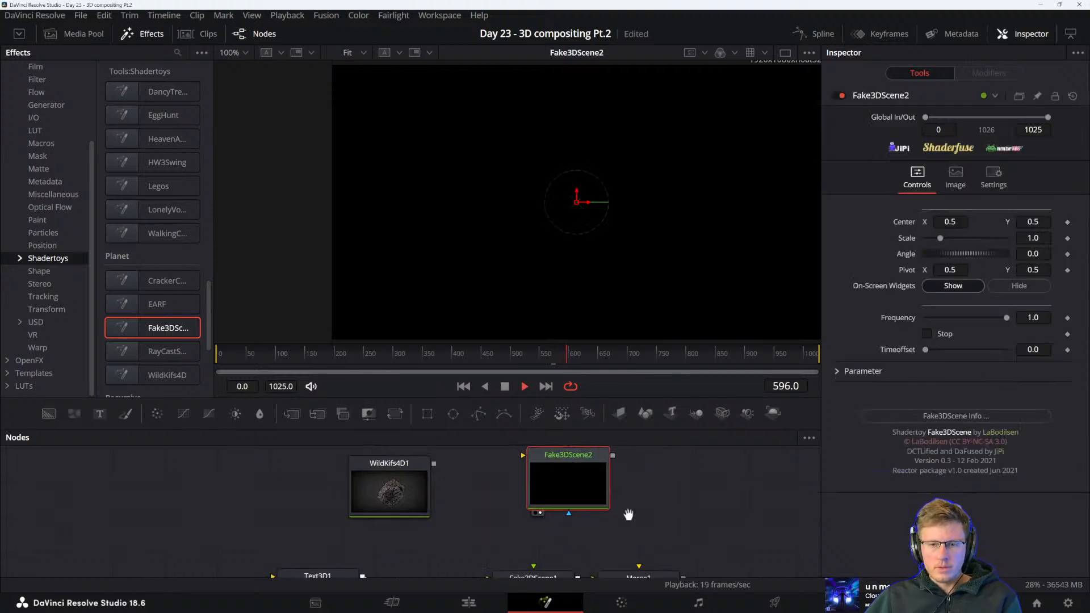
mouse_move(628, 515)
left_mouse_down()
mouse_move(622, 479)
mouse_move(621, 518)
left_mouse_up()
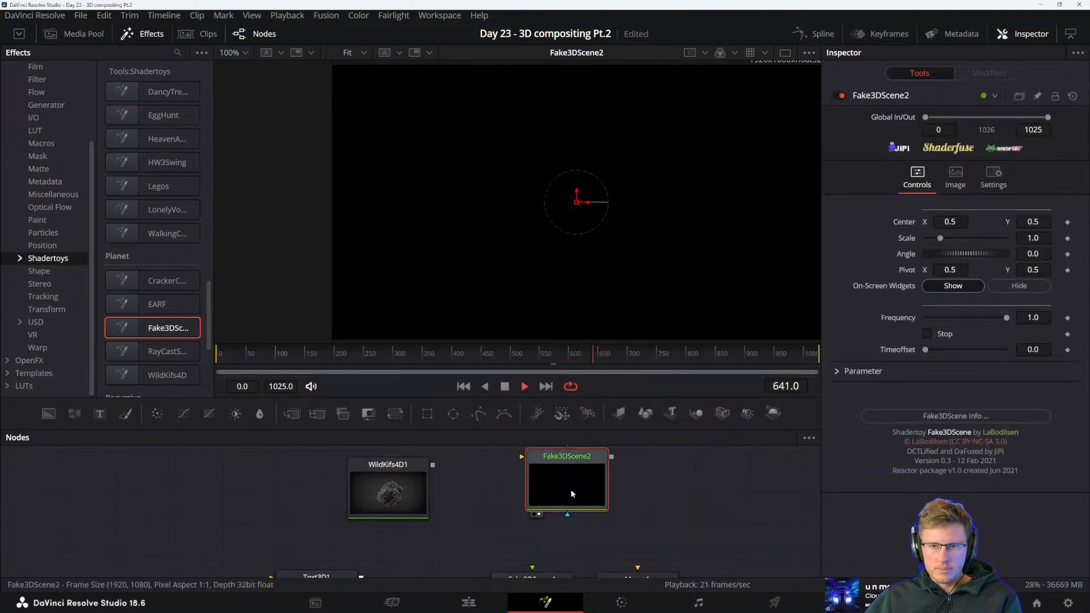
key("space")
key("Delete")
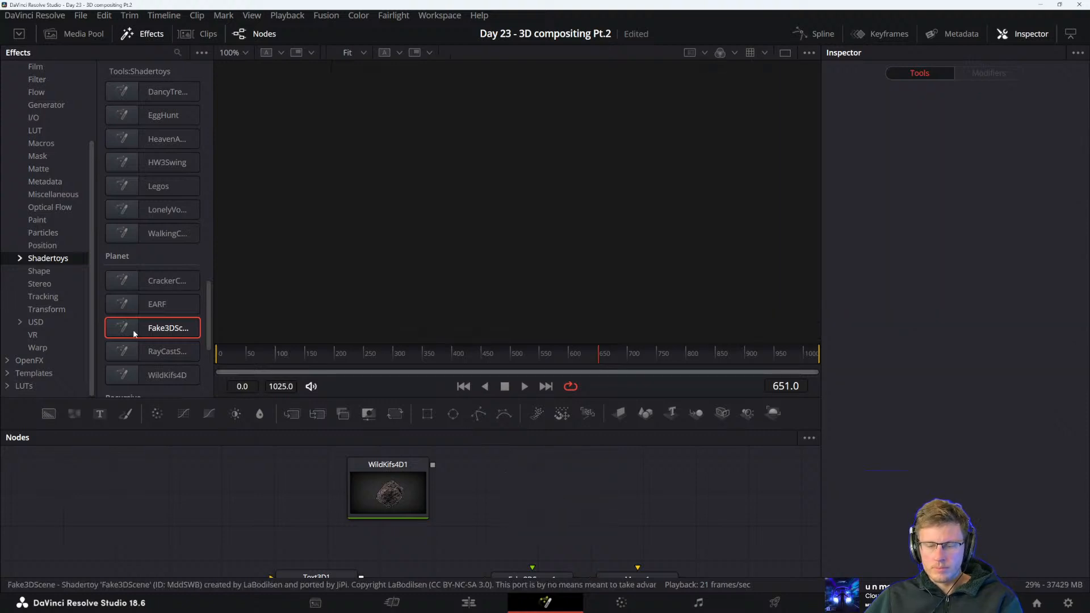
Add the EARF planet shadertoy beside WildKifs4D1, show it in the viewer and set its Scale to 2.299
left_click_drag(514, 475, 519, 480)
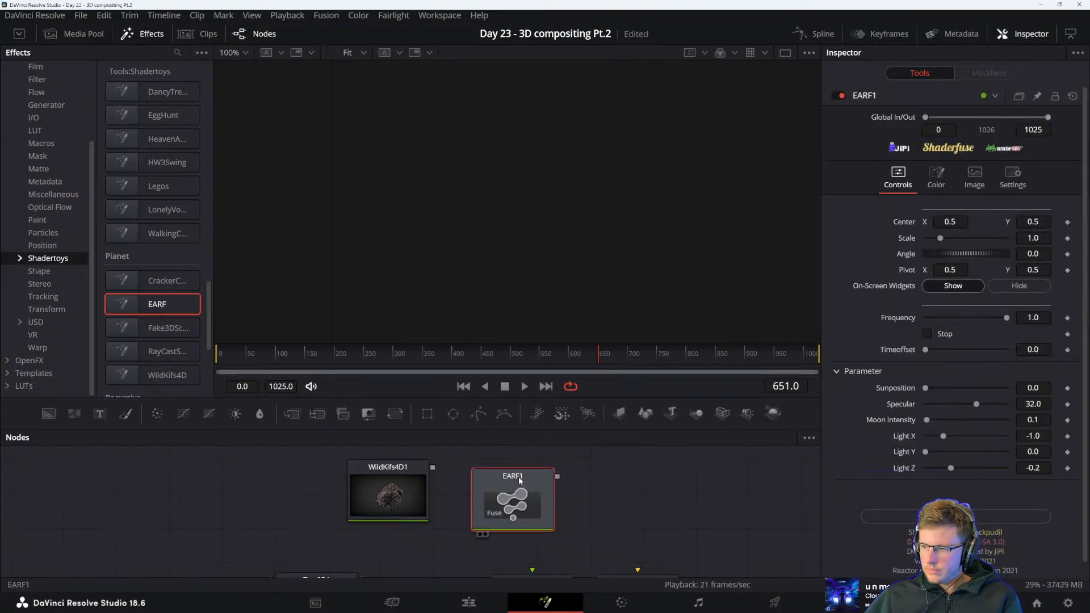
key("1")
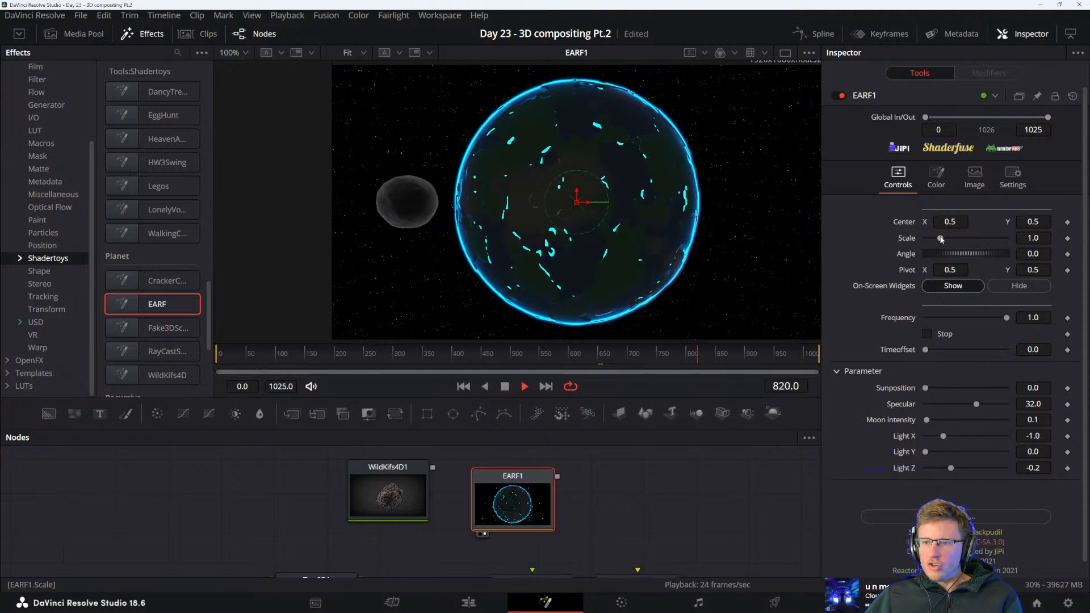
left_click_drag(941, 240, 962, 242)
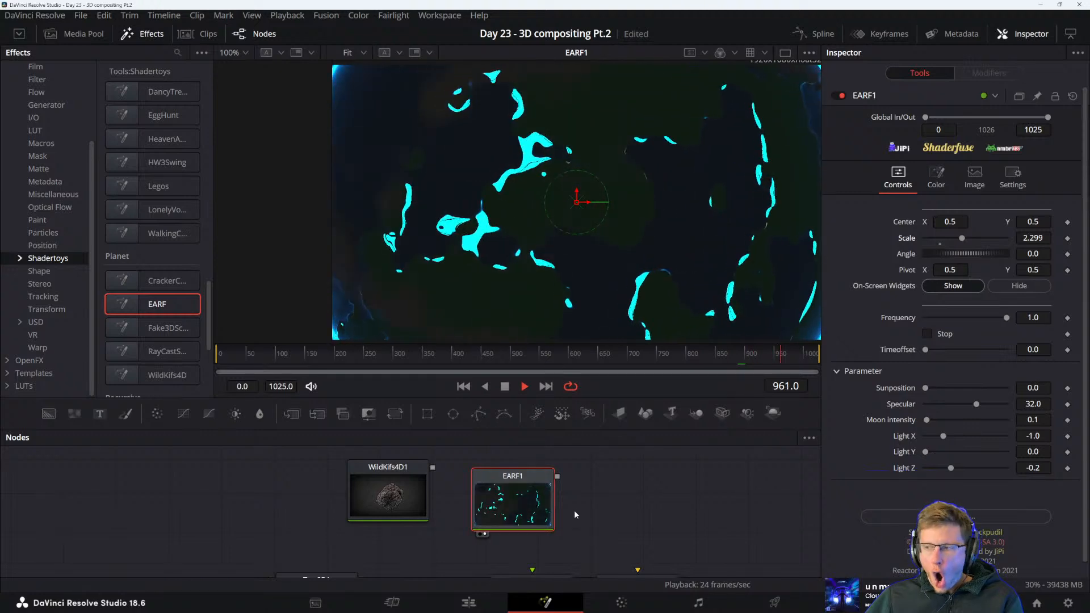
Connect EARF1 to the texture input of Fake3DScene1 and show Fake3DScene1 in the viewer
left_click_drag(589, 521, 572, 504)
left_click_drag(545, 464, 503, 542)
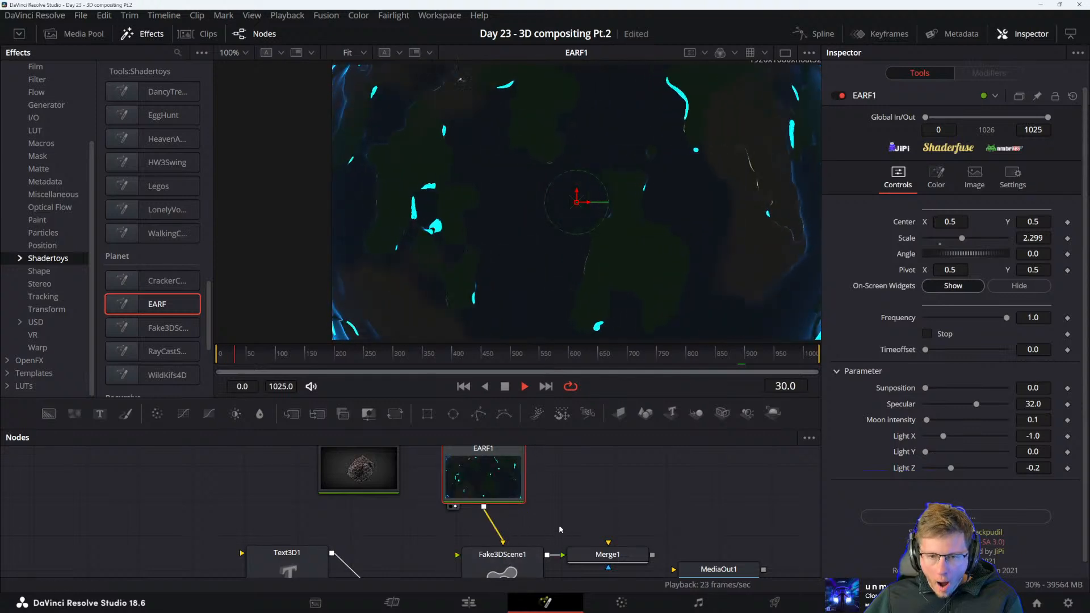
left_click(503, 560)
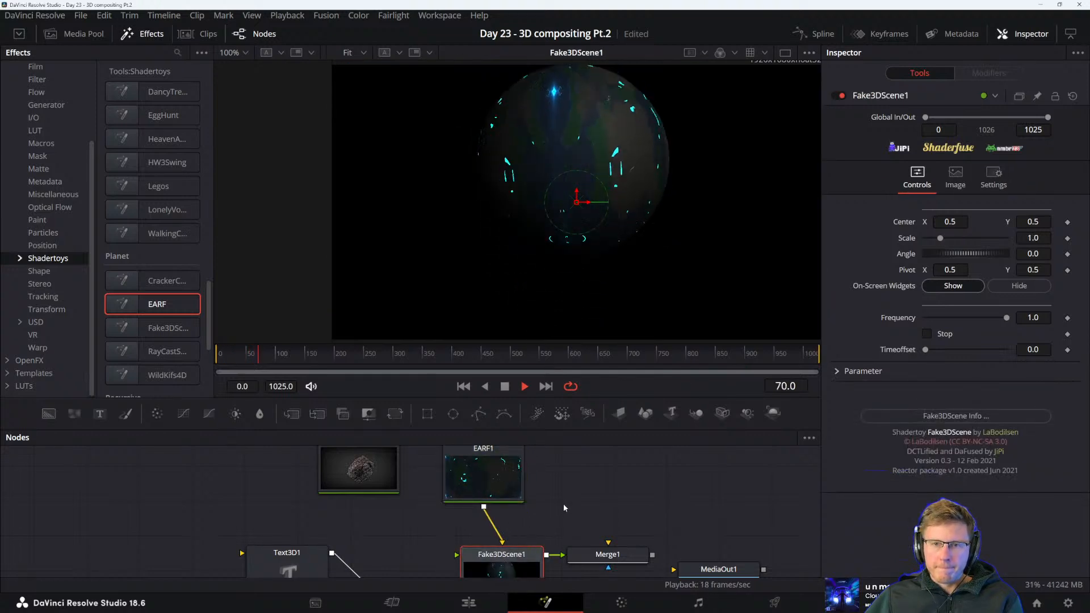
Disconnect Fake3DScene1 from Merge1 and compare EARF1 with Fake3DScene1 in the viewer
left_click_drag(564, 504, 598, 535)
scroll(599, 534, "down", 2)
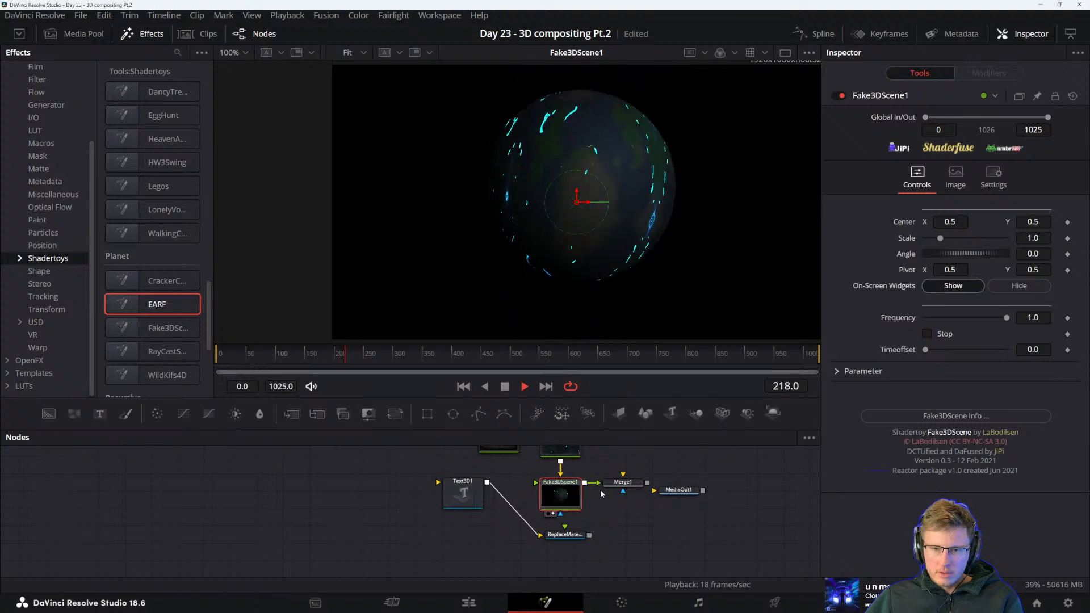
left_click_drag(580, 498, 582, 499)
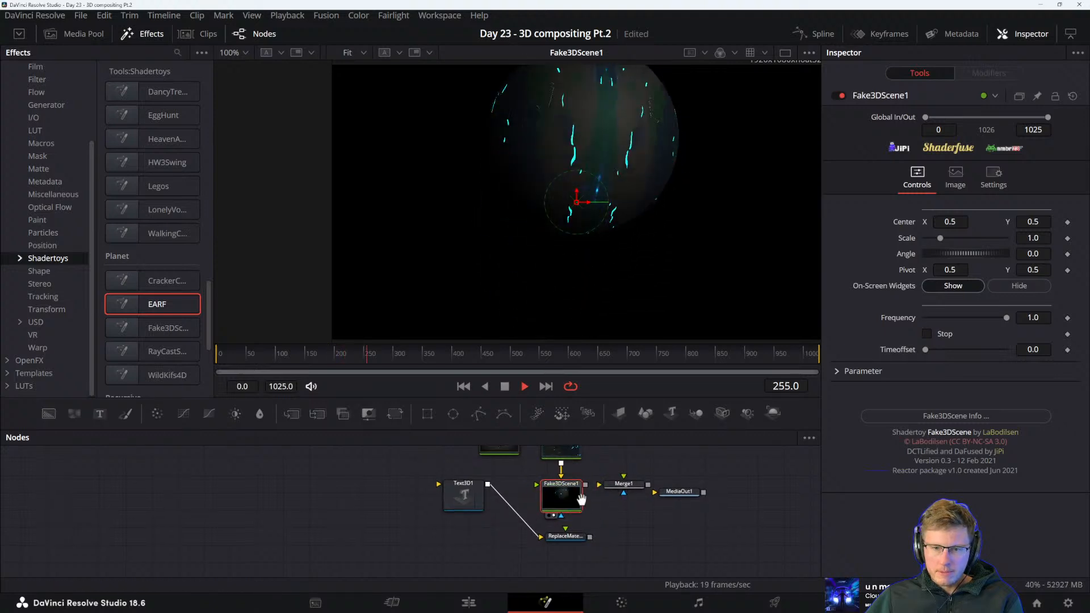
left_click(570, 476)
key("1")
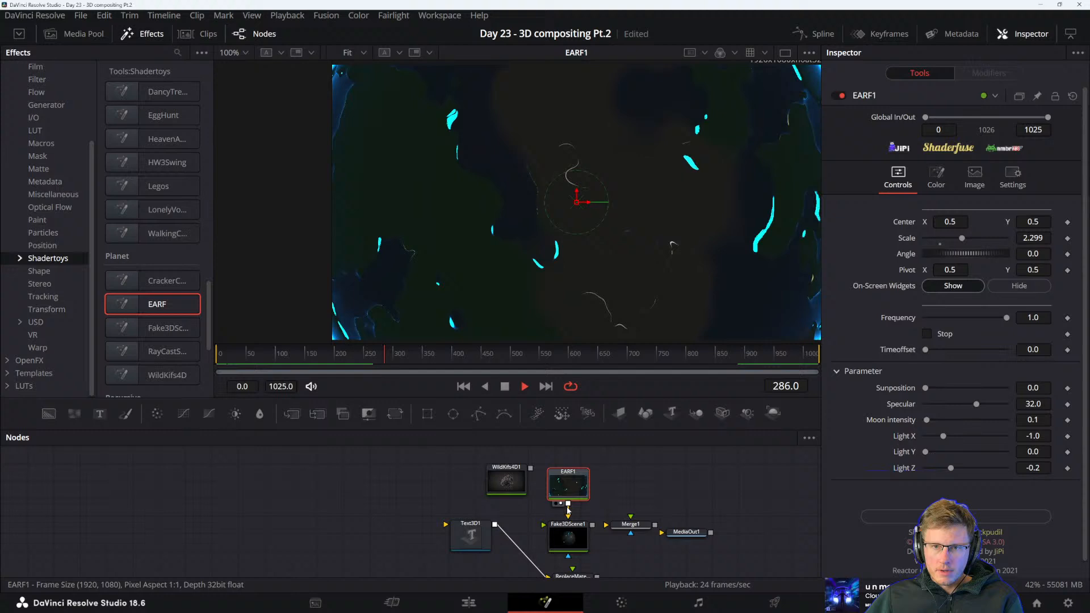
left_click(567, 528)
key("2")
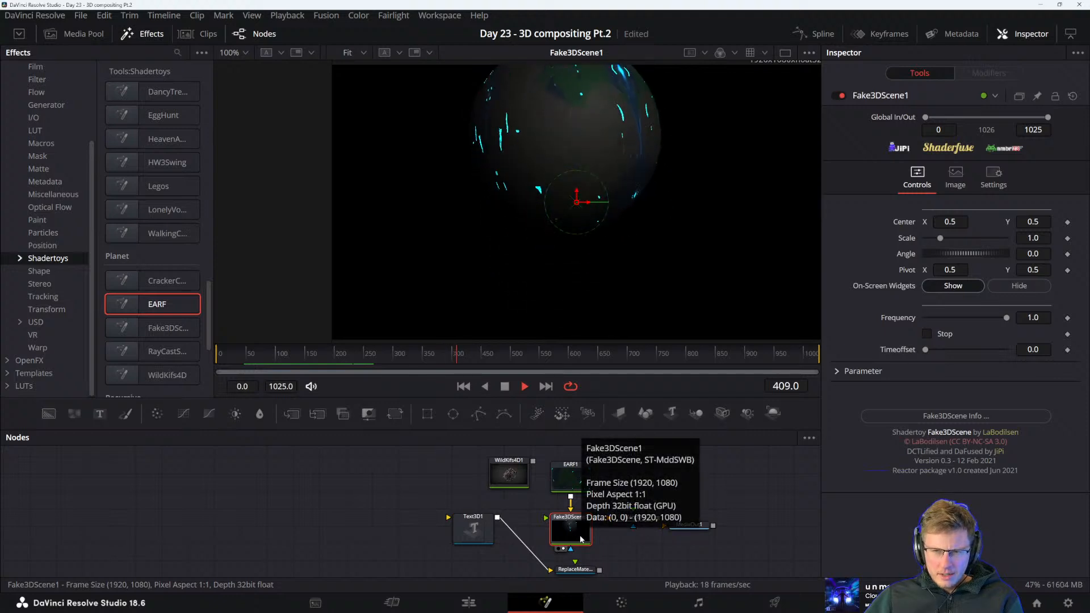
Replace EARF1 with WildKifs4D1 as the input of Fake3DScene1 and place Fake3DScene1 next to WildKifs4D1
left_click_drag(567, 527, 689, 490)
left_click_drag(571, 479, 570, 517)
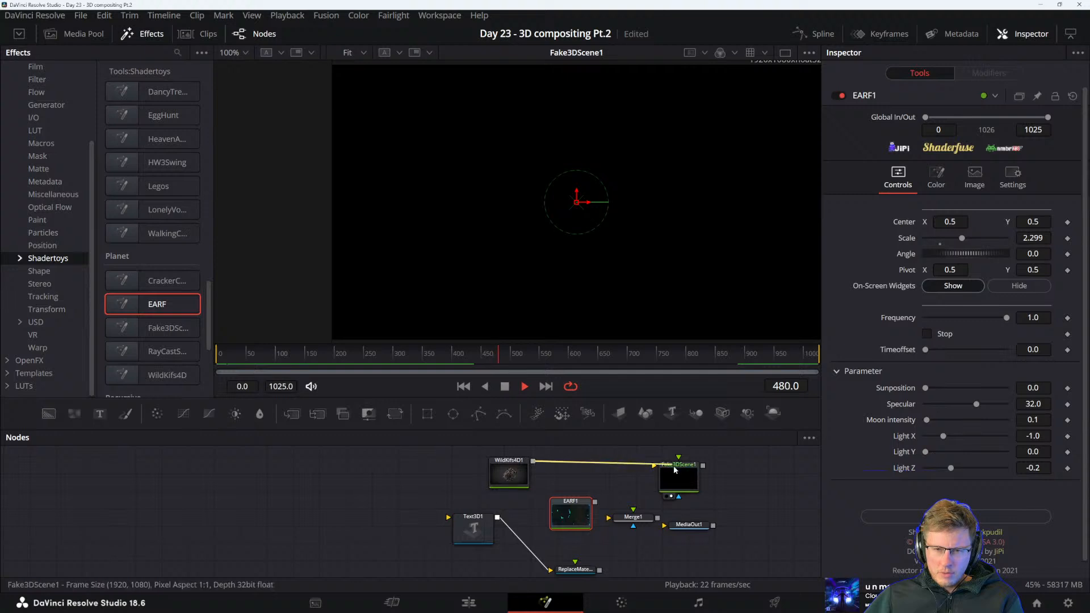
left_click_drag(675, 469, 695, 487)
left_click(618, 477)
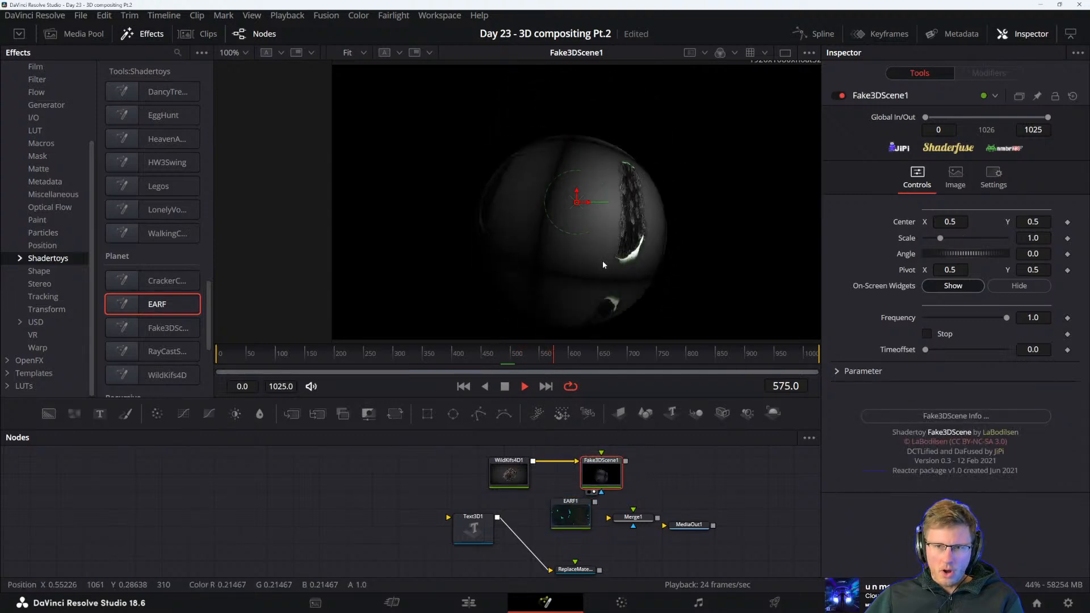
scroll(593, 247, "up", 2)
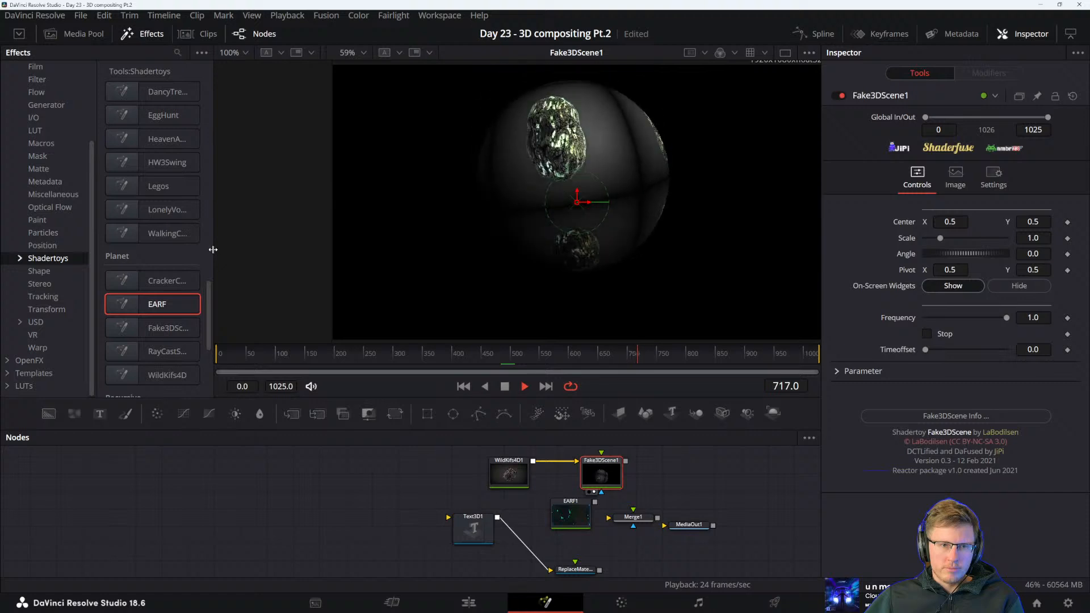
Add the RayCastSphere shadertoy above Fake3DScene1, connect WildKifs4D1 to its input and show RayCastSphere1 in the viewer
left_click_drag(211, 253, 280, 255)
scroll(216, 281, "down", 5)
scroll(200, 255, "up", 3)
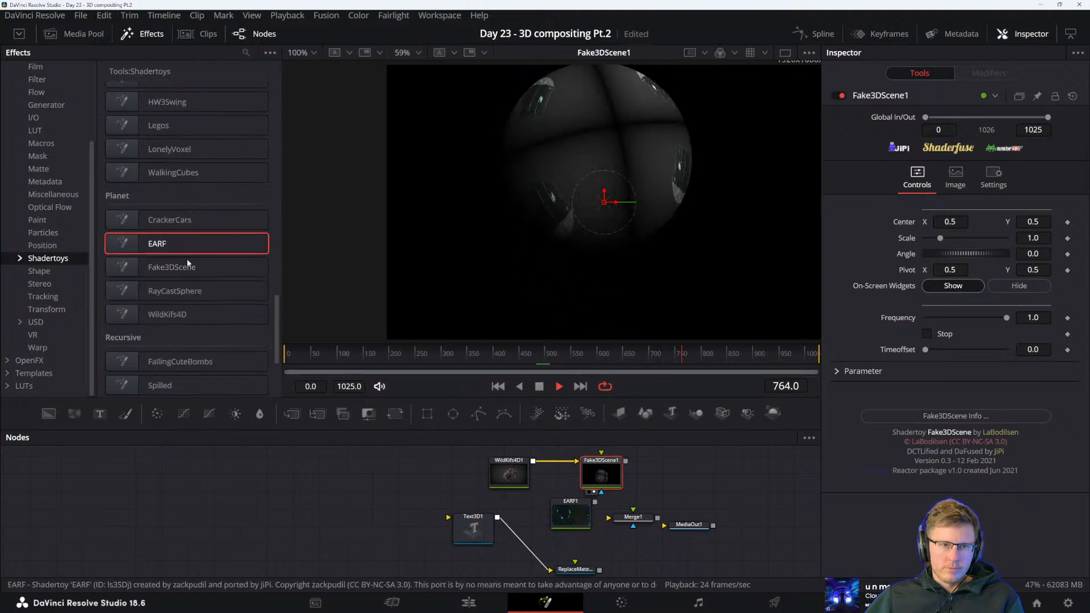
scroll(605, 471, "up", 3)
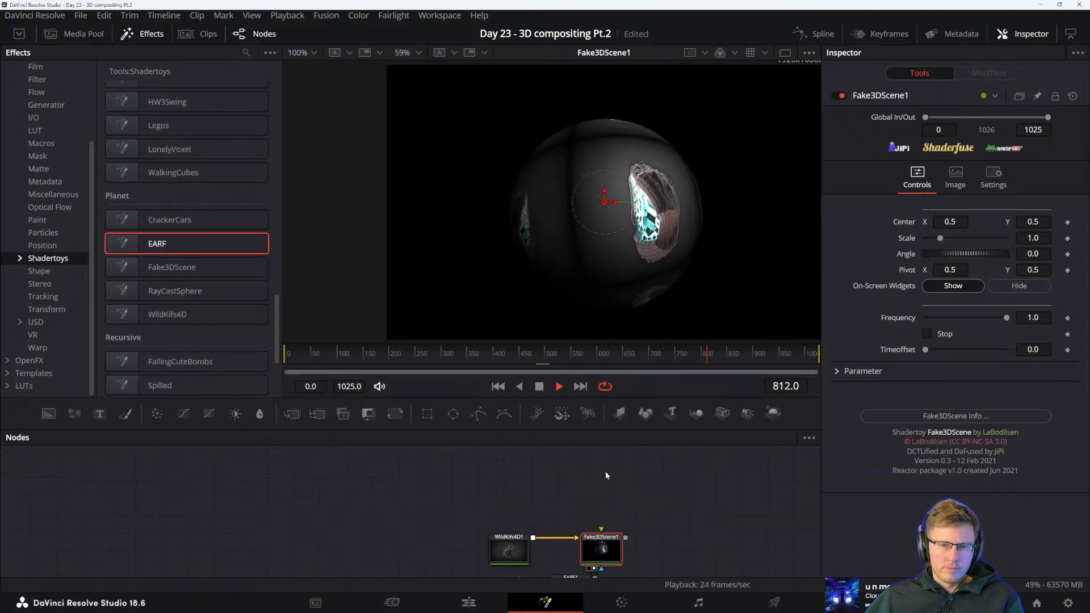
left_click_drag(170, 292, 591, 507)
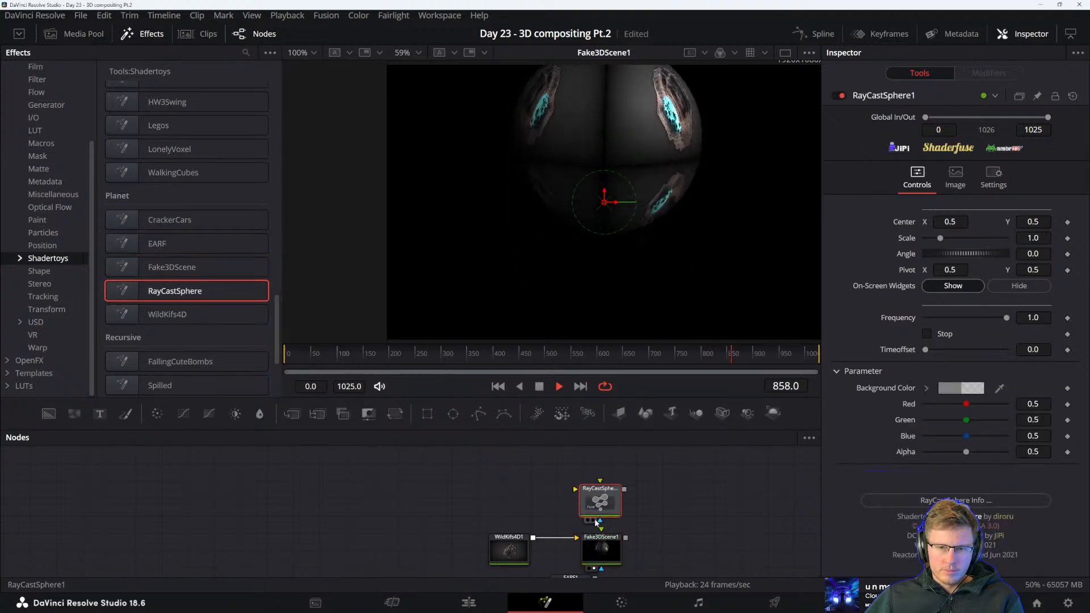
key("1")
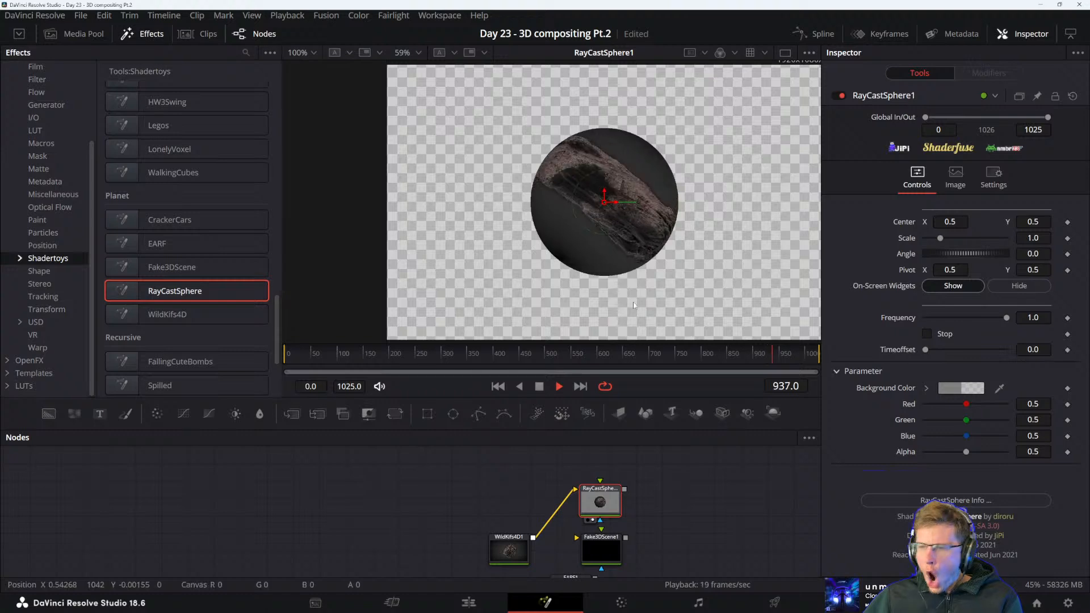
Place RayCastSphere1 between WildKifs4D1 and Fake3DScene1, connect it to Fake3DScene1 and show Fake3DScene1 in the viewer
scroll(612, 183, "up", 5)
scroll(627, 209, "down", 3)
scroll(616, 218, "up", 3)
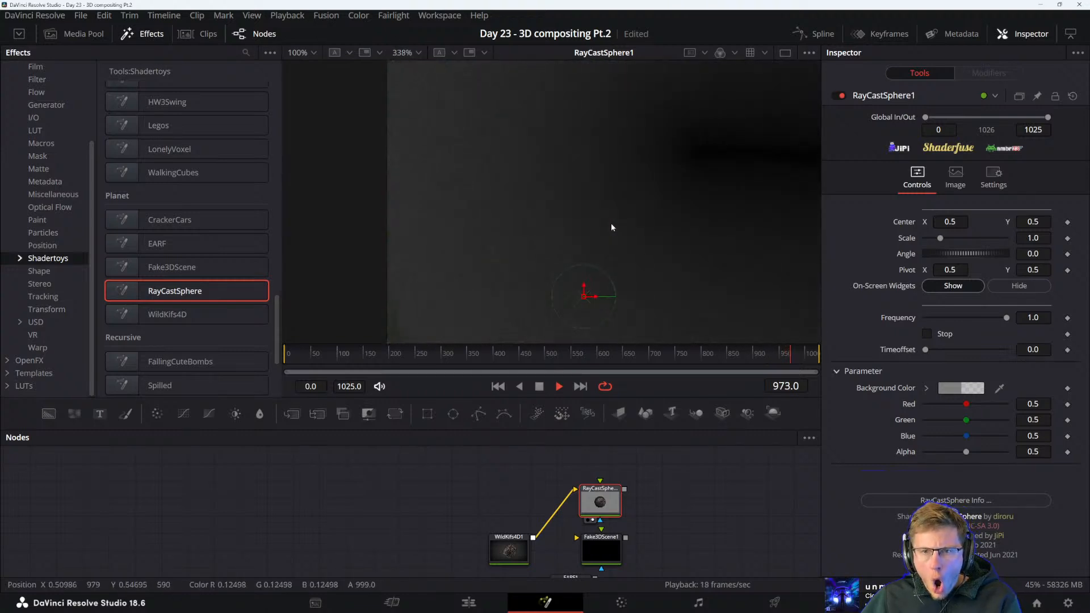
scroll(604, 218, "down", 5)
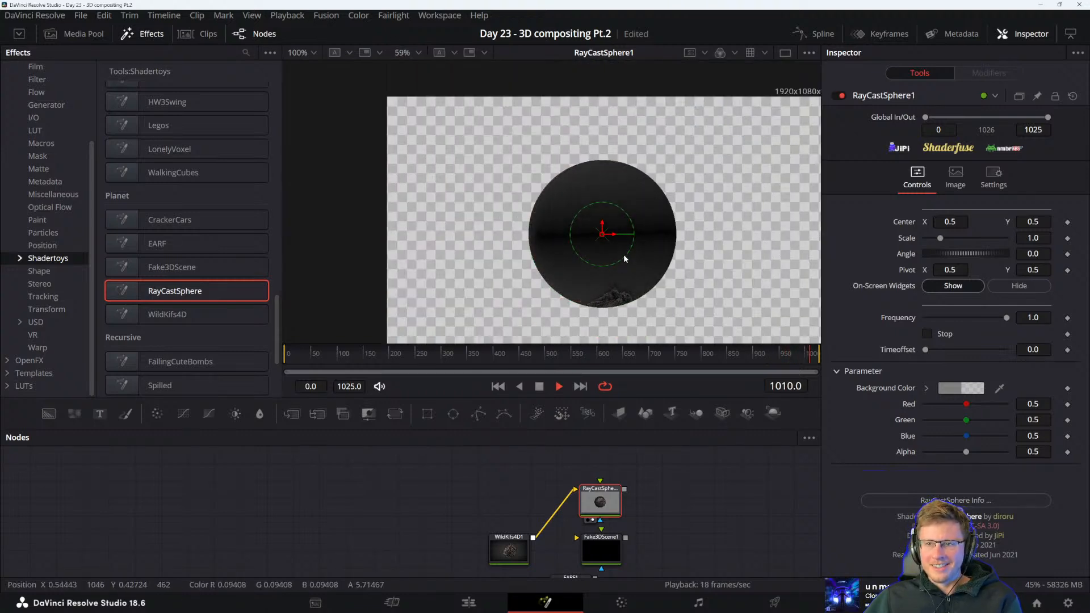
left_click_drag(624, 254, 616, 241)
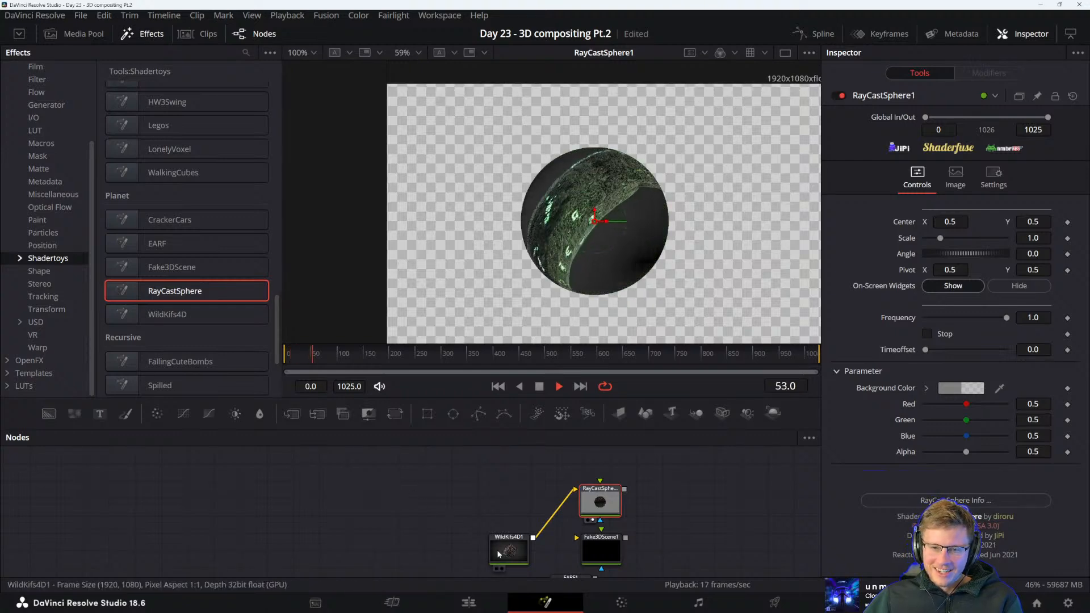
left_click_drag(600, 499, 525, 492)
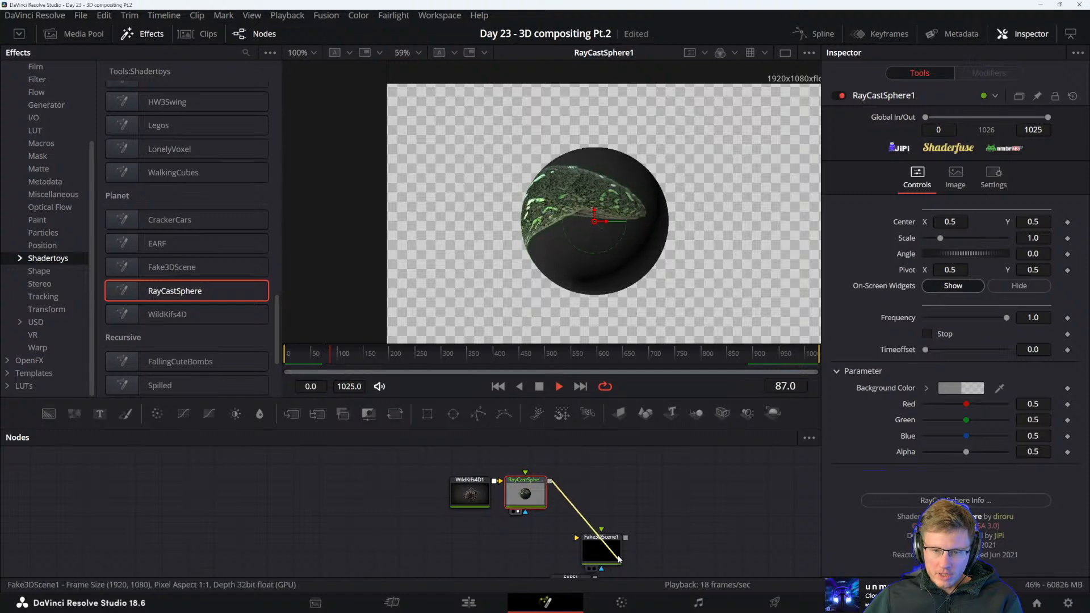
left_click_drag(601, 502, 596, 500)
key("2")
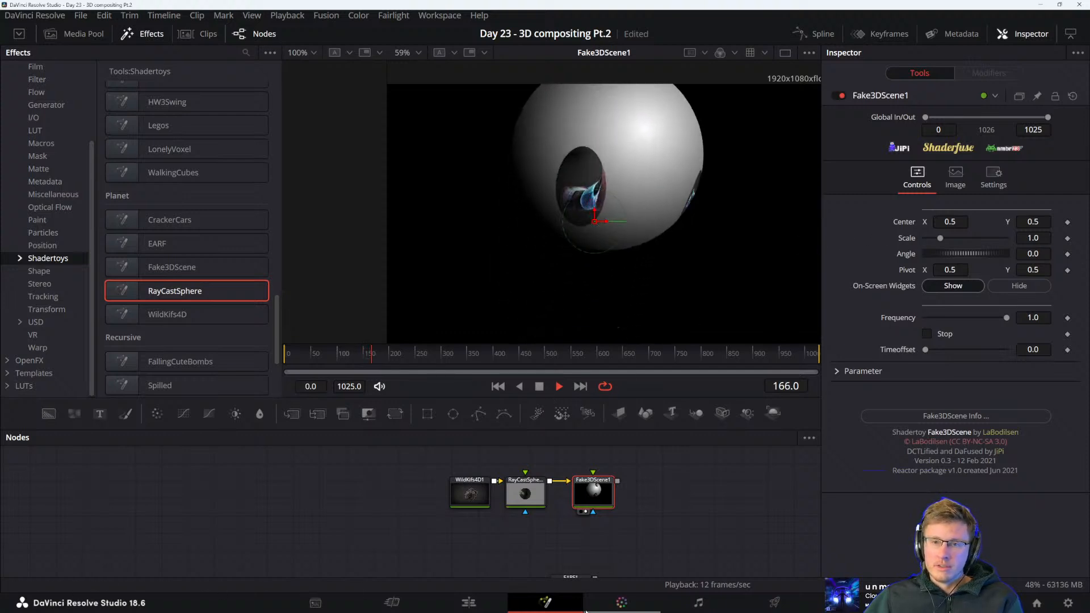
Add a second WildKifs4D shadertoy, connect it to Fake3DScene1's second texture input and place it above that node
left_click_drag(171, 314, 615, 490)
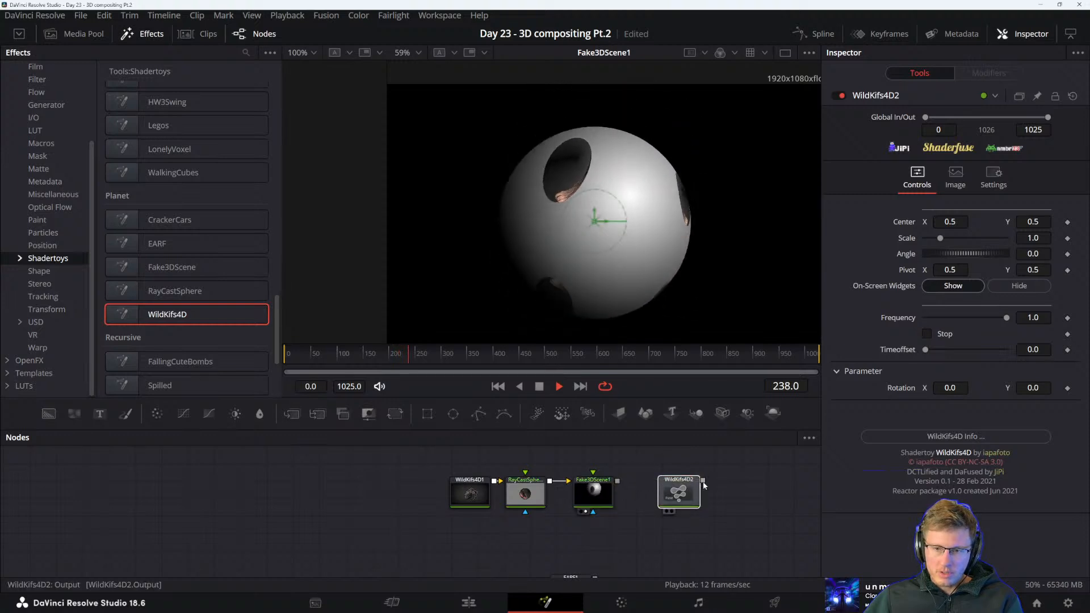
left_click_drag(703, 481, 594, 495)
left_click(596, 496)
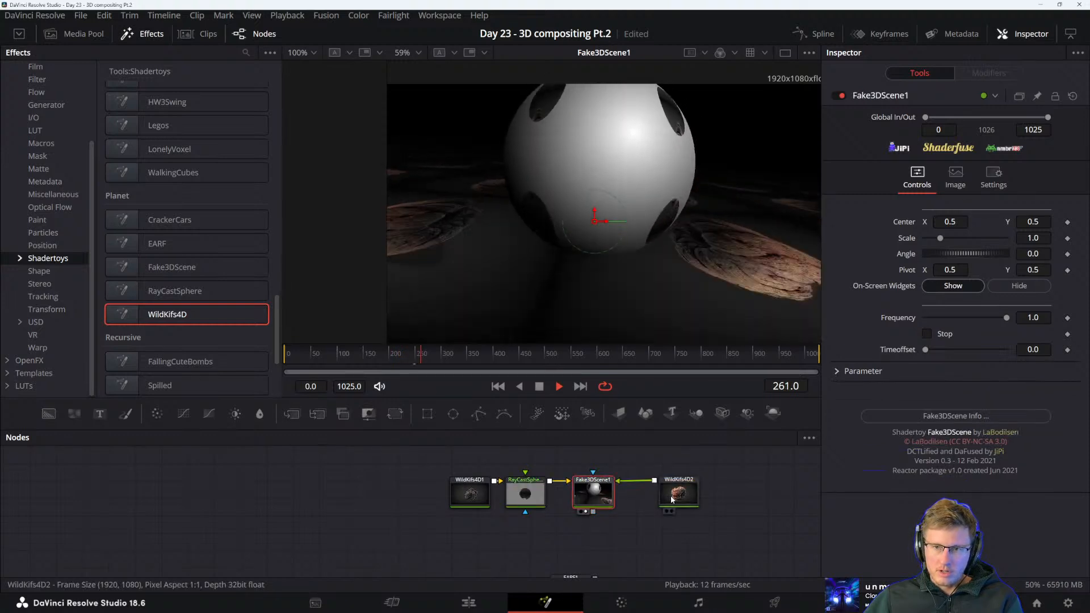
left_click_drag(672, 499, 622, 470)
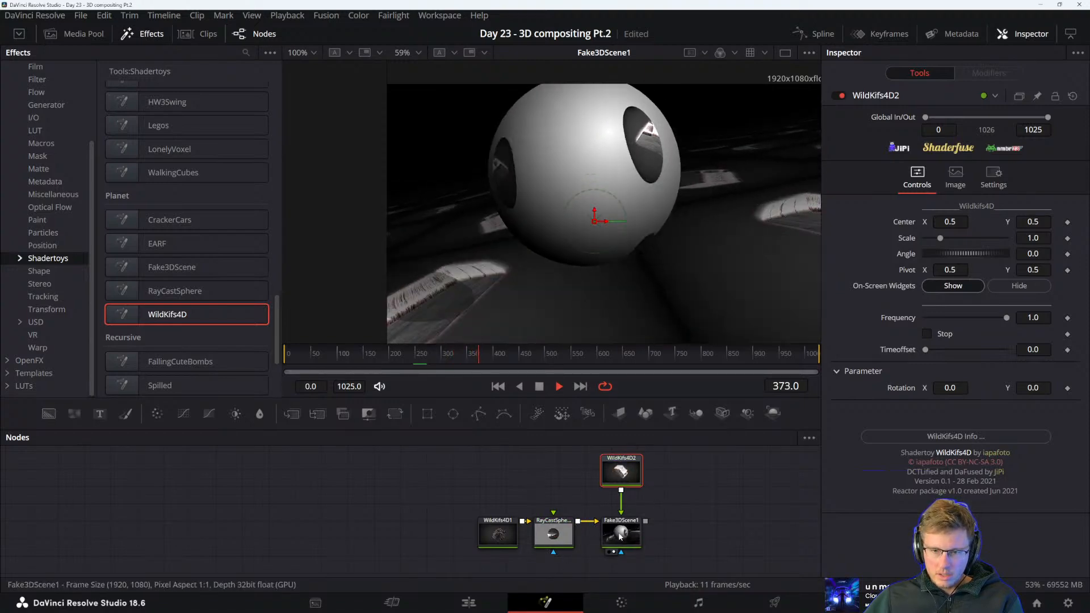
left_click(642, 532)
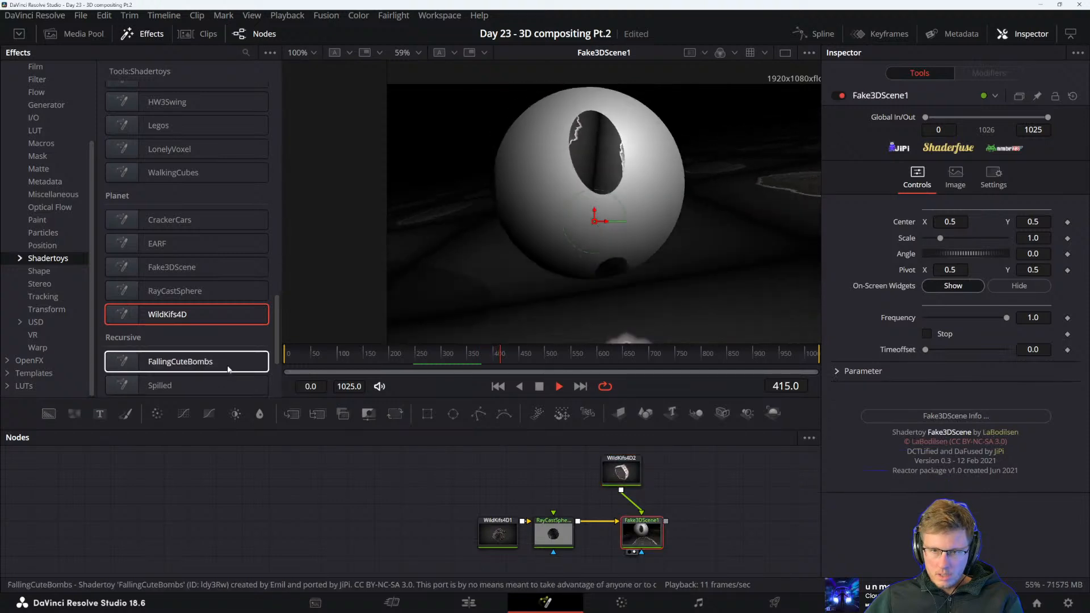
Add the EggHunt shadertoy, feed it from Fake3DScene1, show it in the viewer and place it after Fake3DScene1
scroll(201, 341, "up", 5)
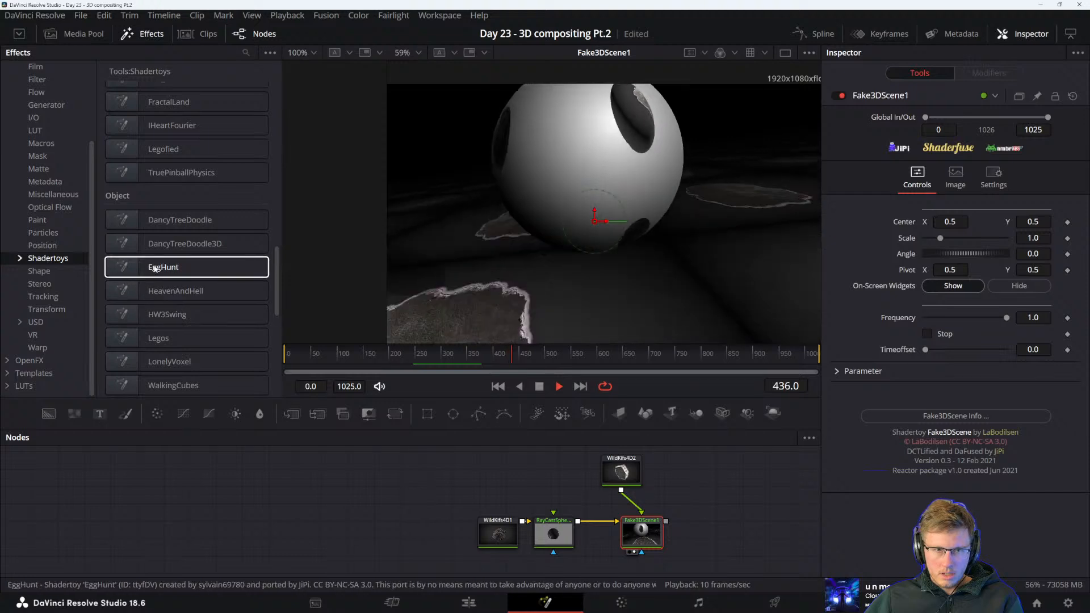
left_click_drag(187, 267, 439, 473)
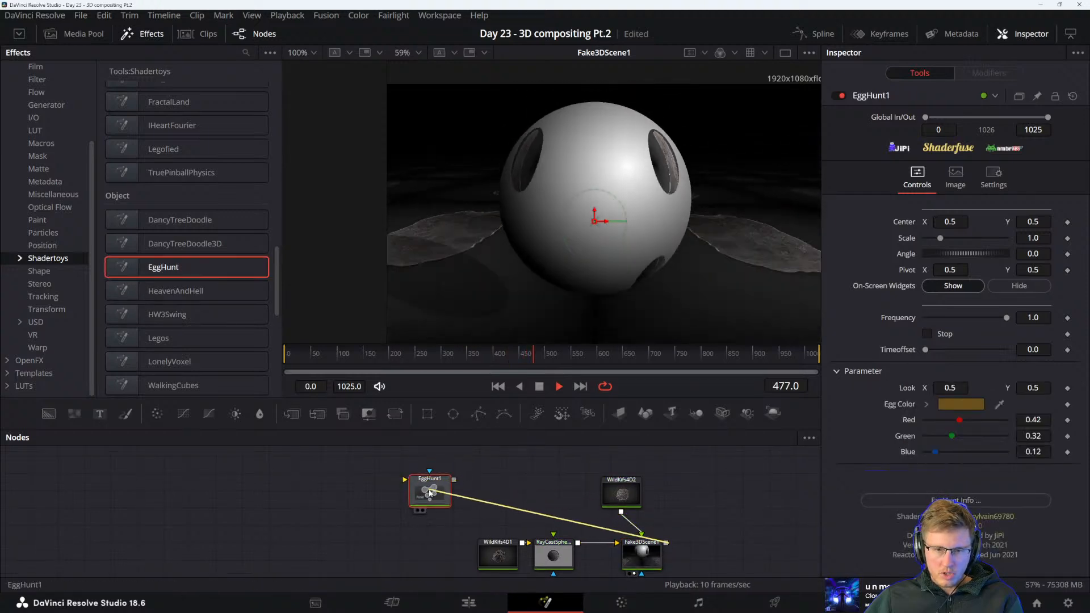
key("1")
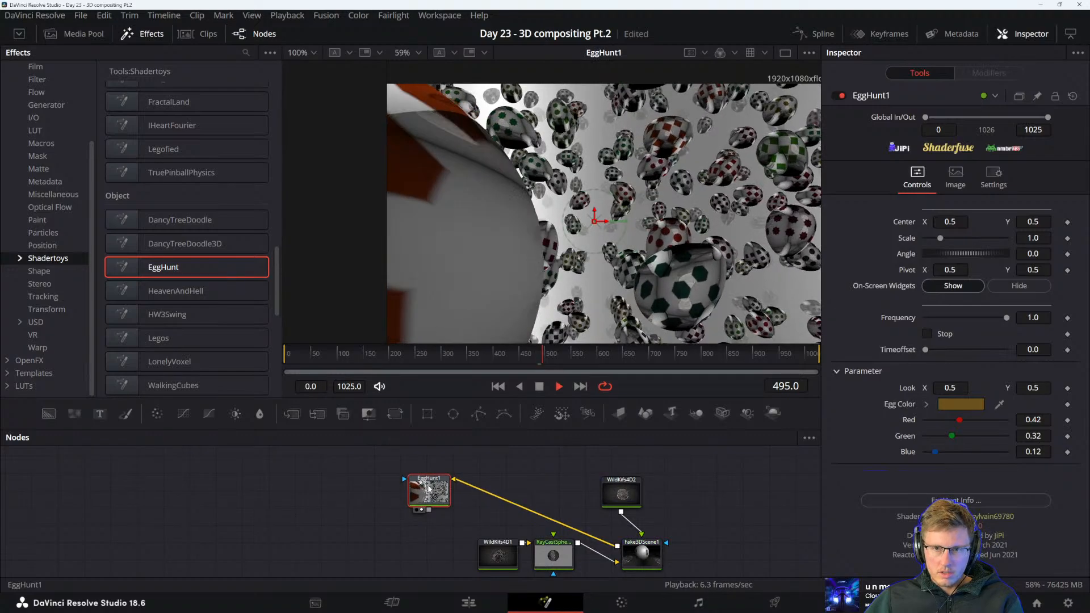
left_click_drag(435, 488, 652, 506)
left_click(708, 514)
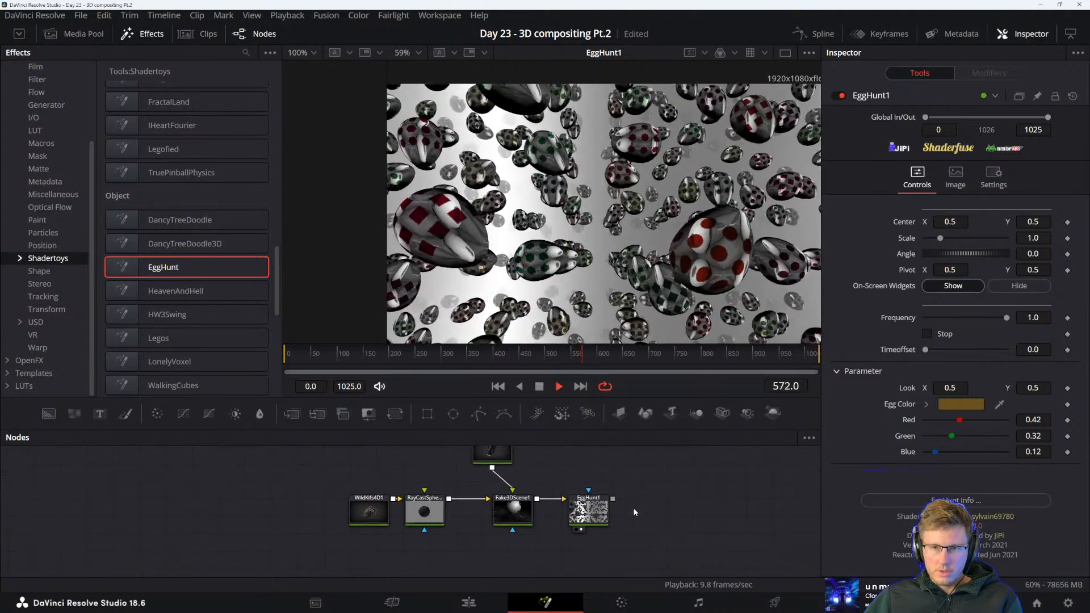
Add the HeavenAndHell shadertoy after EggHunt1, without an input connection, and show it in the viewer
left_click_drag(176, 302, 690, 504)
left_click_drag(613, 500, 659, 509)
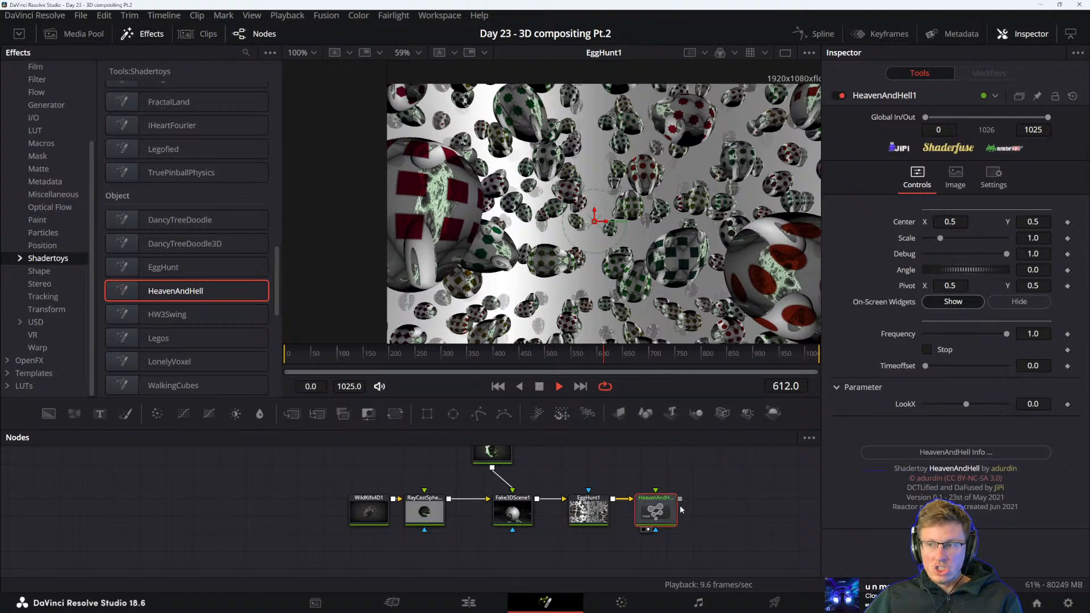
key("1")
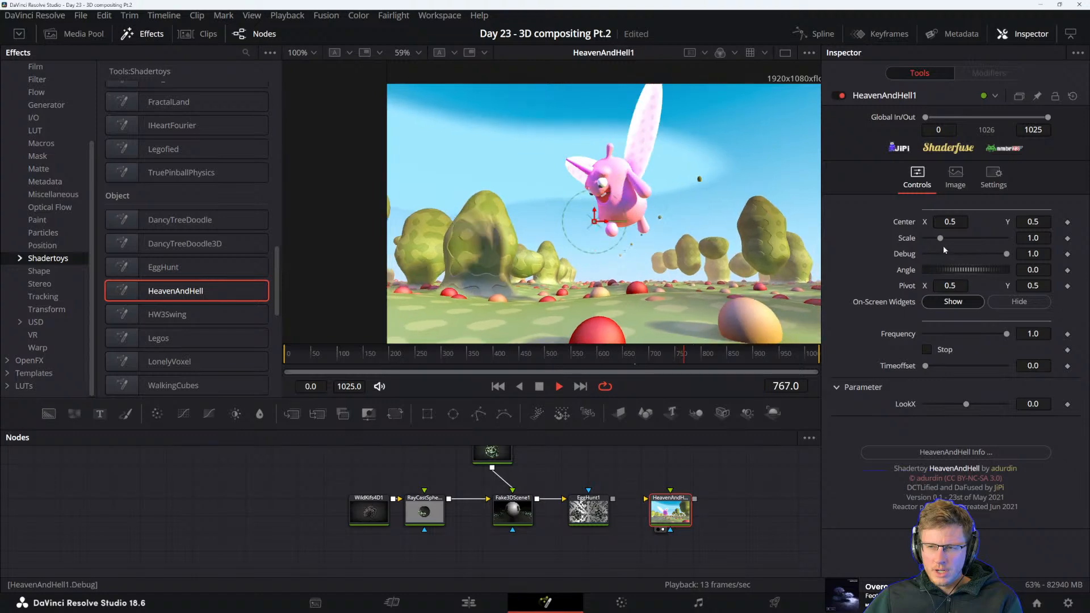
Set HeavenAndHell1's Scale to 1.566 and try out an Angle of -15.7 and a Debug value of 0.37
mouse_move(942, 237)
left_mouse_down()
mouse_move(957, 242)
mouse_move(885, 259)
mouse_move(948, 254)
left_mouse_up()
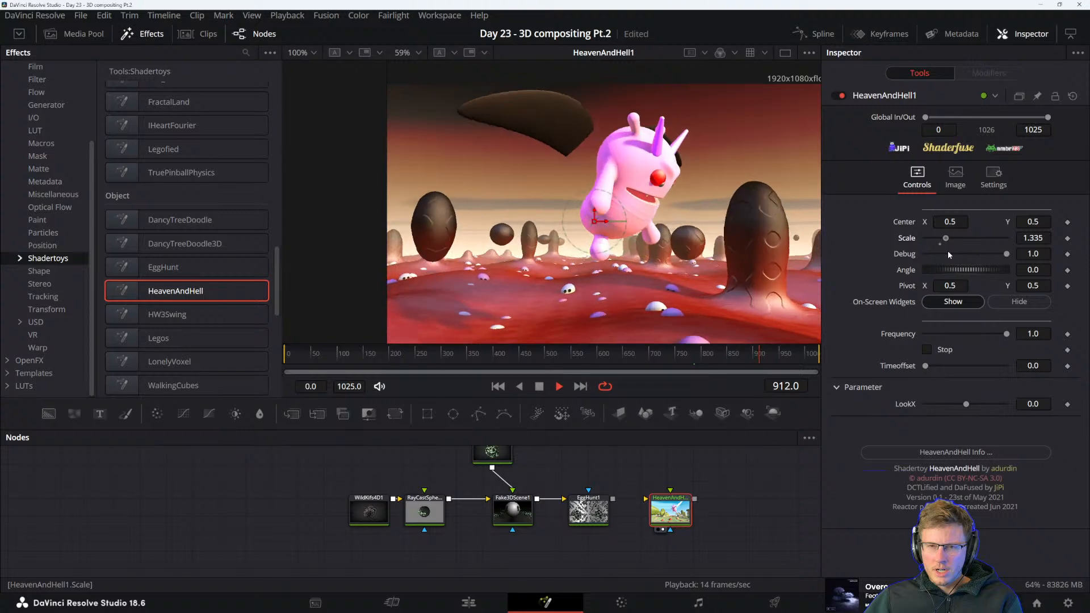
left_click_drag(949, 250, 947, 273)
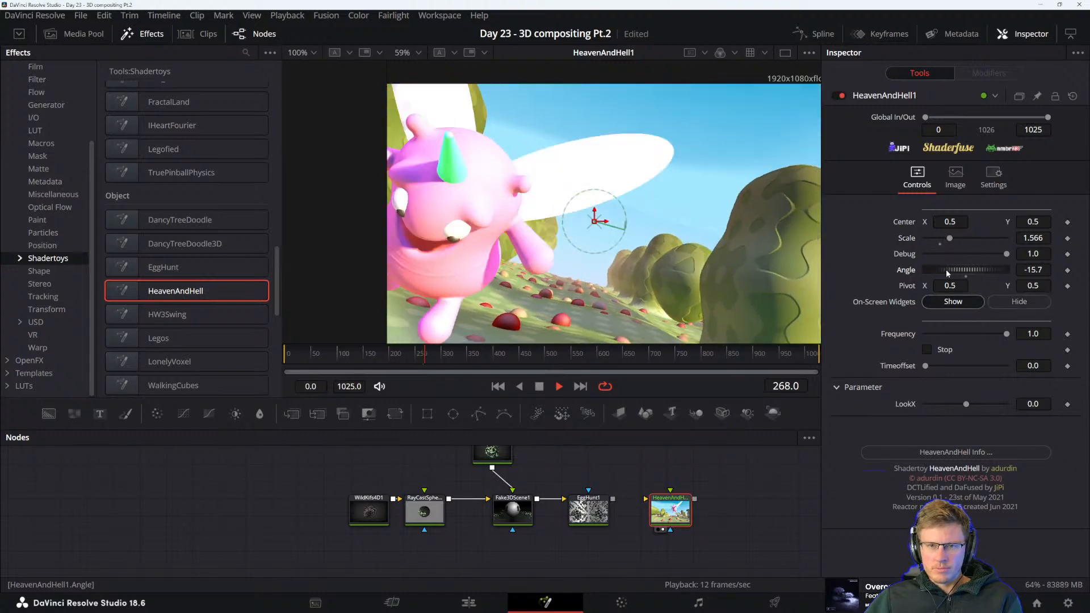
key("ctrl+z")
left_click_drag(1006, 255, 948, 255)
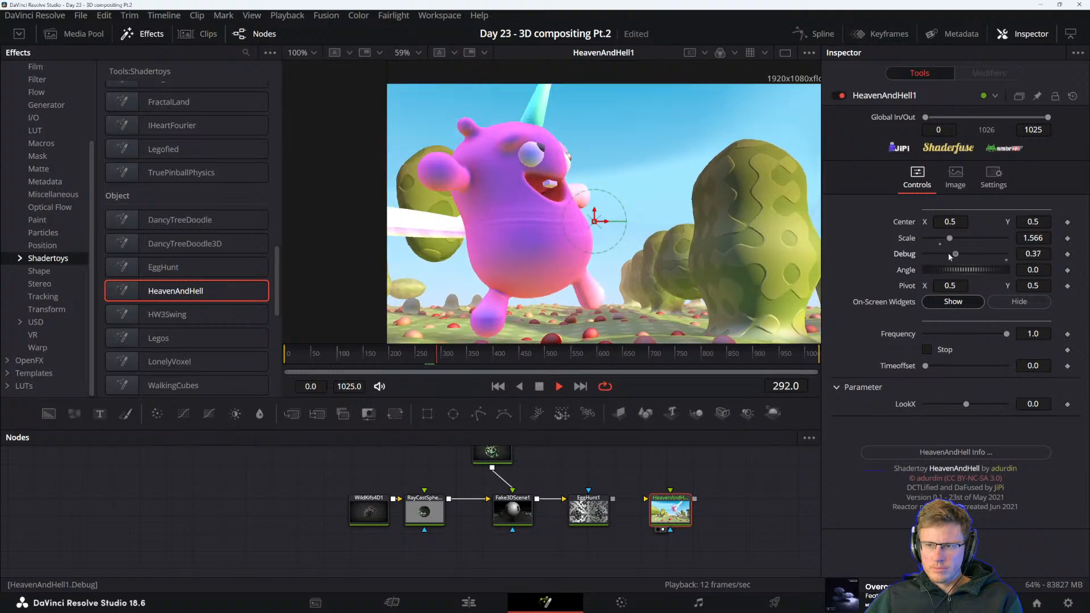
key("ctrl+z")
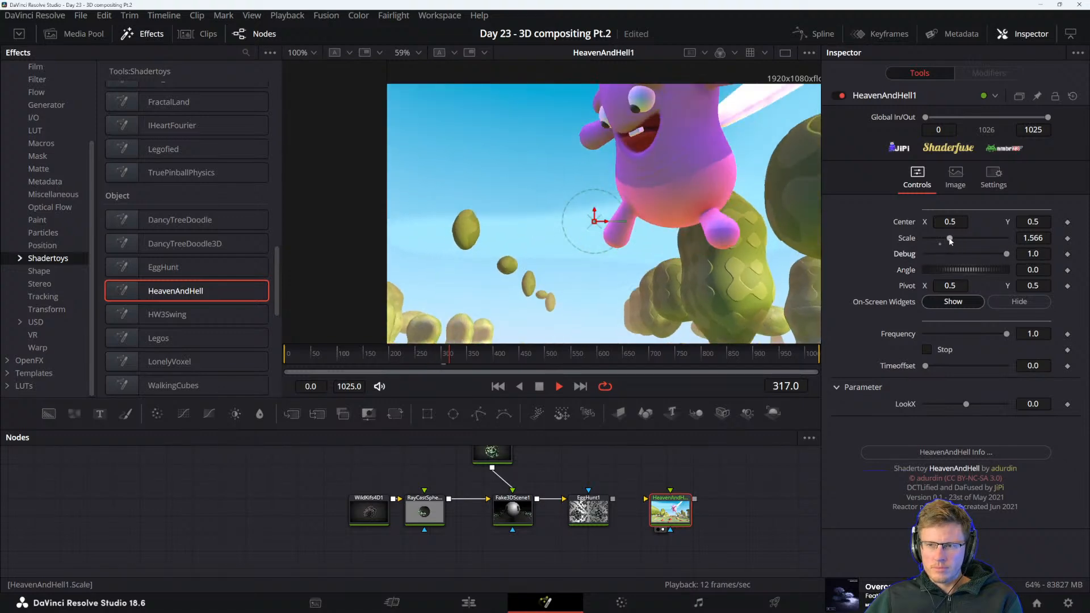
Try slower and faster Frequency values for HeavenAndHell1, from 0.0 up to 8.0, and settle on 0.378
left_click(1035, 334)
type("5")
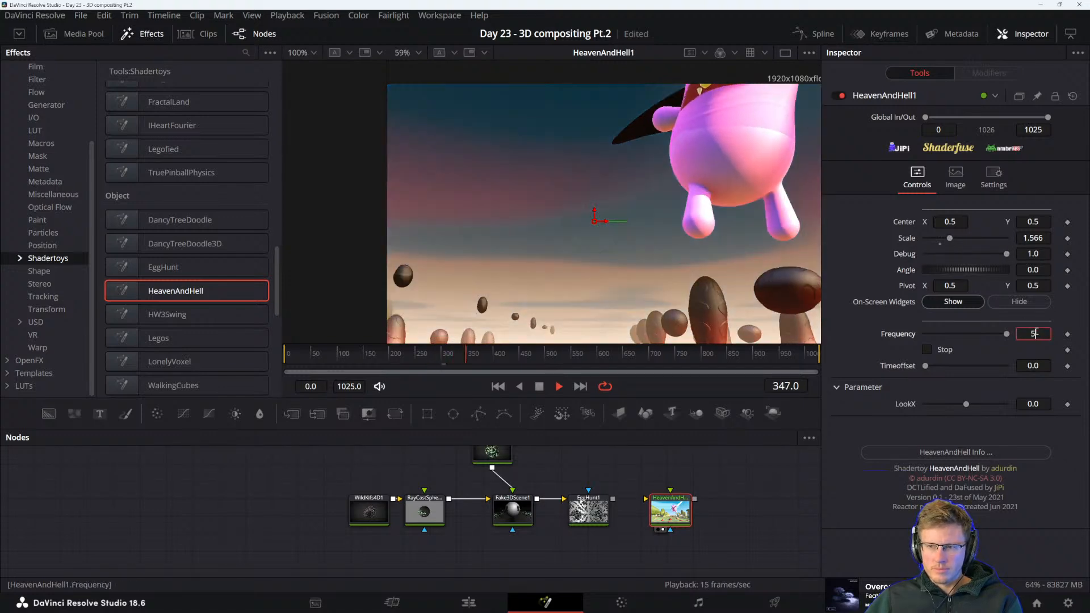
key("Tab")
left_click_drag(977, 334, 1045, 335)
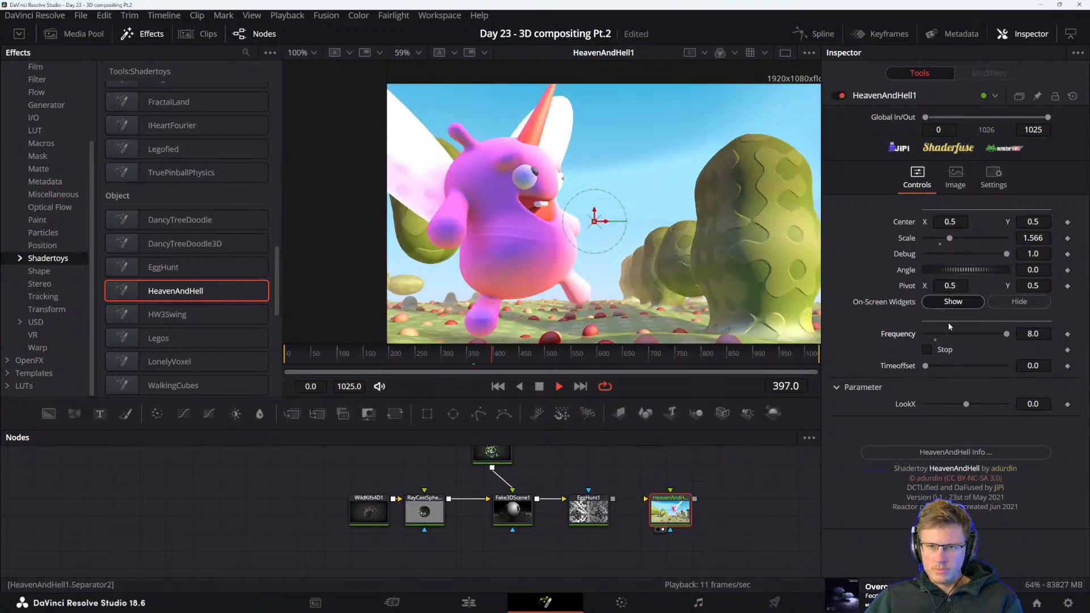
left_click_drag(1007, 334, 902, 334)
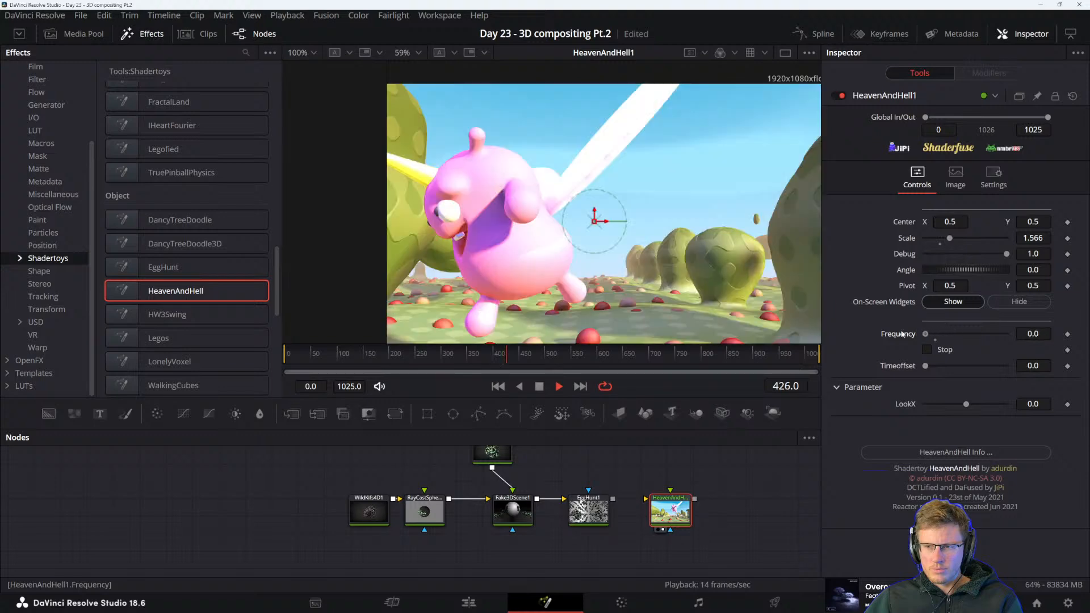
left_click_drag(925, 334, 928, 334)
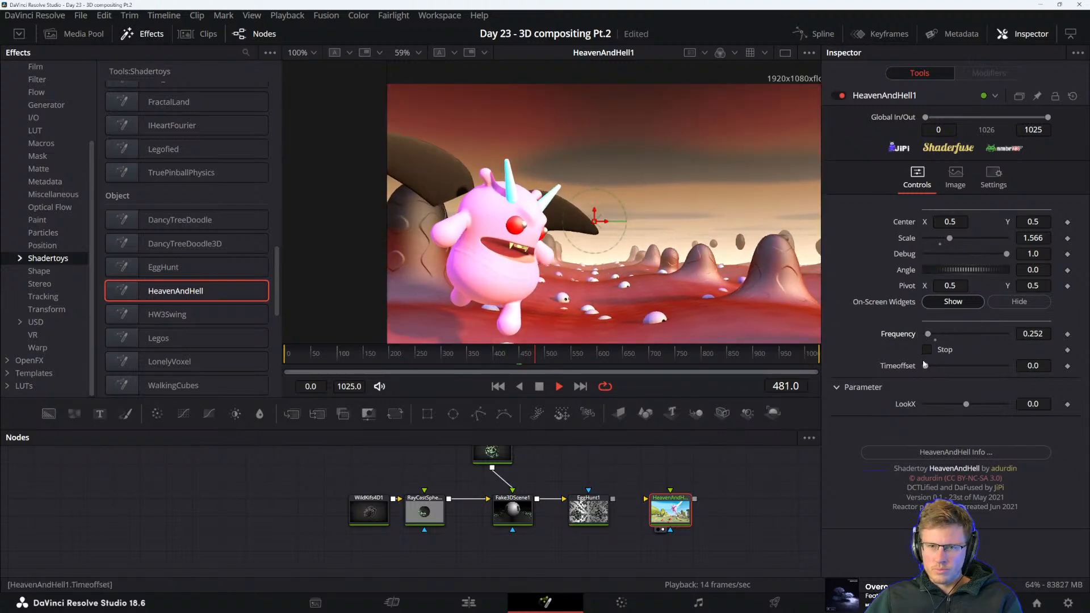
left_click_drag(928, 335, 929, 334)
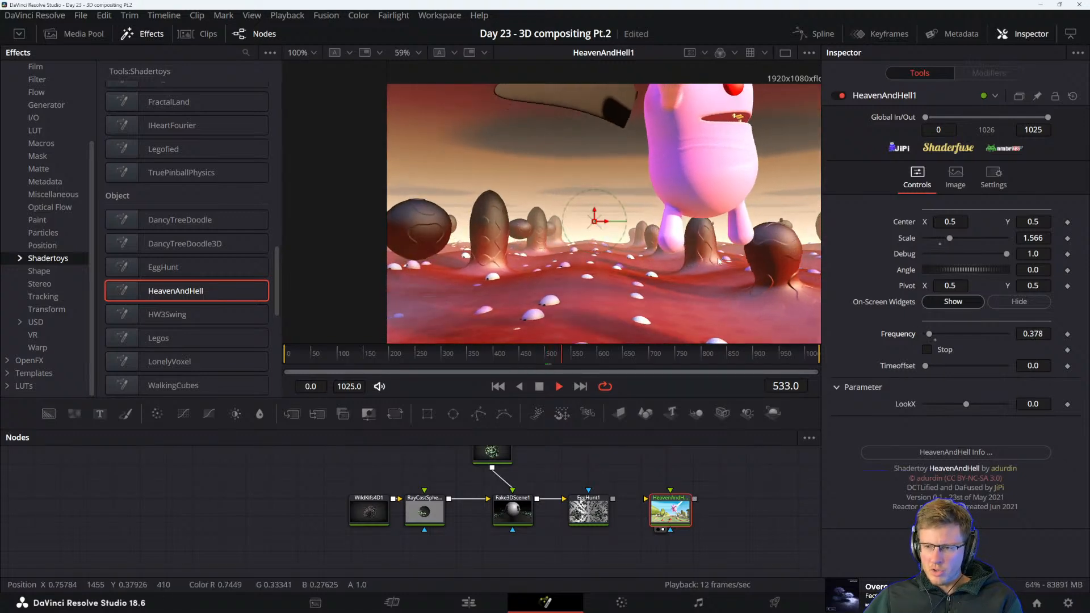
Try out HeavenAndHell1's LookX parameter with values such as -0.055, 0.5 and 0.095
scroll(731, 275, "down", 2)
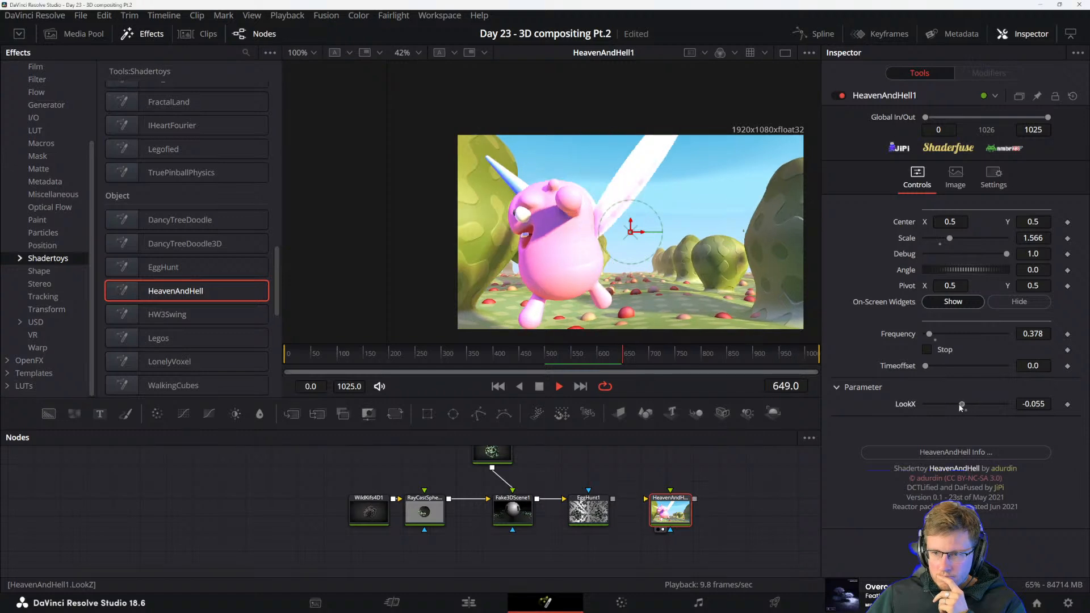
left_click_drag(961, 407, 1002, 407)
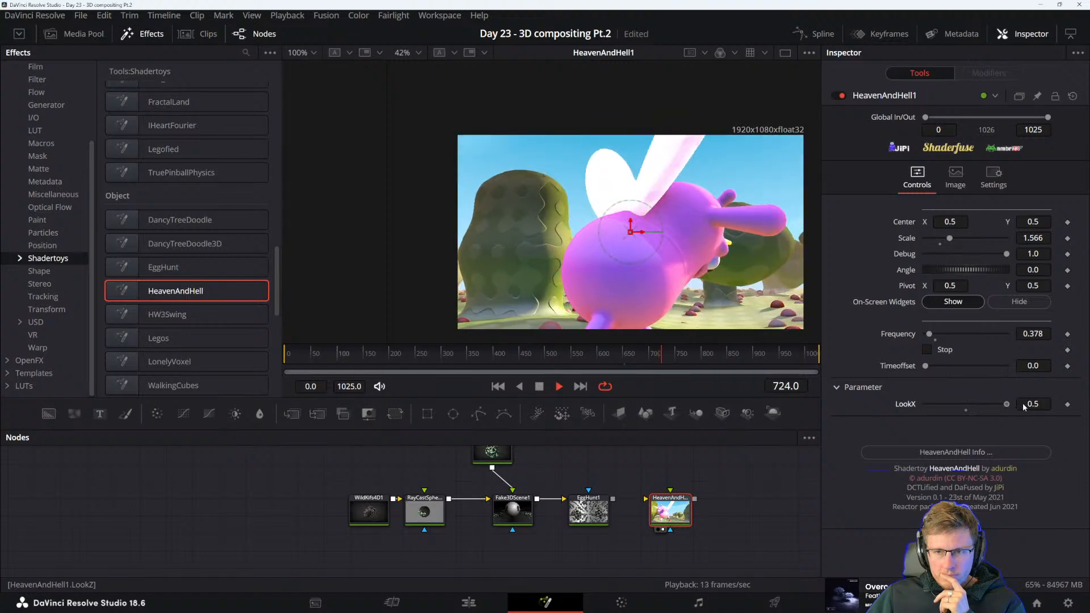
mouse_move(974, 408)
left_mouse_down()
mouse_move(955, 407)
mouse_move(984, 409)
mouse_move(971, 407)
left_mouse_up()
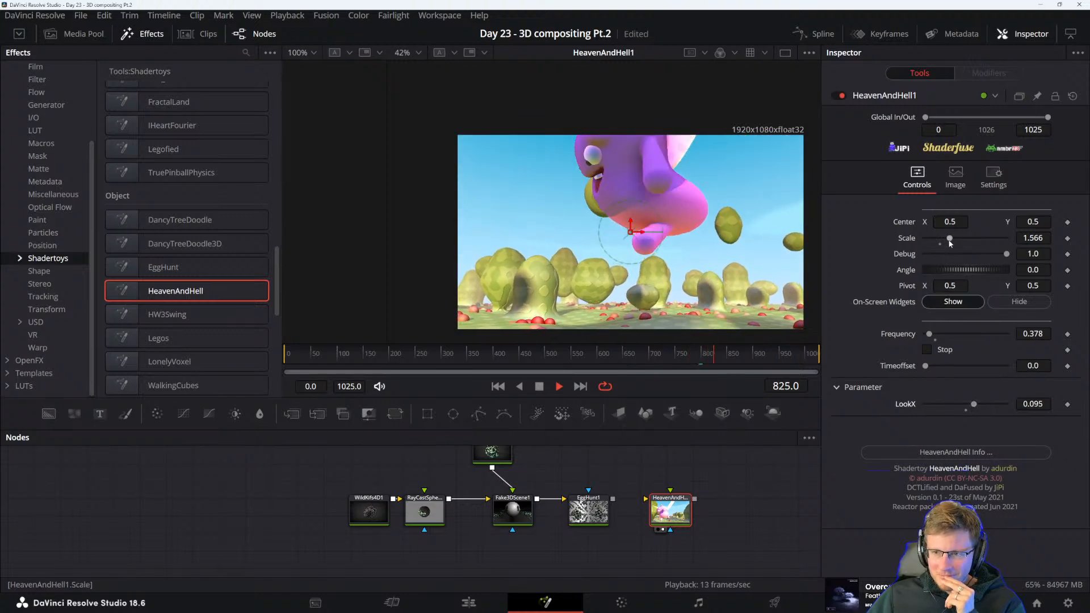
Set HeavenAndHell1's Scale to 0.794 and reset its LookX to 0.0
left_click_drag(933, 242, 937, 241)
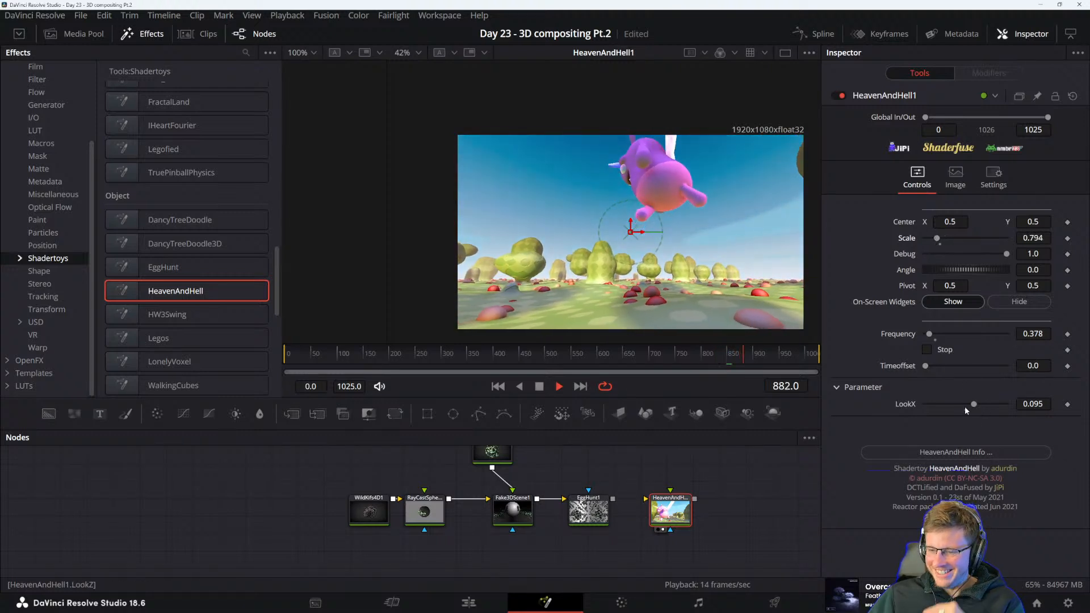
left_click(966, 408)
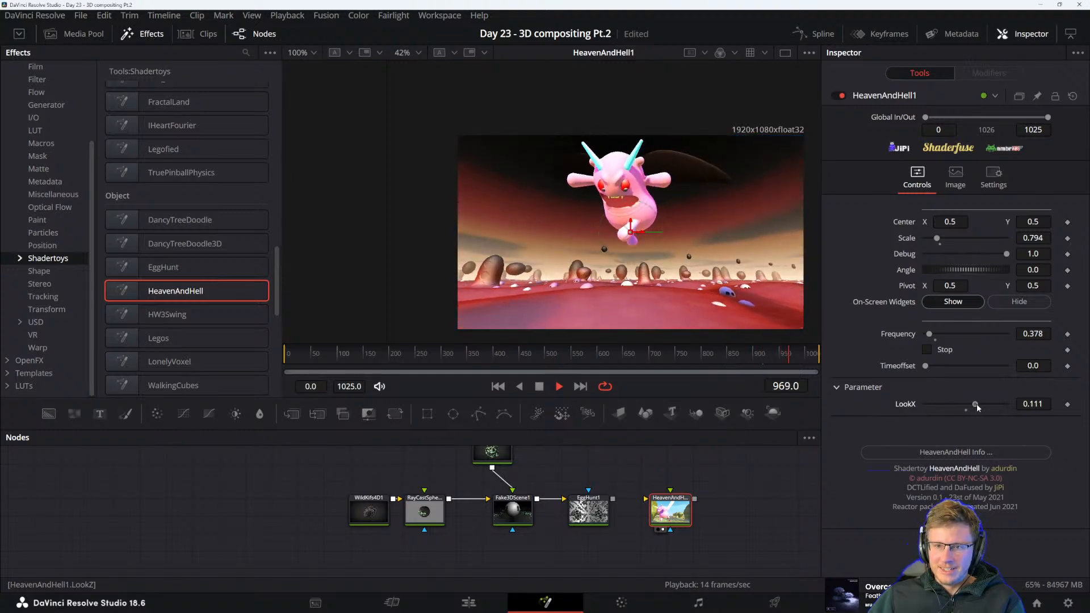
mouse_move(976, 403)
left_mouse_down()
mouse_move(943, 404)
mouse_move(982, 410)
mouse_move(973, 406)
left_mouse_up()
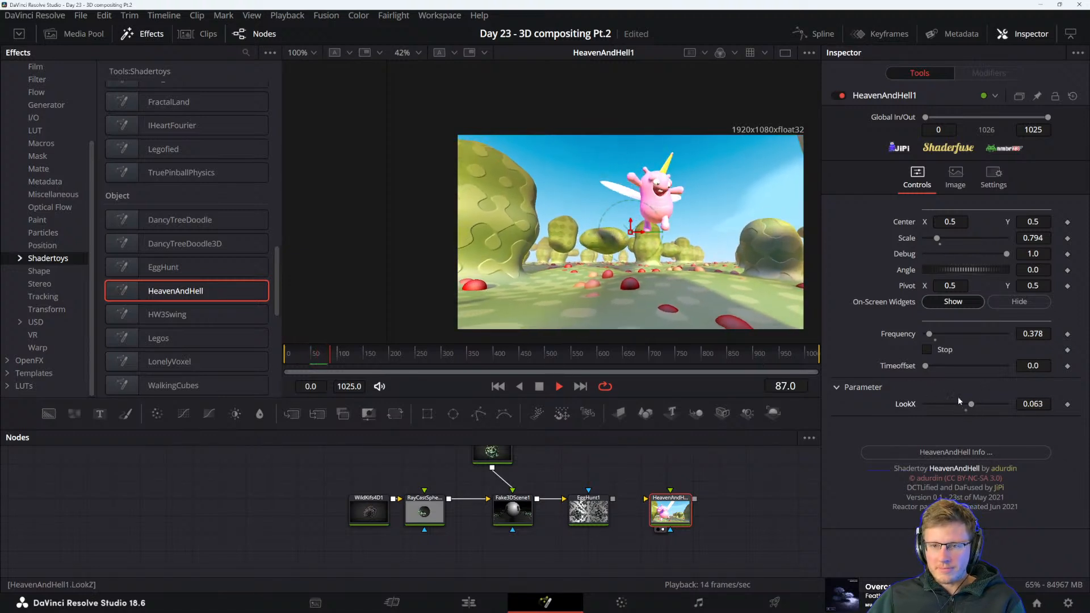
double_click(963, 407)
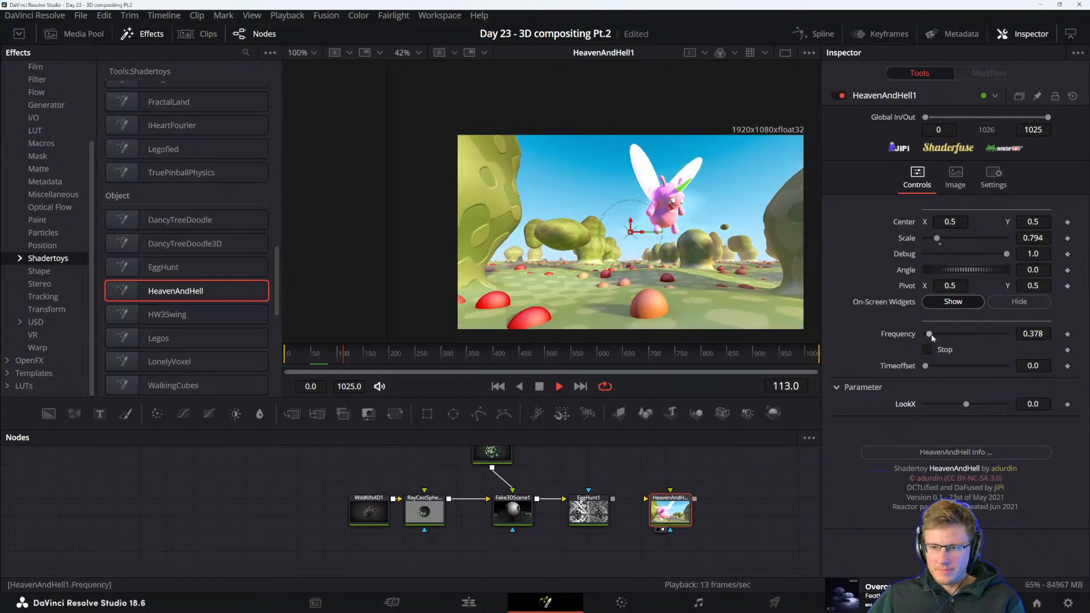
Set HeavenAndHell1's Frequency to 1.134 and display the EggHunt1 node in the viewer
left_click_drag(933, 335, 937, 336)
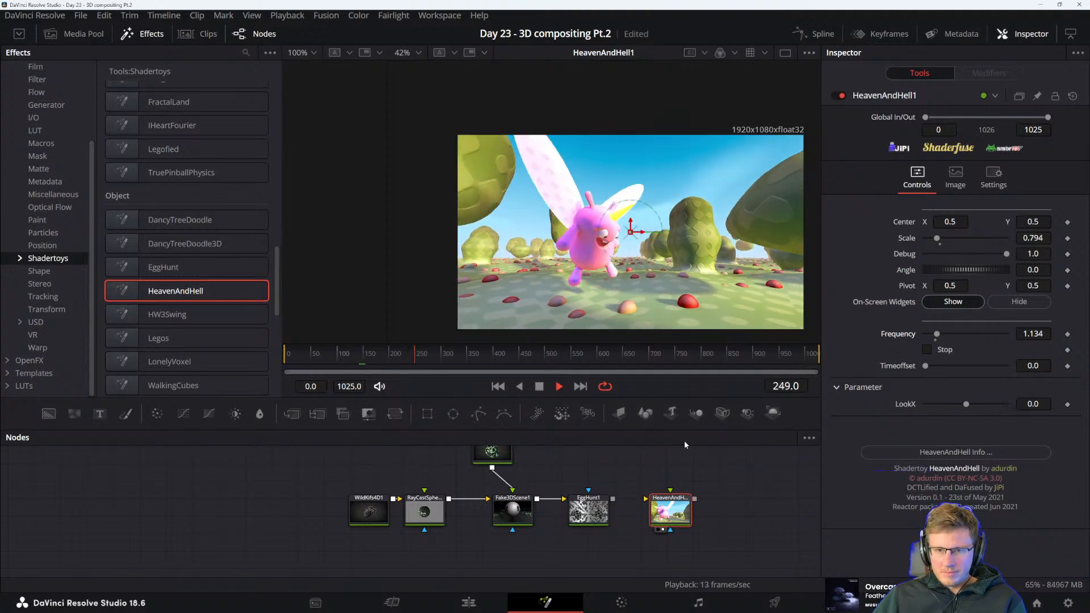
left_click_drag(659, 495, 663, 475)
left_click(594, 481)
left_click_drag(594, 481, 597, 490)
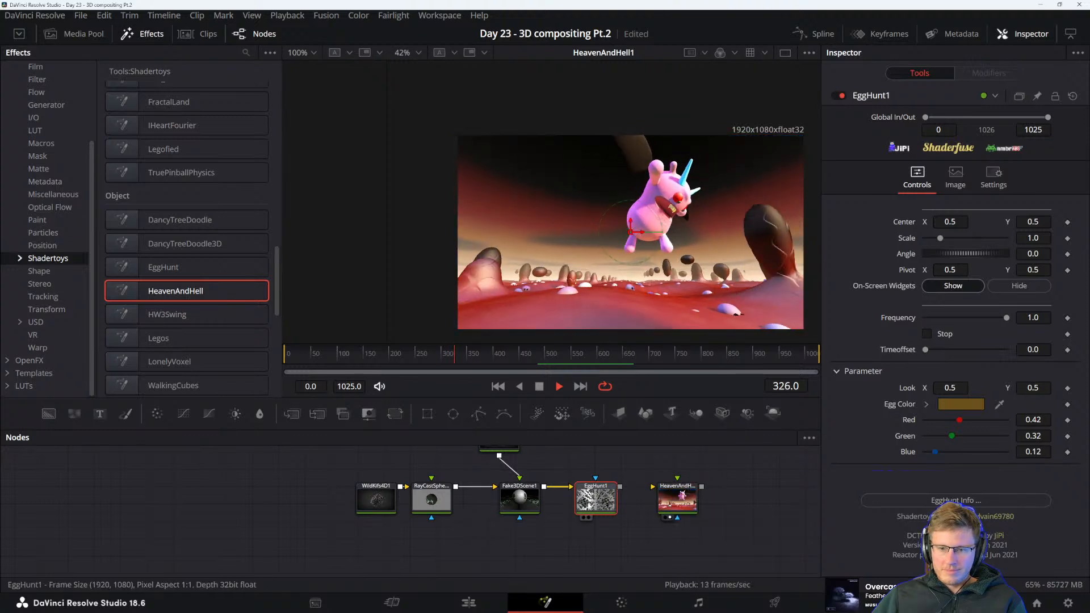
scroll(567, 240, "up", 3)
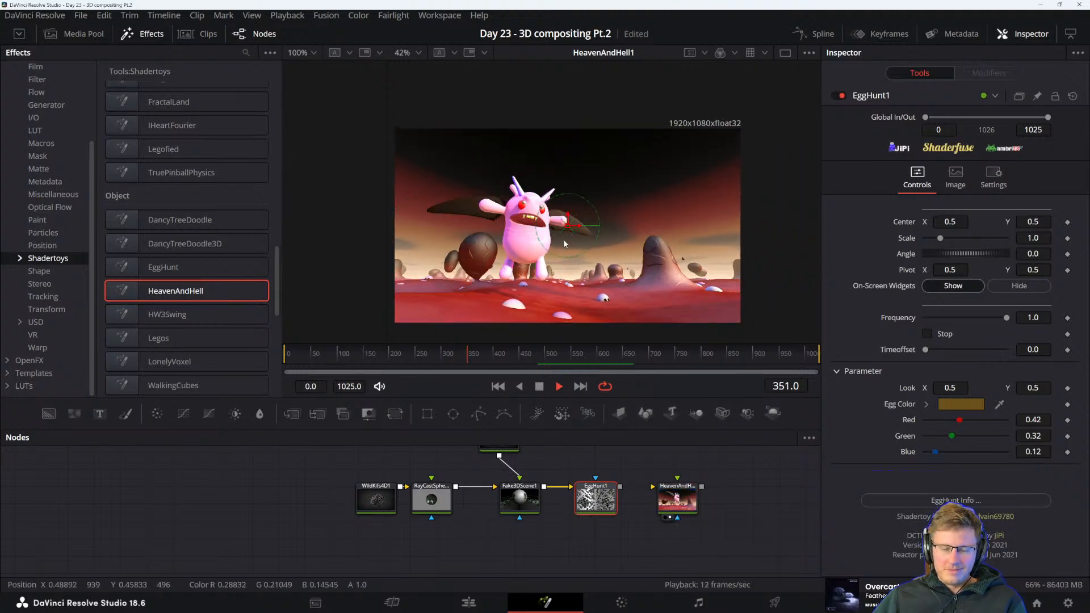
left_click_drag(568, 245, 549, 216)
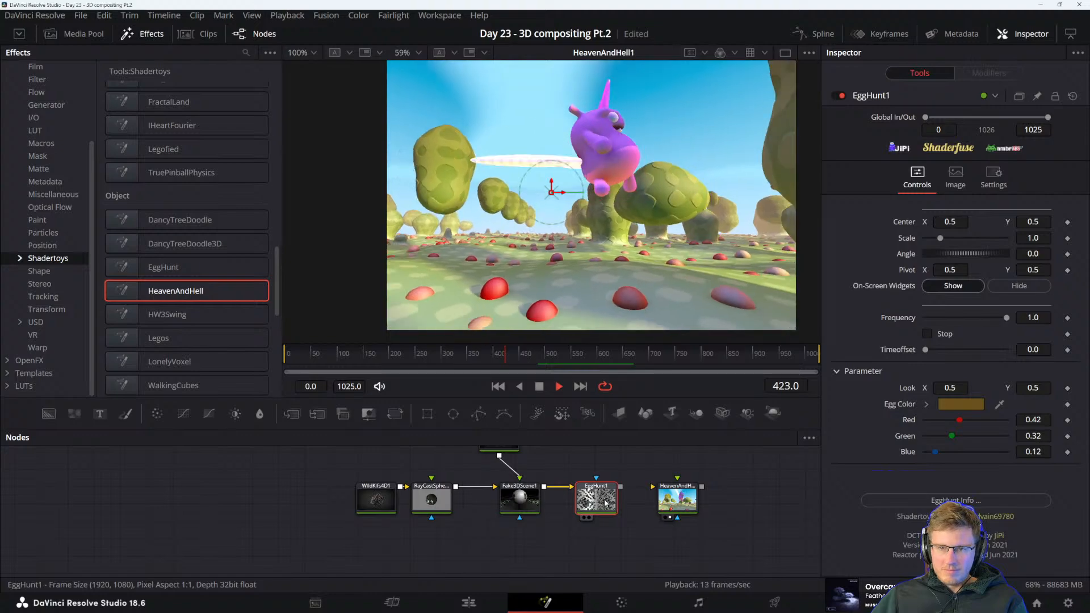
key("1")
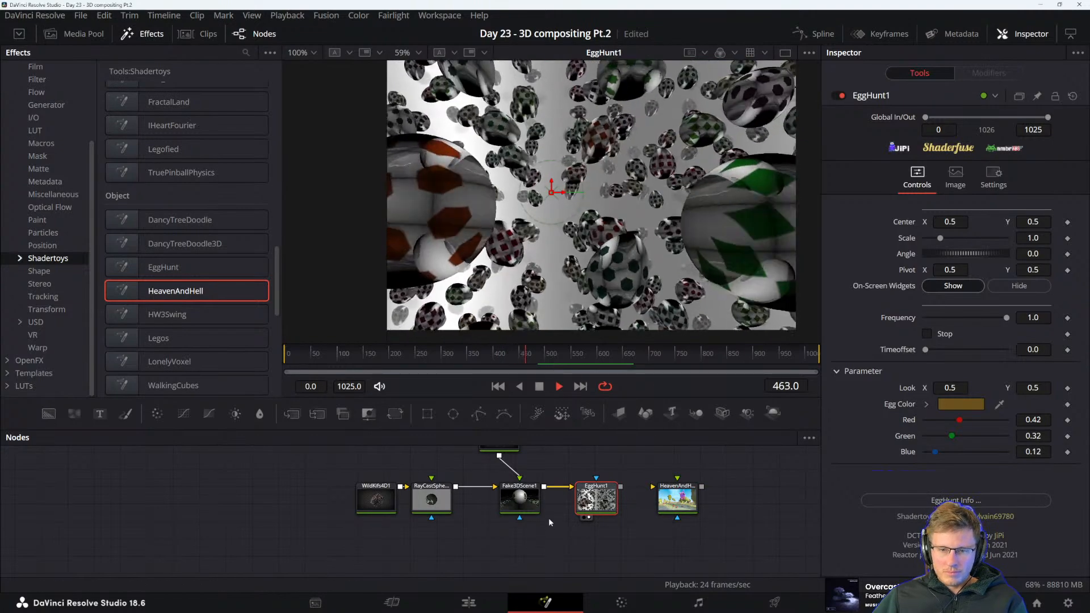
Disconnect Fake3DScene1 from EggHunt1 and try out HeavenAndHell1's output as EggHunt1's image input before detaching it again
left_click_drag(571, 489, 556, 485)
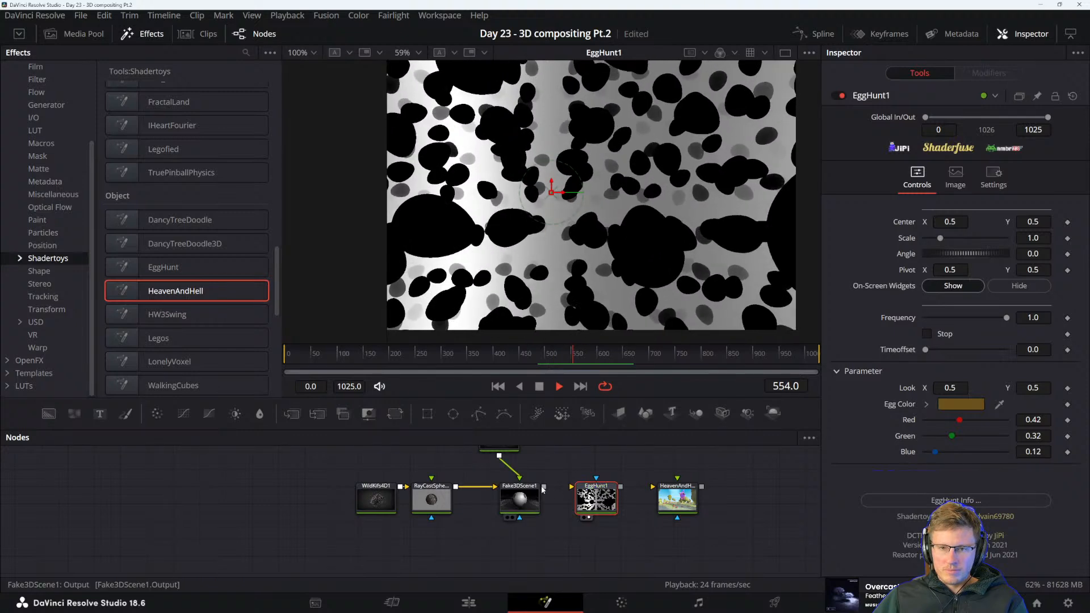
left_click_drag(544, 488, 562, 489)
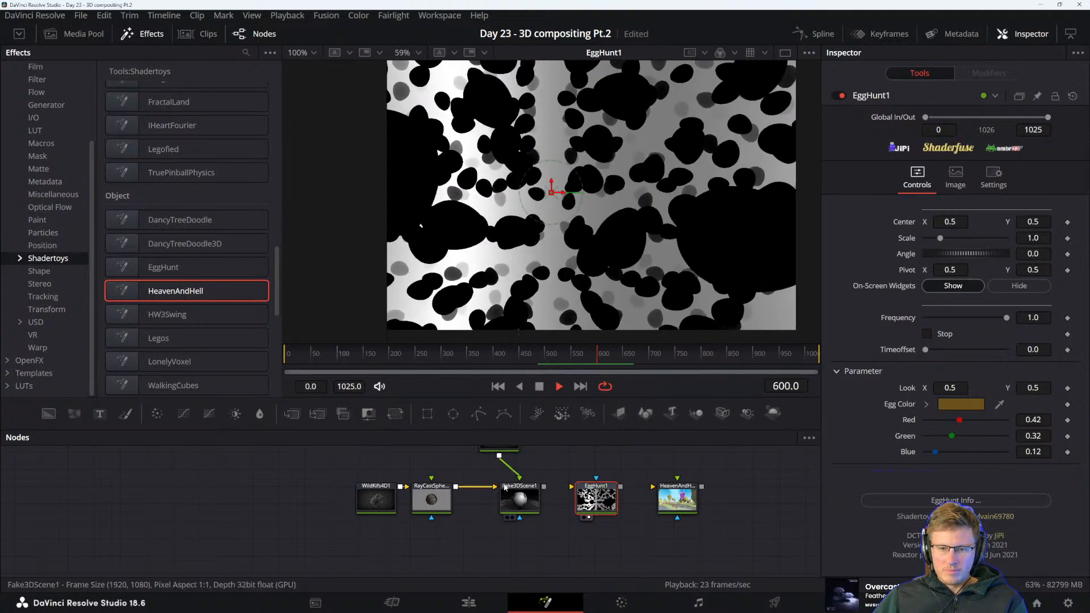
left_click_drag(642, 491, 585, 502)
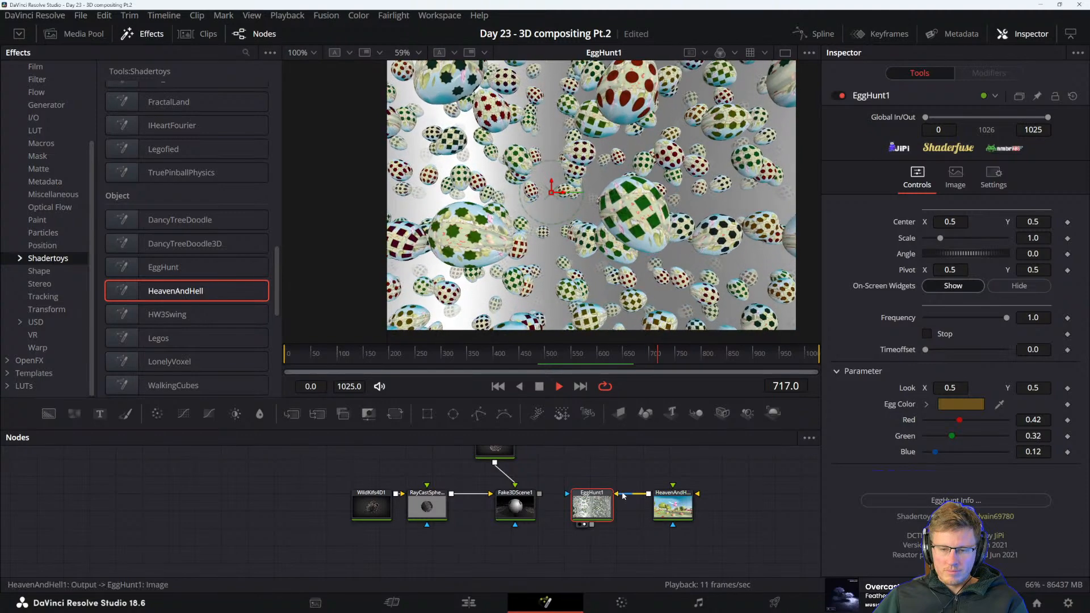
left_click_drag(555, 477, 560, 492)
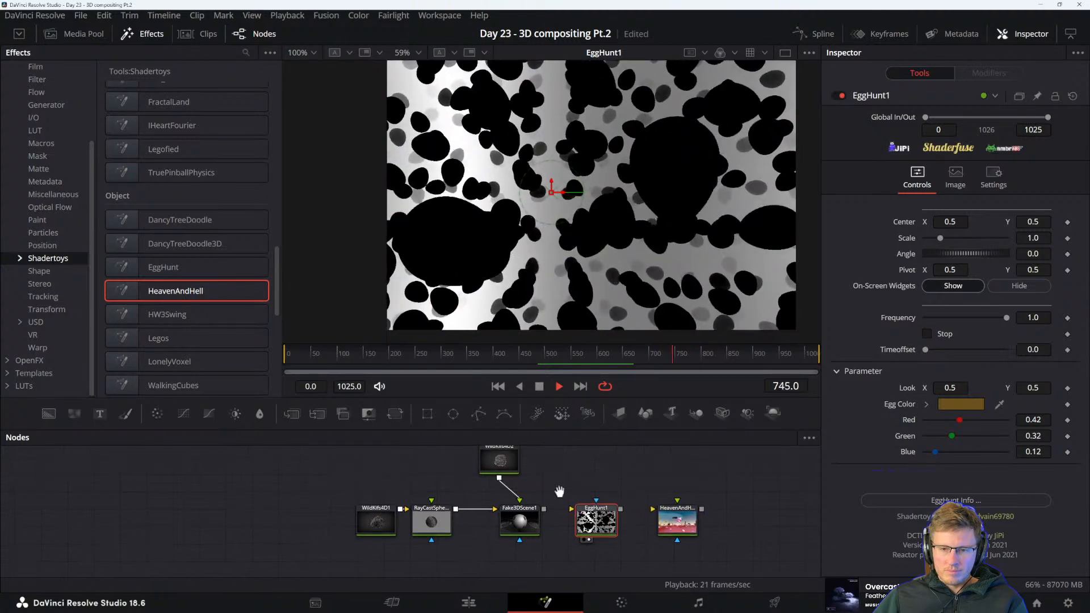
Connect WildKifs4D2's output to EggHunt1's image input and select EggHunt1
left_click(509, 466)
left_click(591, 518)
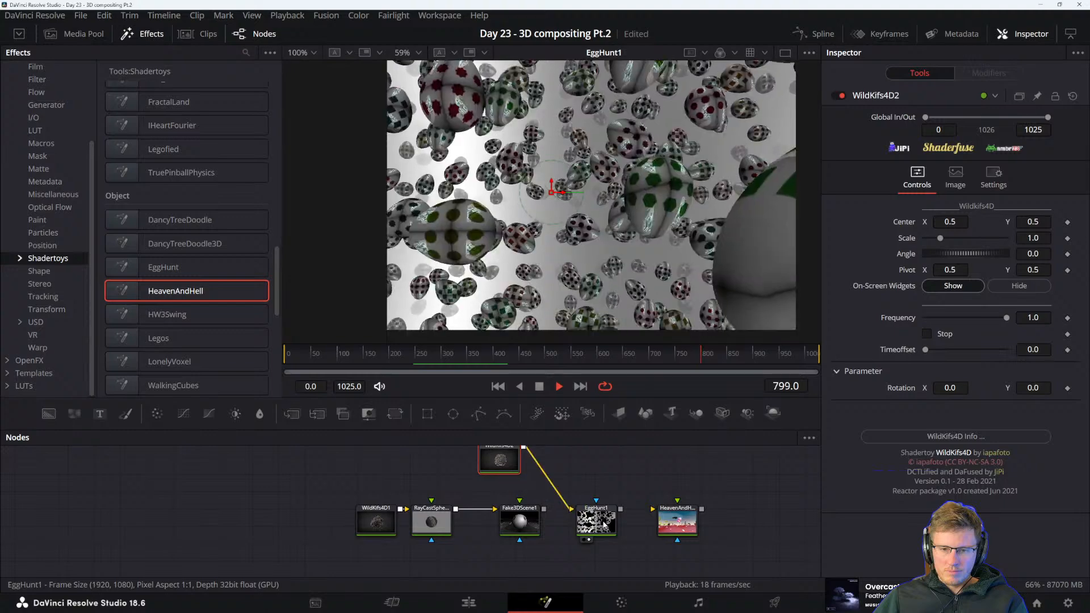
left_click_drag(593, 522, 587, 527)
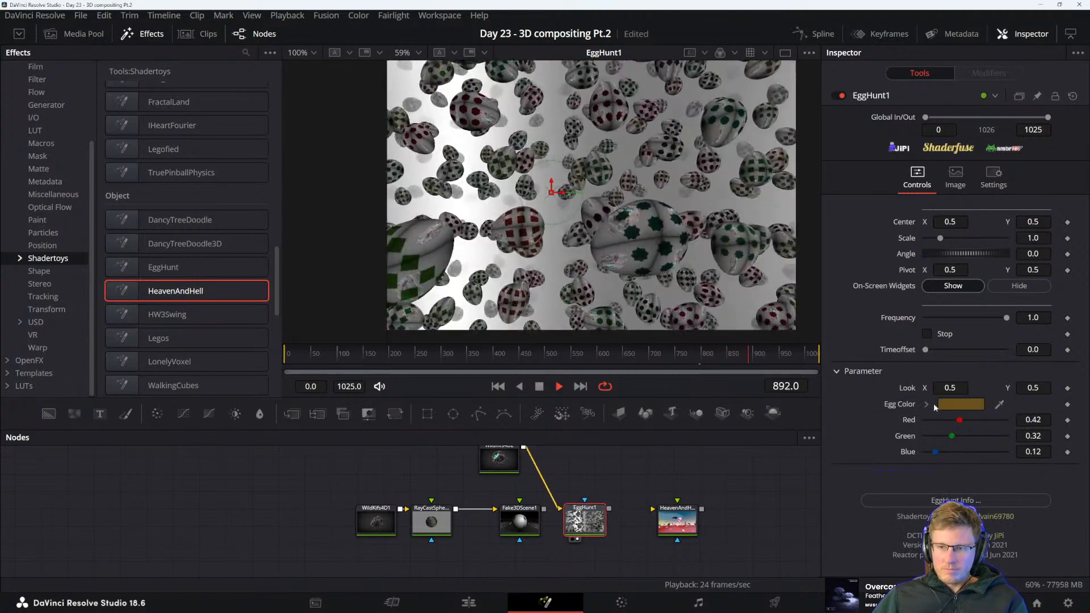
Change EggHunt1's Egg Color to a bright blue with Red 0.149019, Green 0.560784 and Blue 1.0, and set its Scale to 1.875
left_click(961, 404)
left_click(627, 223)
left_click(591, 217)
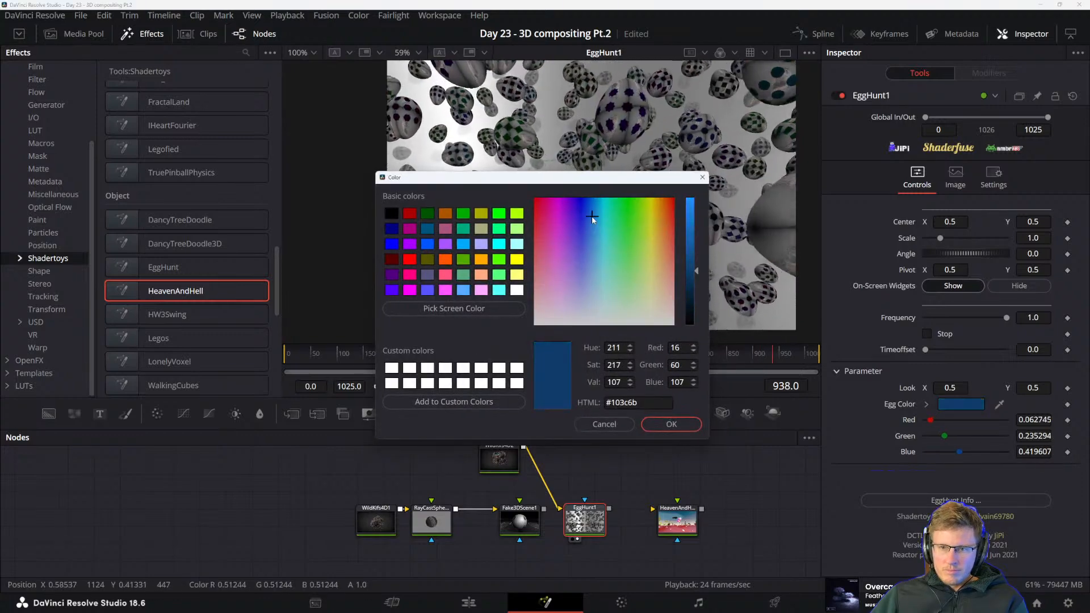
left_click(690, 199)
left_click(669, 426)
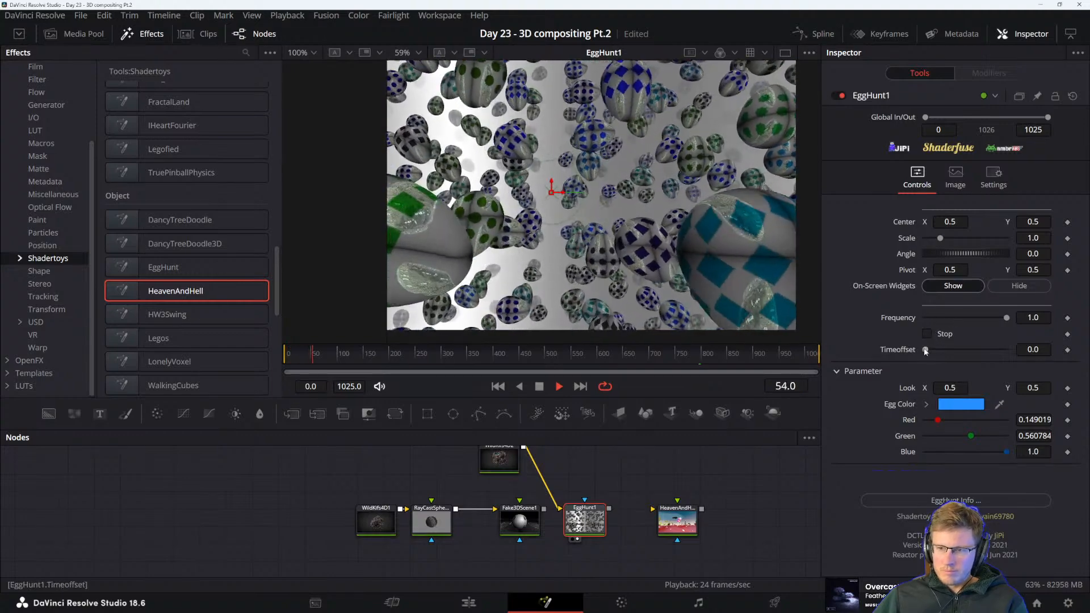
mouse_move(939, 239)
left_mouse_down()
mouse_move(987, 236)
mouse_move(954, 239)
left_mouse_up()
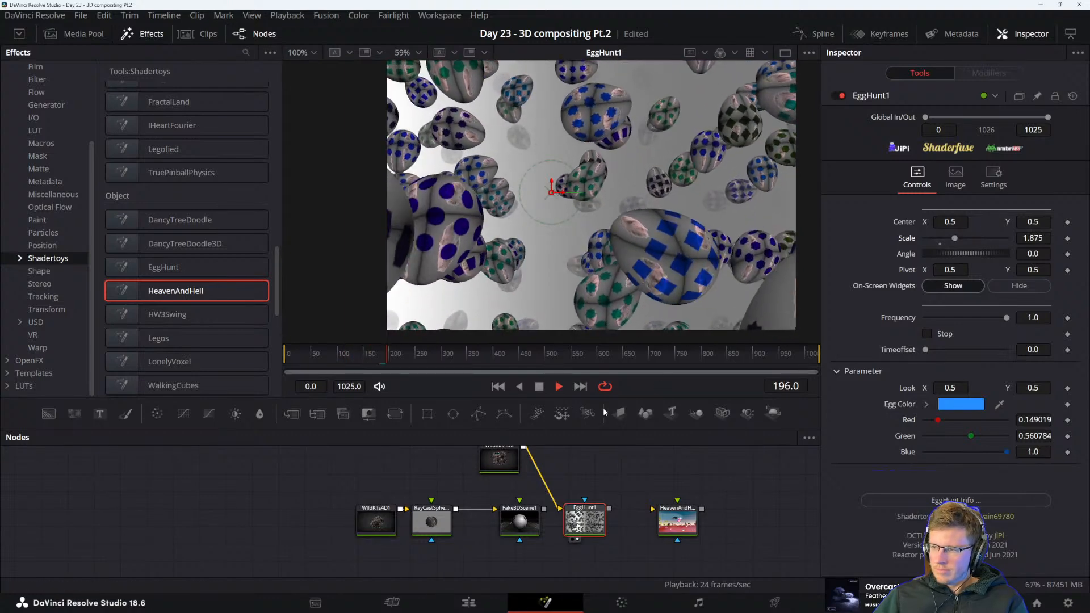
Preview Fake3DScene1, RayCastSphere1, WildKifs4D1 and HeavenAndHell1 in turn, ending with WildKifs4D1 in the viewer
left_click(529, 521)
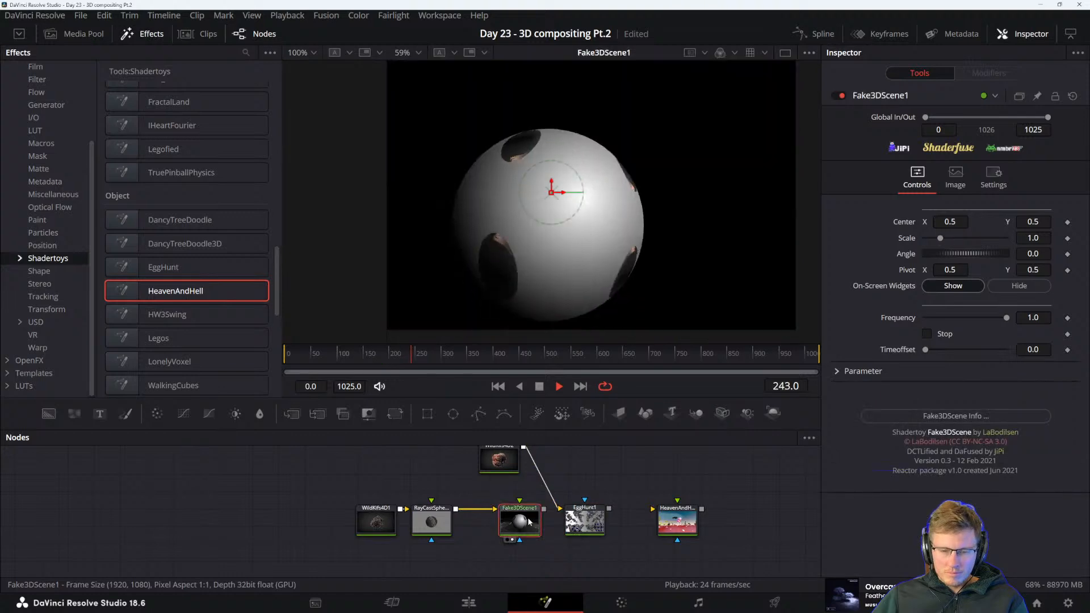
left_click(448, 525)
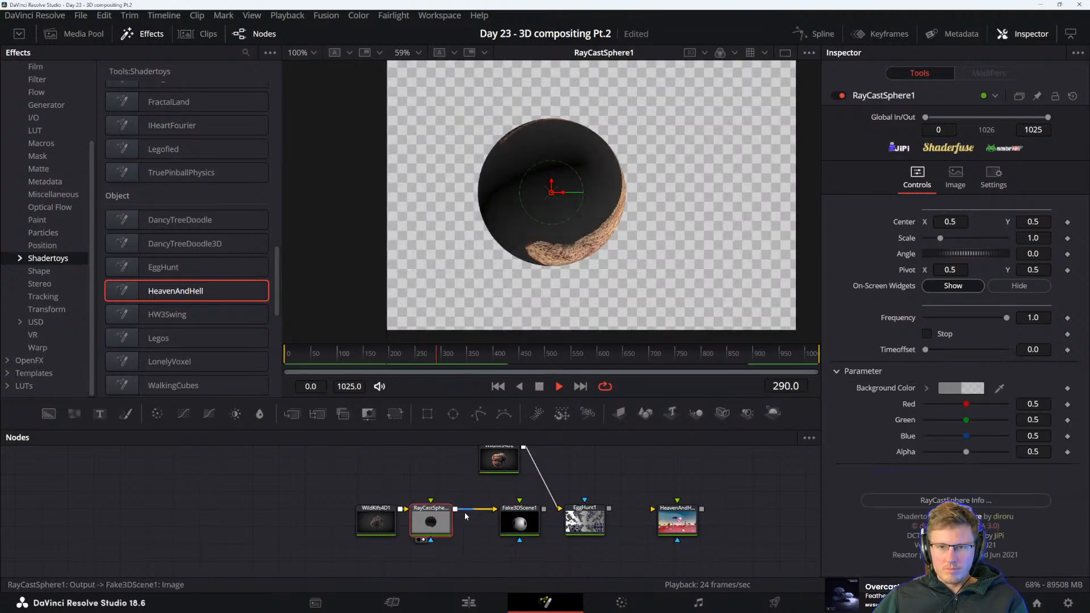
left_click(356, 522)
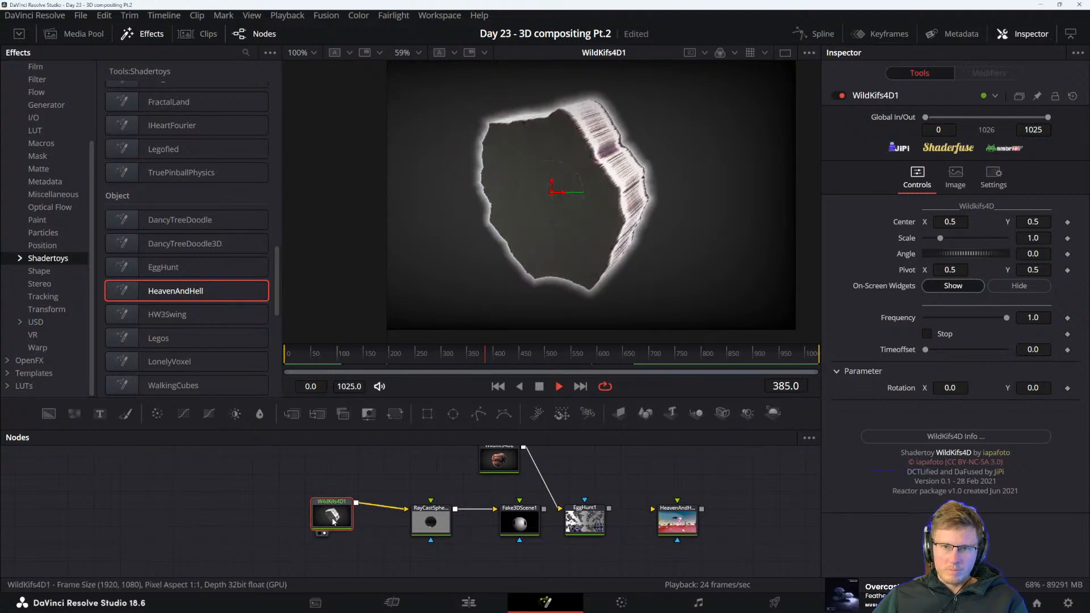
left_click(695, 520)
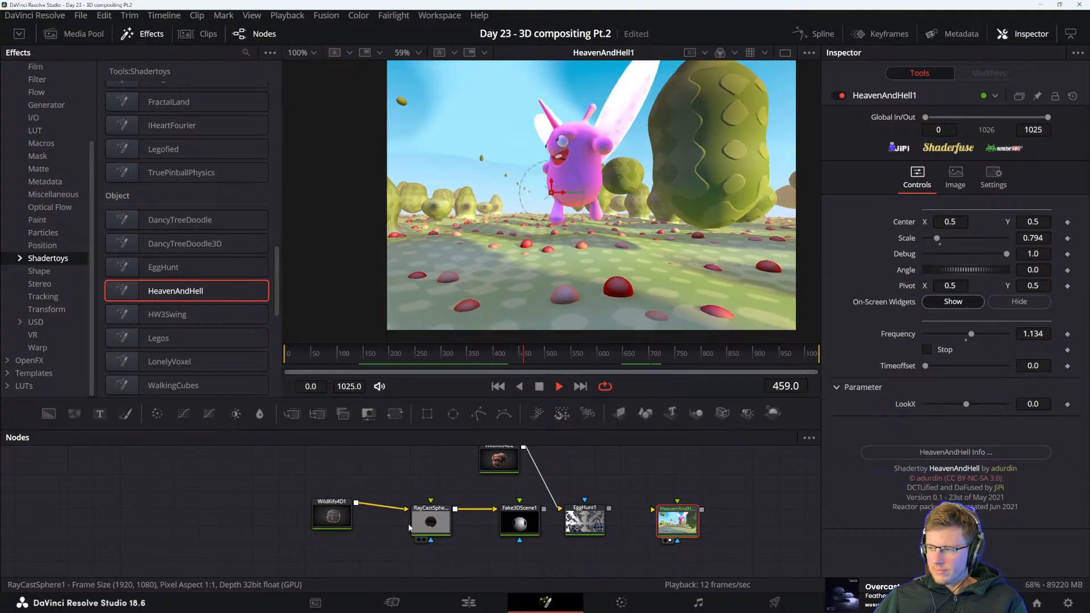
left_click(330, 516)
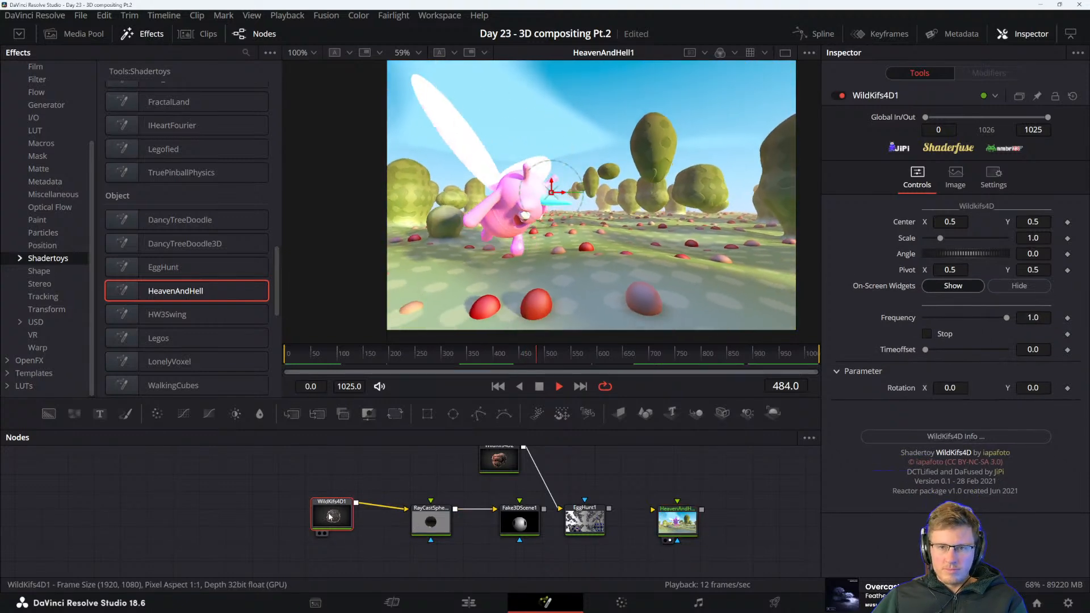
key("1")
Add a DancyTreeDoodle node above RayCastSphere1, connect its output to EggHunt1 and display the combined result
left_click_drag(402, 503, 457, 519)
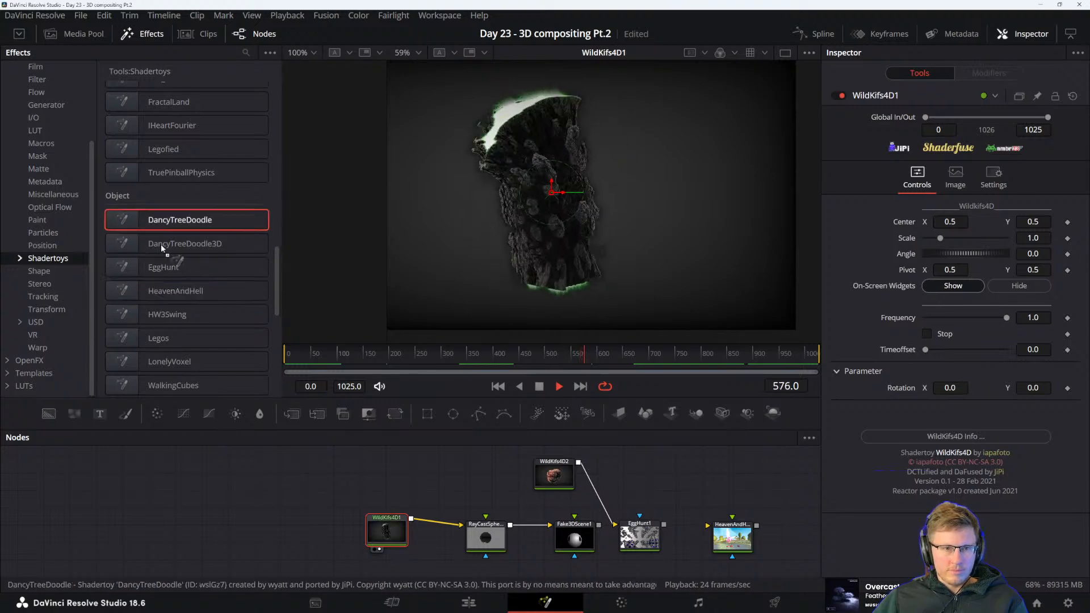
left_click_drag(319, 480, 475, 488)
key("1")
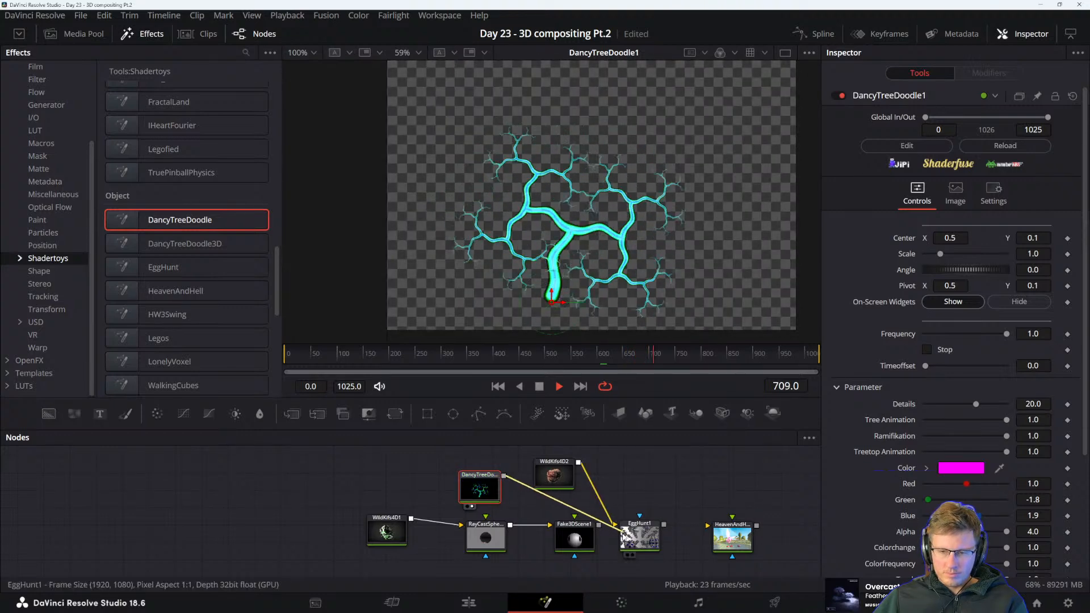
left_click(634, 540)
key("2")
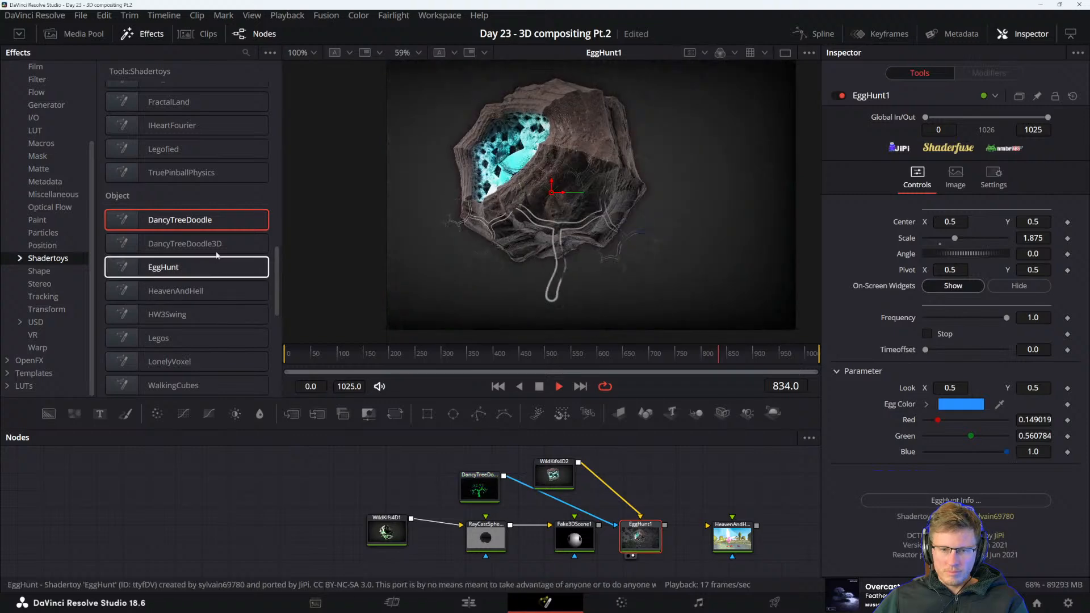
Try out a DancyTreeDoodle3D node and delete it from the node graph
left_click_drag(176, 244, 384, 388)
mouse_move(694, 471)
left_mouse_down()
mouse_move(637, 554)
mouse_move(700, 486)
left_mouse_up()
key("Delete")
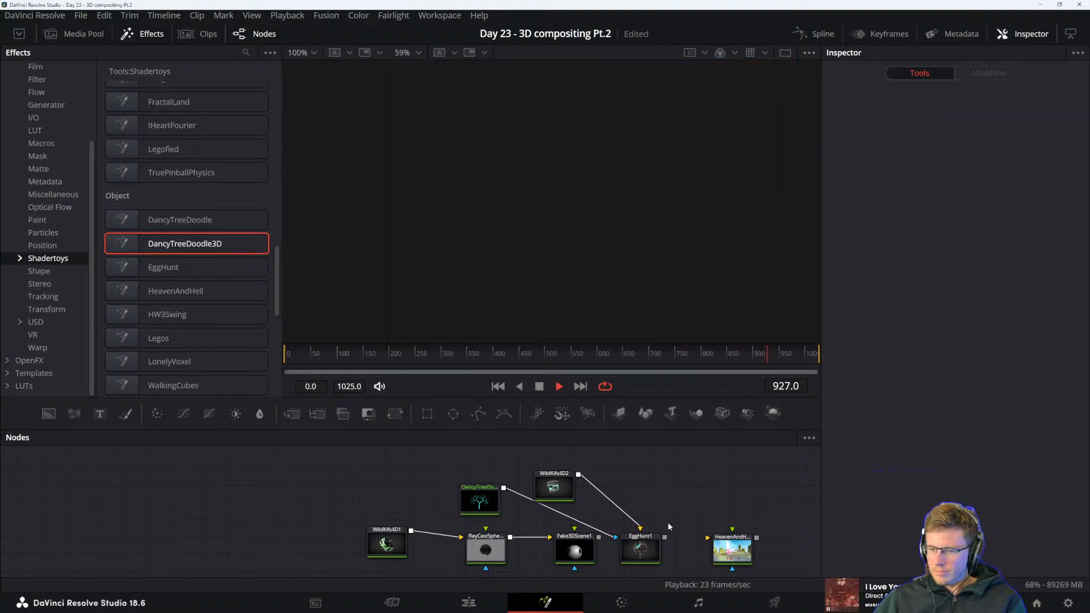
Display EggHunt1 and disconnect DancyTreeDoodle1 from it
left_click(640, 546)
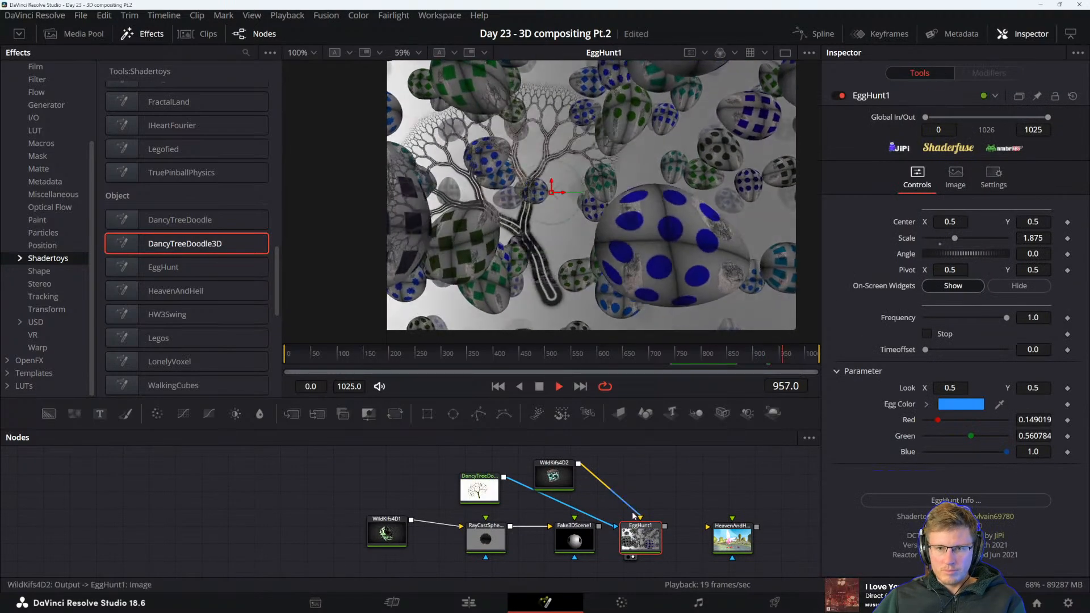
left_click_drag(606, 522, 534, 503)
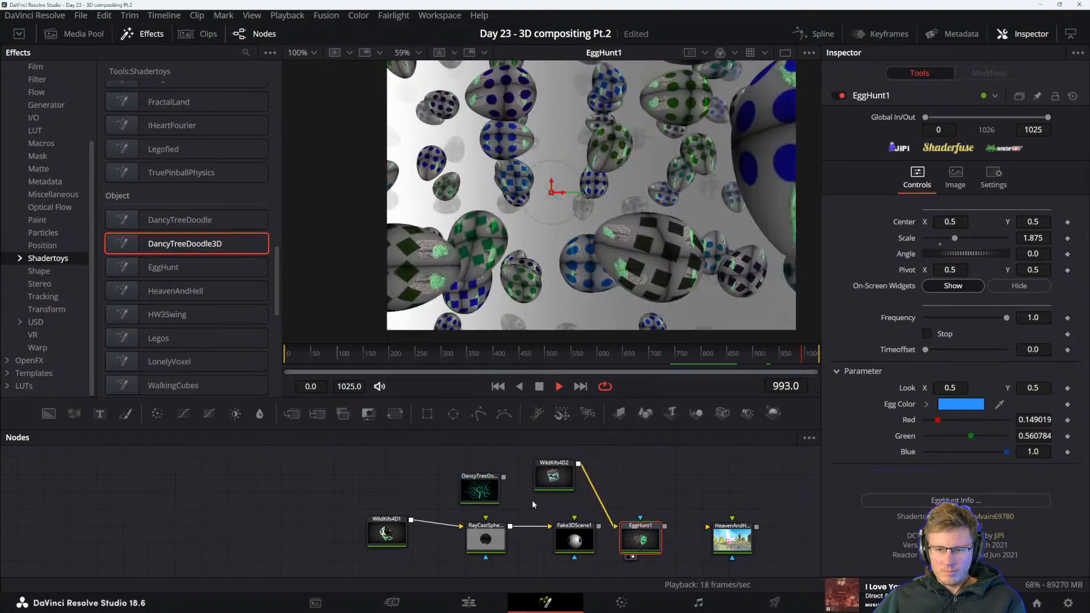
left_click(480, 490)
Add a Legofied node, feed it HeavenAndHell1's output and place it beside HeavenAndHell1 with its result in the viewer
scroll(152, 273, "up", 5)
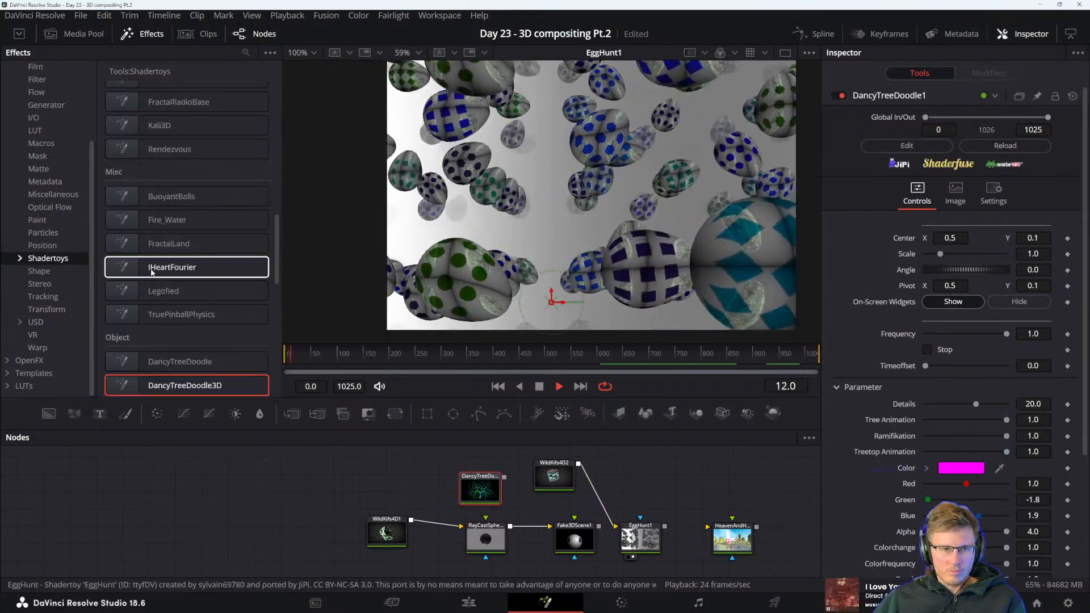
left_click_drag(165, 290, 410, 476)
key("2")
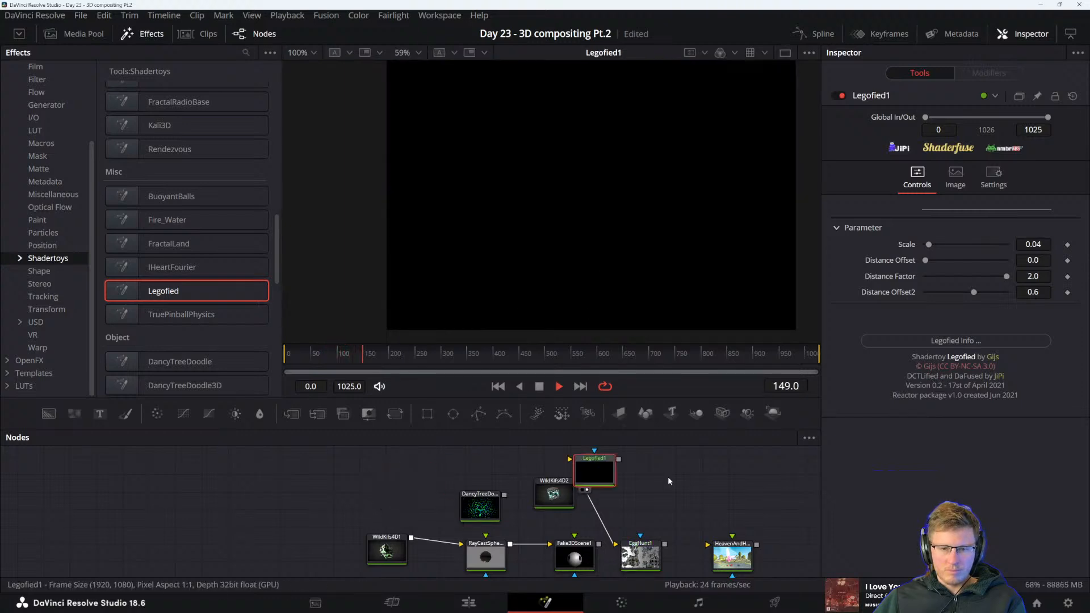
left_click_drag(733, 493, 732, 492)
left_click_drag(731, 492, 762, 496)
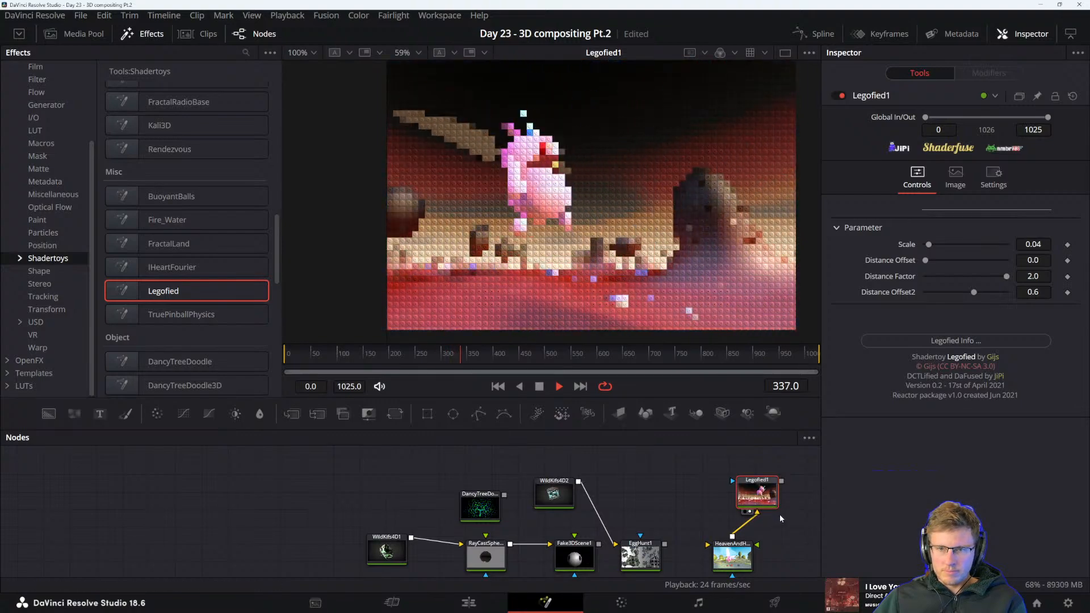
left_click_drag(761, 529, 642, 497)
left_click_drag(632, 450, 704, 492)
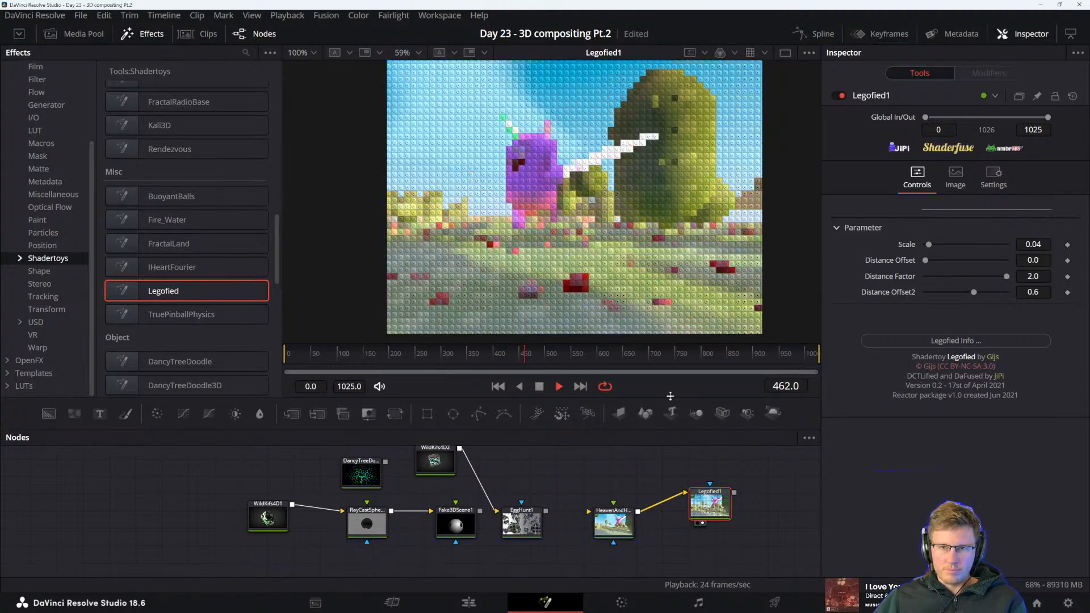
scroll(564, 220, "up", 3)
scroll(564, 220, "down", 3)
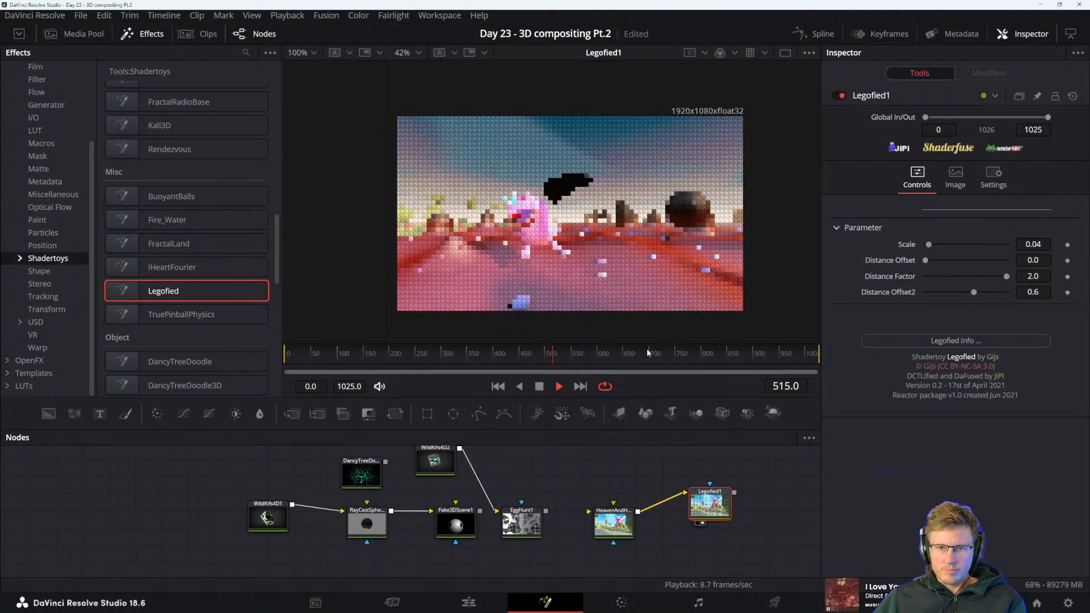
Add an IHeartFourier node above Legofied1 and display it, with HeavenAndHell1 disconnected from Legofied1
left_click_drag(172, 267, 704, 471)
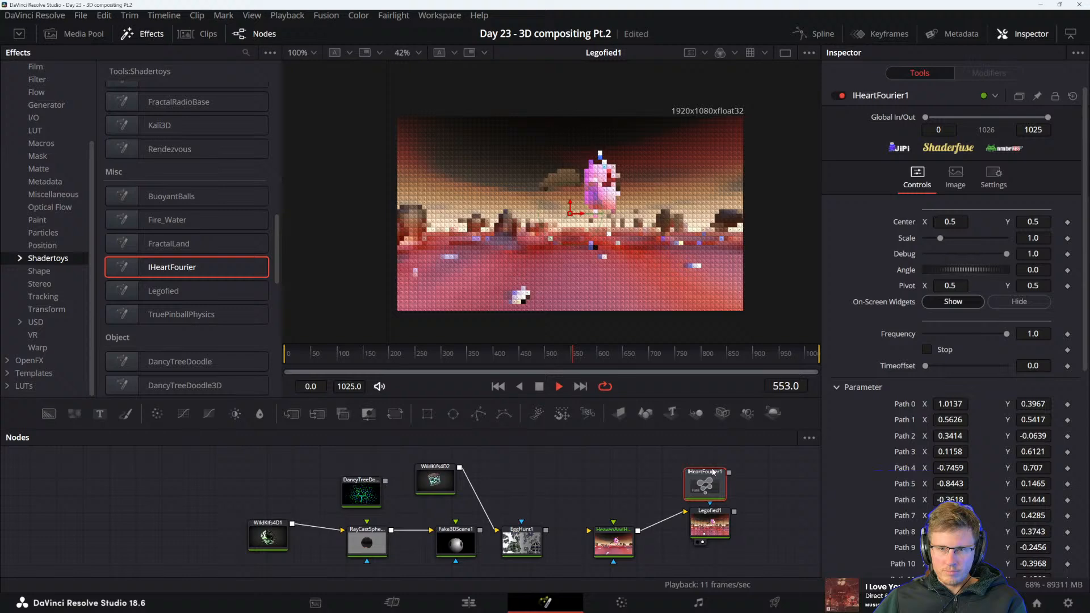
left_click(674, 517)
key("1")
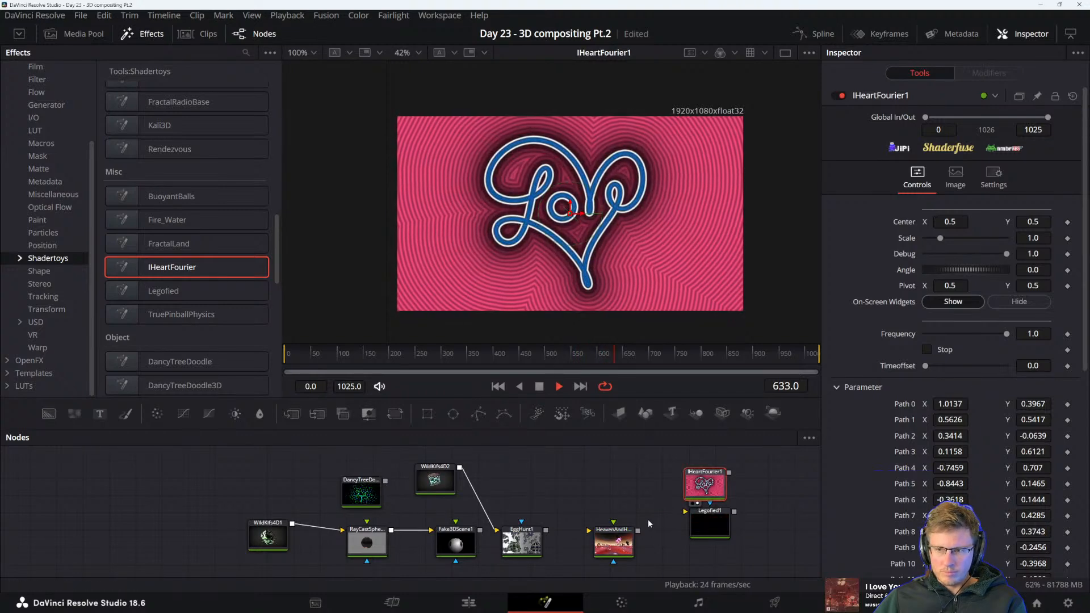
Look through IHeartFourier1's path and line color parameters
scroll(875, 482, "down", 5)
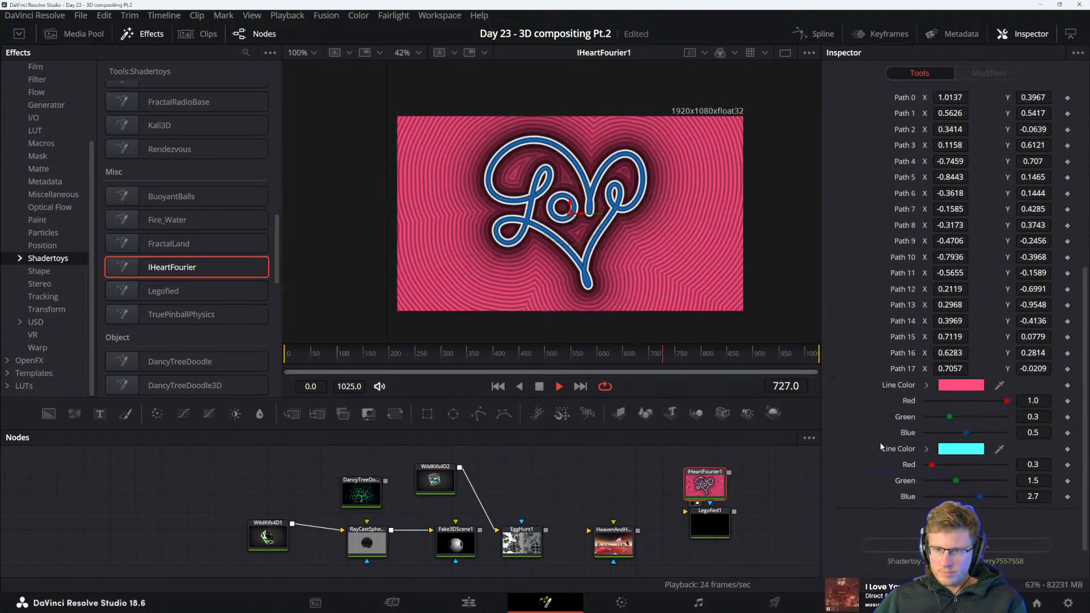
scroll(881, 443, "up", 5)
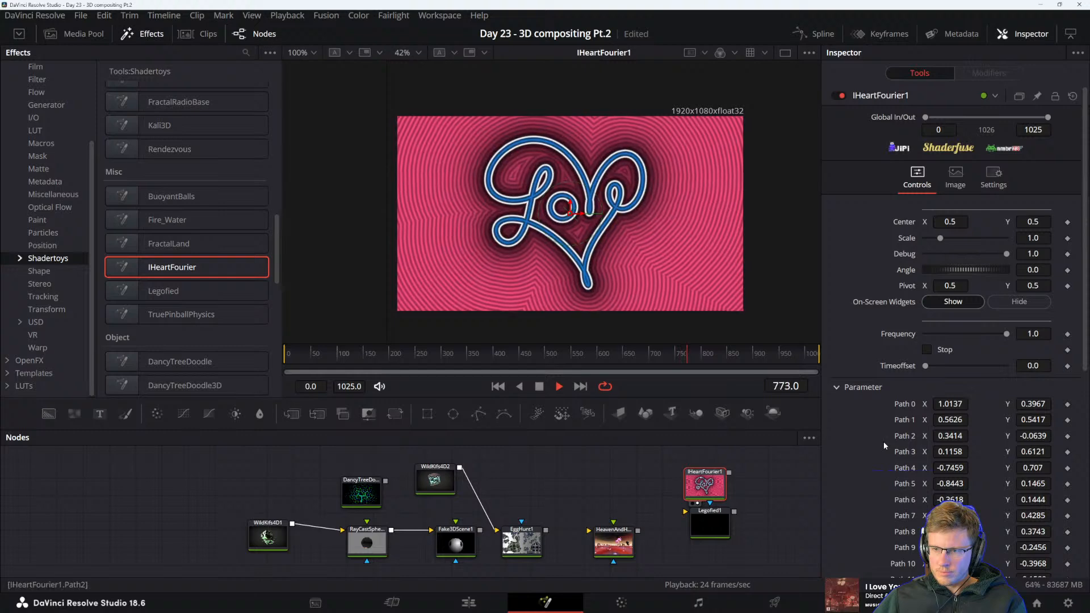
scroll(884, 441, "down", 6)
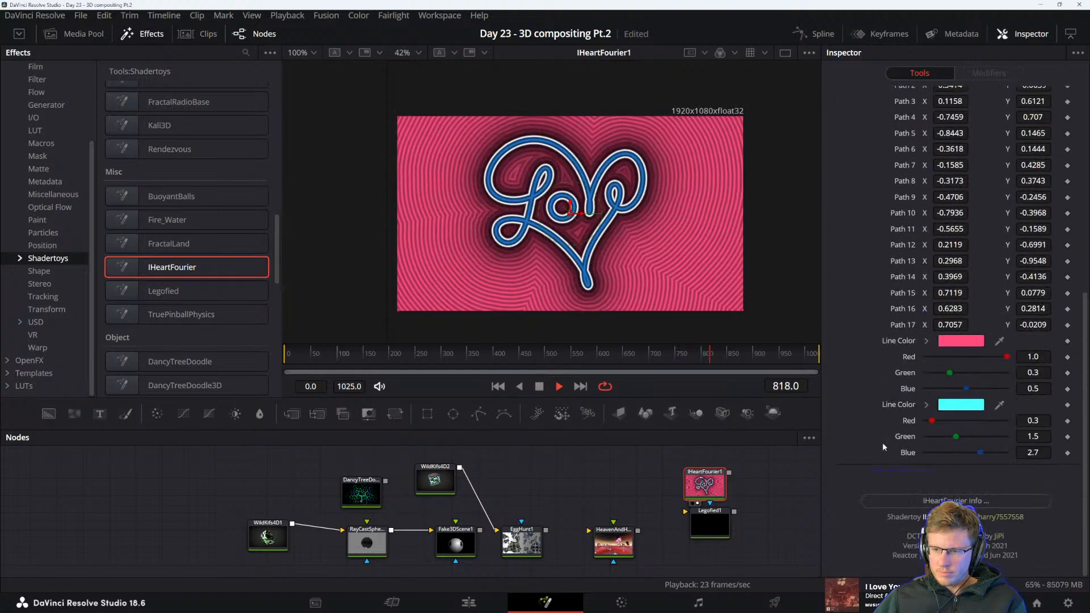
Add a FractalLand node above HeavenAndHell1 and preview it, then space the two nodes apart and display HeavenAndHell1
scroll(872, 420, "up", 4)
scroll(873, 419, "up", 2)
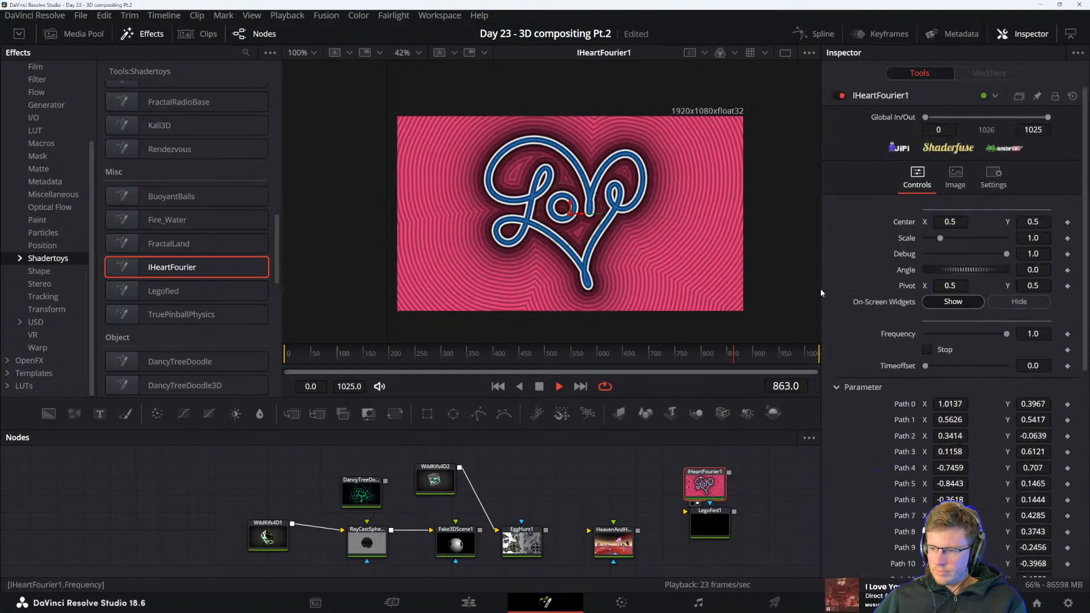
left_click_drag(196, 253, 654, 481)
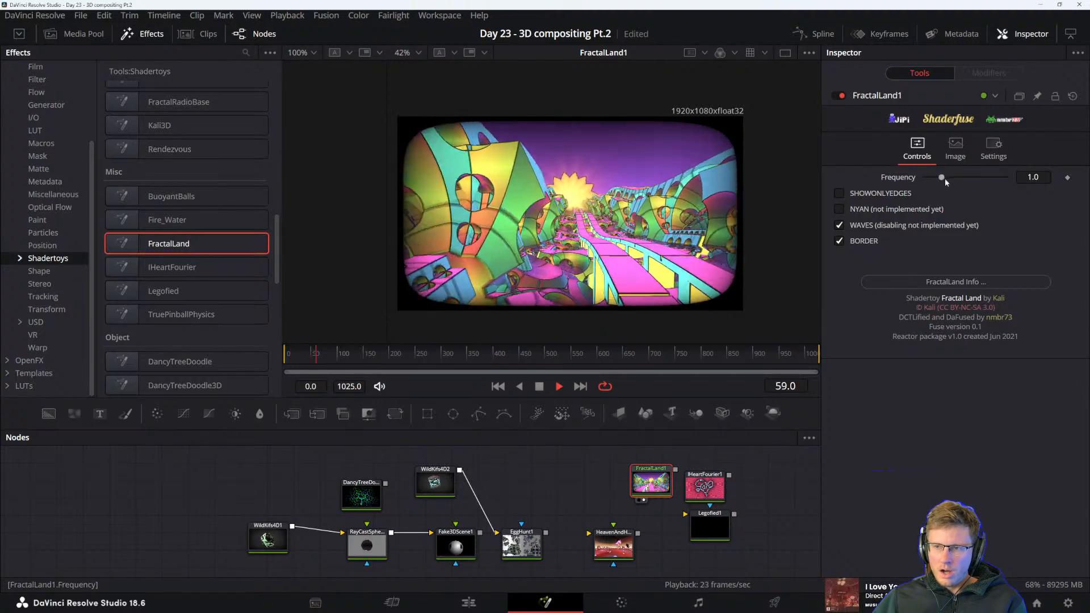
left_click_drag(651, 480, 644, 552)
key("2")
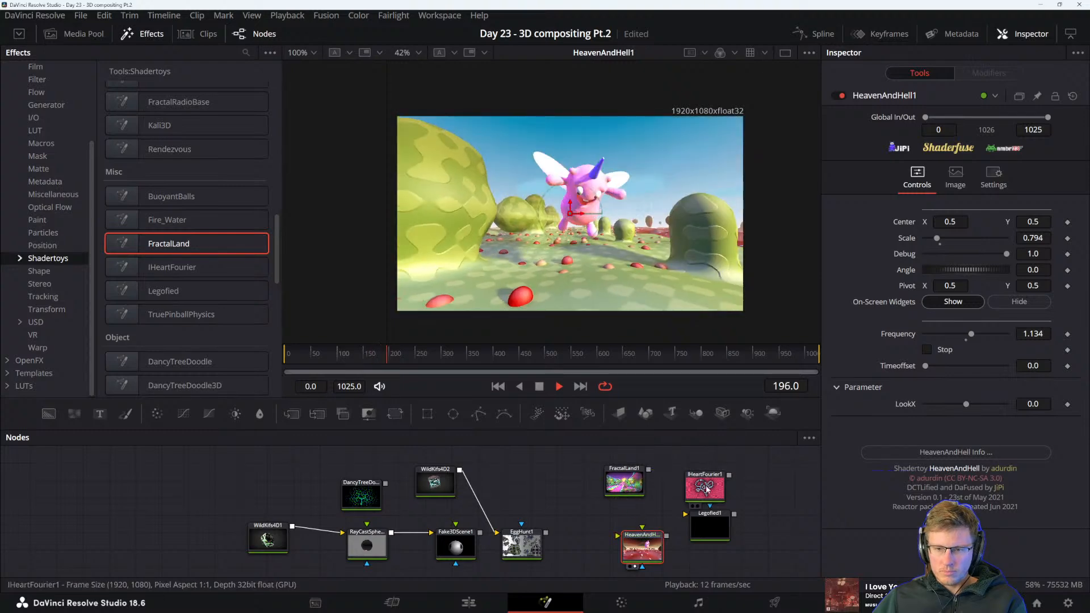
Feed FractalLand1 into Legofied1, place Legofied1 beside it with IHeartFourier1 moved aside, and compare both nodes in the viewer
left_click(708, 533)
key("2")
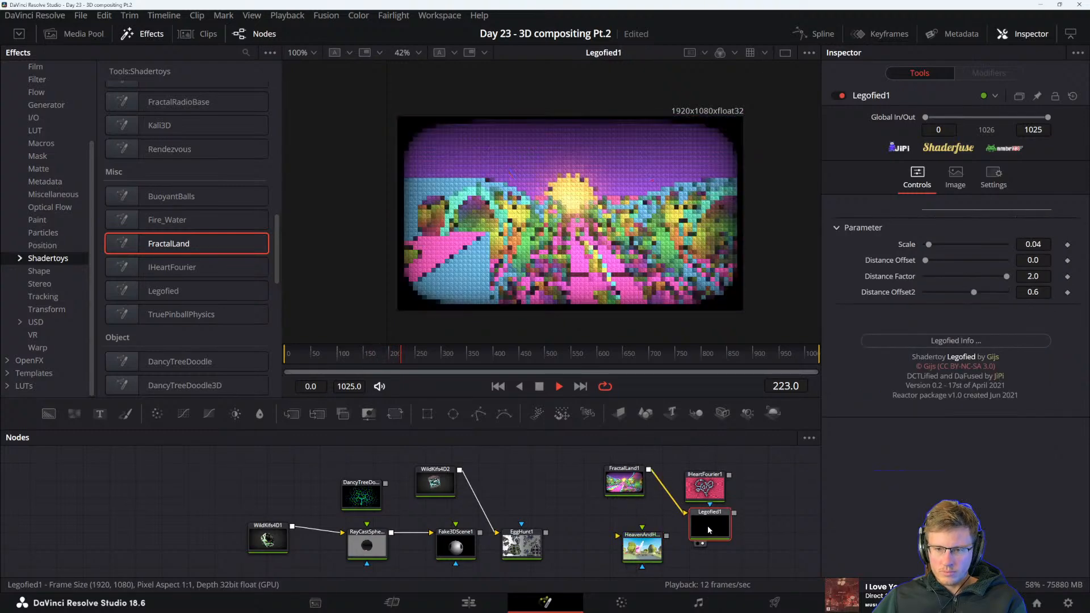
left_click_drag(705, 489, 776, 471)
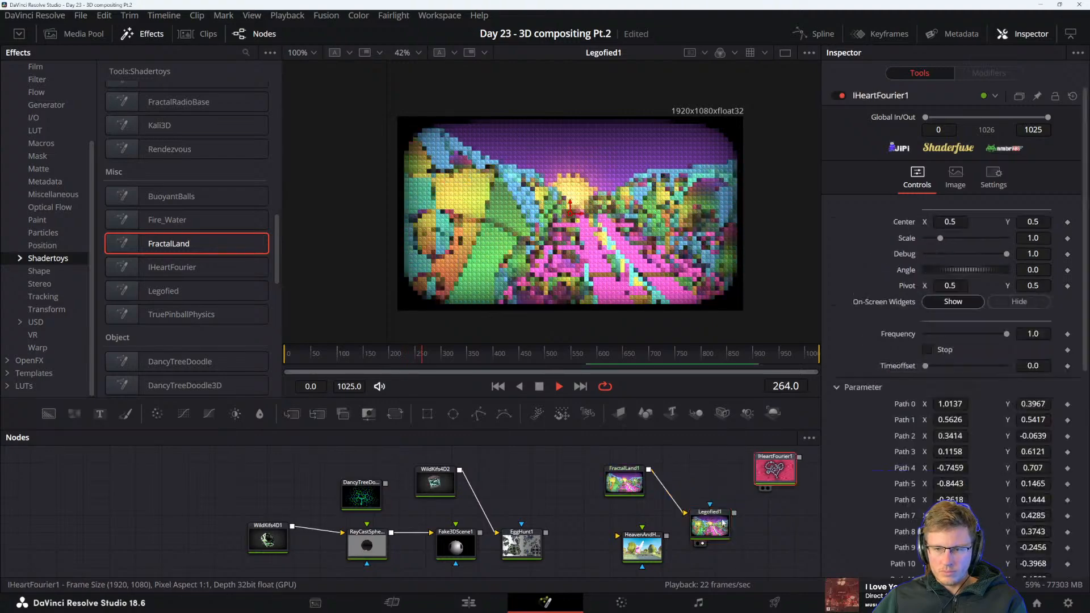
left_click_drag(708, 532, 693, 486)
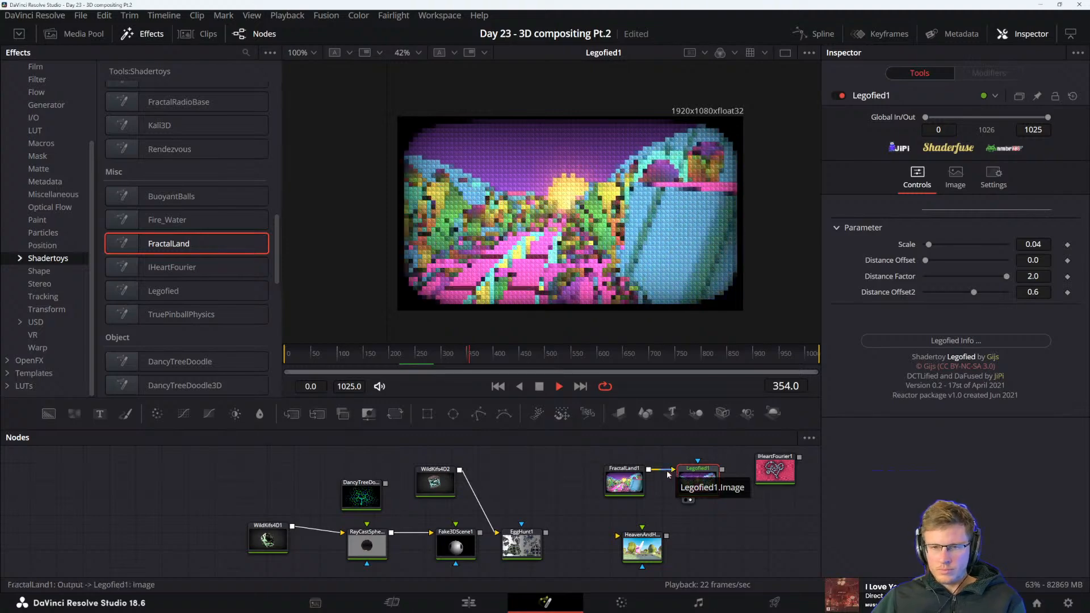
left_click(630, 481)
key("2")
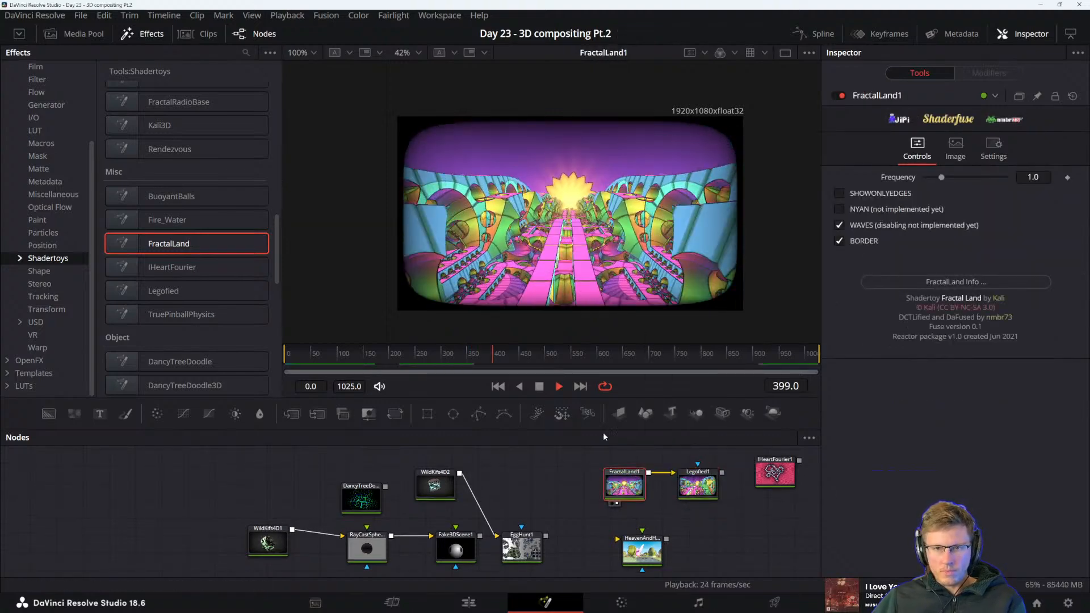
Add a Fire_Water node beside FractalLand1, display it and enable its Multipoint option
scroll(227, 272, "up", 2)
left_click_drag(182, 291, 568, 472)
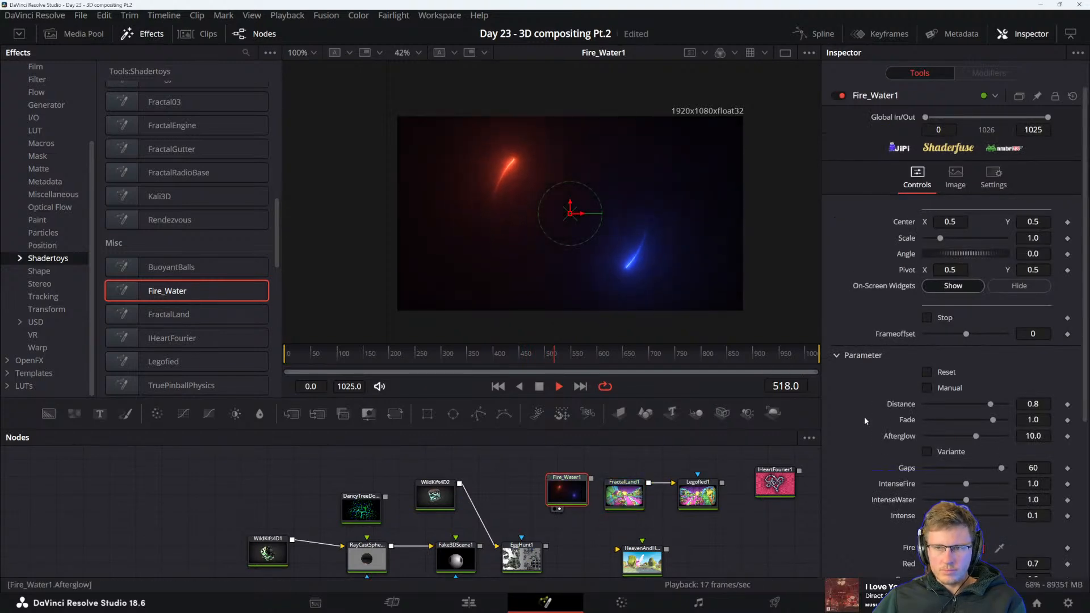
scroll(874, 364, "down", 5)
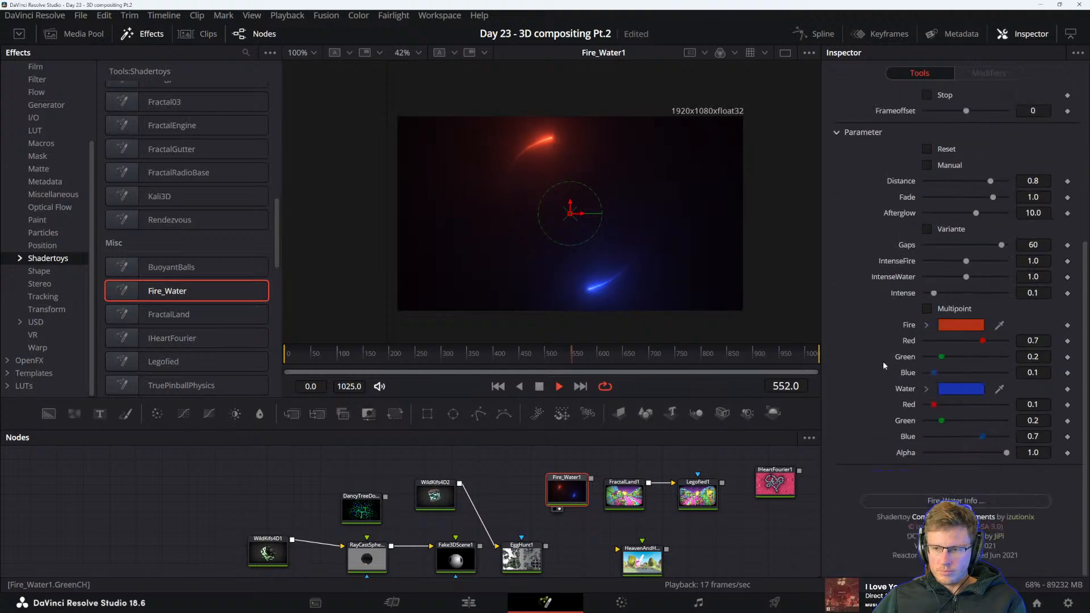
scroll(891, 375, "up", 2)
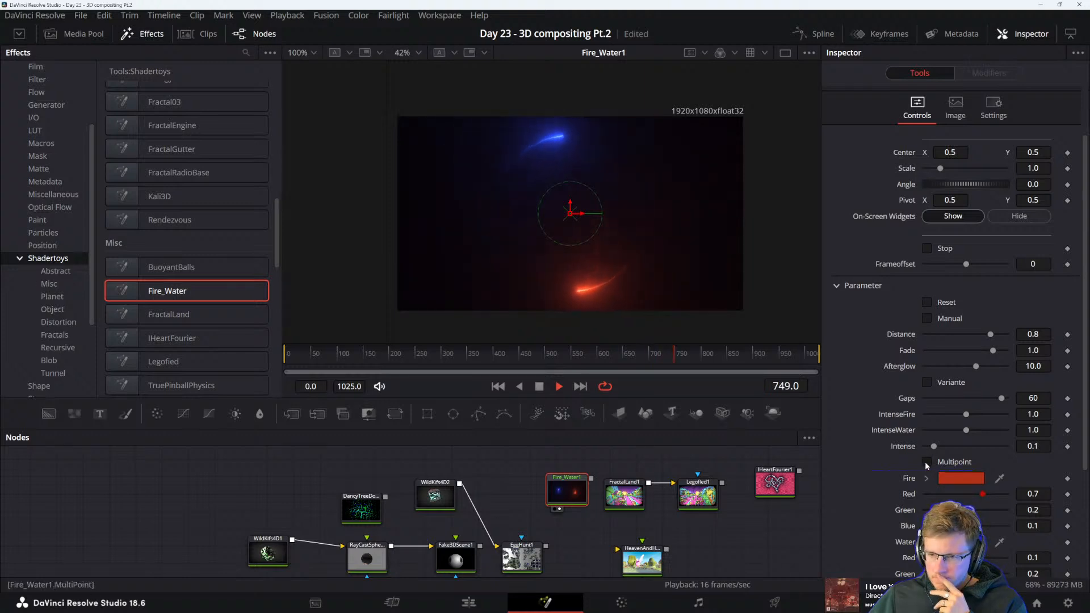
left_click(927, 463)
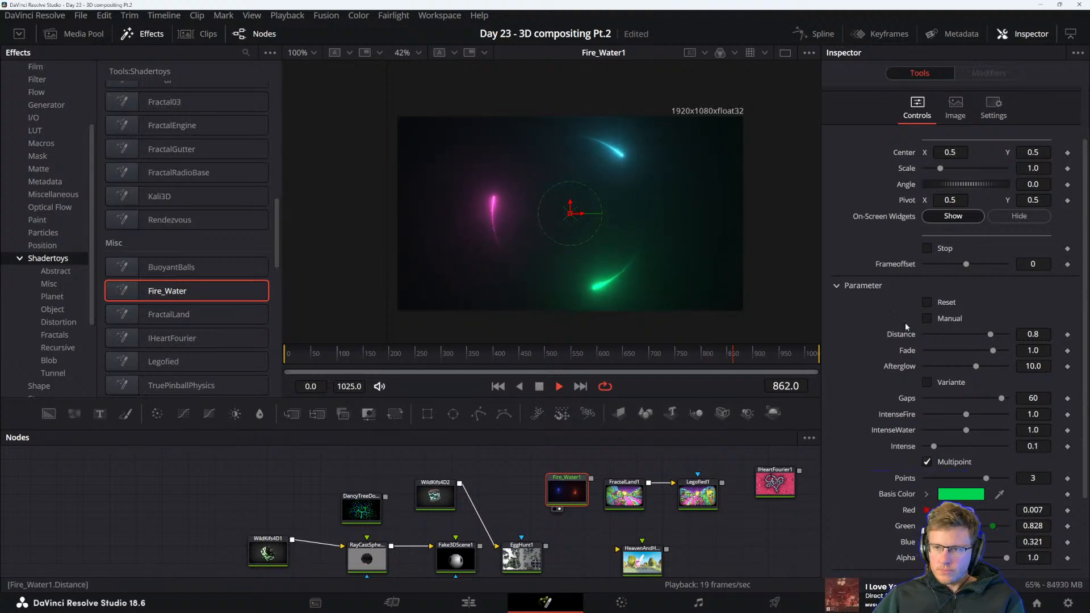
Set Fire_Water1's Afterglow to 16, IntenseFire and IntenseWater to 2, Intense to 1 and Distance to 0.472
scroll(881, 308, "up", 2)
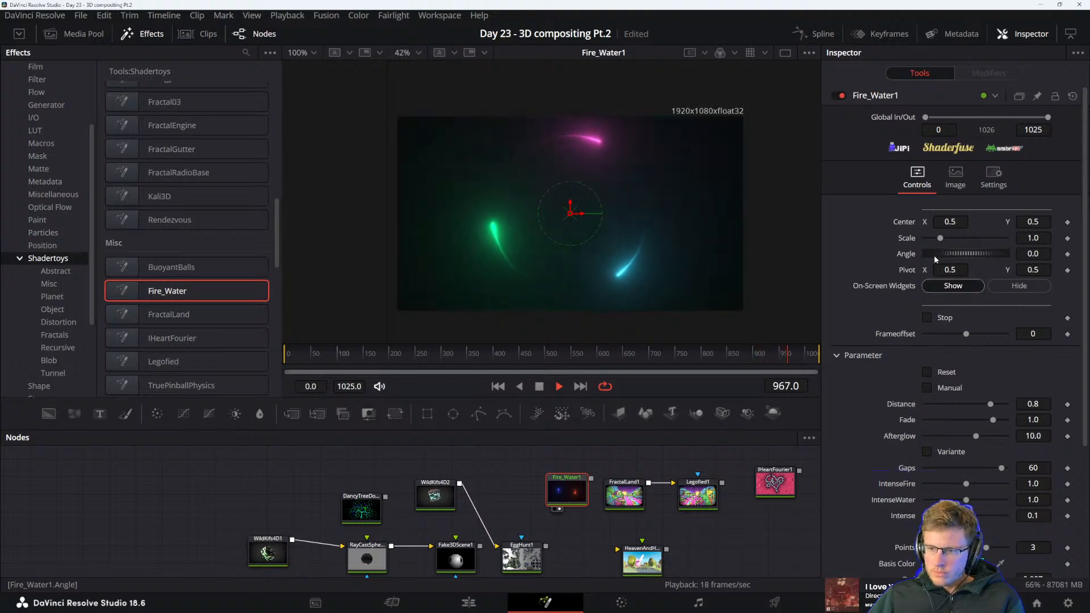
scroll(895, 407, "down", 4)
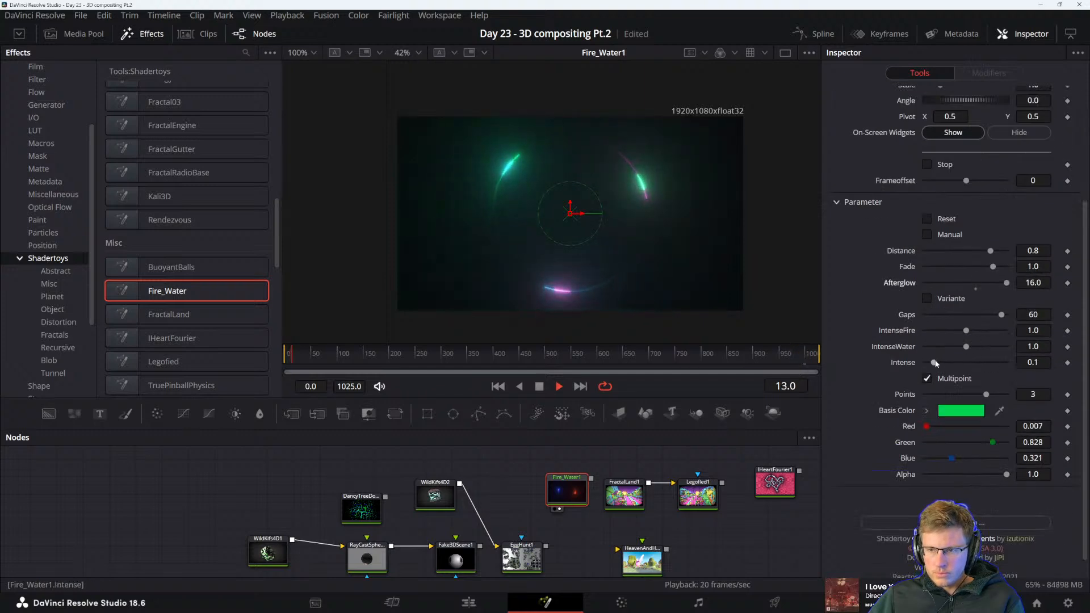
left_click_drag(935, 364, 956, 378)
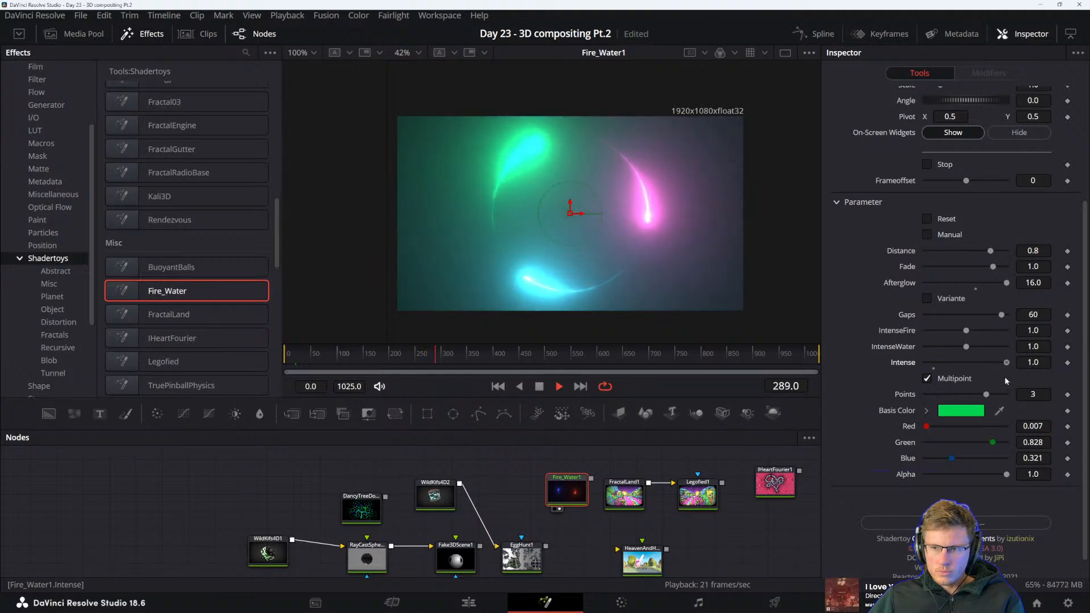
left_click_drag(1006, 378, 915, 381)
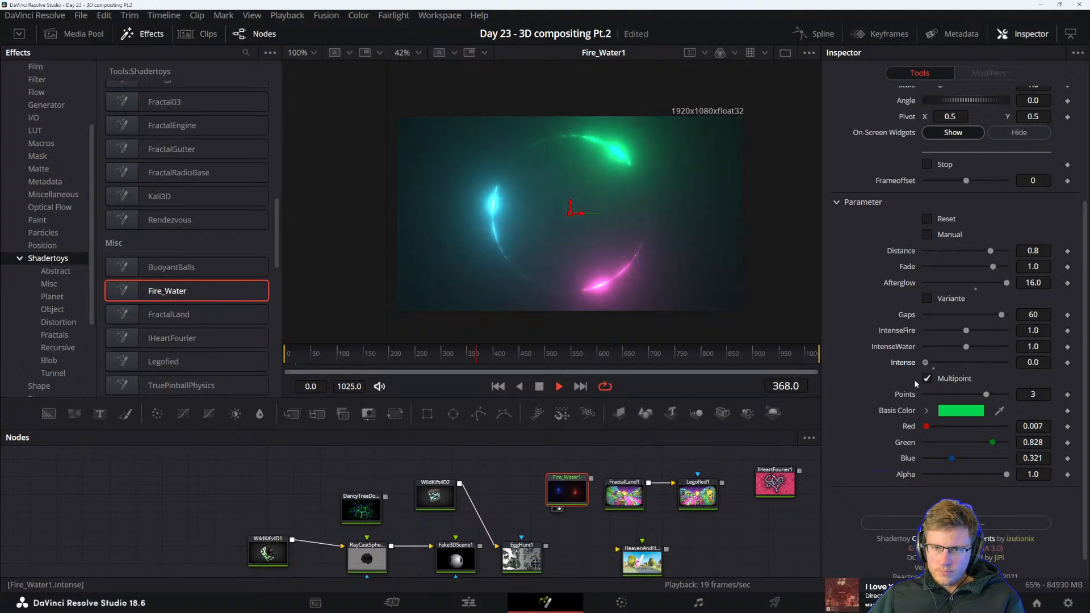
left_click_drag(1056, 383, 955, 382)
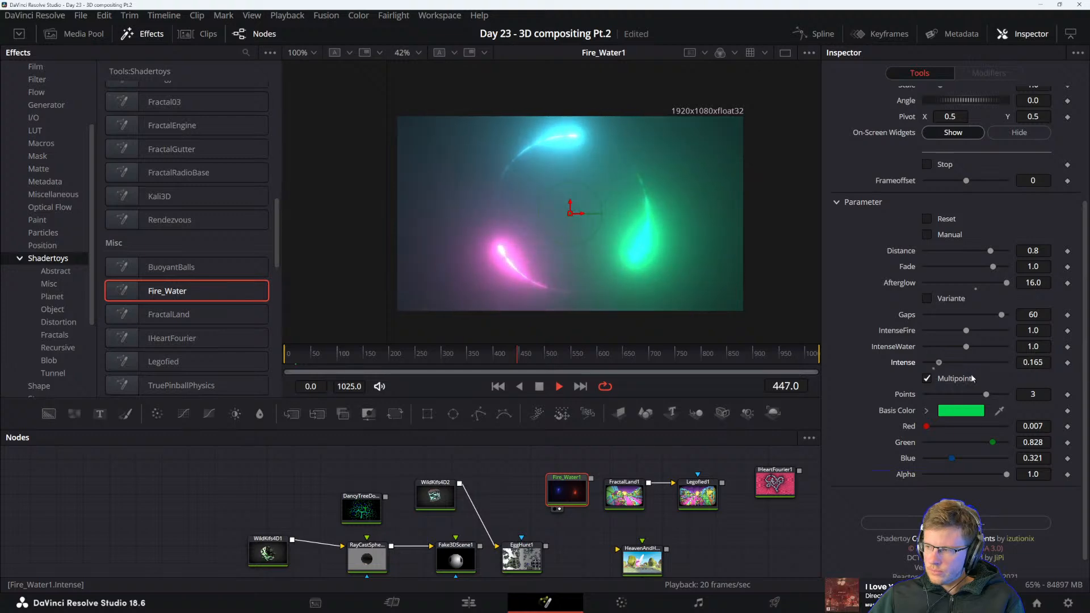
left_click_drag(1011, 377, 999, 379)
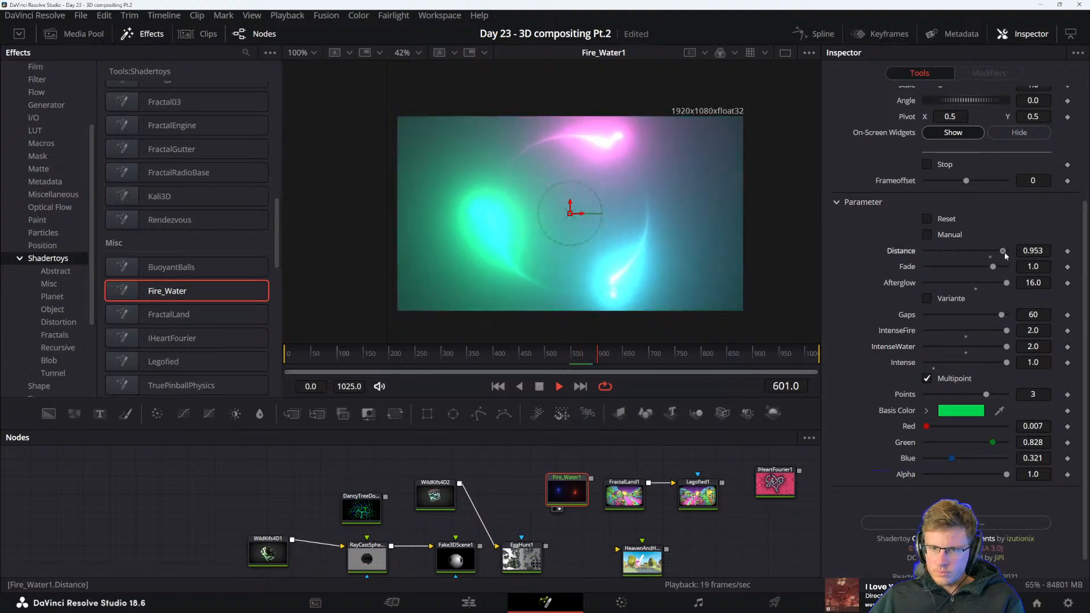
left_click_drag(1010, 252, 1000, 256)
left_click_drag(972, 257, 963, 281)
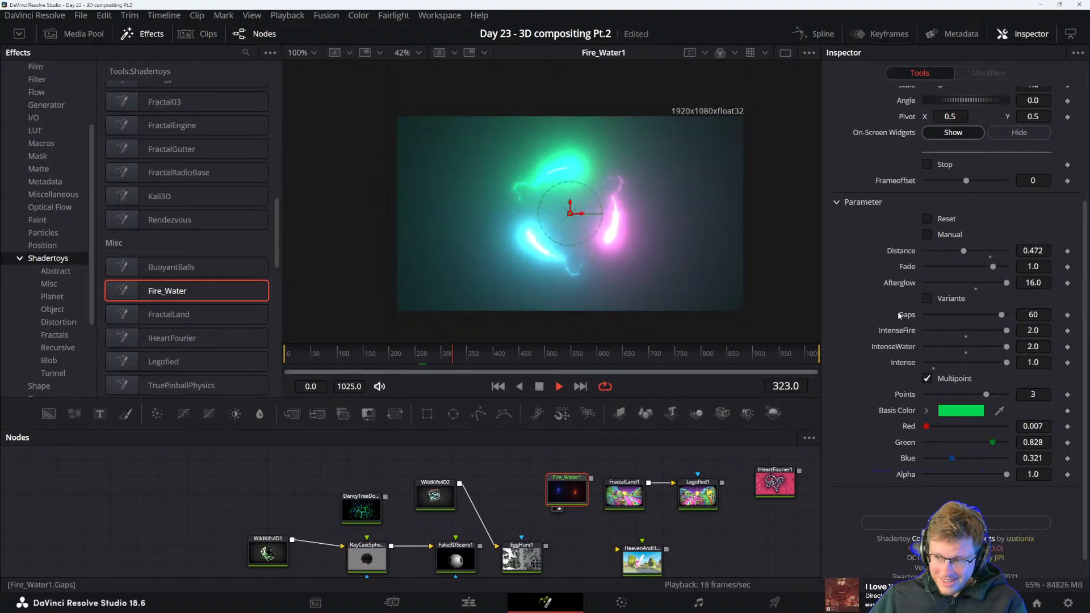
Switch to the DaVinci Resolve reference manual in Acrobat and read the section on the Merge3D node
key("alt+Tab")
key("alt+Tab")
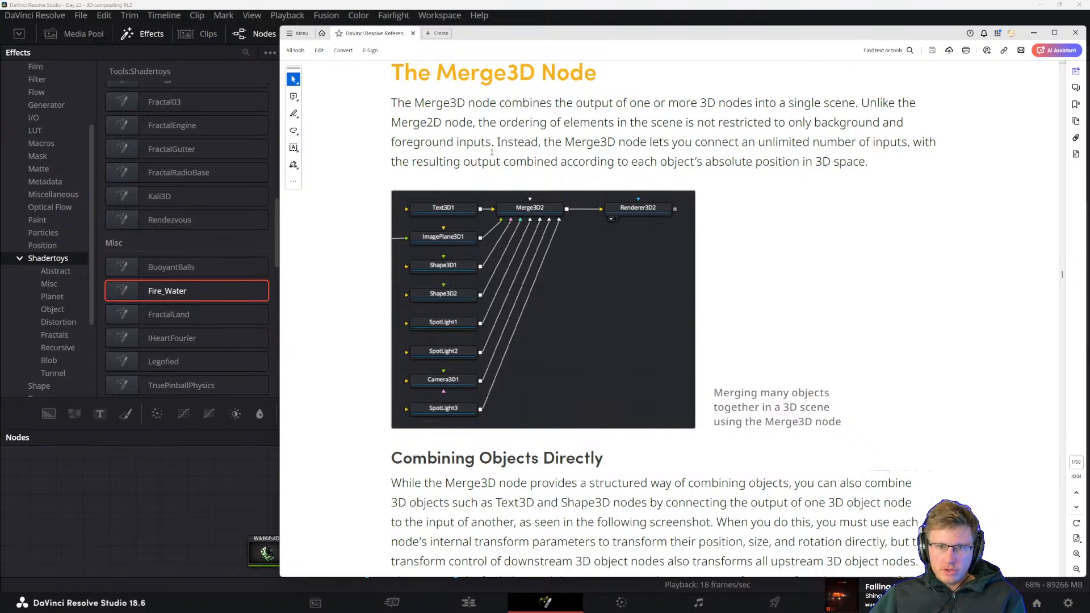
left_click_drag(493, 147, 478, 122)
left_click(586, 142)
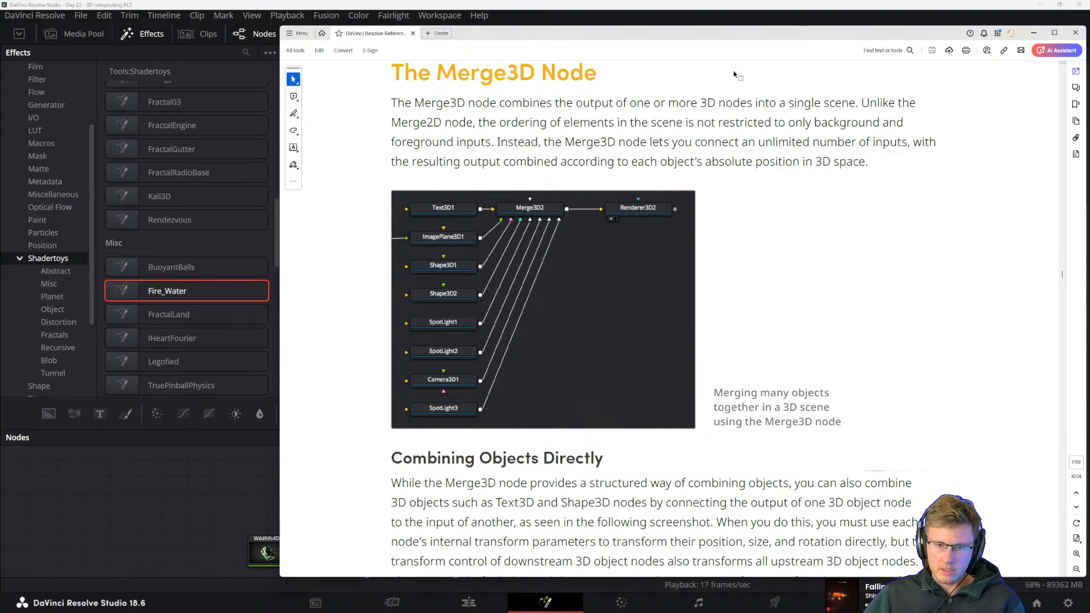
left_click_drag(587, 142, 724, 144)
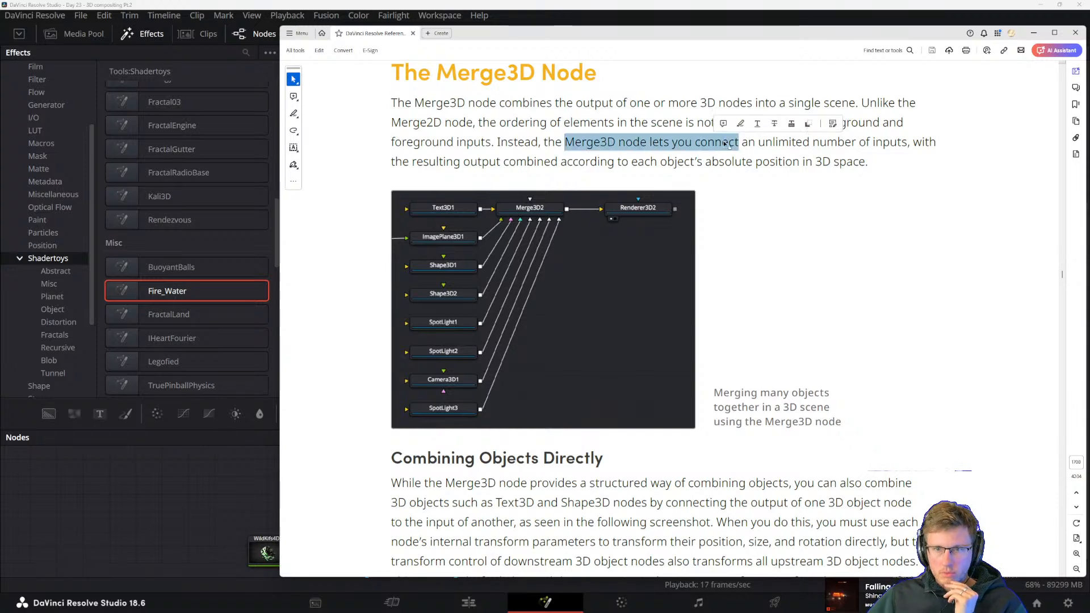
left_click(801, 161)
Read the manual's Combining Objects Directly section, including the illustration of two connected Shape3D nodes
scroll(684, 250, "down", 2)
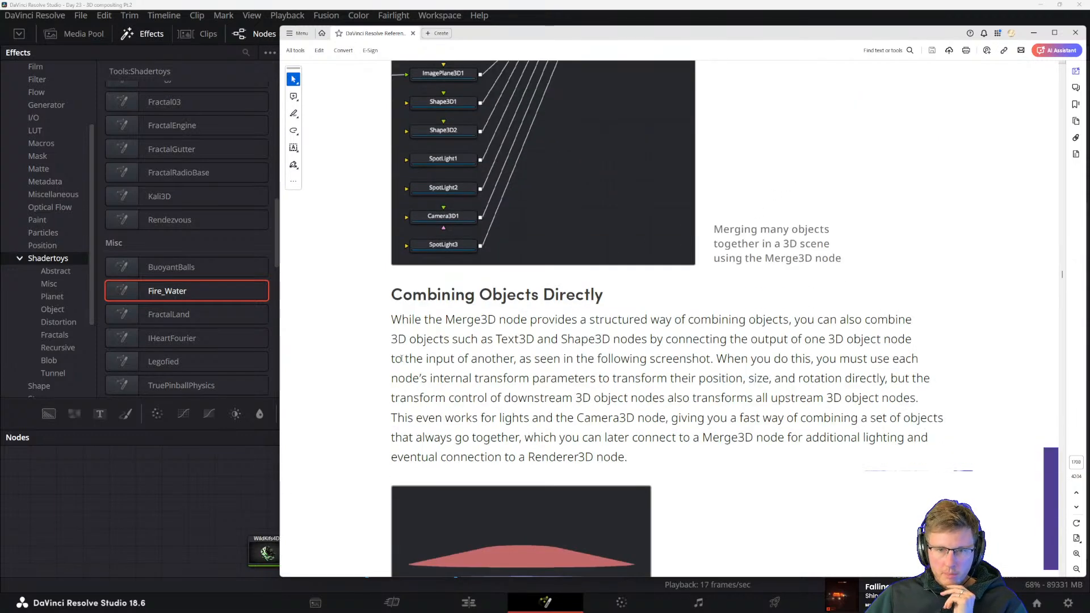
scroll(401, 359, "down", 2)
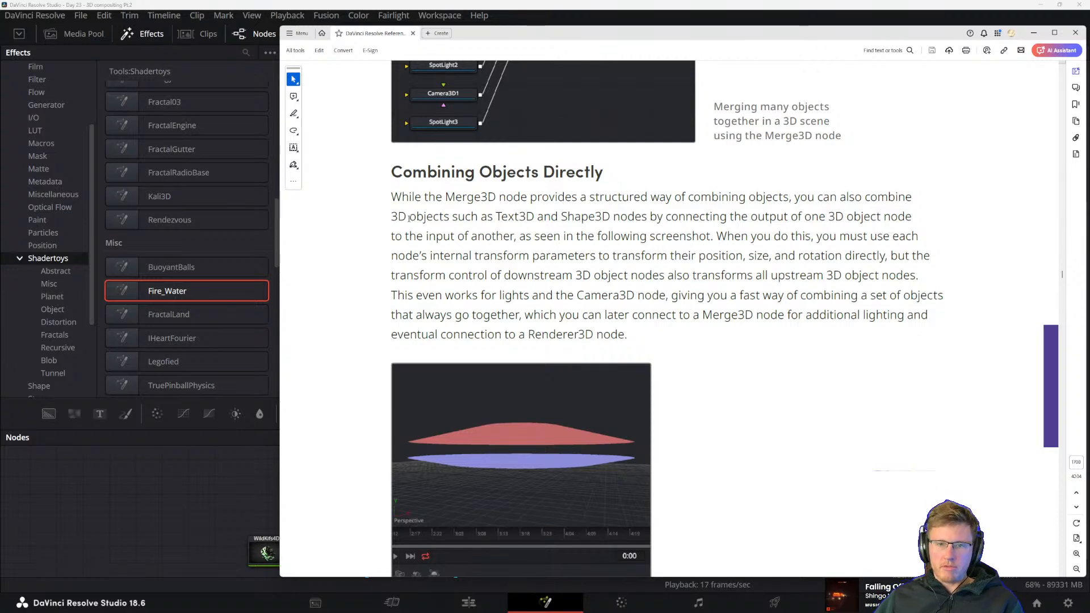
left_click_drag(561, 217, 798, 215)
left_click(746, 256)
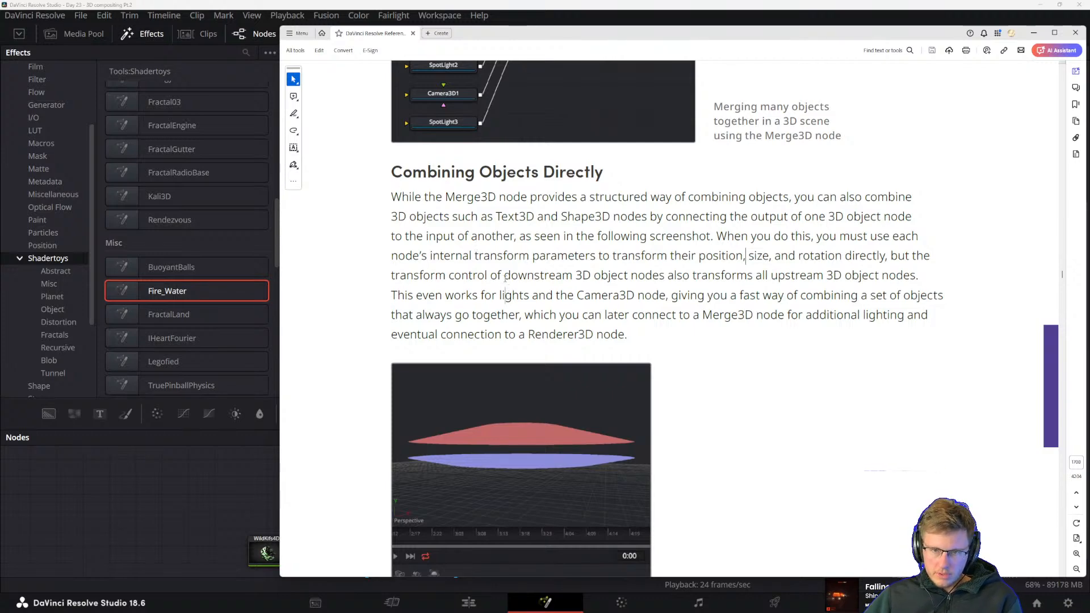
left_click_drag(632, 275, 752, 275)
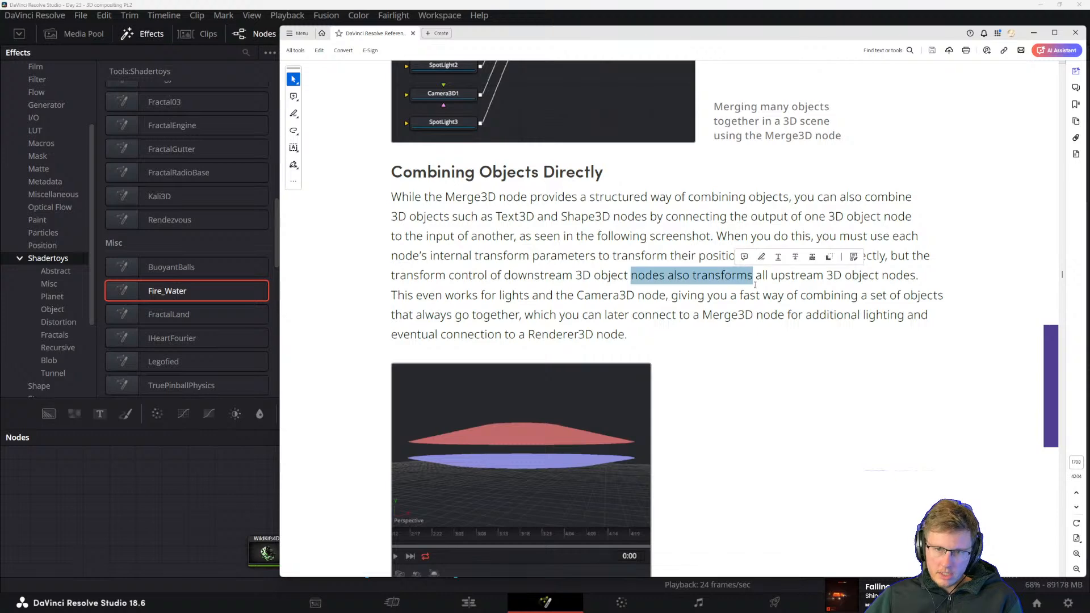
left_click(696, 295)
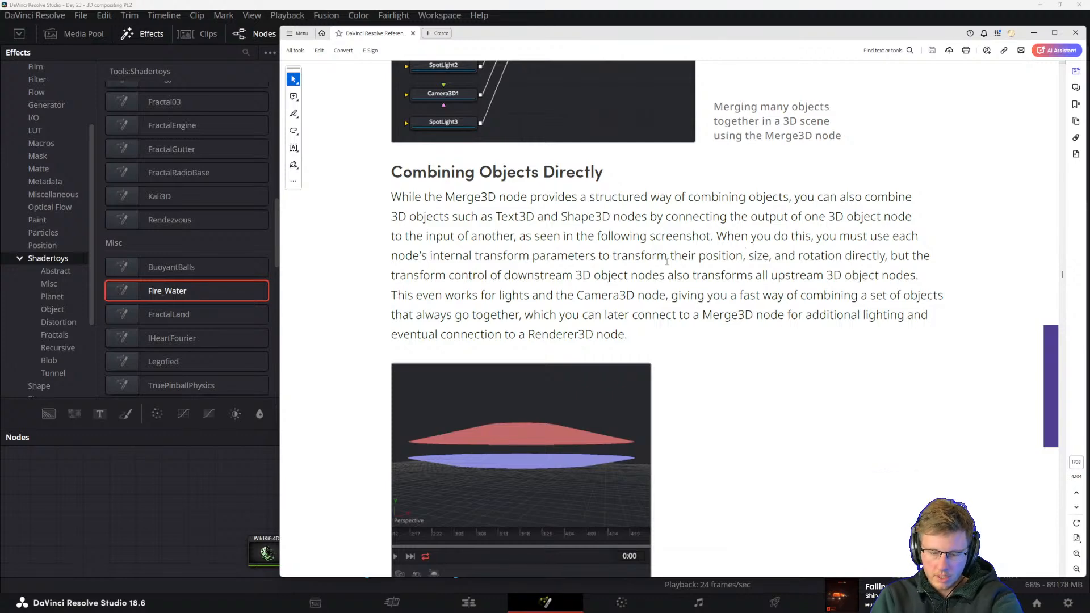
scroll(667, 261, "down", 1)
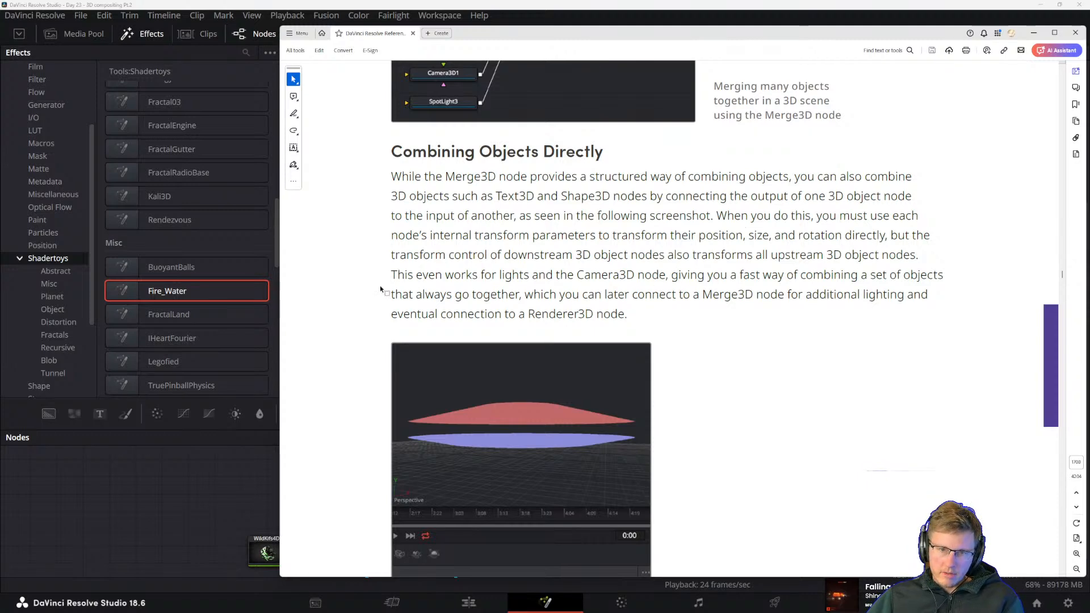
mouse_move(394, 293)
left_mouse_down()
mouse_move(584, 283)
mouse_move(728, 294)
mouse_move(446, 274)
left_mouse_up()
left_click(591, 296)
left_click(611, 314)
left_click(666, 216)
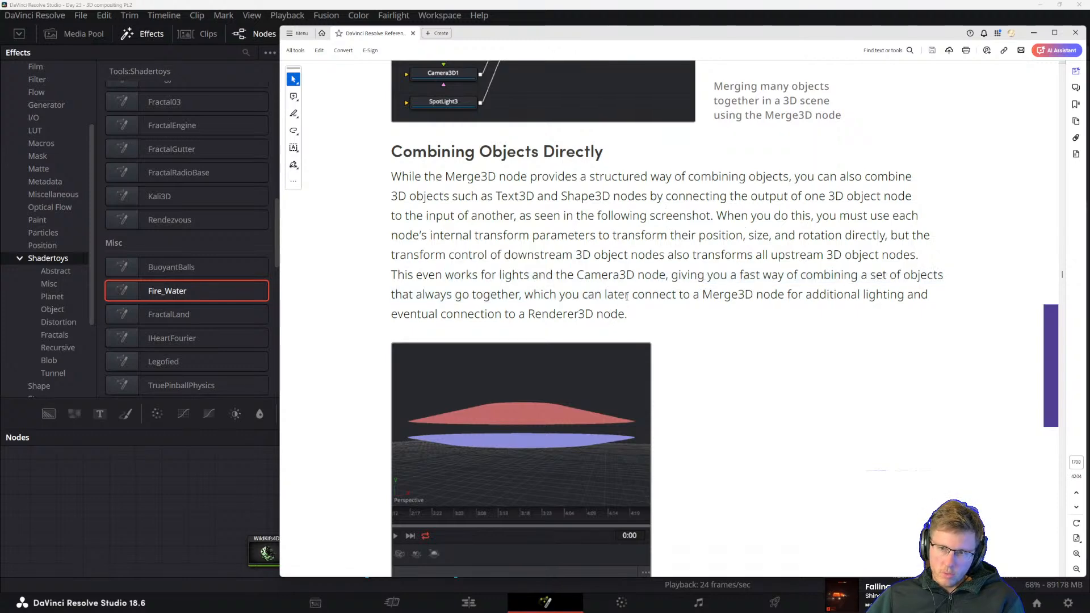
left_click_drag(391, 314, 594, 314)
left_click(458, 280)
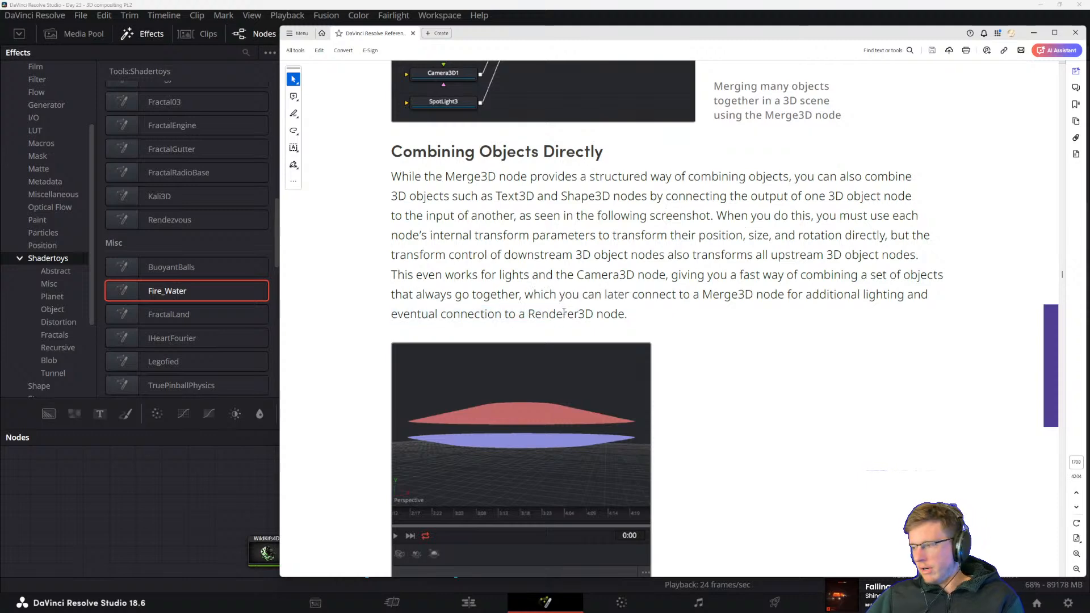
scroll(539, 298, "down", 2)
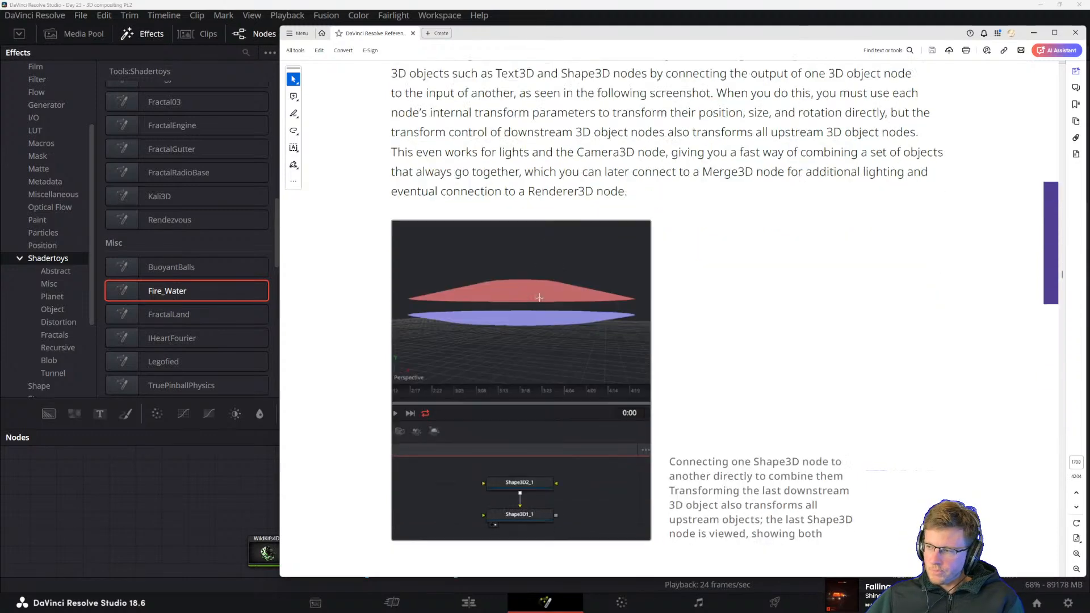
Read the manual's section on combining multiple Merge3D nodes and continue to the one on lighting them
scroll(540, 297, "down", 8)
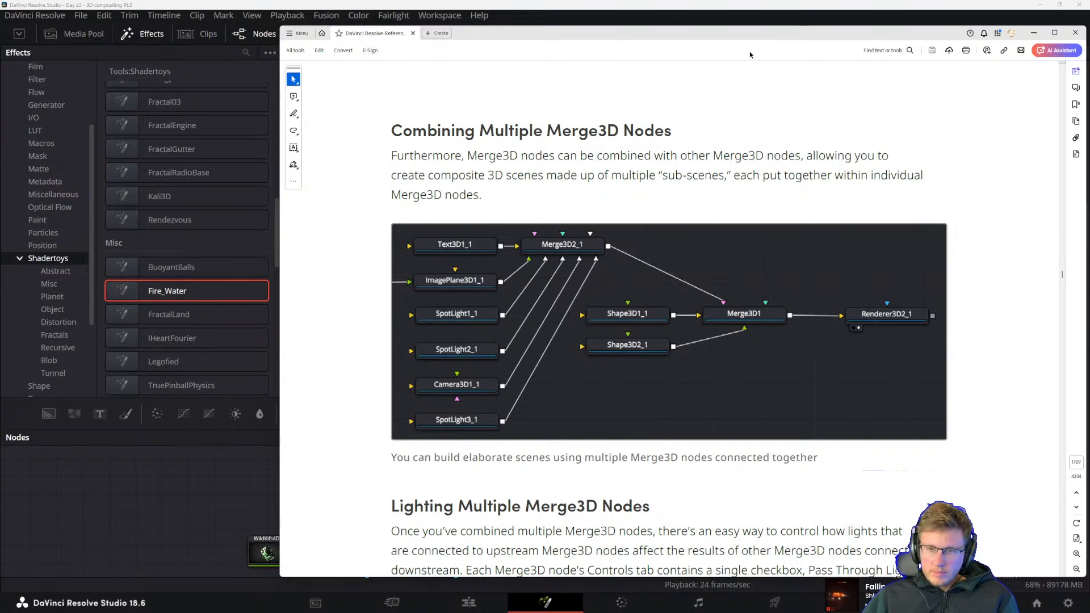
left_click_drag(734, 176, 863, 178)
left_click(767, 178)
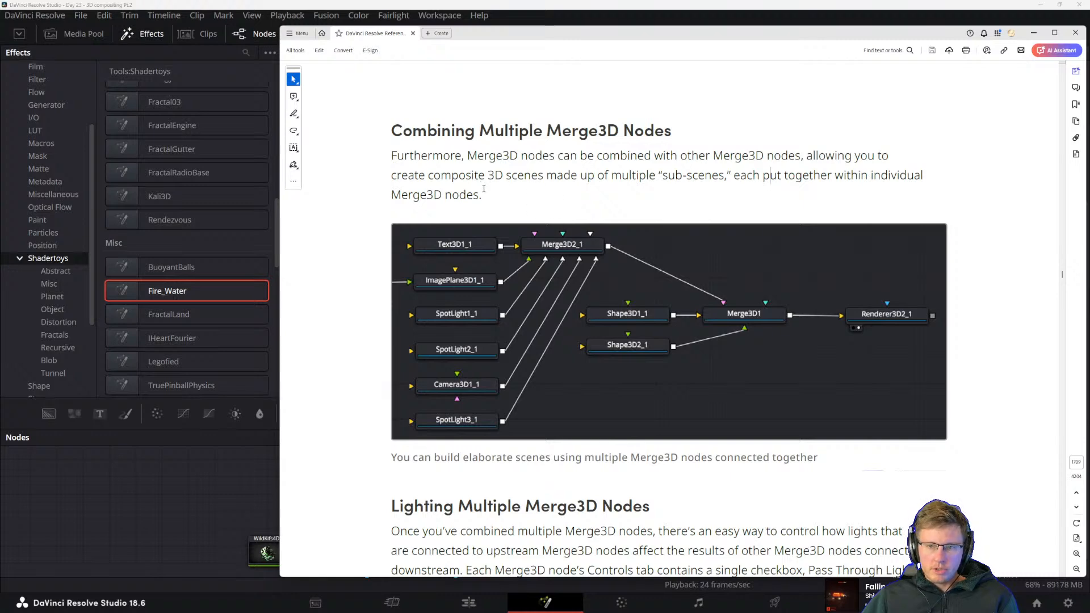
left_click(432, 155)
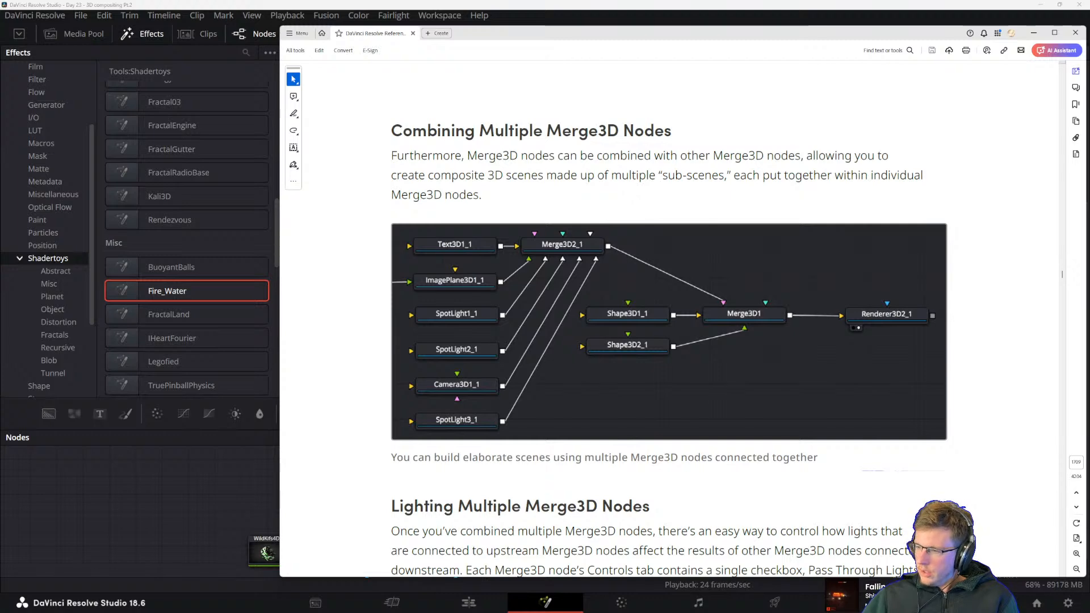
scroll(634, 279, "down", 2)
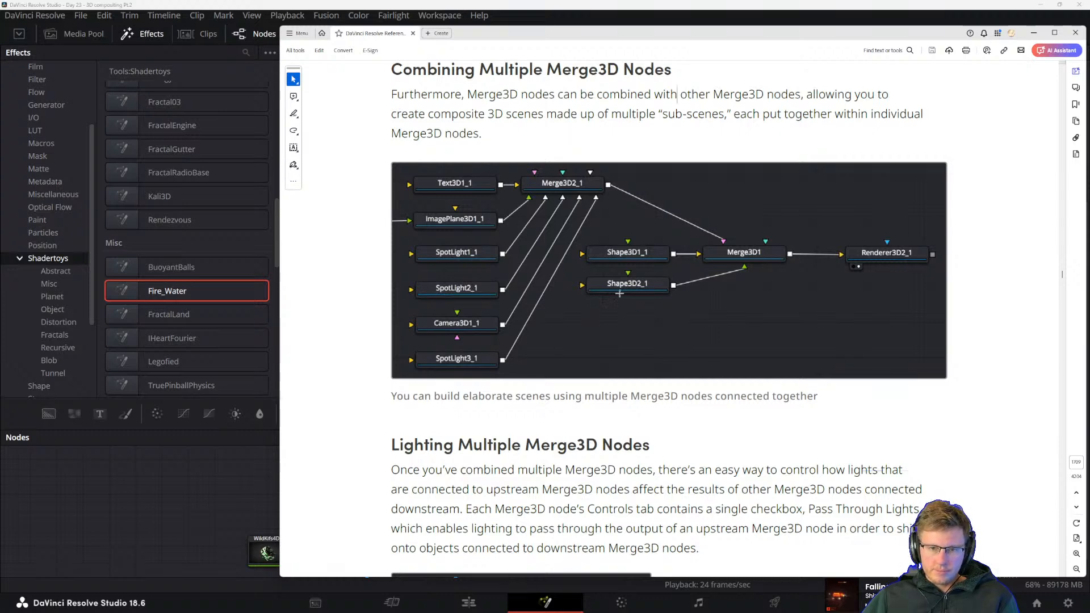
scroll(607, 268, "down", 2)
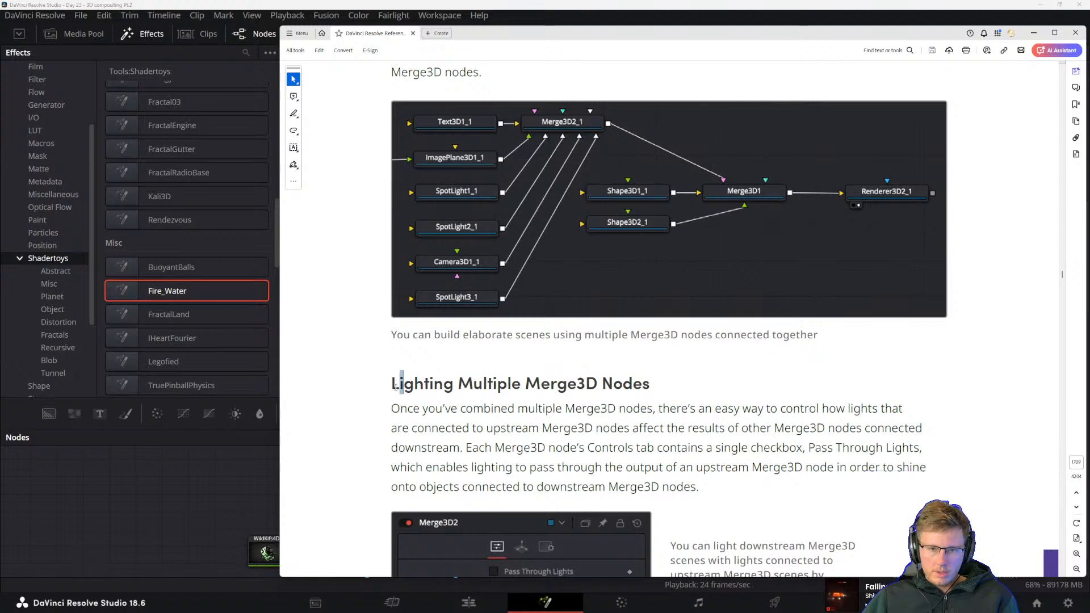
Read the opening paragraph of the manual's Lighting Multiple Merge3D Nodes section
left_click_drag(395, 386, 596, 385)
left_click(596, 385)
scroll(532, 341, "down", 4)
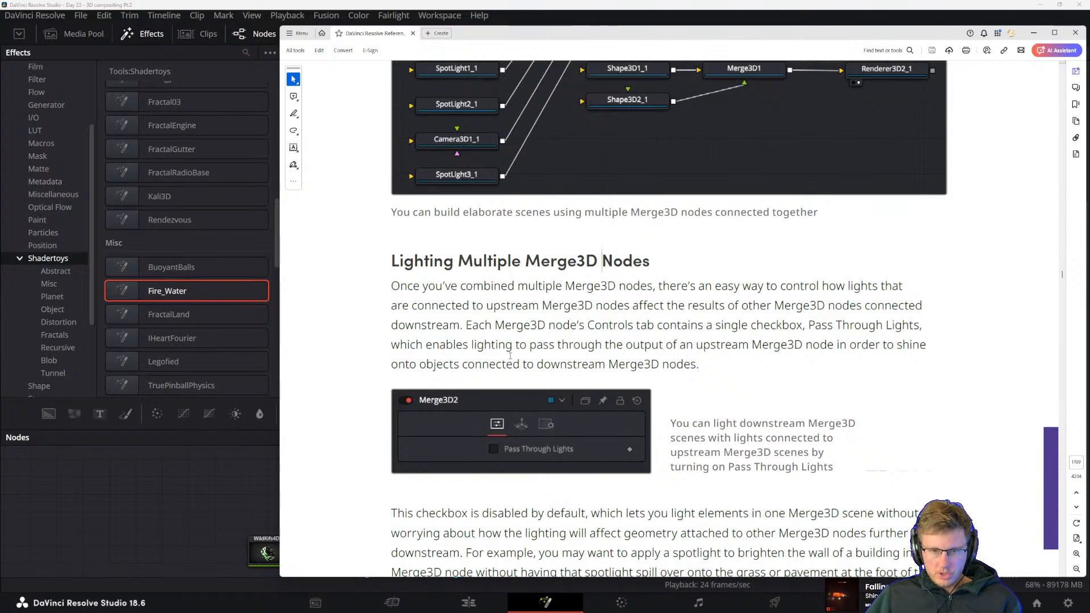
left_click(562, 350)
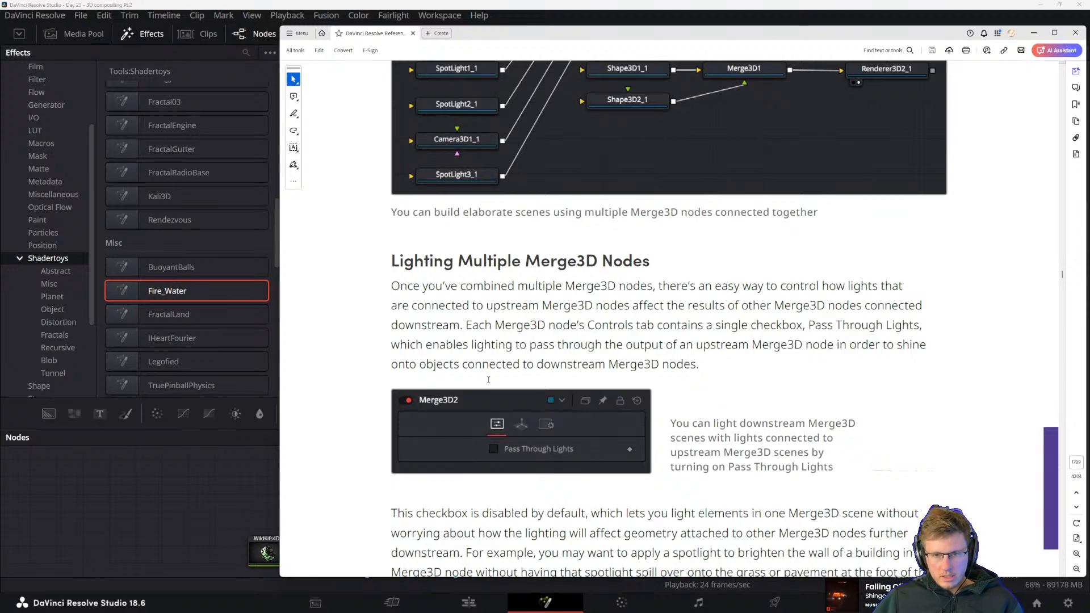
mouse_move(606, 345)
left_mouse_down()
mouse_move(676, 346)
mouse_move(591, 338)
left_mouse_up()
left_click(697, 364)
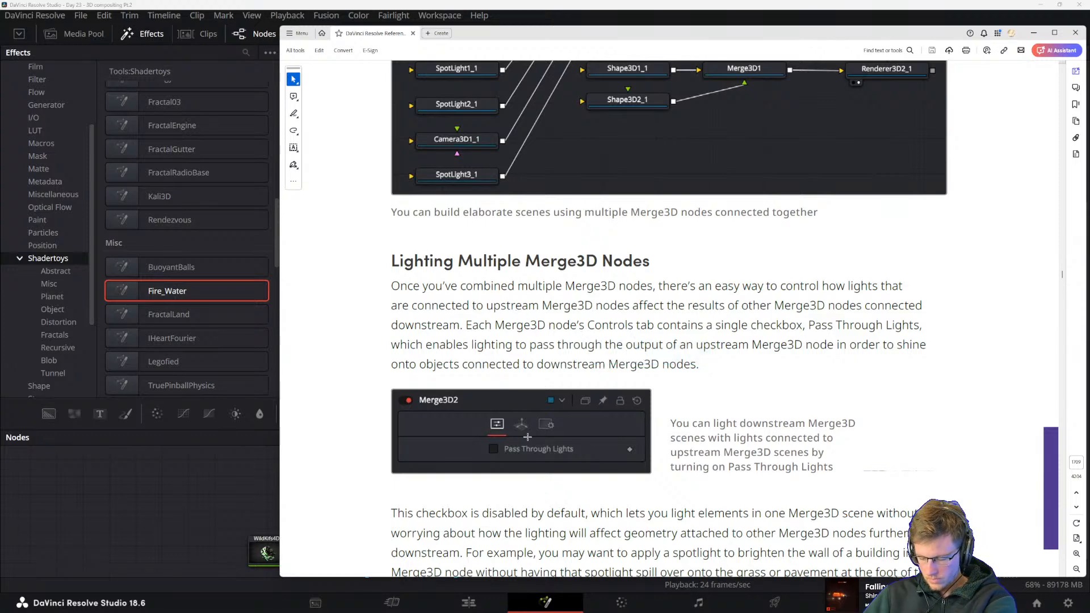
Read the Pass Through Lights explanation with its spotlight example and continue to the images comparing the lighting results
scroll(527, 436, "down", 2)
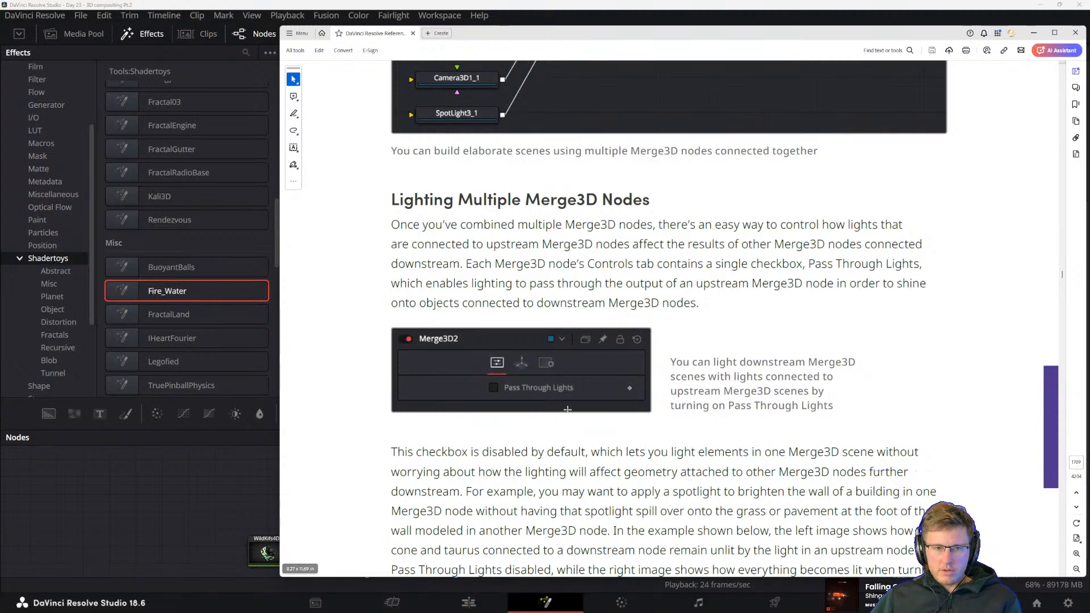
scroll(455, 272, "down", 3)
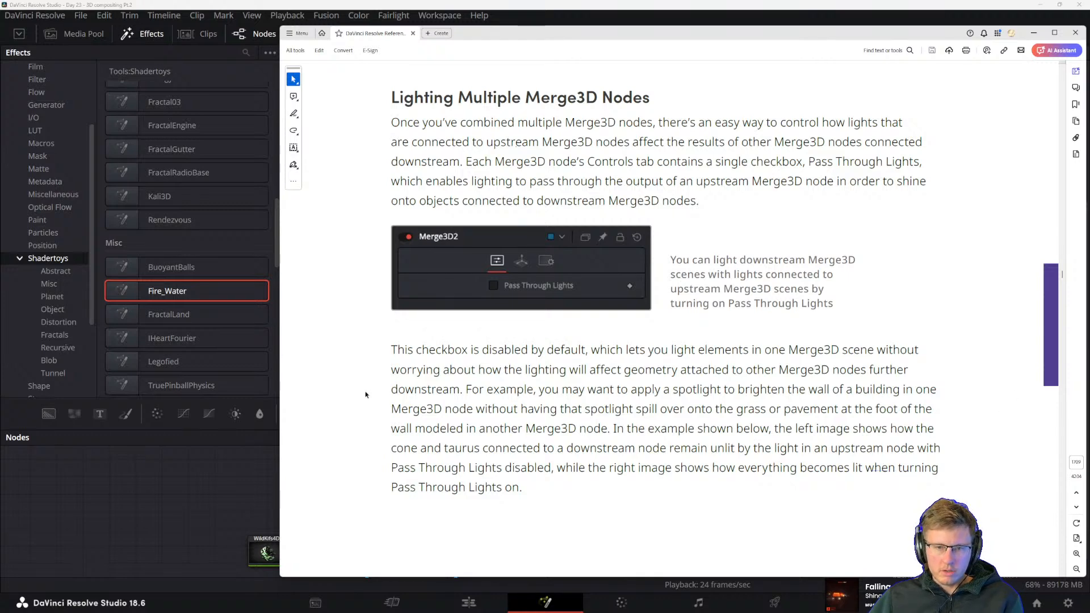
left_click_drag(462, 389, 676, 430)
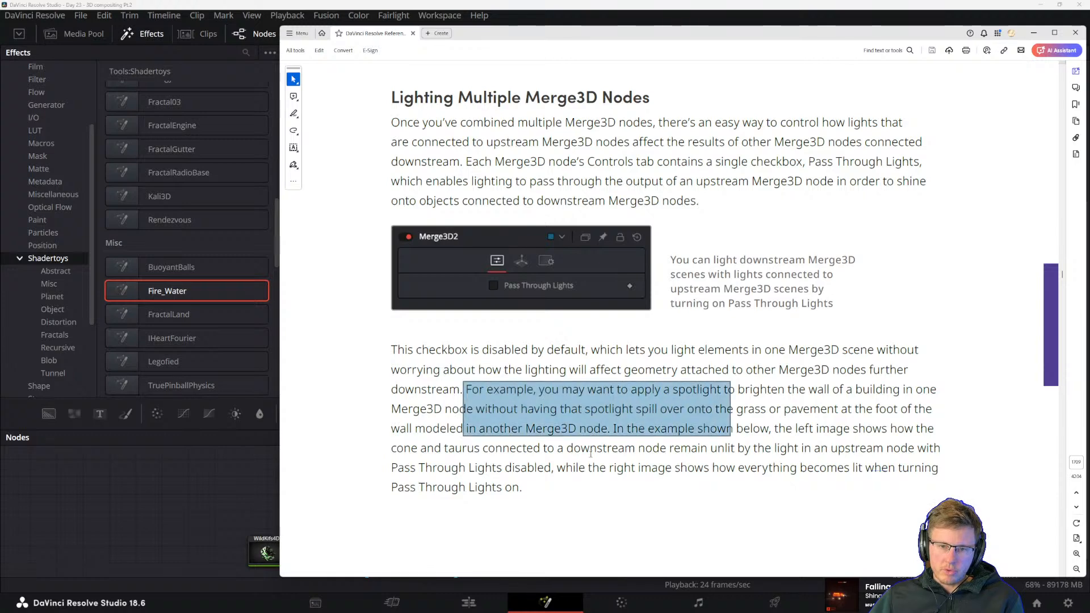
left_click(575, 458)
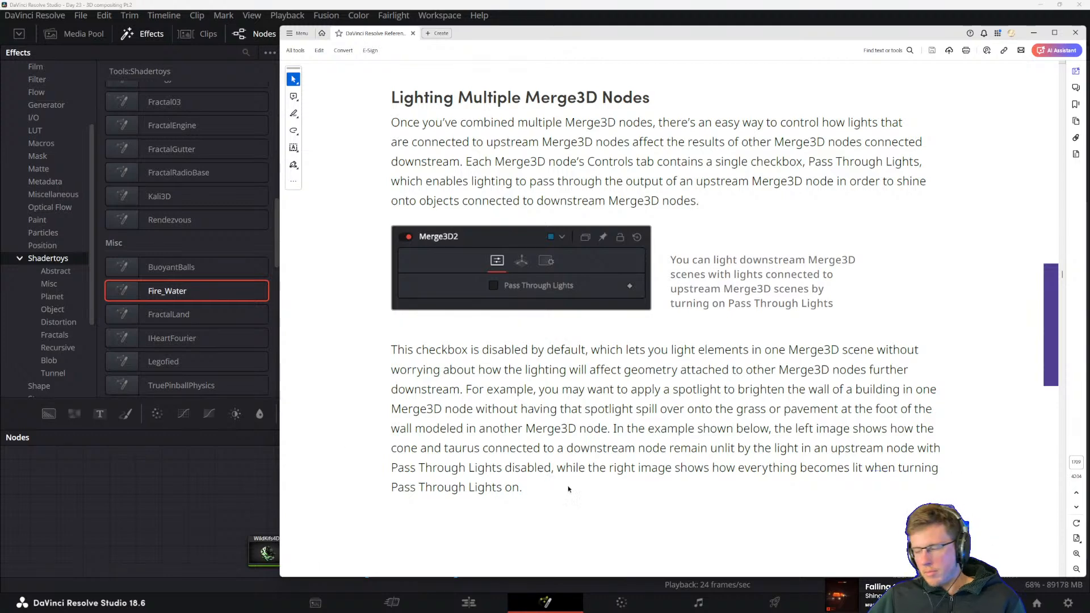
scroll(587, 435, "down", 3)
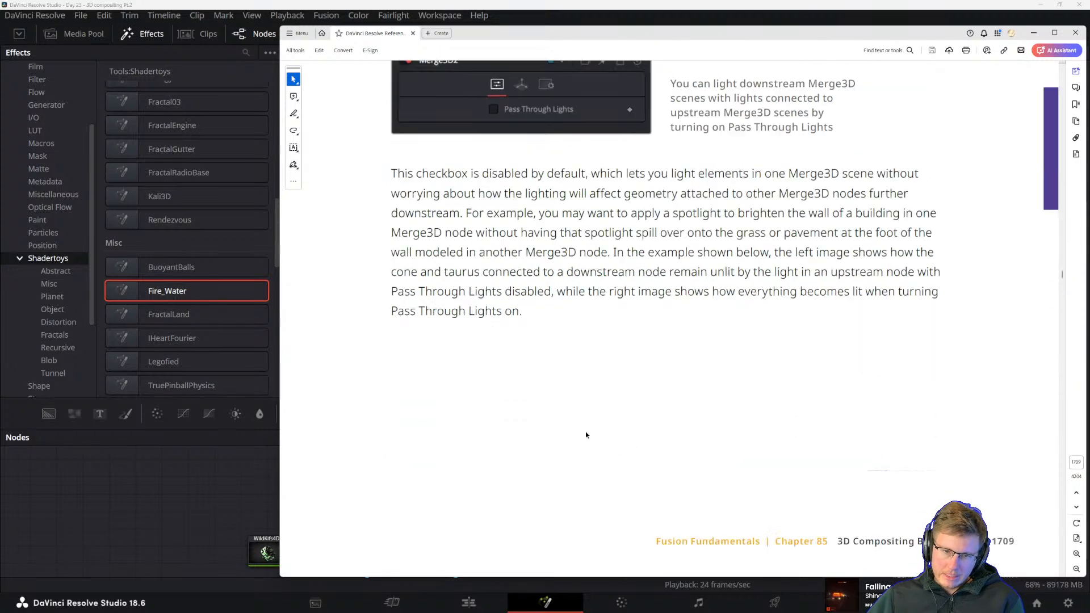
scroll(587, 435, "down", 5)
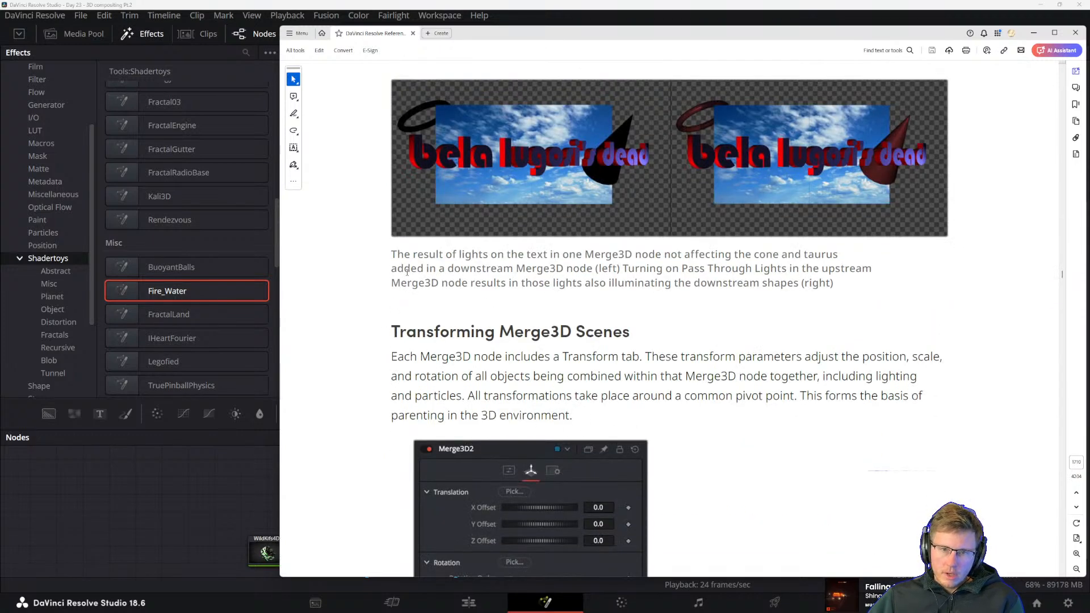
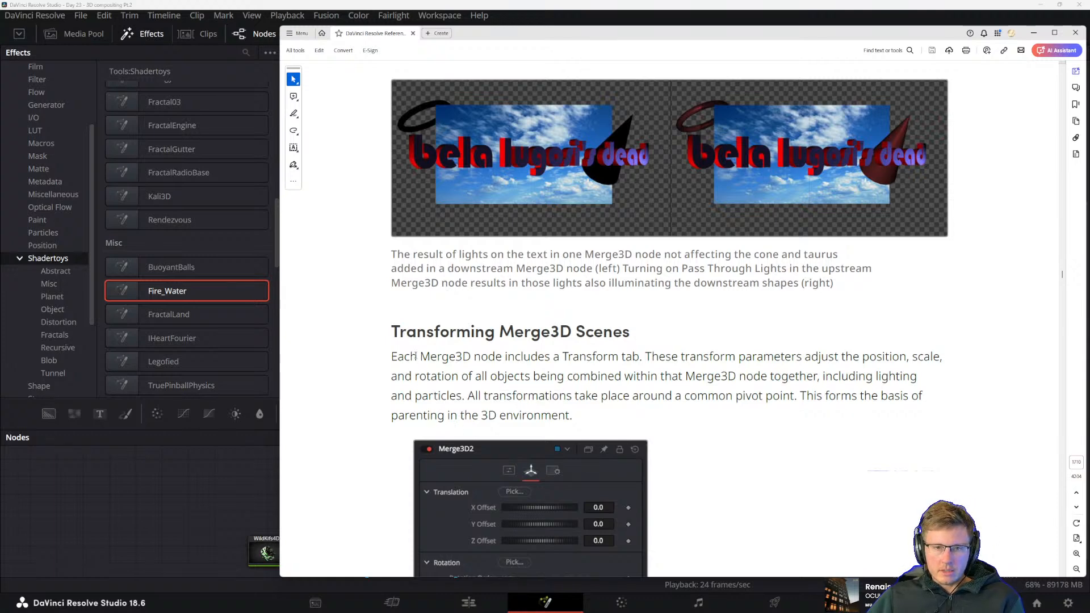
Read the opening paragraph of the manual's Transforming Merge3D Scenes section and the Merge3D Transform tab illustration
scroll(578, 299, "down", 5)
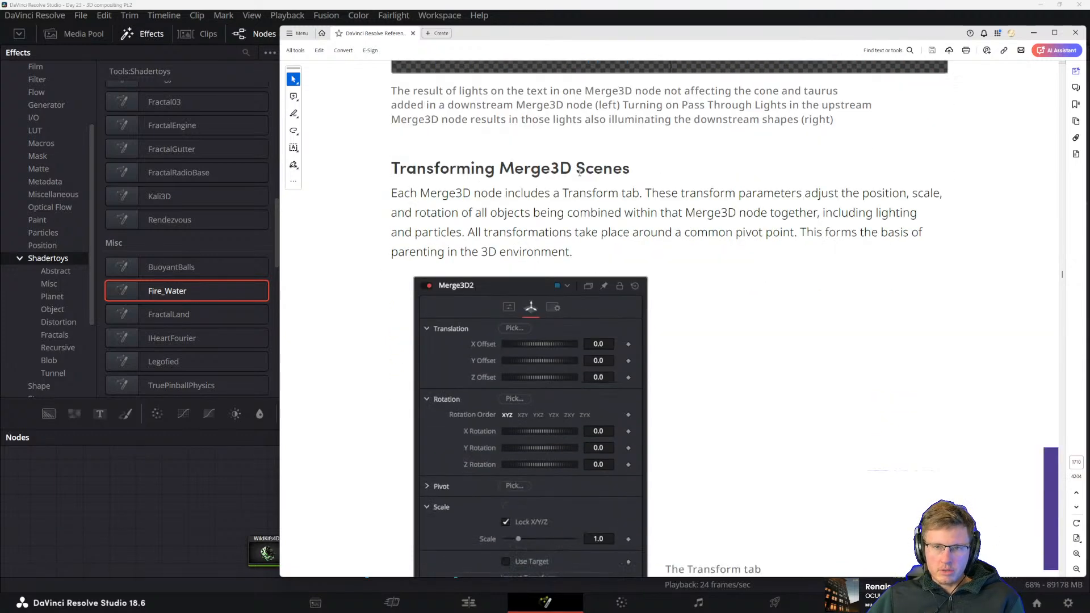
mouse_move(514, 169)
left_mouse_down()
mouse_move(576, 169)
mouse_move(514, 169)
left_mouse_up()
scroll(525, 233, "down", 2)
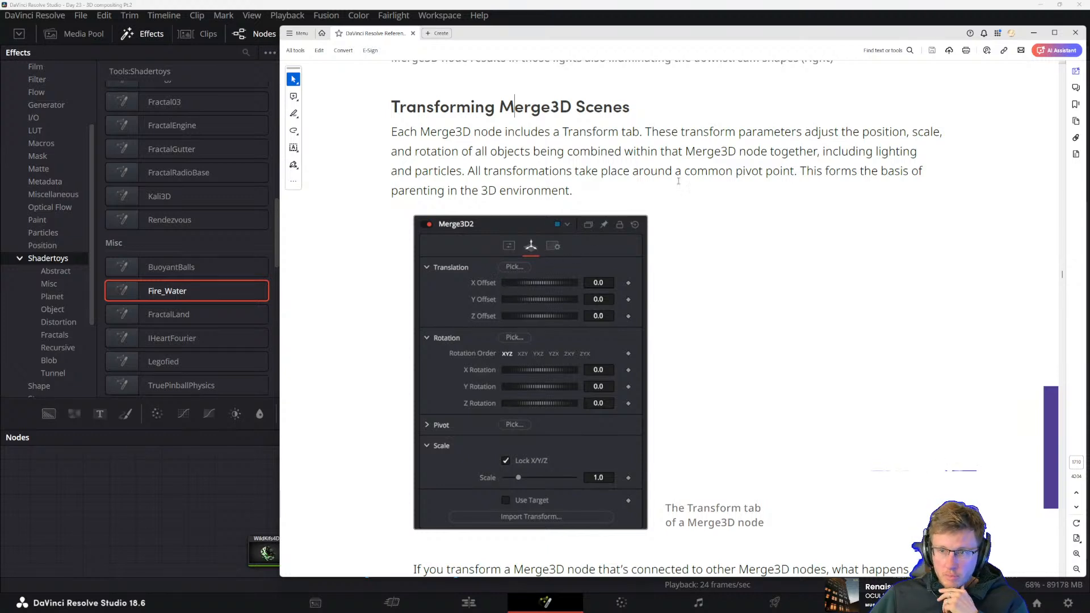
left_click_drag(851, 151, 871, 202)
left_click(565, 190)
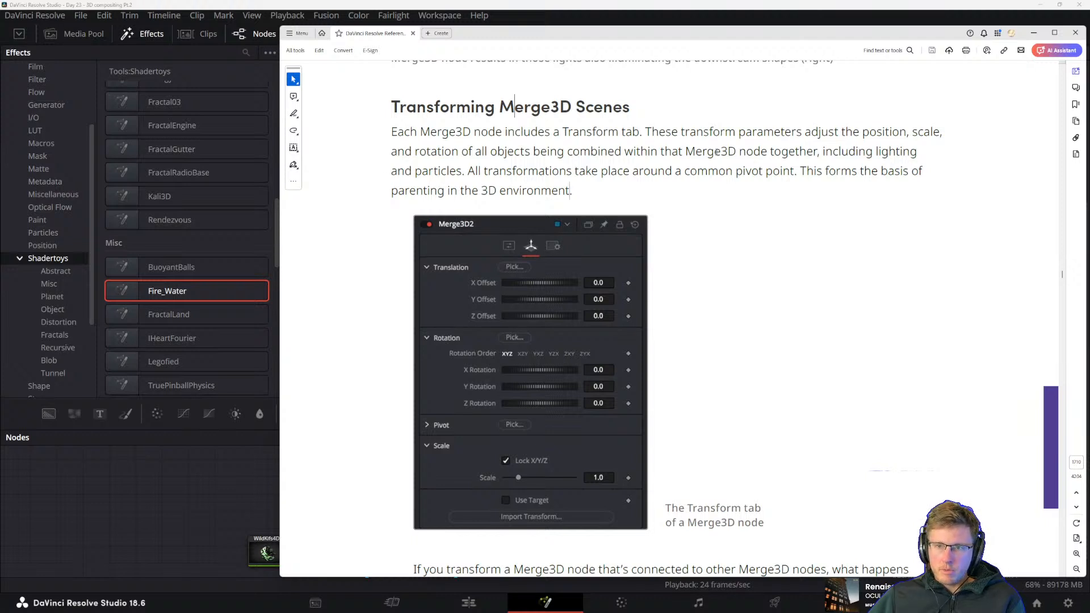
left_click_drag(749, 151, 849, 155)
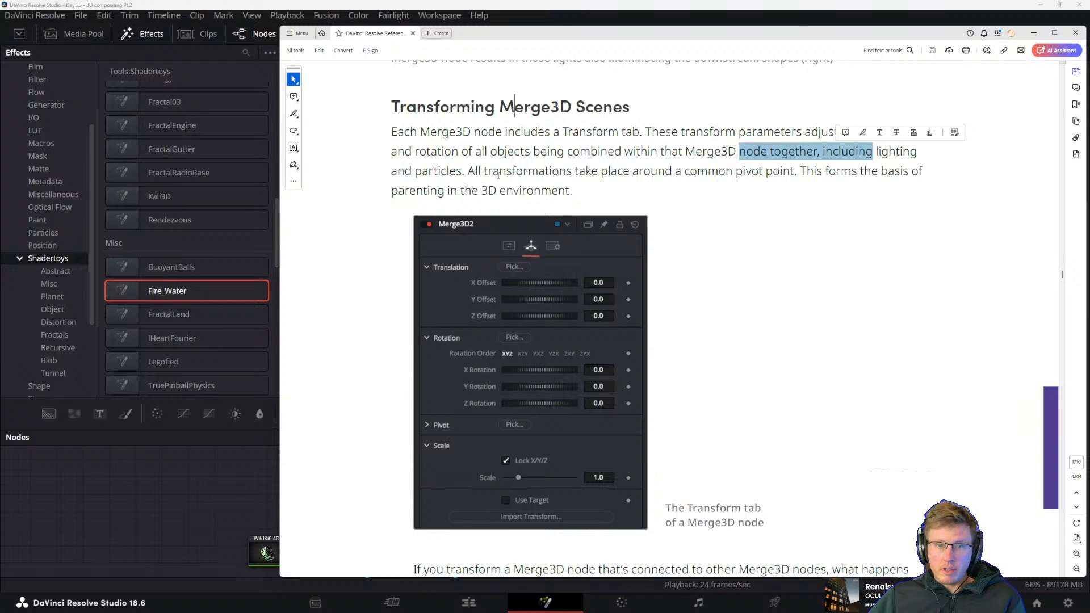
left_click(697, 171)
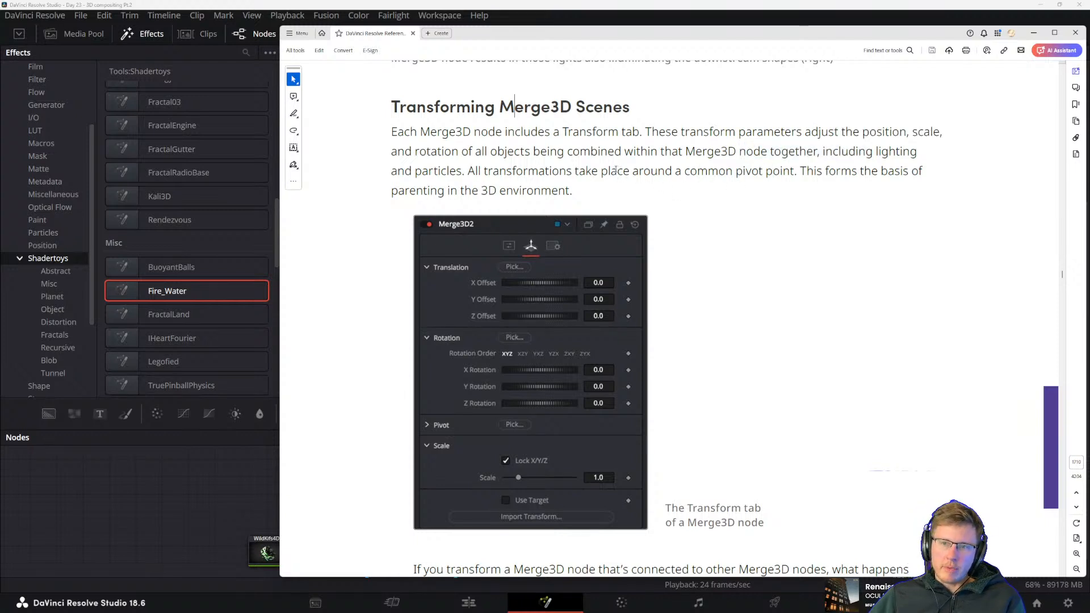
left_click_drag(388, 197, 577, 191)
left_click(503, 180)
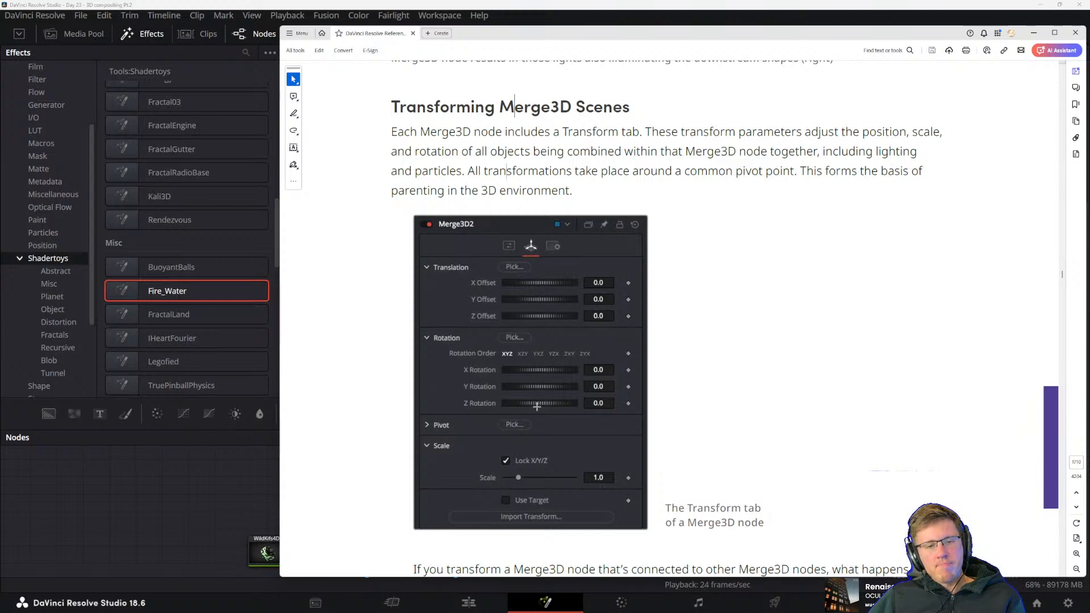
Read the manual's explanation of how transforming upstream and downstream Merge3D nodes affects connected scenes
scroll(656, 418, "down", 2)
scroll(655, 417, "down", 2)
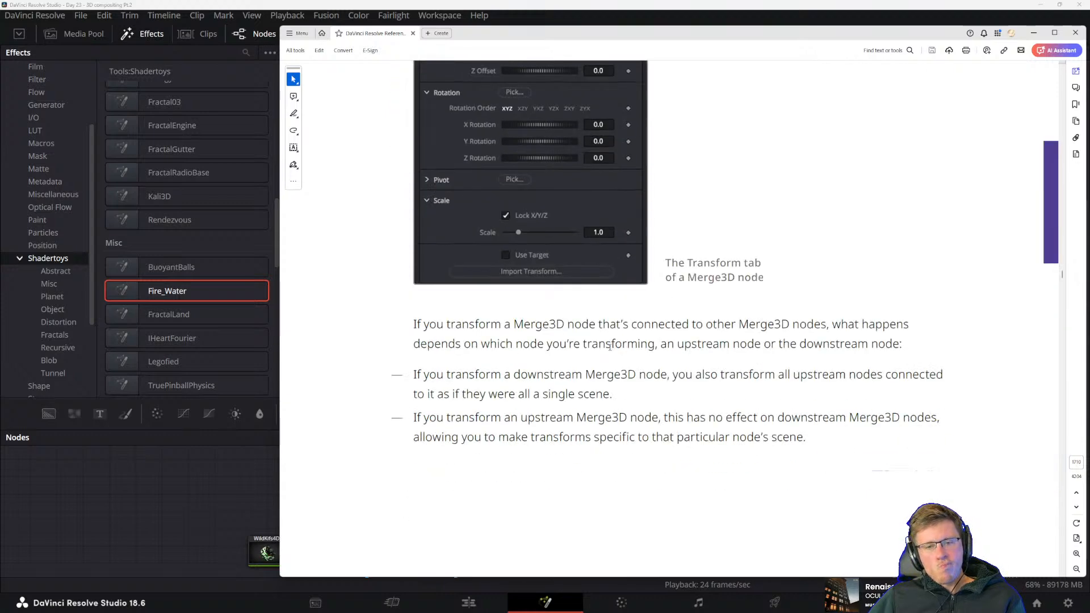
scroll(566, 381, "up", 2)
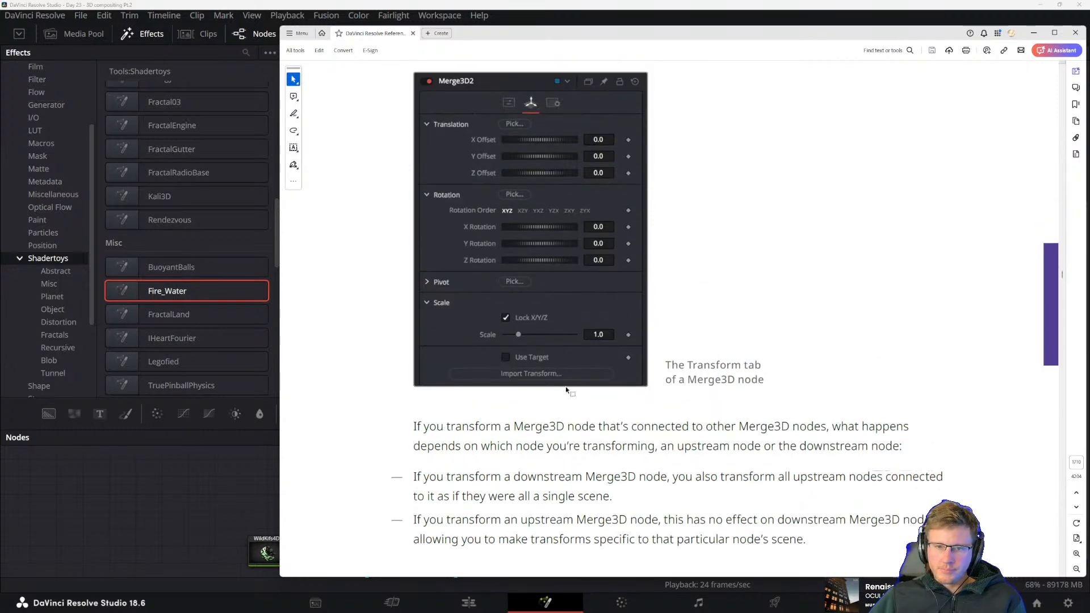
scroll(607, 341, "down", 2)
Move the manual out of the way and switch back to the Fusion composition in DaVinci Resolve
left_click_drag(801, 33, 1089, 244)
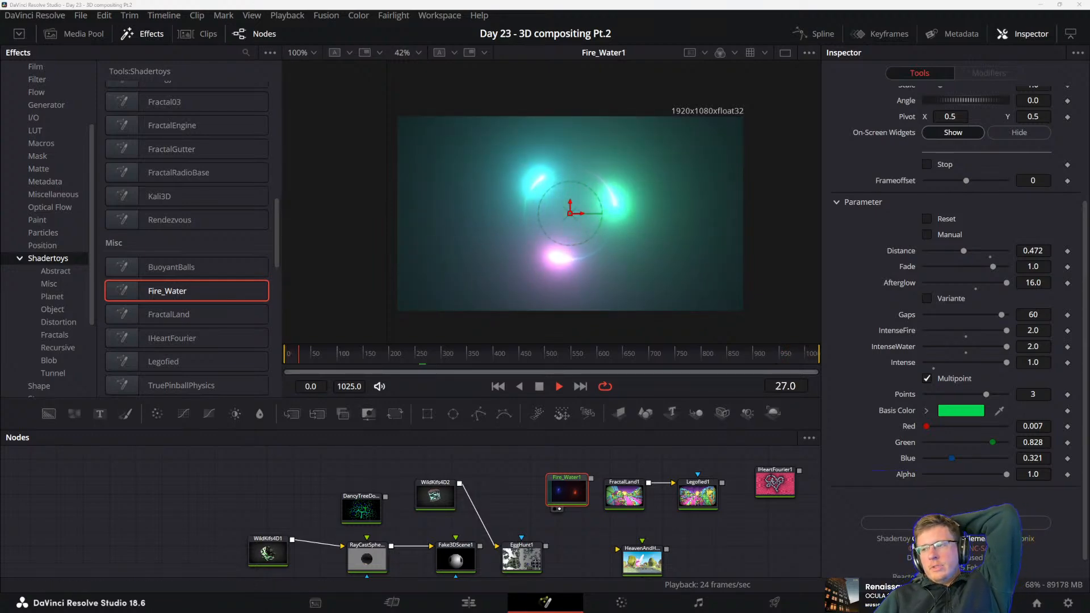
left_click_drag(1089, 340, 428, 95)
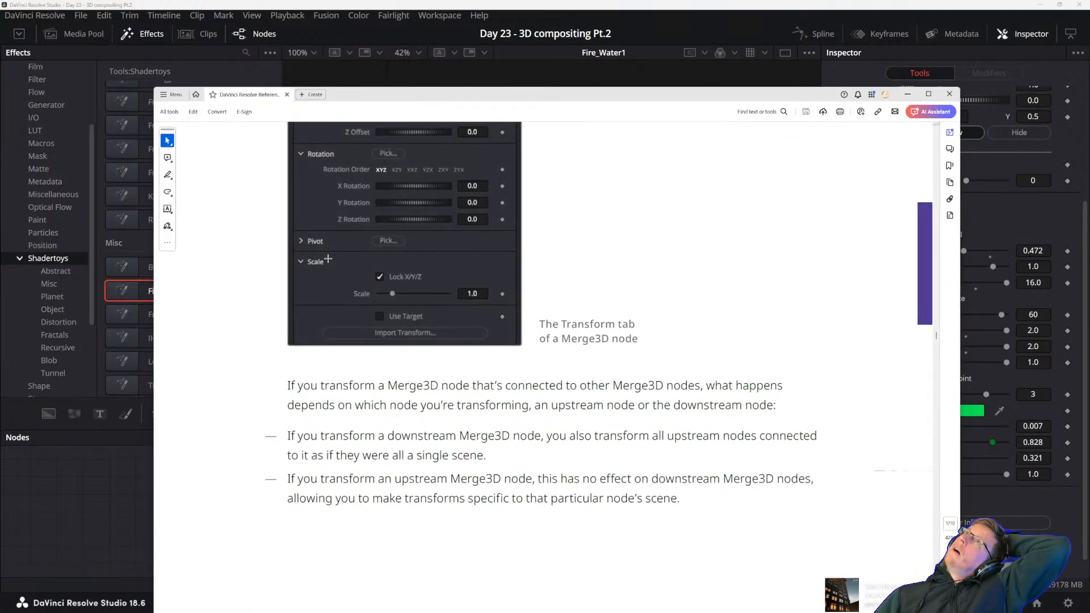
left_click(456, 74)
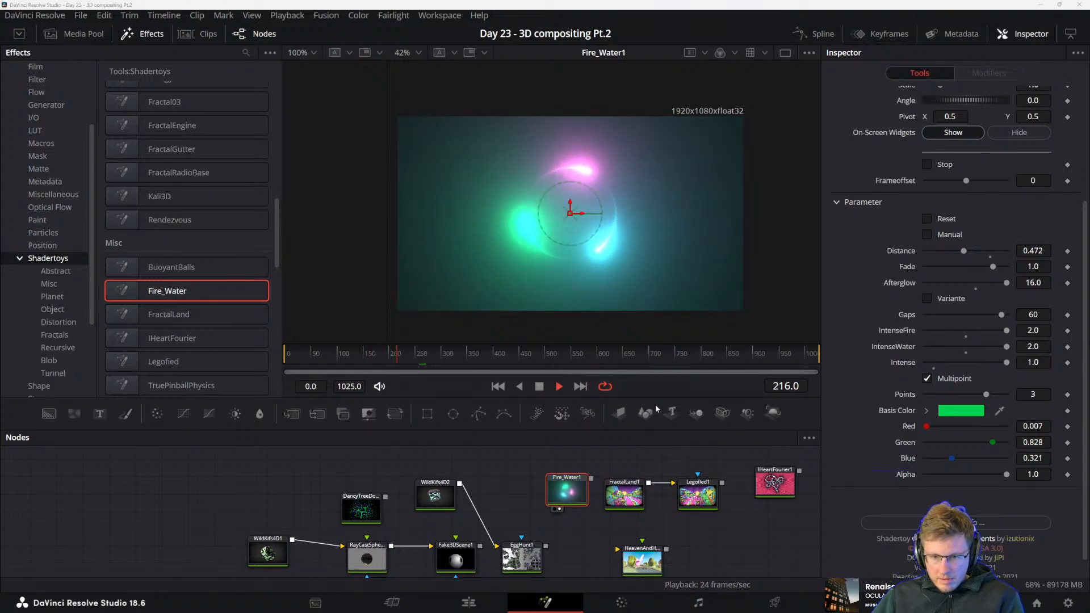
Locate the Text3D1 and ReplaceMaterial3D1 nodes in the node graph and display ReplaceMaterial3D1 in the second viewer
left_click_drag(299, 464, 308, 414)
mouse_move(398, 560)
left_mouse_down()
mouse_move(455, 486)
mouse_move(529, 524)
mouse_move(633, 498)
left_mouse_up()
left_click_drag(336, 538, 486, 500)
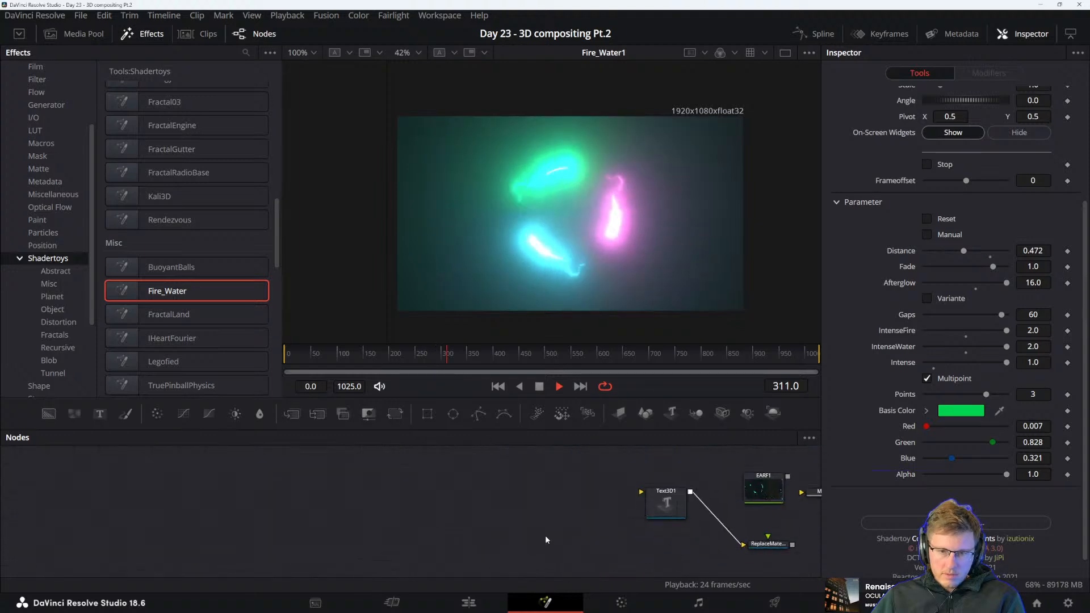
left_click_drag(588, 554, 476, 504)
left_click_drag(550, 458, 554, 491)
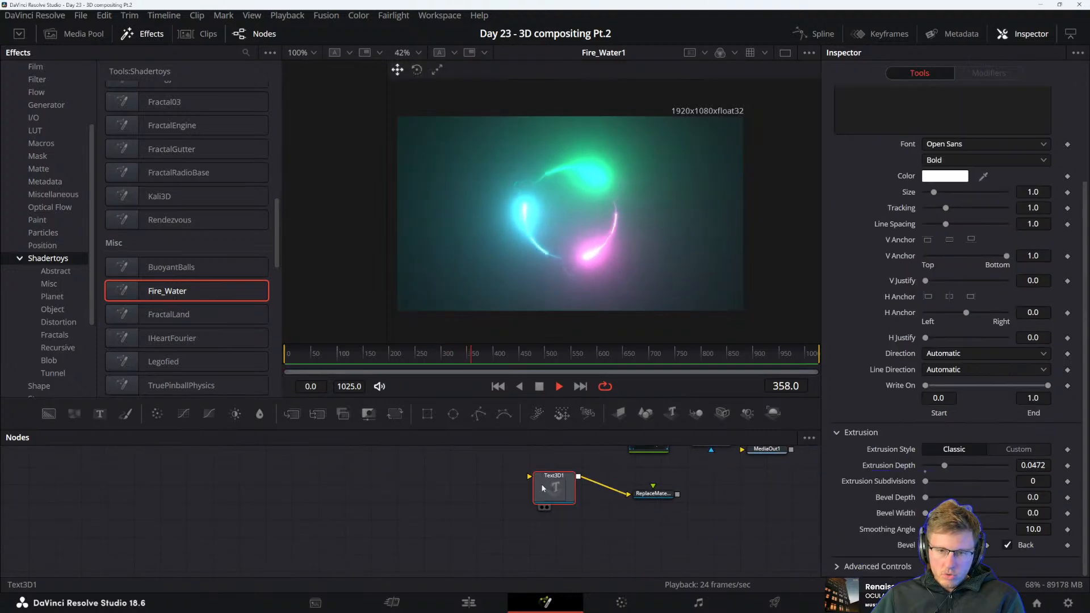
left_click(499, 542)
left_click(657, 494)
key("2")
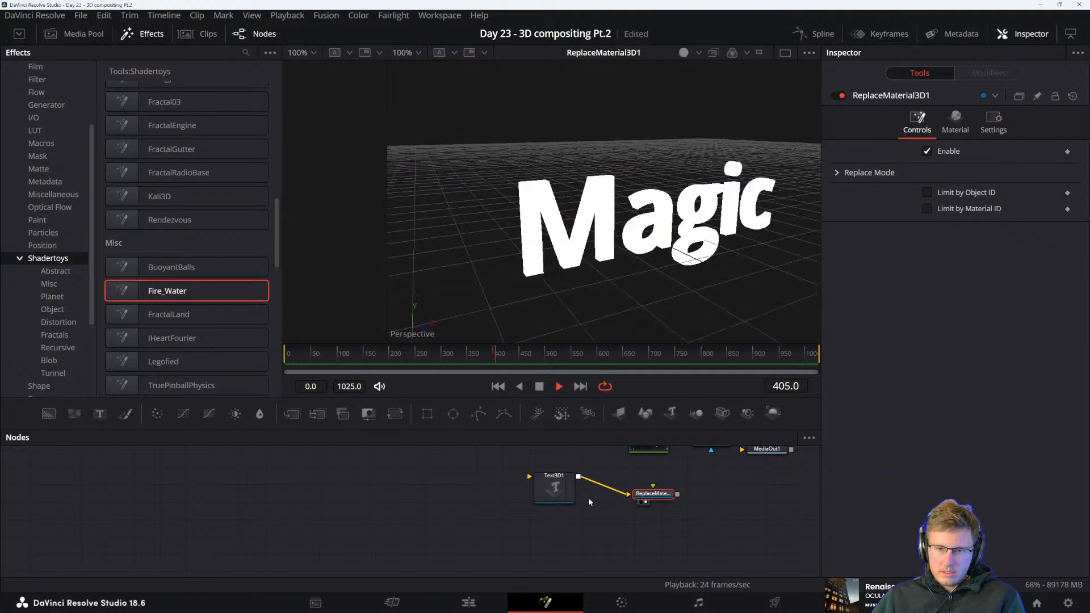
Line up the Text3D1 node with ReplaceMaterial3D1, leaving free space around the pair for further nodes
left_click_drag(720, 540, 663, 536)
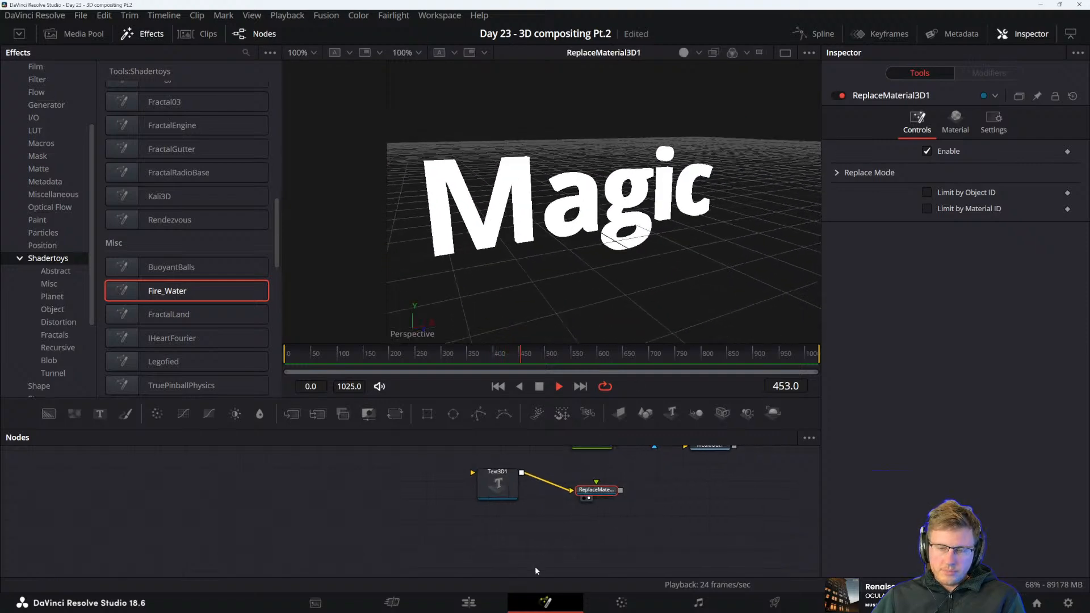
left_click_drag(556, 532, 580, 552)
left_click_drag(522, 506, 519, 524)
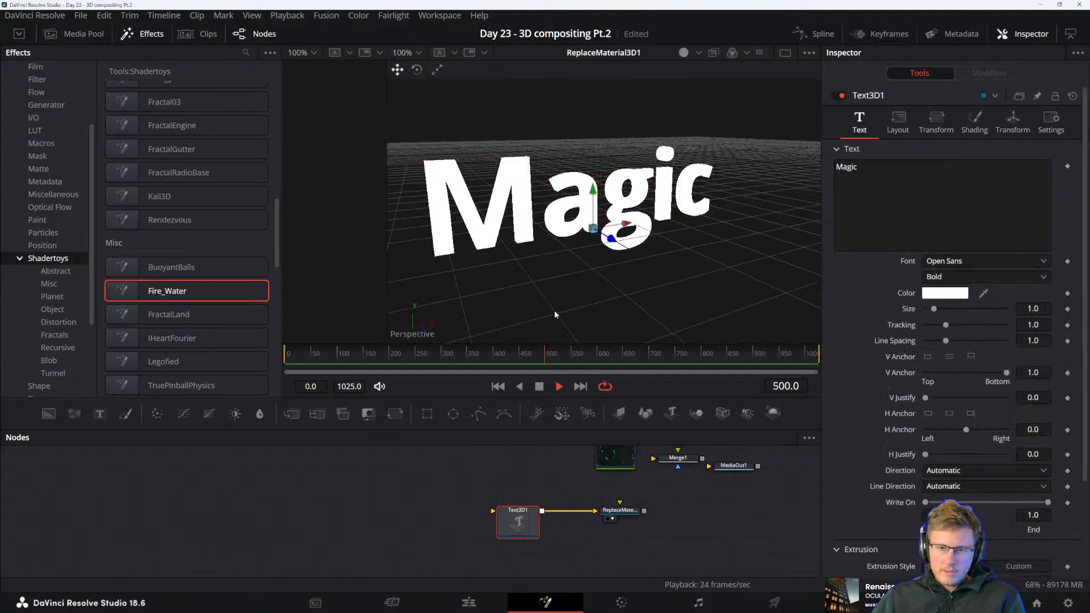
left_click_drag(723, 460, 683, 449)
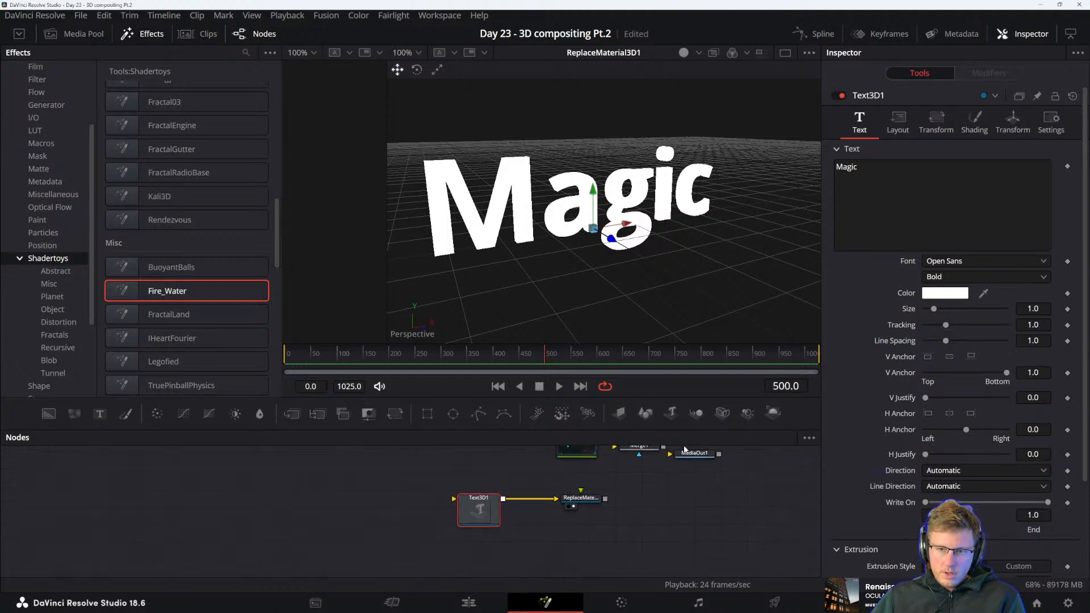
left_click_drag(684, 572, 656, 546)
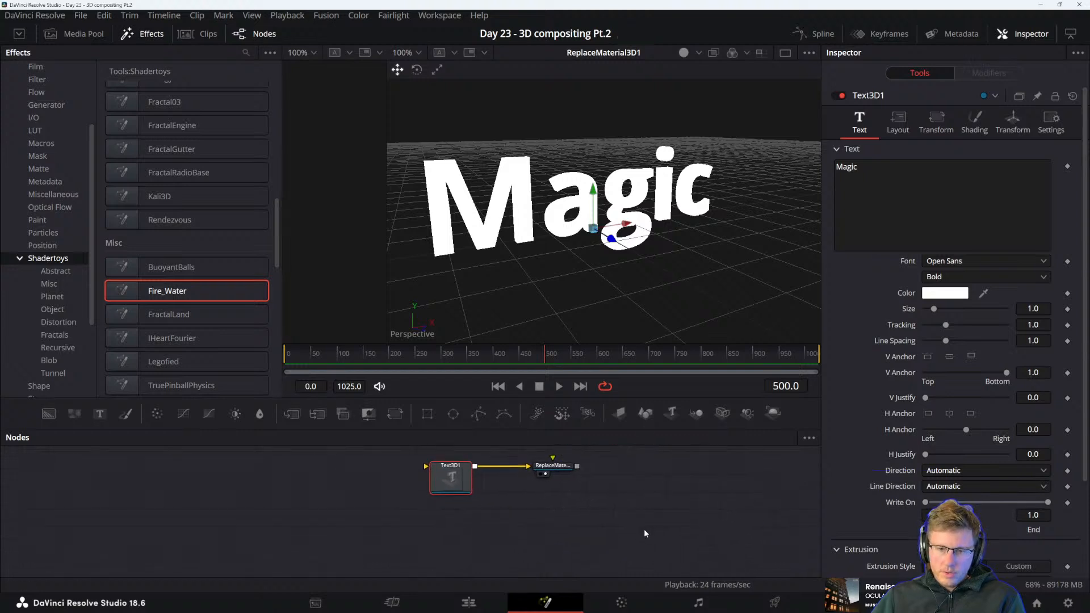
left_click(562, 471)
left_click_drag(598, 498, 591, 533)
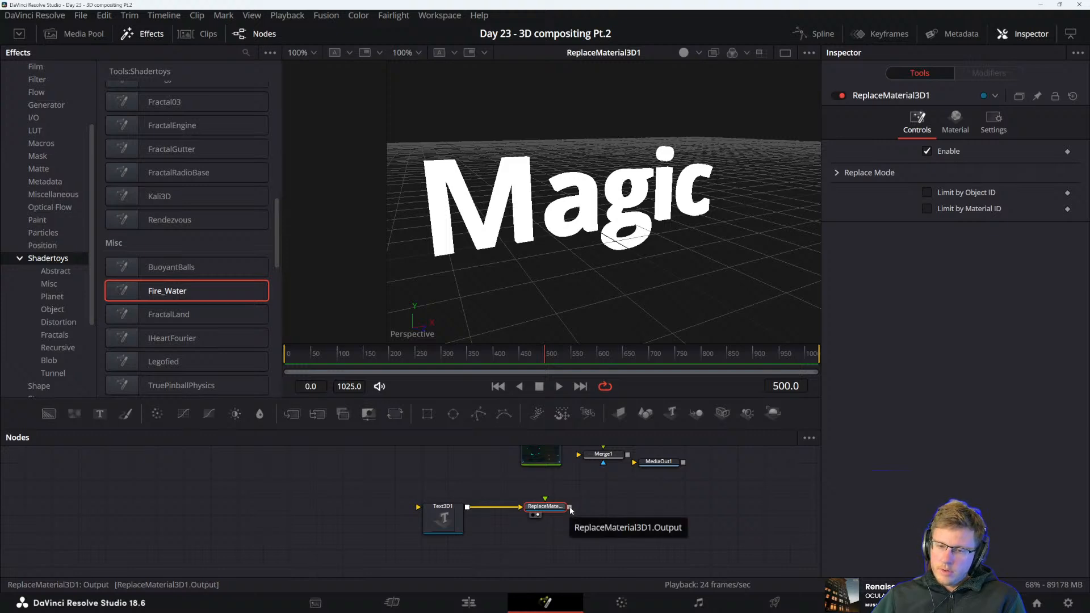
left_click_drag(510, 543, 567, 521)
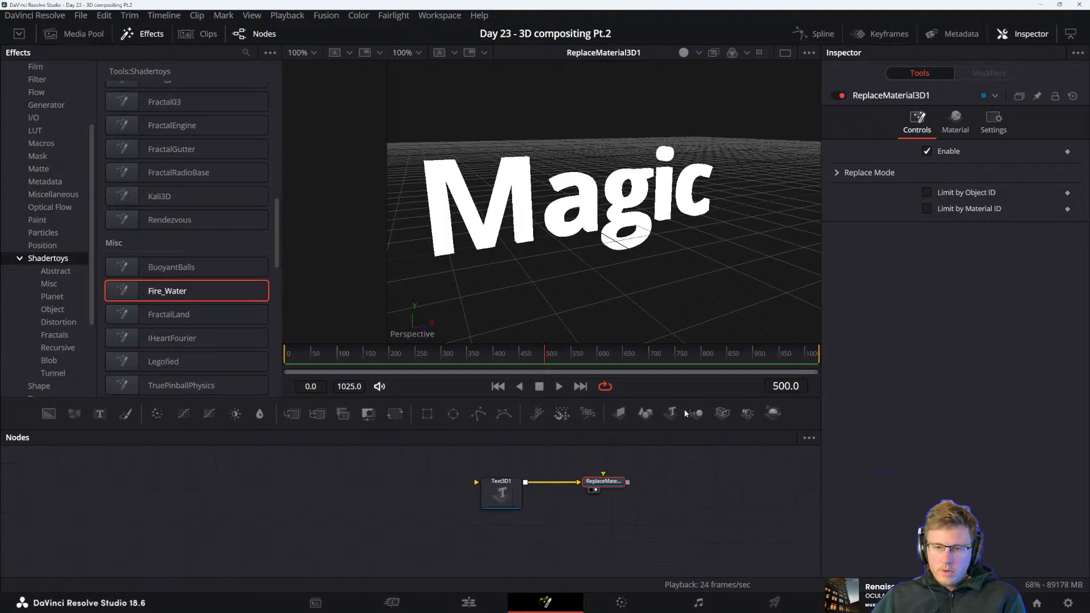
Add a Camera3D node below Text3D1 and combine it with the ReplaceMaterial3D1 output in a Merge3D node placed directly beneath ReplaceMaterial3D1
left_click_drag(685, 413, 531, 470)
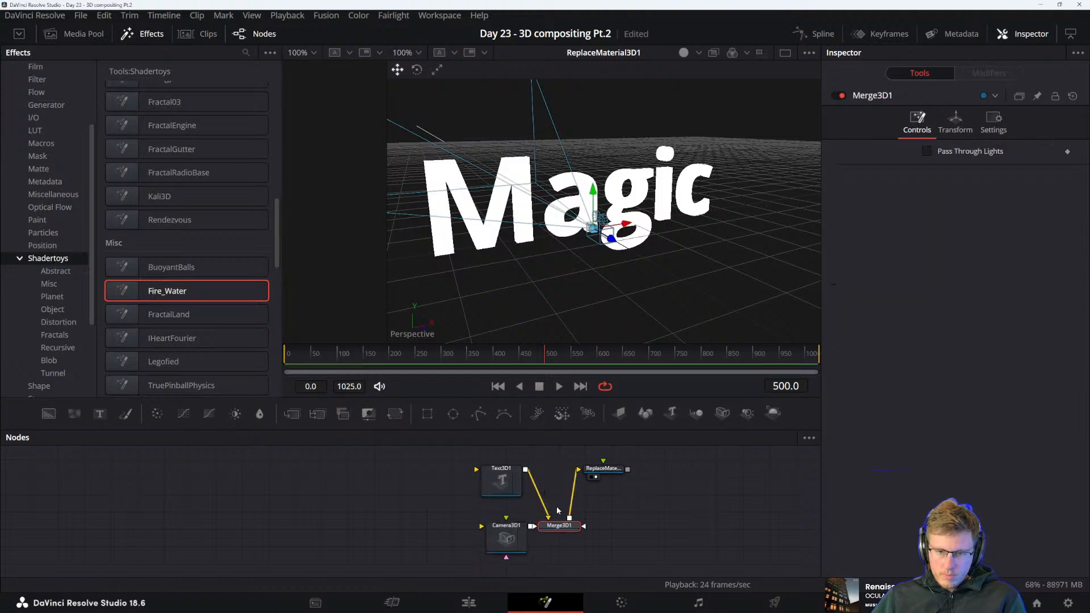
left_click(602, 470)
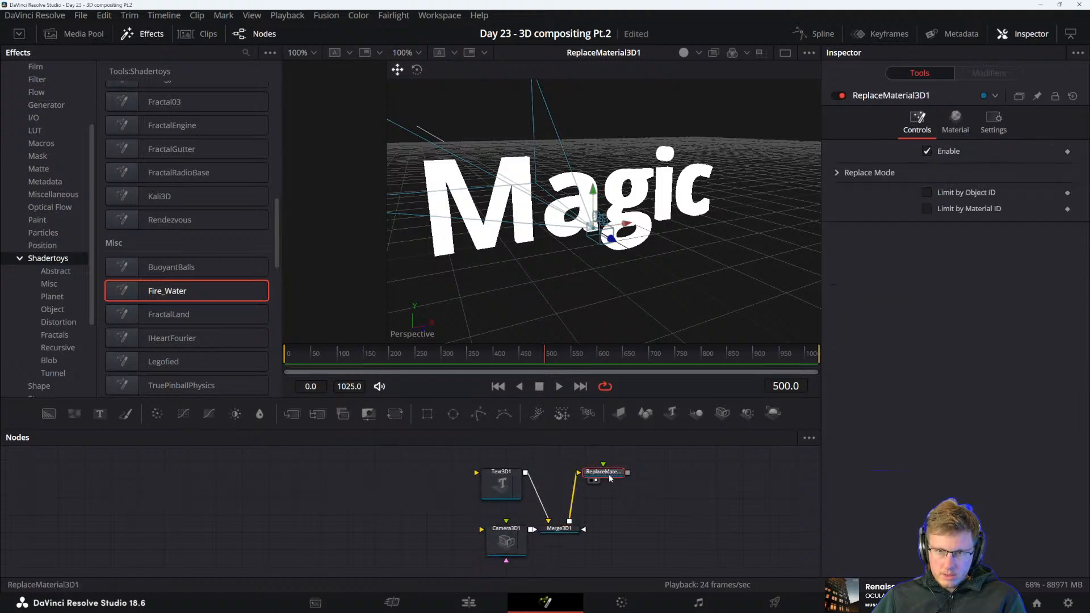
key("ctrl+z")
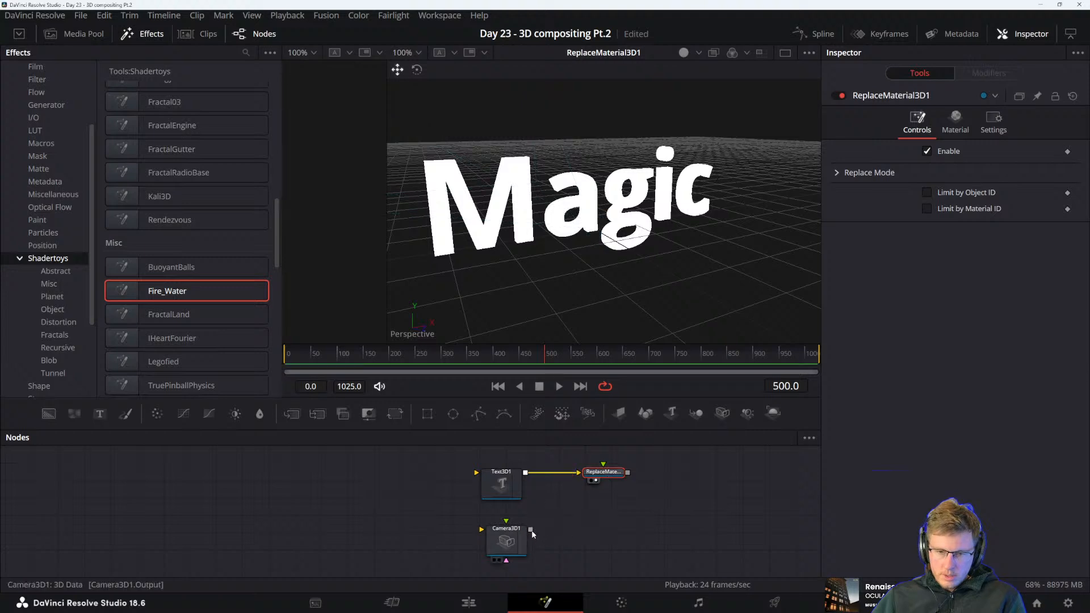
left_click_drag(532, 531, 574, 478)
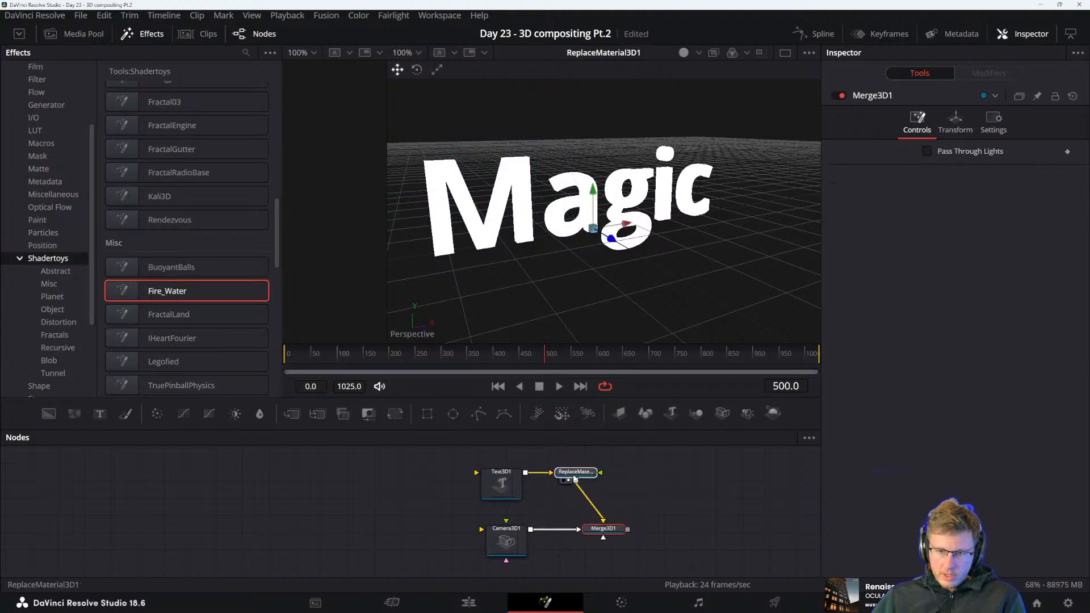
left_click_drag(603, 528, 576, 529)
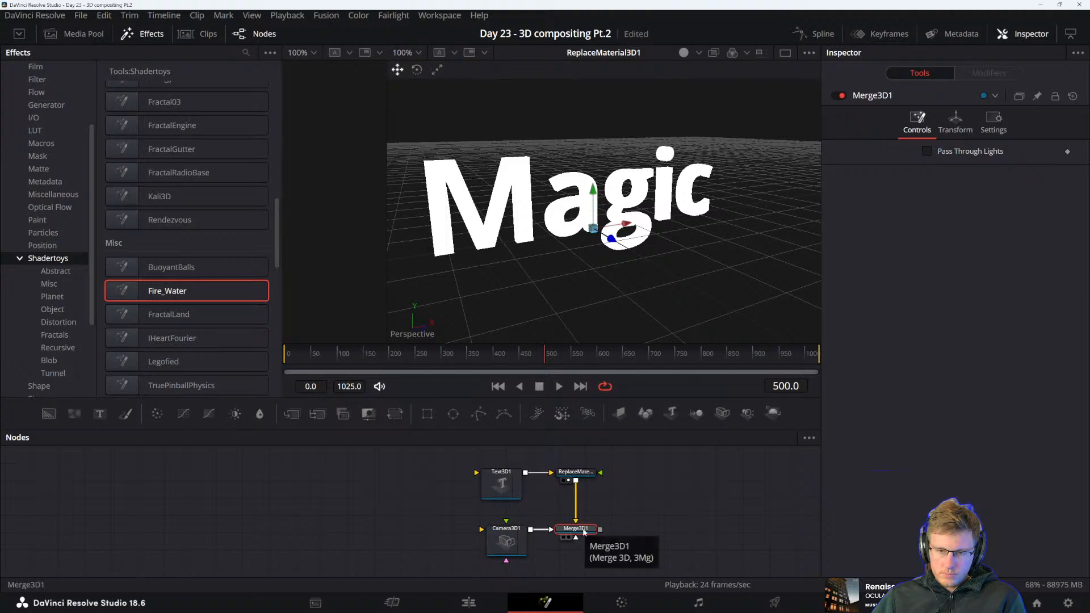
Add a Renderer3D node, feed it from the Merge3D1 output, and place it well downstream in line with the merge
left_click_drag(650, 511, 600, 466)
left_click(471, 535)
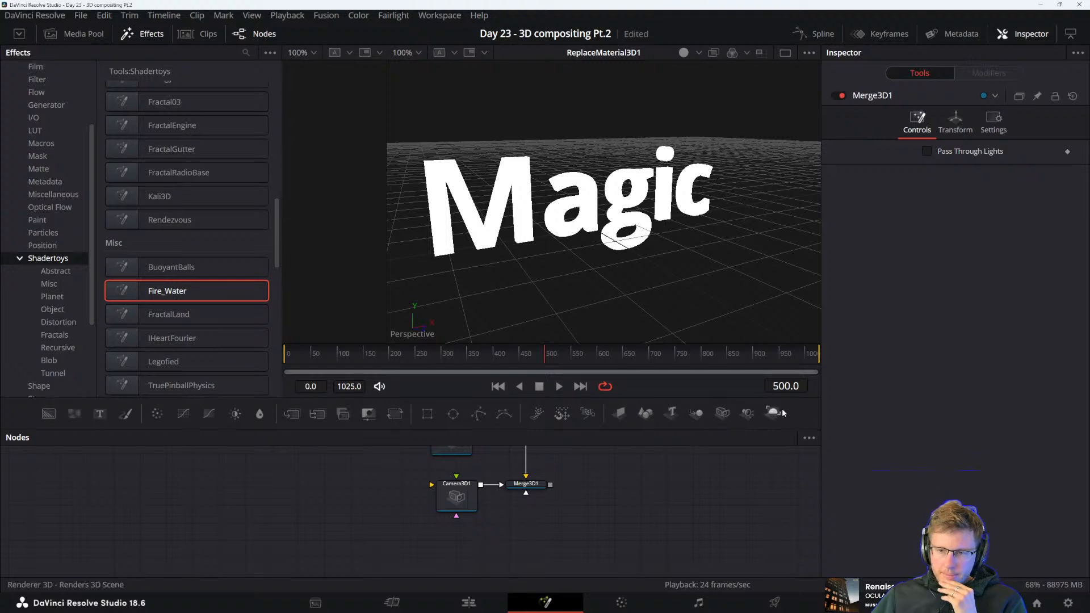
left_click_drag(778, 413, 482, 555)
left_click_drag(606, 523, 461, 550)
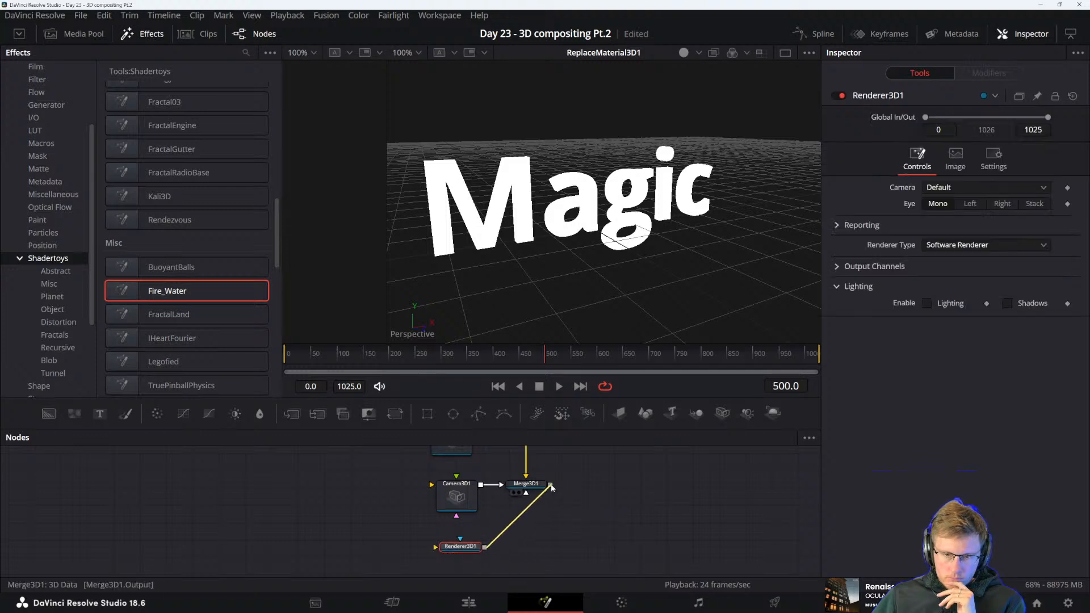
left_click_drag(461, 547, 661, 525)
left_click_drag(580, 531, 642, 518)
left_click(569, 504)
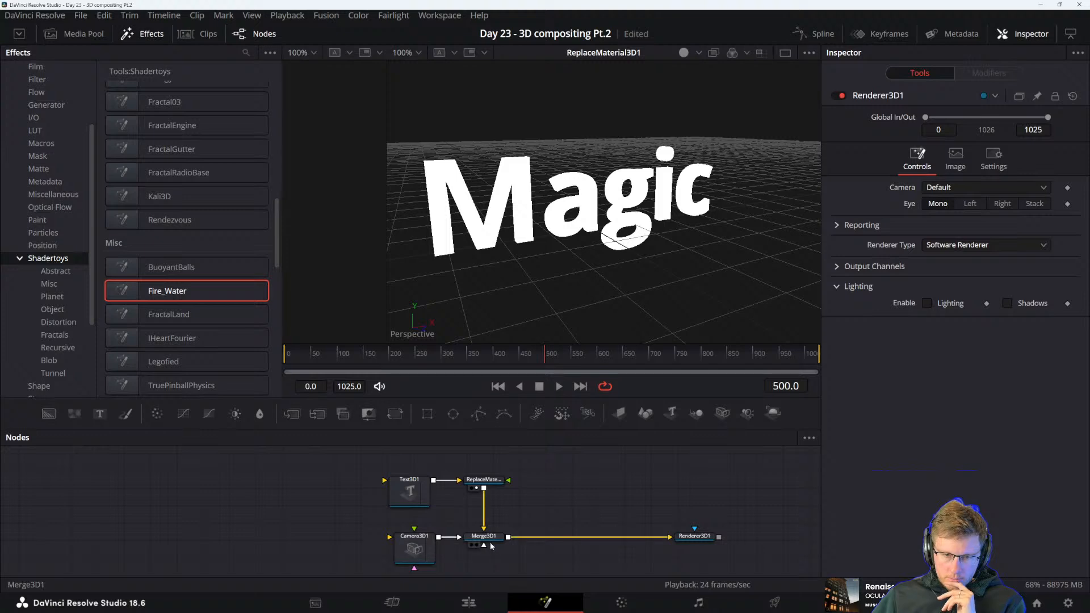
Add a SpotLight node above the renderer connection and pull the light forward along its Z axis, in front of the Magic text
left_click_drag(592, 494, 558, 491)
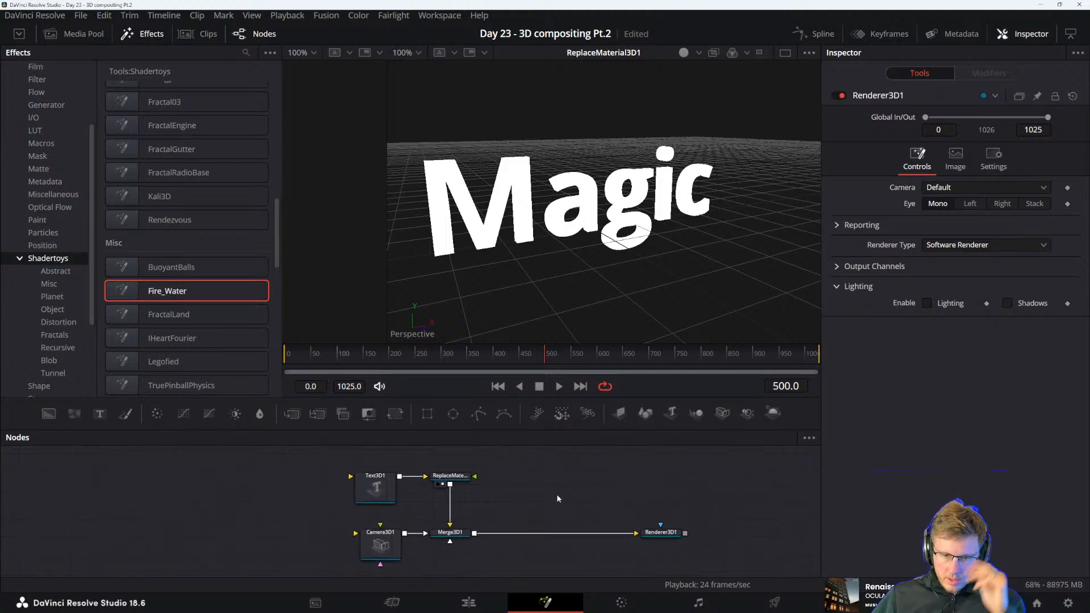
left_click_drag(748, 412, 572, 481)
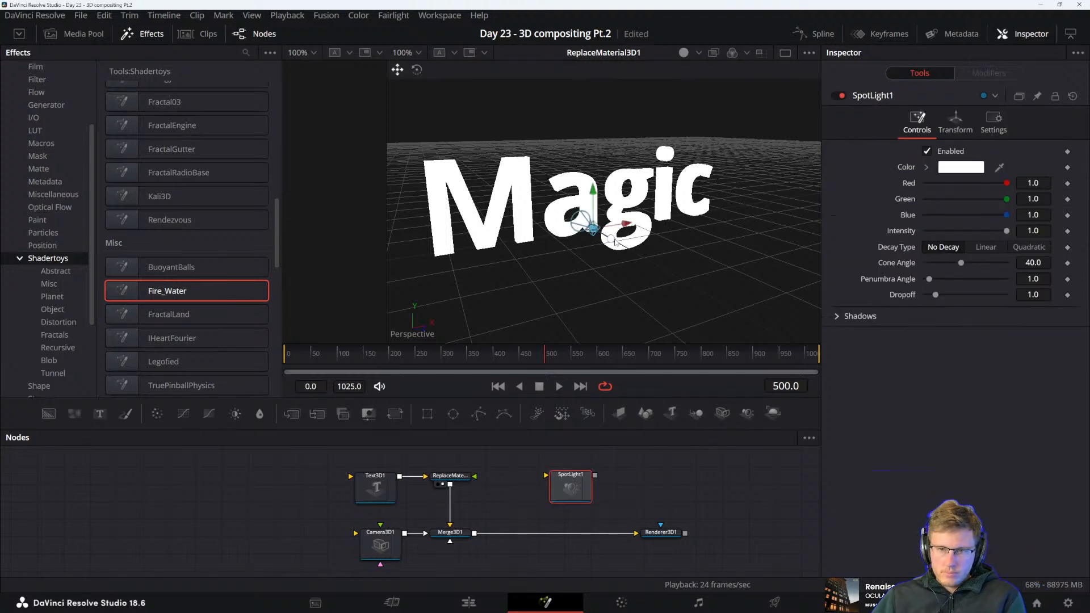
left_click_drag(616, 241, 724, 328)
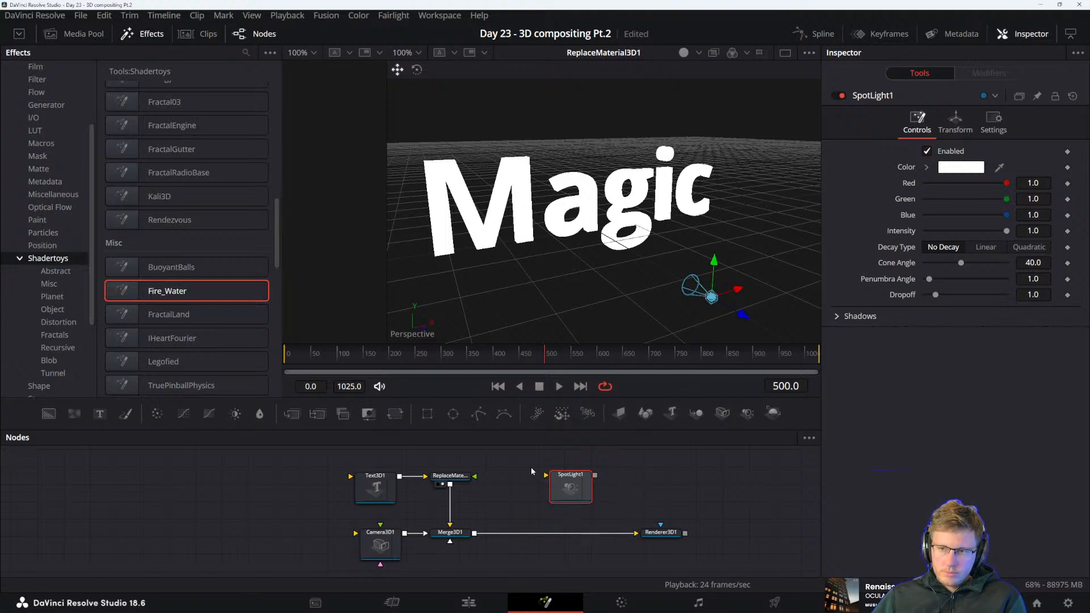
Duplicate the SpotLight1 node beside the original and raise the copy along its Y axis to above the Magic text
key("ctrl+v")
key("ctrl+z")
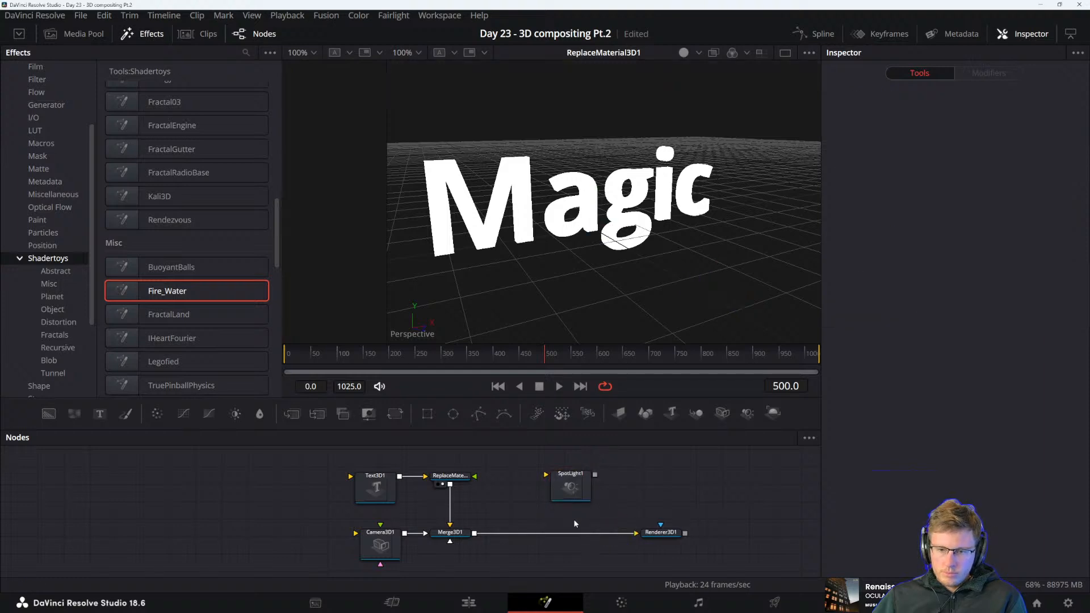
left_click(578, 493)
key("ctrl+v")
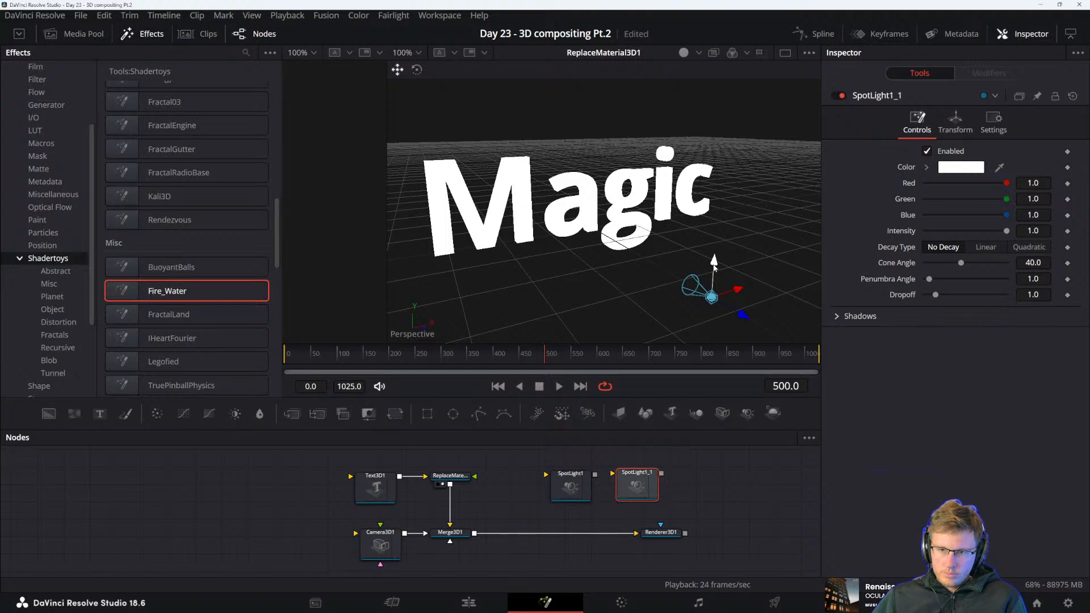
left_click_drag(714, 265, 728, 85)
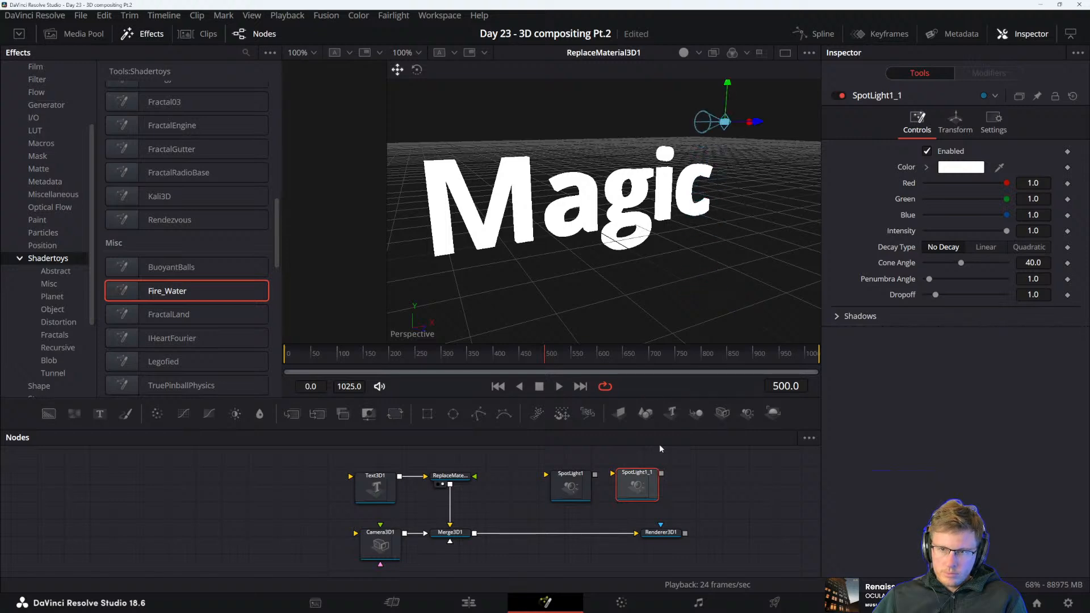
left_click(687, 486)
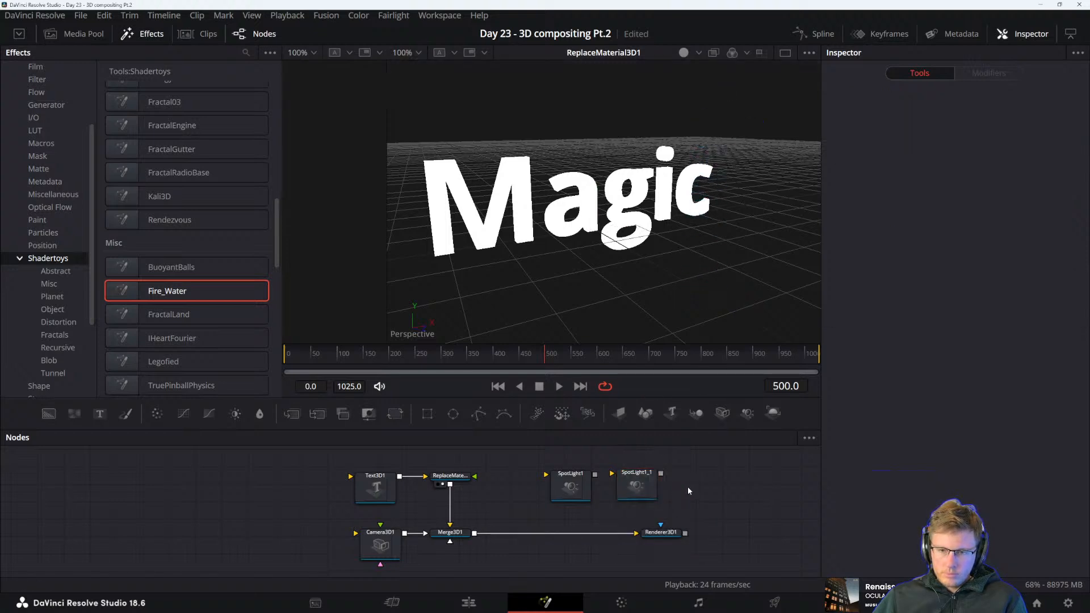
Duplicate the SpotLight1_1 node beside it and move the copy along the X axis to above the letter M
left_click(636, 484)
key("ctrl+c")
key("ctrl+v")
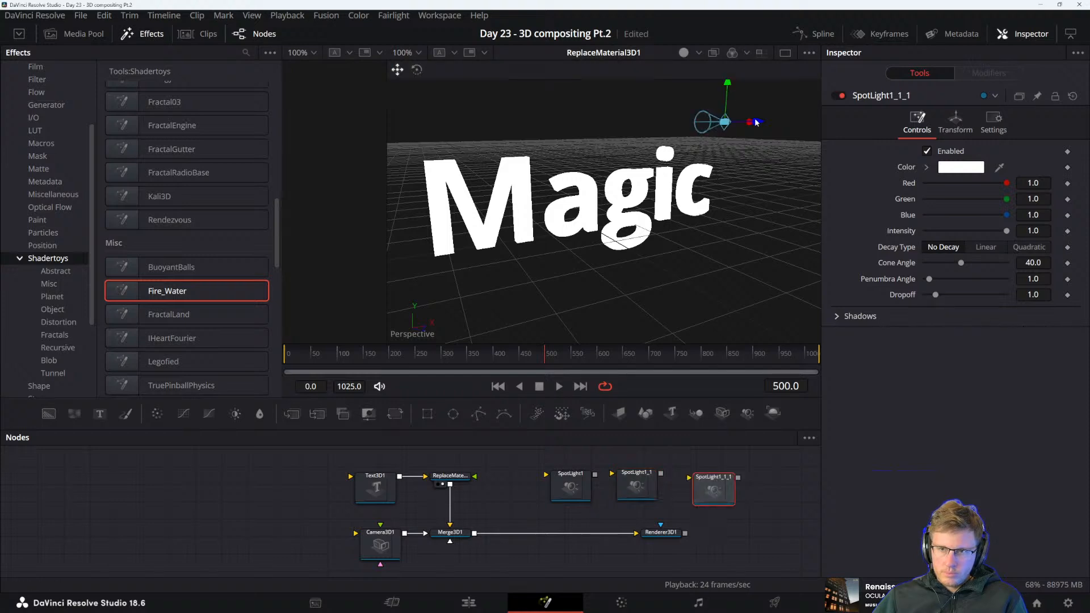
left_click_drag(758, 123, 501, 125)
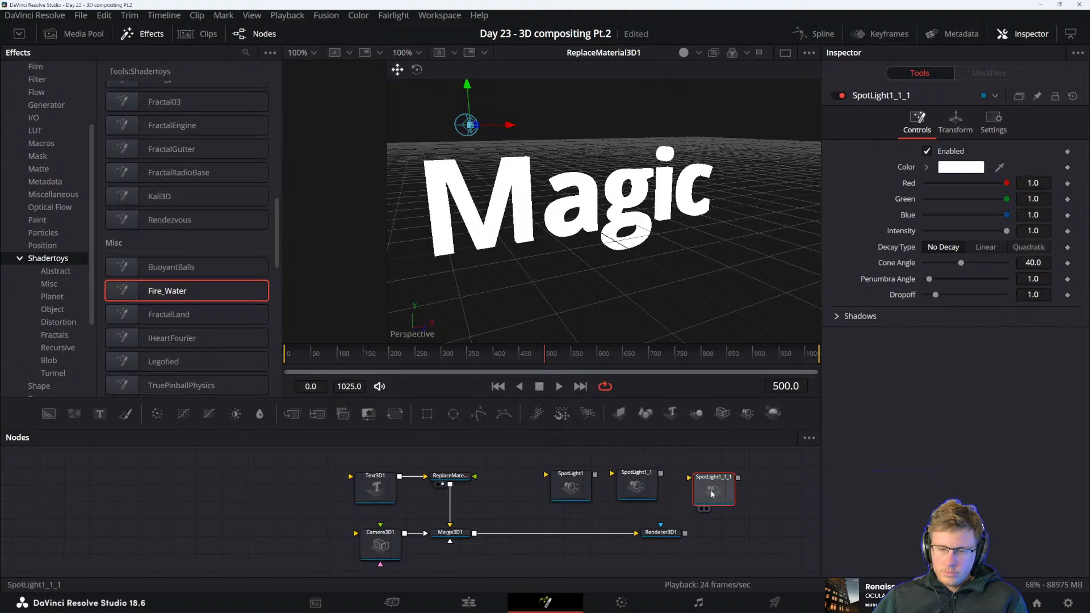
scroll(653, 500, "down", 4)
scroll(625, 514, "up", 4)
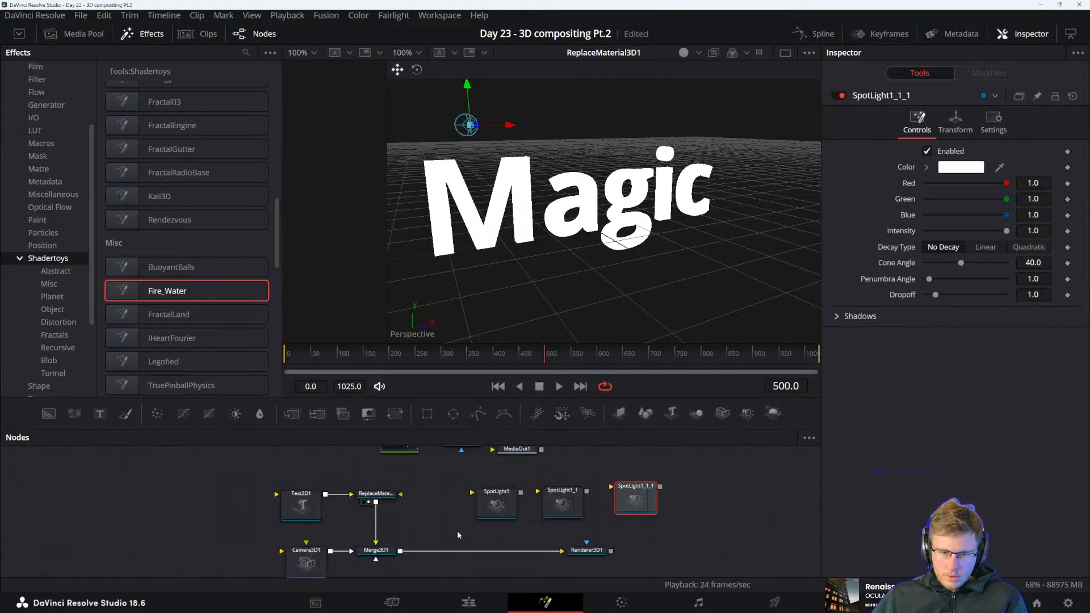
Add a Merge3D node below the spotlights and insert it into the connection between Merge3D1 and Renderer3D1
left_click_drag(497, 503, 481, 497)
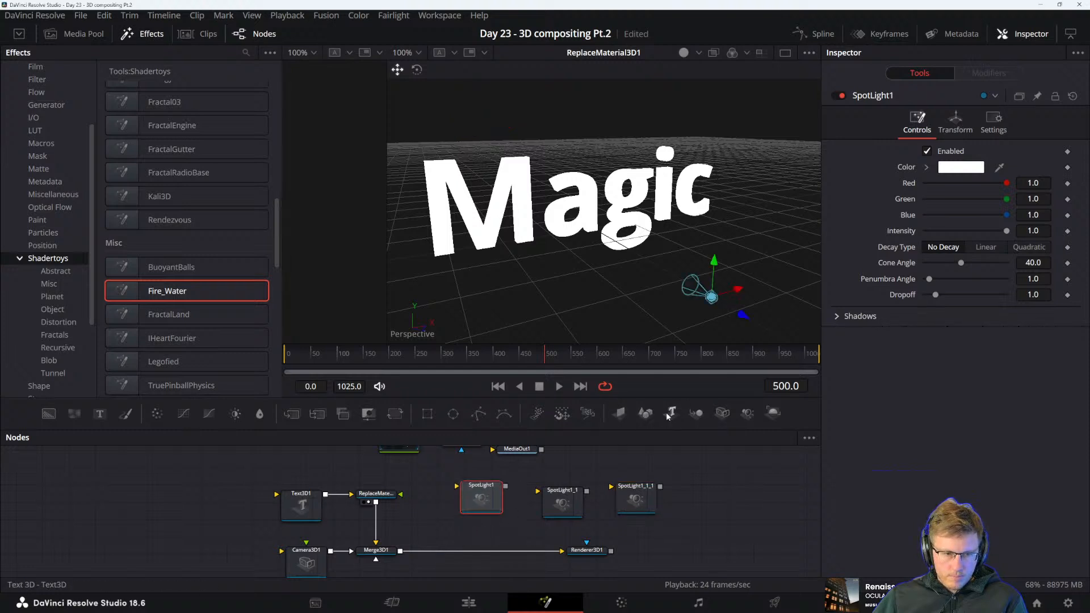
left_click_drag(697, 416, 515, 531)
left_click_drag(505, 486, 514, 526)
left_click_drag(588, 491, 515, 532)
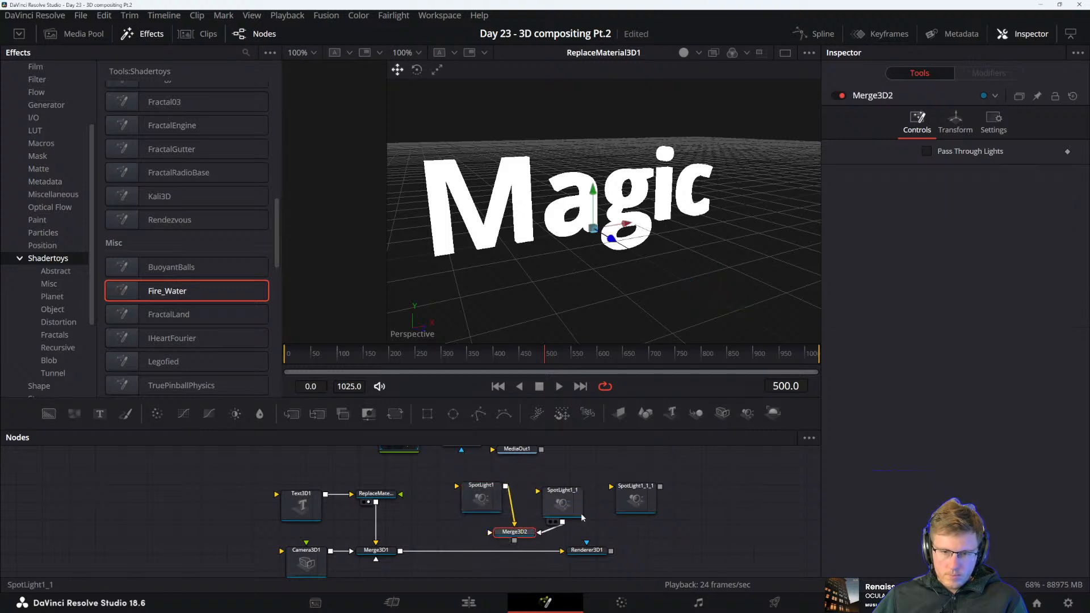
left_click_drag(661, 486, 482, 552)
Connect the outputs of all three spotlights to Merge3D2 and display Merge3D2 in the viewer
left_click_drag(505, 486, 492, 543)
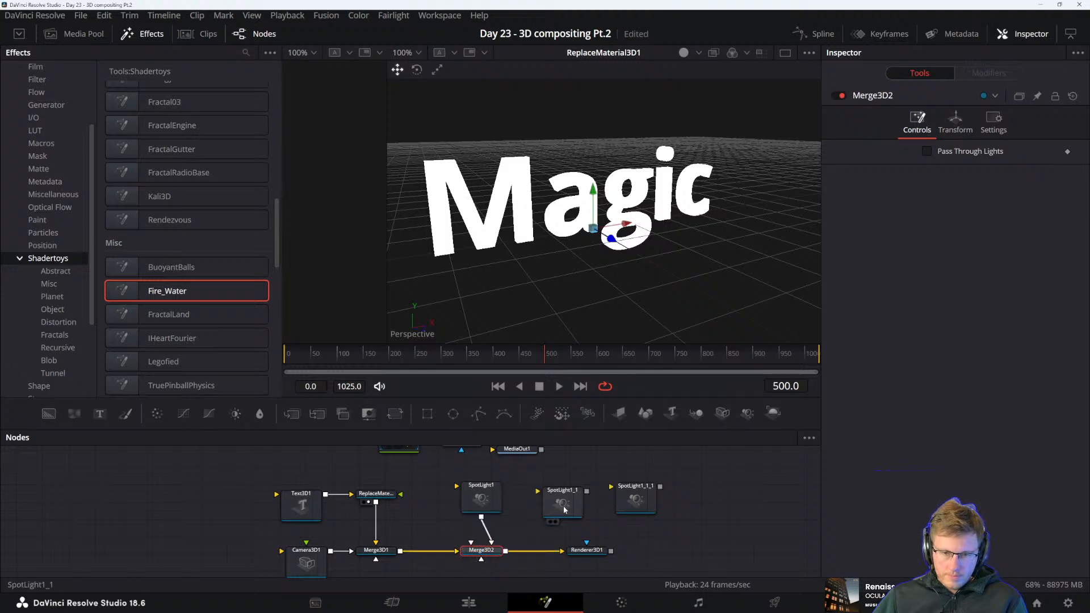
left_click_drag(587, 491, 492, 543)
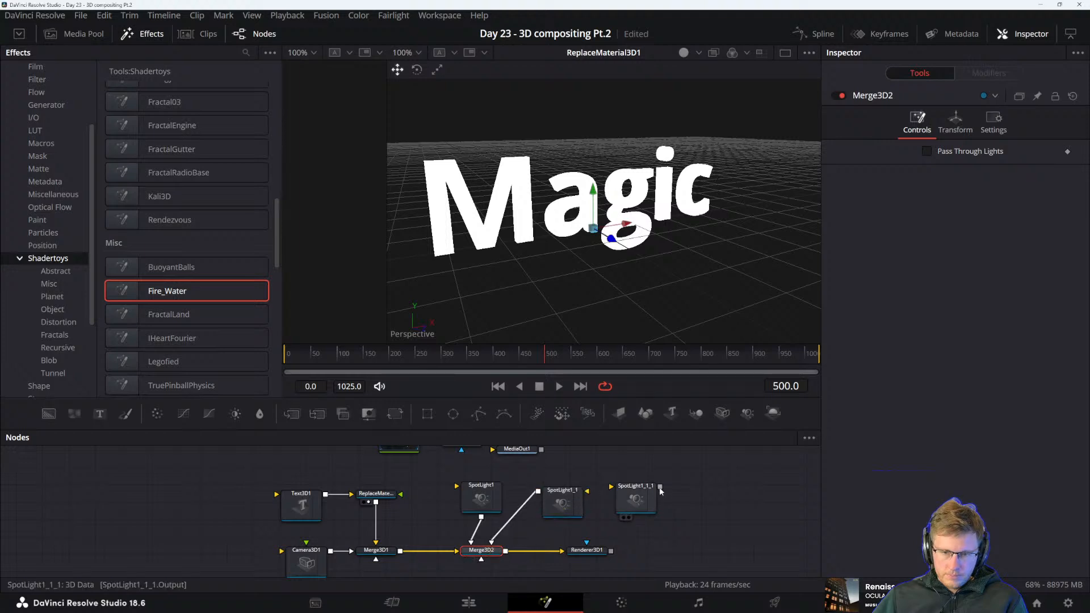
left_click_drag(660, 490, 494, 556)
key("1")
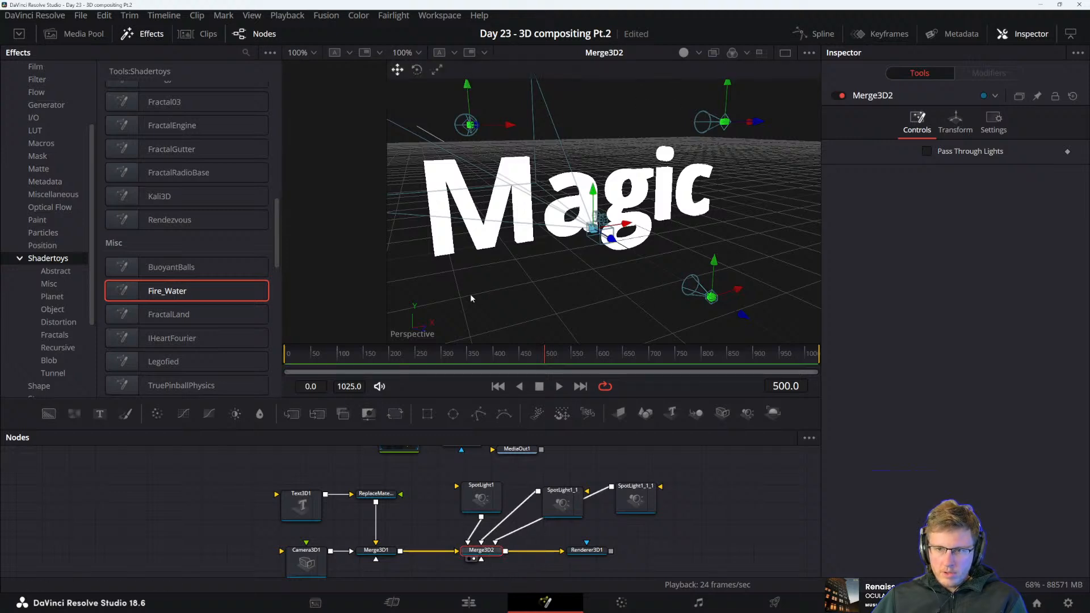
Try rotating Merge3D2 about the X axis to -2.6 and reset the rotation to 0
left_click(958, 120)
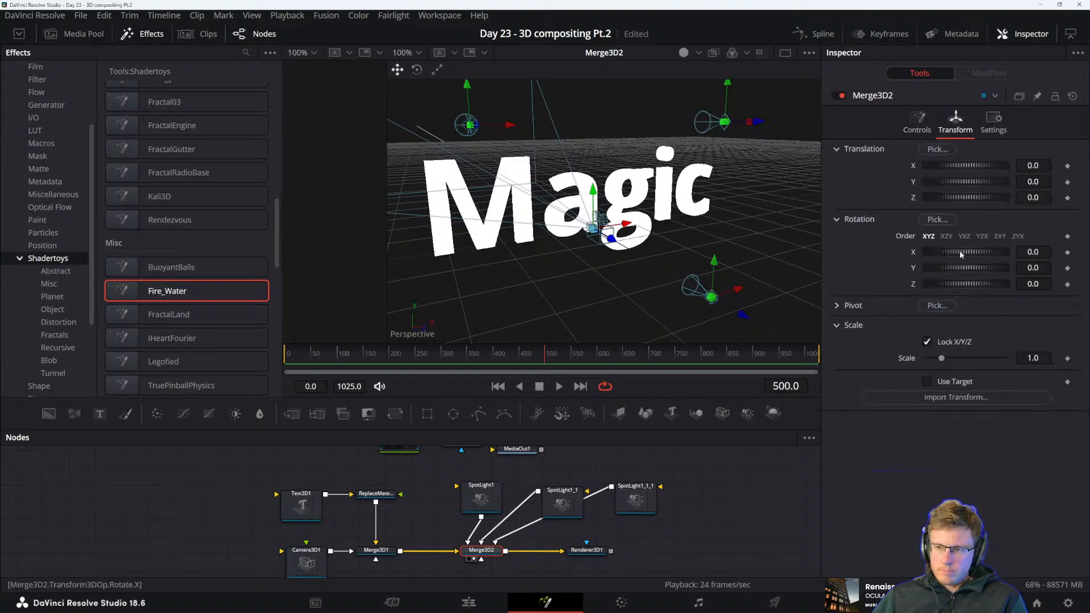
left_click_drag(959, 250, 959, 252)
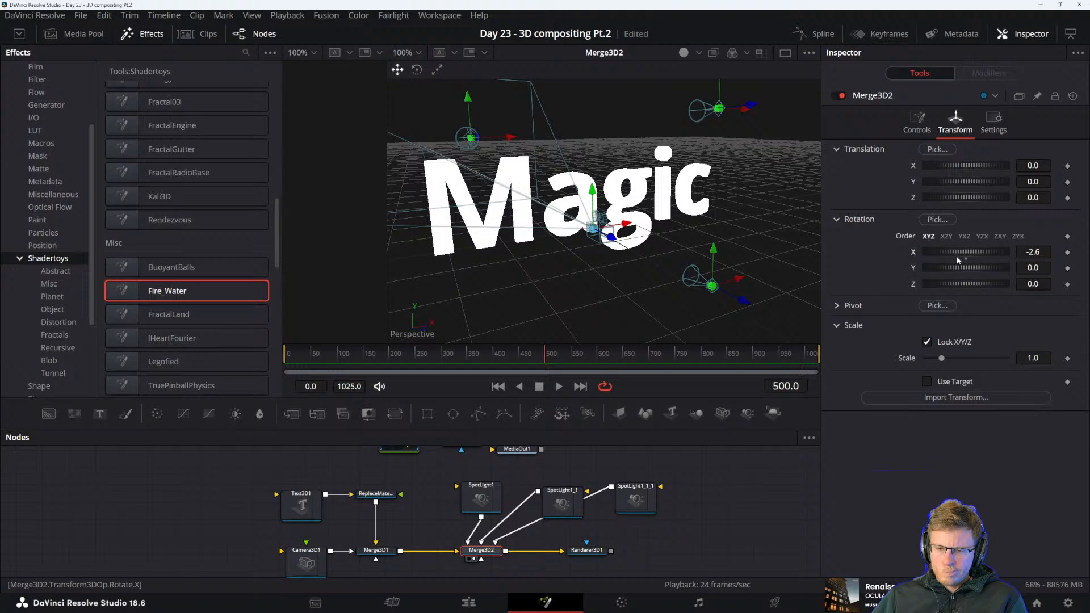
double_click(956, 257)
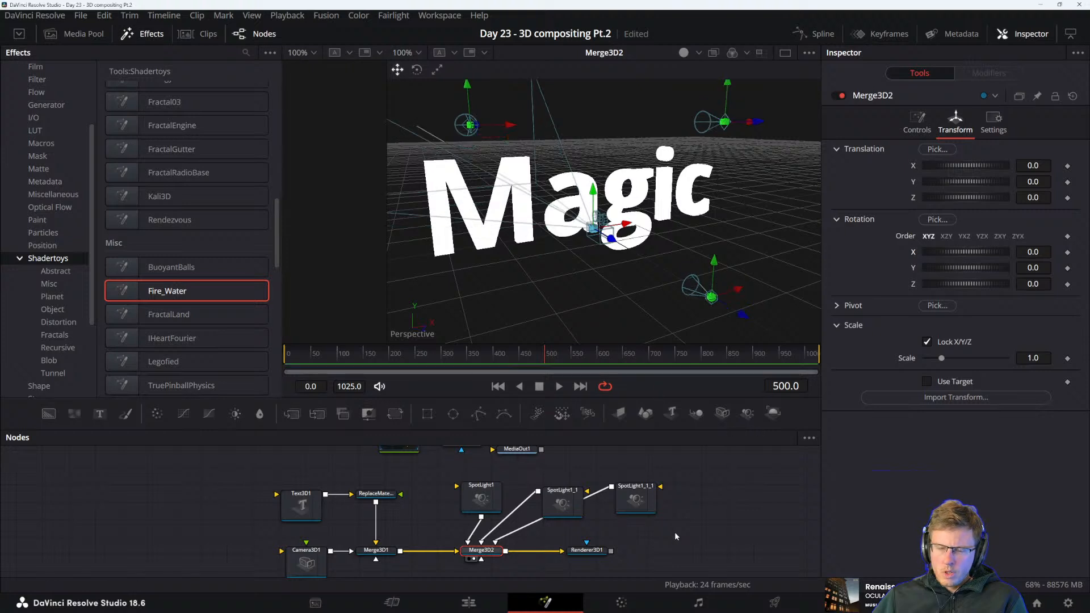
Detach Merge3D1 from Merge3D2, lower Merge3D1 in the node graph, and gather the spotlights more closely above Merge3D2
left_click_drag(698, 533, 737, 527)
left_click_drag(485, 558, 468, 537)
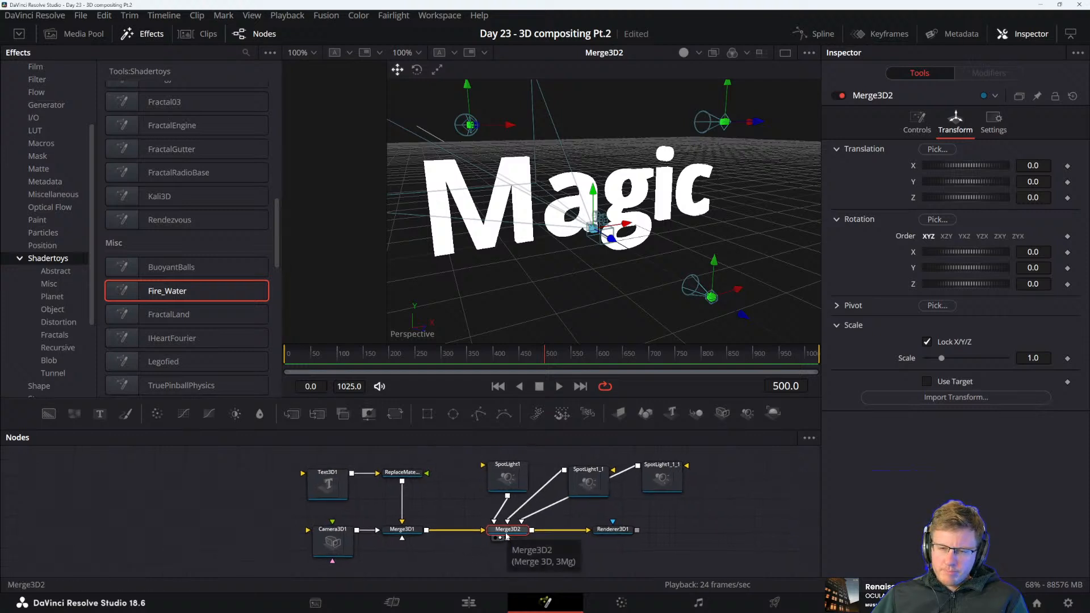
left_click_drag(506, 536, 402, 552)
key("ctrl+z")
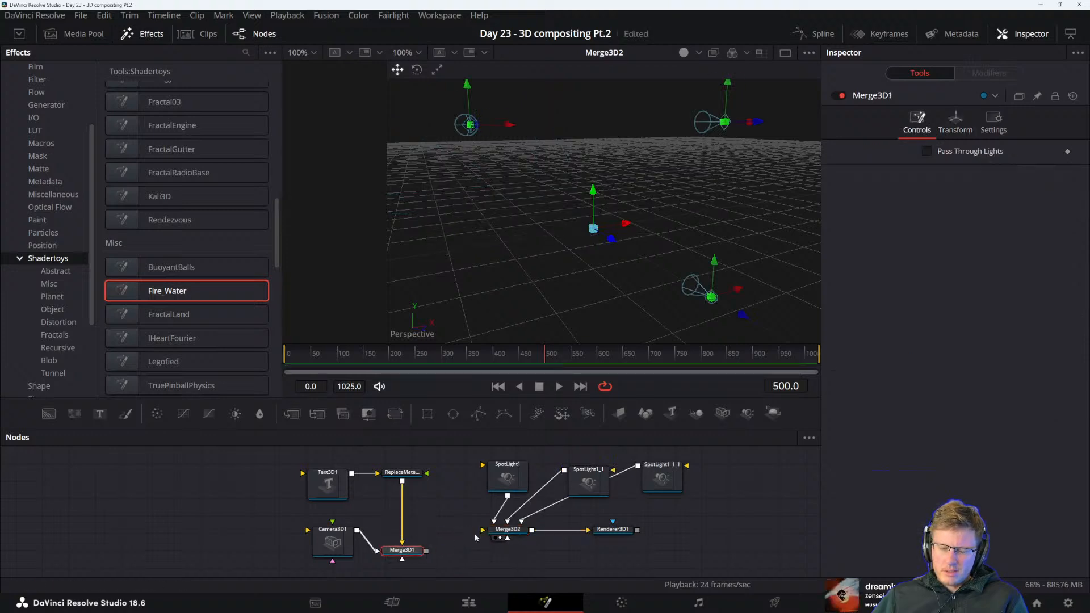
left_click_drag(507, 534, 487, 534)
left_click_drag(580, 478, 568, 473)
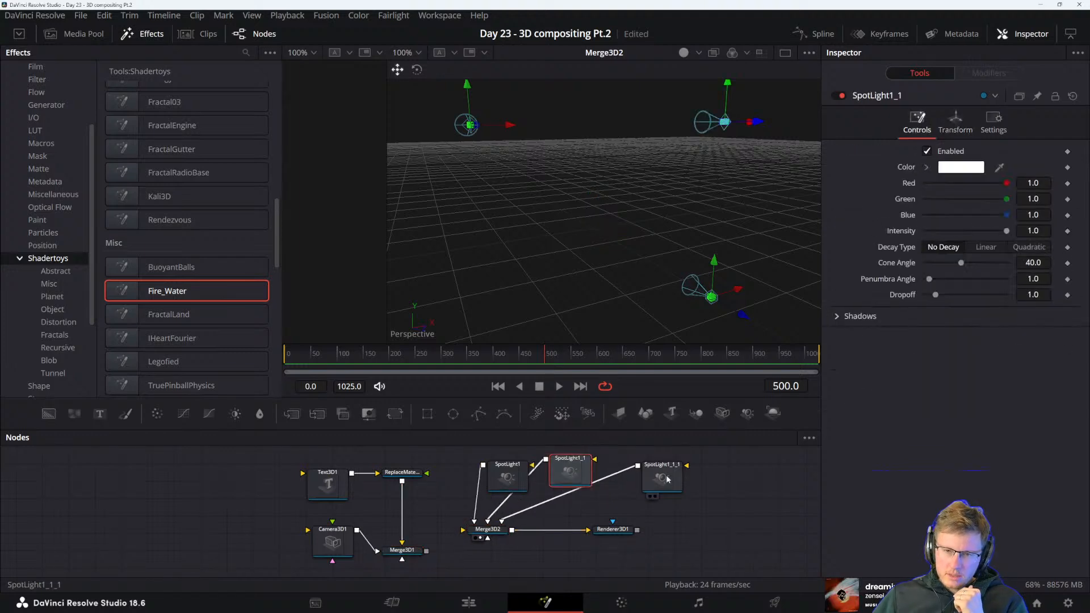
left_click_drag(663, 478, 621, 473)
Try routing Merge3D2 into Merge3D1 with Merge3D1 feeding Renderer3D1, and disconnect the renderer again
left_click_drag(512, 532, 427, 552)
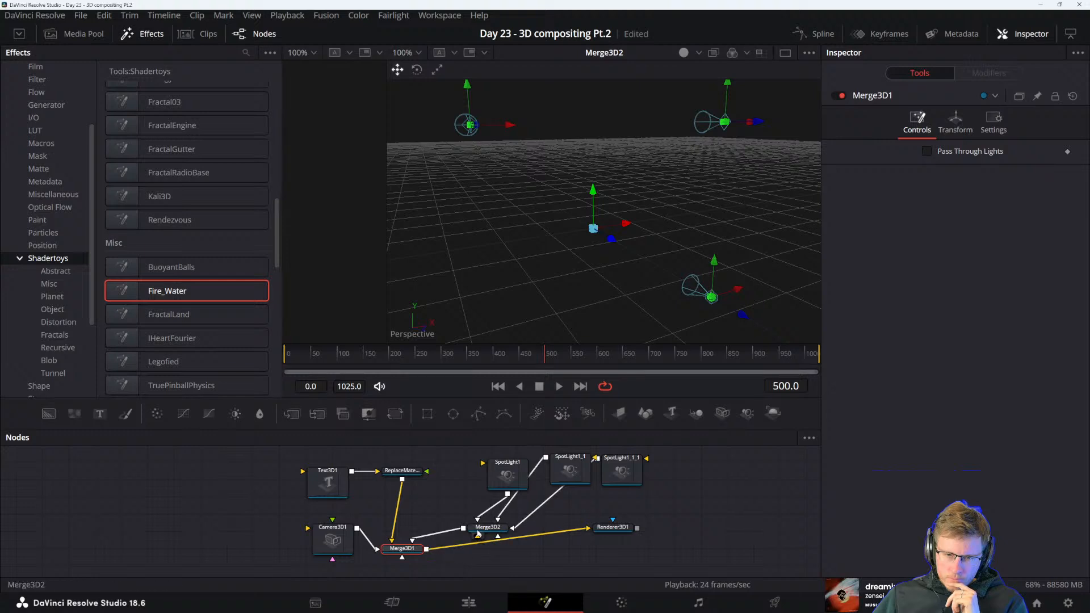
left_click_drag(484, 532, 495, 527)
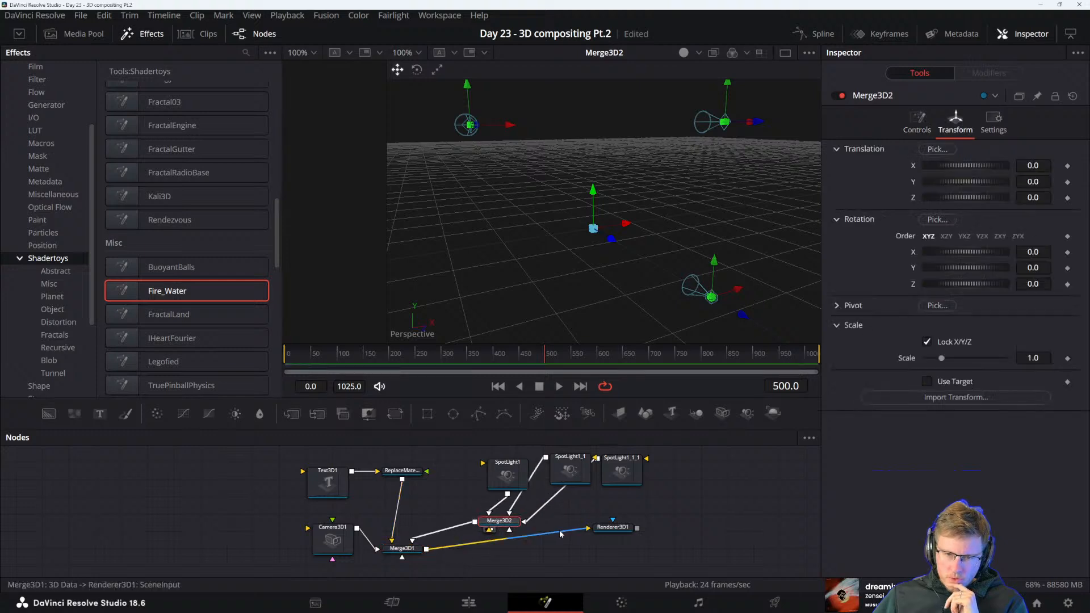
left_click_drag(594, 526, 560, 552)
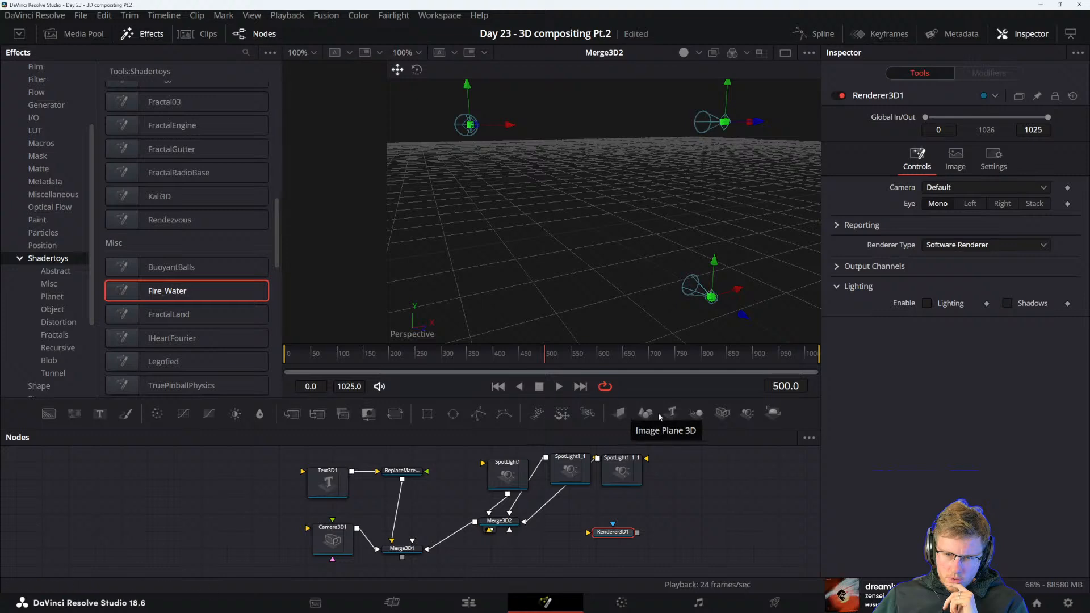
Add a third Merge3D node below Merge3D2 and feed it with the outputs of Merge3D2 and Merge3D1
left_click_drag(691, 414, 527, 519)
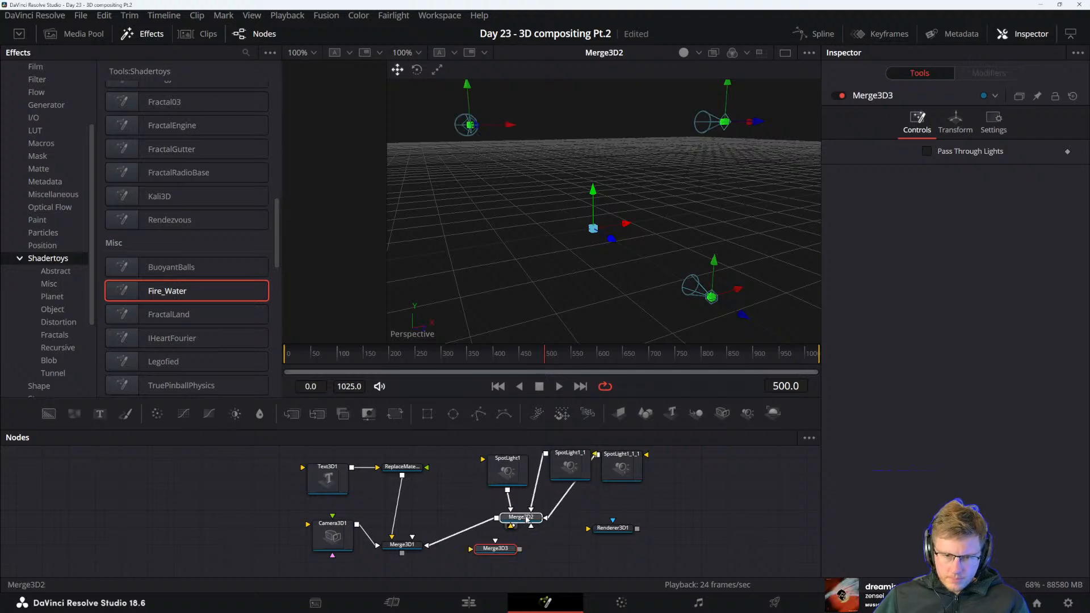
left_click(527, 520)
left_click_drag(433, 543, 503, 550)
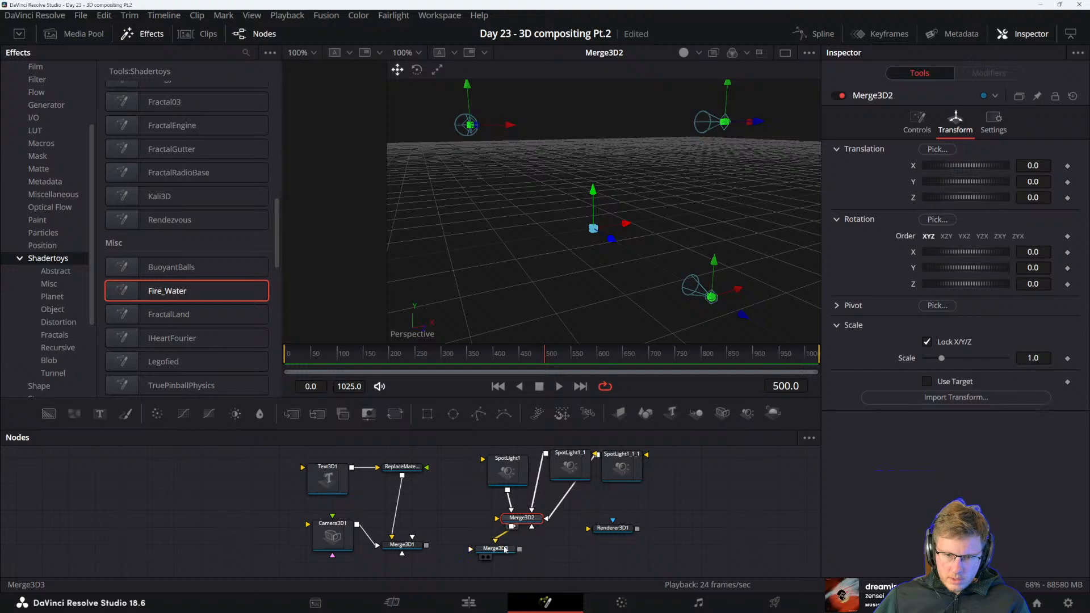
left_click_drag(425, 546, 529, 571)
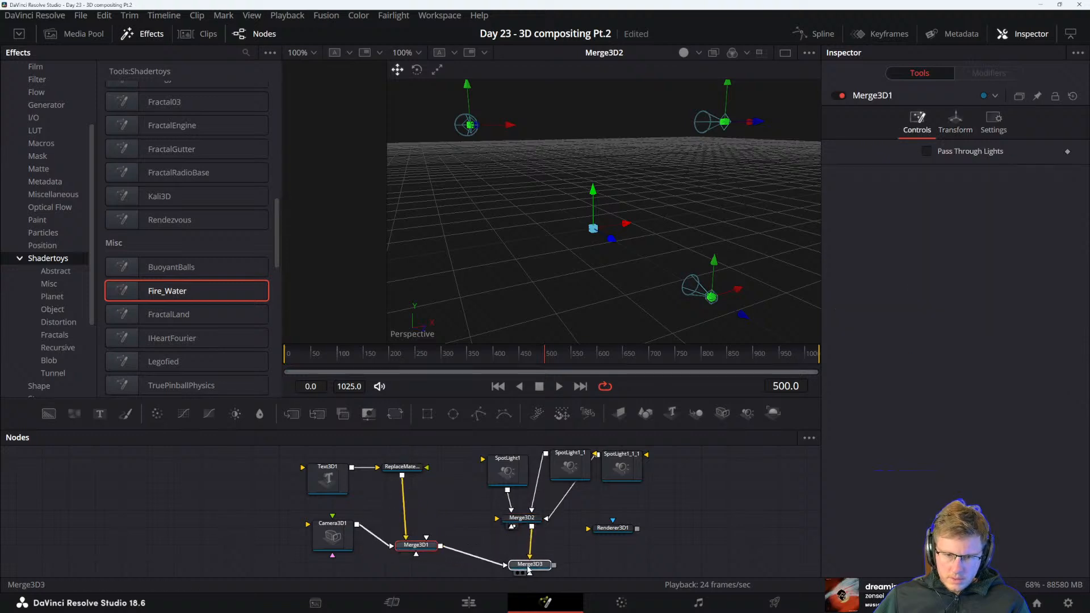
Feed Merge3D3 into Renderer3D1, view the renderer's output, and switch the viewer to Merge3D3
left_click_drag(532, 522, 615, 558)
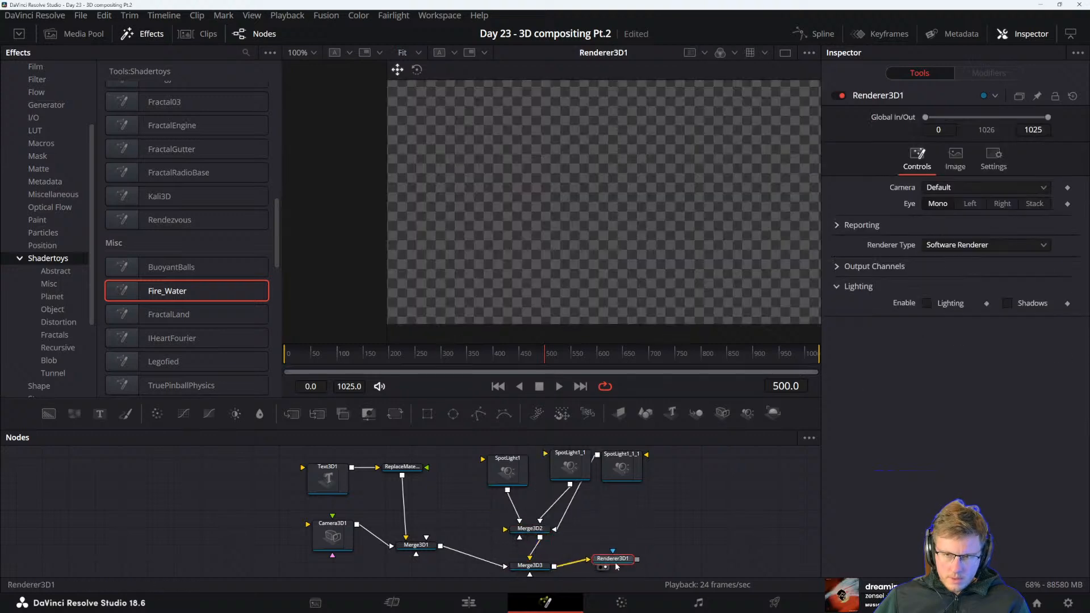
key("1")
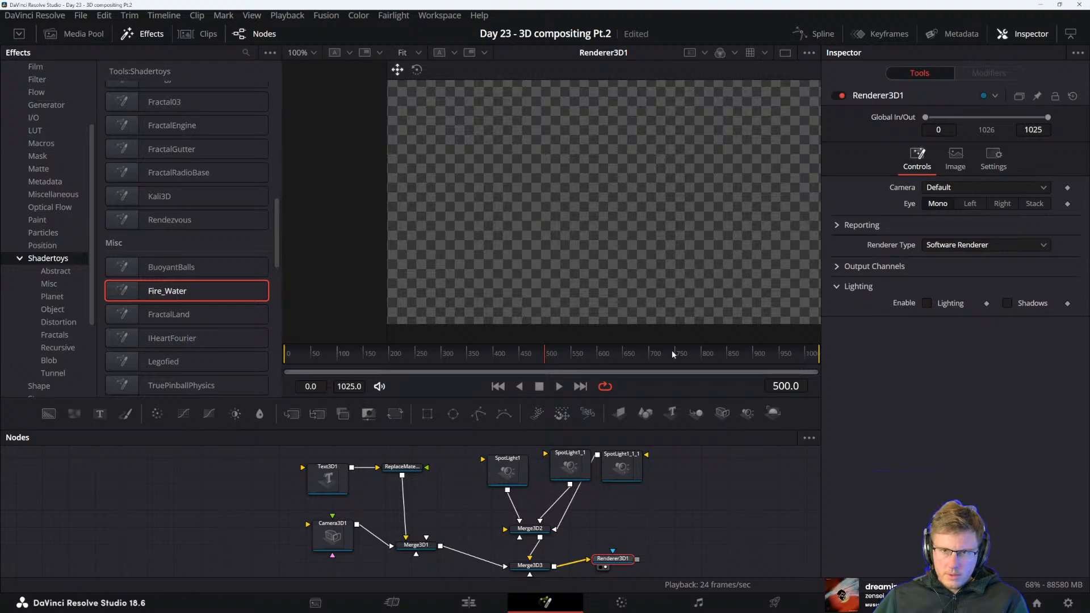
left_click(534, 563)
key("1")
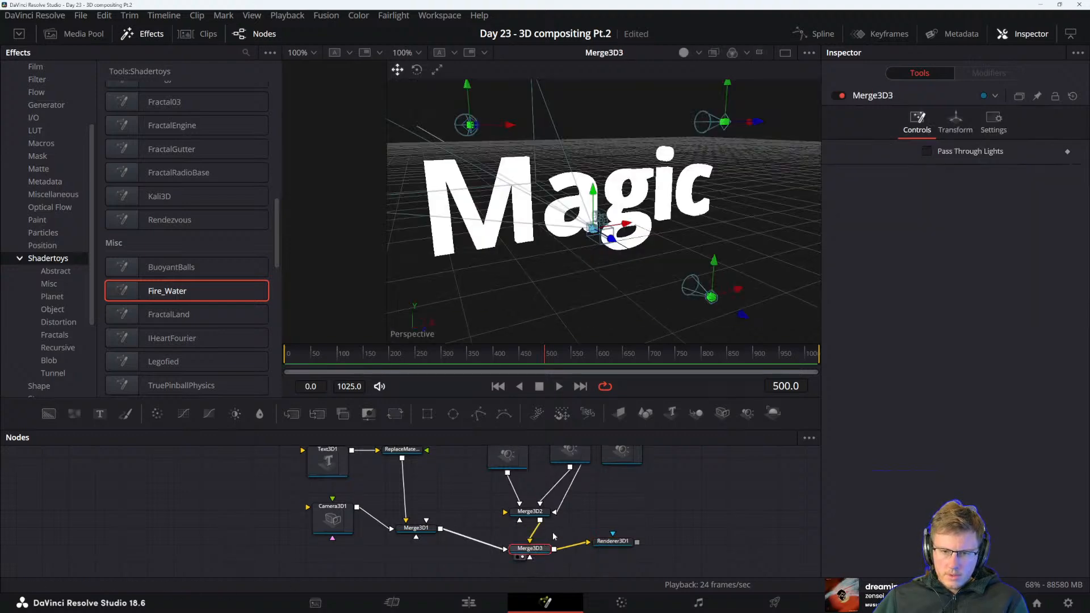
Try rotating Merge3D2 about the X axis and about the Z axis to -331.3, undoing each rotation
left_click(538, 514)
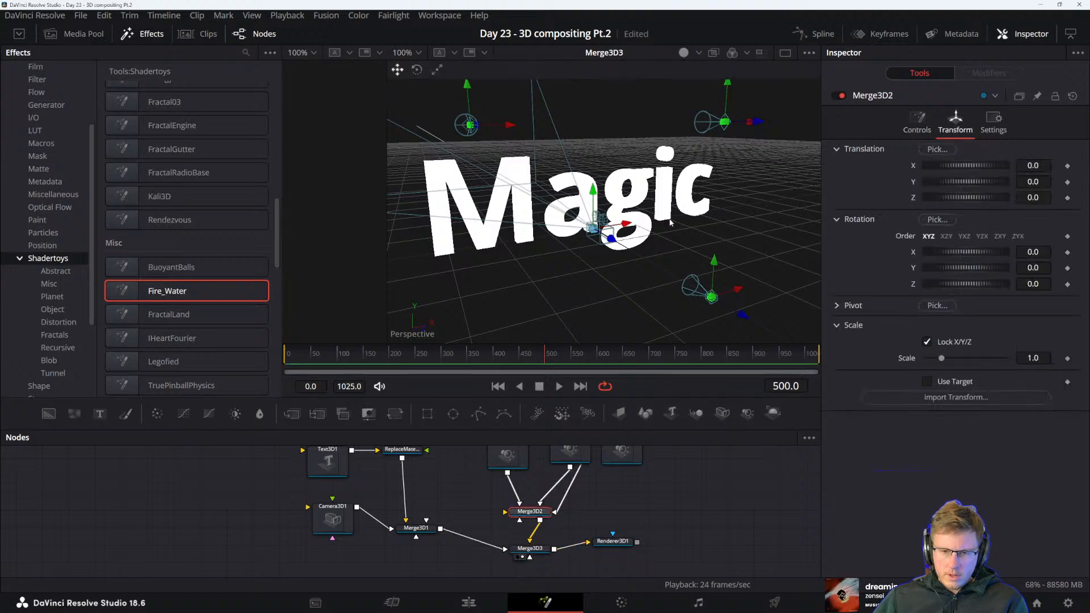
left_click_drag(973, 256, 956, 254)
key("ctrl+z")
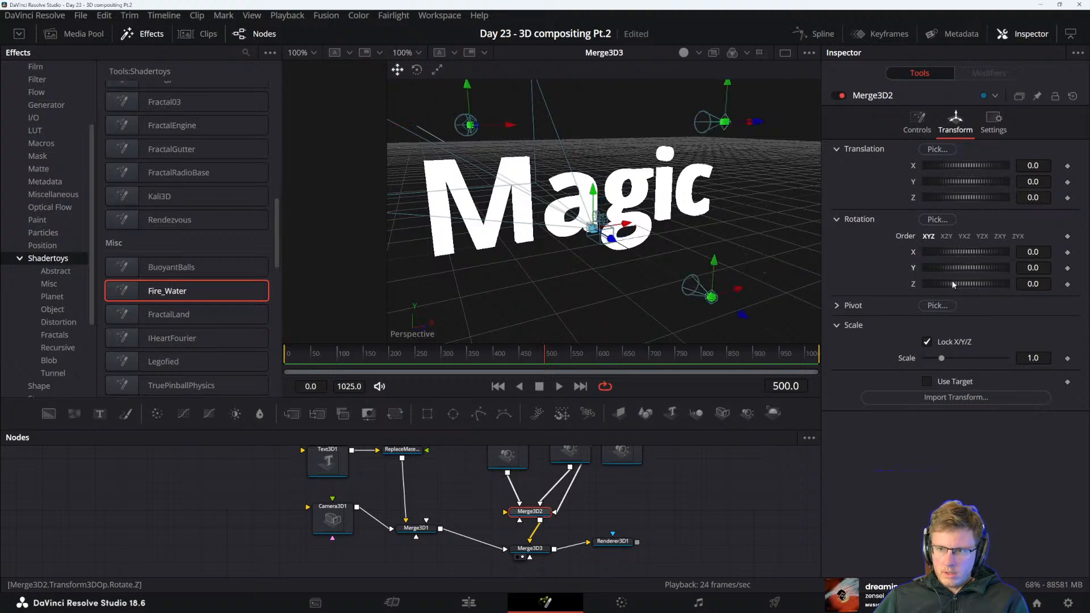
left_click_drag(951, 283, 871, 257)
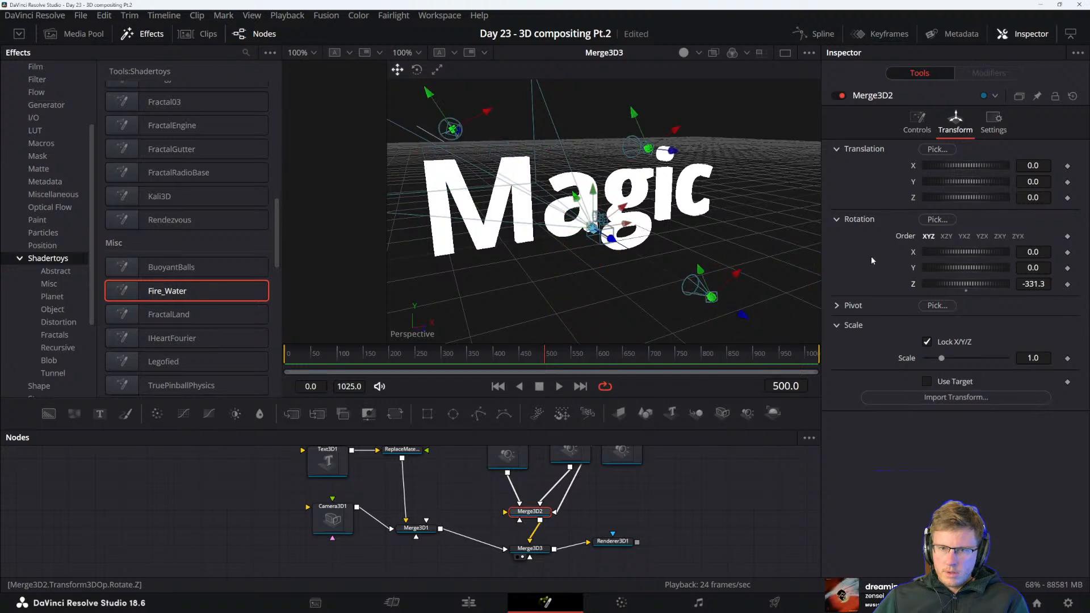
key("ctrl+z")
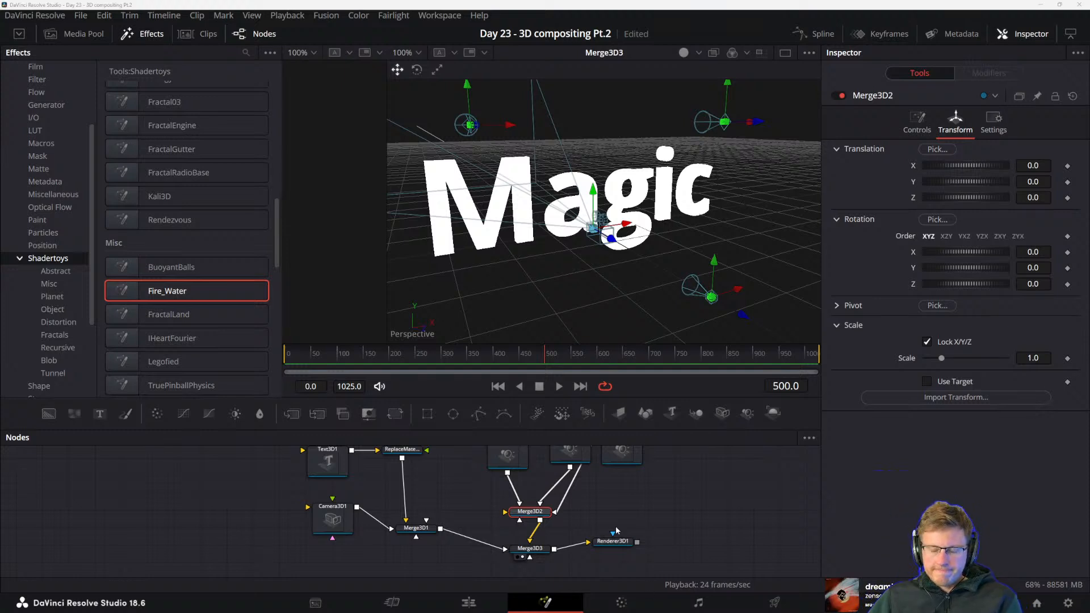
Compare Merge3D2 with Merge3D3 in the viewer and line up Renderer3D1 with Merge3D3 in the node graph
left_click(521, 519)
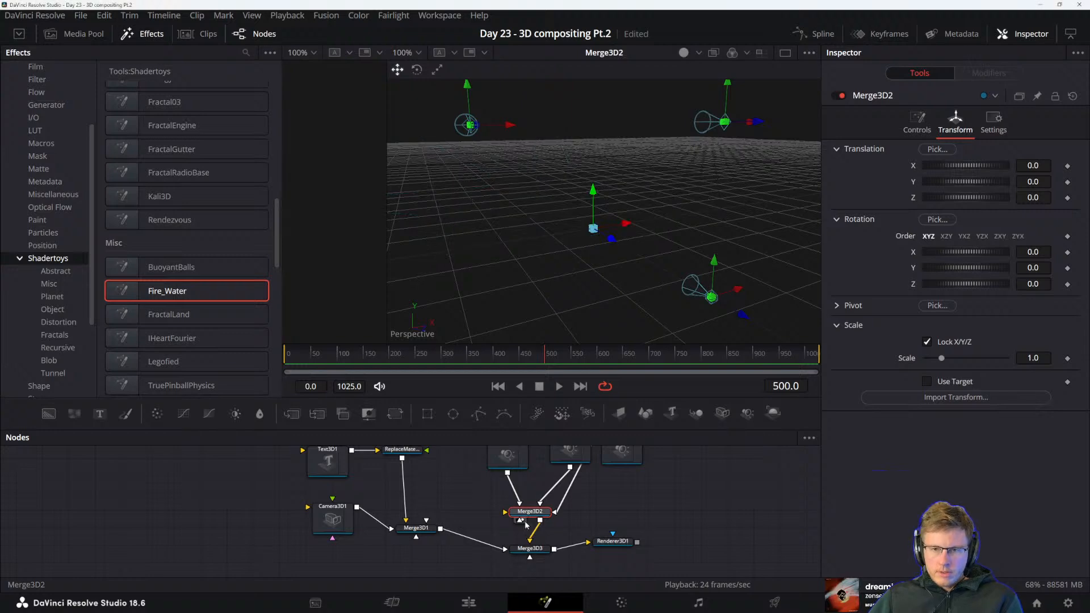
left_click(521, 557)
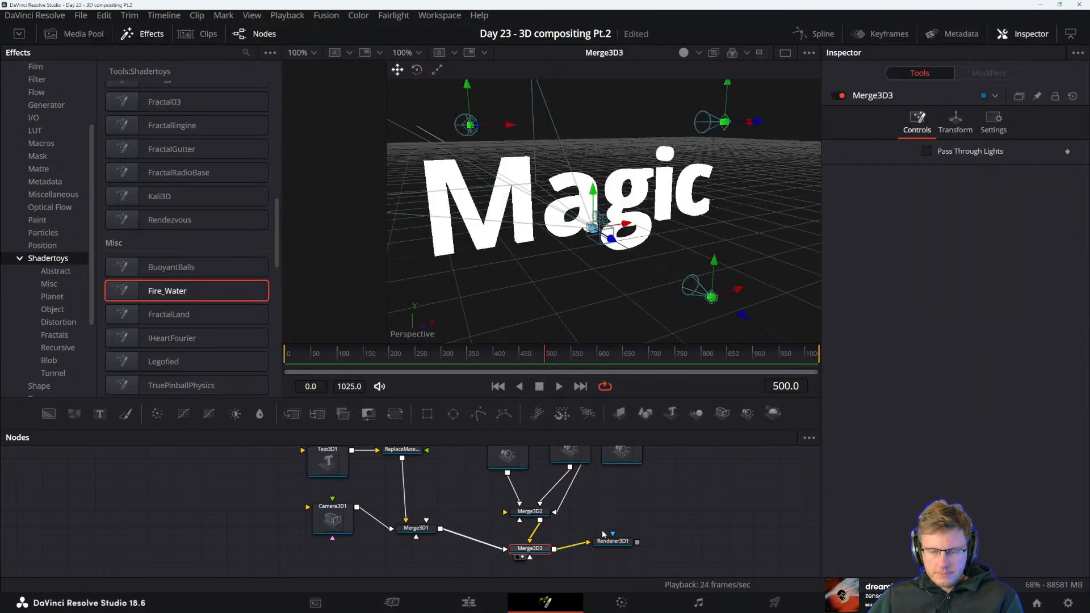
left_click_drag(606, 541, 615, 549)
Switch to the PDF manual, reread the passage on transforming connected Merge3D nodes, and move its window out of the way
key("alt+Tab")
left_click(492, 308)
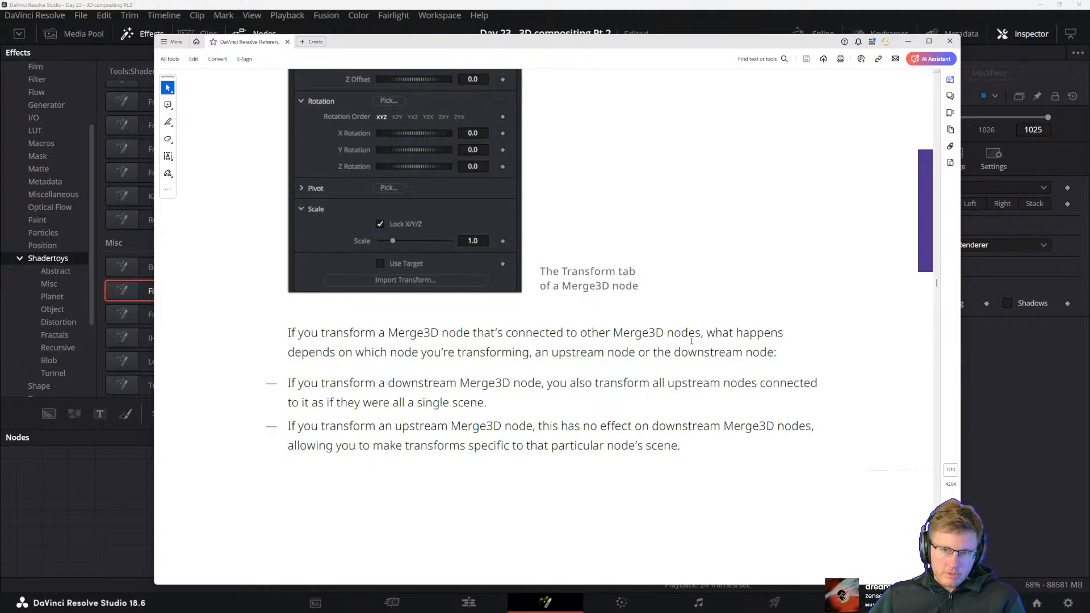
left_click_drag(288, 353, 531, 353)
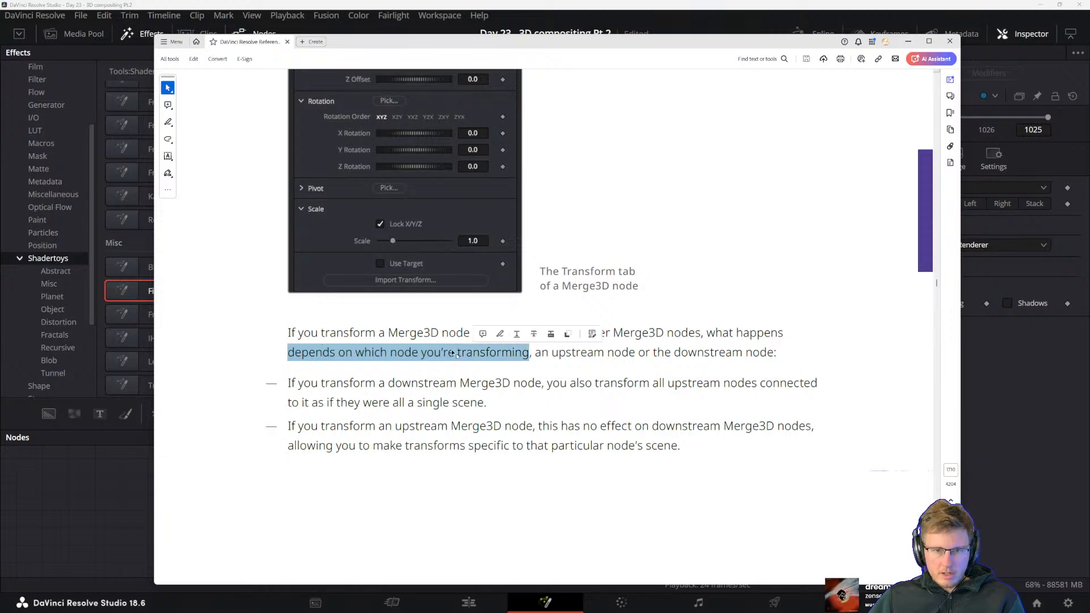
left_click(423, 355)
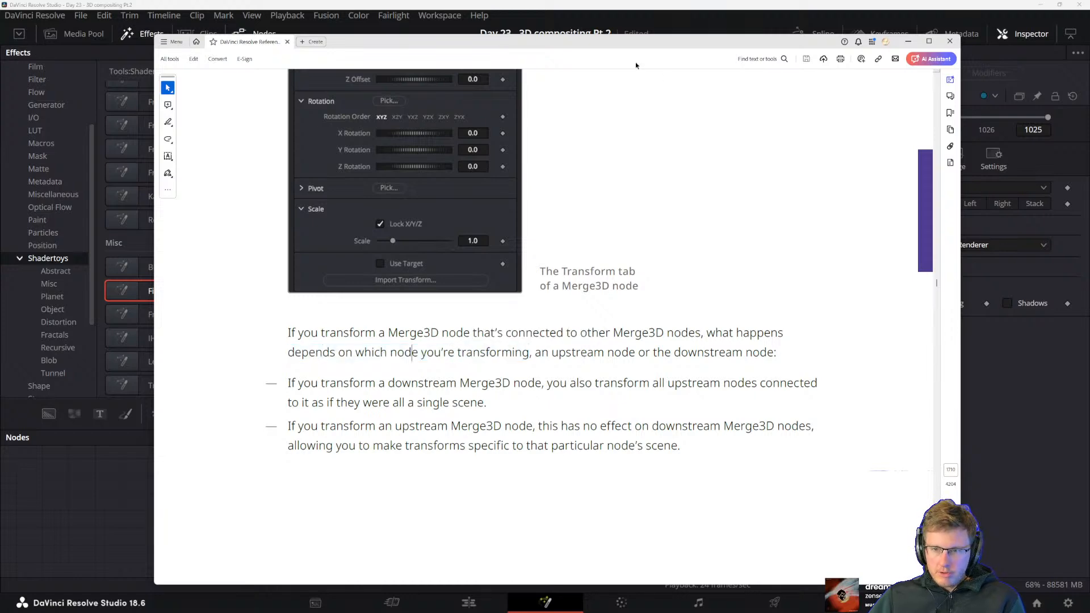
left_click_drag(634, 43, 555, 594)
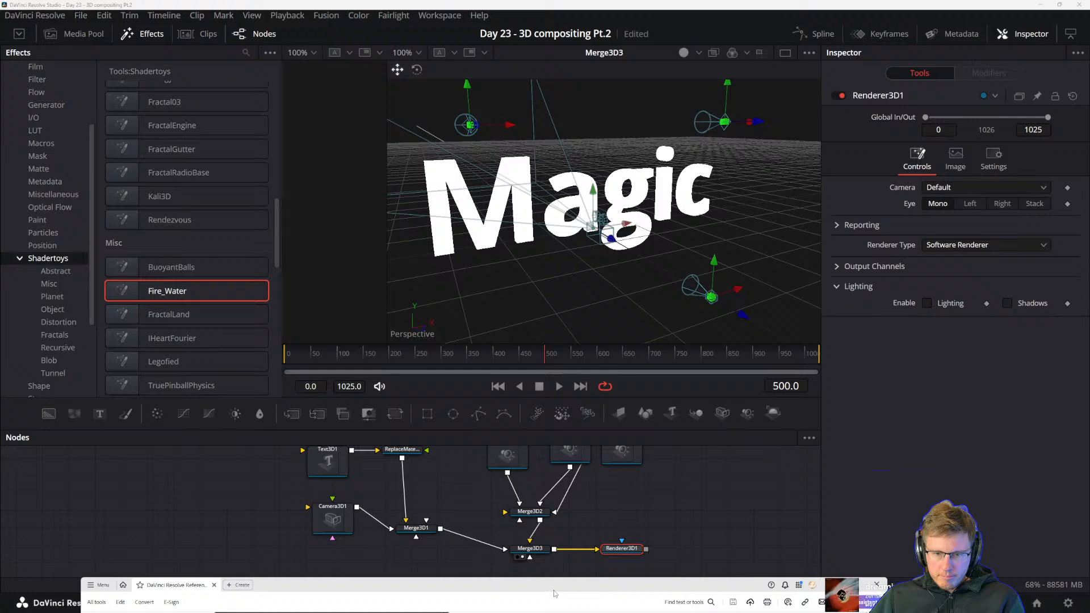
Raise Merge3D2, Merge3D3 and Renderer3D1 in the node graph so Merge3D3 and the renderer line up with Merge3D1
left_click_drag(528, 512, 529, 497)
left_click(530, 528)
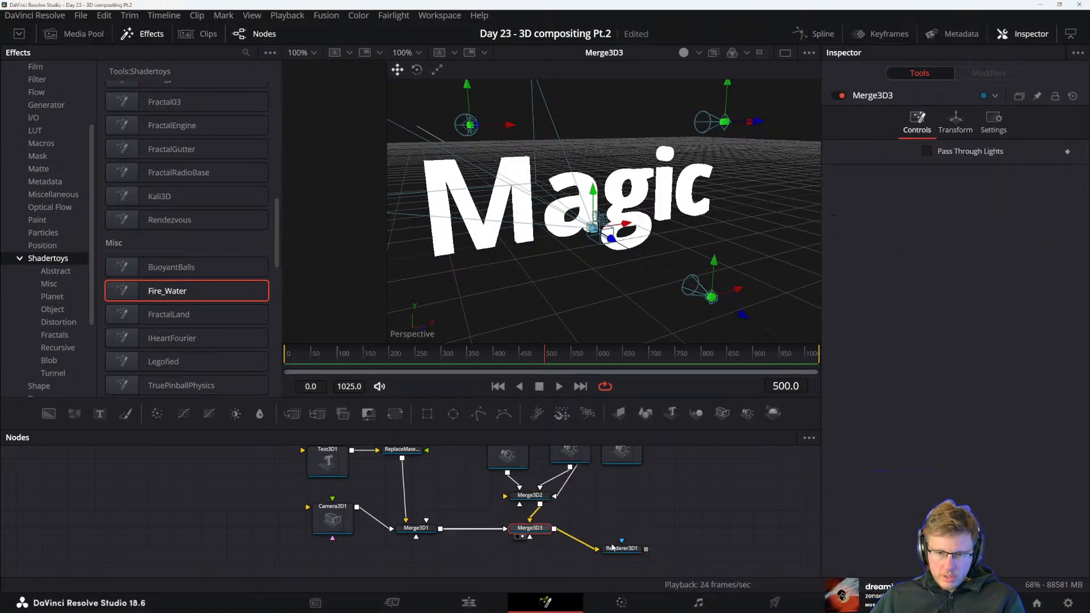
left_click_drag(613, 547, 613, 527)
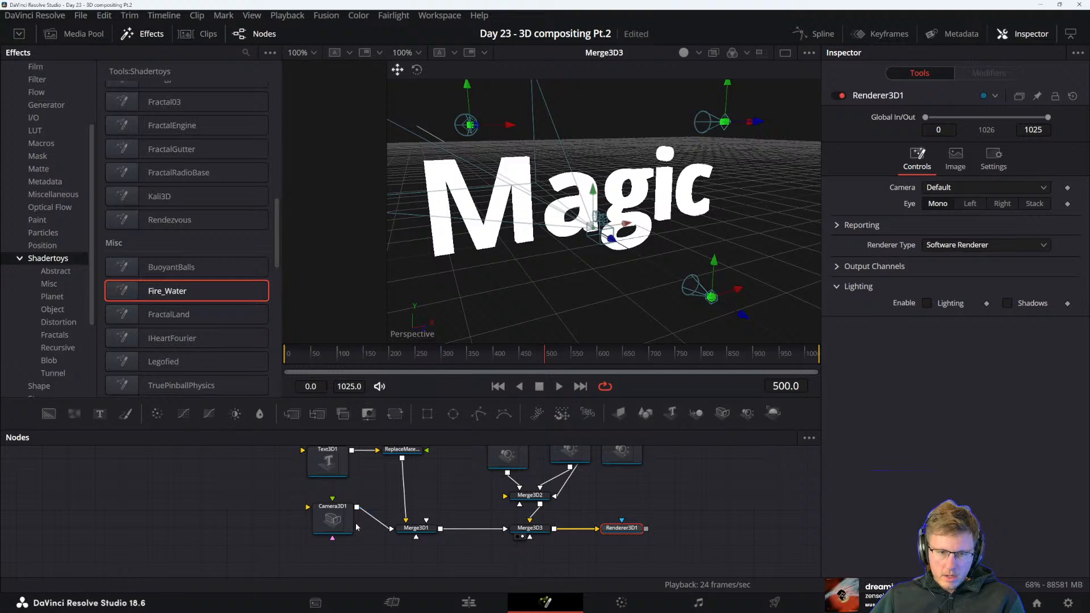
Line up Camera3D1 level with Merge3D1 and ReplaceMaterial3D1 directly above Merge3D1 in the node graph
left_click_drag(341, 519, 339, 541)
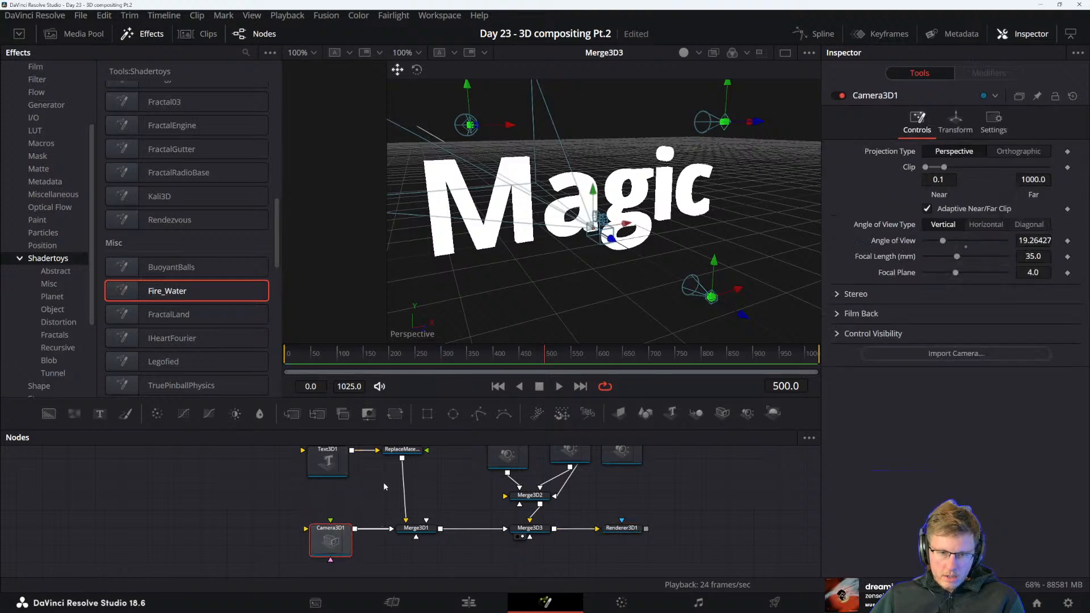
left_click_drag(402, 449, 405, 449)
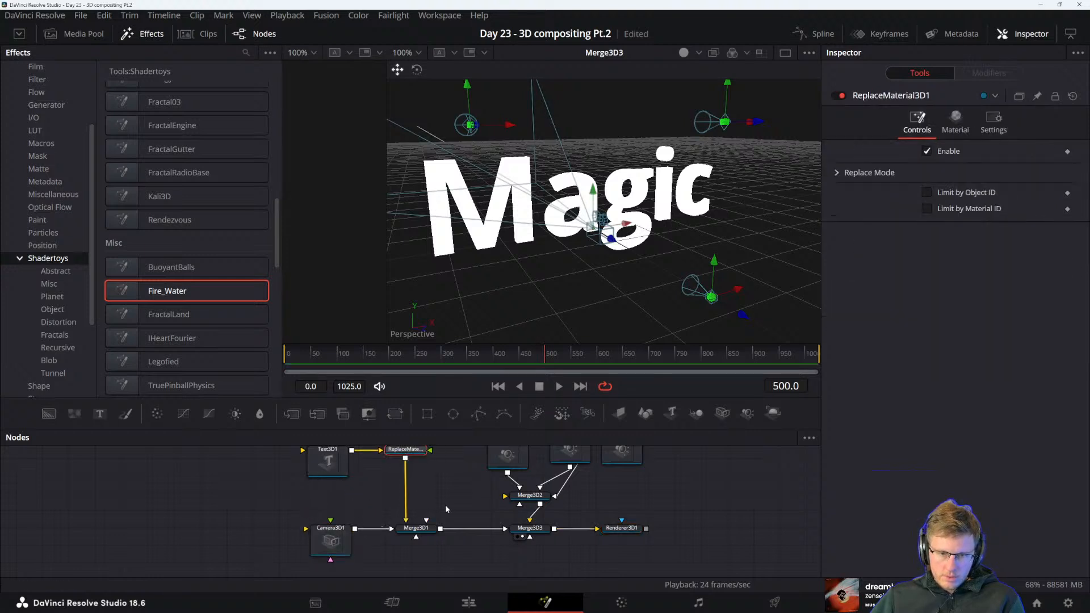
Check the PDF manual's passage on upstream and downstream transforms, and select Merge3D2 with its three spotlights in the DaVinci Resolve node graph
key("alt+Tab")
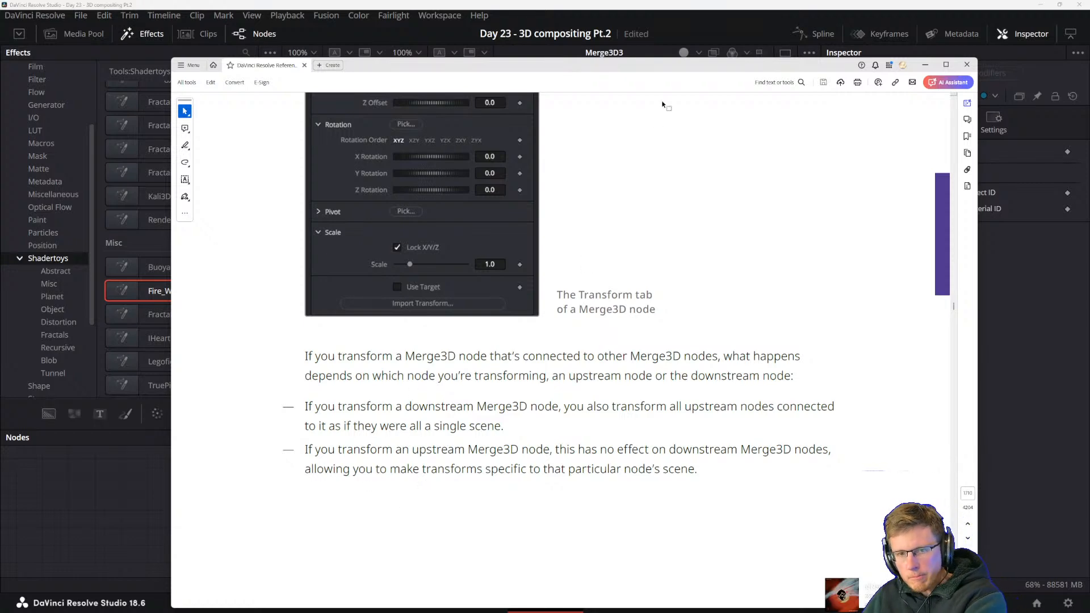
left_click_drag(612, 71, 612, 612)
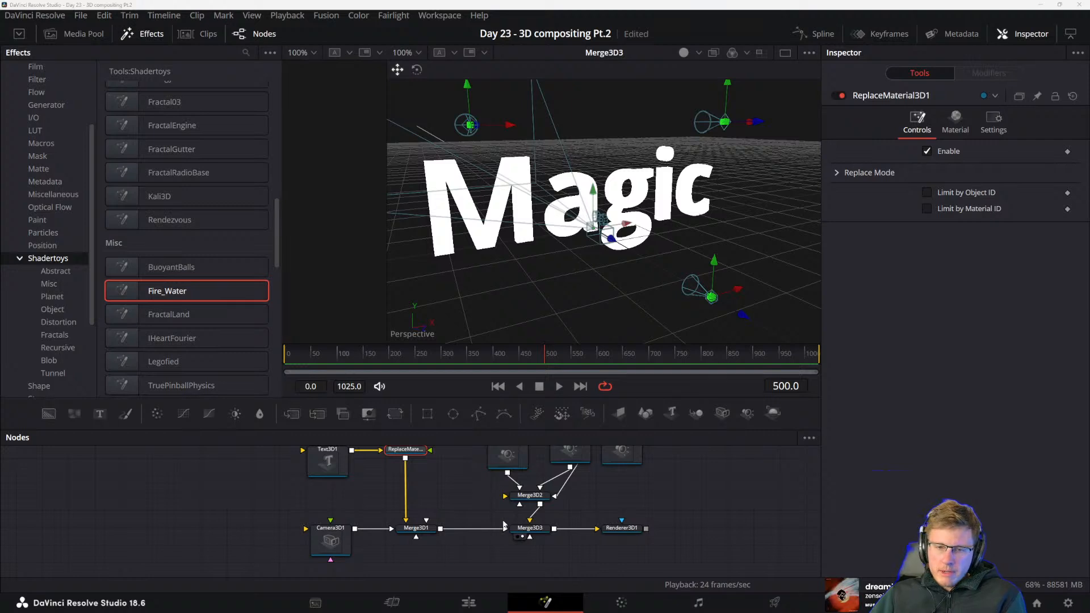
scroll(488, 508, "up", 2)
left_click_drag(467, 459, 683, 525)
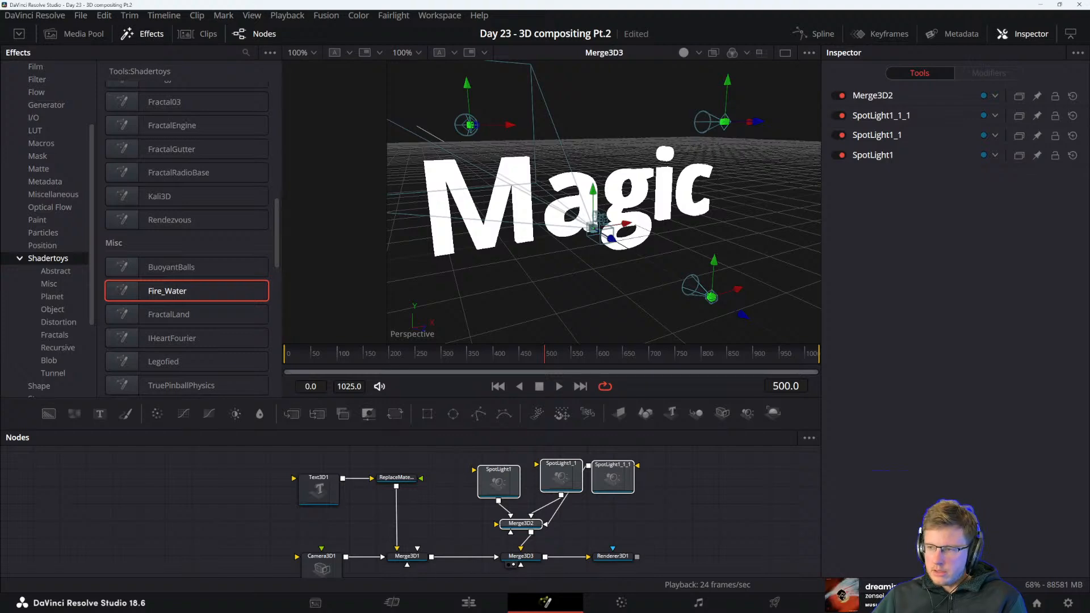
Switch to the PDF manual and read the section "Transforming Upstream, Lighting Downstream" with its example node tree
key("alt+Tab")
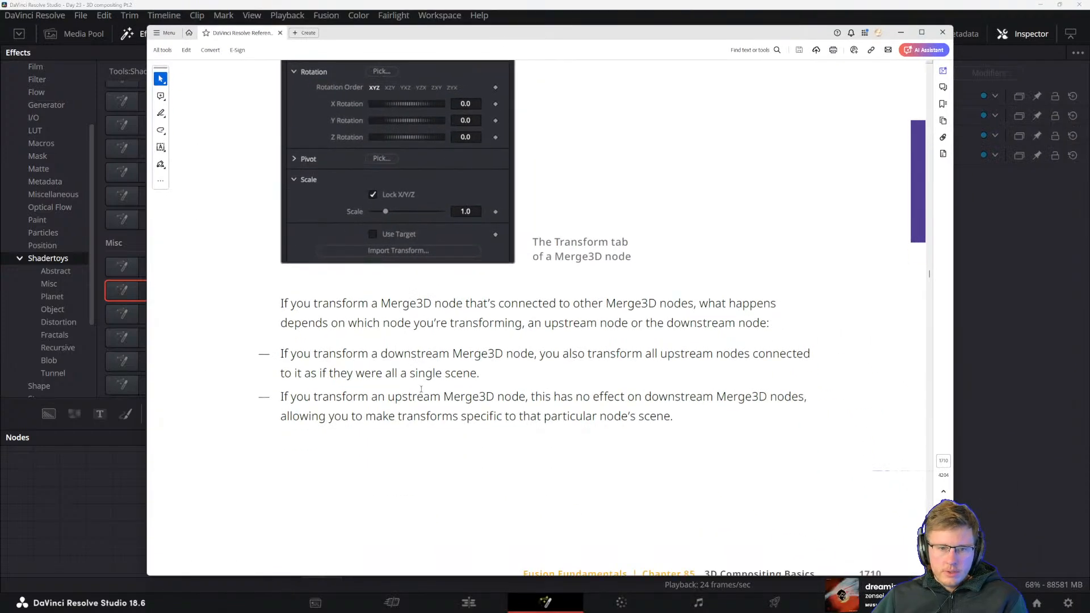
scroll(421, 390, "down", 8)
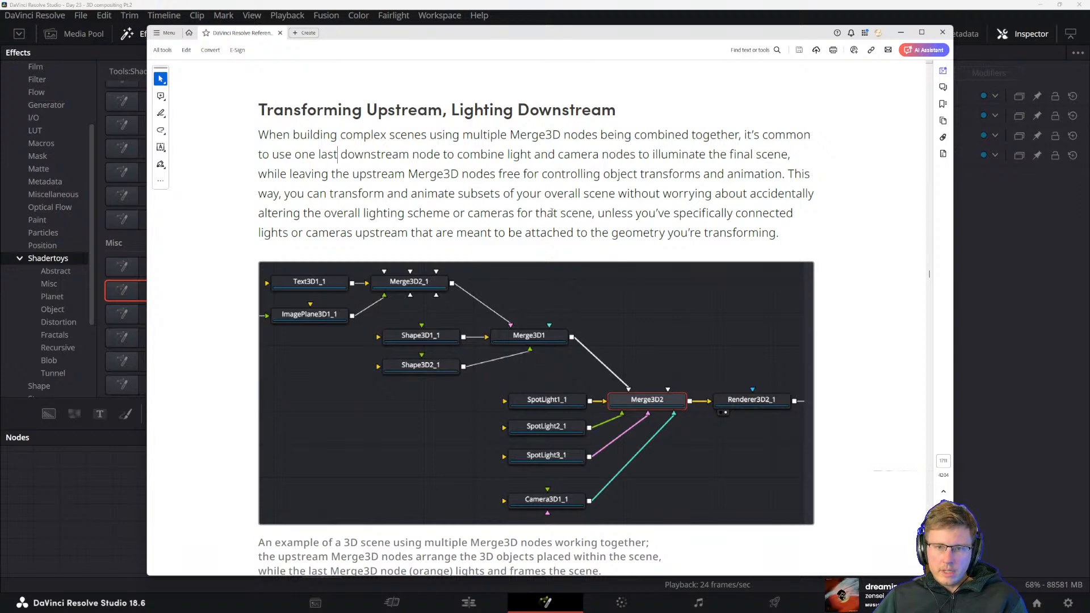
double_click(612, 214)
left_click(653, 210)
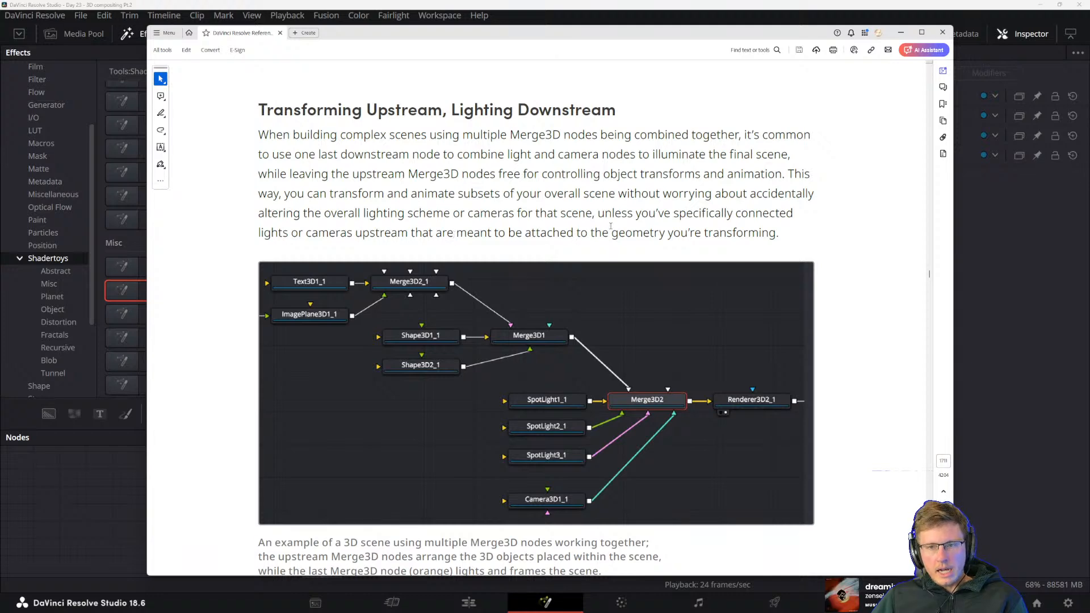
left_click_drag(611, 230, 780, 232)
left_click(780, 230)
scroll(530, 213, "down", 1)
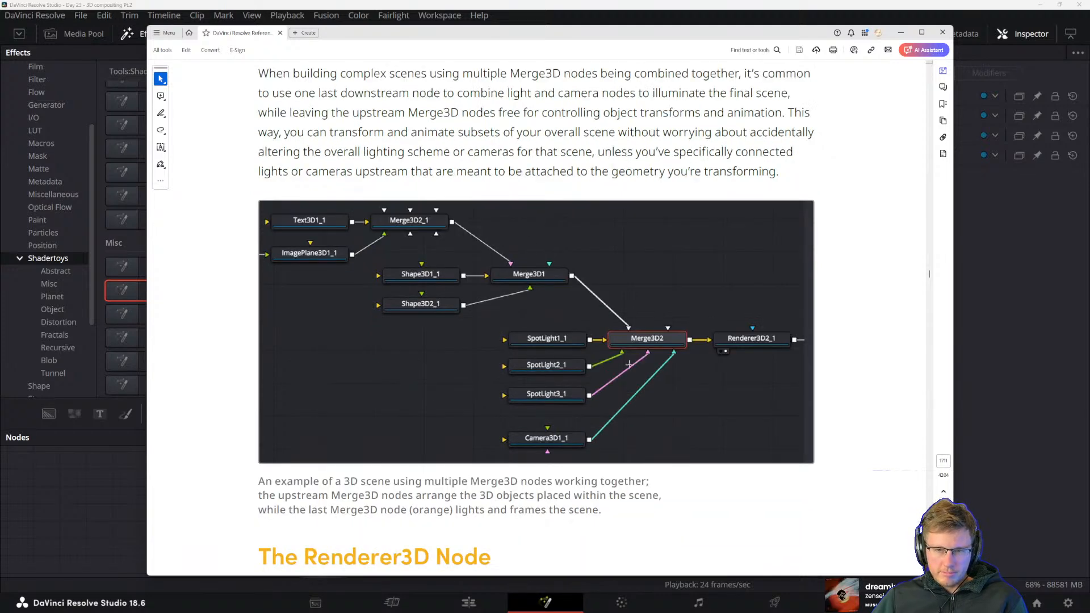
Read the first paragraph of "The Renderer3D Node" on how separate 3D scenes are combined and rendered
scroll(629, 364, "down", 4)
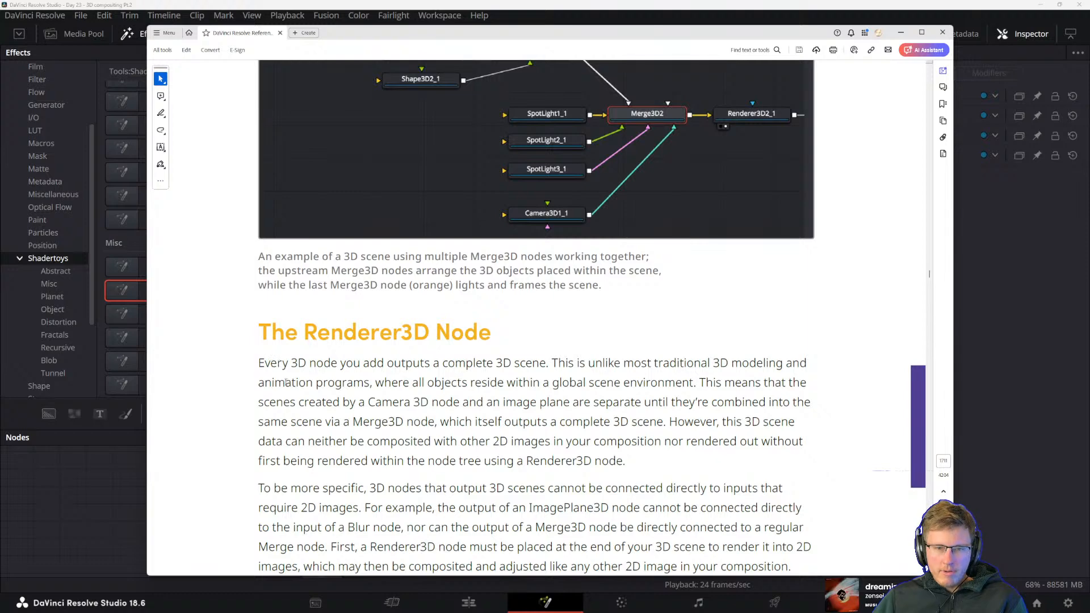
scroll(287, 368, "down", 1)
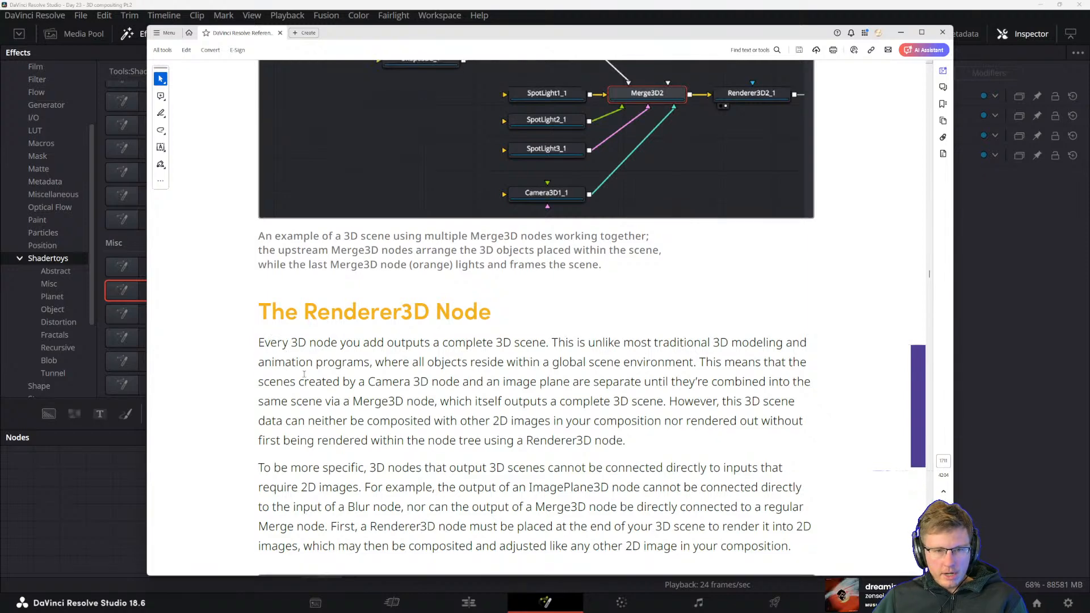
scroll(465, 324, "down", 1)
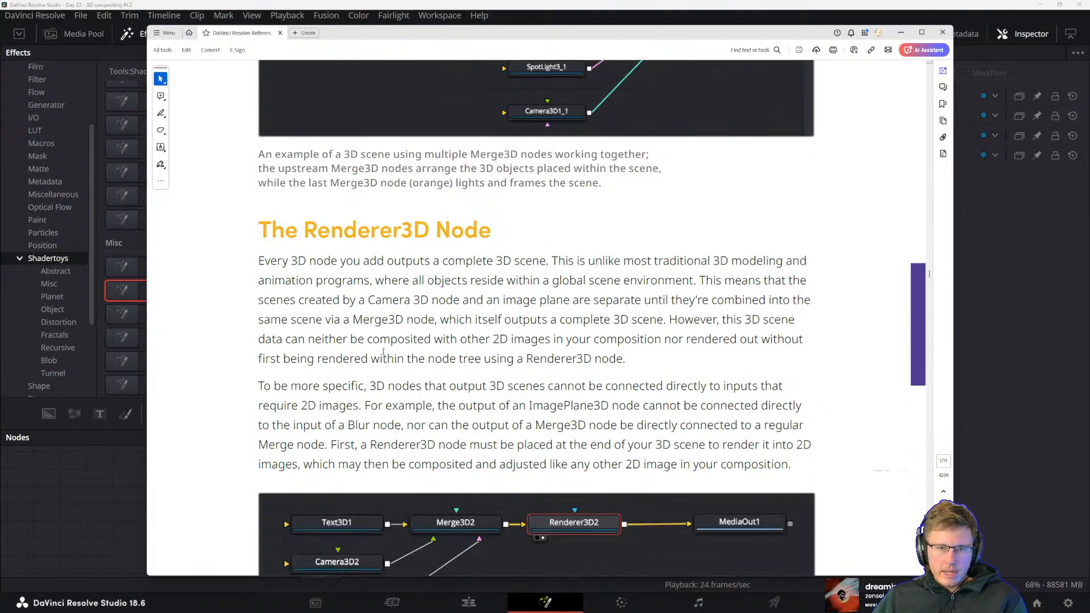
scroll(538, 291, "down", 2)
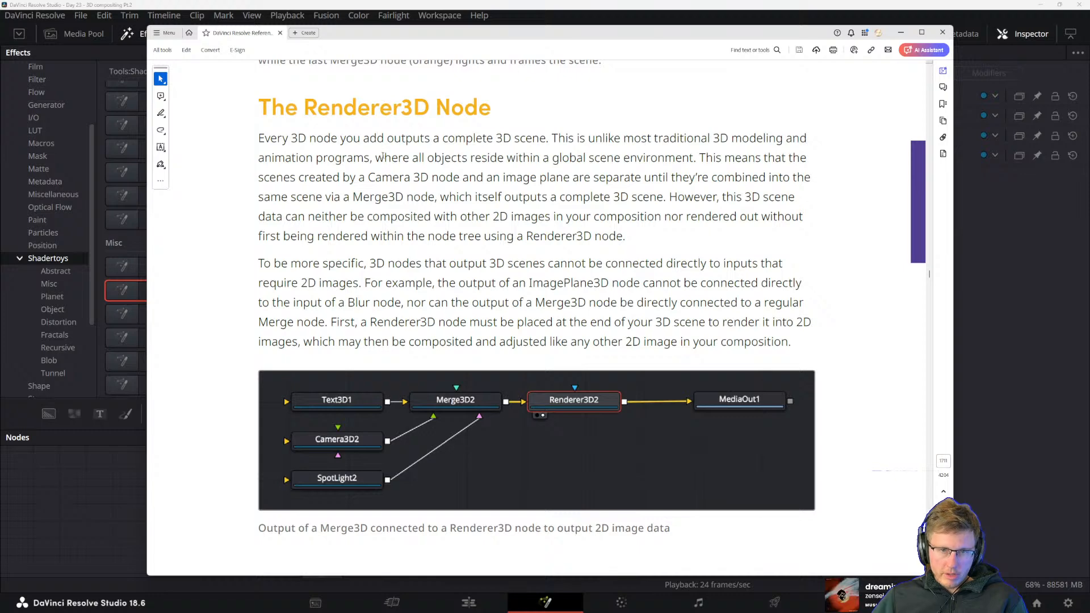
left_click_drag(377, 157, 460, 178)
left_click(450, 217)
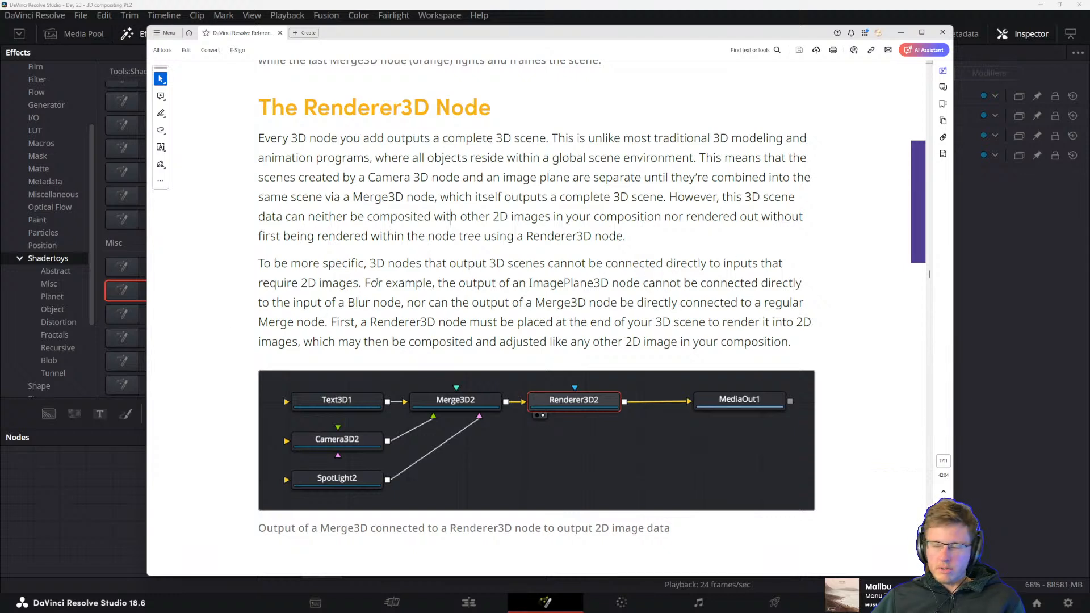
Read the Renderer3D paragraph on why 3D node outputs need a Renderer3D before connecting to 2D nodes
left_click_drag(377, 282, 588, 322)
left_click(526, 292)
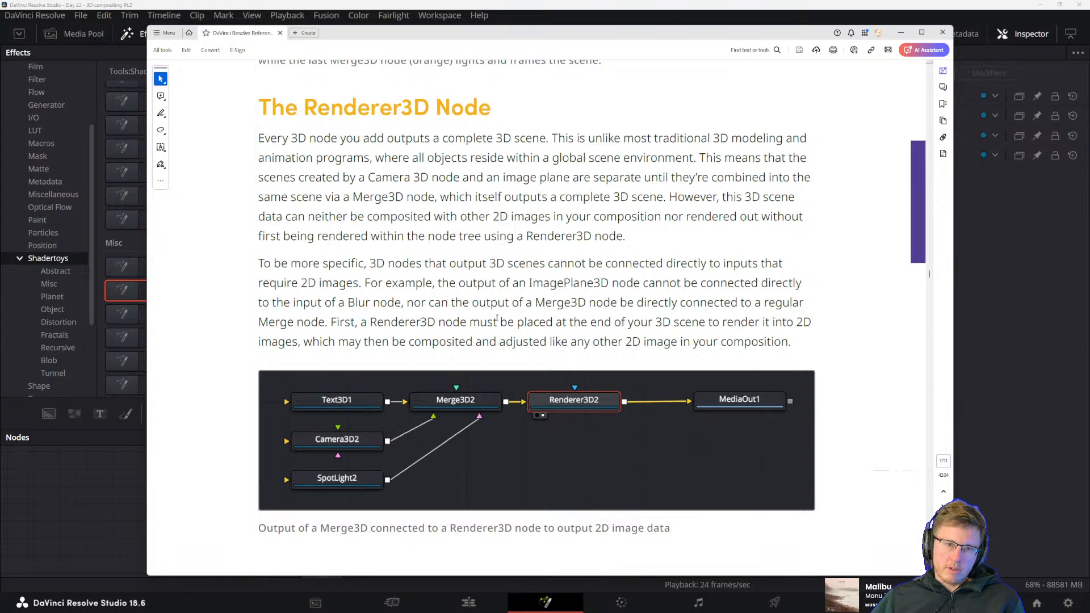
left_click_drag(448, 305, 554, 322)
left_click(562, 335)
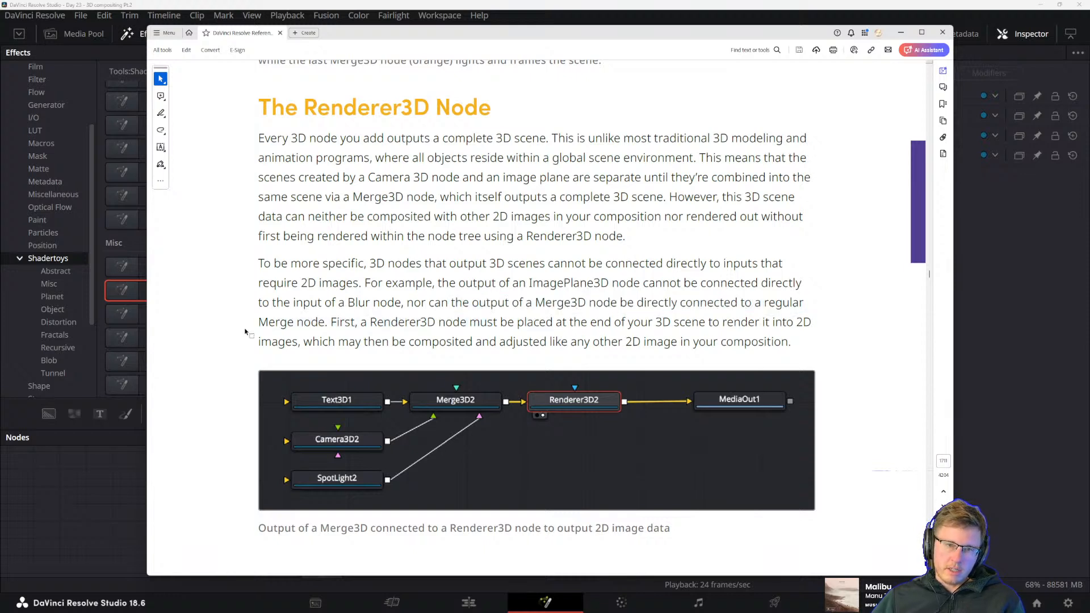
left_click_drag(331, 322, 435, 322)
left_click(396, 325)
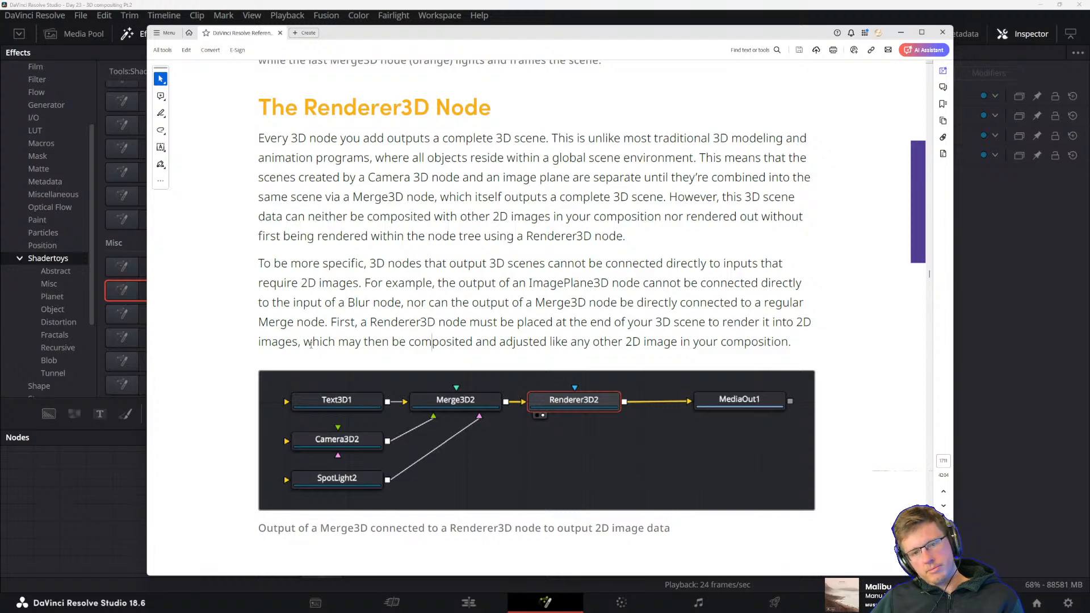
left_click_drag(304, 342, 387, 343)
left_click(353, 342)
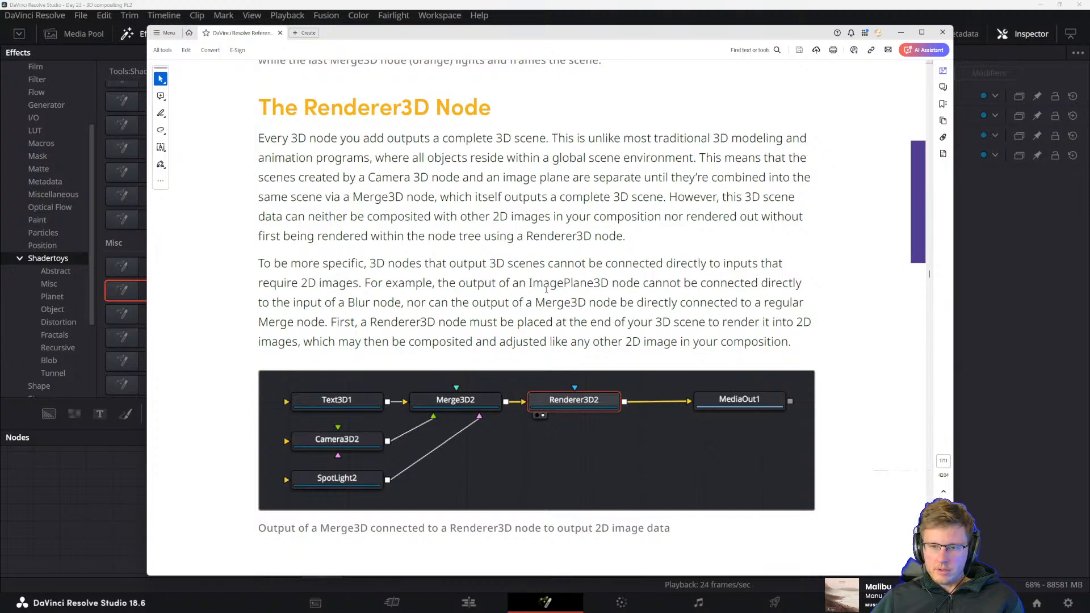
Read the manual's notes on Renderer3D cameras and resolution and the "Software vs. GPU Rendering" introduction
scroll(504, 249, "down", 10)
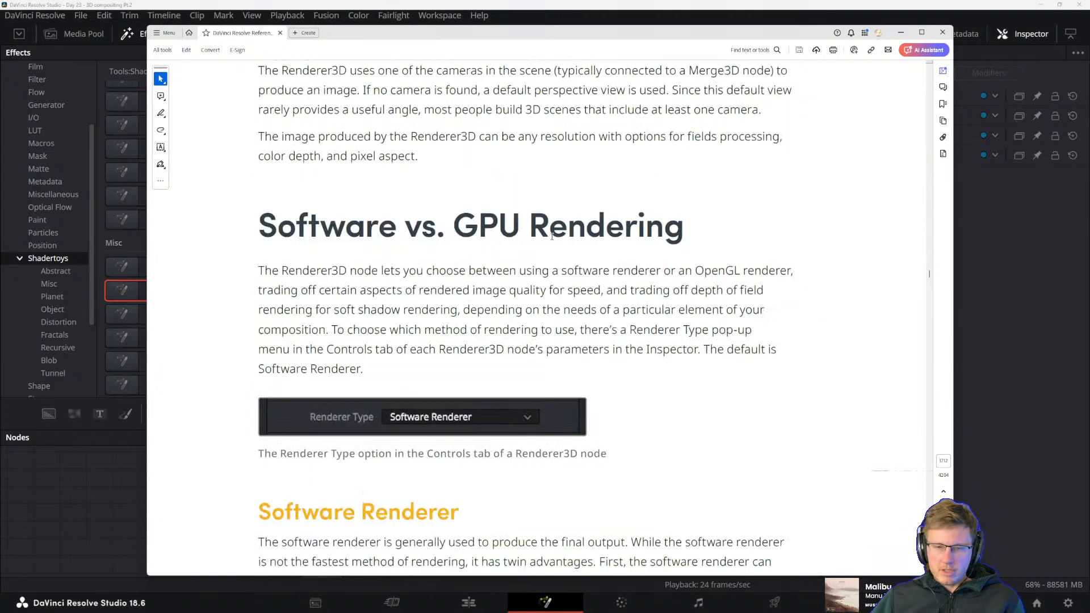
scroll(425, 163, "up", 2)
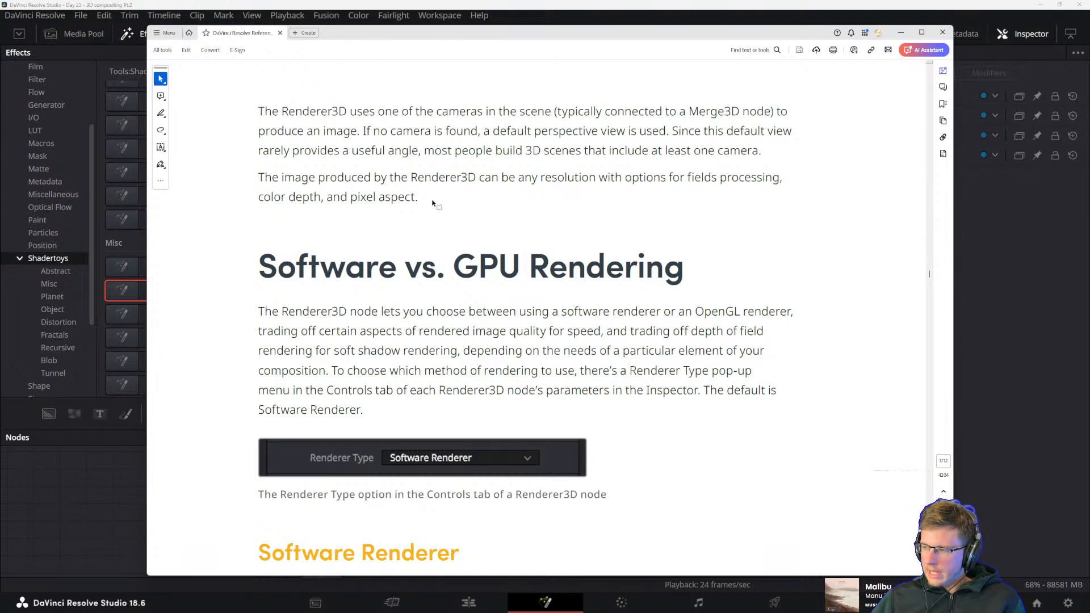
scroll(426, 227, "down", 1)
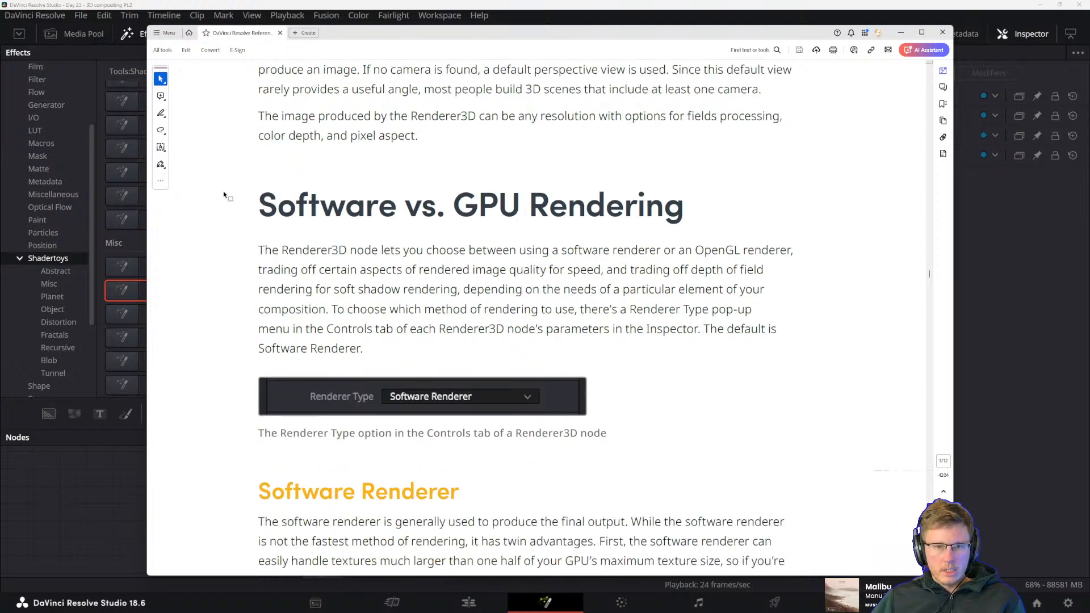
scroll(365, 228, "down", 1)
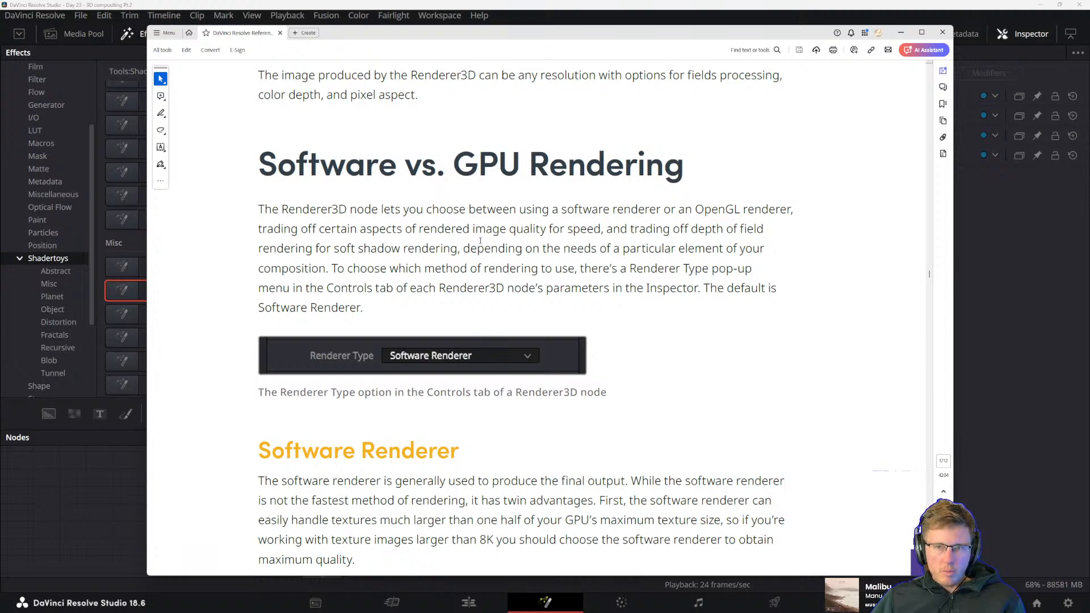
Switch back to DaVinci Resolve and show the EggHunt1 shader node in the viewer
left_click(533, 4)
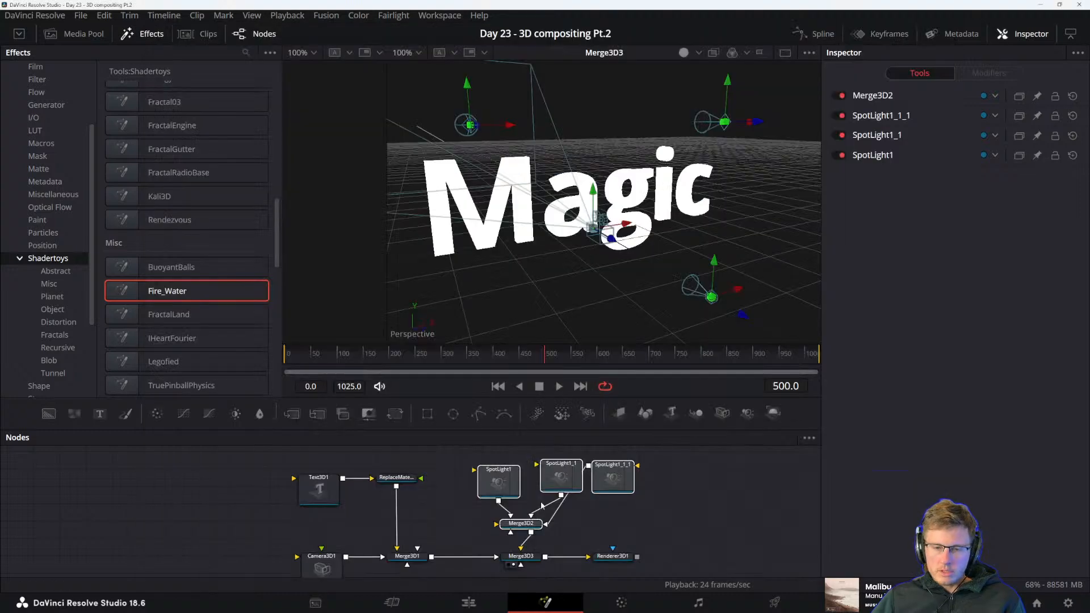
scroll(562, 500, "up", 10)
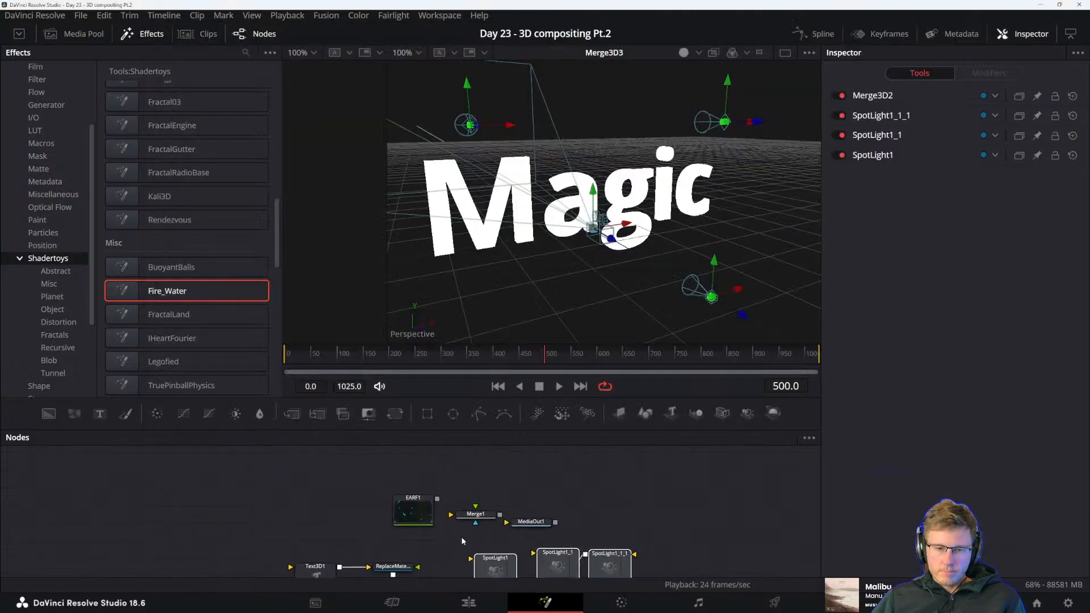
left_click(486, 540)
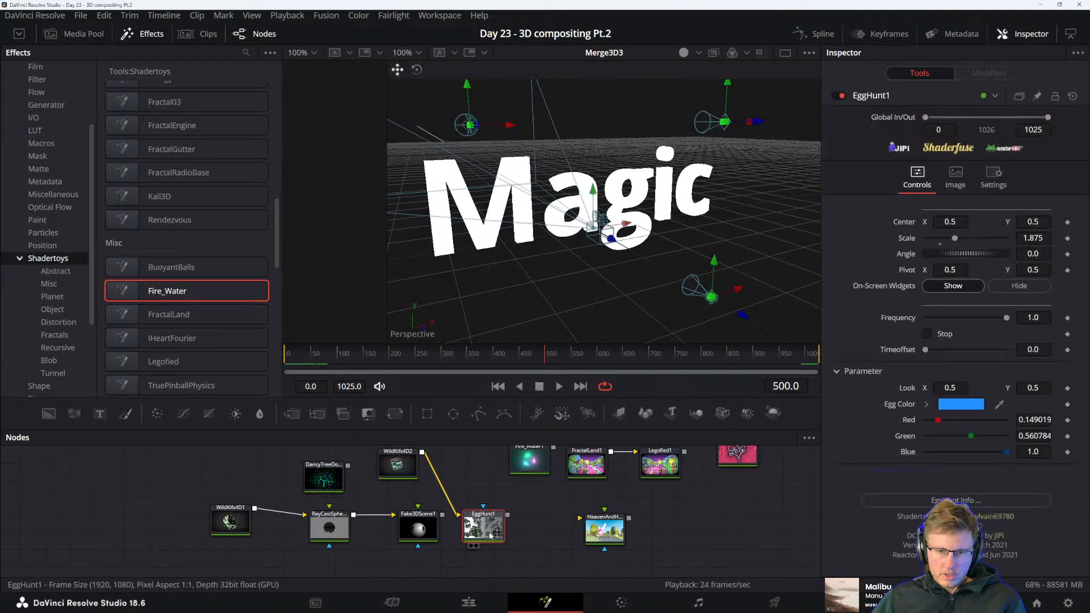
key("1")
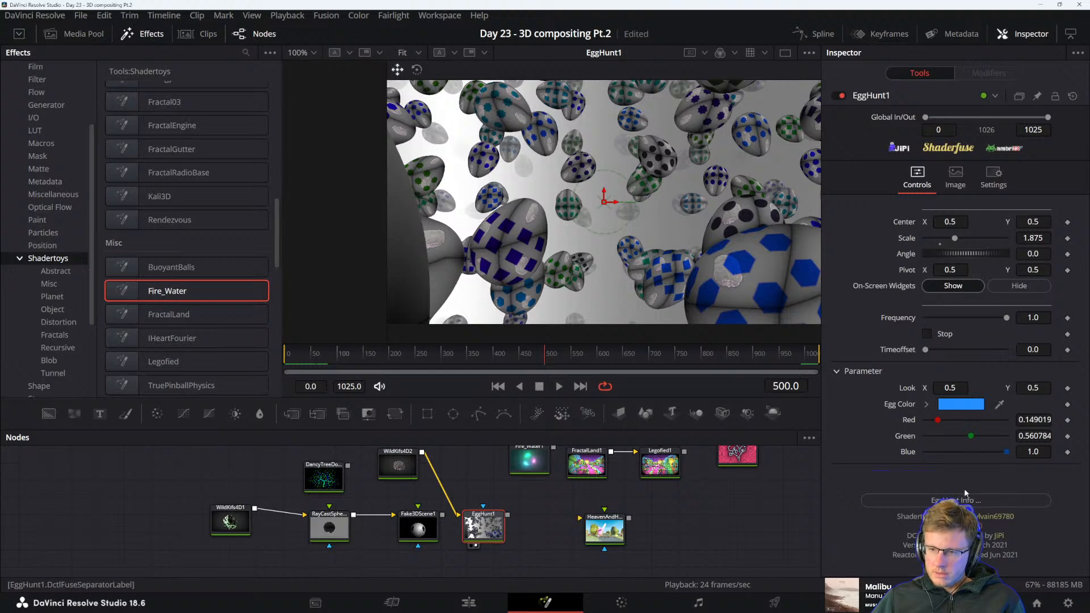
View the DancyTreeDoodle1 and WildKifs4D1 shader nodes one after the other in the viewer
left_click_drag(568, 505, 567, 530)
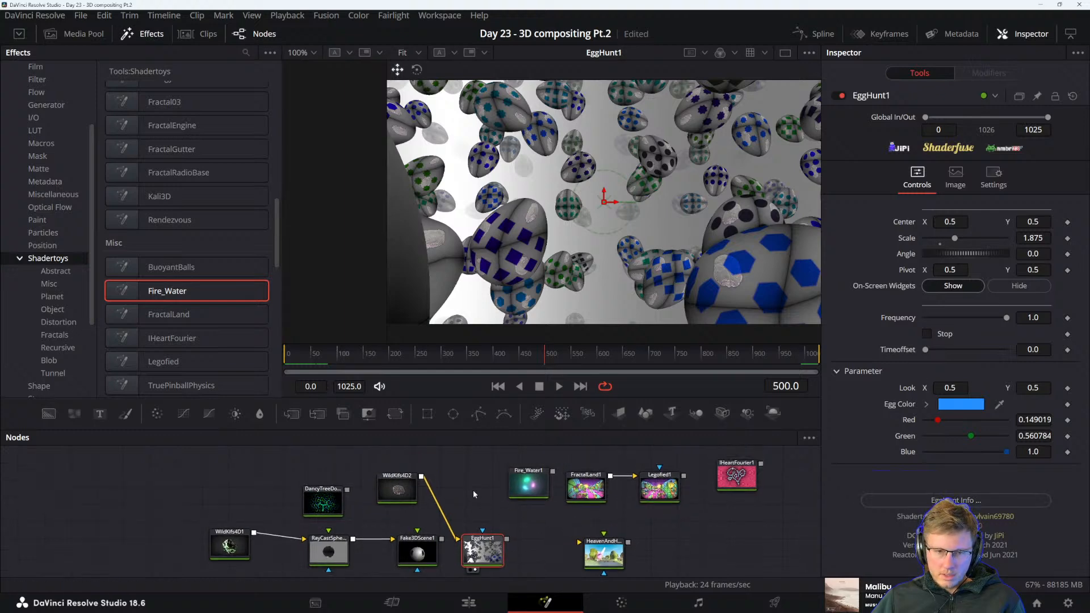
left_click(323, 499)
key("1")
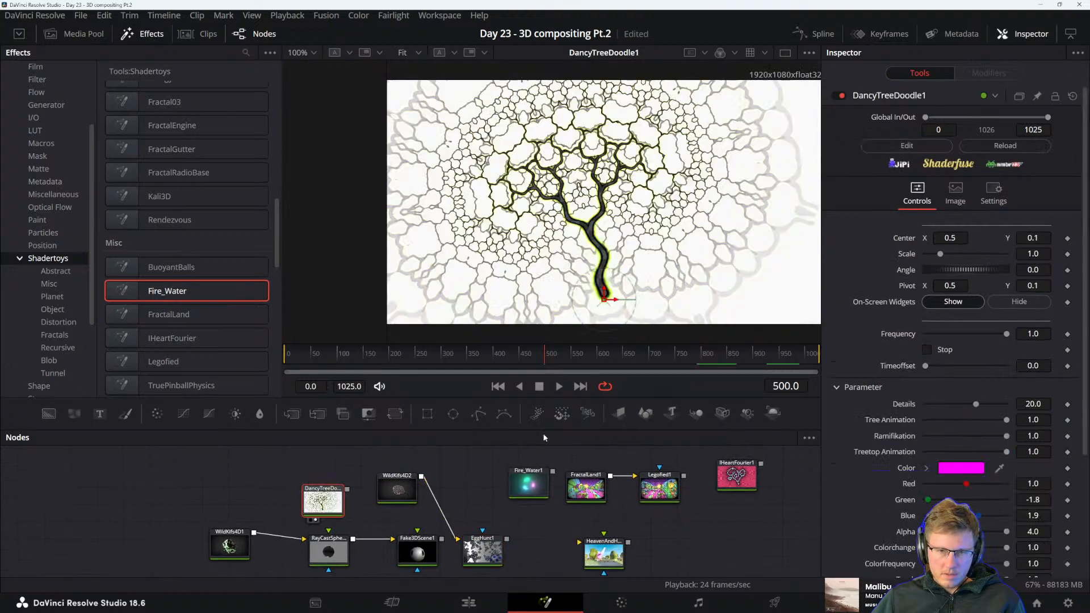
left_click(229, 545)
left_click(323, 496)
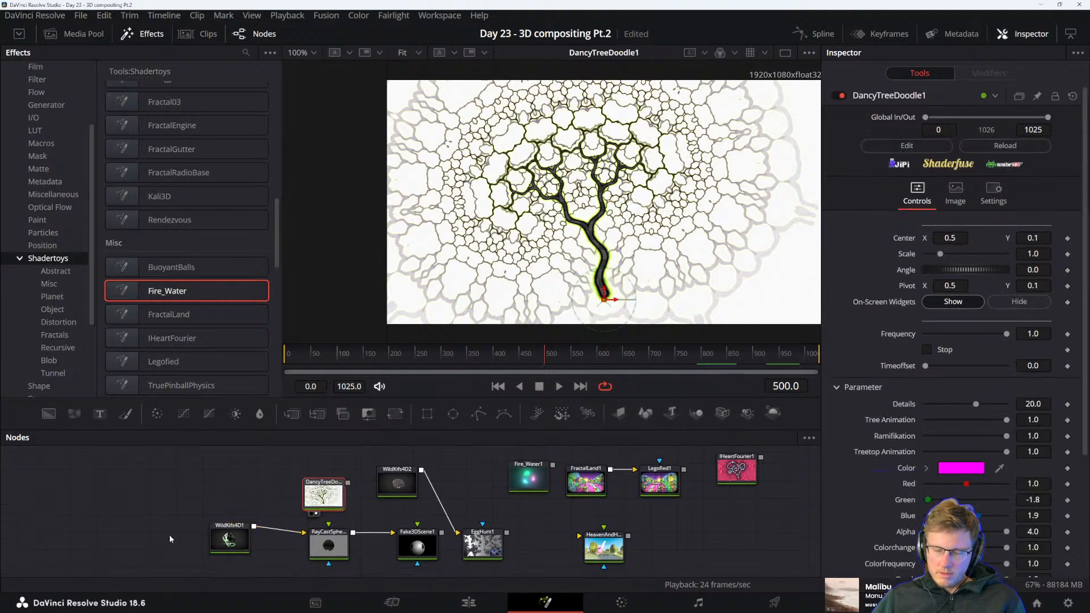
left_click(232, 534)
key("1")
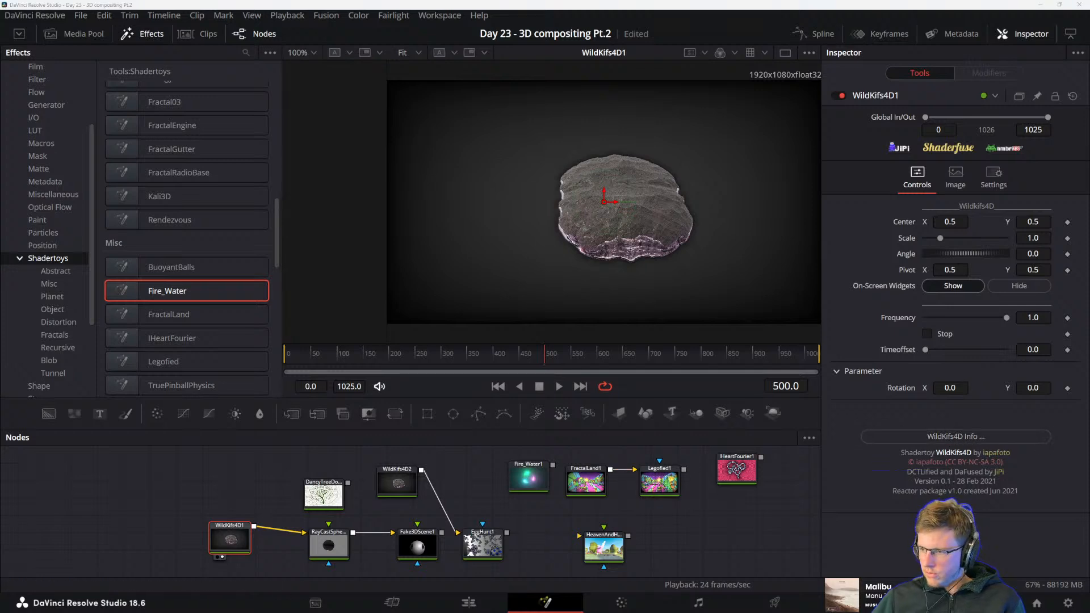
View the WildKifs4D2 node and the RayCastSphere1 node in turn in the viewer
left_click(329, 497)
left_click(396, 486)
key("2")
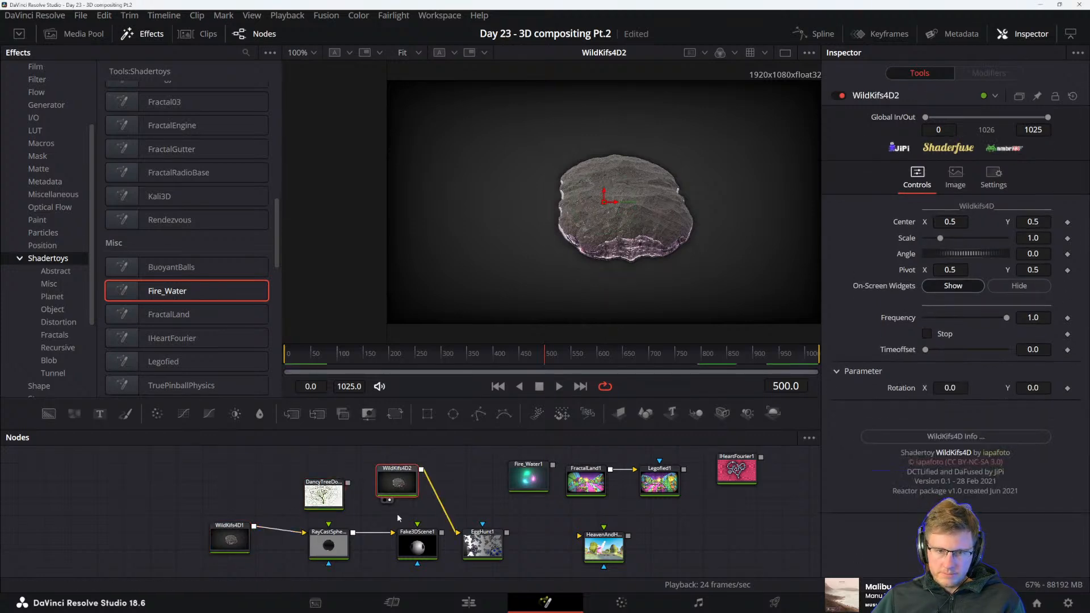
left_click_drag(401, 481, 397, 482)
key("2")
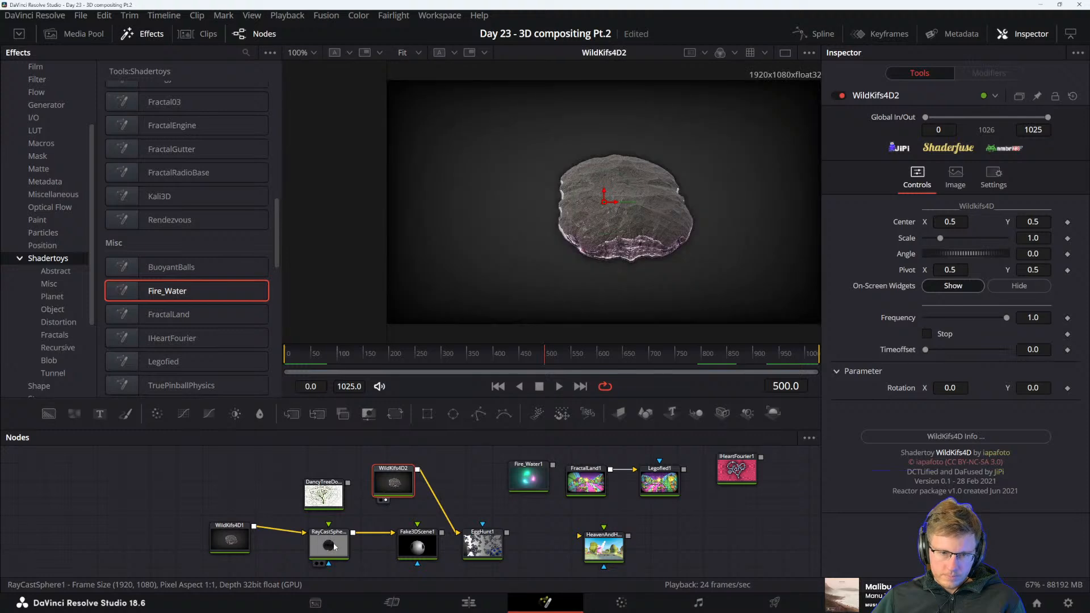
left_click(332, 543)
key("2")
Show Fire_Water1 in the viewer and look through its parameters in the Inspector
left_click(519, 478)
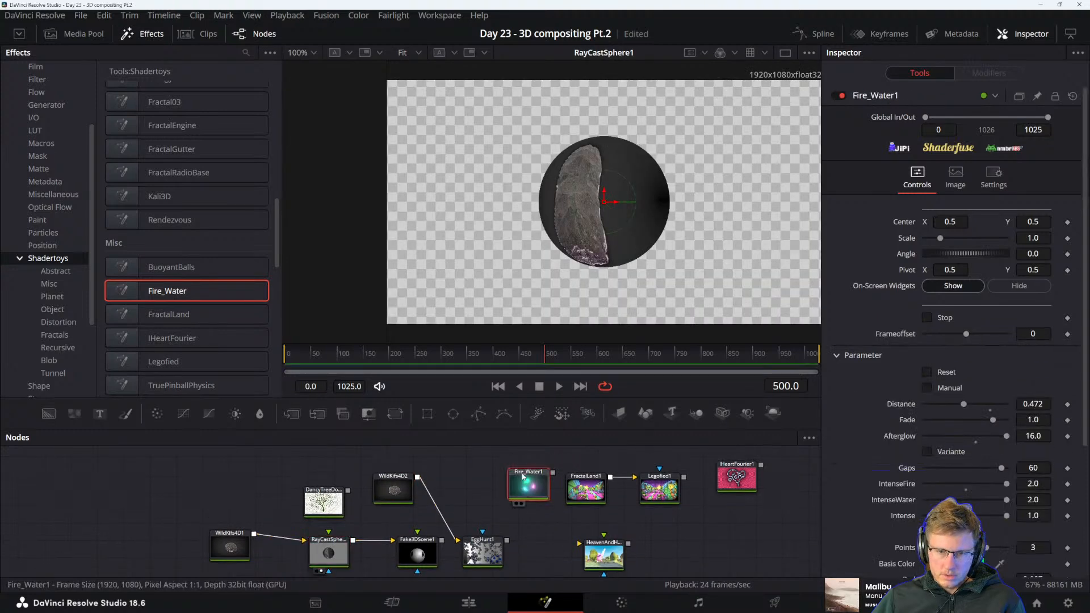
key("2")
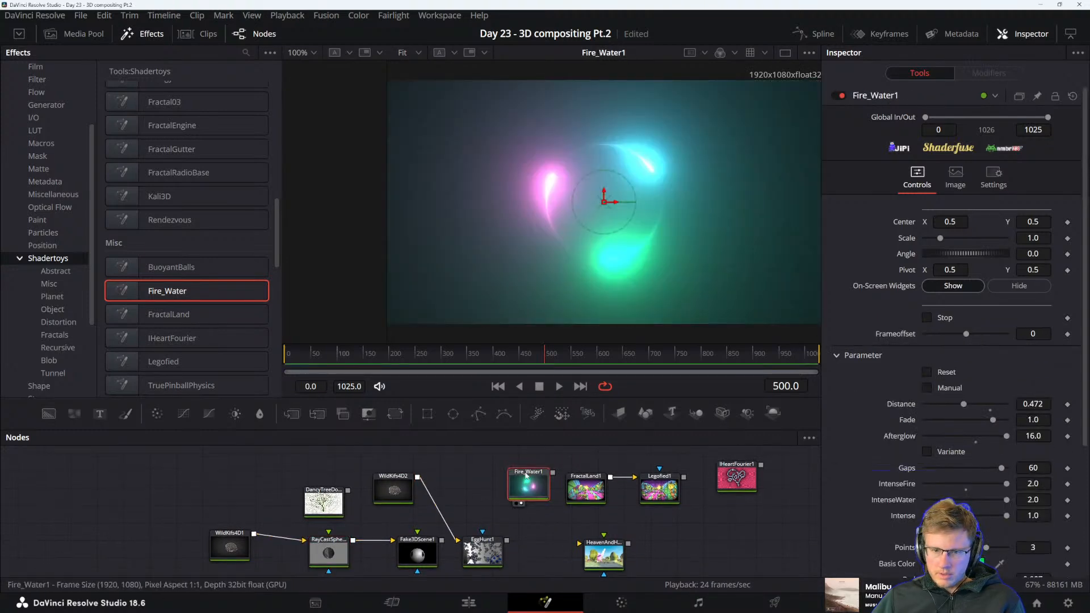
scroll(943, 502, "down", 3)
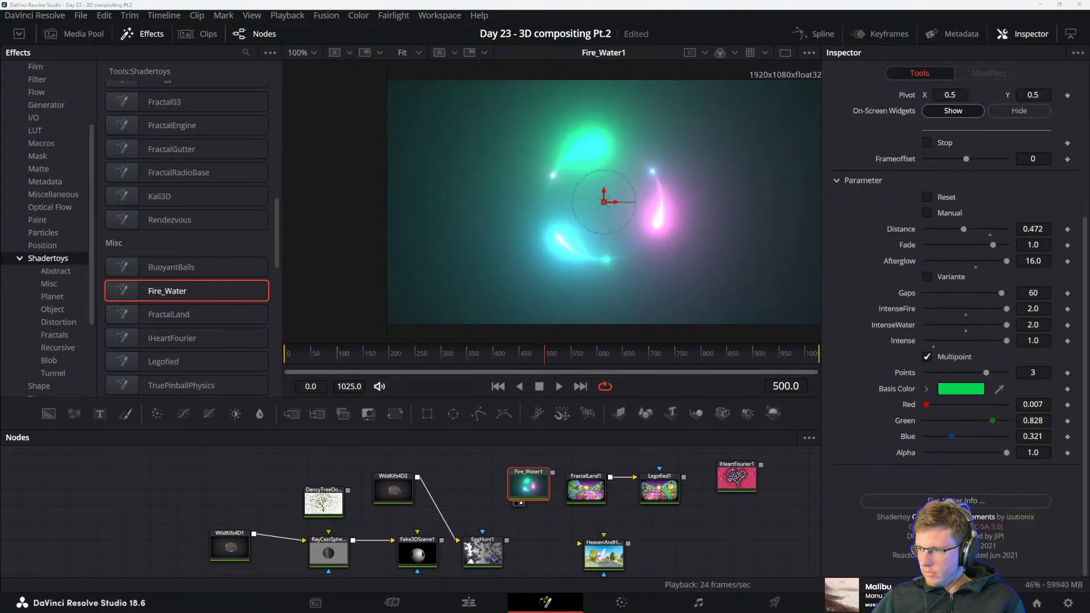
Show the FractalLand1 node in the viewer and copy the link location of its rightmost Inspector logo
left_click(586, 488)
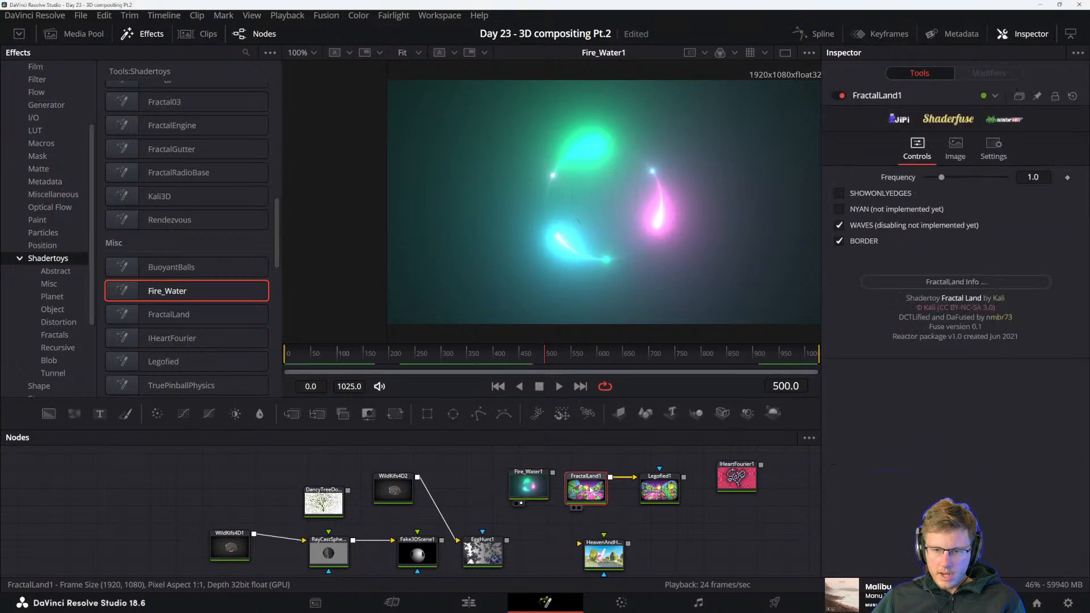
key("2")
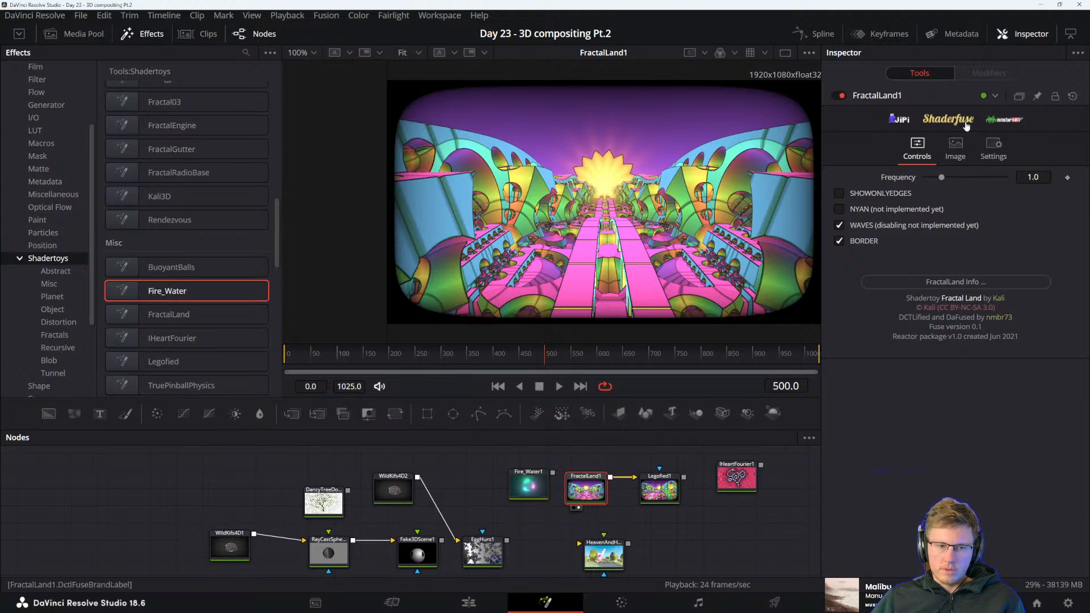
right_click(1001, 124)
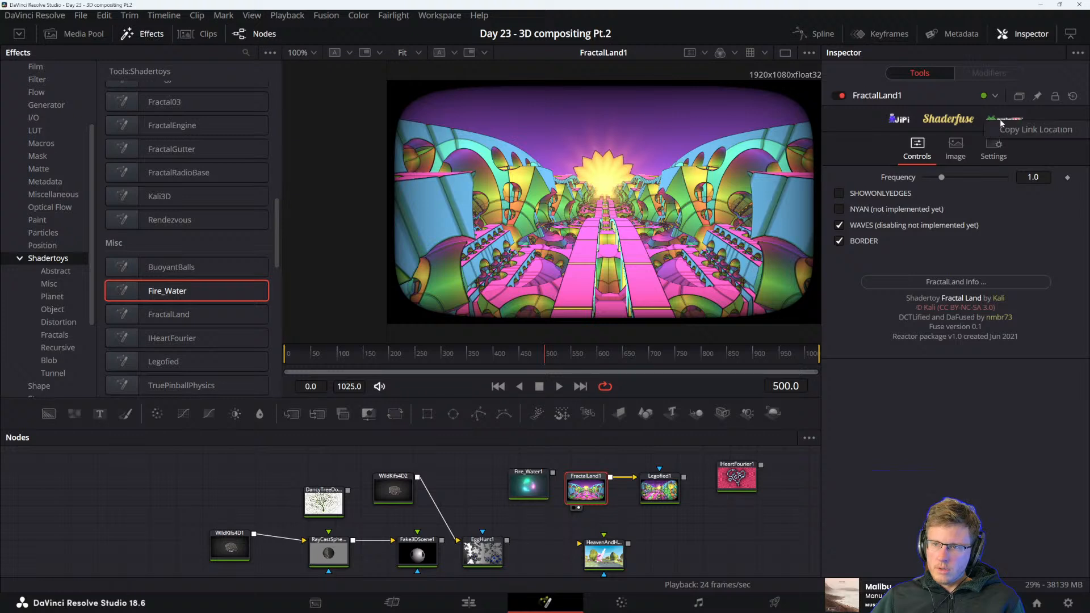
left_click(1022, 130)
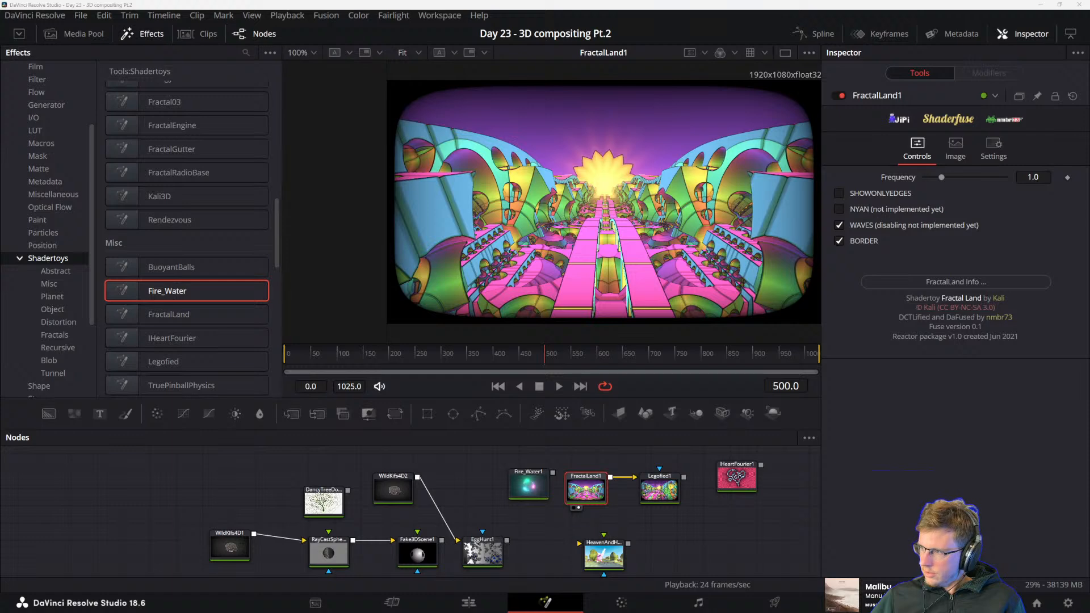
Bring the Shaderfuse GitHub repository into view over DaVinci Resolve and read the supported versions and platforms in its About text
left_click_drag(732, 612, 703, 123)
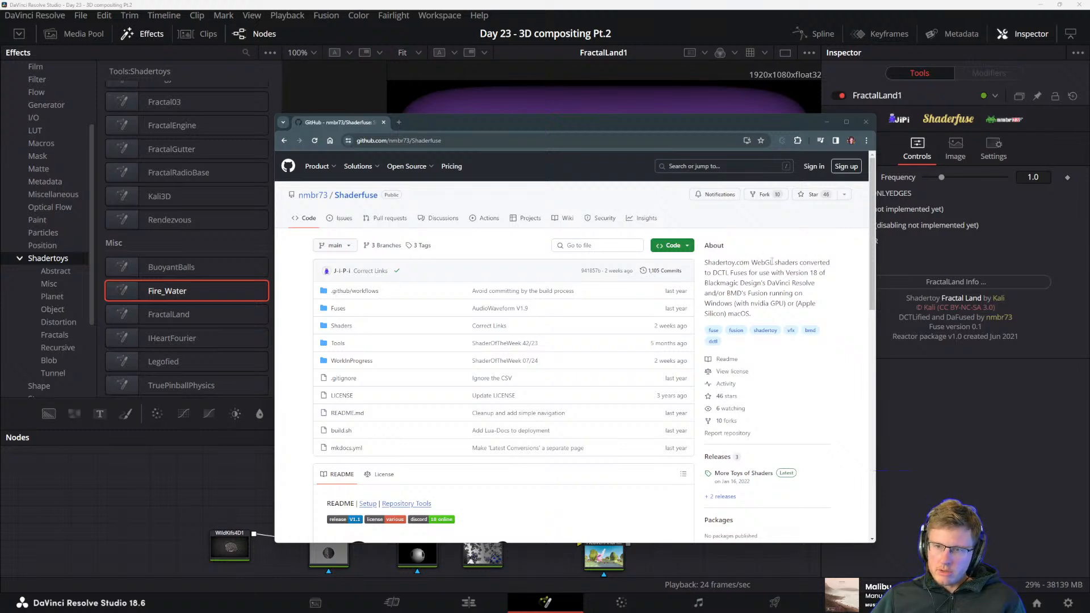
left_click_drag(709, 273, 799, 284)
left_click(780, 292)
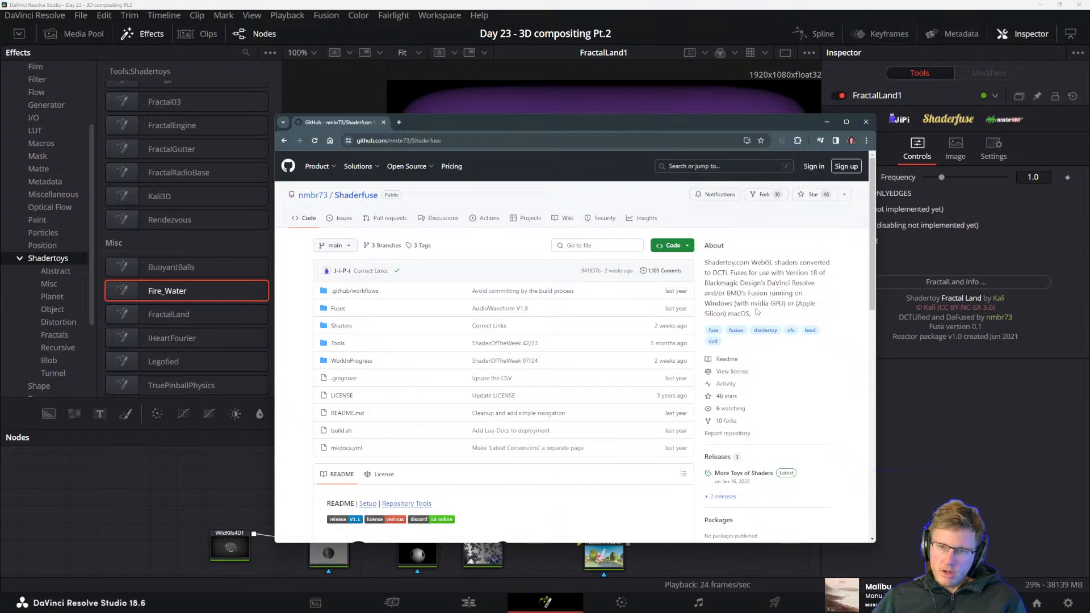
left_click_drag(751, 303, 799, 304)
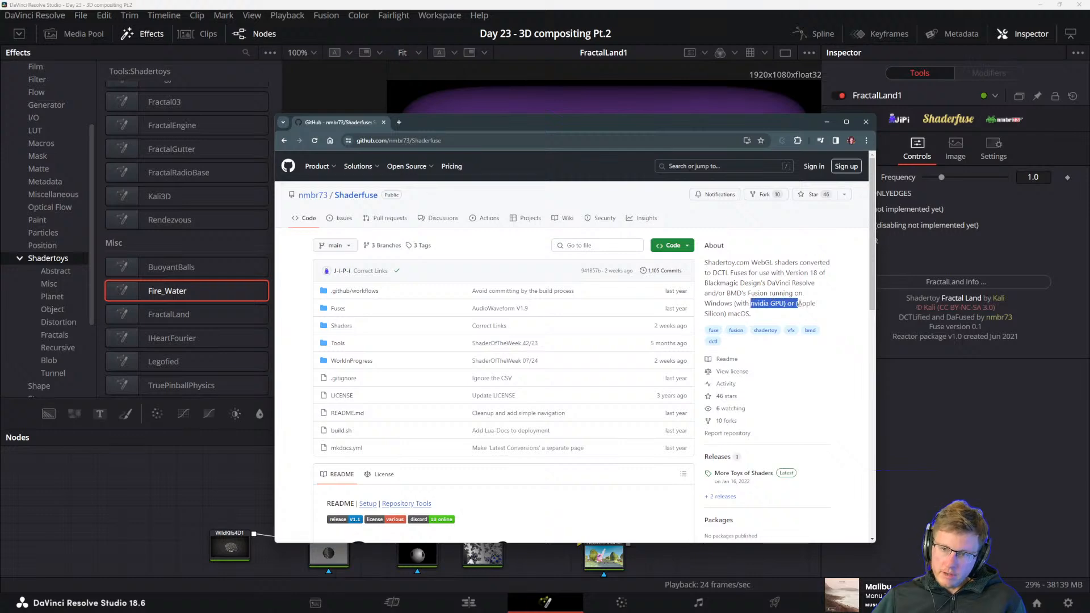
left_click(752, 292)
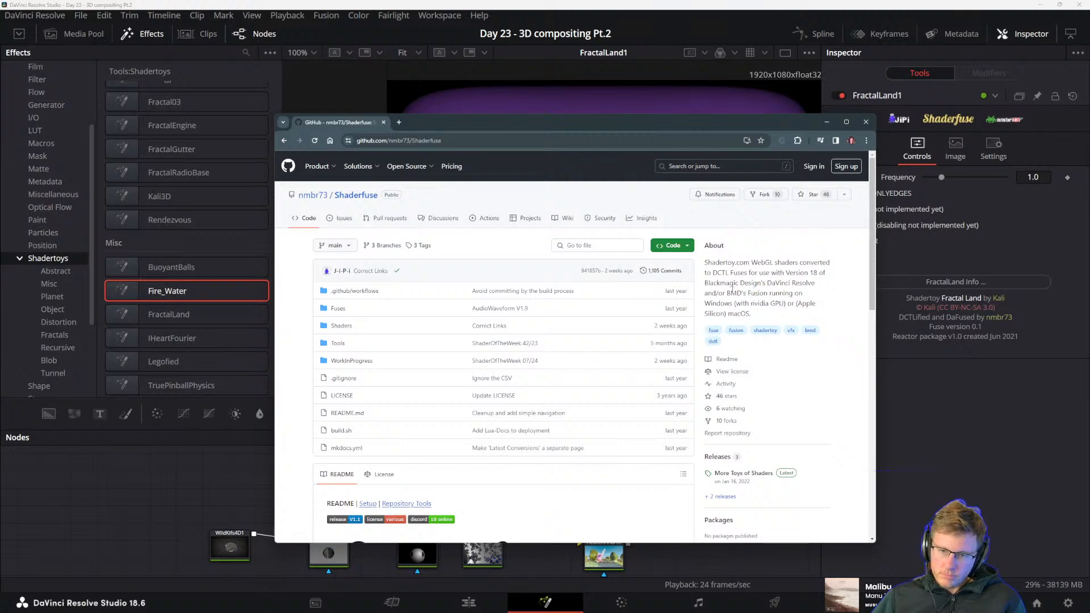
Look through the Shaderfuse repository's file list, README and installation notes
scroll(830, 401, "down", 2)
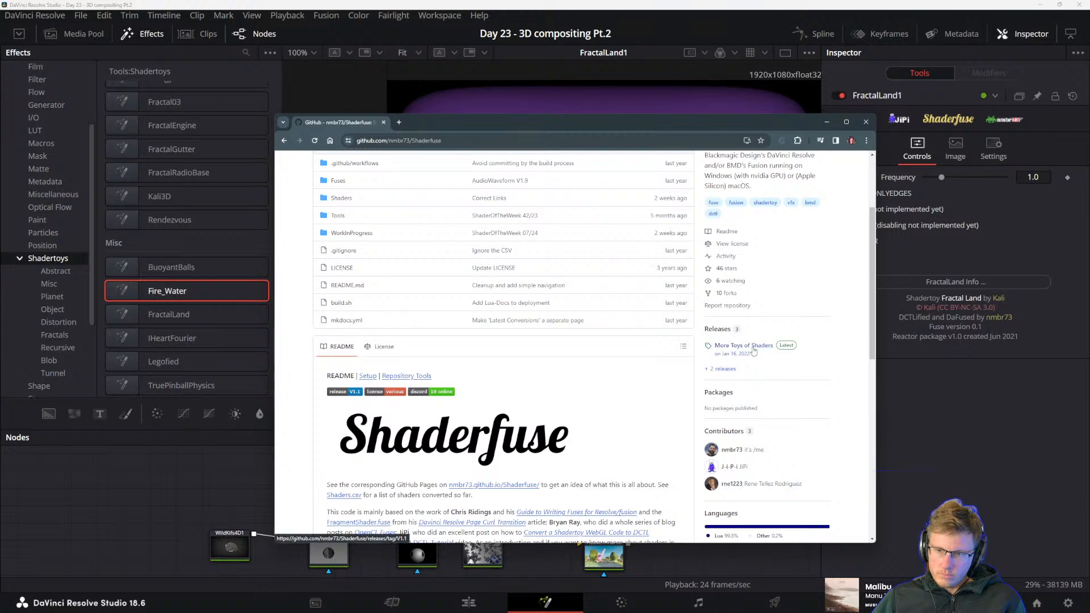
scroll(568, 392, "up", 2)
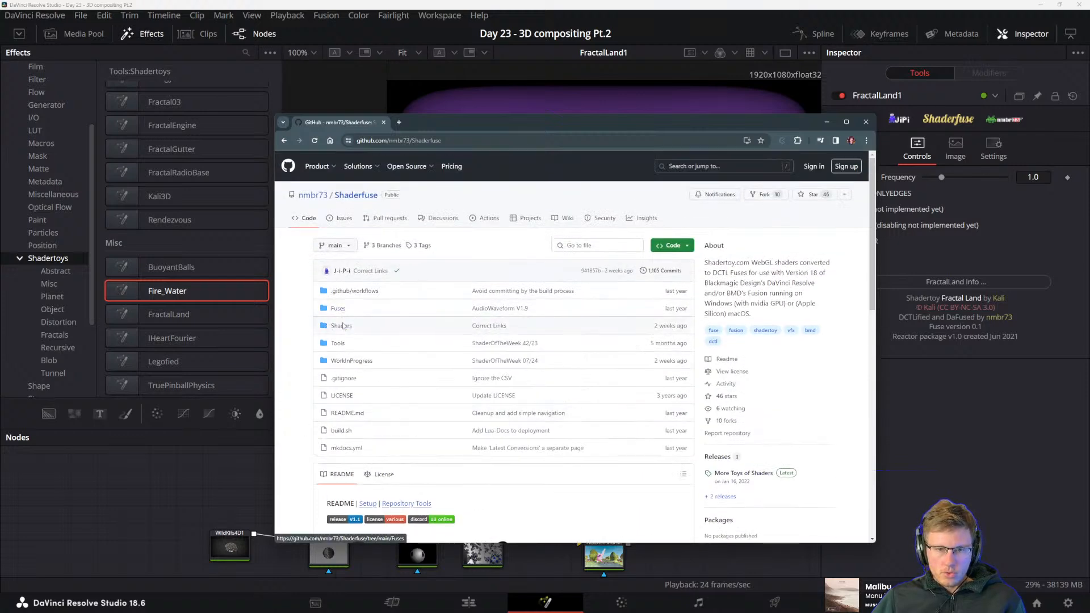
scroll(550, 259, "down", 4)
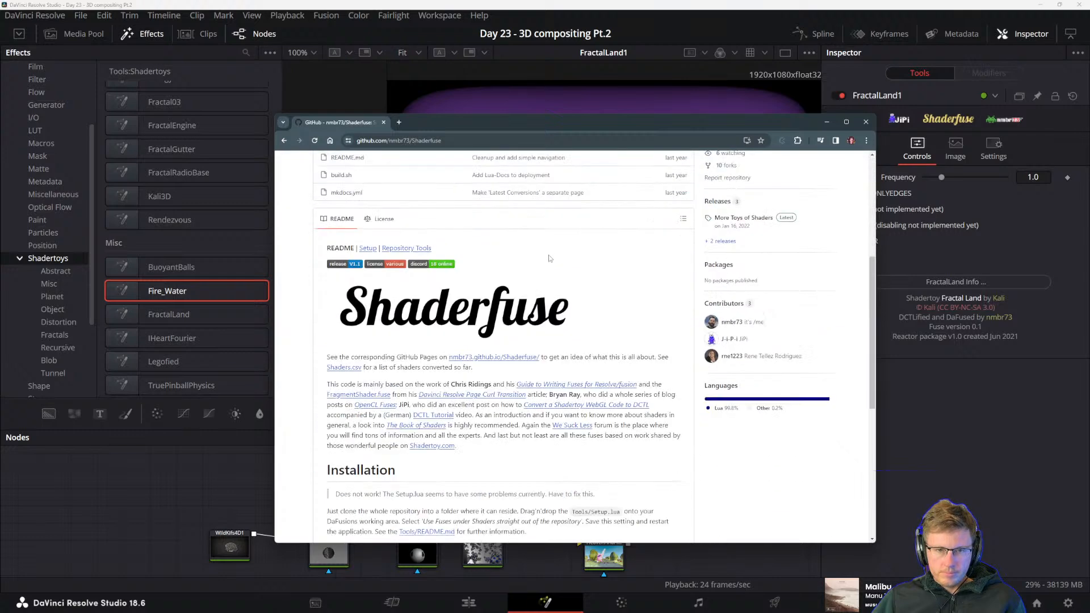
scroll(545, 294, "down", 3)
scroll(426, 369, "up", 2)
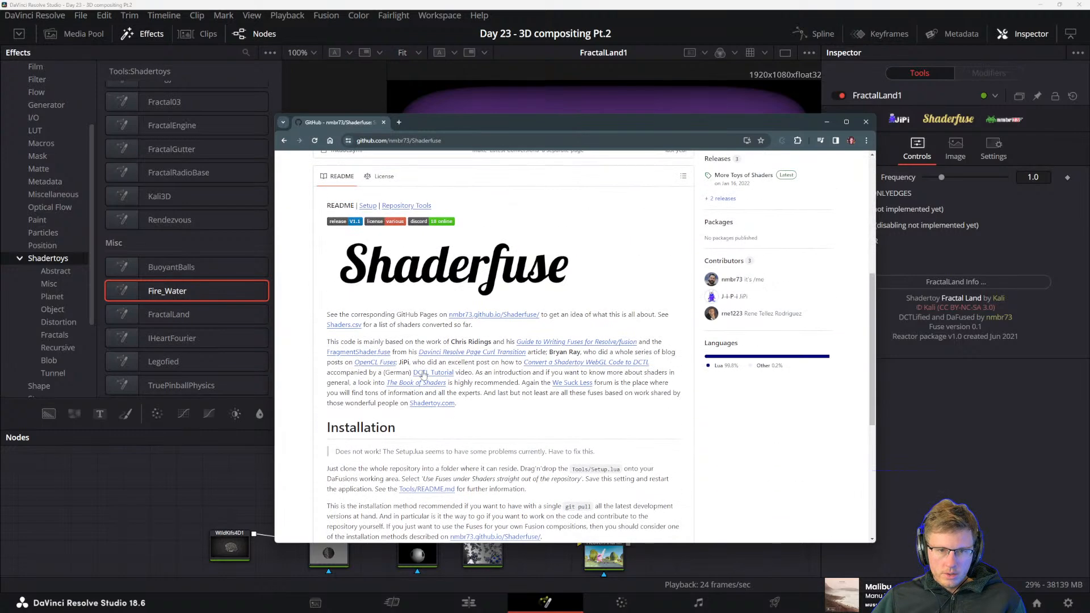
scroll(427, 360, "down", 1)
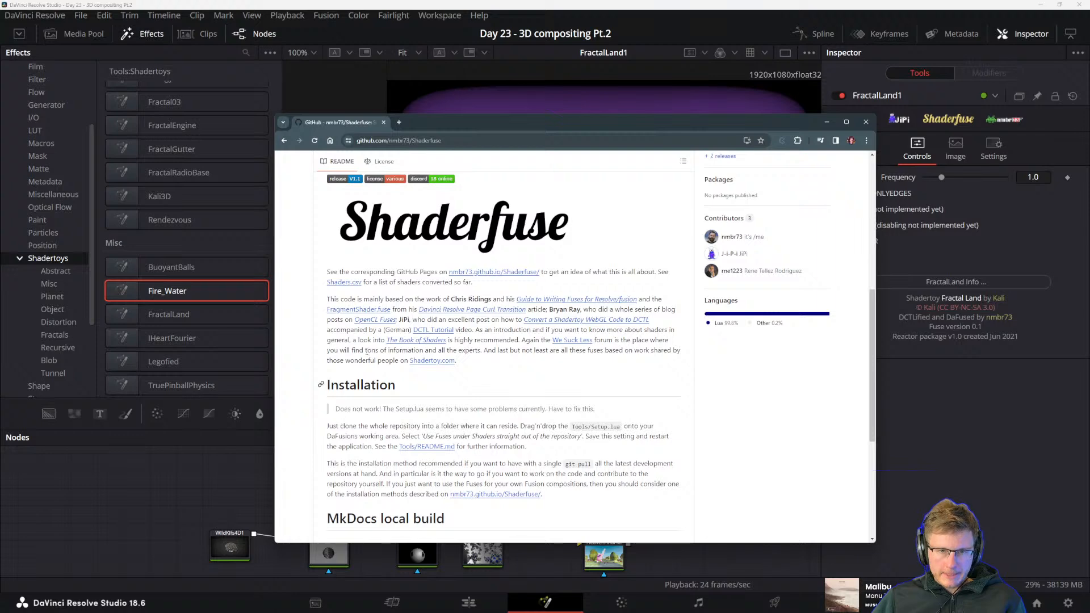
scroll(483, 346, "up", 5)
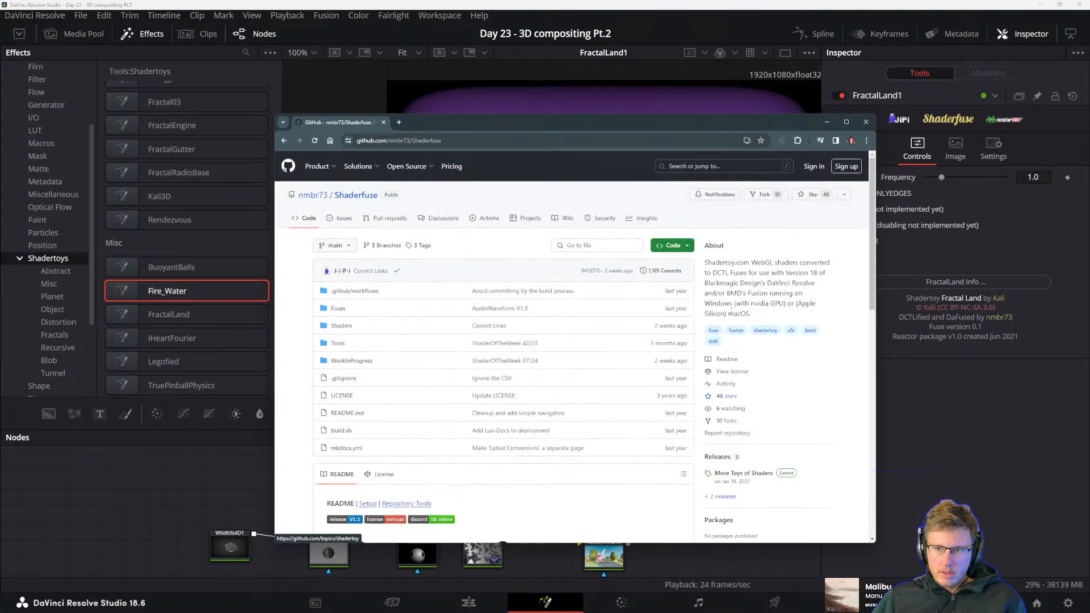
Try to open Shadertoy.com in a new browser tab using the address from the repository's About text
left_click_drag(750, 262, 581, 136)
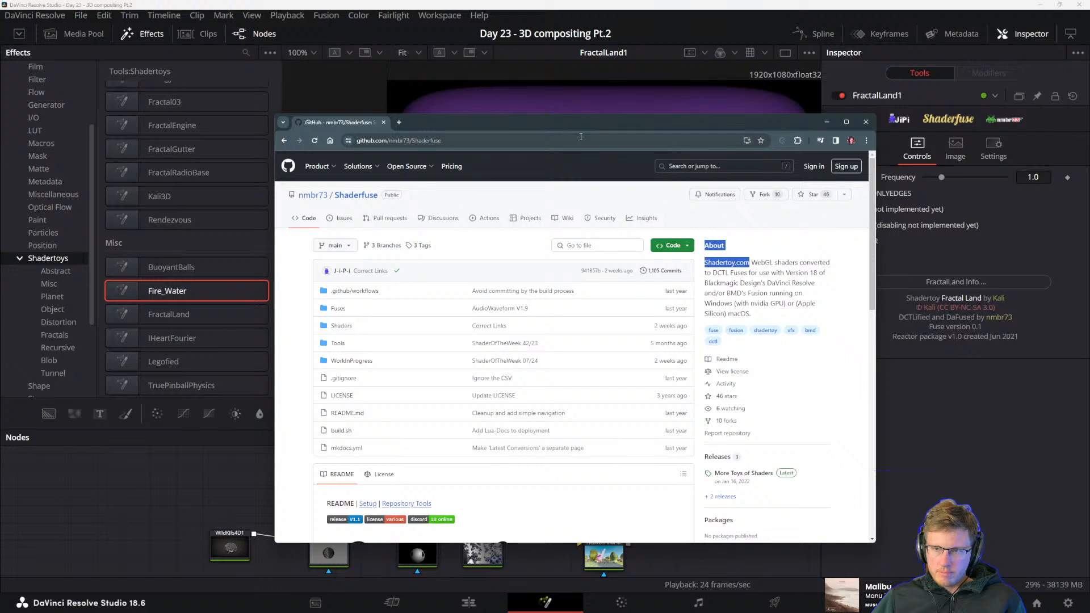
left_click(399, 122)
type("AboutShadertoy.com")
key("Return")
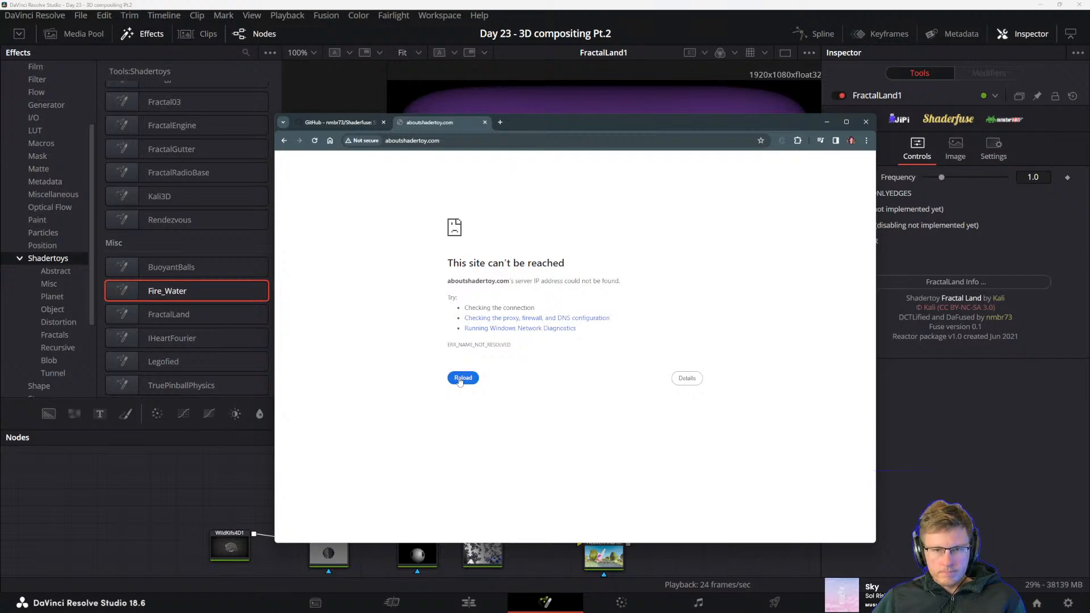
left_click(470, 141)
left_click(486, 112)
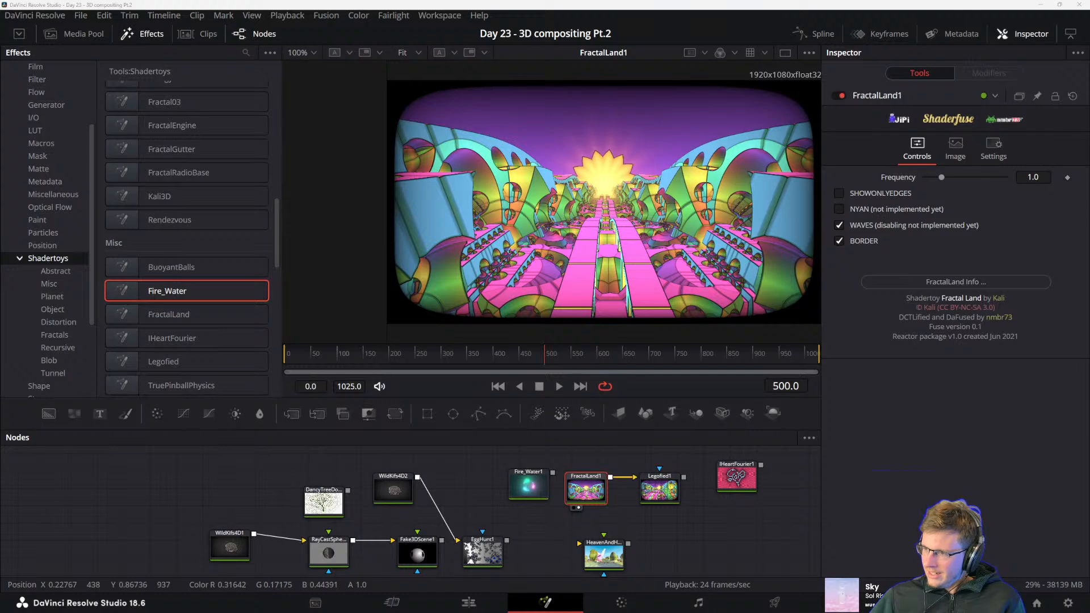
Bring the Shadertoy website into view, open its Browse page and enlarge the browser window
left_click_drag(625, 229, 279, 63)
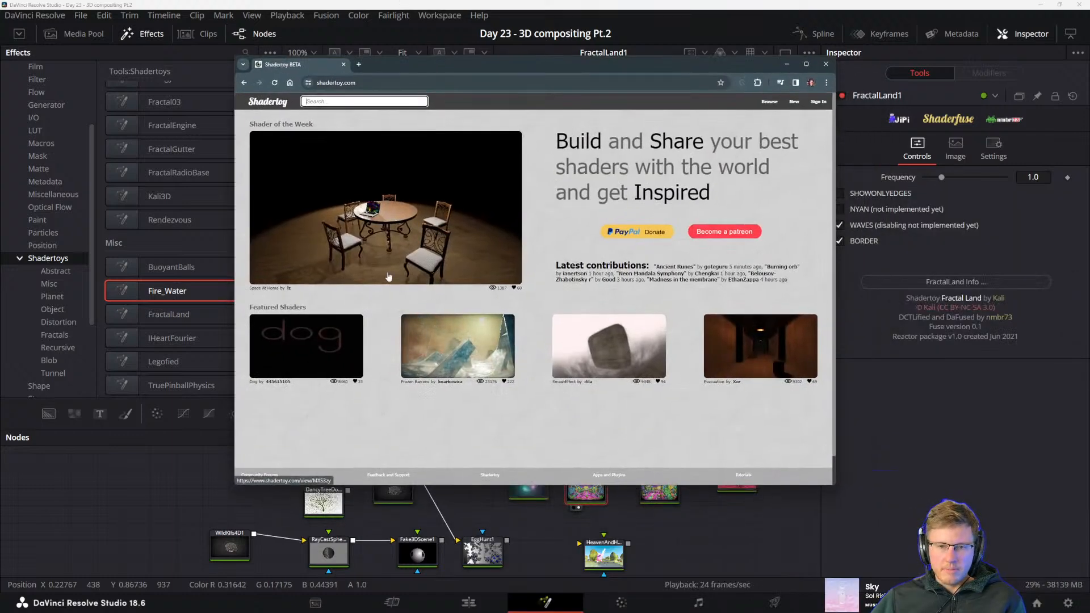
left_click(769, 101)
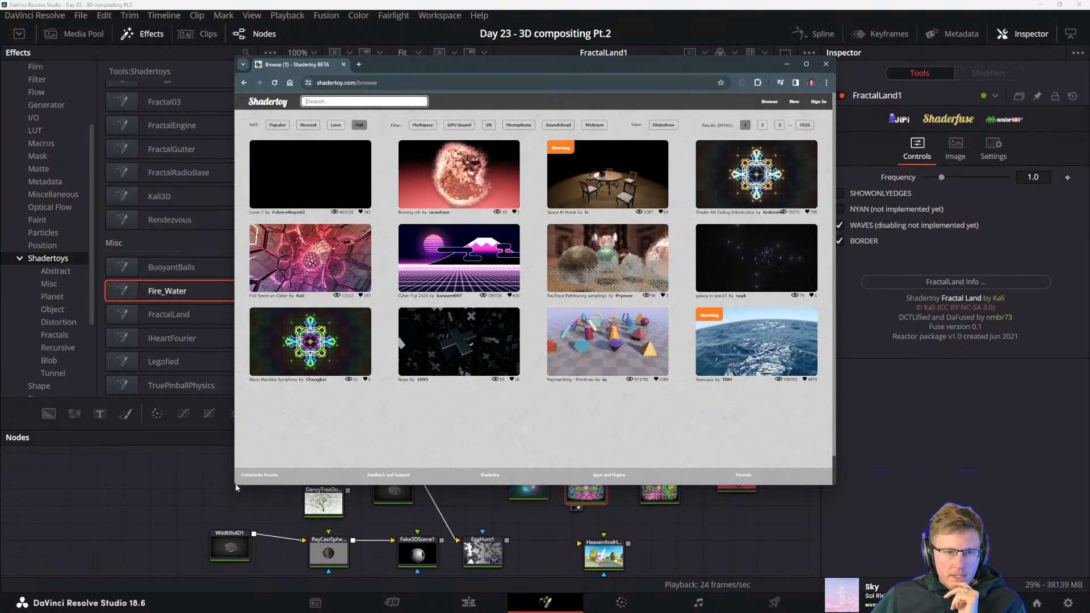
left_click_drag(233, 486, 126, 555)
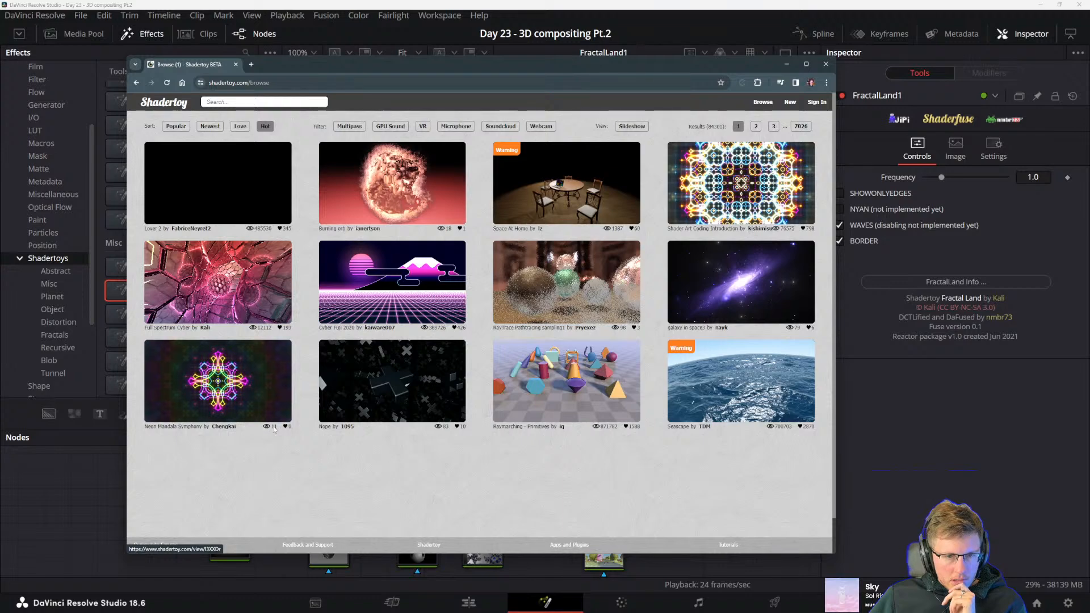
Open the Neon Mandala Symphony shader, watch it in full screen and look over its code page
left_click(218, 381)
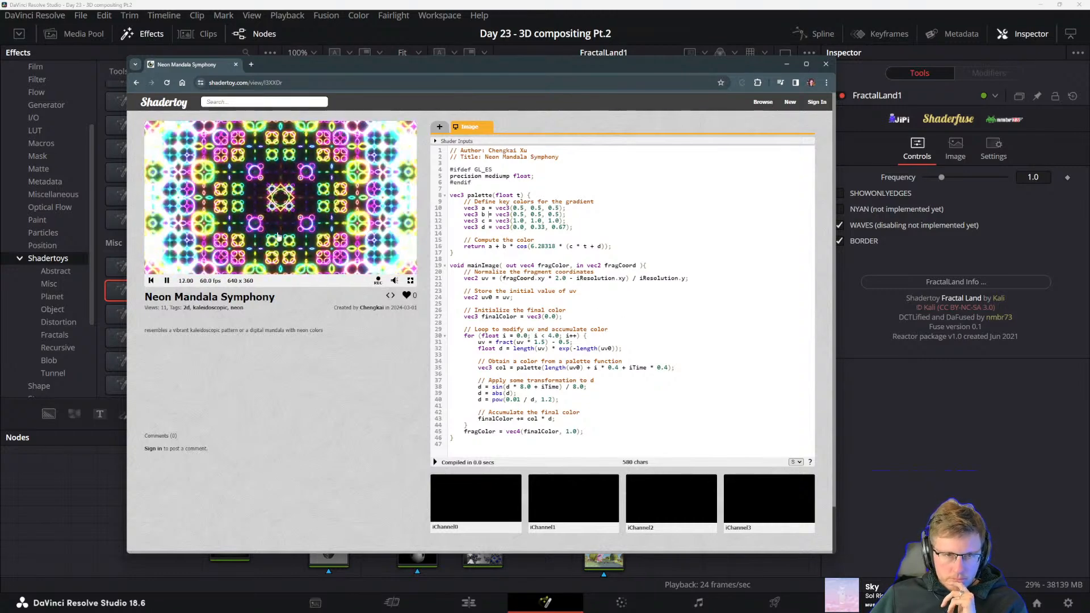
left_click(409, 281)
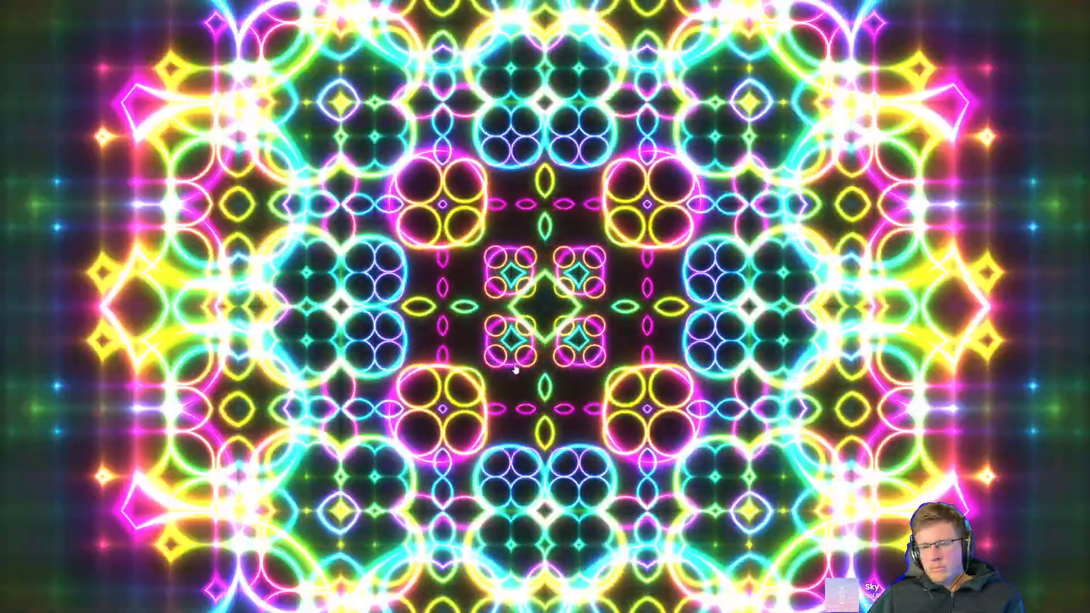
key("Escape")
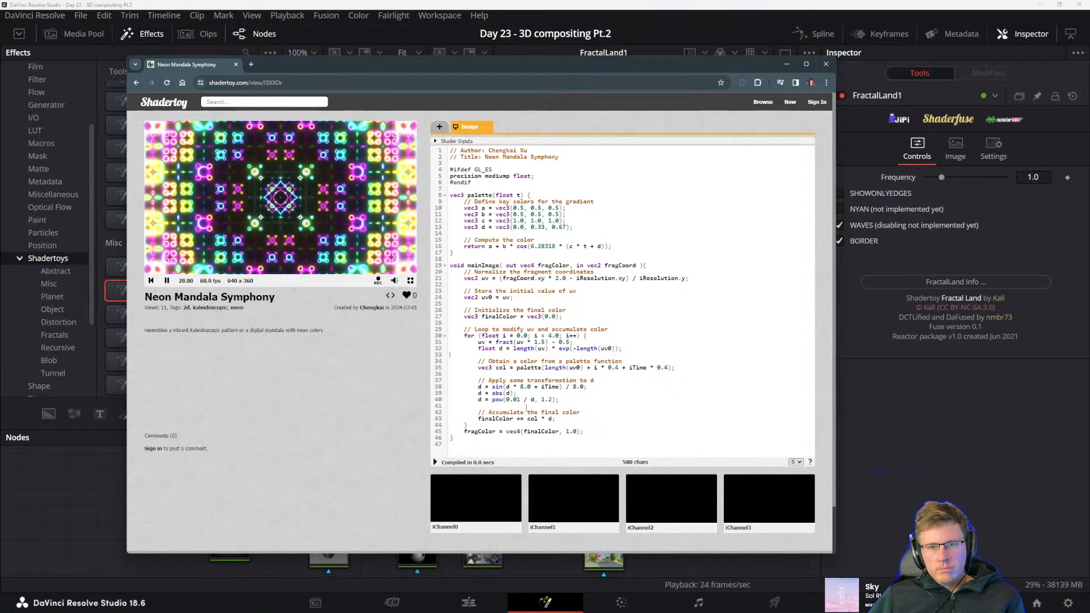
scroll(526, 407, "down", 1)
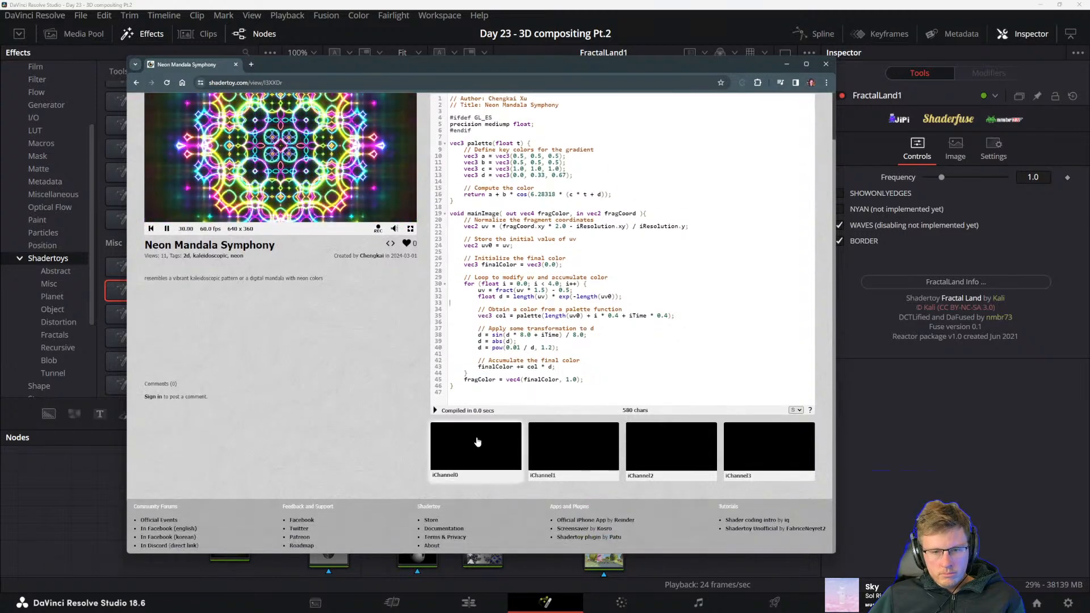
scroll(621, 300, "up", 1)
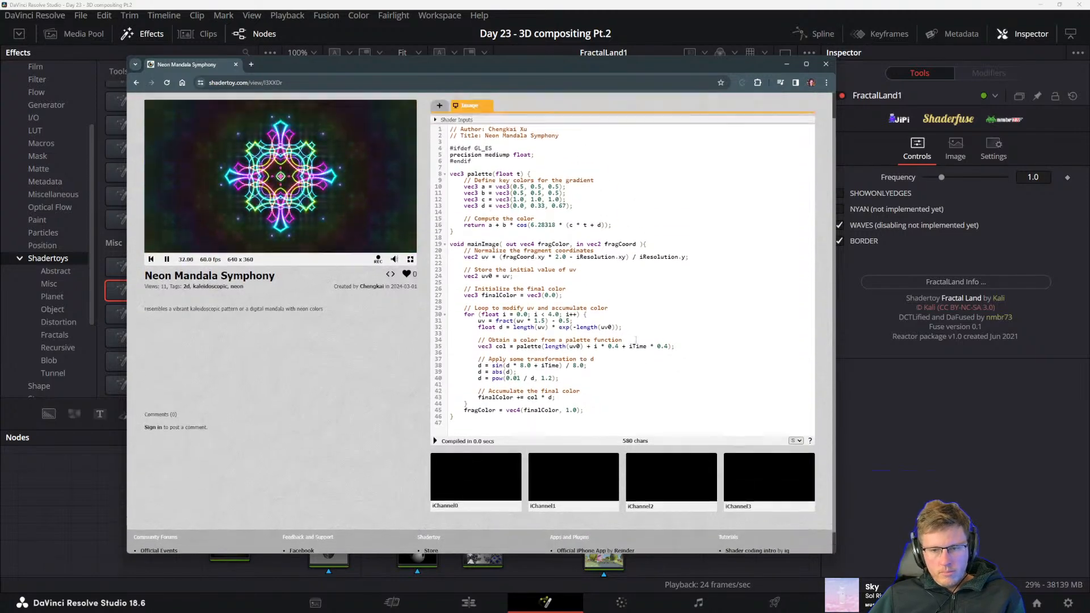
Return to the Browse page, open the Full Spectrum Cyber shader in full screen and examine its code
left_click(136, 84)
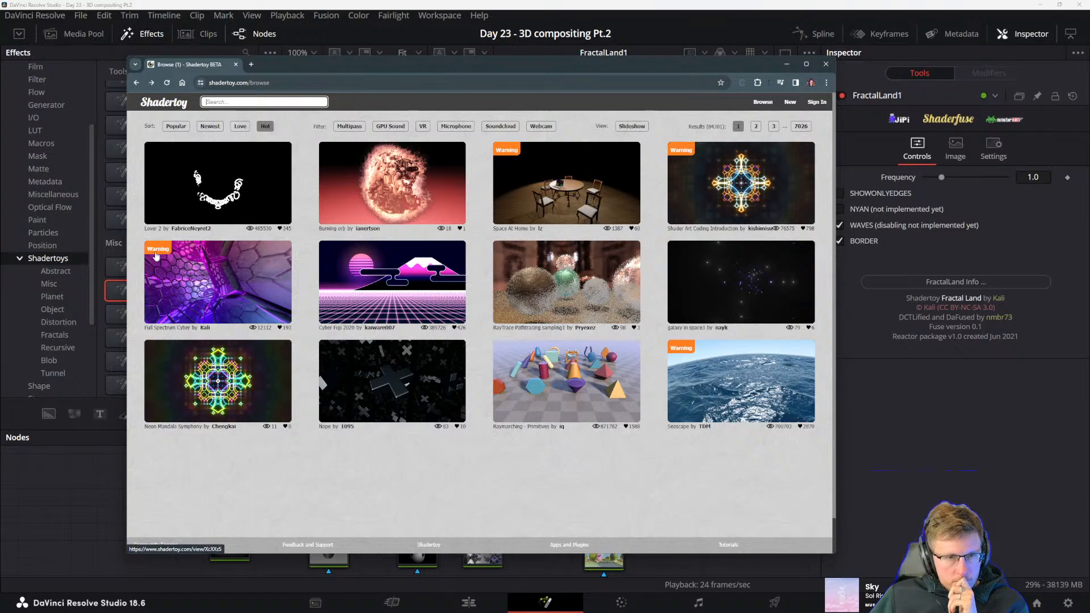
mouse_move(153, 247)
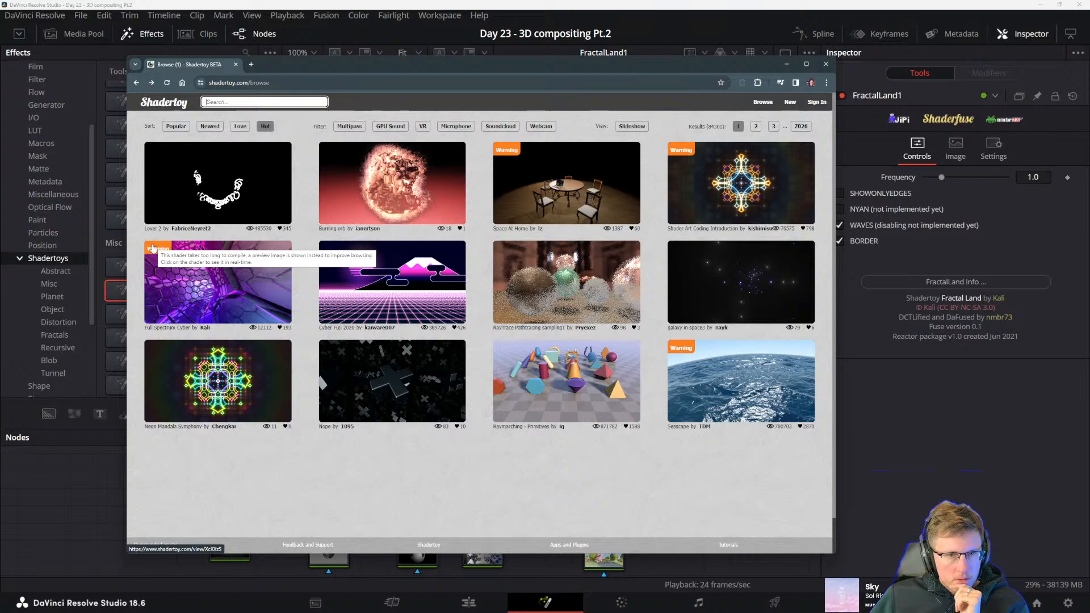
left_click(154, 247)
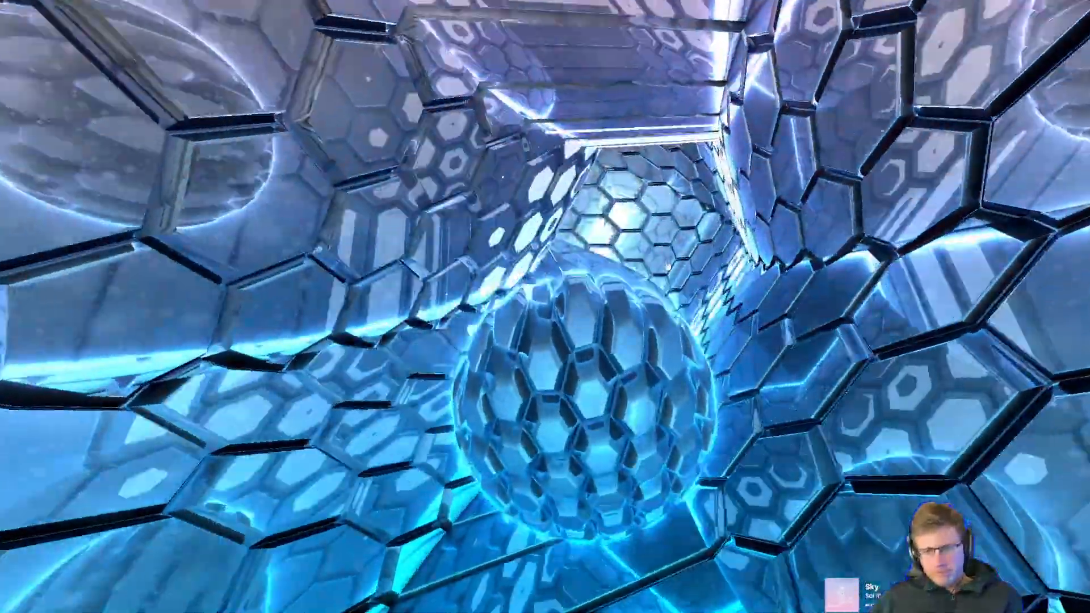
key("Escape")
scroll(624, 352, "down", 10)
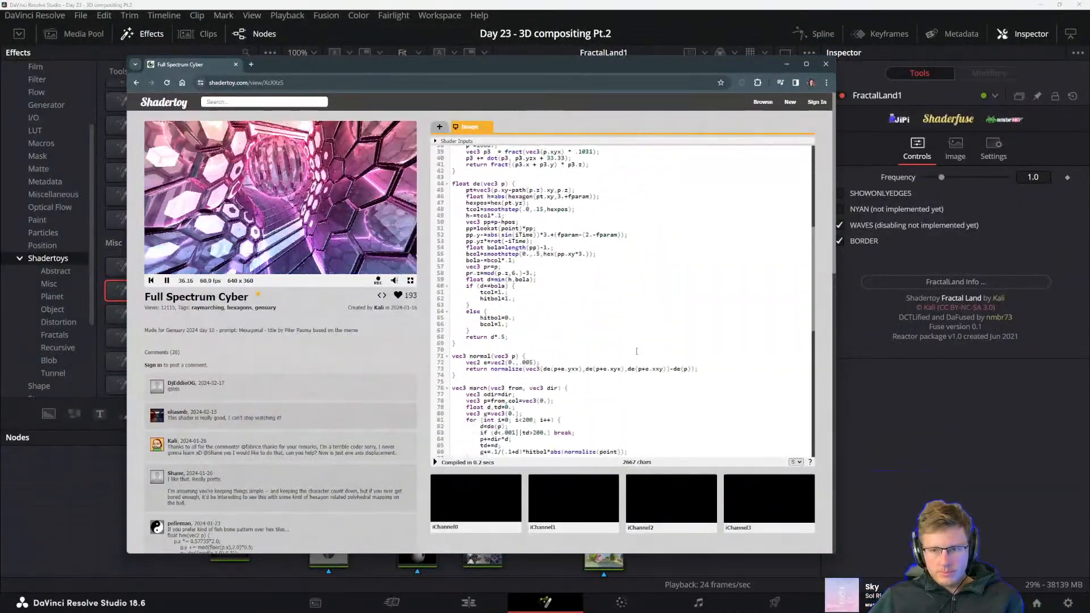
scroll(624, 352, "down", 4)
scroll(422, 489, "up", 4)
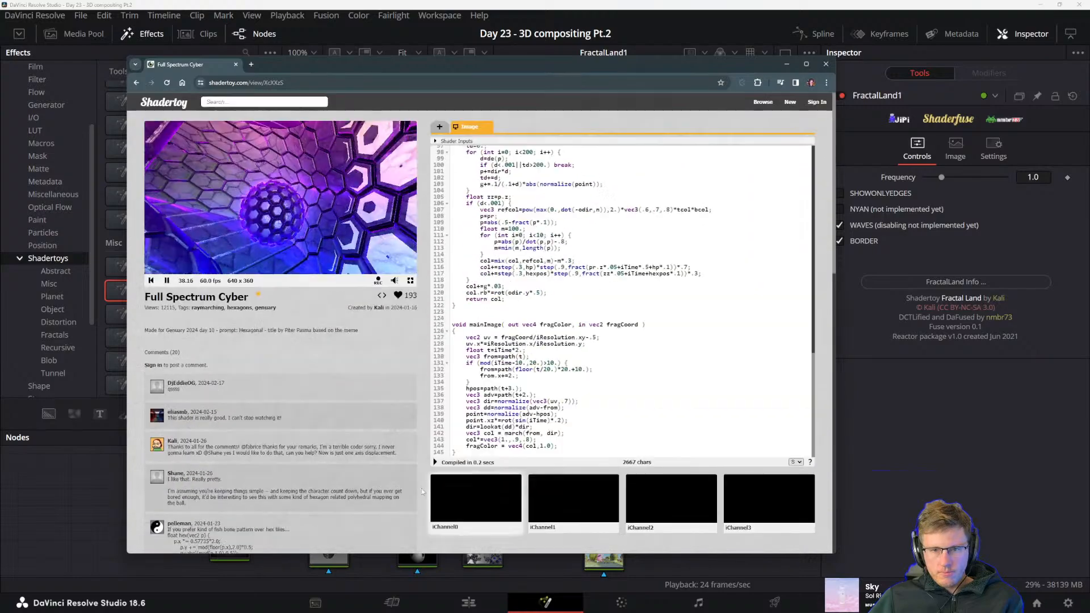
scroll(555, 386, "up", 2)
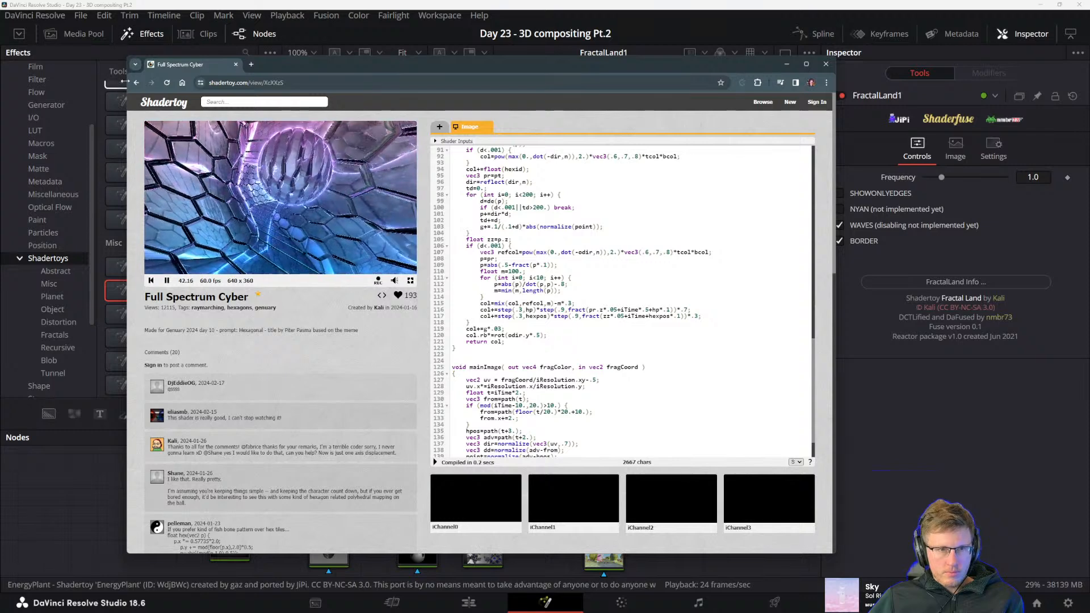
Return to the shader listing, view page 2, filter by Soundcloud and open the 20221105_inercia intended one shader
key("alt+Left")
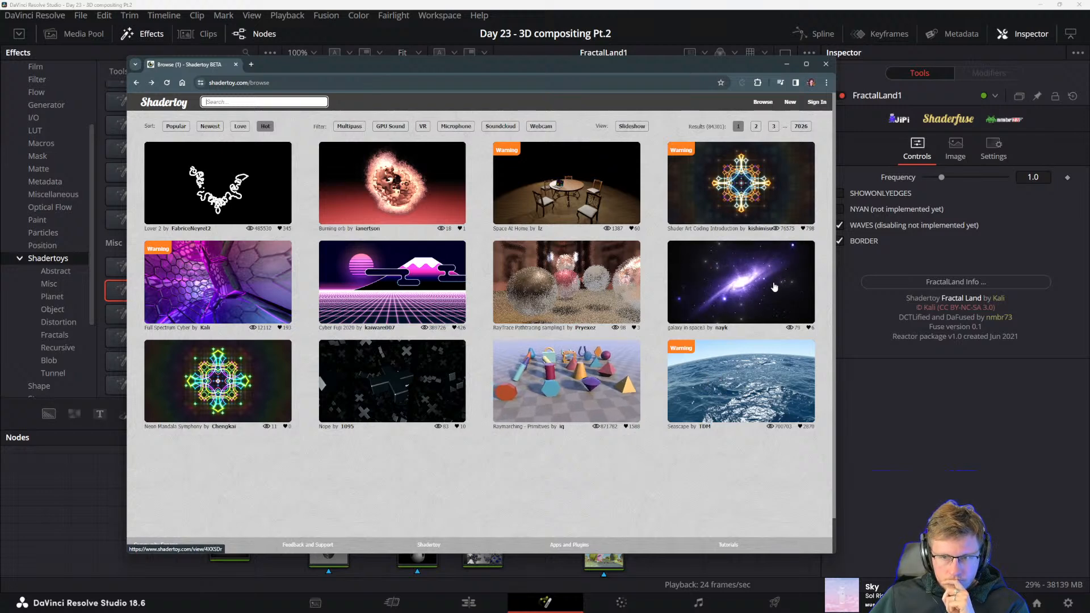
left_click(756, 126)
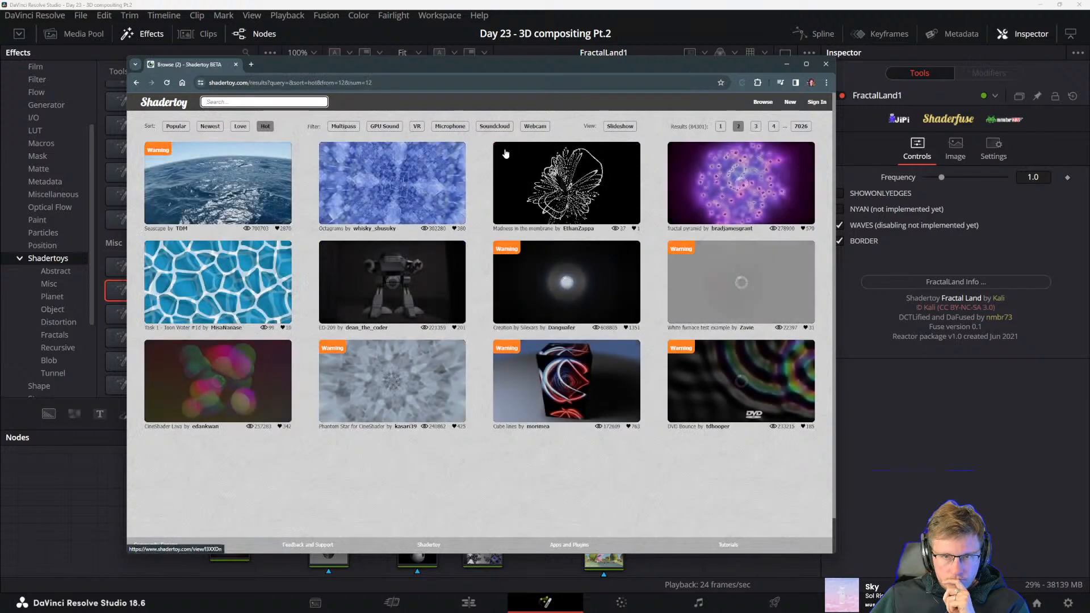
left_click(497, 128)
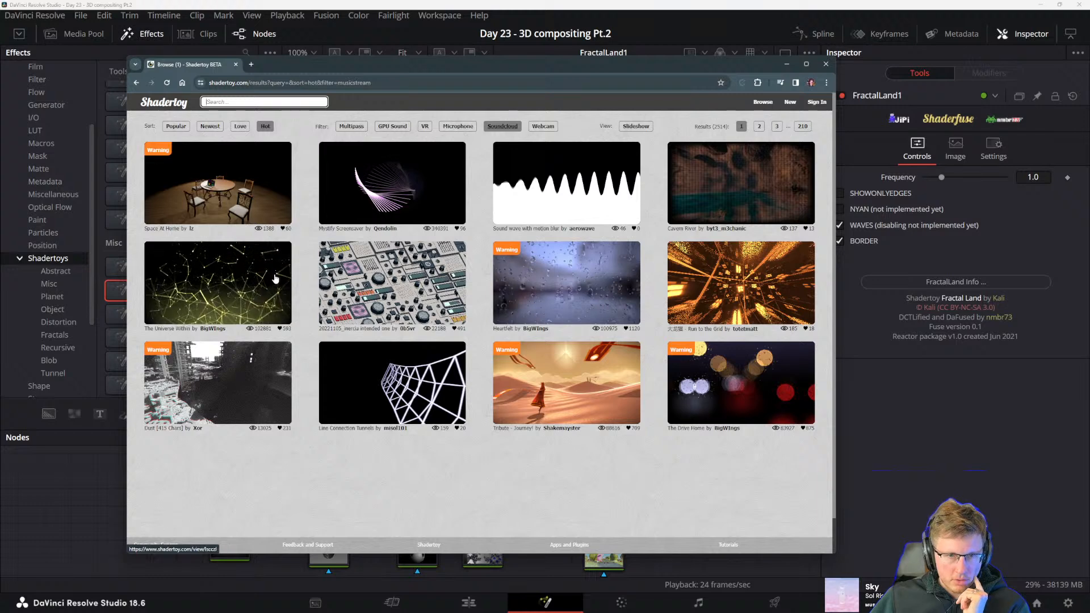
left_click(392, 276)
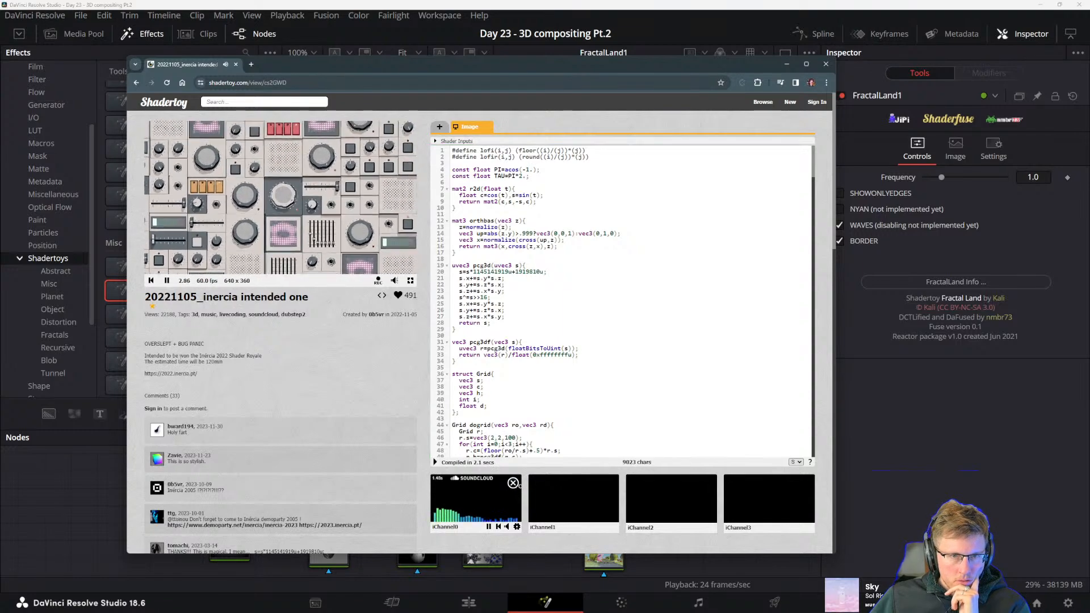
Pause the SoundCloud input on iChannel0 and look through the Music and Misc categories of its input selection
left_click(488, 526)
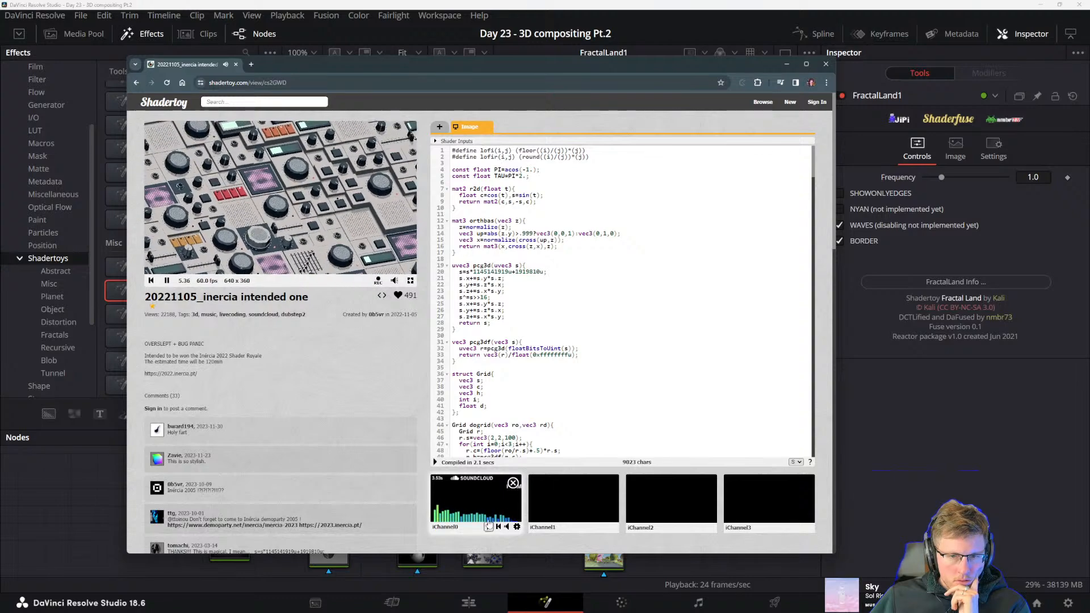
left_click(477, 482)
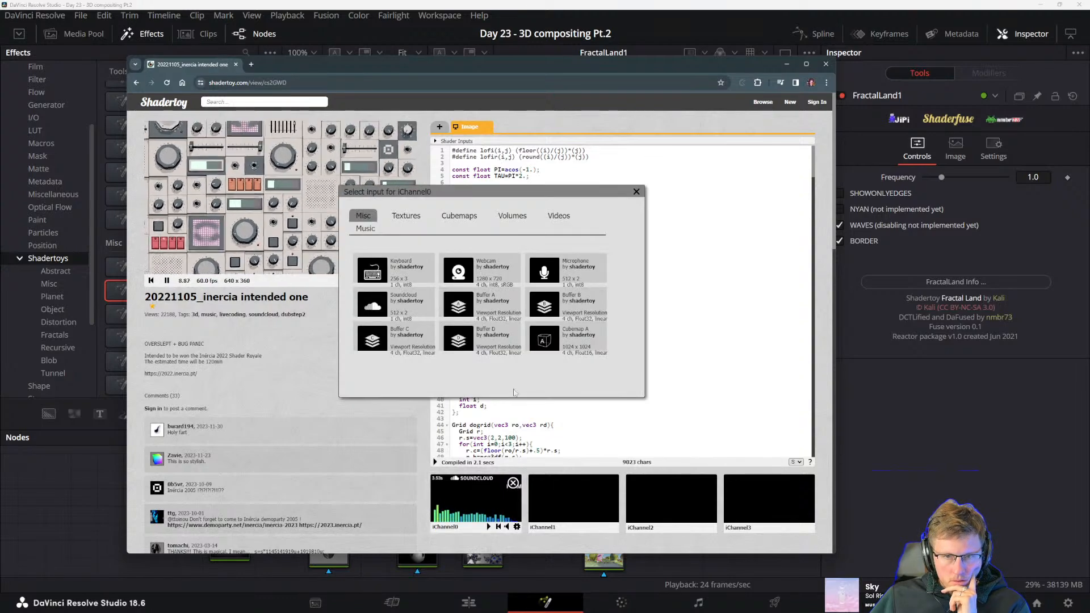
left_click(366, 228)
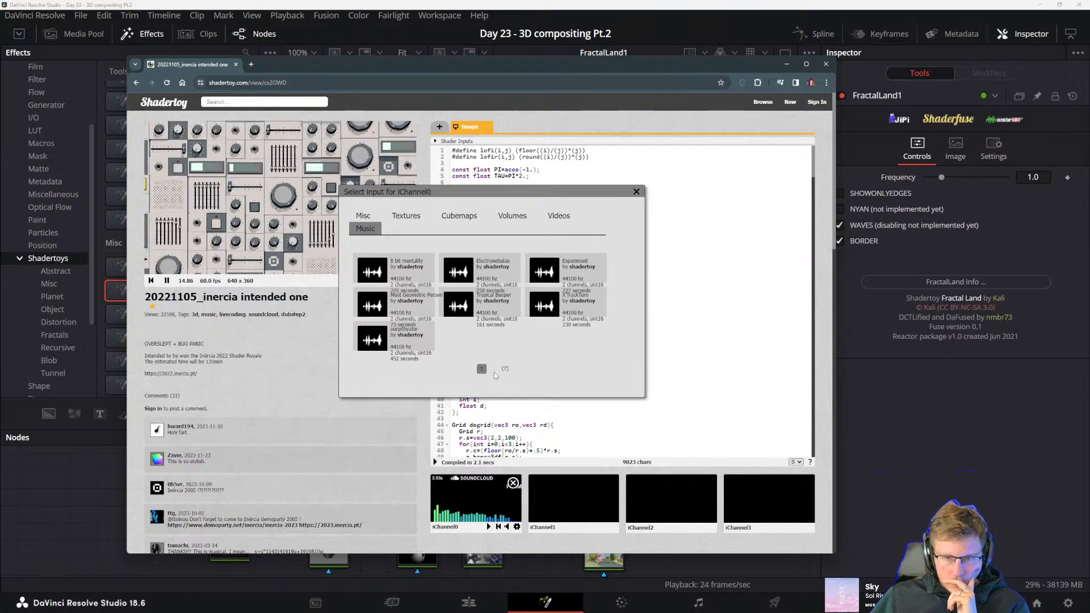
left_click(364, 216)
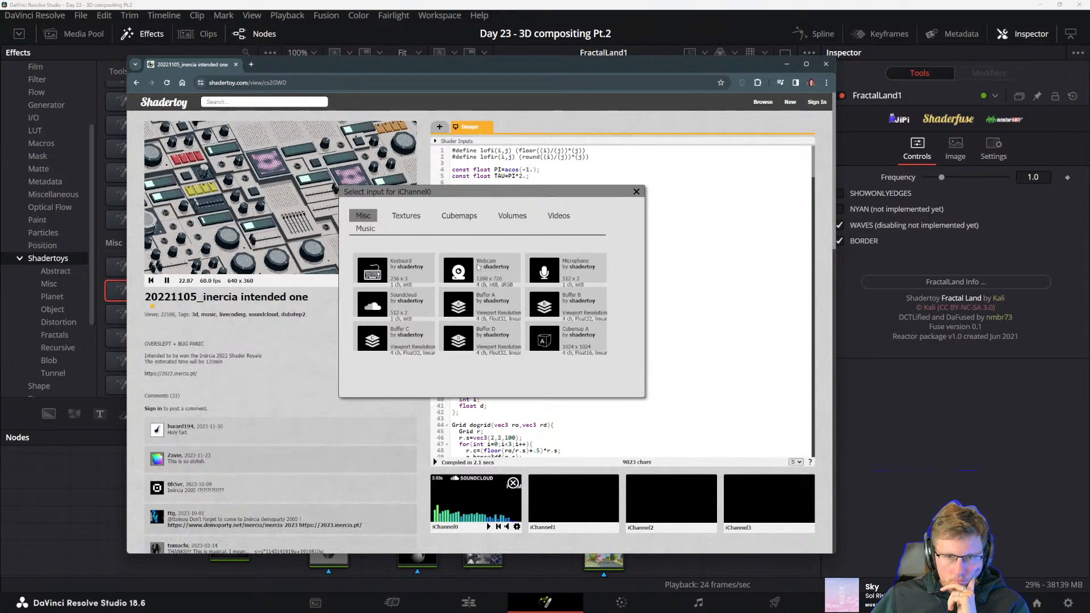
left_click(637, 192)
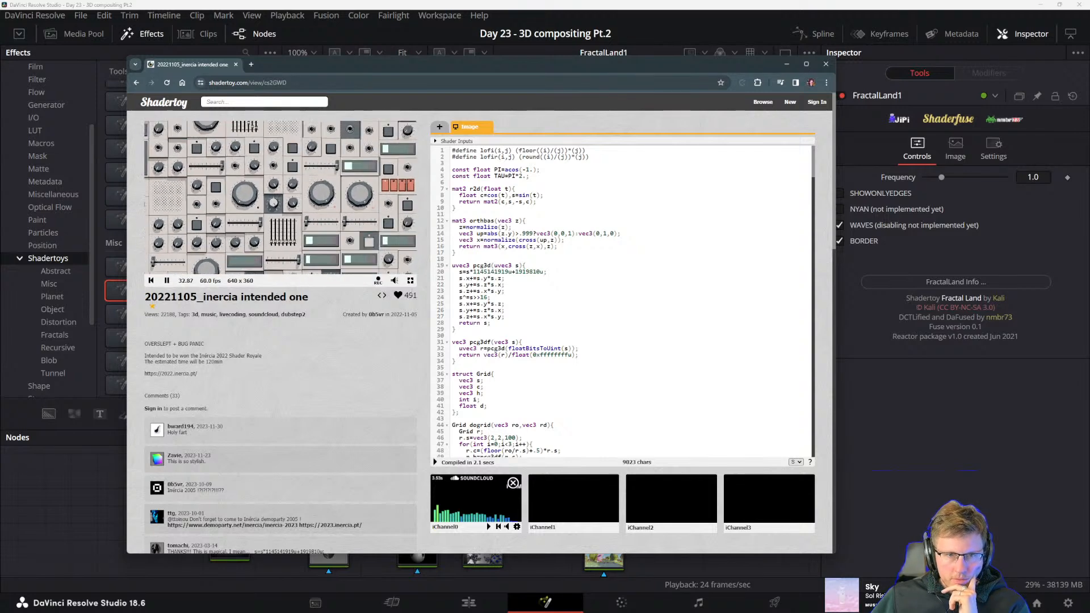
Watch the shader in full screen, return to its code and clear the iChannel0 input
left_click(410, 281)
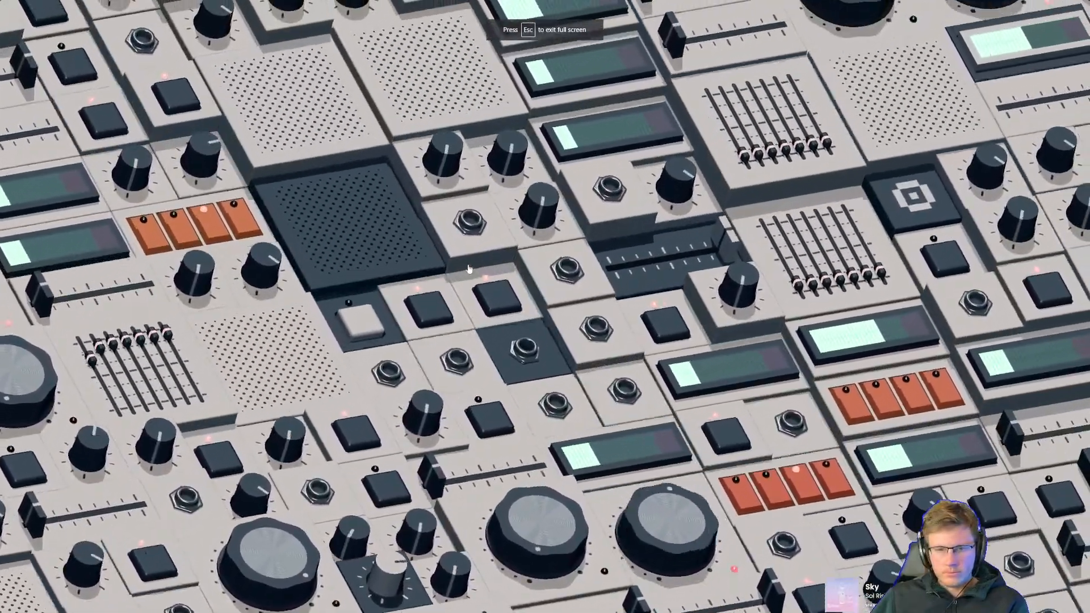
key("Escape")
scroll(511, 341, "down", 1)
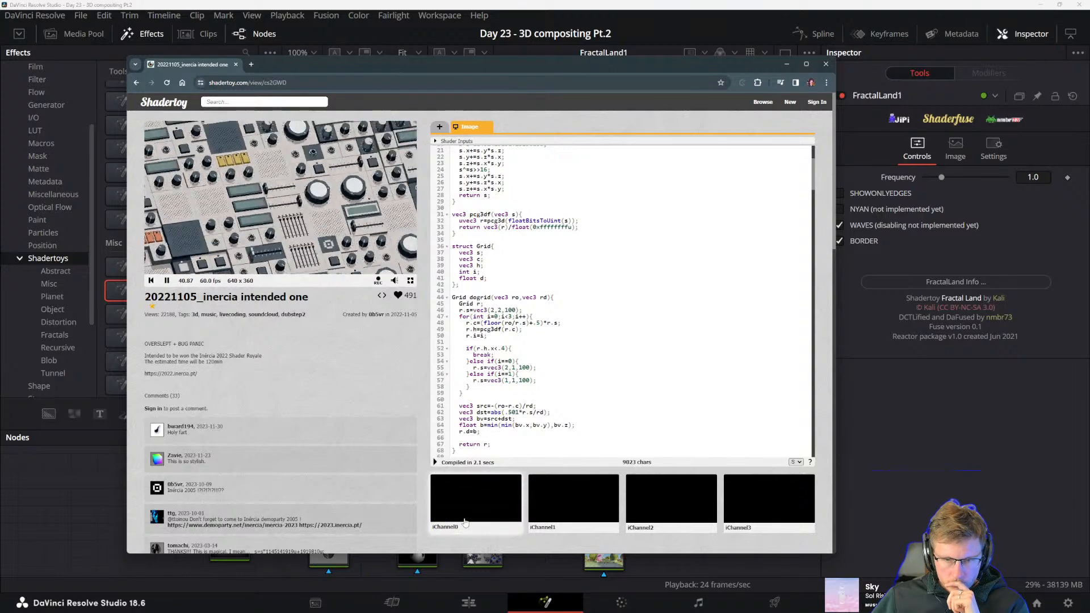
Assign a track from the Music category to iChannel0 and pause its playback
left_click(468, 511)
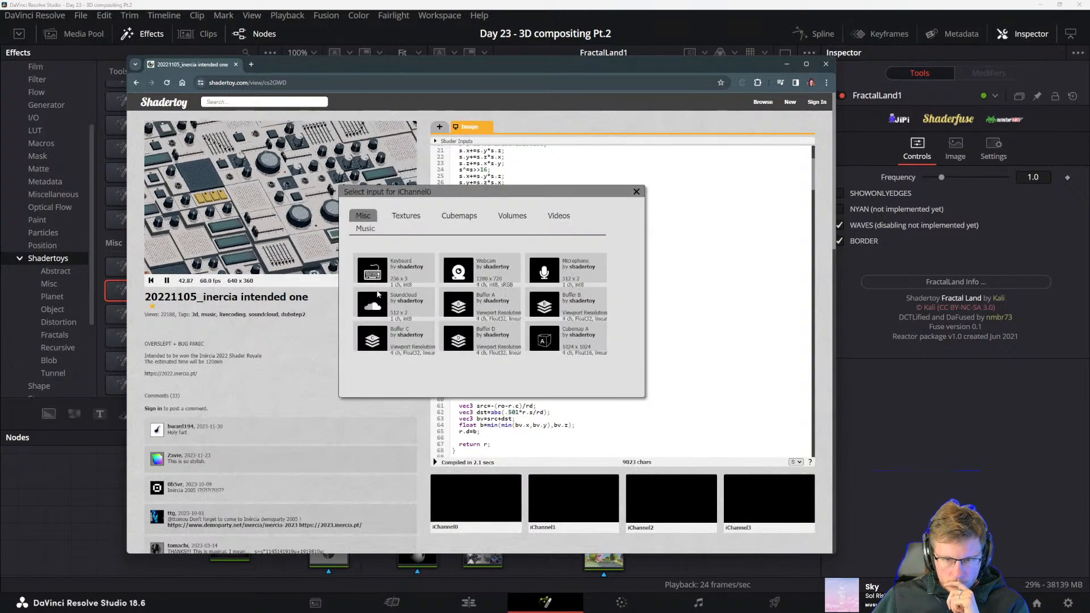
left_click(406, 219)
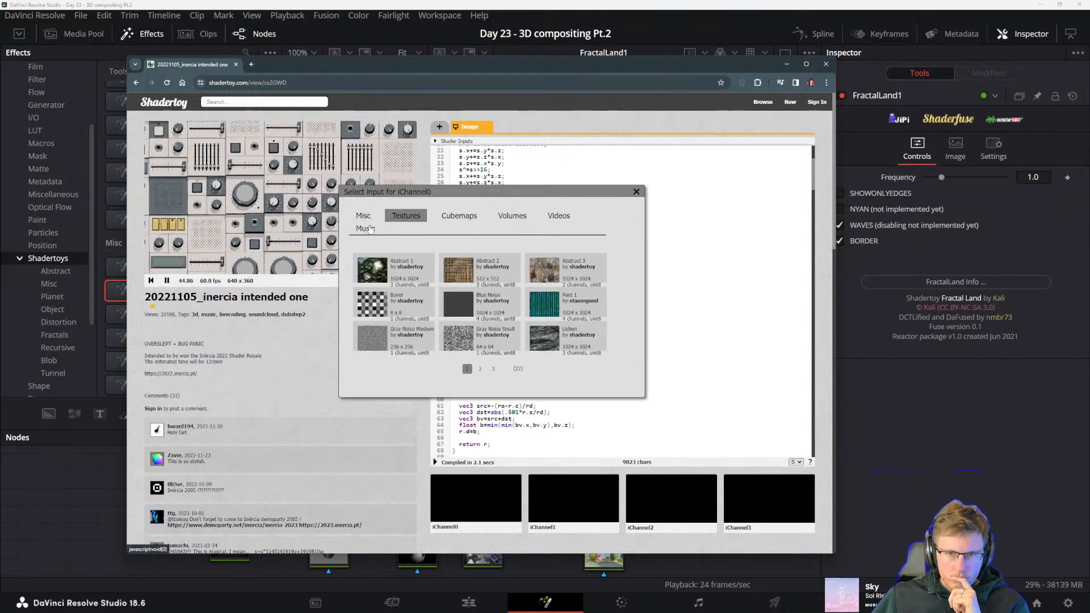
left_click(365, 229)
left_click(373, 291)
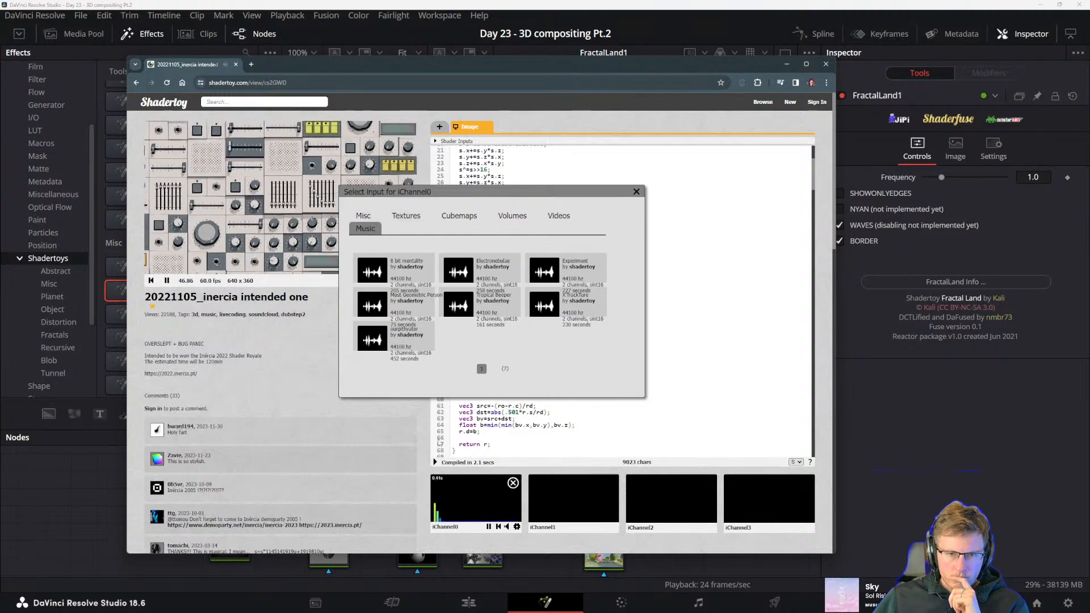
left_click(489, 527)
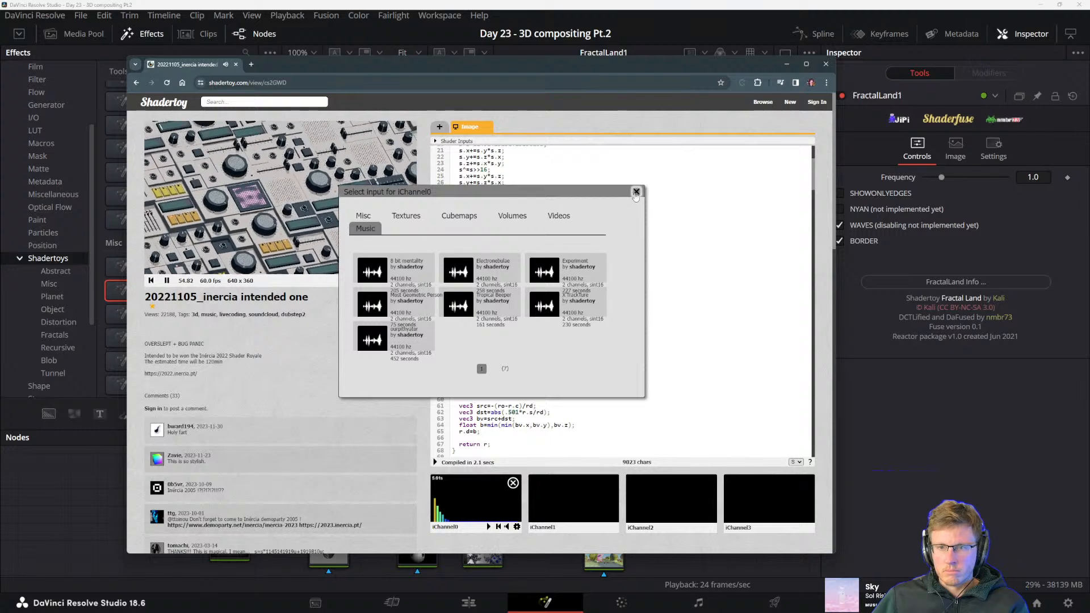
left_click(636, 192)
Look over the shader's comments, then move the browser window away to return to DaVinci Resolve
scroll(174, 342, "down", 5)
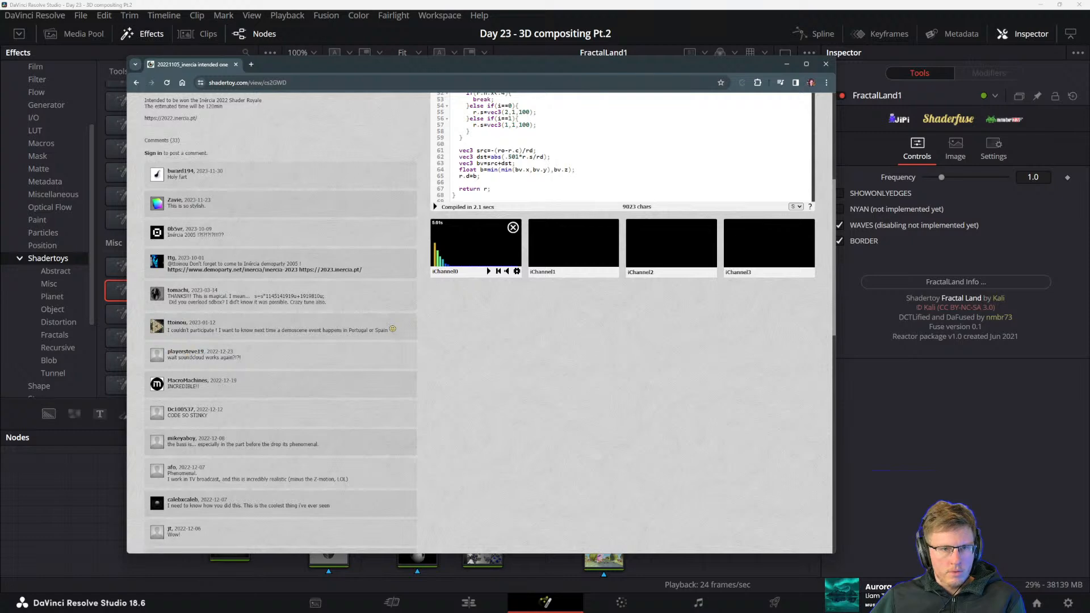
scroll(245, 374, "up", 5)
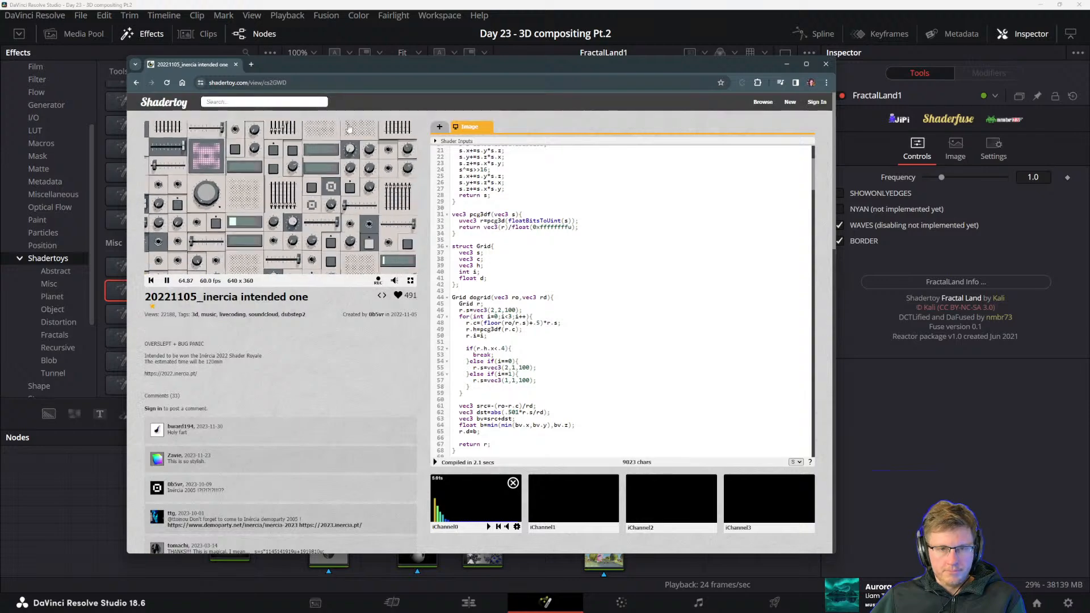
left_click_drag(274, 66, 1089, 114)
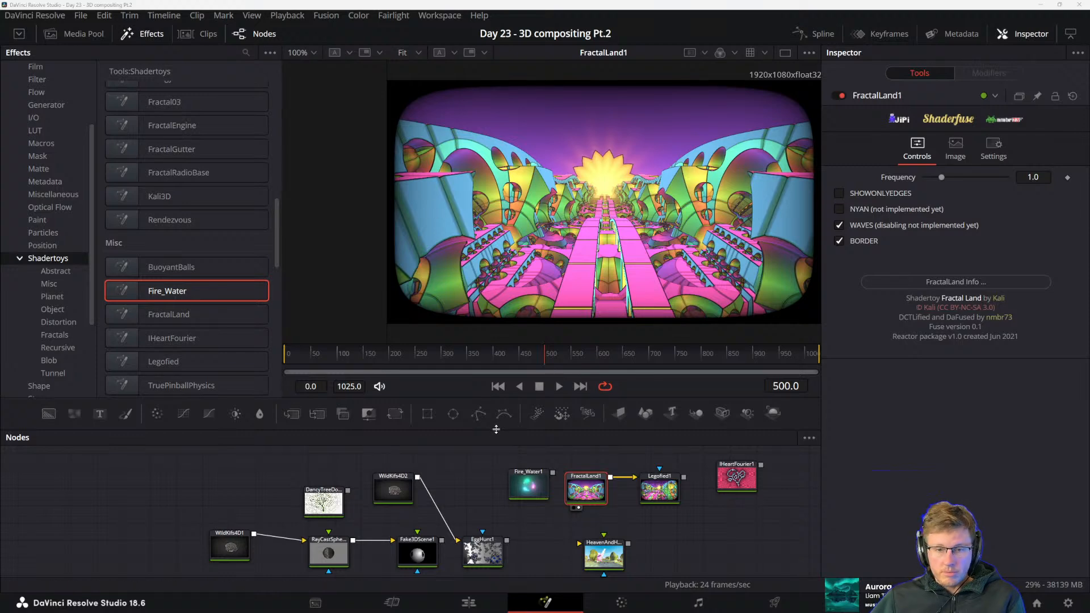
Play the IHeartFourier1 node and distort its curve with Path 0 X 1.2637, Path 1 X 1.0546 and Path 2 at 0.3434, -0.1069
left_click(704, 487)
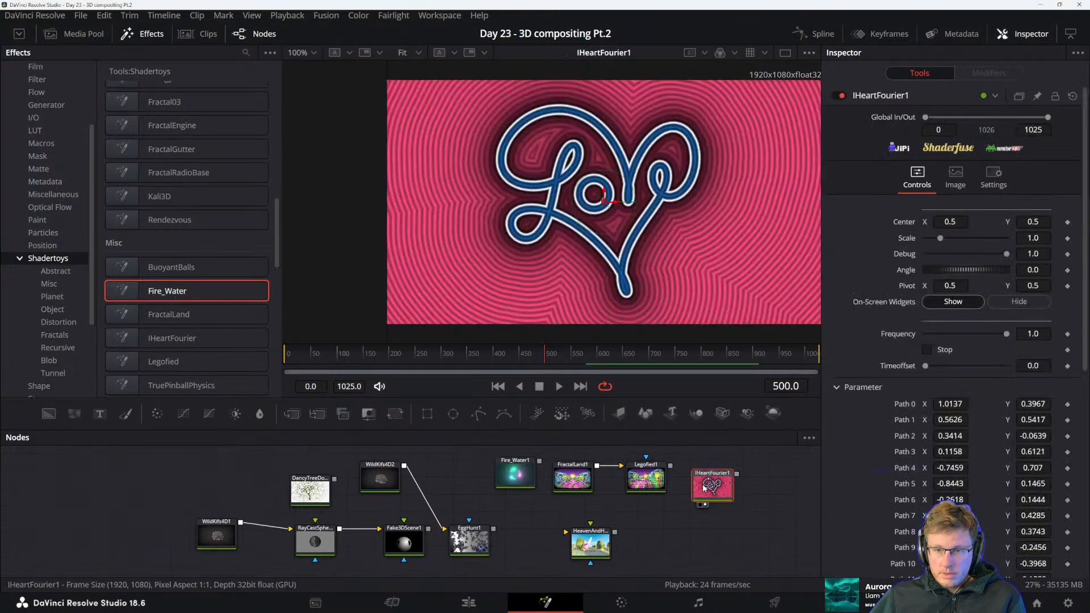
key("space")
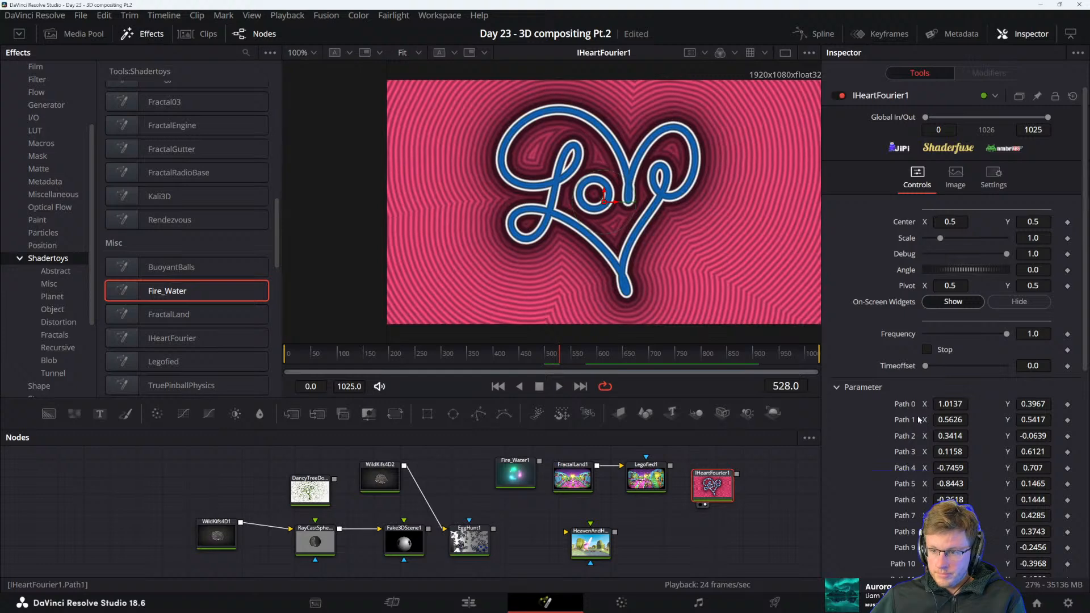
left_click_drag(946, 404, 950, 435)
mouse_move(1042, 433)
left_mouse_down()
mouse_move(1053, 434)
mouse_move(1040, 434)
left_mouse_up()
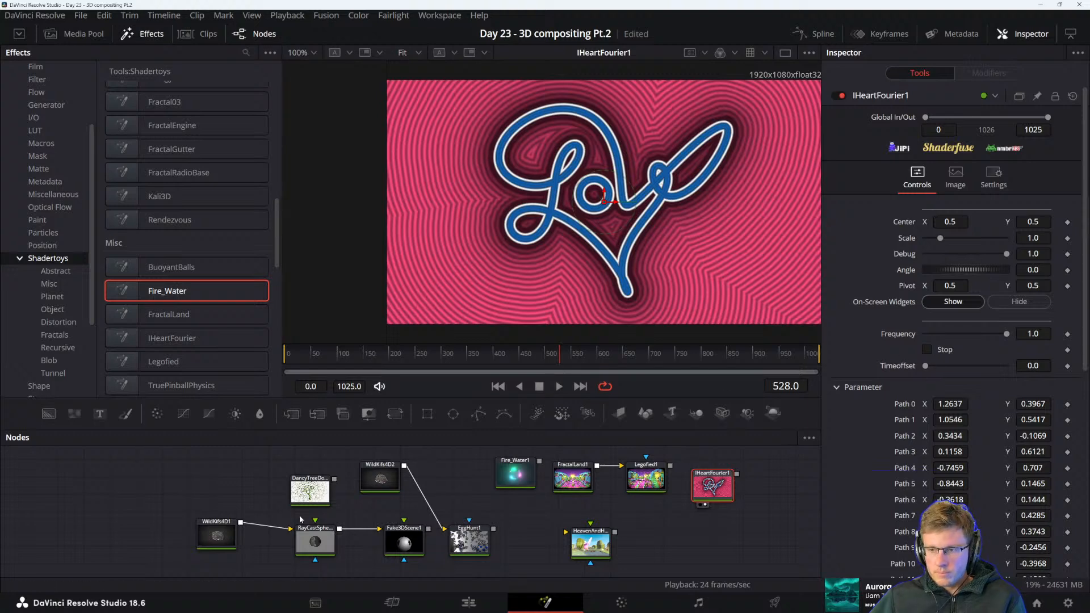
Show the HeavenAndHell1 node in the viewer and select the FractalLand1 node
scroll(300, 519, "down", 2)
left_click(590, 506)
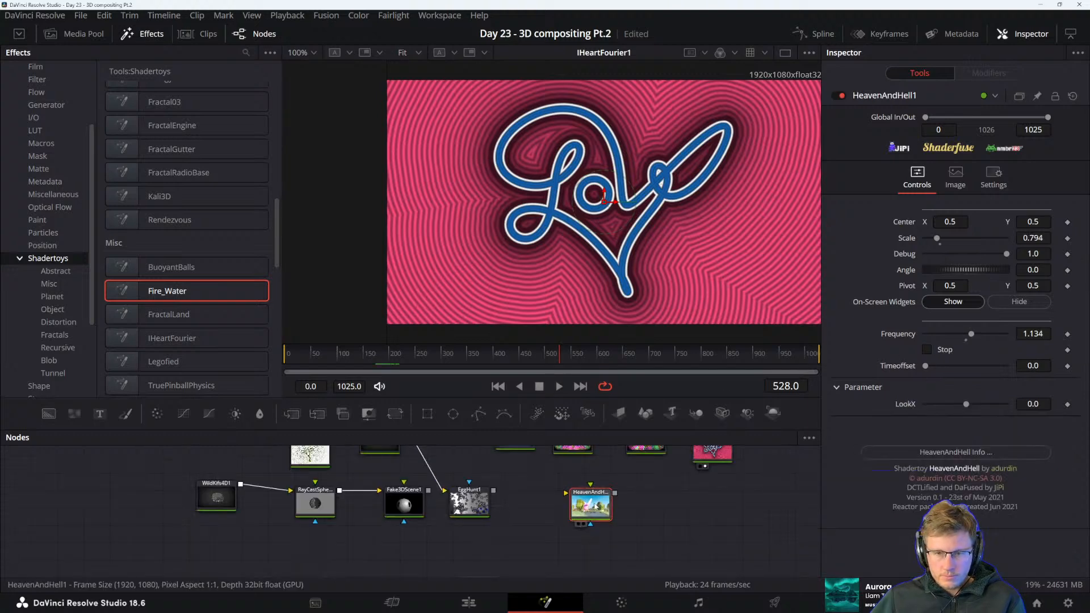
key("1")
scroll(653, 516, "up", 2)
left_click(563, 482)
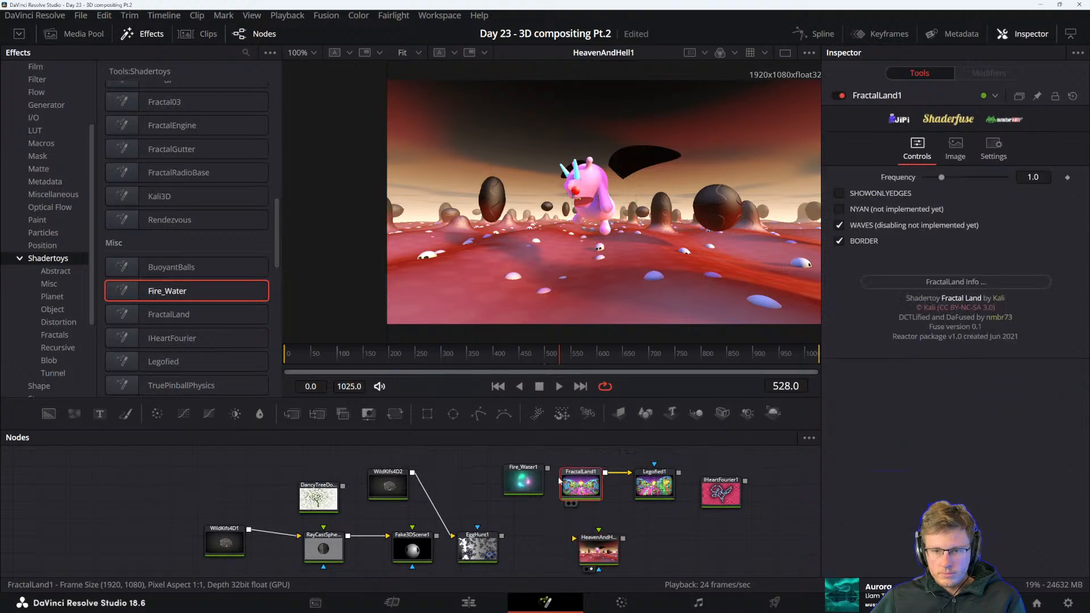
Show the Fire_Water1 node in the viewer and vary its Distance around playback, ending at 0.441
left_click(523, 482)
key("1")
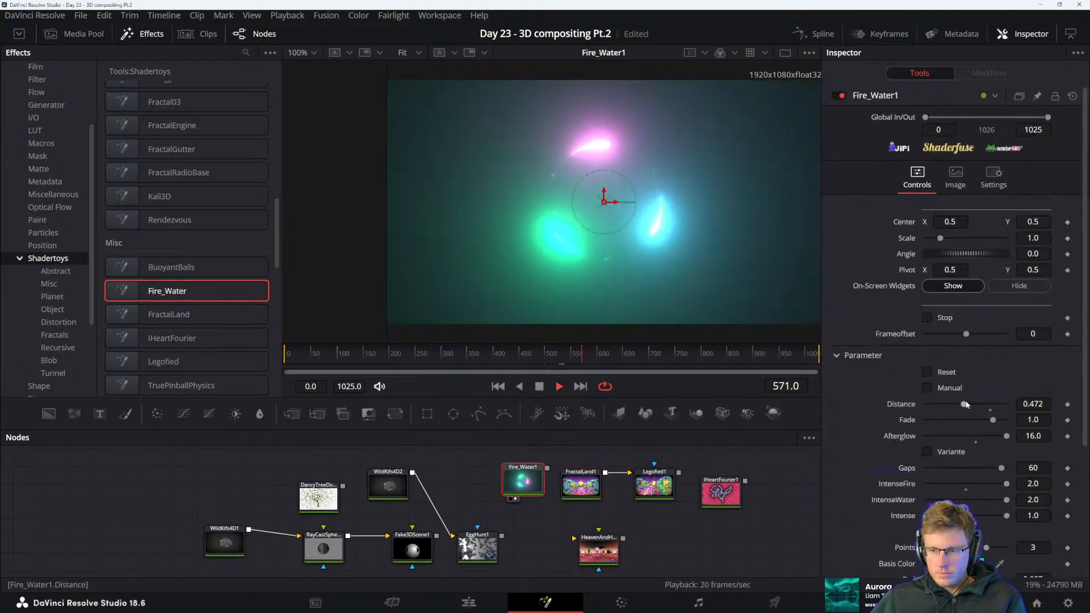
mouse_move(964, 405)
left_mouse_down()
mouse_move(986, 406)
mouse_move(934, 406)
mouse_move(989, 413)
mouse_move(953, 414)
mouse_move(989, 412)
mouse_move(970, 413)
left_mouse_up()
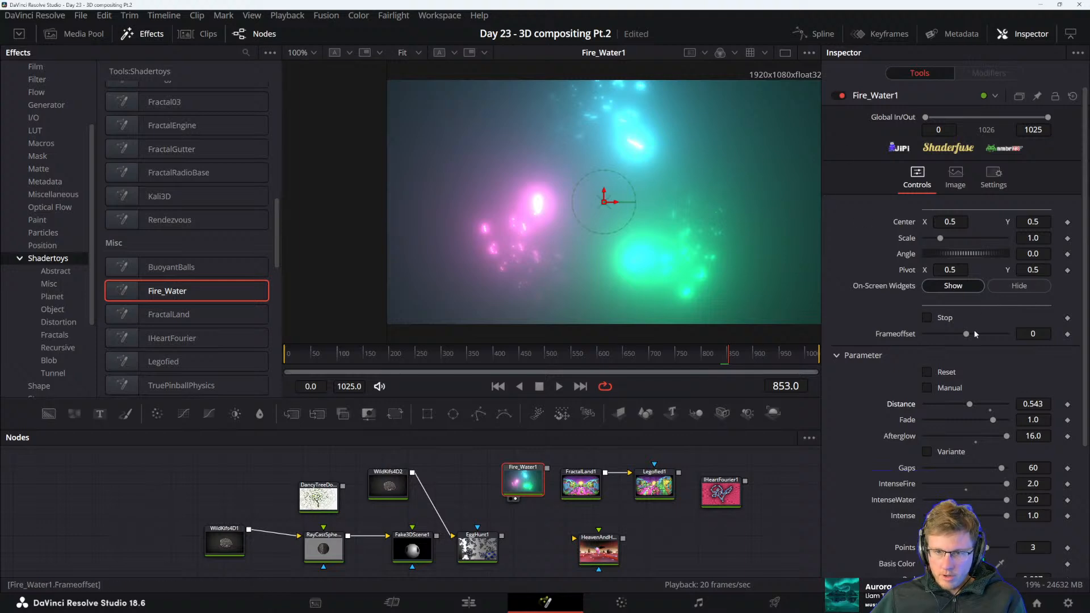
key("space")
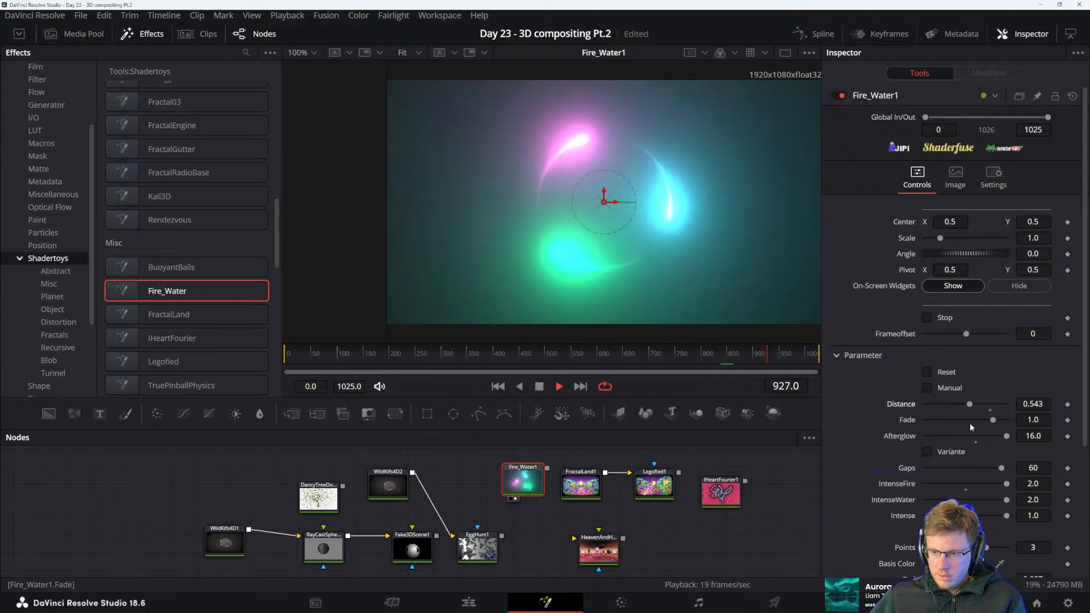
left_click_drag(970, 404, 979, 438)
right_click(633, 393)
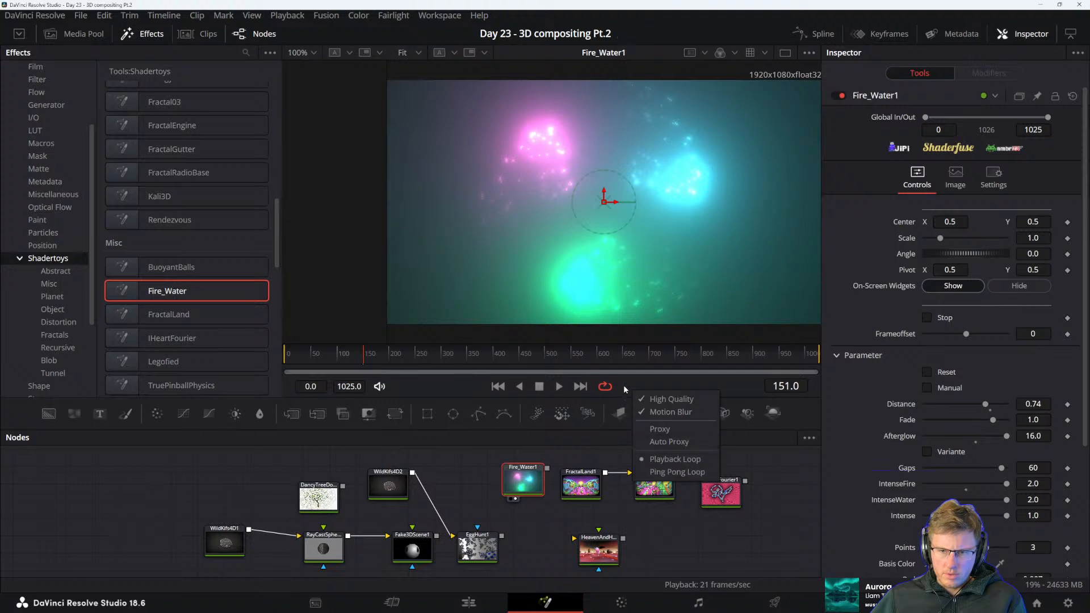
left_click(626, 392)
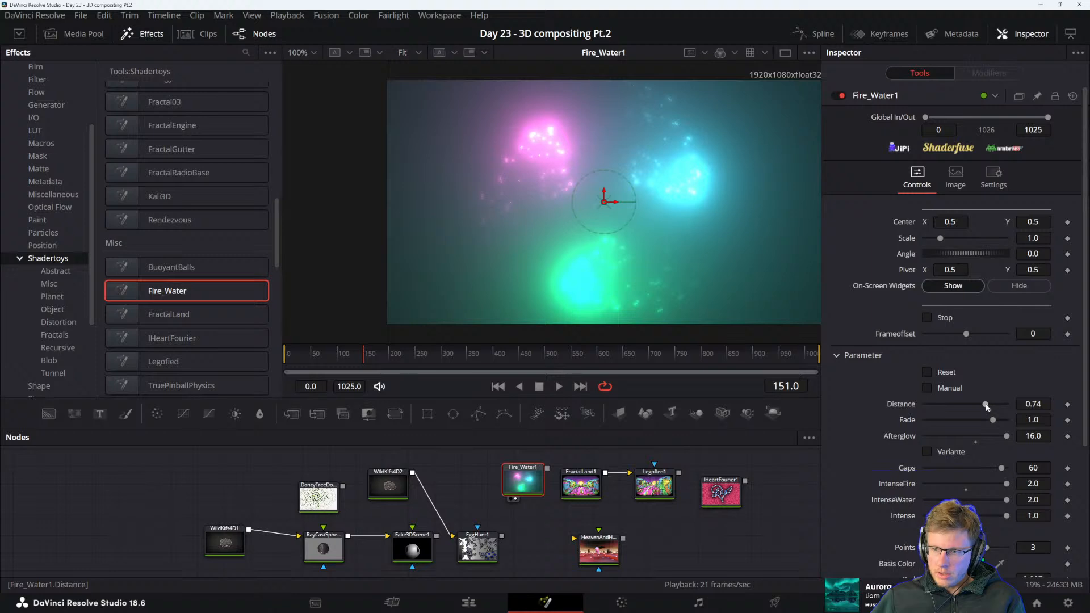
left_click_drag(987, 405, 961, 403)
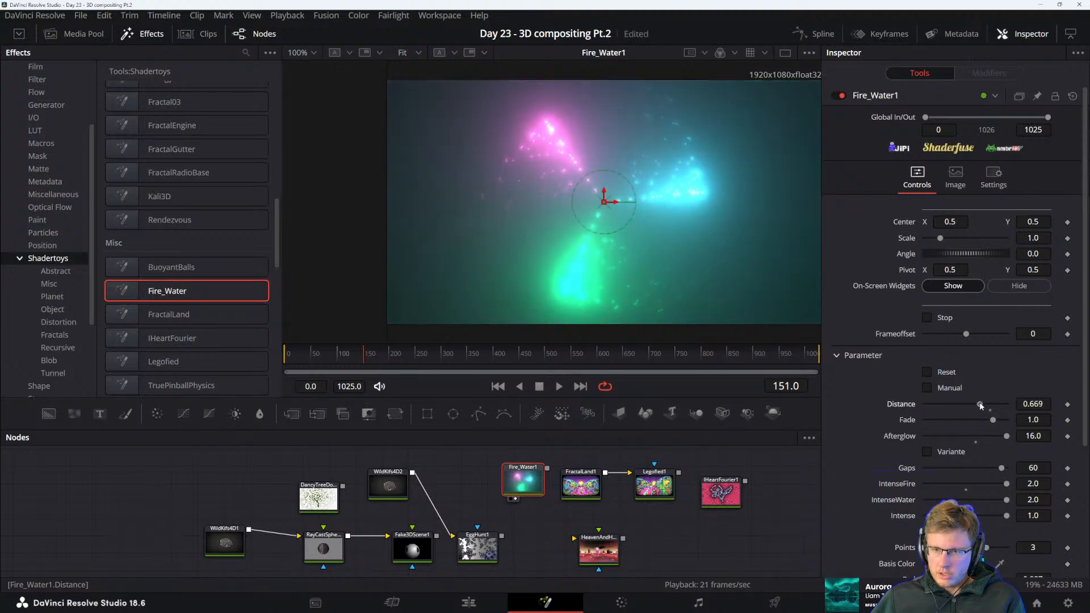
Look at the Fairlight page, pass through the Edit page and return to the Fusion page
left_click(697, 604)
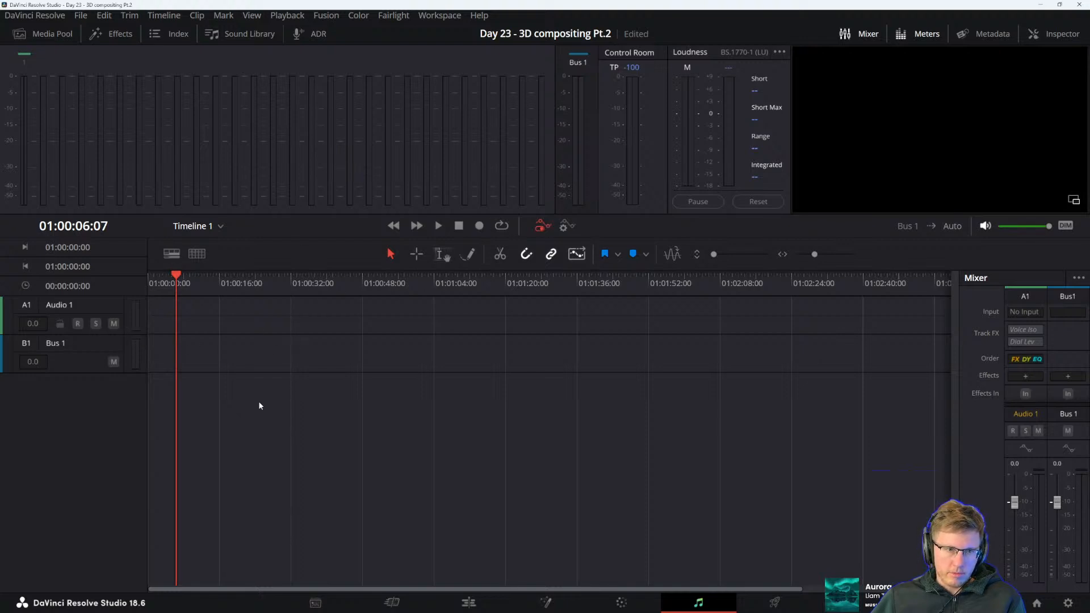
left_click(482, 608)
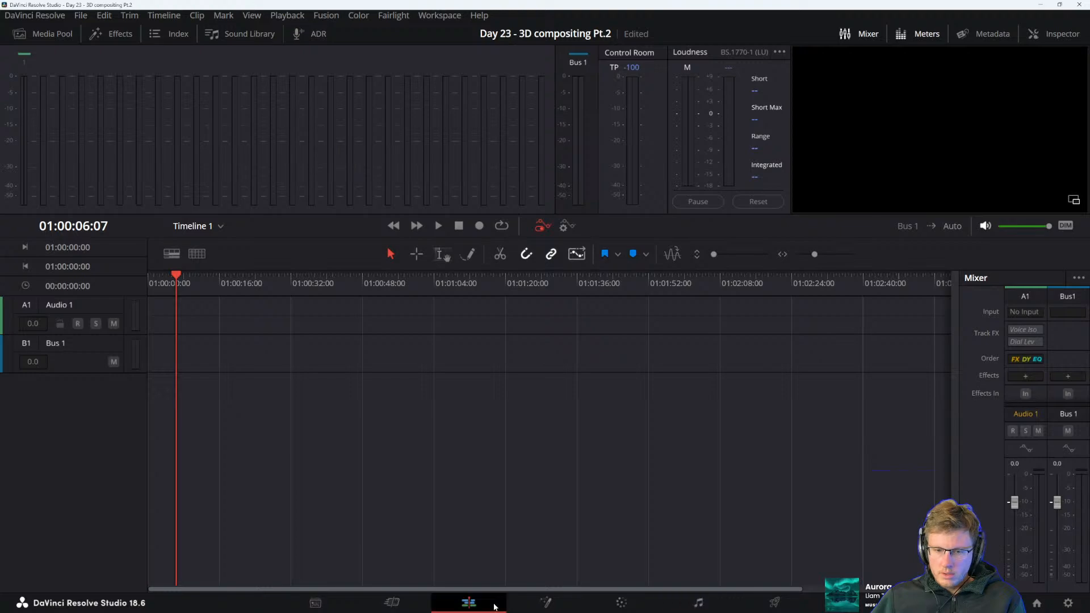
left_click(545, 603)
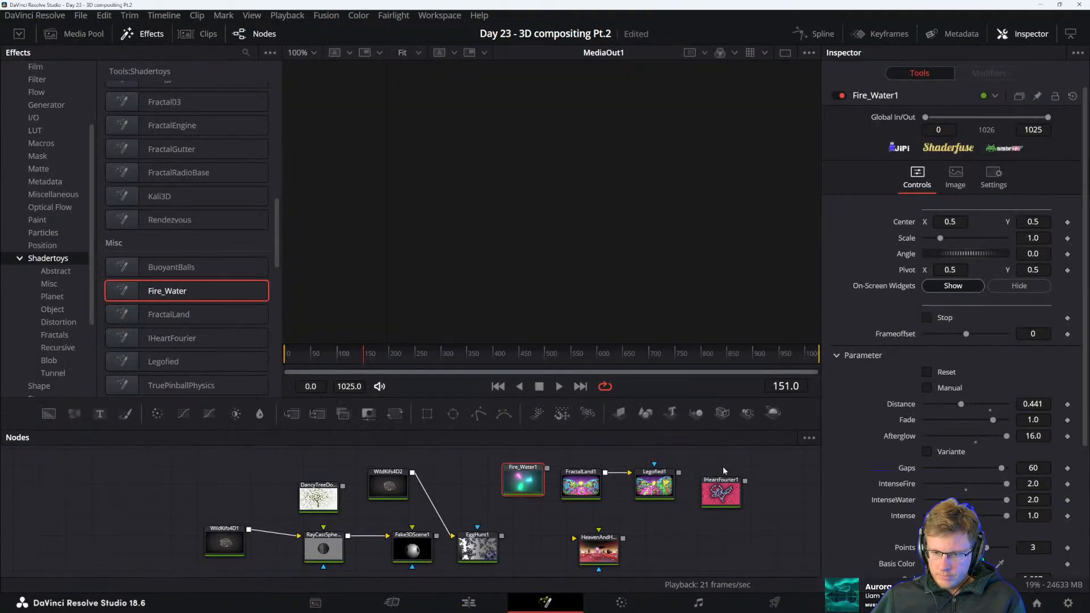
Open the Keyframes editor, bring the Fire_Water1 node into view and show it in the viewer again
left_click(877, 34)
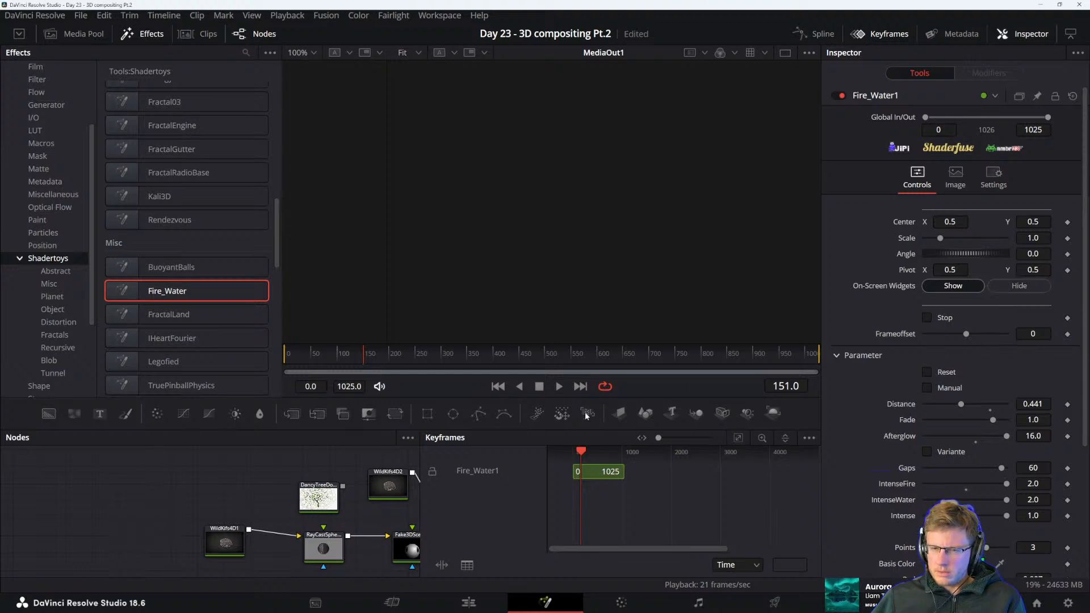
key("space")
left_click_drag(336, 478, 183, 449)
left_click_drag(305, 480, 269, 505)
key("1")
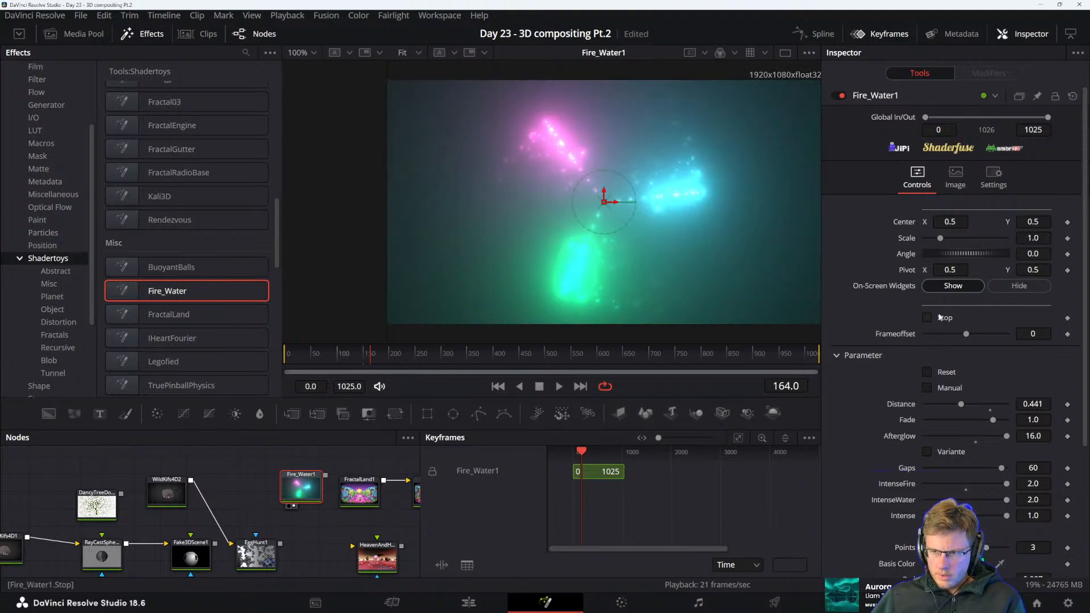
Enable keyframing for Fire_Water1's Distance and record changing values during playback up to frame 959
mouse_move(962, 404)
left_mouse_down()
mouse_move(1000, 414)
mouse_move(929, 407)
mouse_move(986, 394)
mouse_move(937, 407)
mouse_move(966, 407)
mouse_move(992, 390)
mouse_move(1005, 403)
mouse_move(971, 406)
left_mouse_up()
left_click(1068, 404)
key("space")
key("space")
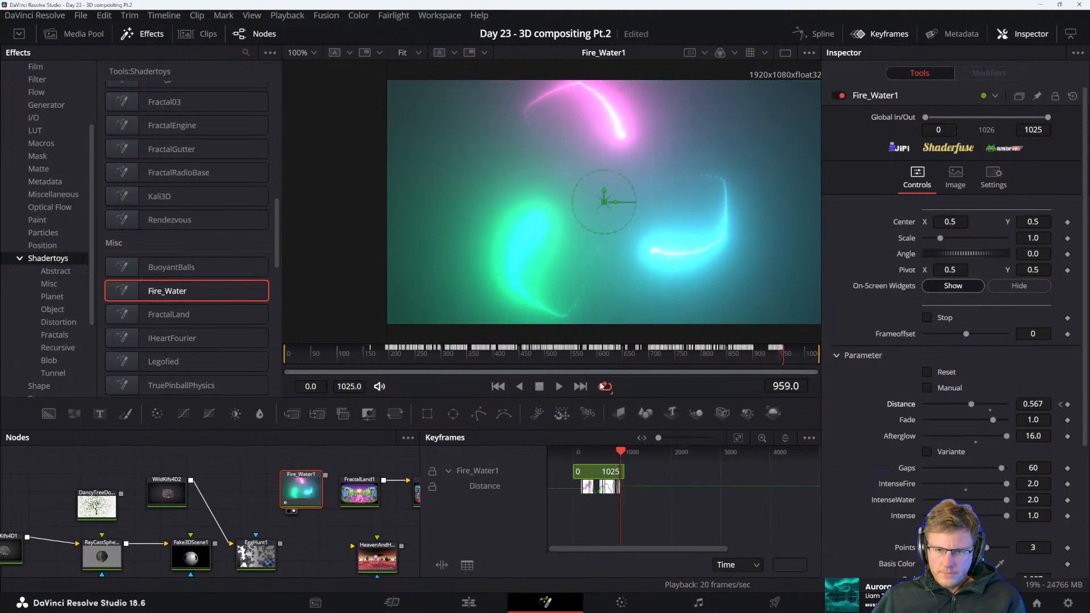
Move back to an earlier frame and play through the recorded Distance animation
left_click_drag(622, 447, 603, 453)
key("space")
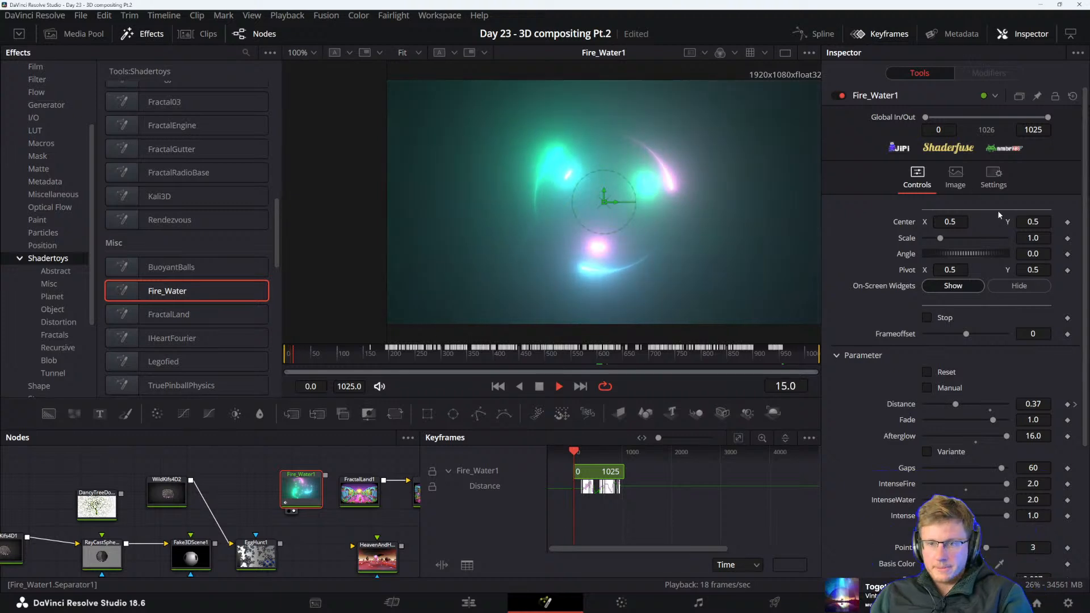
key("space")
Close the "Page not found" browser window, consult the reference manual's Software vs. GPU Rendering section and return to DaVinci Resolve
key("alt+Tab")
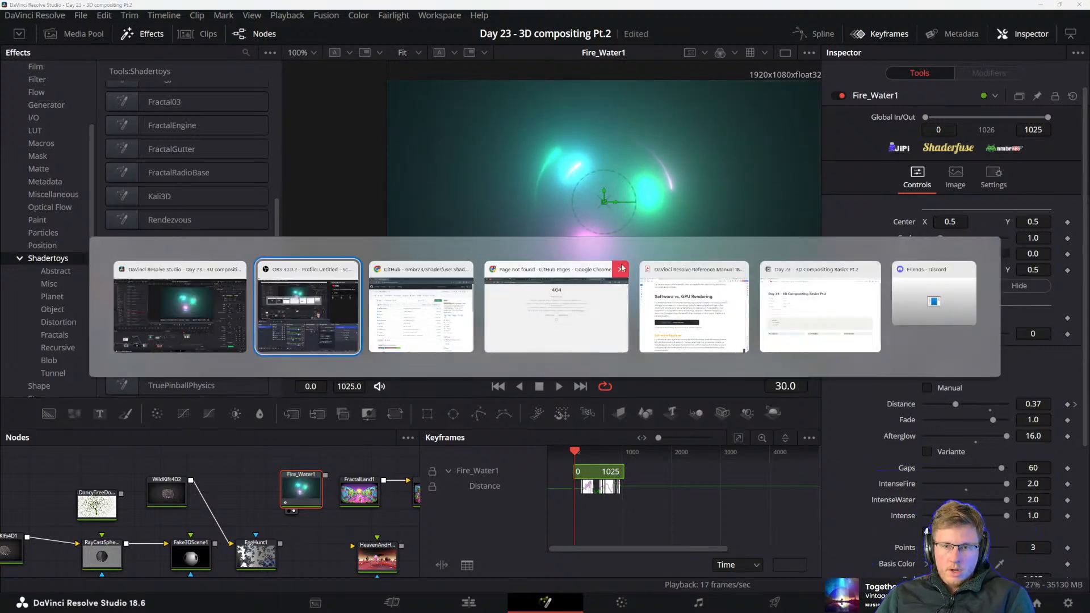
left_click(621, 268)
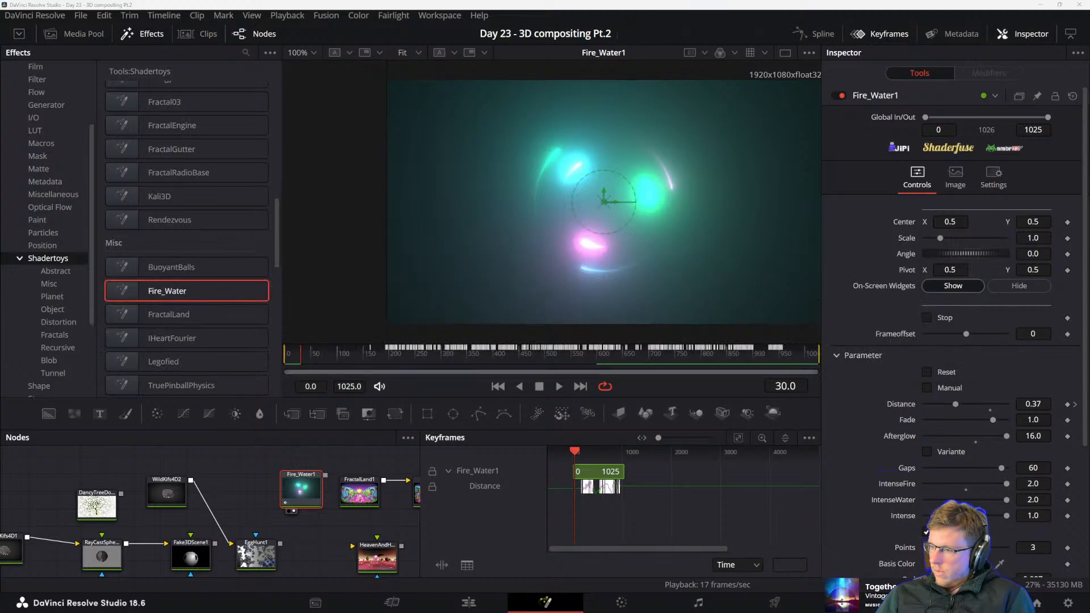
key("alt+Tab")
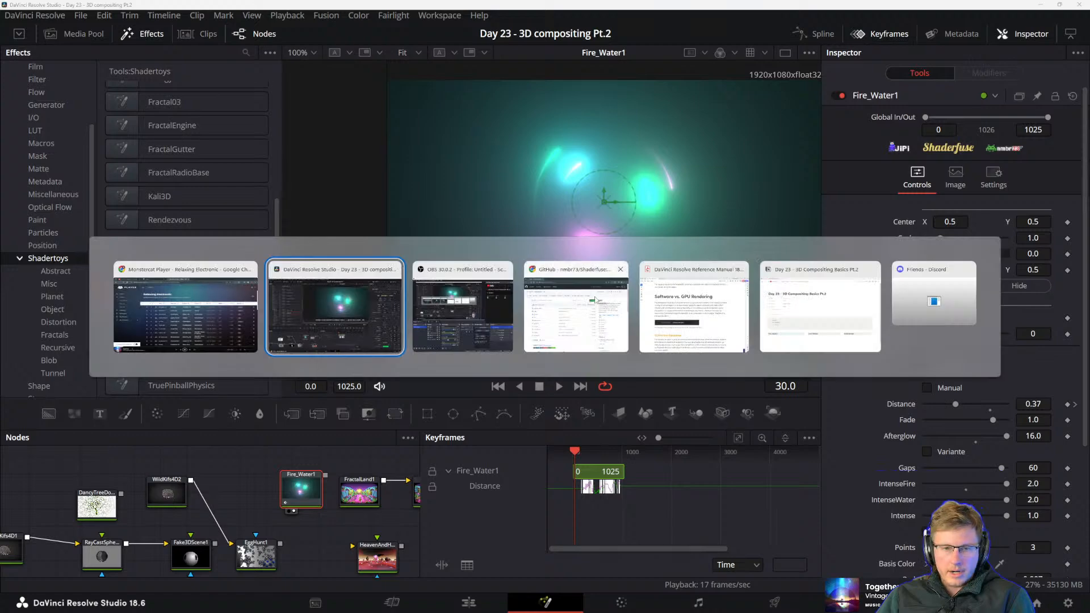
left_click(691, 306)
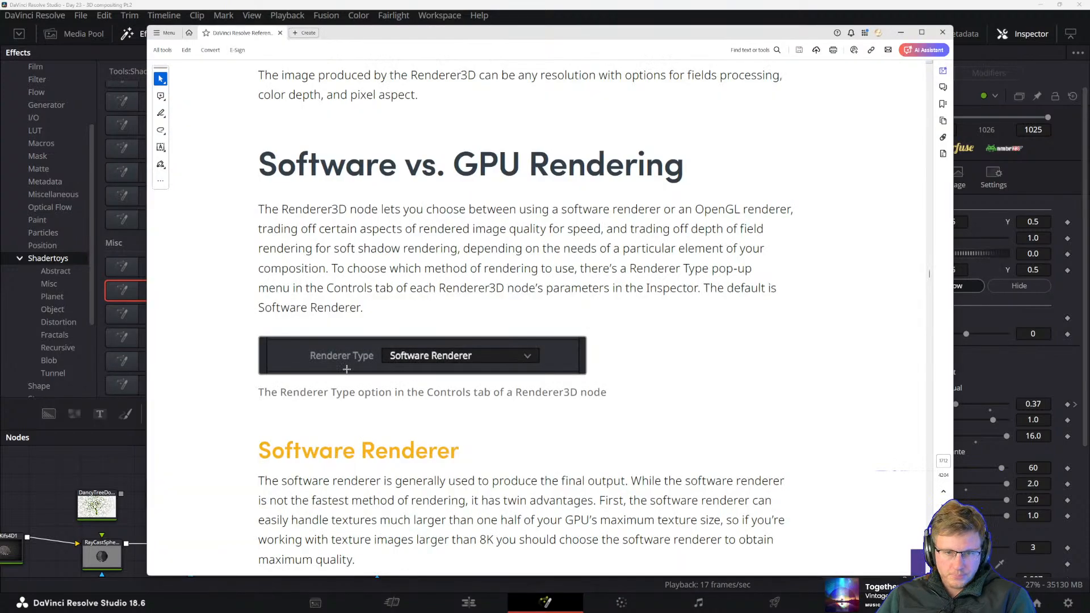
left_click(414, 17)
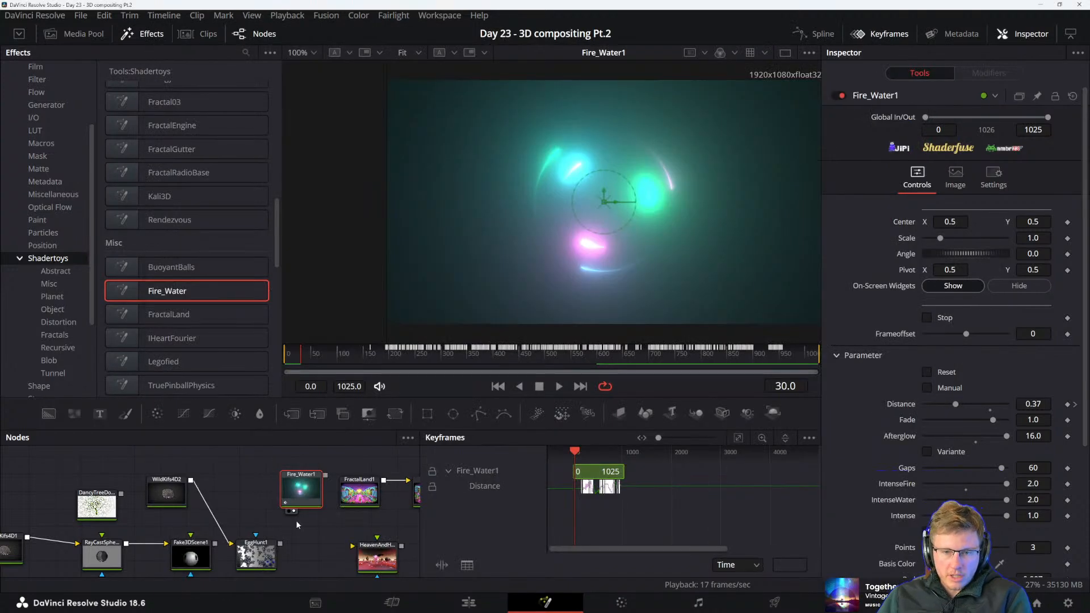
Set Renderer3D1's renderer type to Hardware Renderer and show the node in the viewer
left_click_drag(296, 520, 344, 451)
left_click_drag(137, 535, 157, 490)
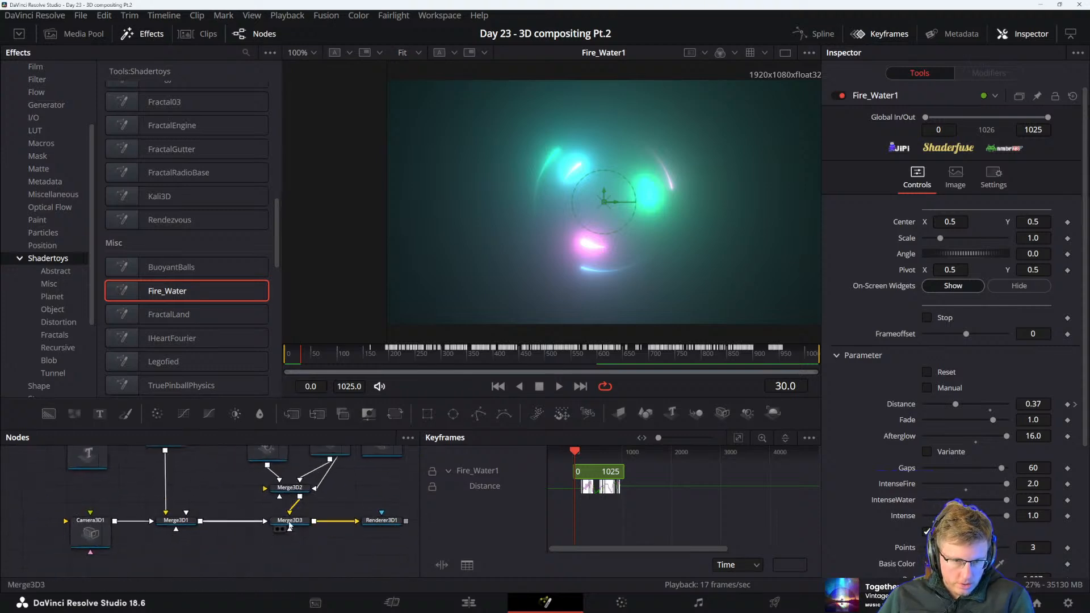
left_click(381, 520)
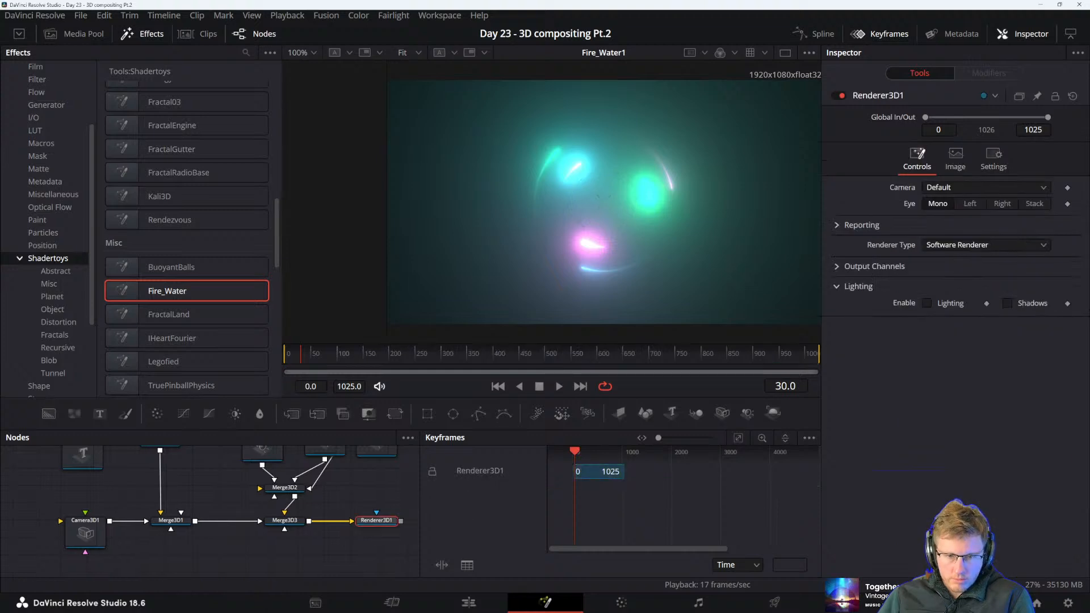
left_click(952, 246)
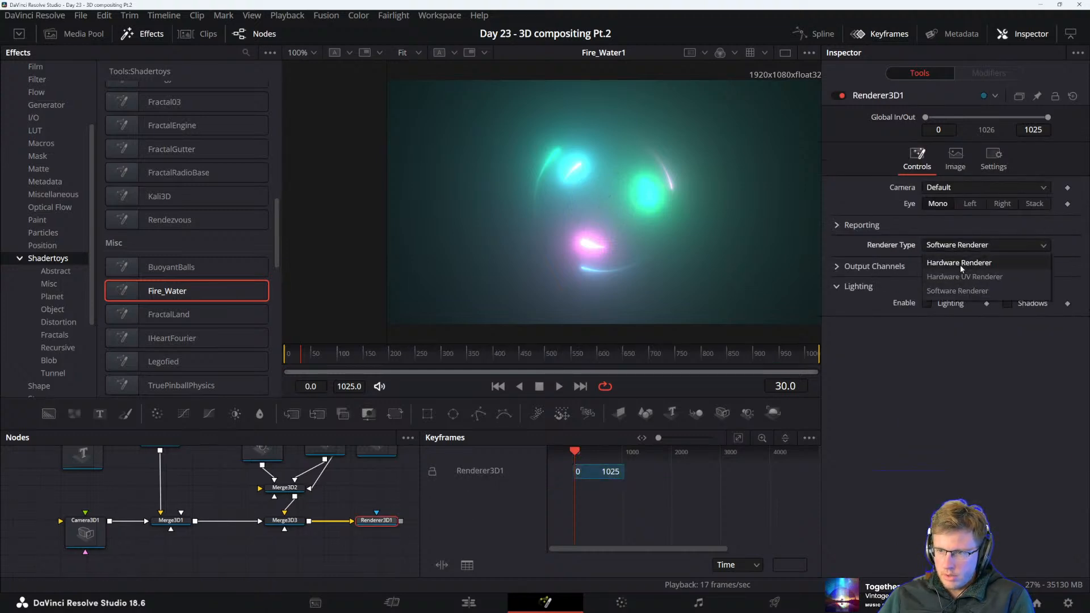
left_click(966, 264)
key("1")
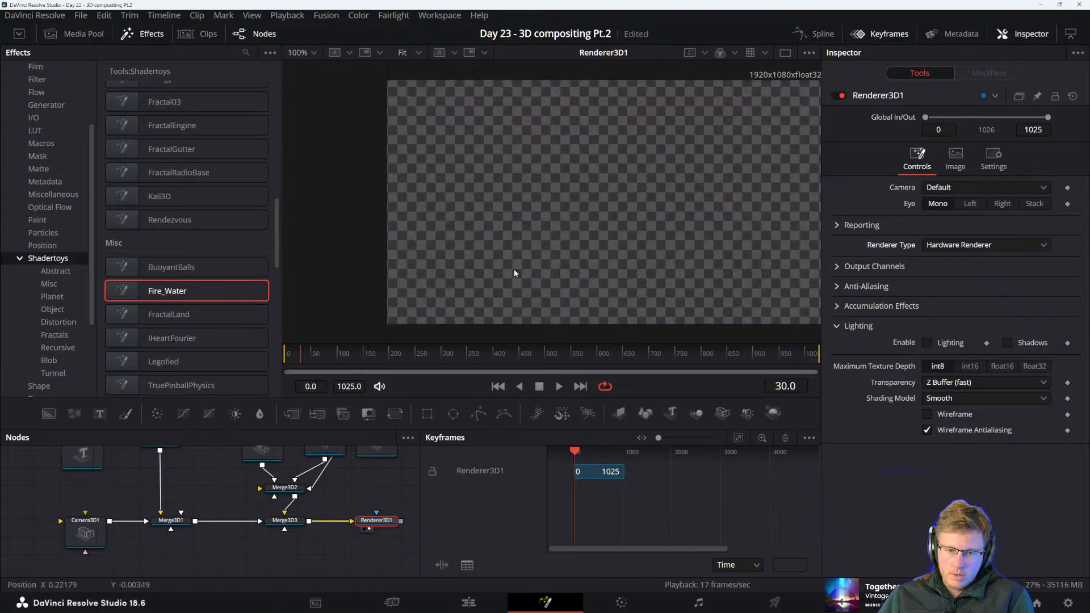
Compare the Merge3D3 scene with the Renderer3D1 output in the viewers and return to the Merge3D3 scene
left_click_drag(322, 526, 298, 561)
left_click(252, 554)
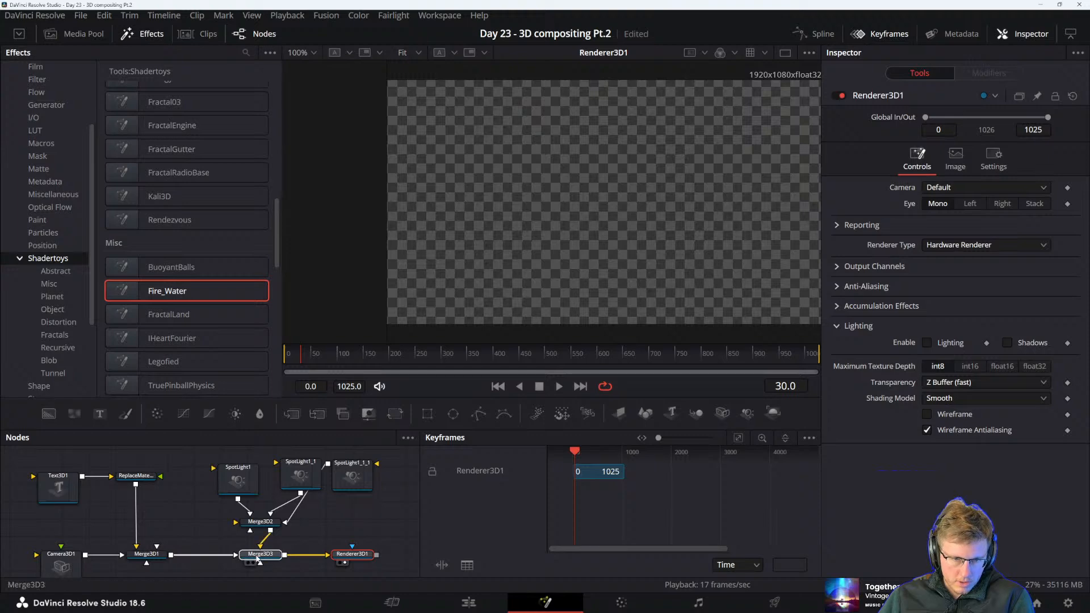
key("1")
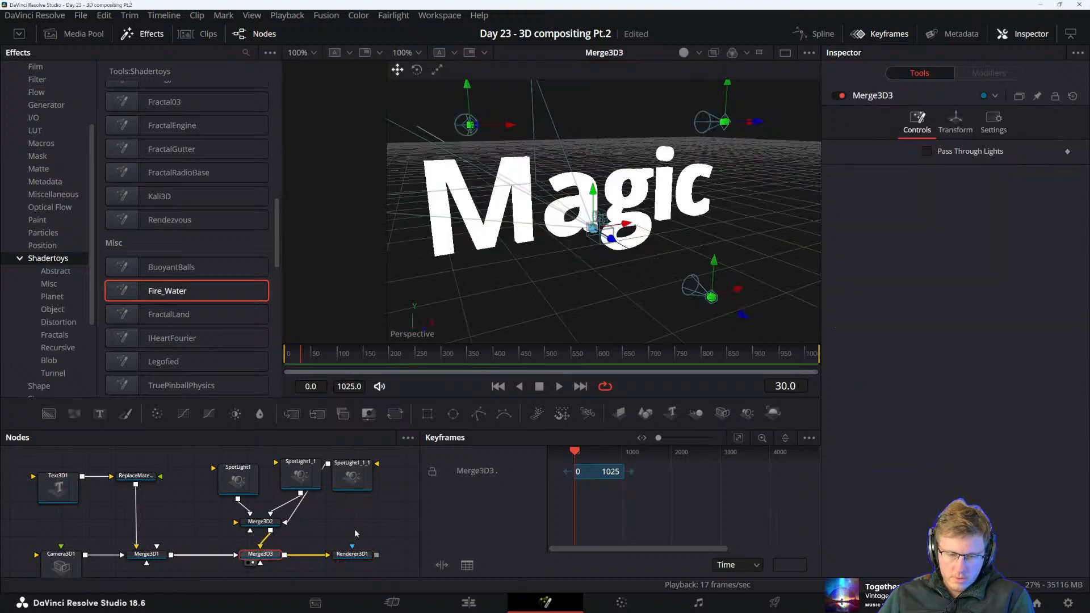
left_click(351, 557)
key("2")
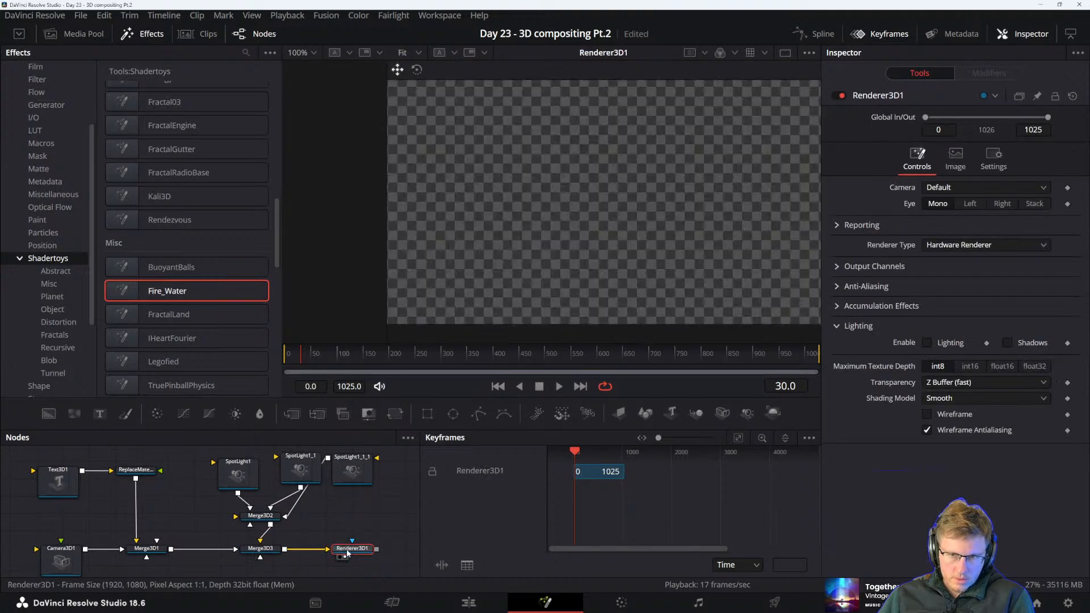
left_click(260, 551)
key("2")
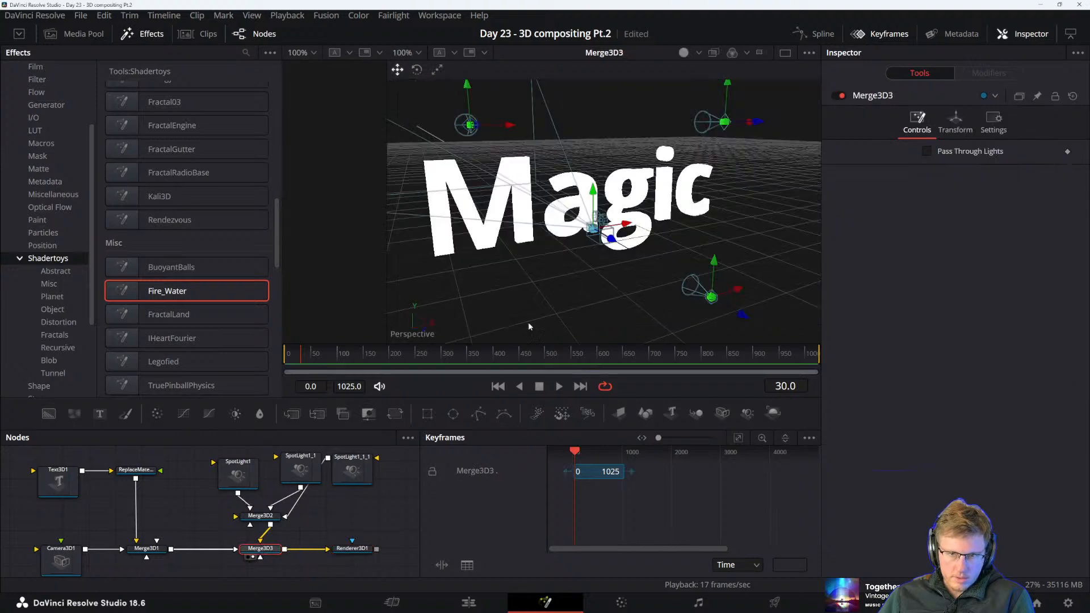
Move Camera3D1 back from the Magic text in the 3D scene and show the Renderer3D1 output in the viewer
left_click(60, 559)
scroll(62, 560, "down", 1)
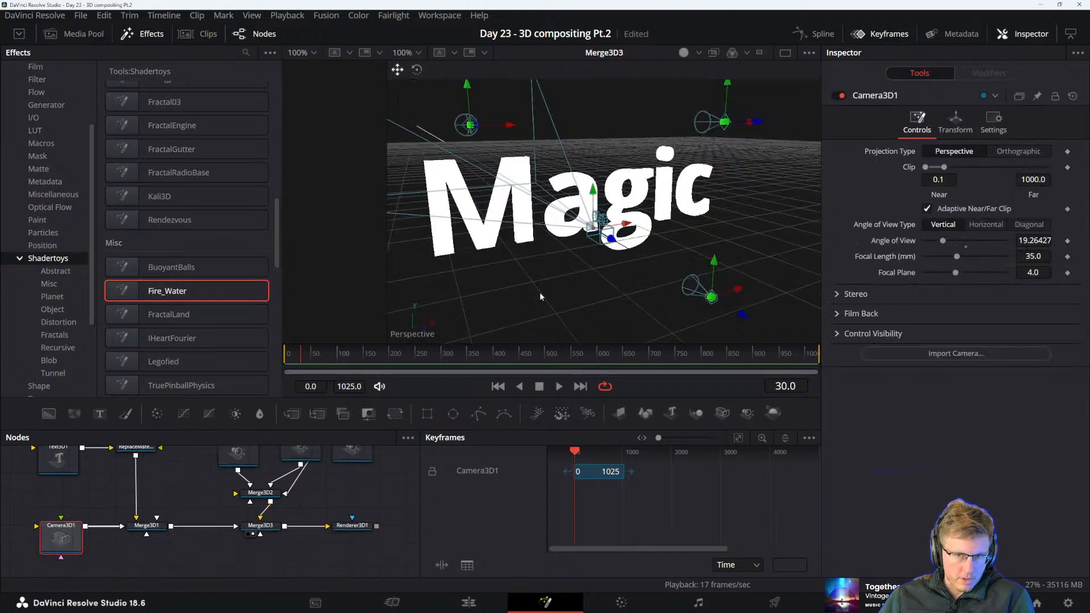
left_click_drag(612, 245, 858, 381)
left_click_drag(573, 270, 561, 246)
right_click(561, 246)
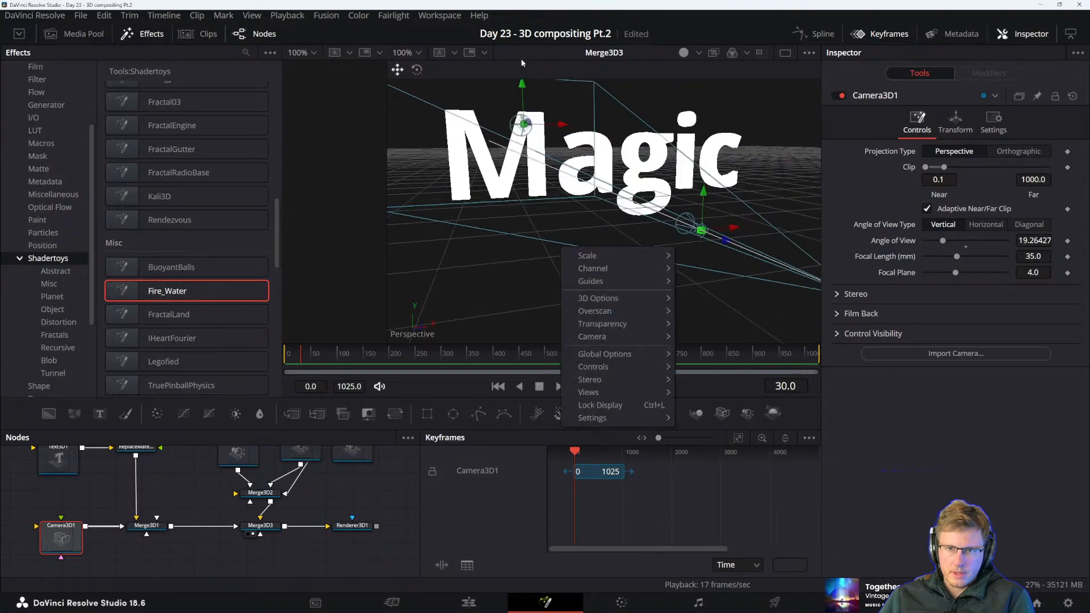
left_click(523, 138)
left_click_drag(522, 98, 843, 193)
left_click_drag(697, 197, 676, 209)
left_click(350, 528)
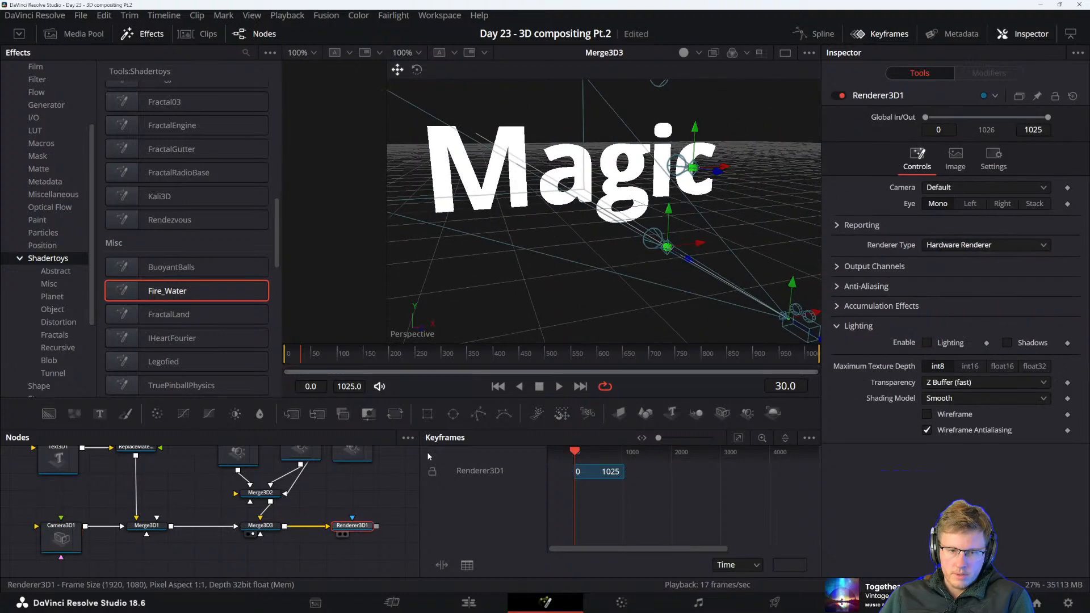
key("1")
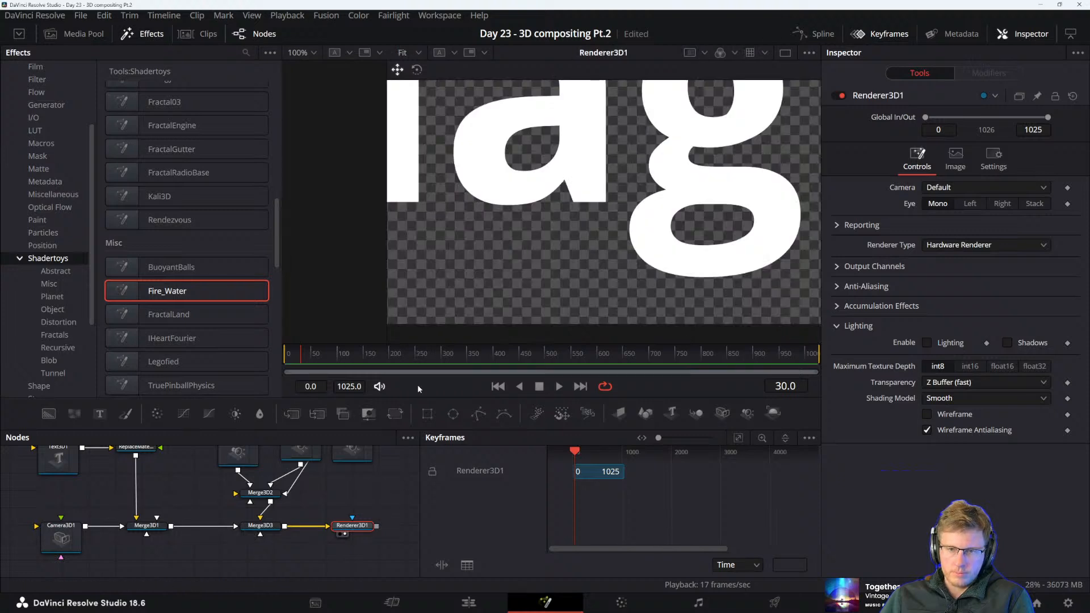
Show Camera3D1 in the second viewer, narrow the effects library and resize the viewers to see the camera beside the render
left_click(61, 537)
left_click_drag(557, 226, 524, 210)
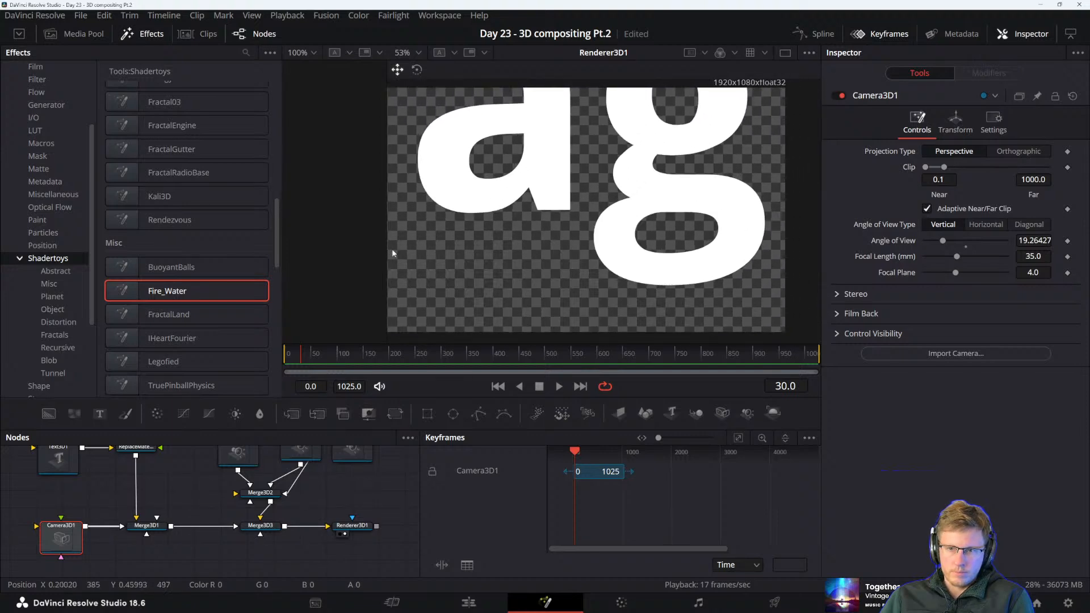
key("1")
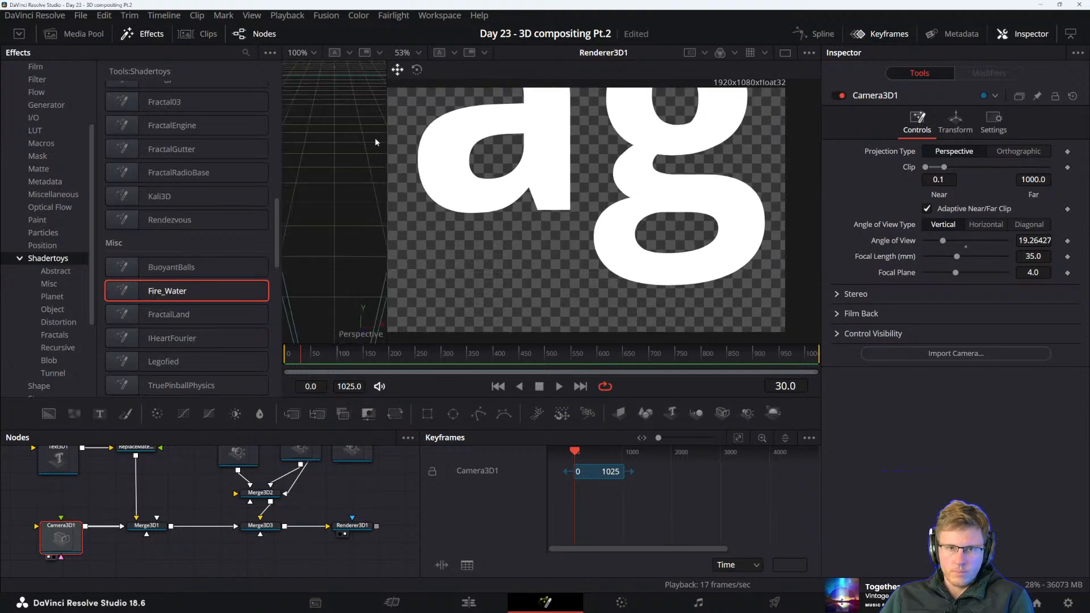
left_click_drag(282, 84, 159, 86)
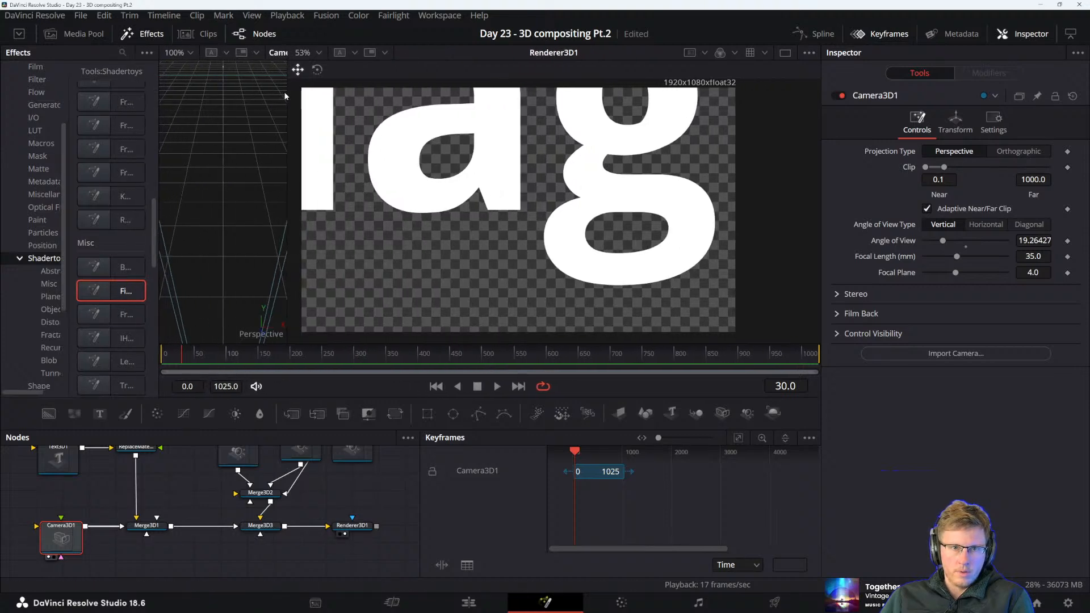
left_click_drag(287, 91, 591, 114)
mouse_move(440, 210)
left_mouse_down()
mouse_move(411, 212)
mouse_move(426, 182)
mouse_move(452, 175)
mouse_move(433, 178)
mouse_move(453, 217)
left_mouse_up()
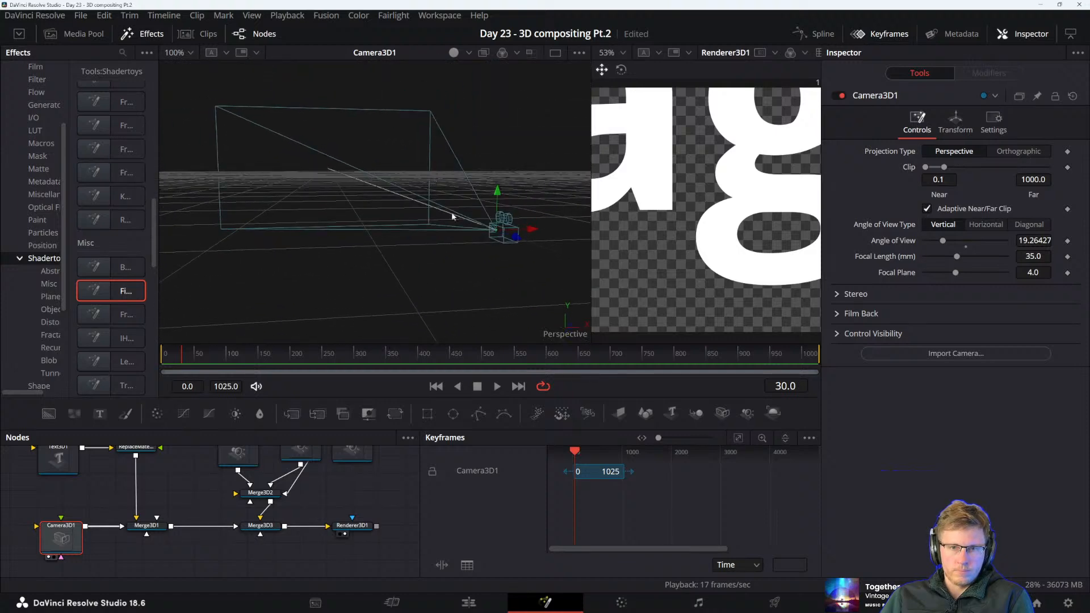
left_click_drag(669, 243, 651, 251)
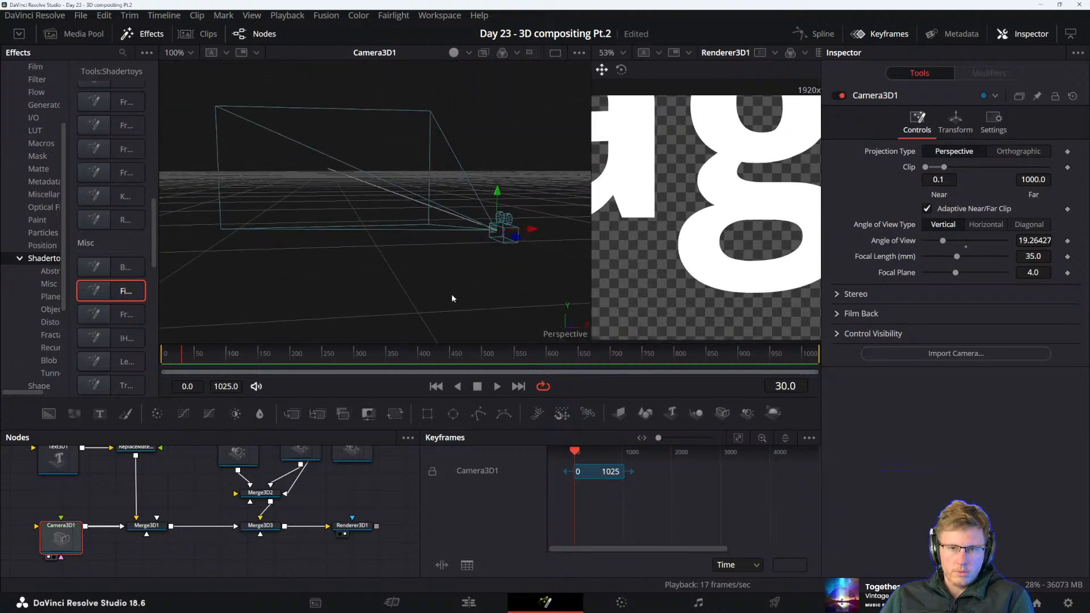
Show Merge3D3 beside the render output, select Camera3D1 and examine its position relative to the Magic text
left_click(148, 527)
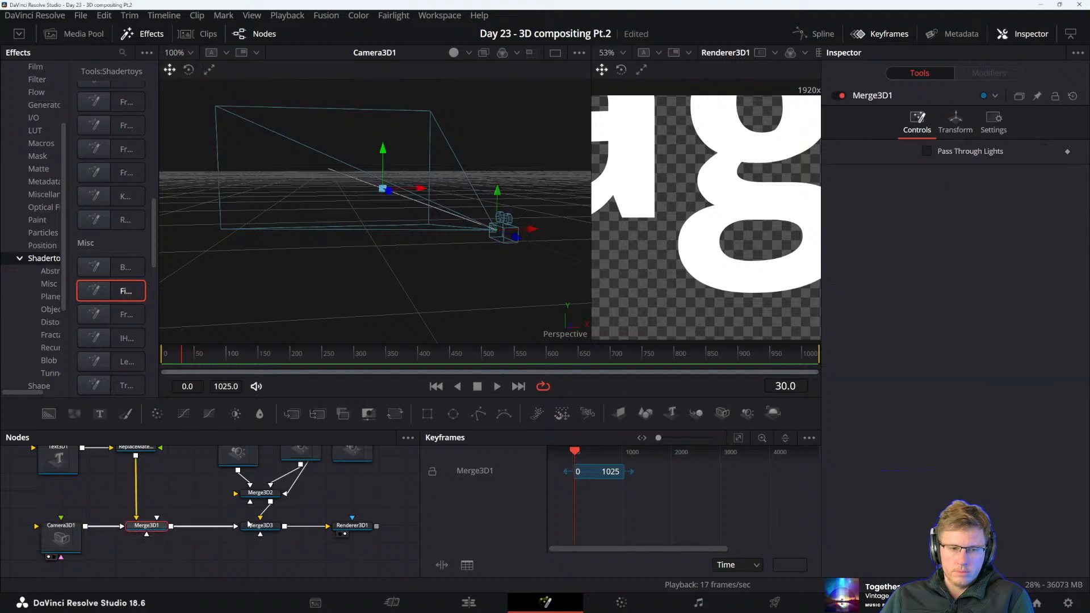
left_click(253, 527)
key("1")
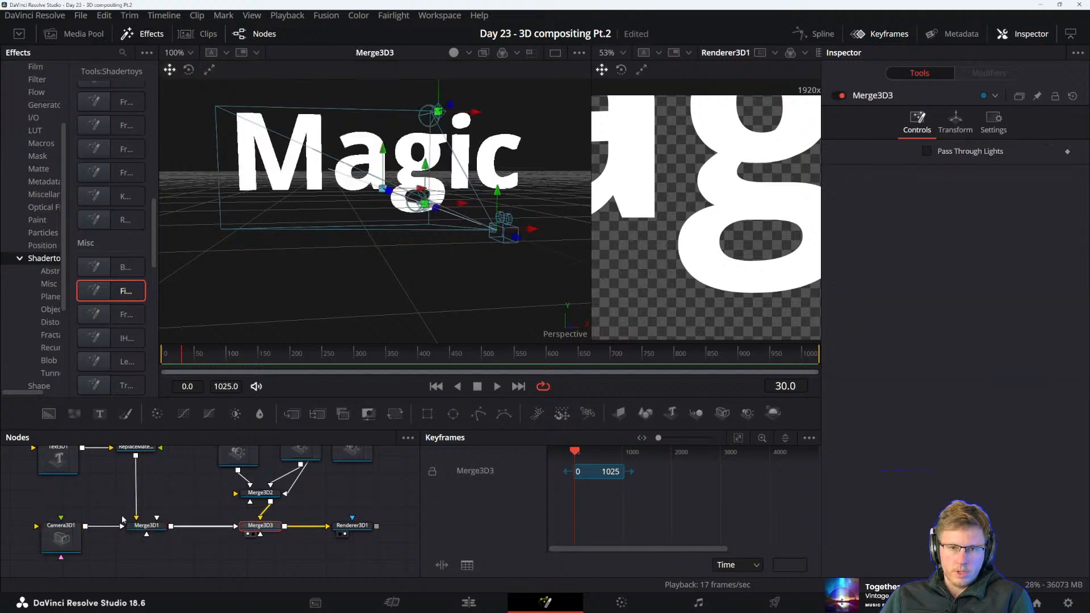
left_click(61, 537)
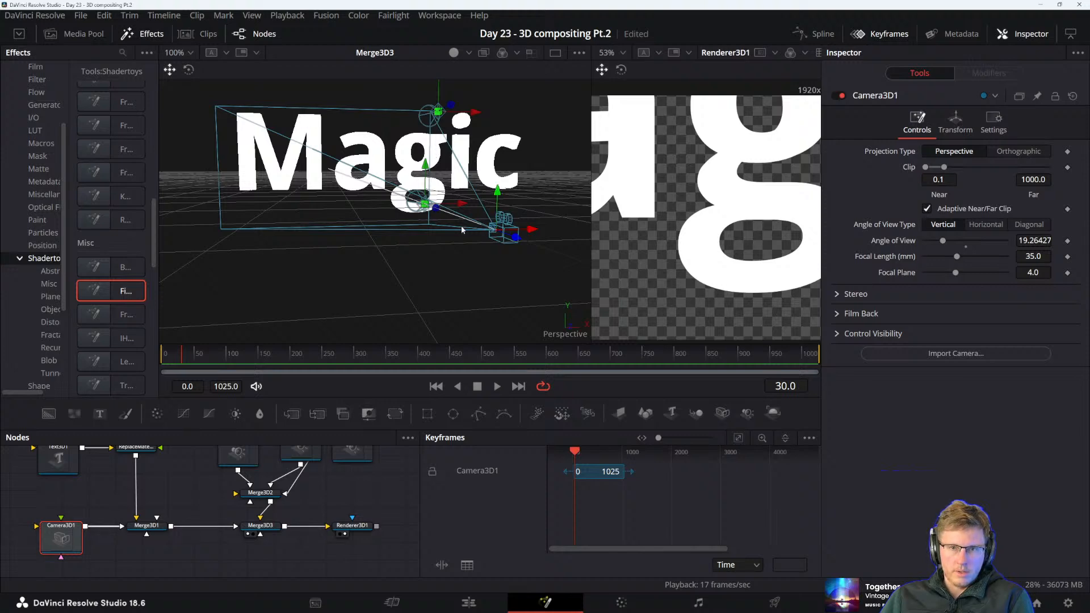
mouse_move(454, 237)
left_mouse_down()
mouse_move(502, 243)
mouse_move(431, 230)
mouse_move(475, 238)
mouse_move(456, 241)
left_mouse_up()
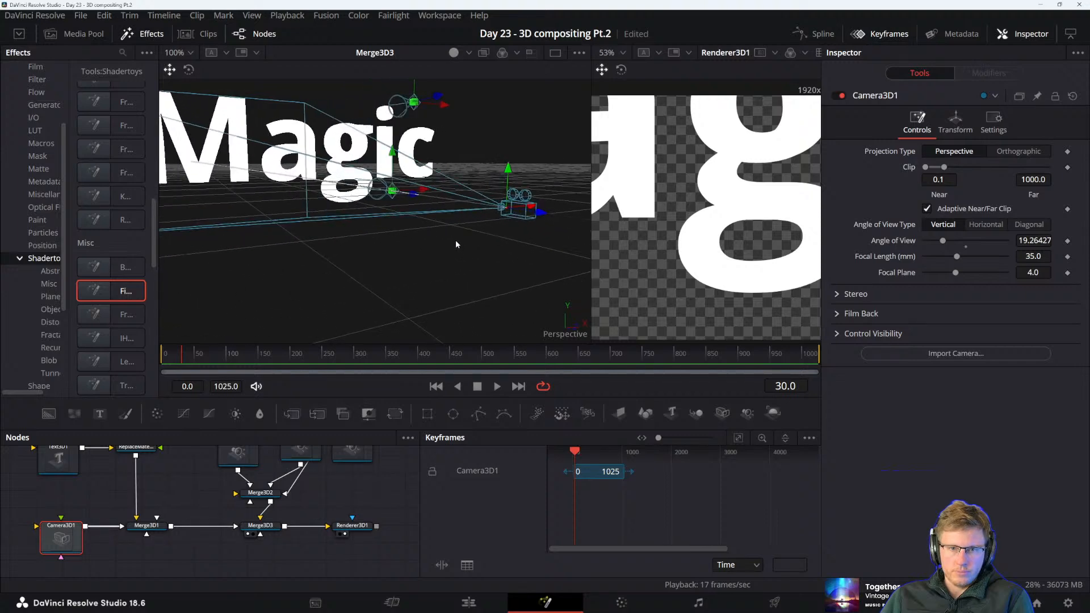
Reduce the Magic text's size to 0.39 and enlarge the Renderer3D1 viewer to show the whole word
left_click(336, 151)
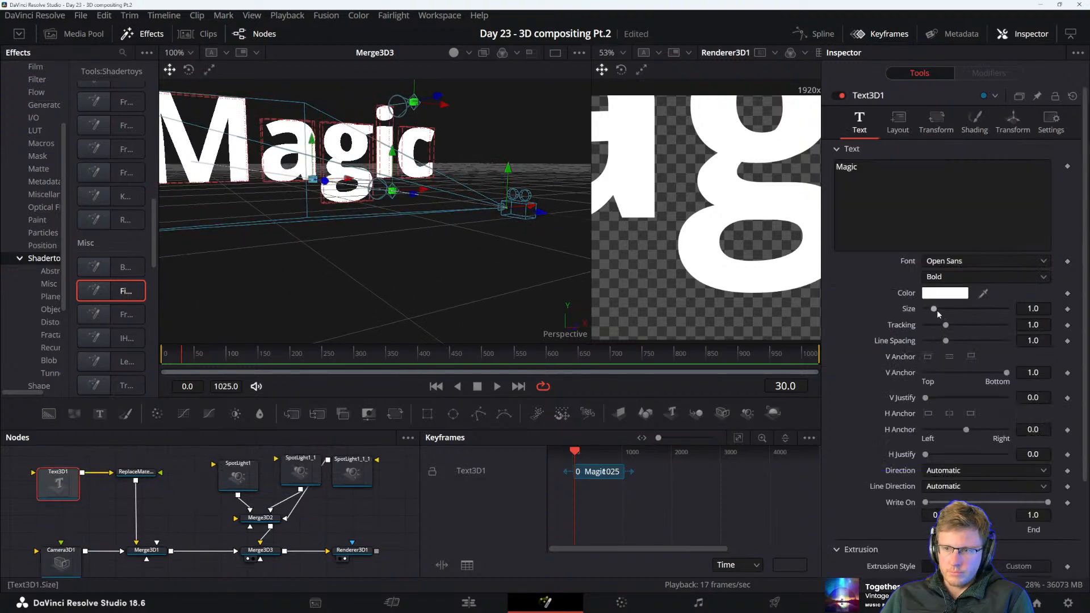
left_click_drag(935, 310, 934, 311)
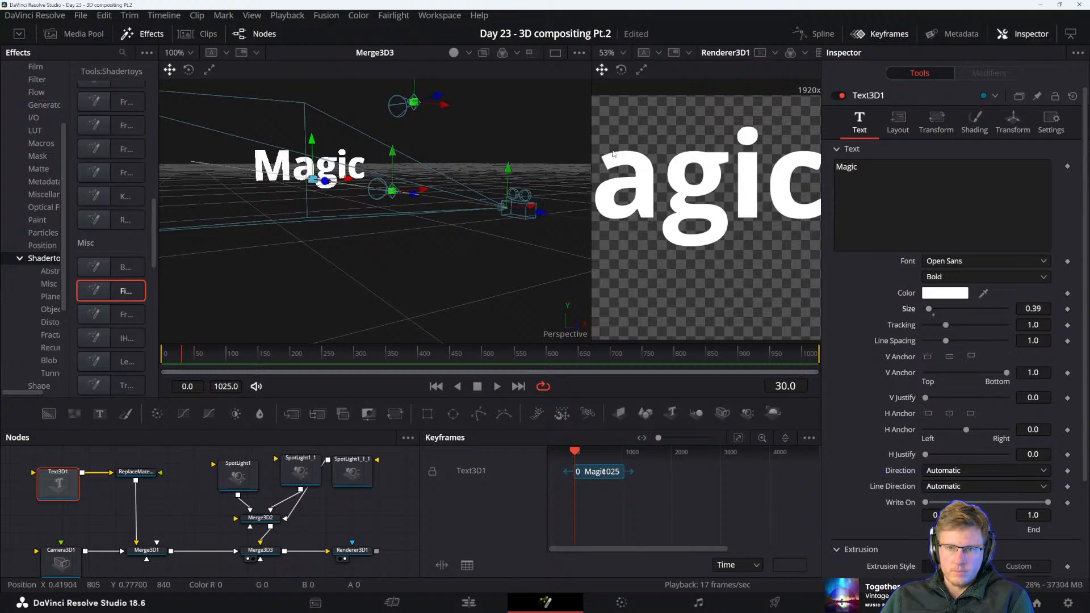
left_click_drag(587, 148, 353, 149)
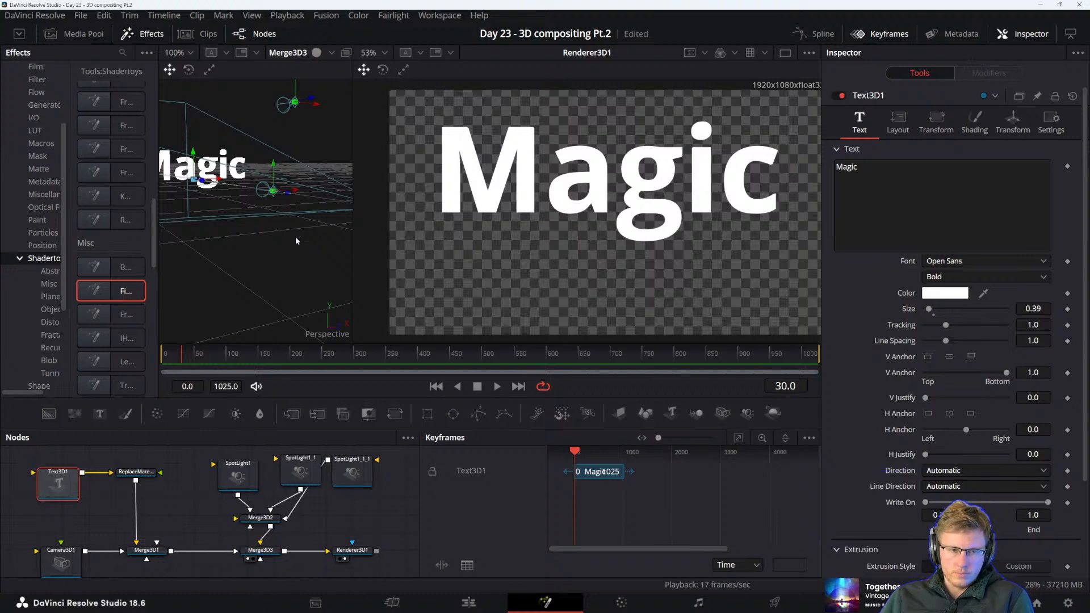
Try rotating the Magic text about its Y, X and Z axes and reset each rotation
left_click(1007, 132)
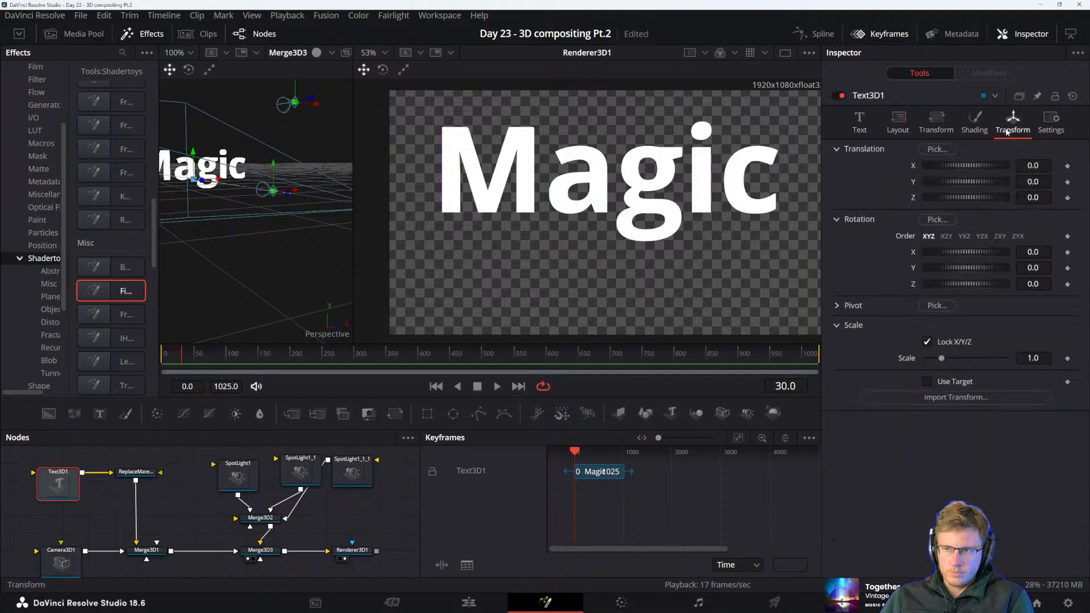
left_click_drag(956, 268, 959, 248)
double_click(952, 267)
double_click(959, 251)
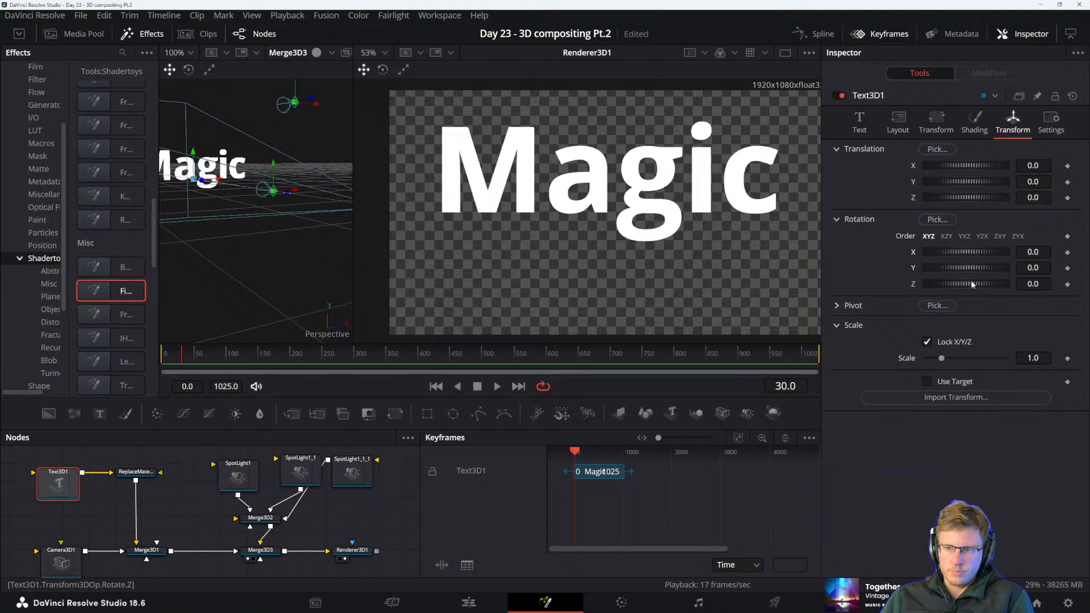
left_click_drag(974, 284, 954, 303)
double_click(954, 284)
Set the Magic text's Y translation to -0.058
left_click_drag(966, 182, 968, 184)
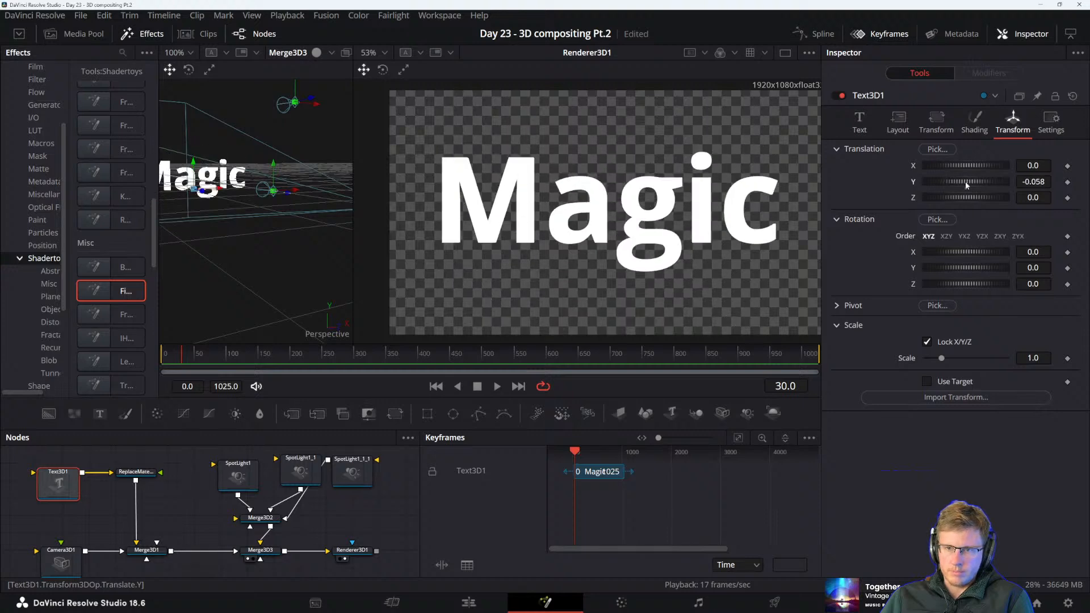
Connect the EARF1 shader to the material input of Text3D1's Replace Material node and play the textured Magic text
left_click_drag(202, 506, 317, 550)
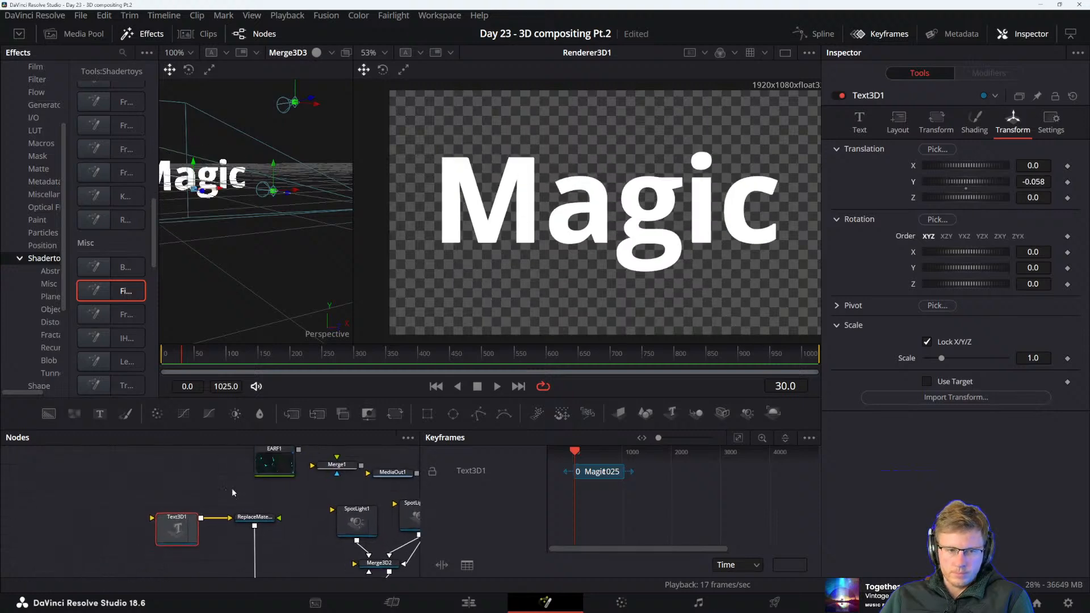
mouse_move(232, 489)
left_mouse_down()
mouse_move(214, 510)
mouse_move(142, 497)
mouse_move(200, 513)
mouse_move(231, 542)
left_mouse_up()
left_click_drag(147, 493, 180, 474)
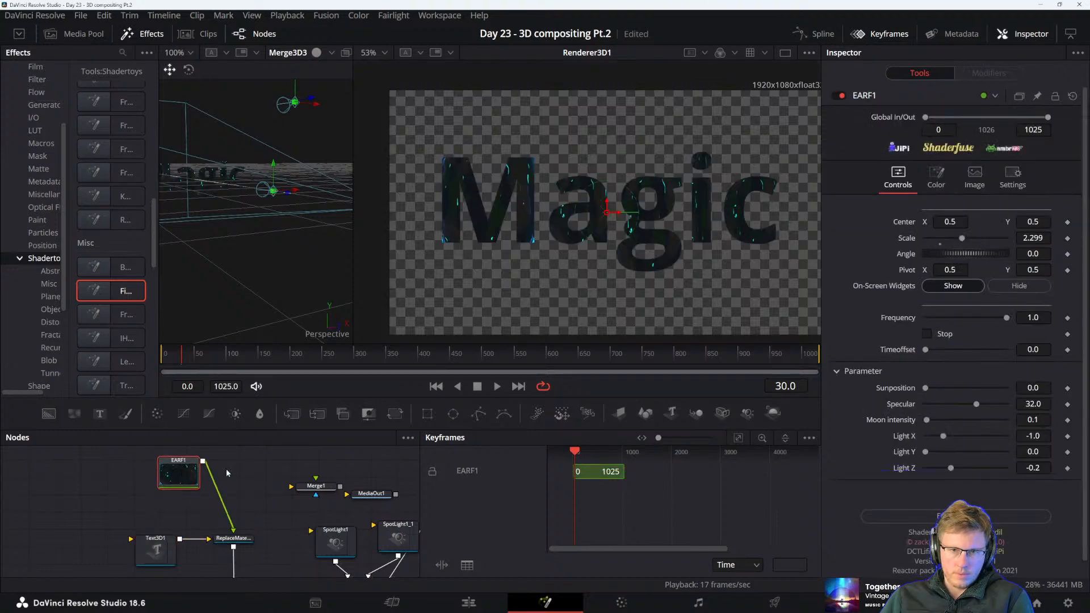
left_click(268, 481)
key("space")
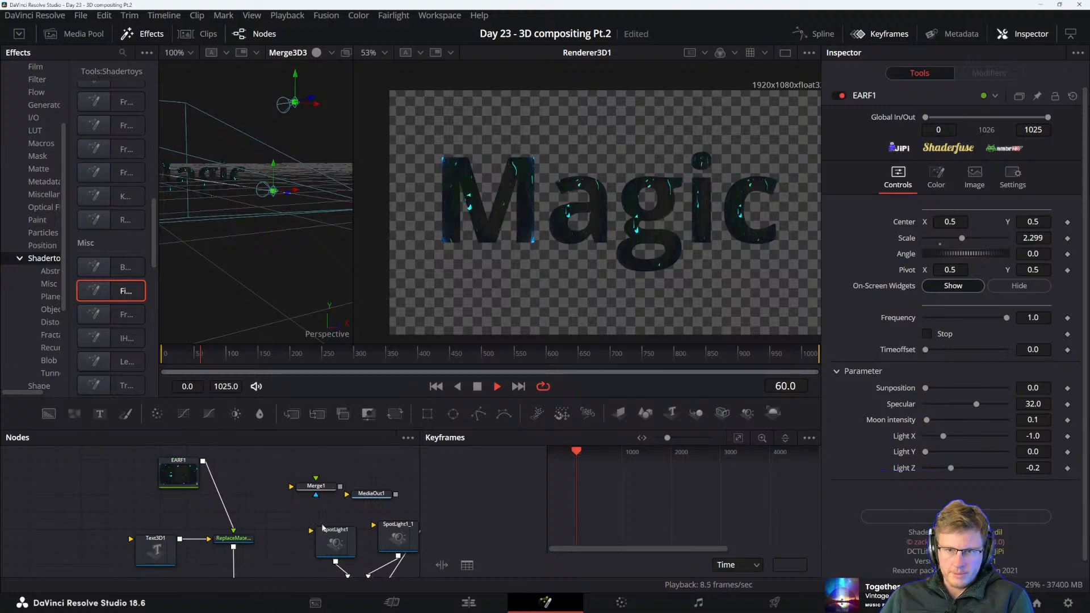
Stop the playback and space the Renderer3D1 node farther from Merge3D3
key("space")
left_click_drag(313, 511, 124, 439)
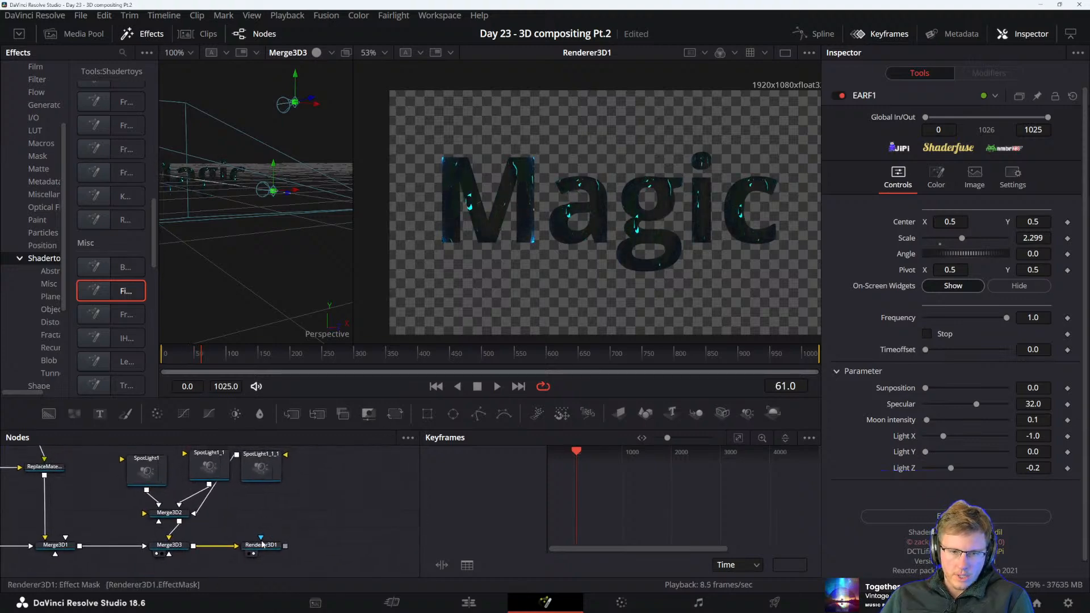
left_click_drag(266, 553, 363, 554)
left_click_drag(368, 491, 323, 539)
scroll(321, 538, "down", 4)
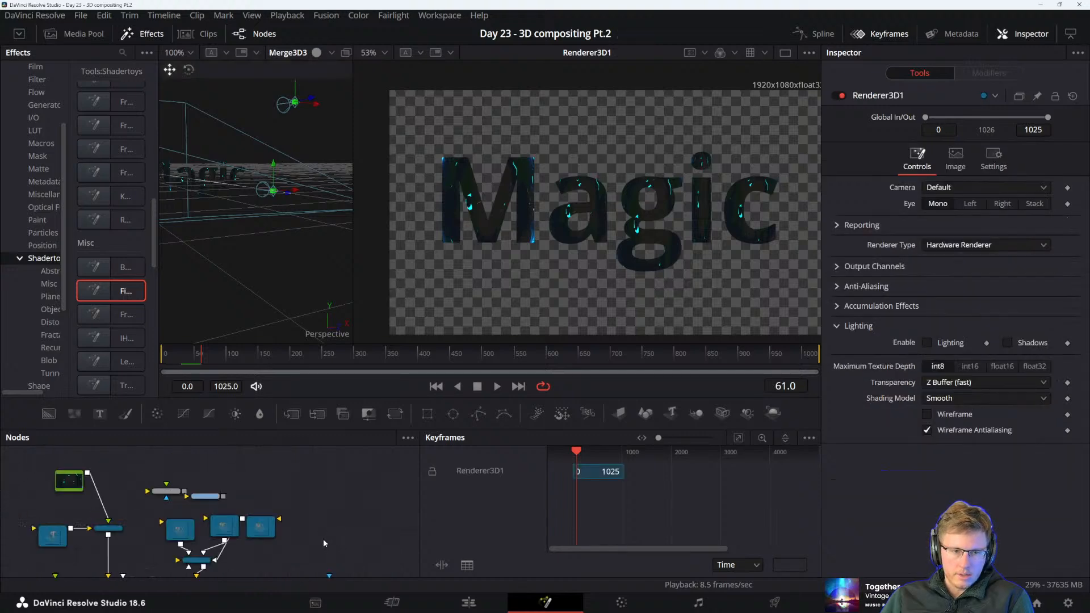
Bring the Fire_Water1 shader node down from the upper node group and place it just above Renderer3D1
left_click_drag(255, 478, 233, 532)
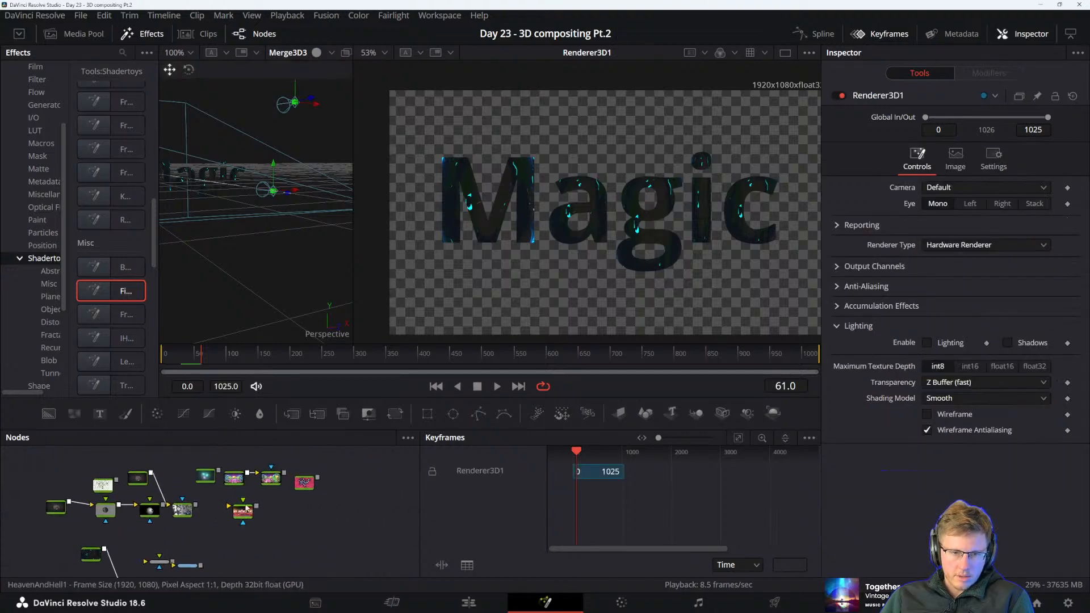
left_click_drag(205, 479, 292, 531)
left_click(326, 528)
left_click(283, 506)
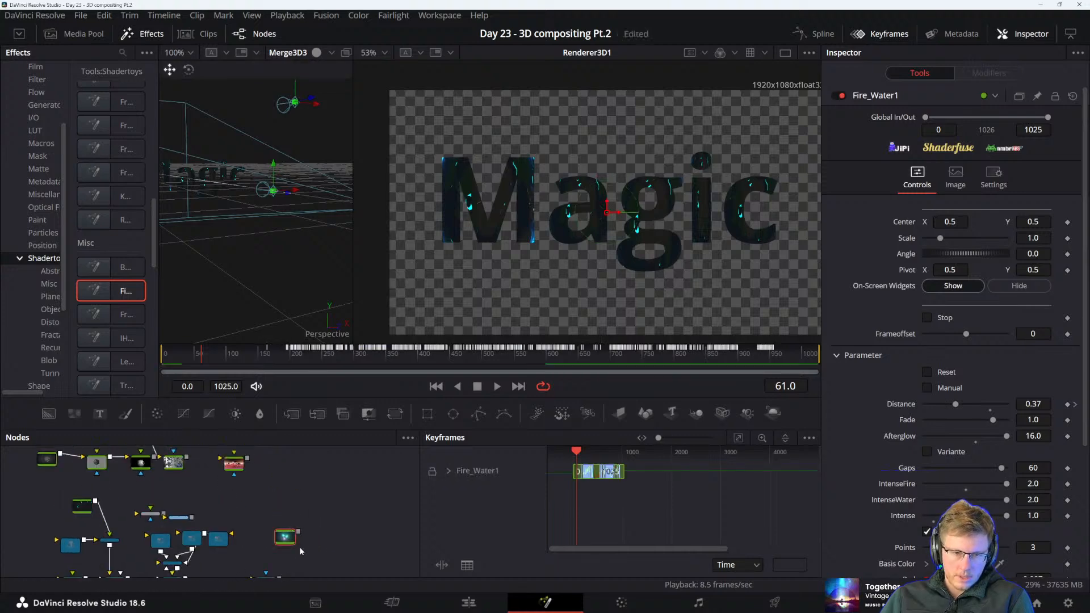
scroll(299, 547, "down", 3)
scroll(296, 539, "up", 4)
left_click_drag(289, 466, 267, 549)
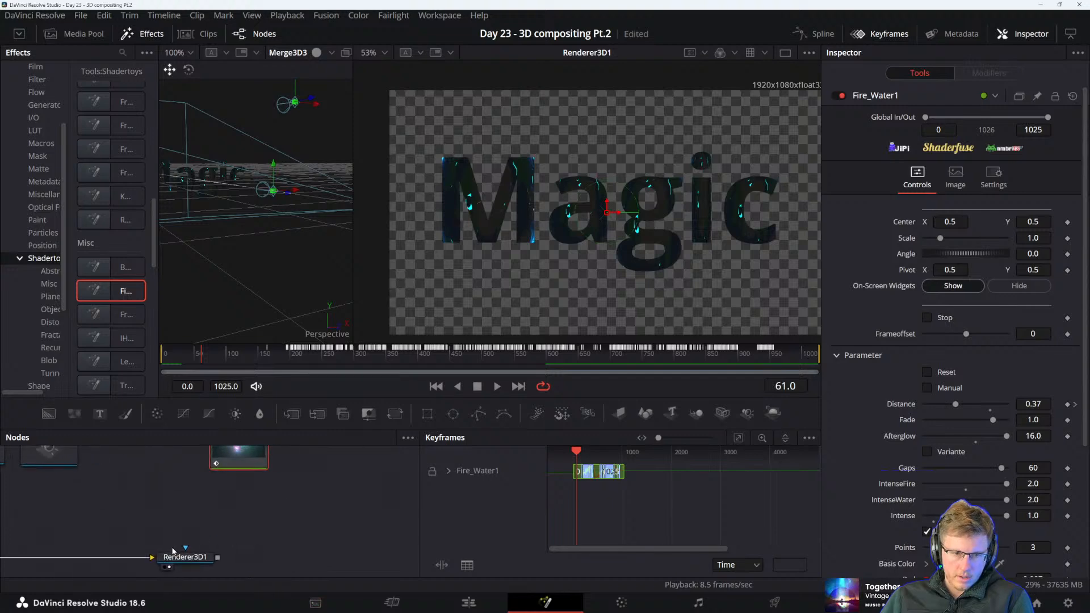
mouse_move(234, 495)
left_mouse_down()
mouse_move(228, 502)
mouse_move(252, 475)
mouse_move(235, 516)
left_mouse_up()
left_click_drag(299, 559, 293, 500)
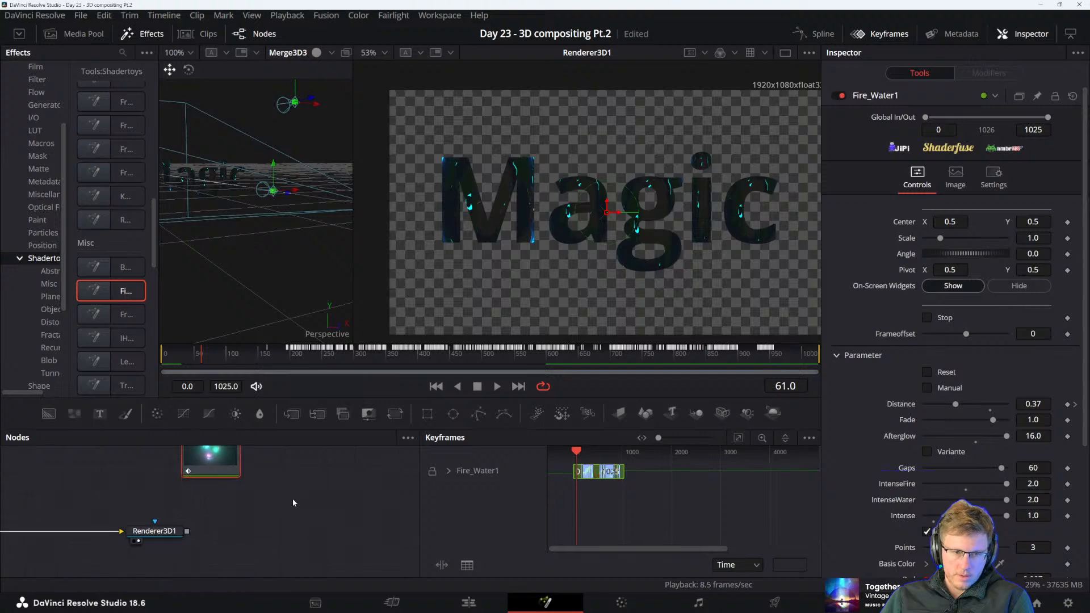
Merge Fire_Water1 with Renderer3D1 and view the merge with the Magic text in front of the Fire_Water1 background
left_click_drag(249, 449, 186, 532)
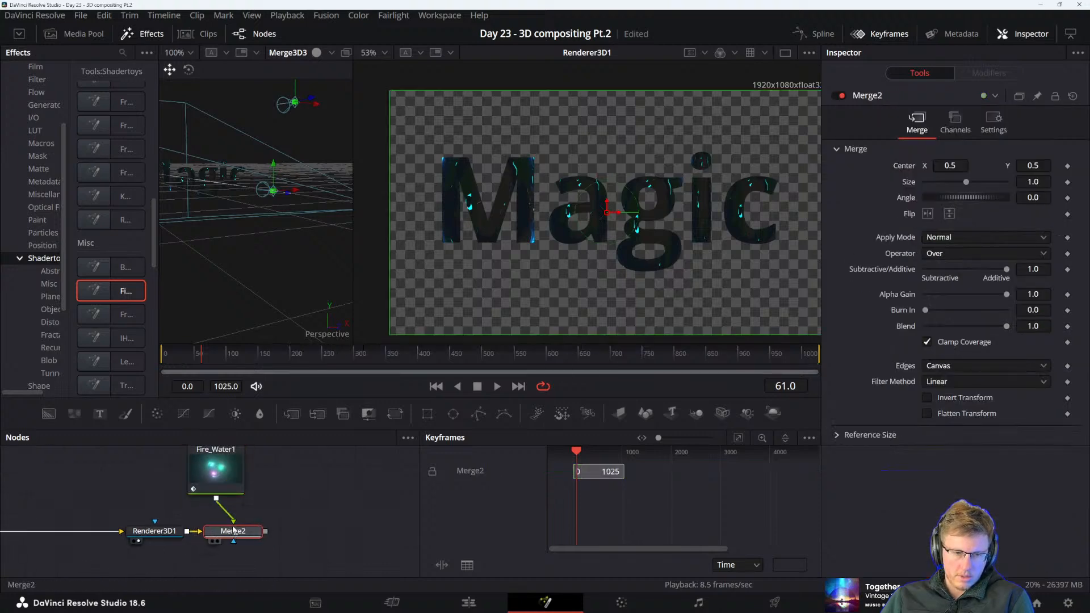
key("2")
left_click_drag(239, 466, 262, 472)
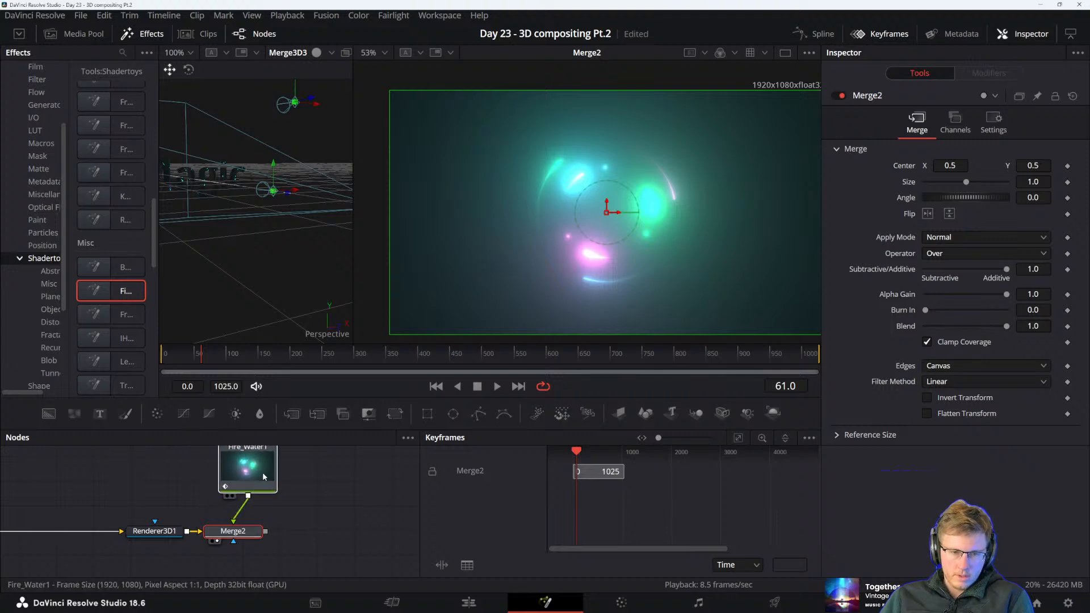
left_click(245, 531)
left_click_drag(245, 530, 269, 532)
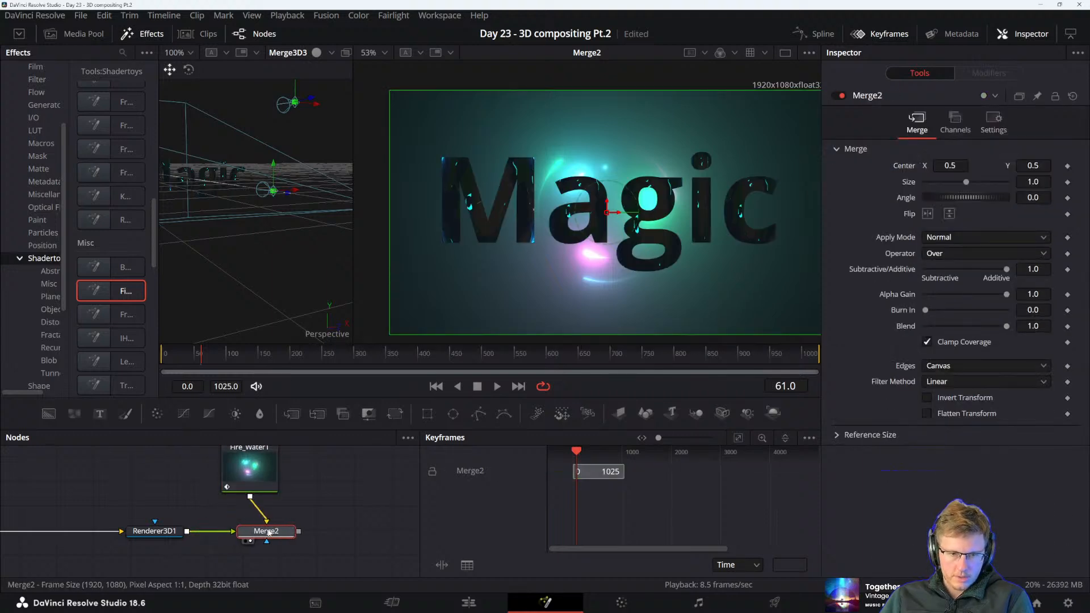
Play the merged Magic composite for a while and align Fire_Water1 directly above Merge2
key("space")
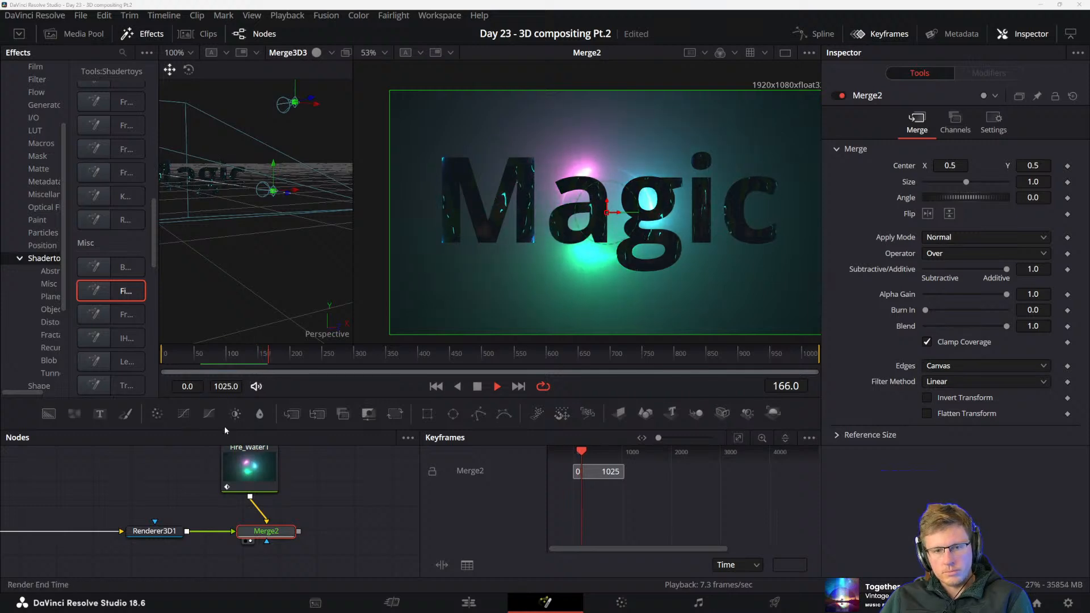
left_click_drag(250, 470, 267, 471)
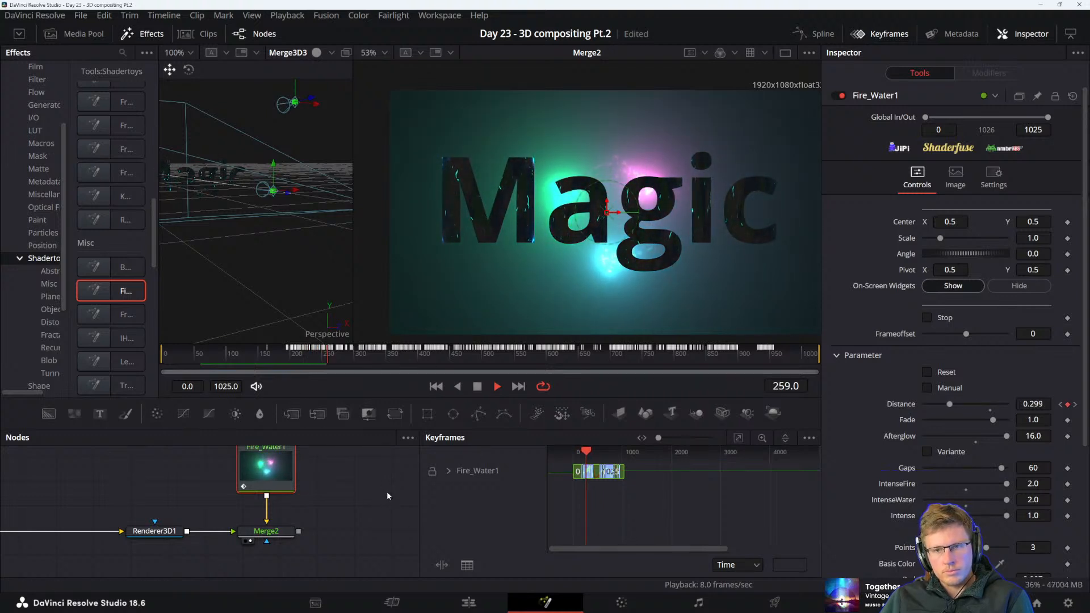
key("space")
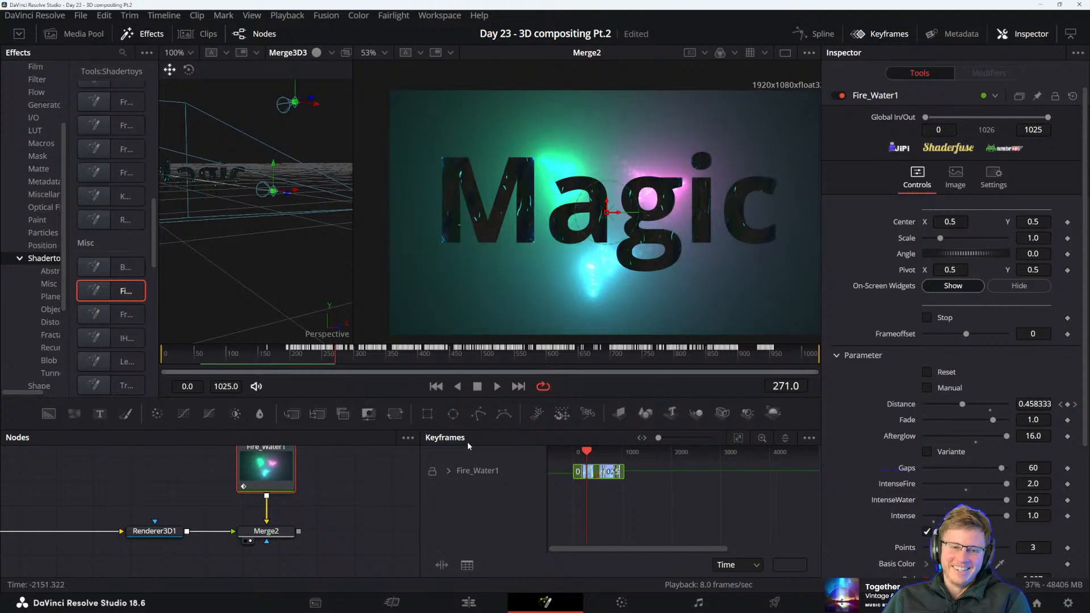
Switch to the DaVinci Resolve reference PDF and read the Software Renderer section under Software vs. GPU Rendering
key("alt+Tab")
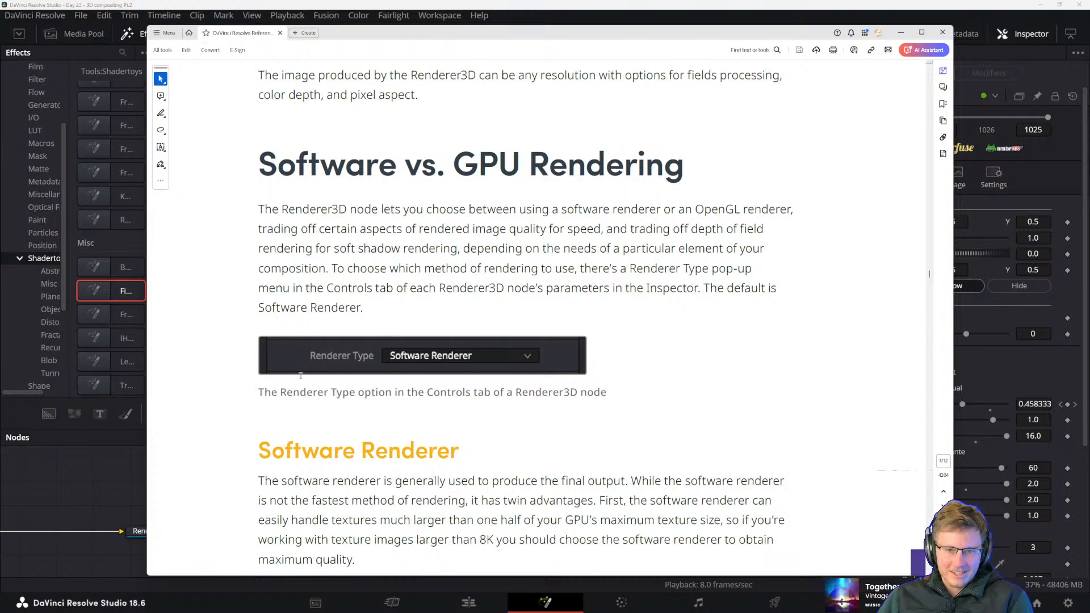
scroll(301, 375, "down", 6)
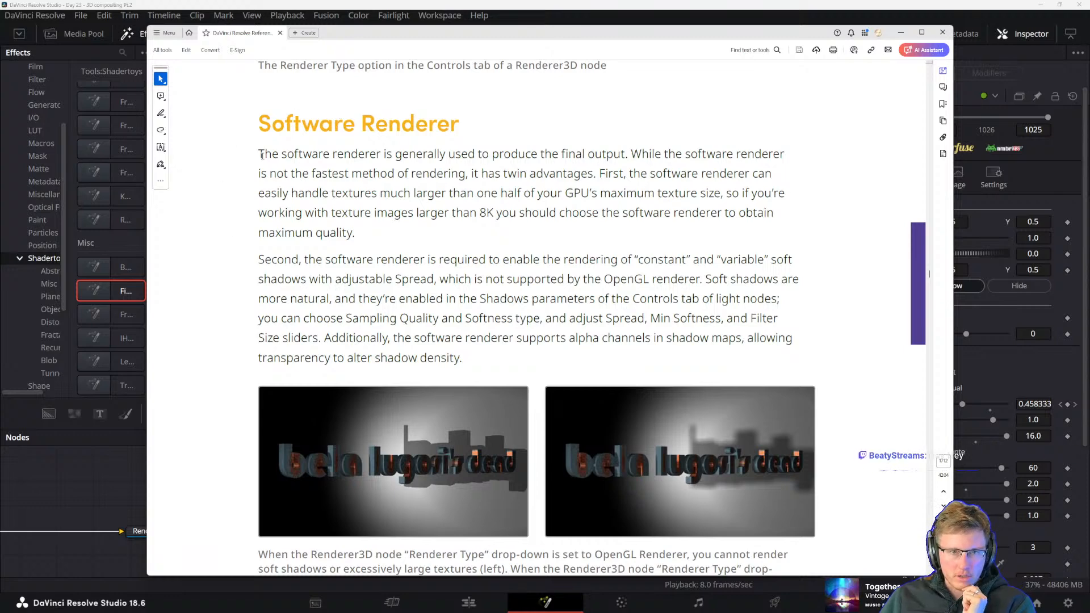
mouse_move(262, 155)
left_mouse_down()
mouse_move(329, 193)
mouse_move(414, 212)
mouse_move(425, 260)
left_mouse_up()
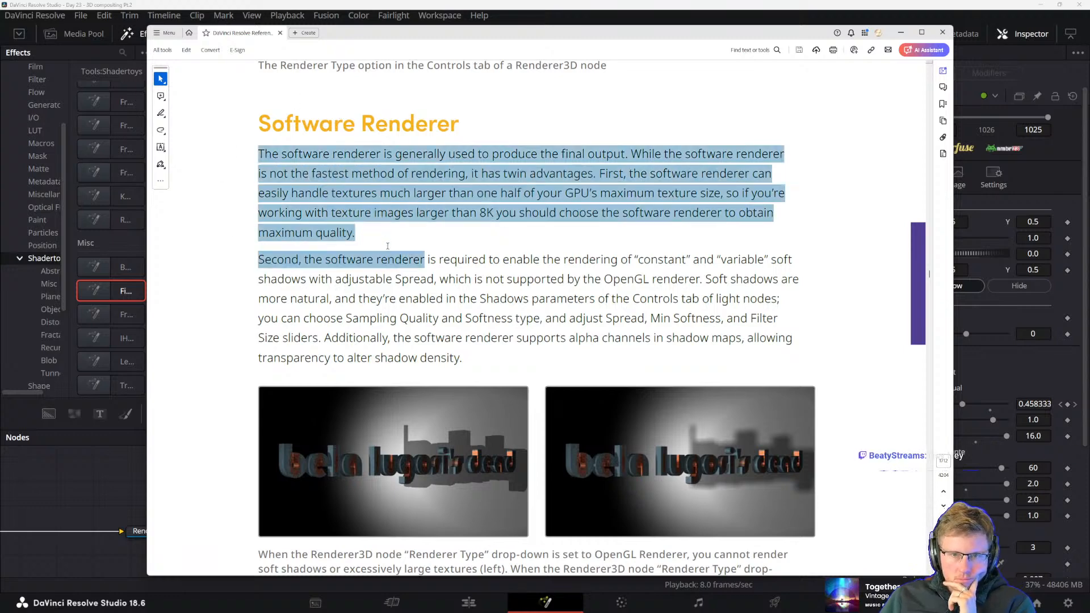
left_click(491, 270)
mouse_move(387, 162)
left_mouse_down()
mouse_move(499, 173)
mouse_move(494, 213)
left_mouse_up()
left_click_drag(466, 318, 469, 316)
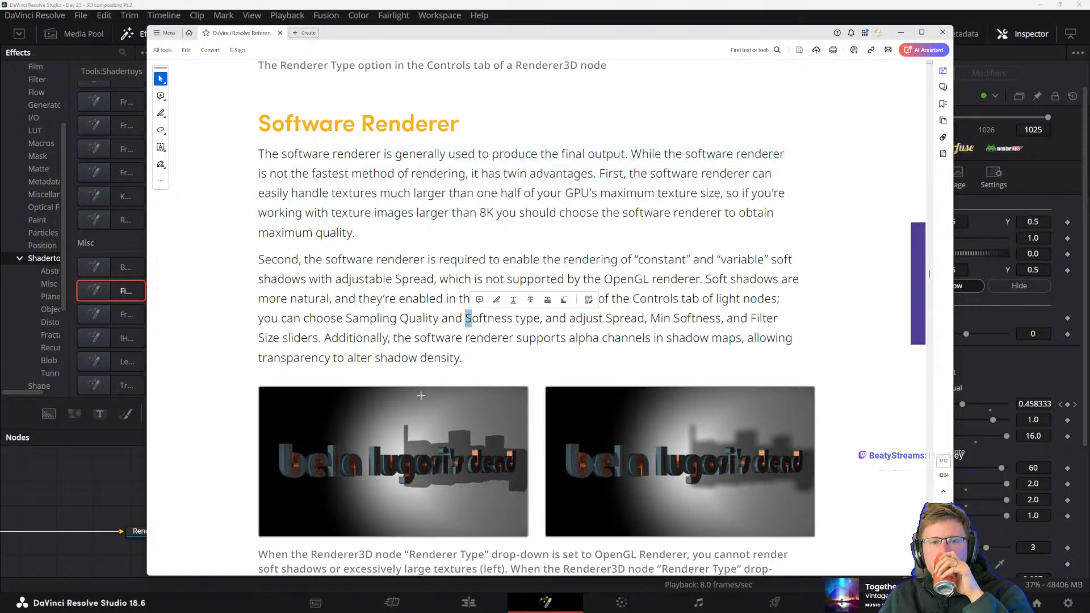
left_click(376, 333)
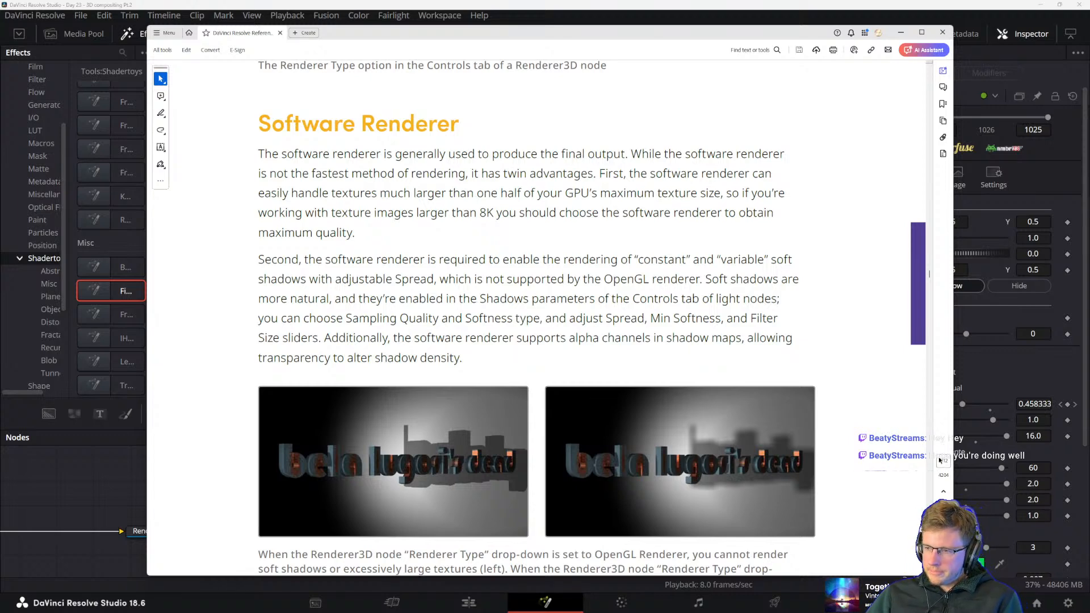
Return to DaVinci Resolve, scrub the Magic composite to frame 343 and back to frame 237, and save the project
left_click(71, 292)
left_click(307, 353)
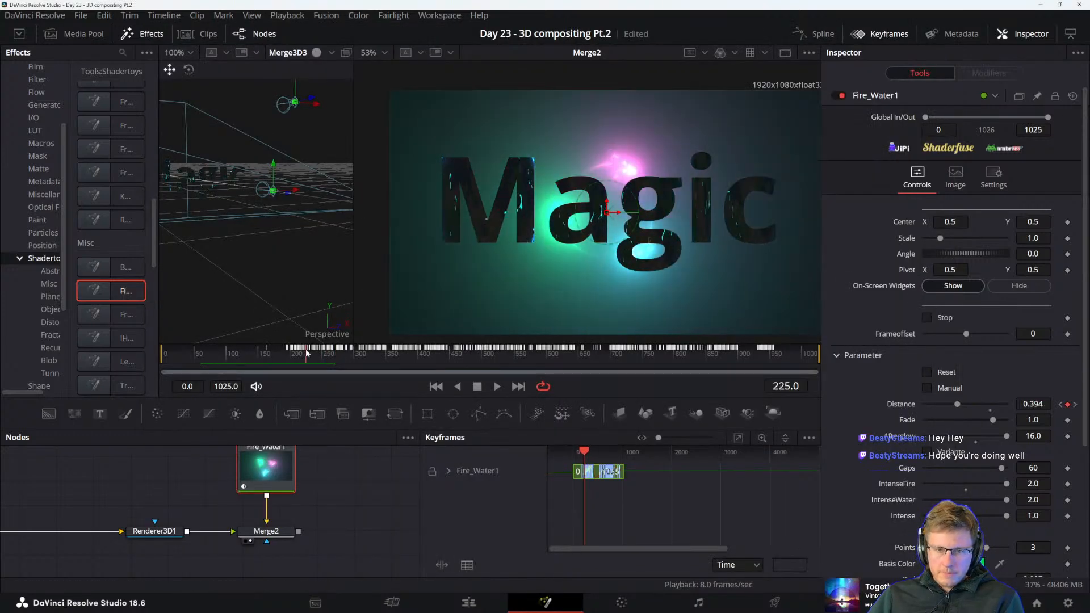
left_click_drag(307, 353, 383, 352)
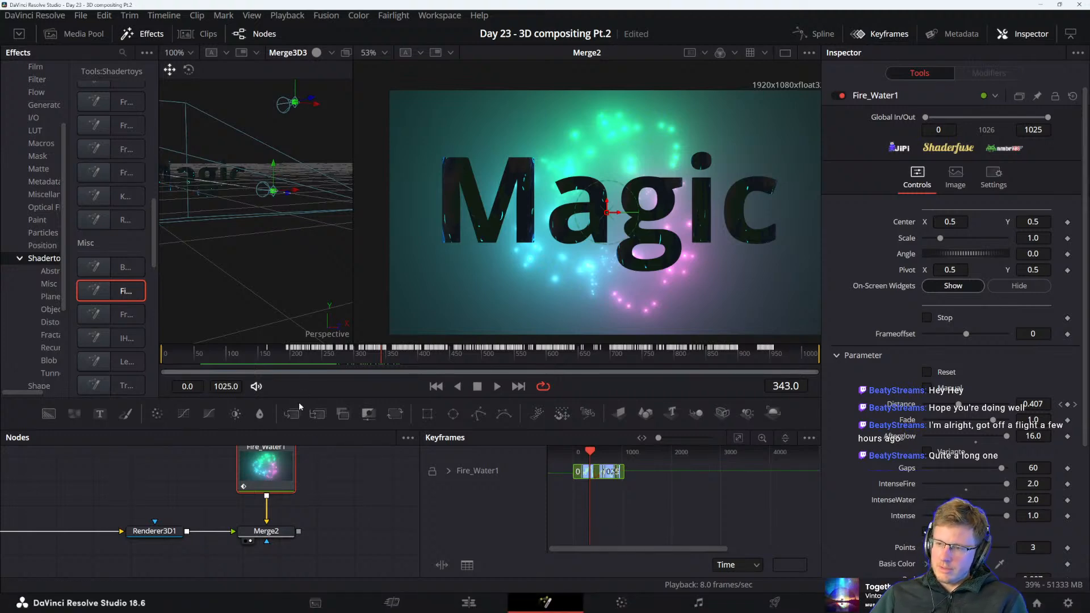
key("ctrl+s")
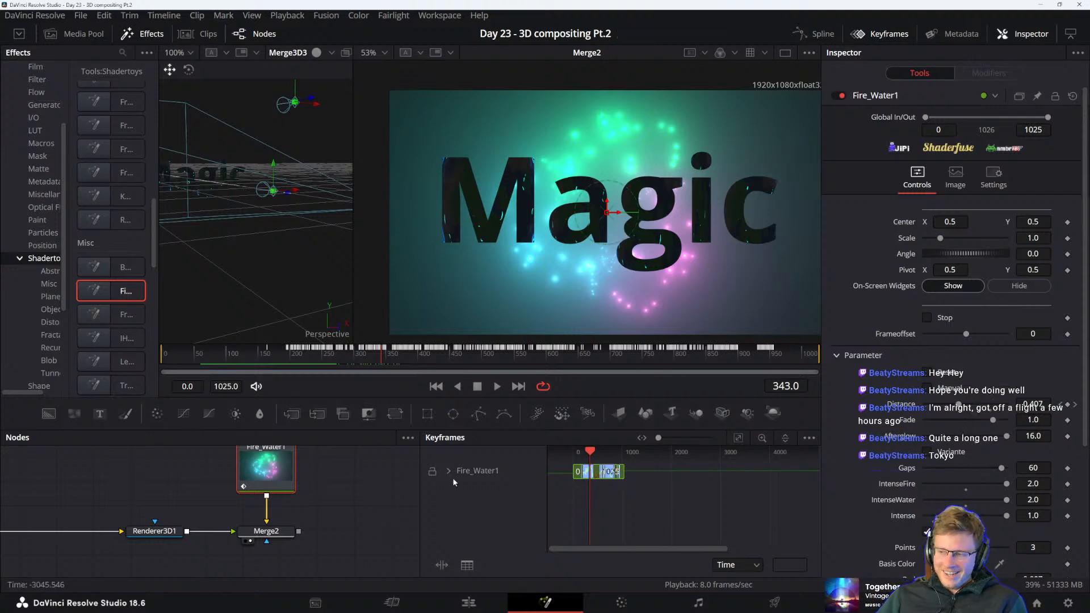
left_click(310, 350)
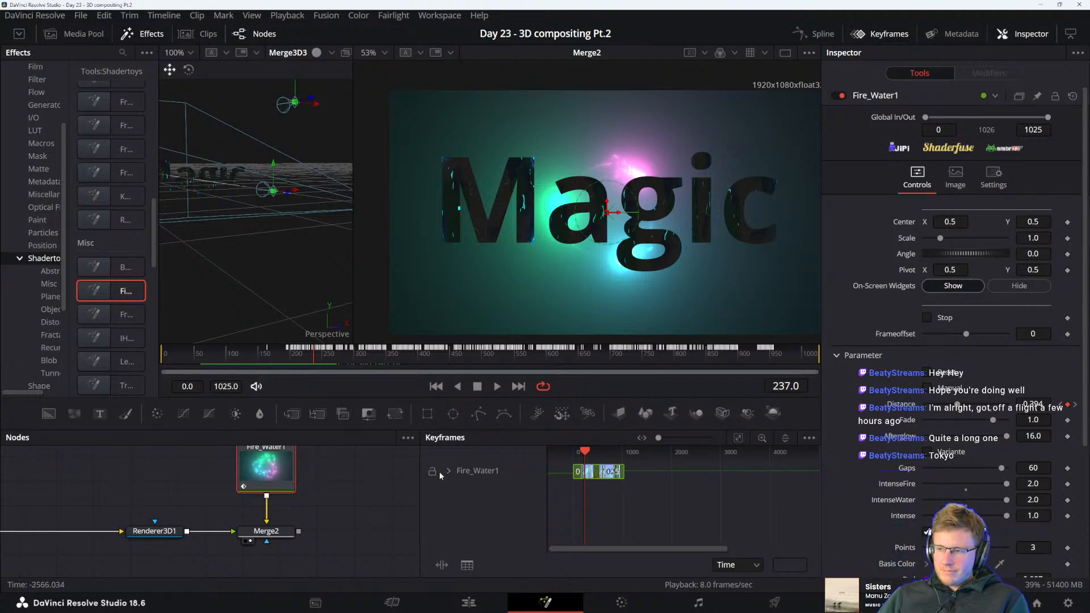
Try changing Text3D1's Y translation and X rotation, and undo each change
left_click_drag(220, 476, 283, 471)
left_click_drag(256, 529, 419, 522)
left_click_drag(191, 496, 295, 539)
left_click(79, 478)
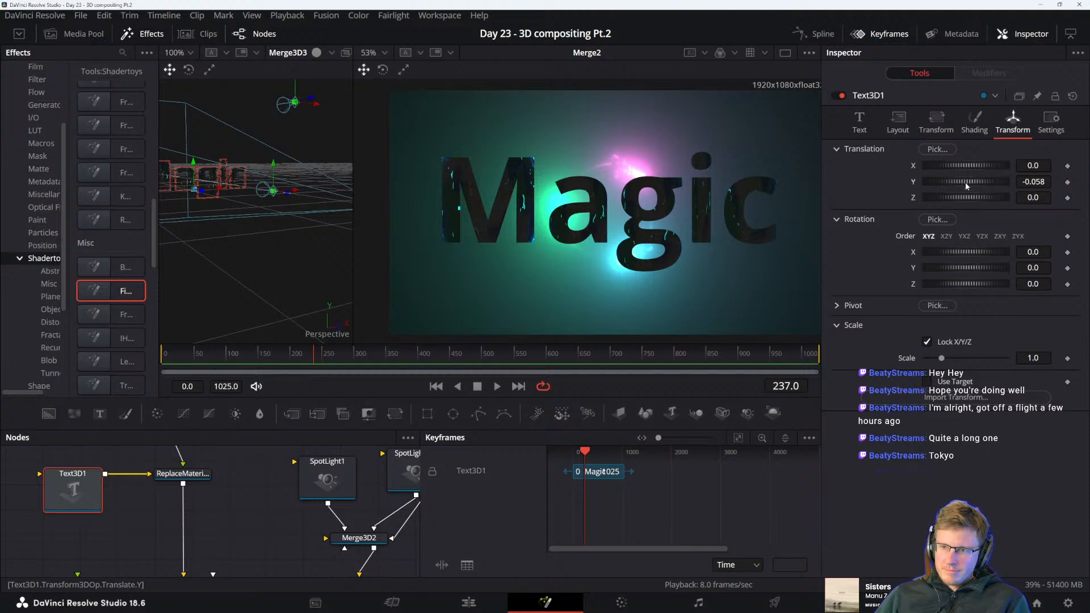
left_click_drag(967, 182, 976, 183)
key("ctrl+z")
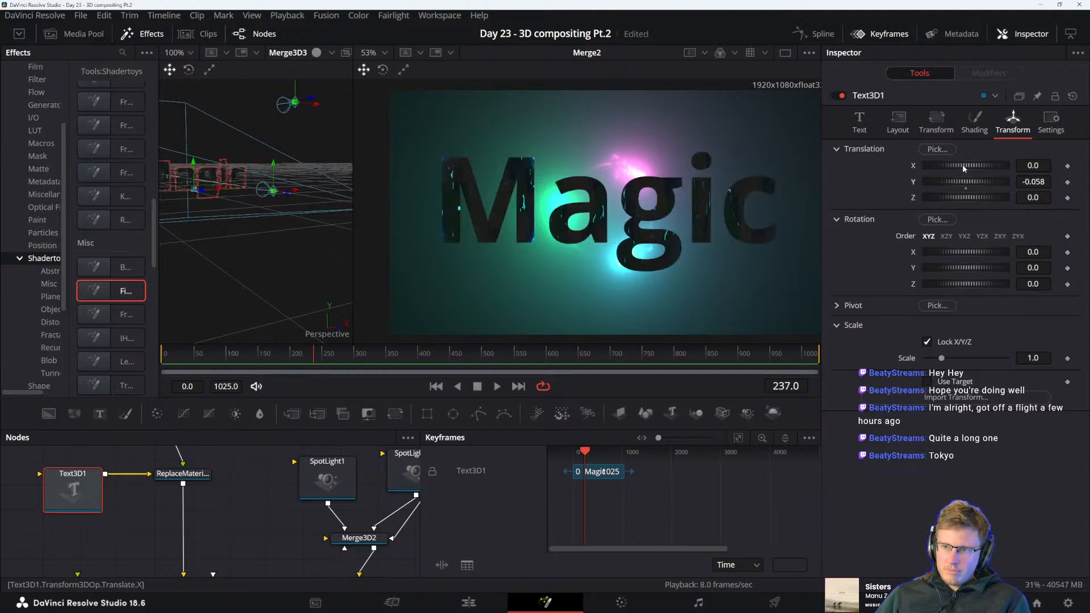
left_click_drag(966, 251, 958, 251)
key("ctrl+z")
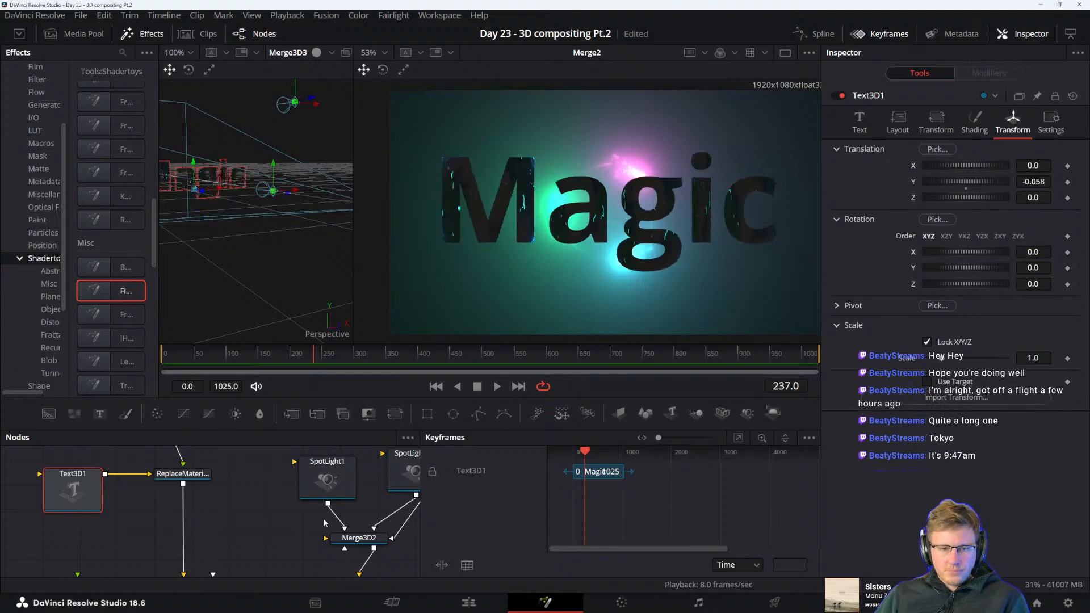
Make room around Text3D1 and its Replace Material node, and add a Halation node near them
left_click_drag(323, 519, 326, 554)
left_click_drag(129, 482, 102, 483)
left_click_drag(234, 473, 260, 479)
key("shift+space")
type("hala")
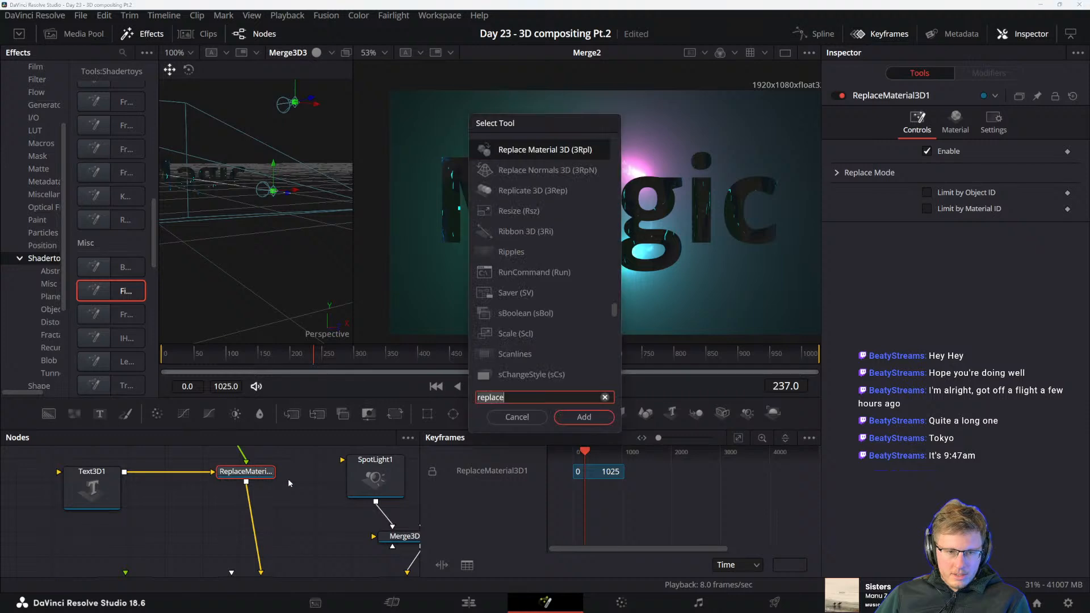
key("Return")
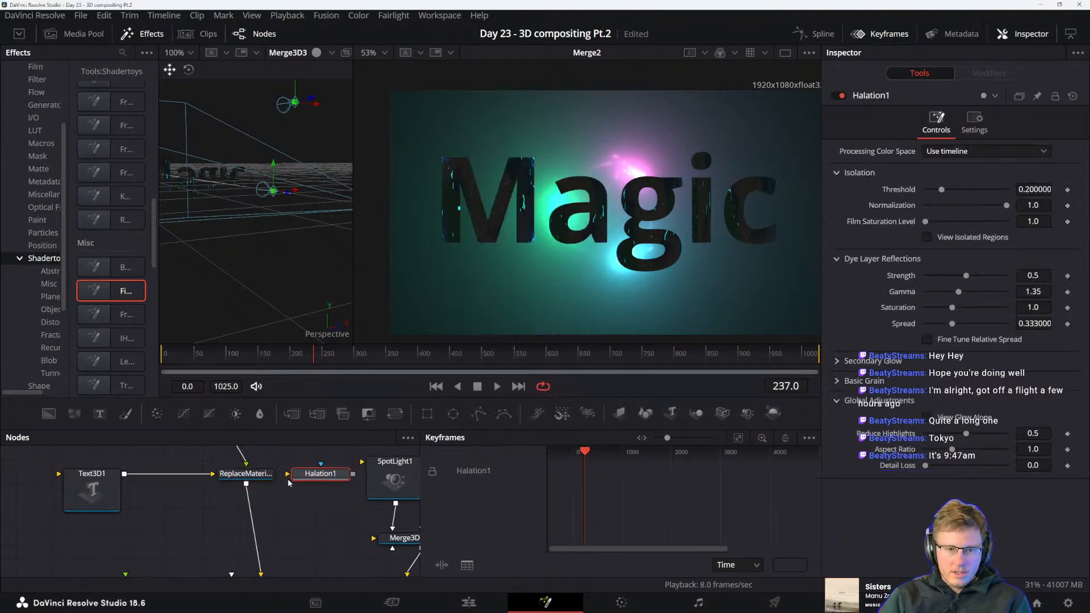
left_click_drag(288, 478, 282, 523)
left_click_drag(262, 574, 295, 534)
left_click_drag(305, 522, 277, 516)
left_click_drag(263, 457, 245, 563)
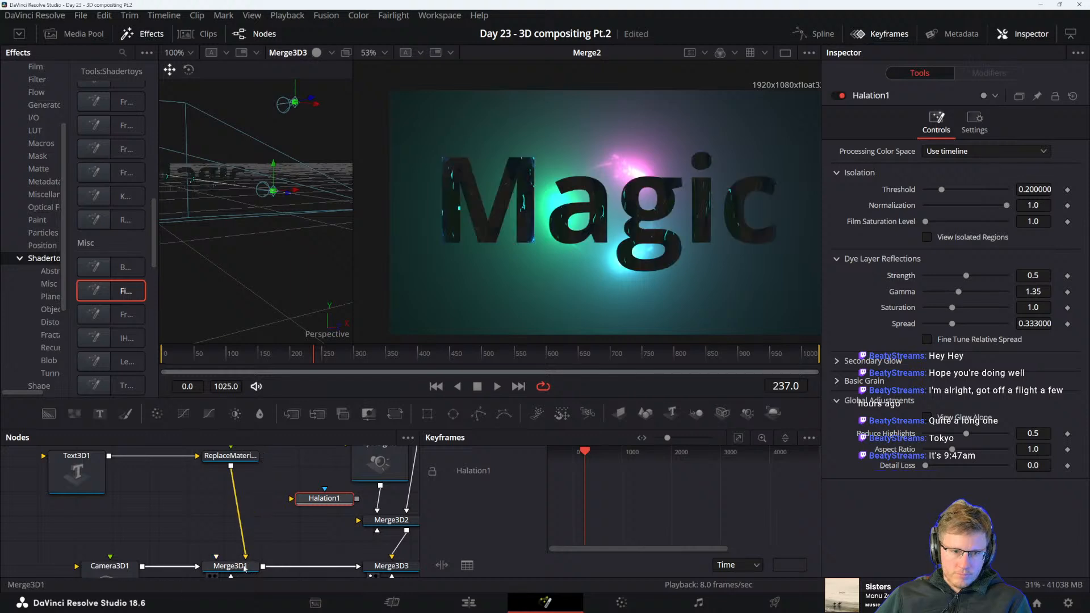
Tidy the position of the ReplaceMaterial3D1 node above Merge3D1 and save the project
left_click(231, 456)
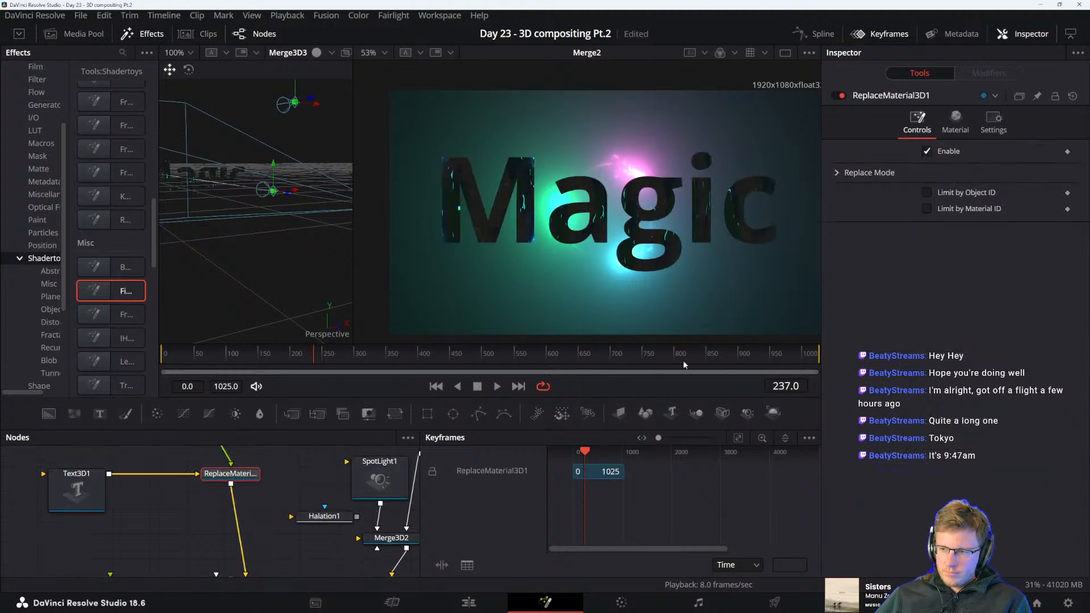
mouse_move(718, 612)
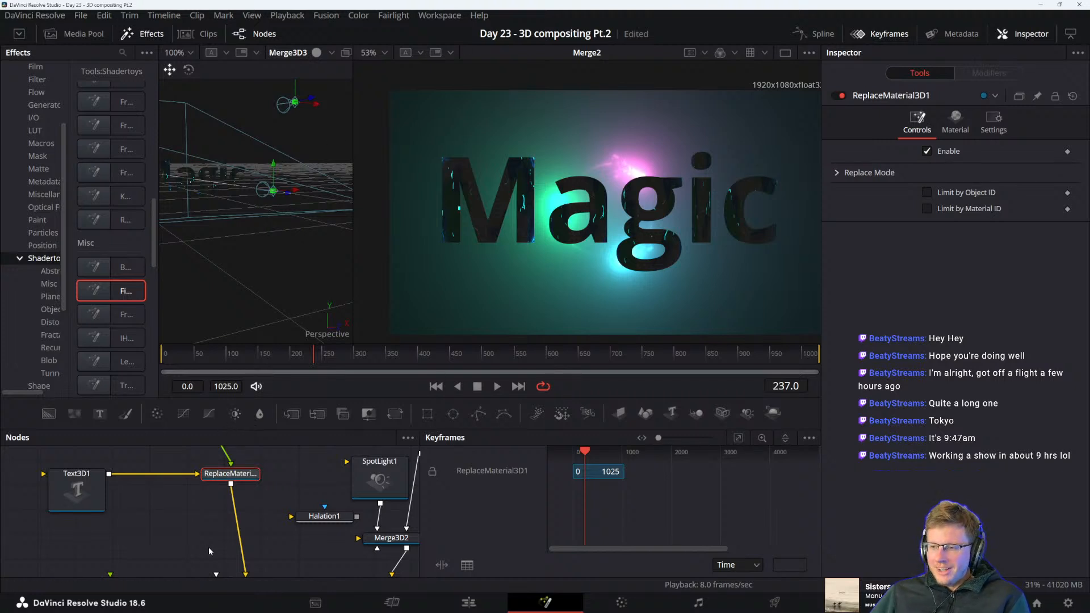
left_click_drag(215, 526, 219, 531)
left_click_drag(233, 478, 256, 478)
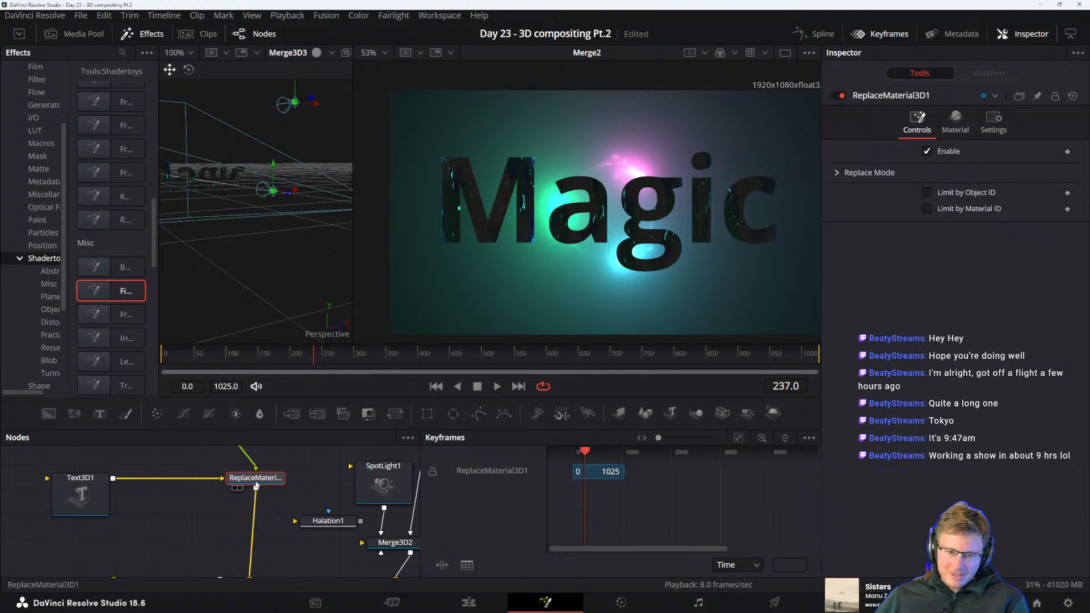
left_click_drag(269, 516, 242, 513)
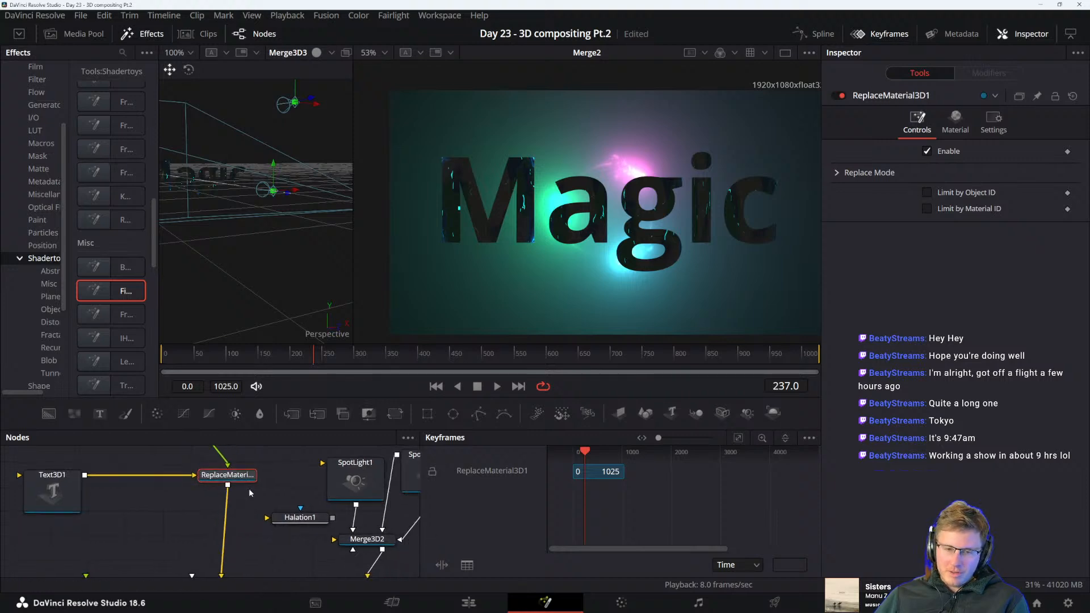
left_click(244, 496)
left_click_drag(235, 551, 237, 529)
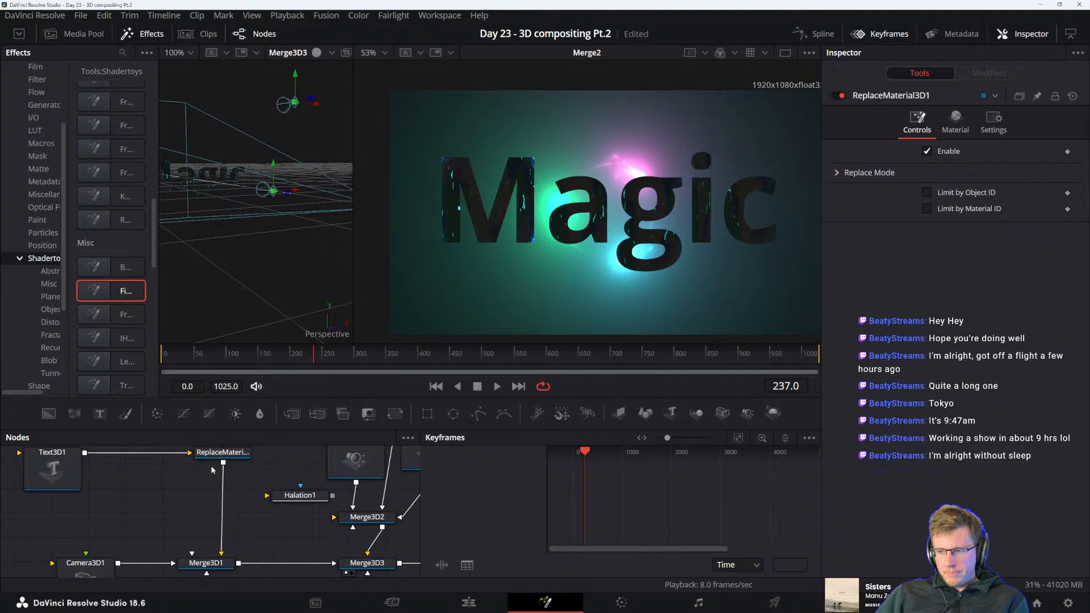
left_click_drag(193, 501, 198, 504)
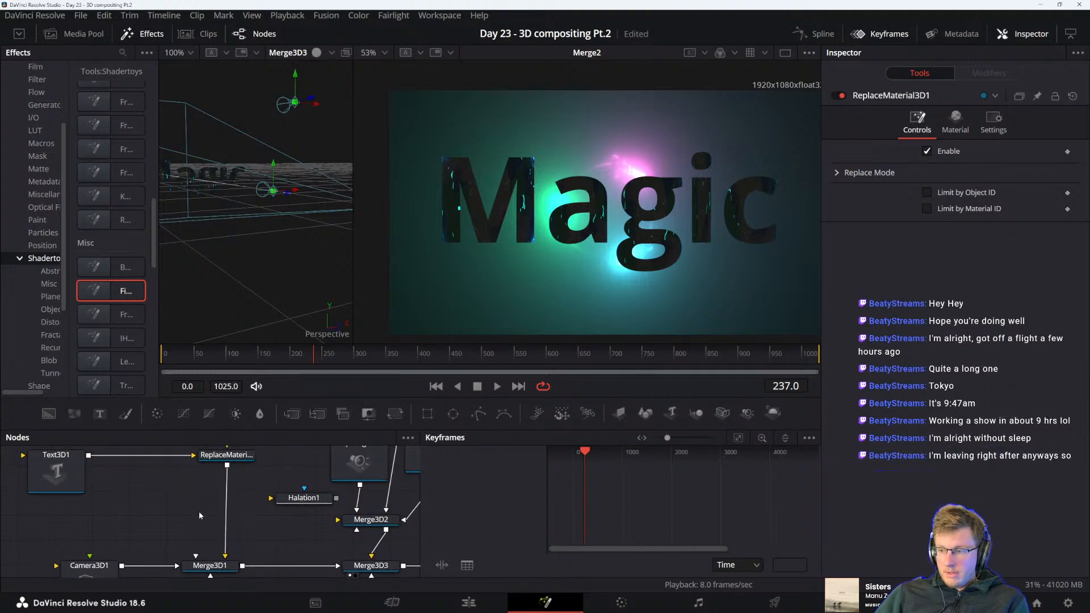
key("ctrl+s")
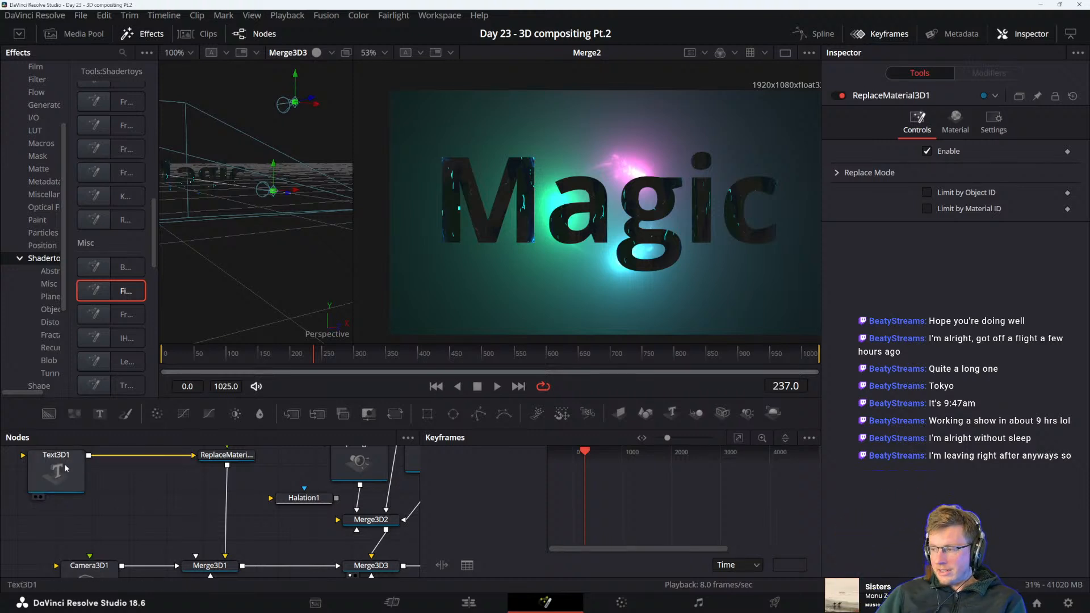
scroll(168, 518, "up", 1)
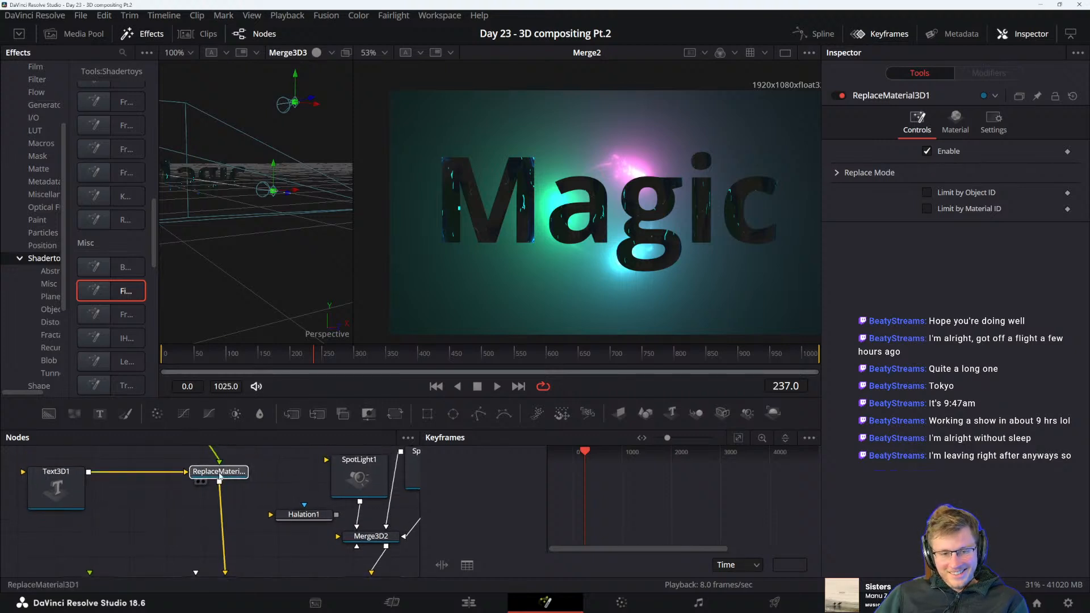
Shift the ReplaceMaterial3D1 node horizontally until it lines up directly above Merge3D1
left_click_drag(221, 475, 211, 475)
left_click_drag(214, 489, 226, 440)
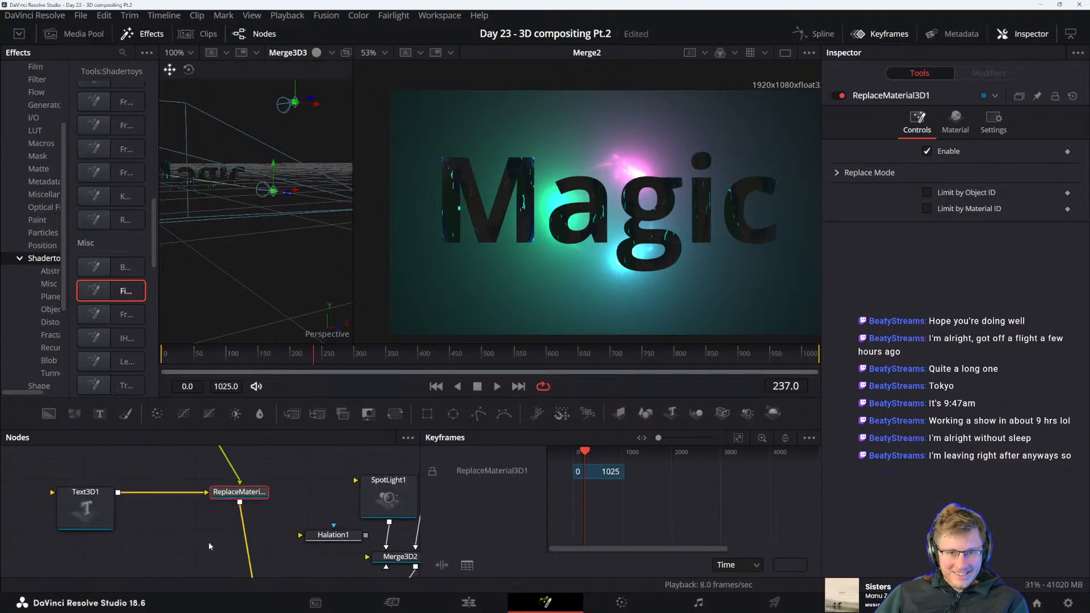
left_click_drag(209, 543, 243, 523)
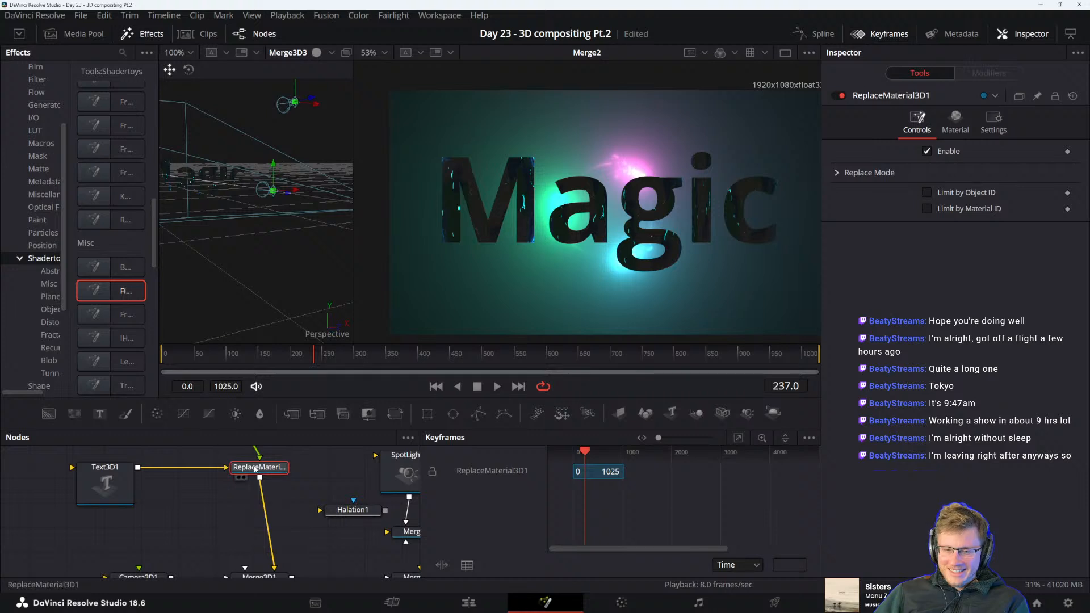
left_click_drag(255, 469, 267, 469)
Search the tool list for glow and add an ml_LFGlow node near ReplaceMaterial3D1
key("shift+space")
type("gl")
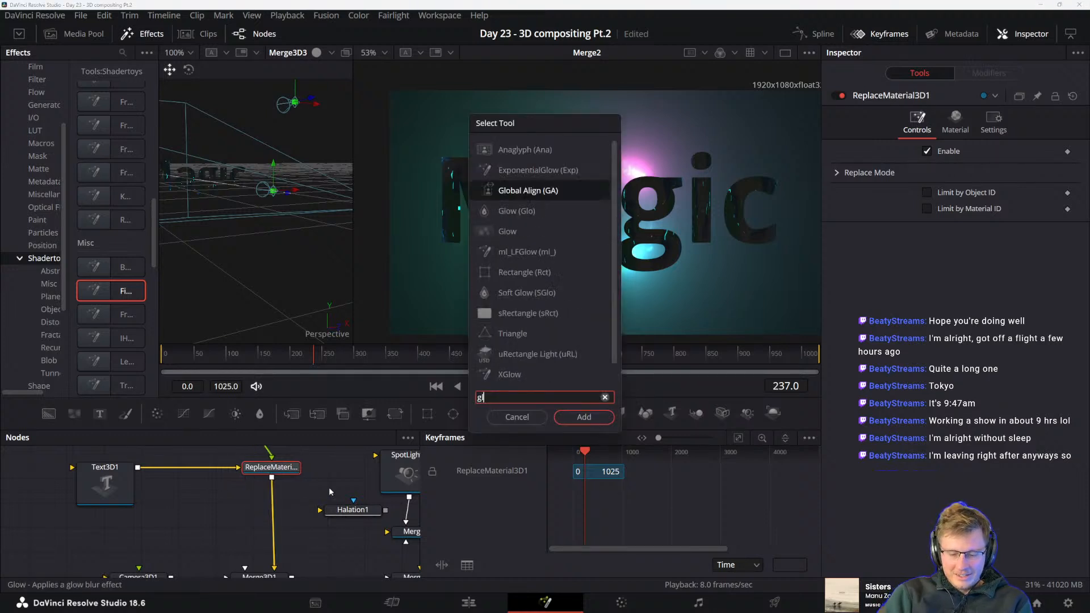
type("ow")
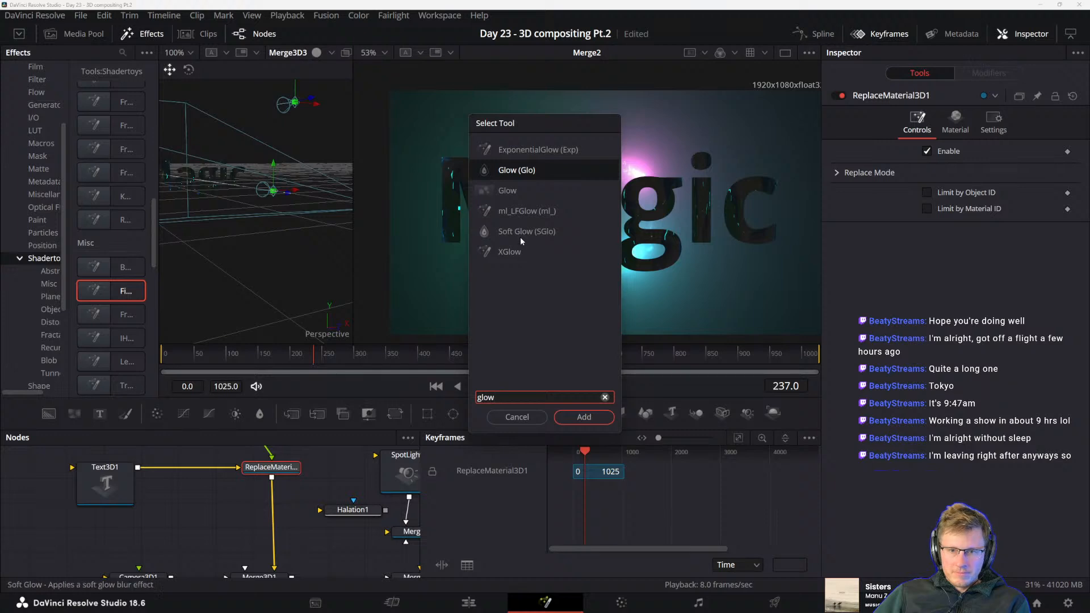
left_click(522, 213)
left_click(578, 414)
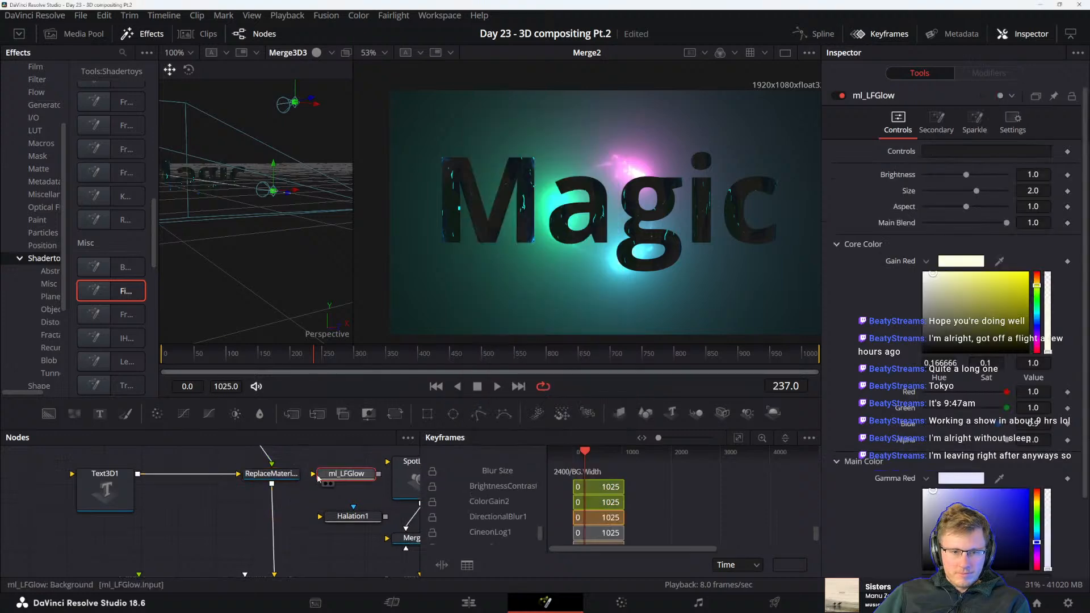
Move ml_LFGlow to the end of the node chain and insert it between Renderer3D1 and Merge2, making room for it
left_click_drag(307, 522, 144, 527)
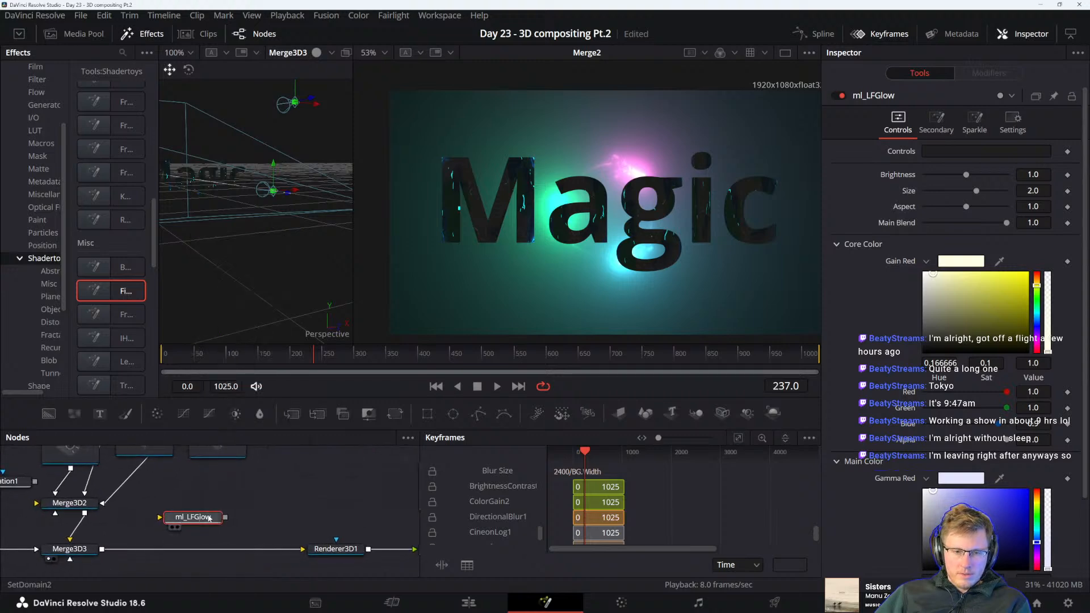
left_click_drag(276, 509, 136, 519)
left_click_drag(68, 533, 264, 534)
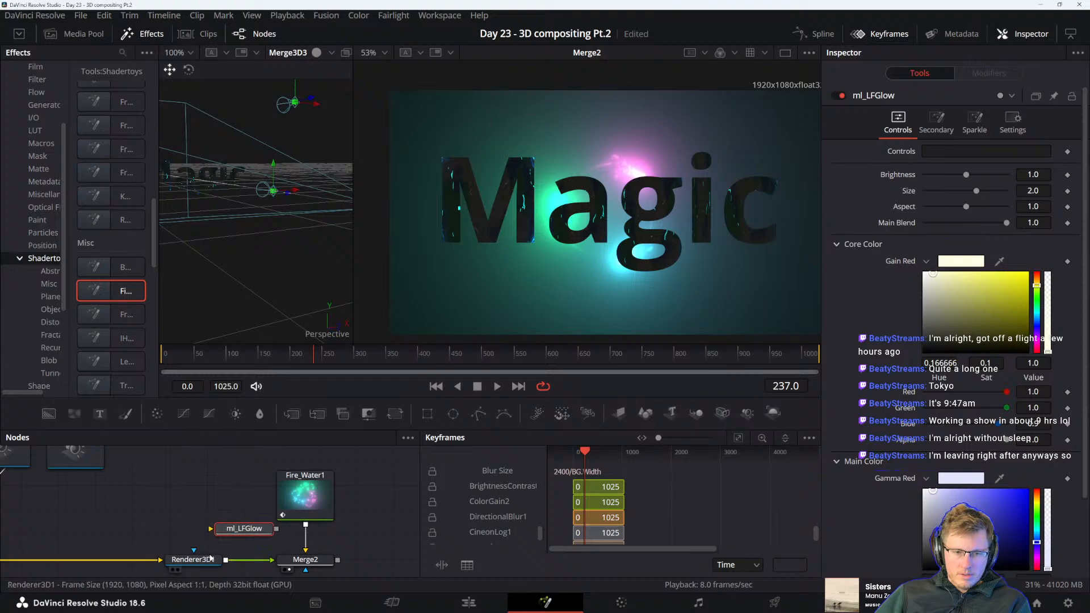
left_click_drag(201, 561, 138, 561)
left_click_drag(237, 531, 213, 562)
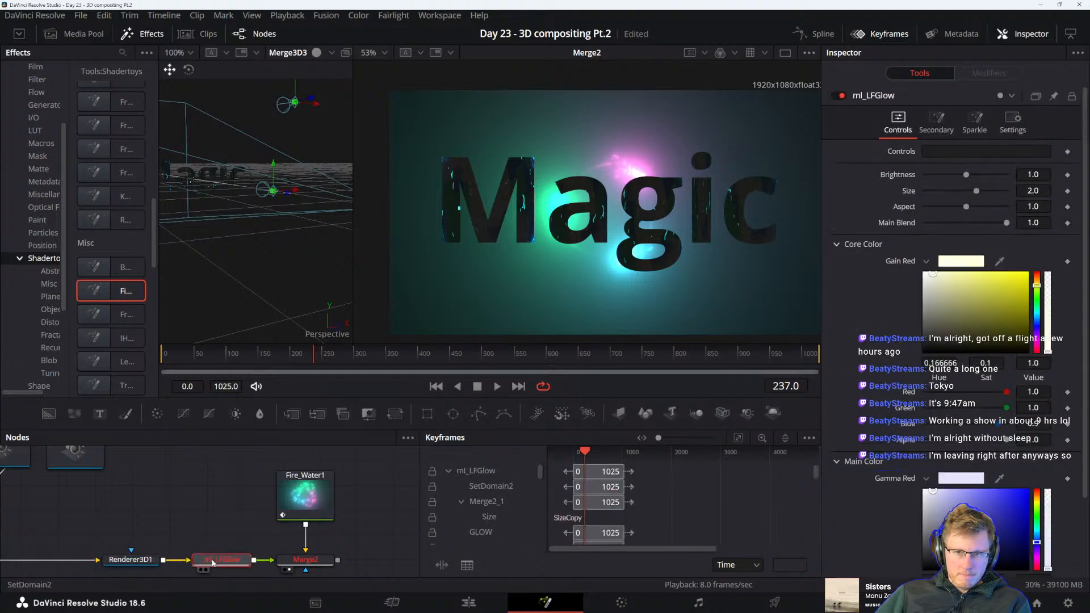
Delete the ml_LFGlow node between Renderer3D1 and Merge2
scroll(228, 561, "down", 1)
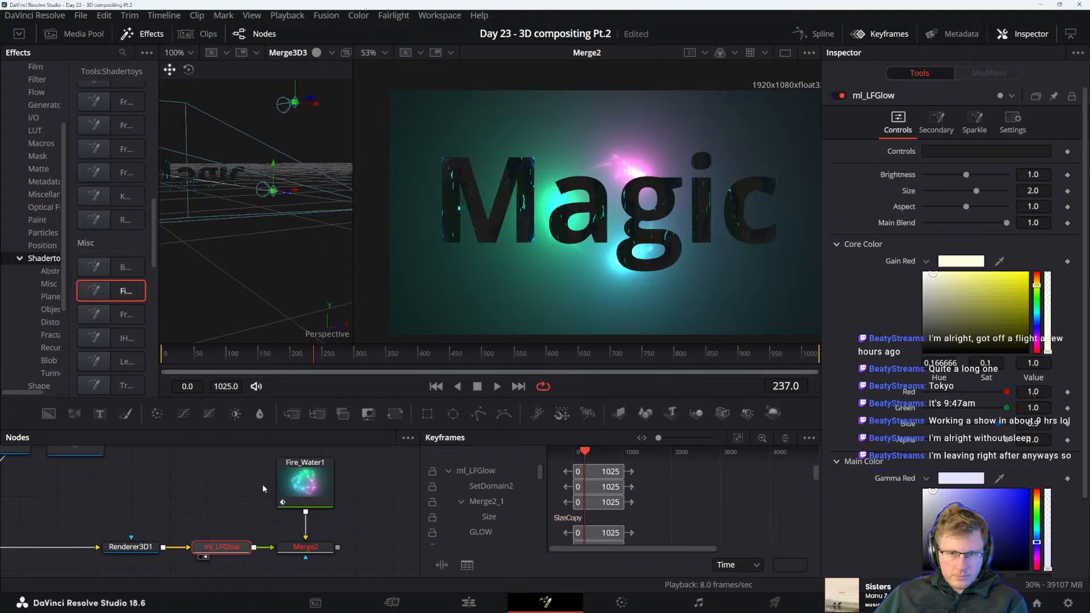
scroll(263, 501, "left", 1)
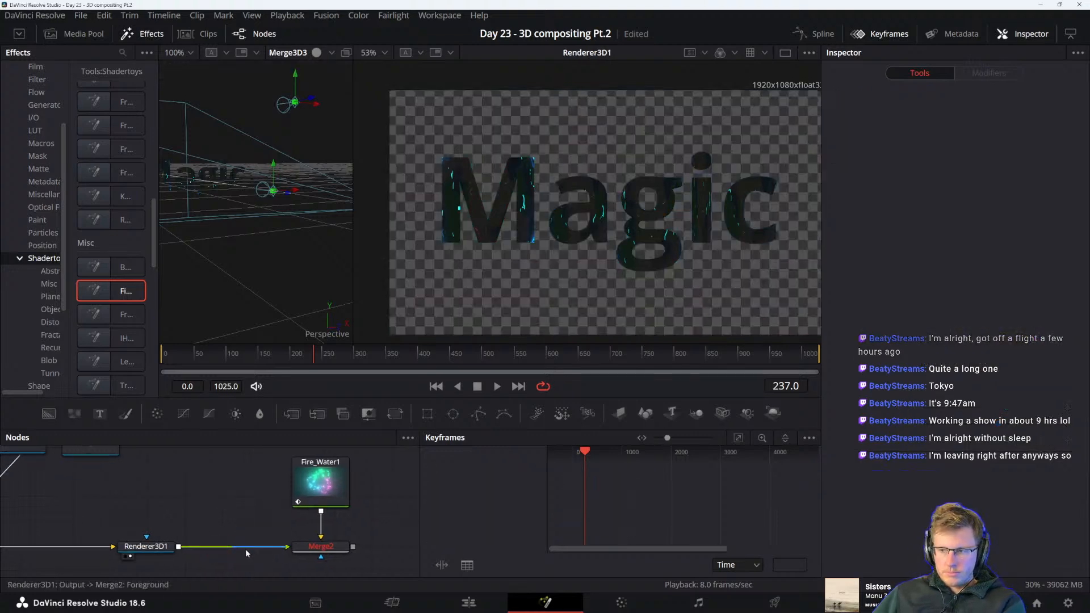
key("Delete")
Add an XGlow node after Renderer3D1 and position it midway between Renderer3D1 and Merge2
left_click(146, 546)
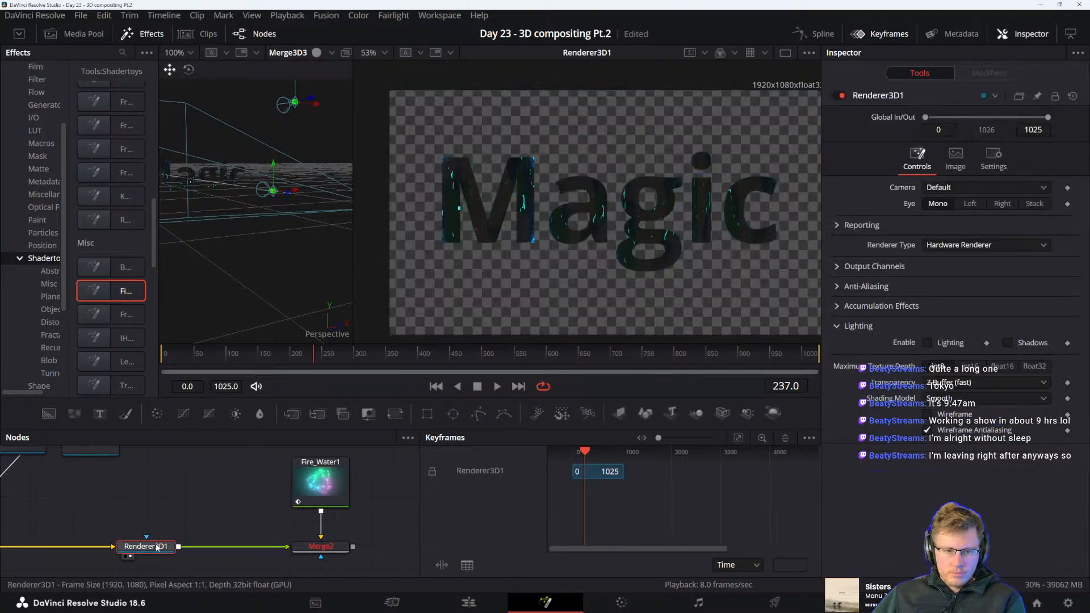
key("shift+space")
type("glow")
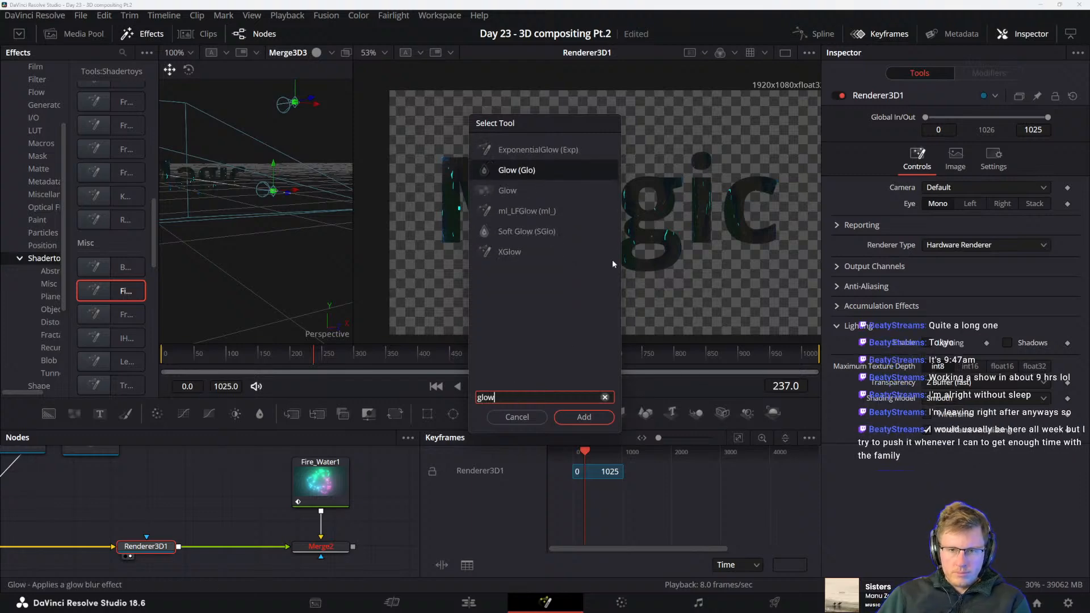
left_click(505, 253)
left_click(590, 421)
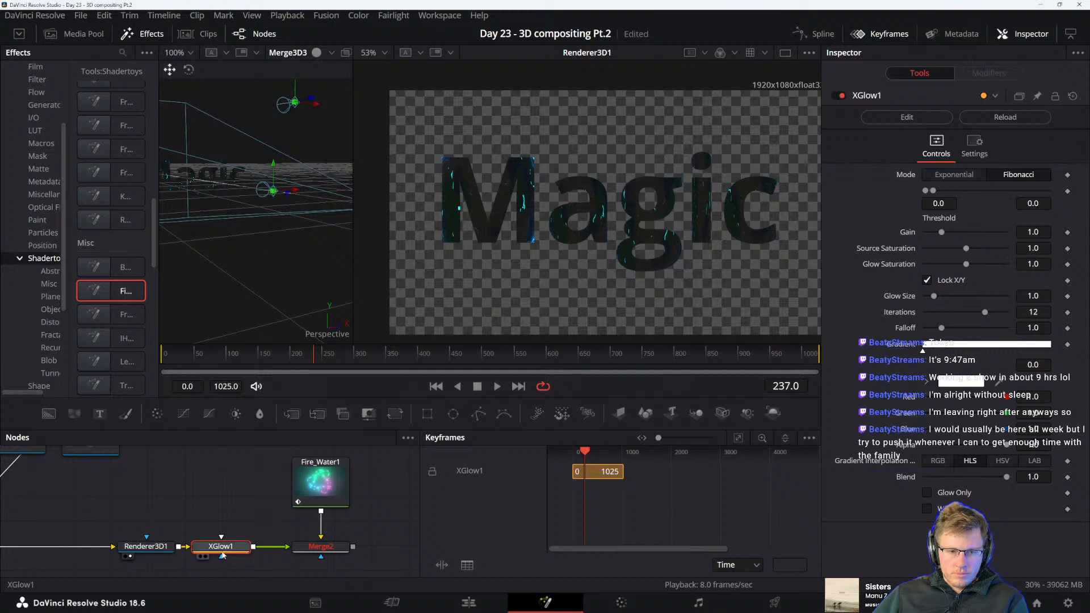
left_click_drag(221, 546, 237, 546)
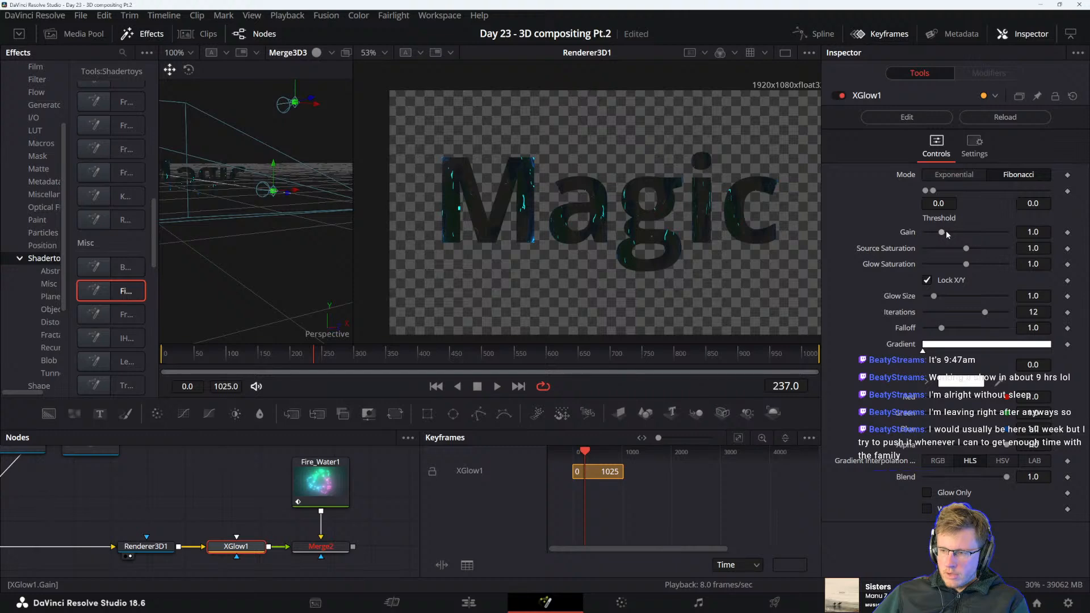
Try changing XGlow1's gain and glow saturation, and undo the changes
left_click_drag(941, 231, 996, 266)
key("ctrl+z")
key("ctrl+z")
key("ctrl+z")
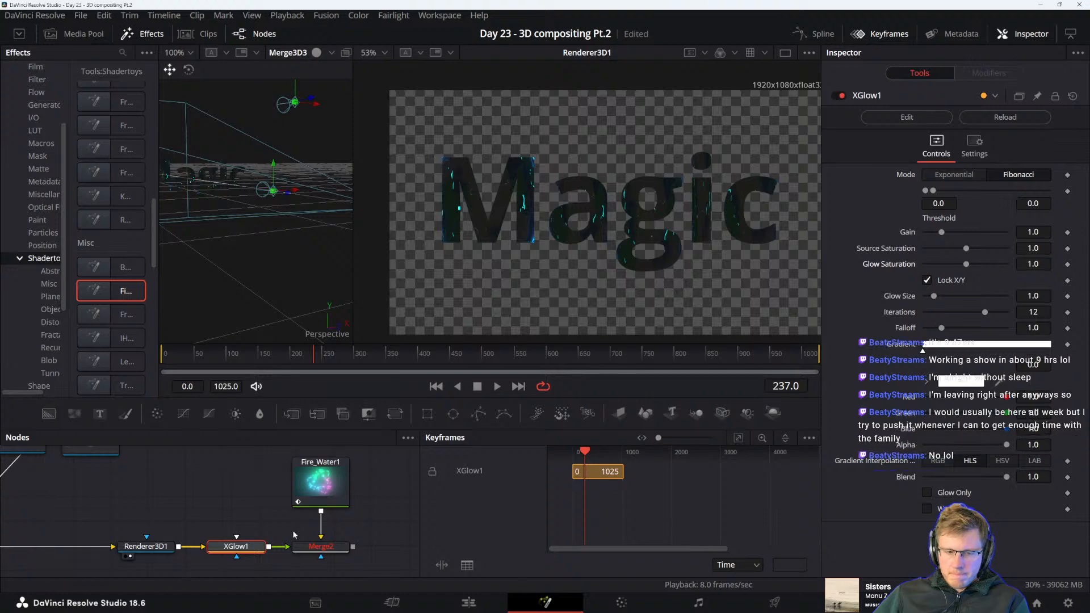
Show XGlow1 in the main viewer and set its gain to about 1.102 and source saturation to 2.0
key("2")
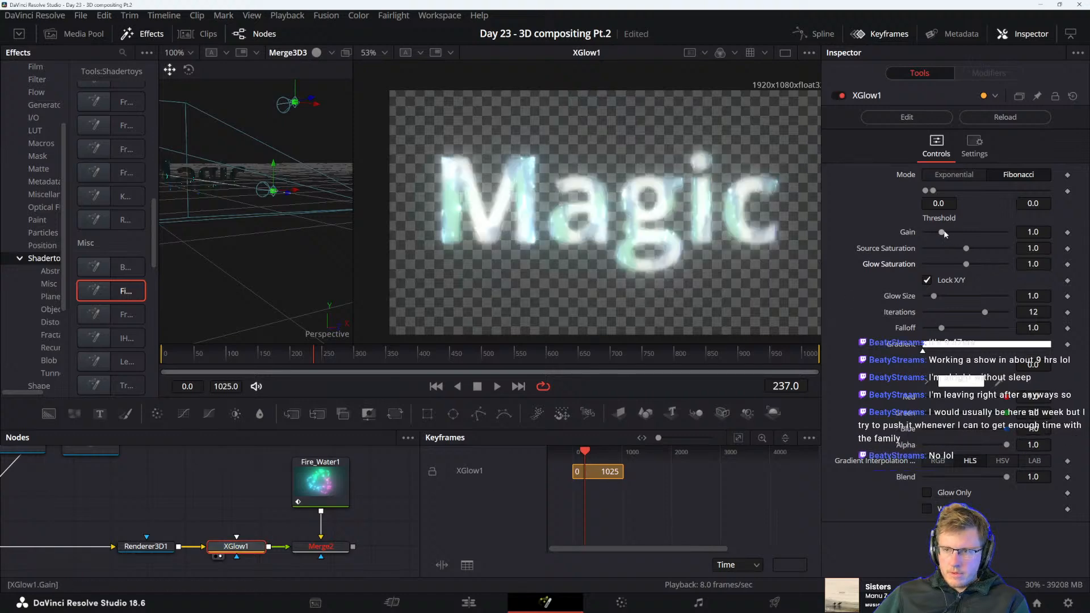
mouse_move(945, 234)
left_mouse_down()
mouse_move(957, 233)
mouse_move(925, 238)
mouse_move(983, 230)
mouse_move(943, 233)
left_mouse_up()
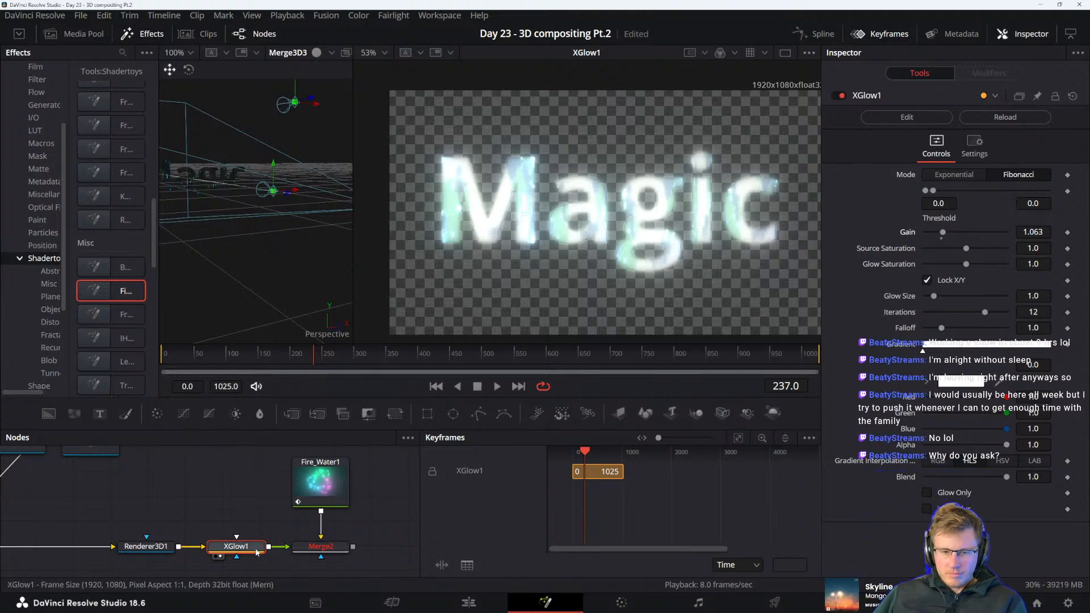
left_click_drag(943, 233, 1025, 246)
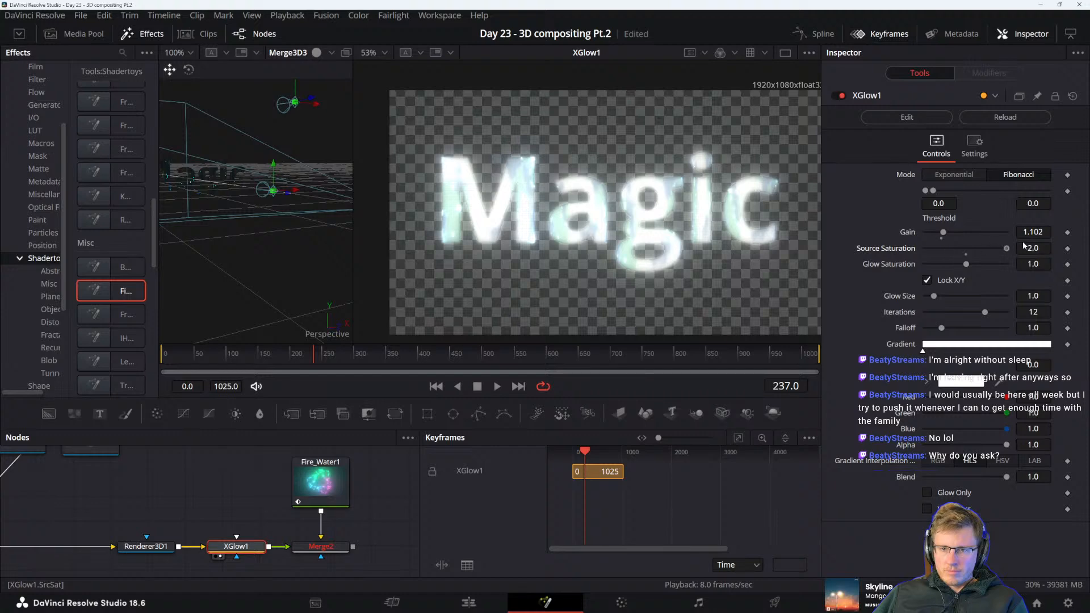
Try changing XGlow1's glow saturation, undo that change, and set the gain to about 1.457
mouse_move(967, 265)
left_mouse_down()
mouse_move(1006, 266)
mouse_move(984, 268)
left_mouse_up()
key("ctrl+z")
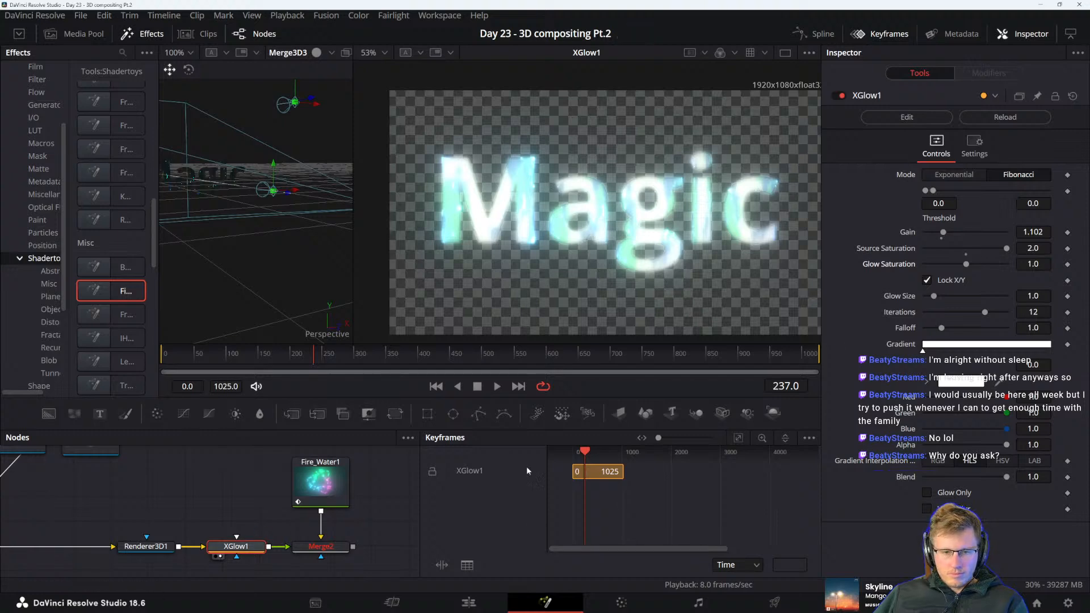
mouse_move(943, 232)
left_mouse_down()
mouse_move(960, 232)
mouse_move(907, 235)
mouse_move(956, 233)
left_mouse_up()
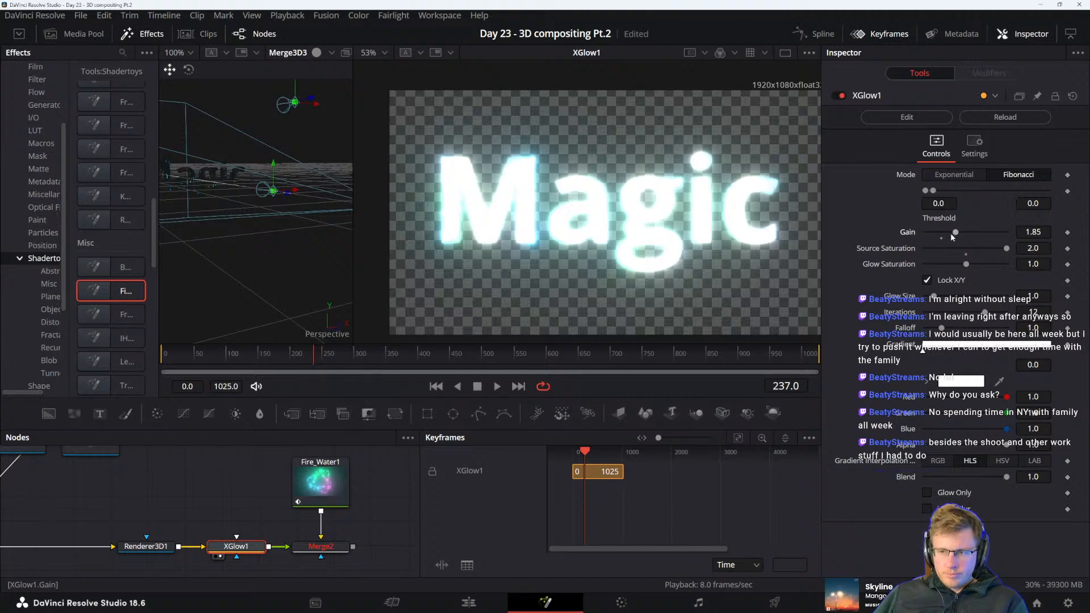
left_click_drag(953, 238, 947, 238)
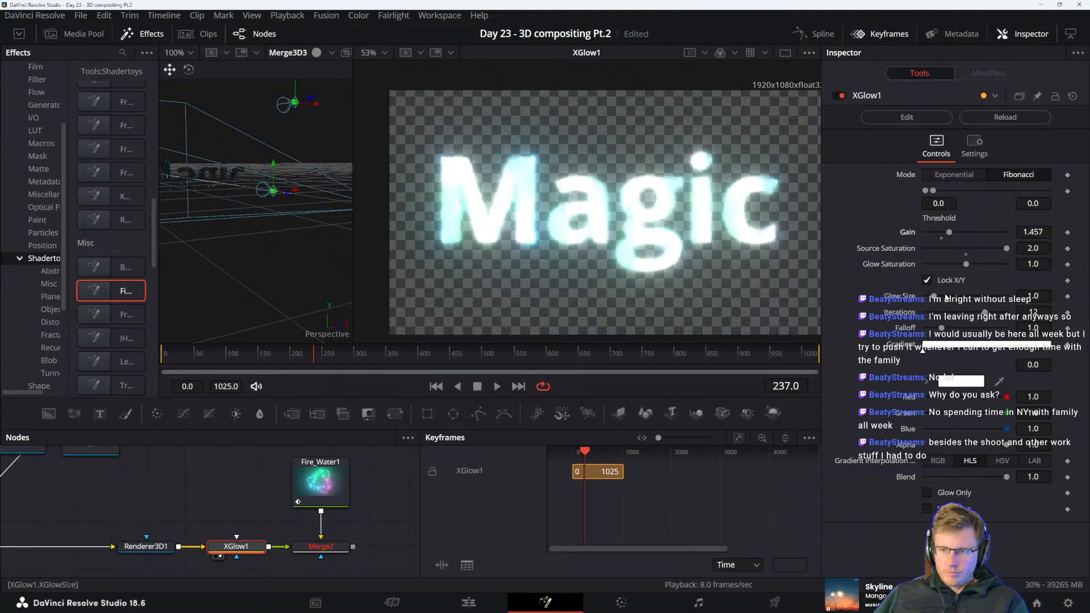
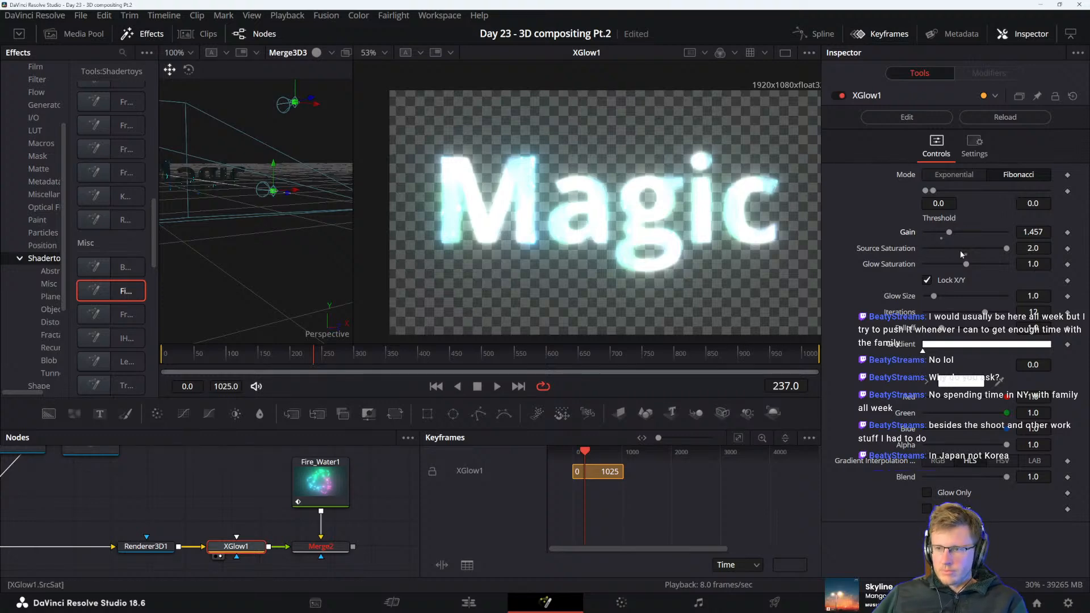
Set XGlow1's gain to about 1.142 and play back the Merge2 composite in the main viewer
mouse_move(950, 233)
left_mouse_down()
mouse_move(989, 239)
mouse_move(947, 239)
left_mouse_up()
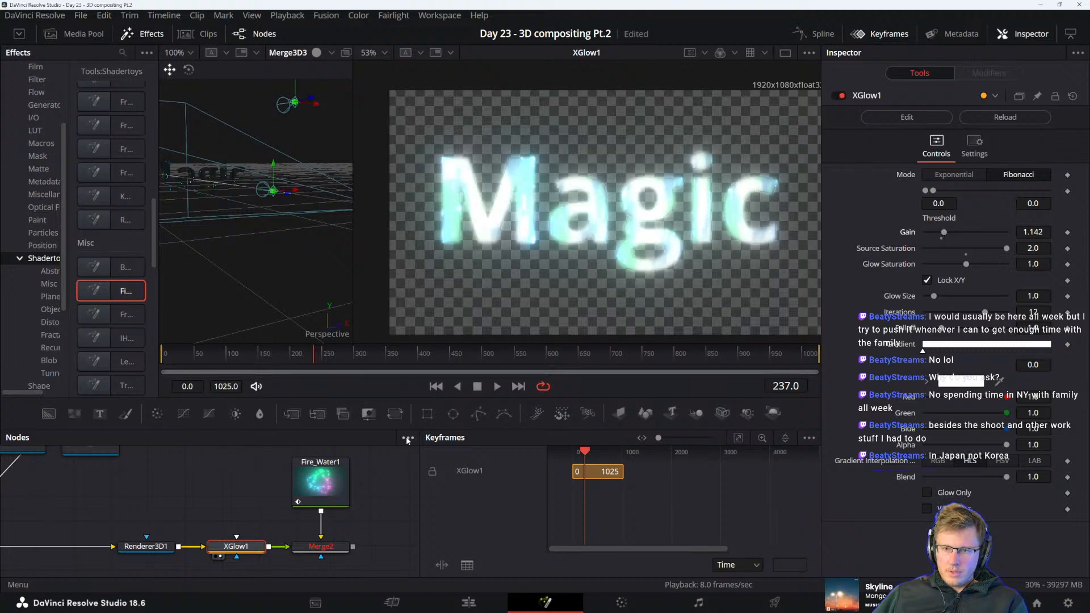
key("space")
left_click(321, 547)
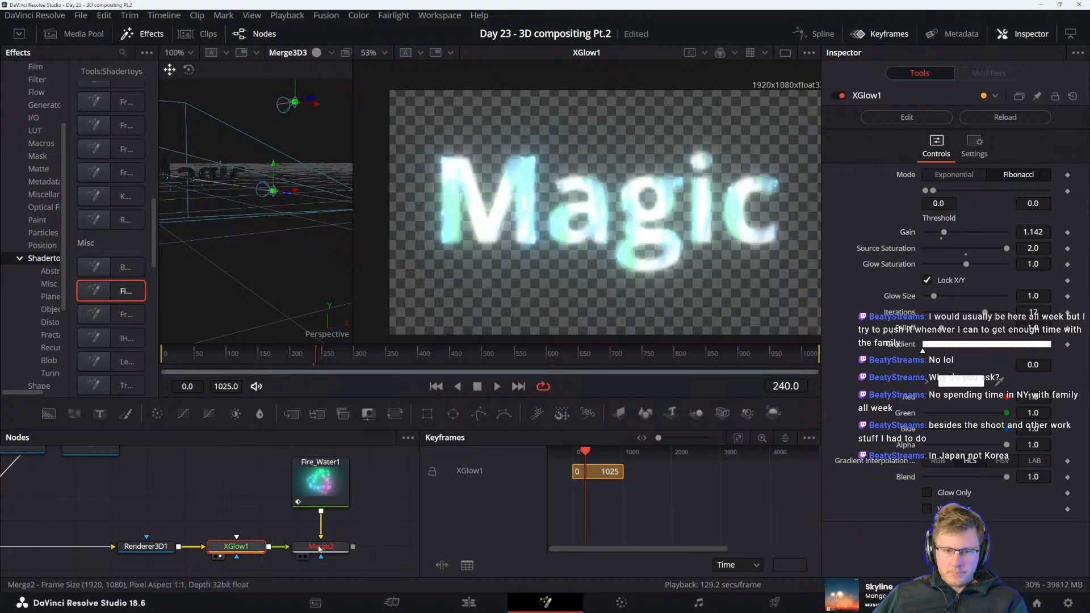
key("2")
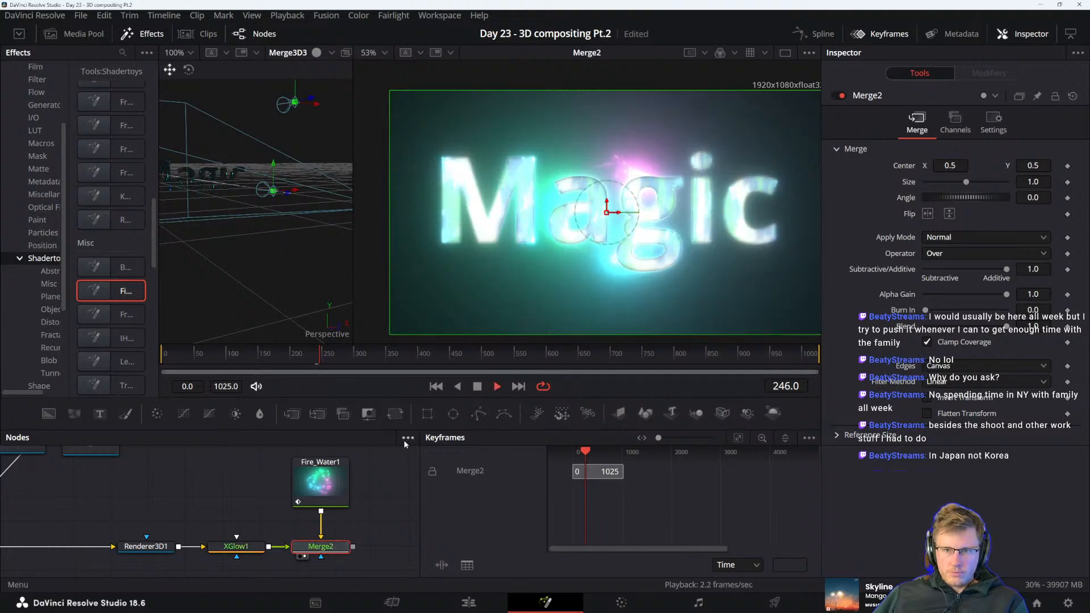
left_click(235, 546)
key("space")
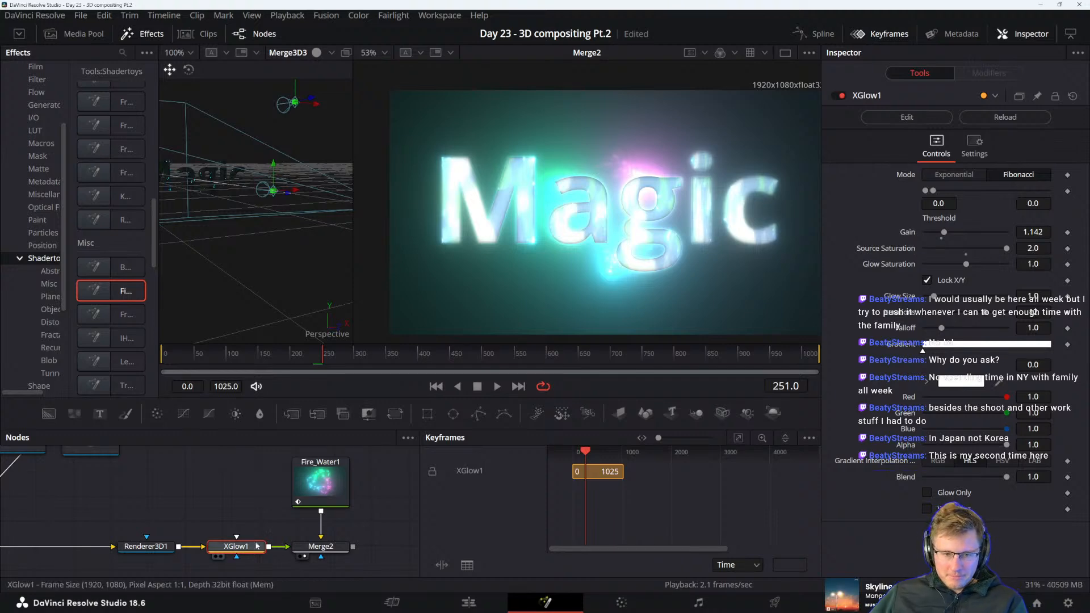
Show XGlow1 in the main viewer and try keyframing its gain at frame 251, undoing that keyframe
left_click_drag(257, 517, 203, 533)
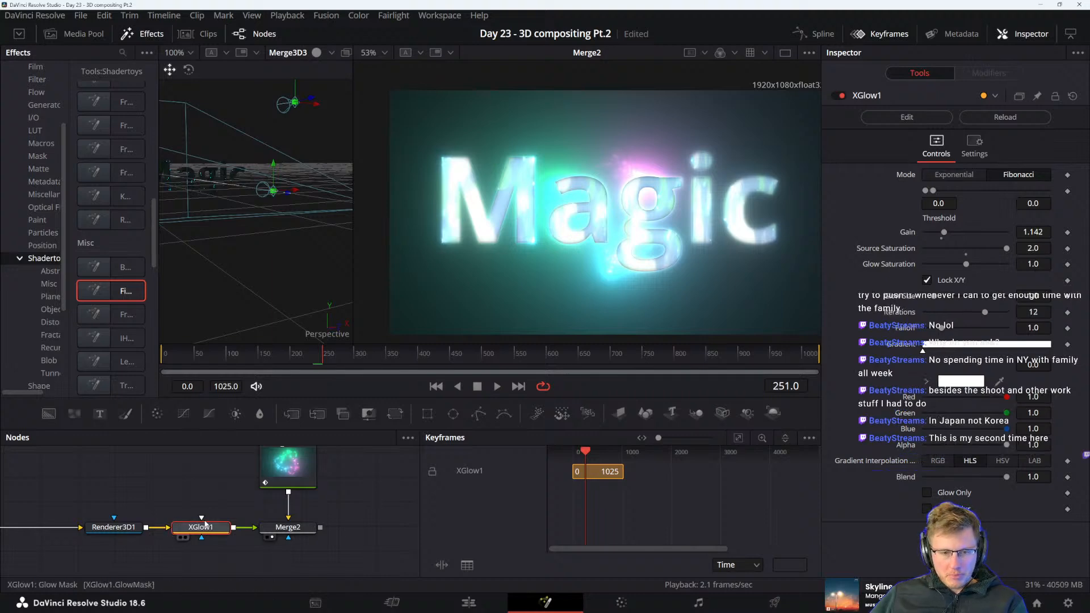
left_click_drag(221, 504, 211, 516)
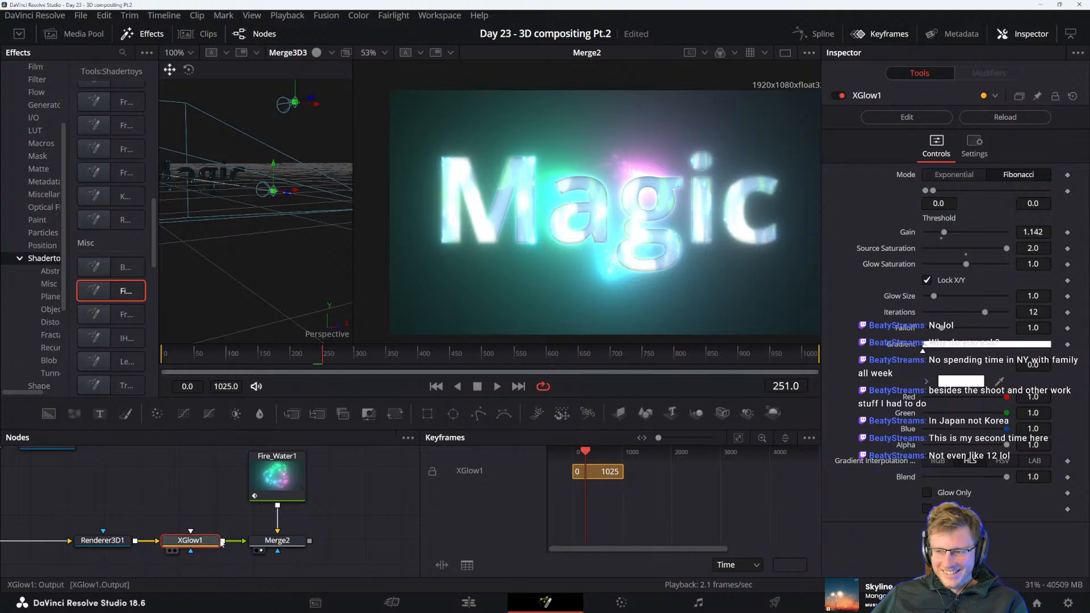
key("2")
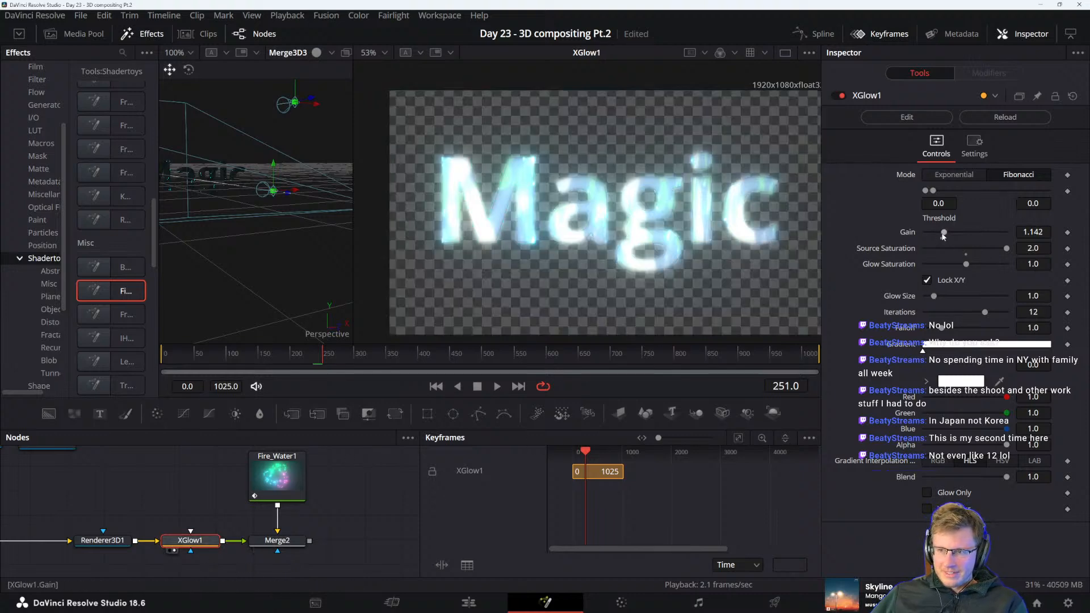
left_click(1067, 233)
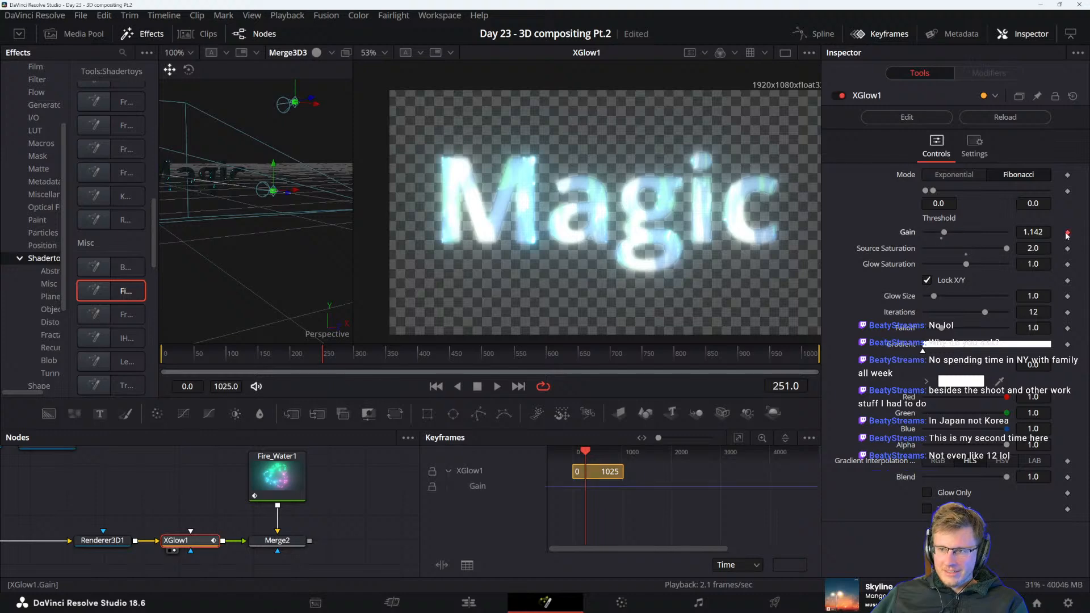
key("ctrl+z")
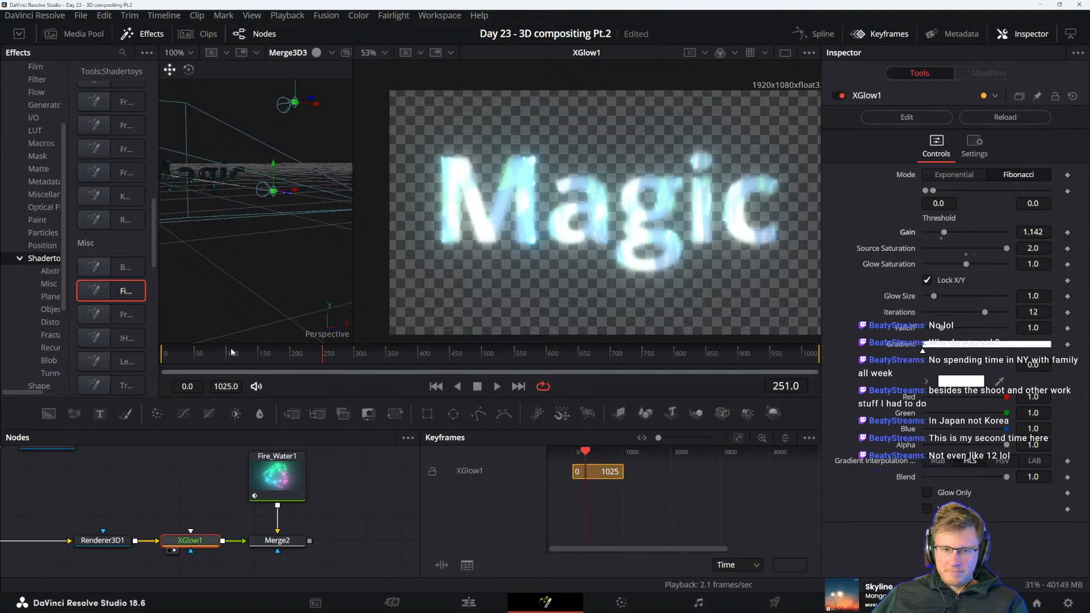
Keyframe XGlow1's gain at 0.0 on frames 0 and 43, and at 1.5 on frame 49
left_click_drag(196, 353, 161, 356)
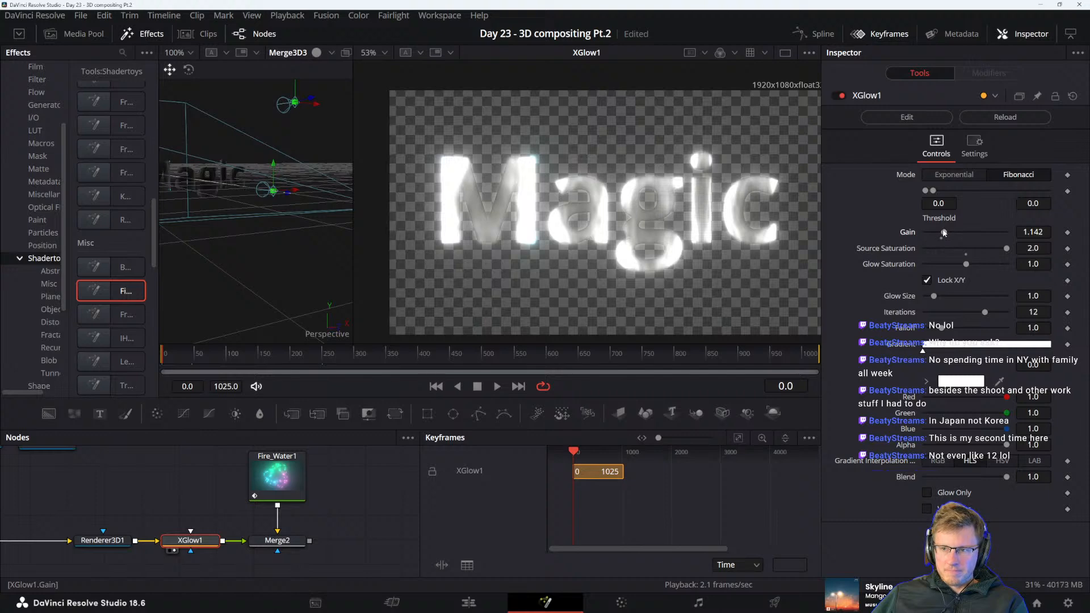
left_click_drag(942, 233, 923, 236)
left_click(1068, 232)
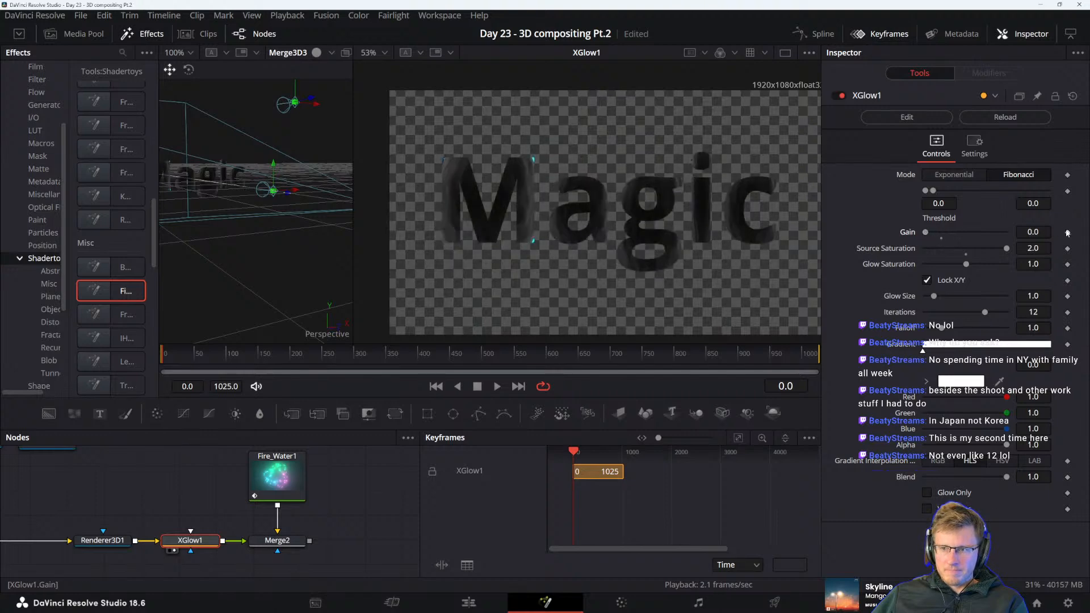
left_click_drag(175, 356, 191, 356)
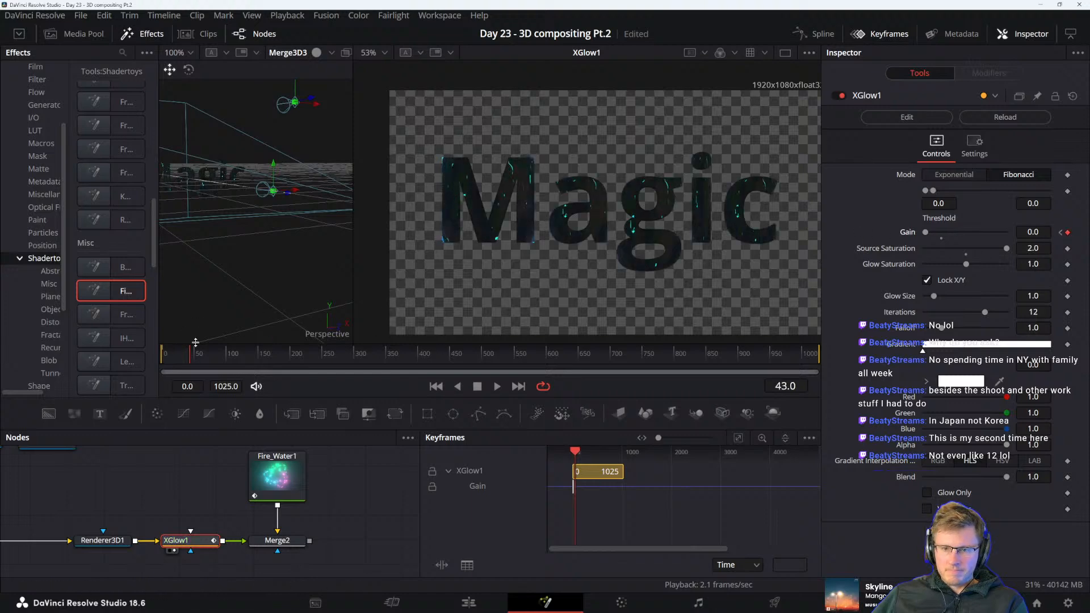
left_click(194, 356)
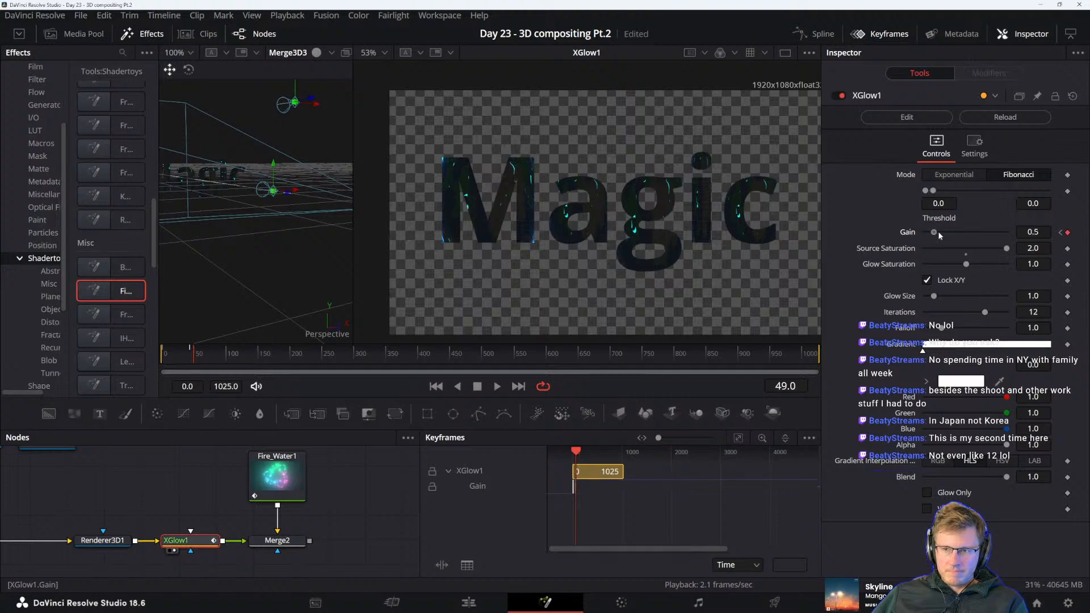
left_click_drag(938, 232, 944, 233)
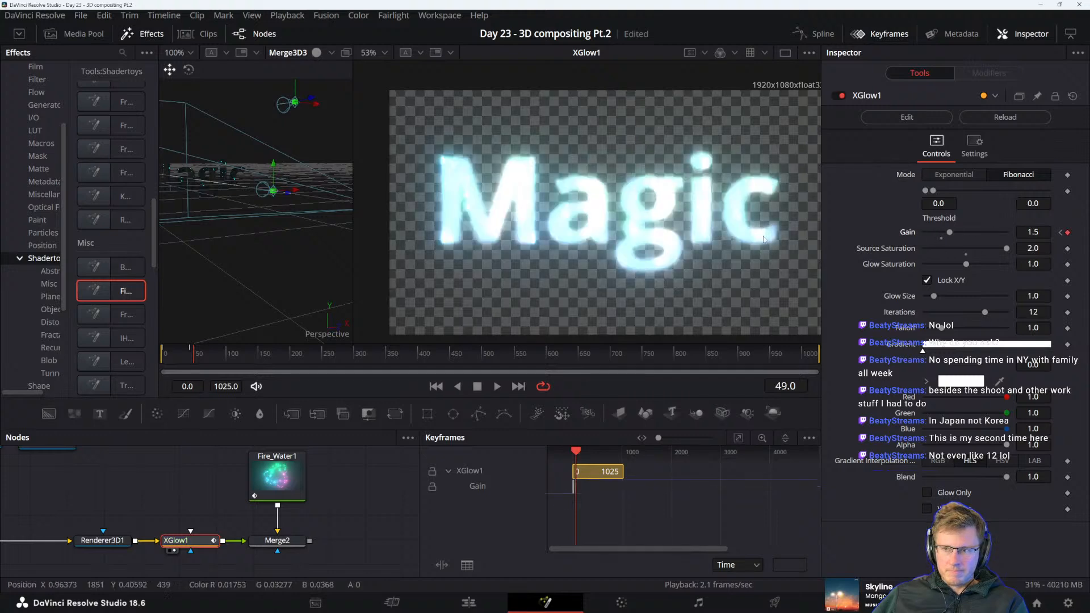
Keyframe XGlow1's gain at 0.5 on frame 52 and at about 0.157 on frame 81
left_click(196, 357)
left_click(197, 356)
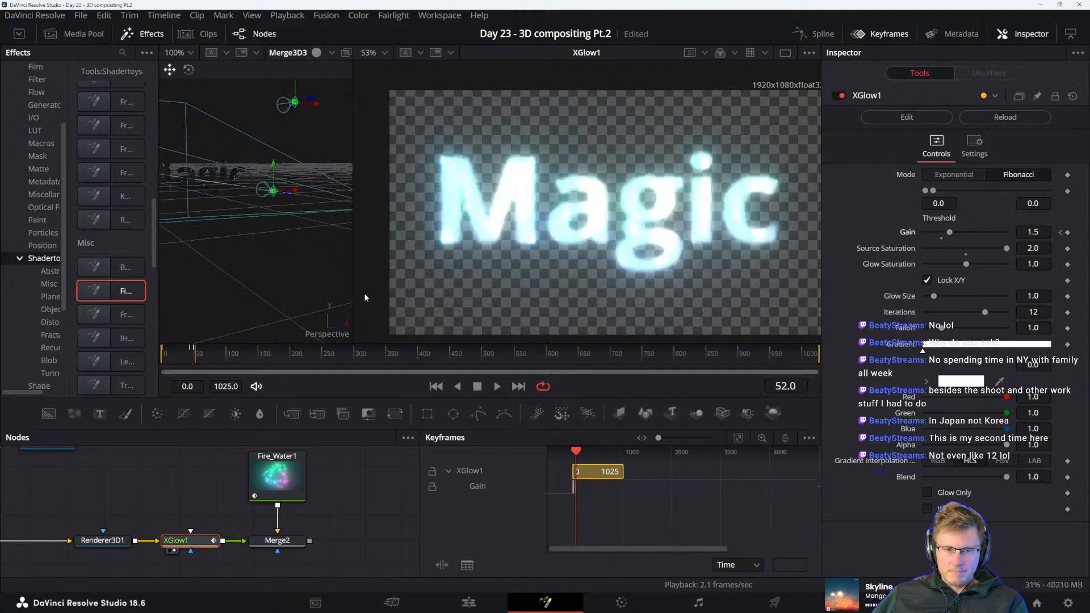
left_click(933, 232)
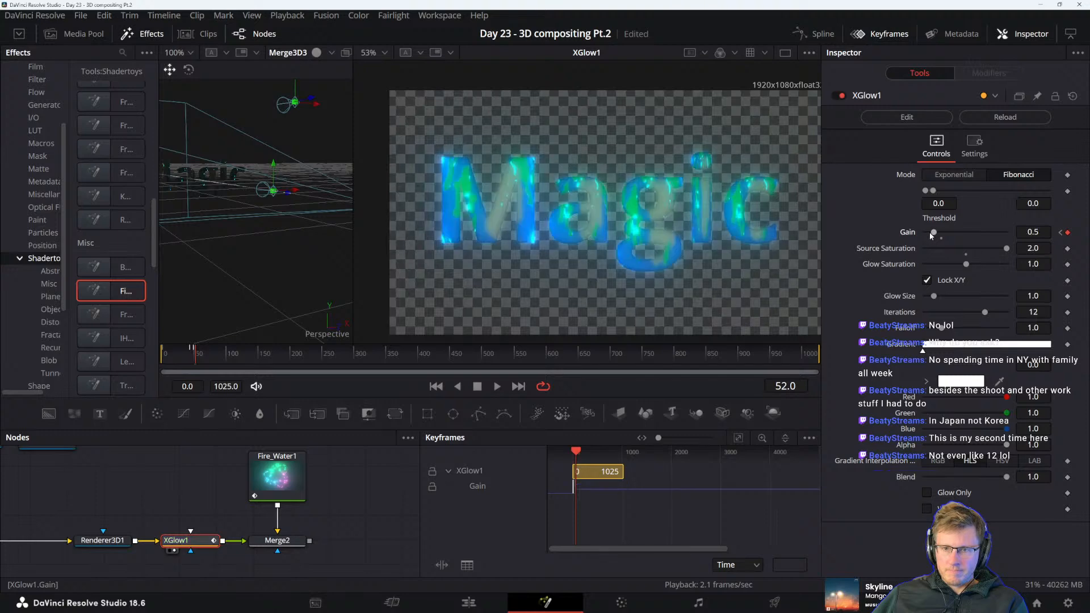
left_click(214, 356)
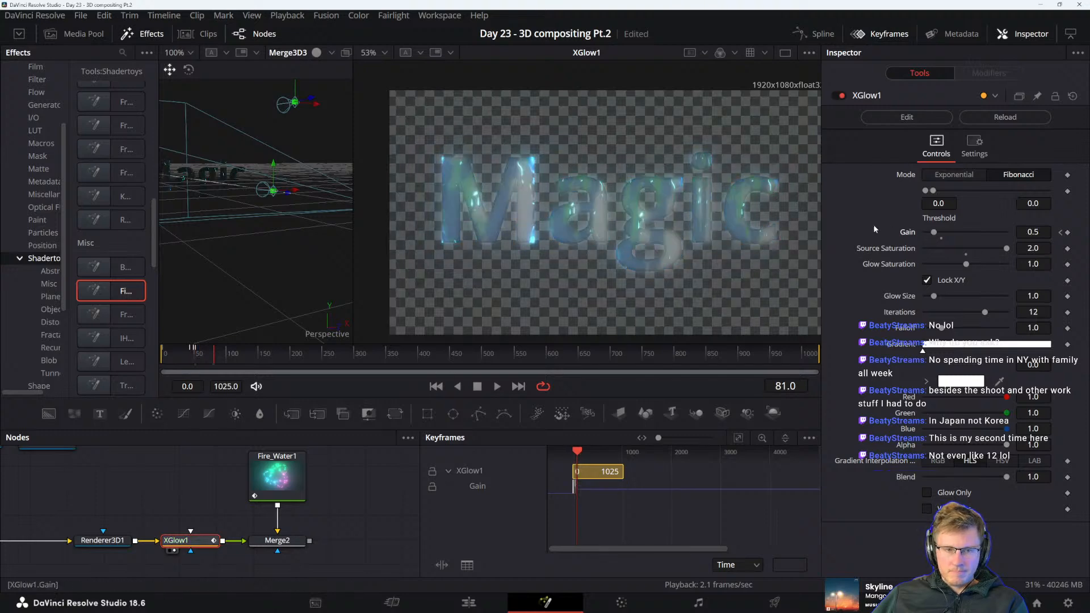
left_click_drag(934, 232, 929, 233)
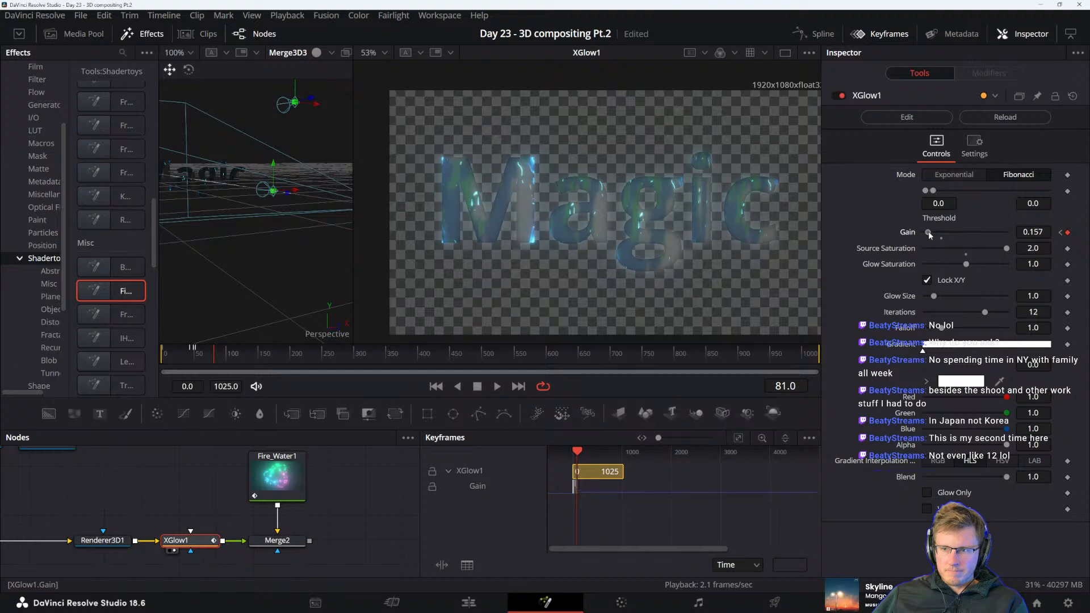
Keyframe XGlow1's gain at about 0.787 on frame 83 and at 0.0 on frame 97
left_click(215, 355)
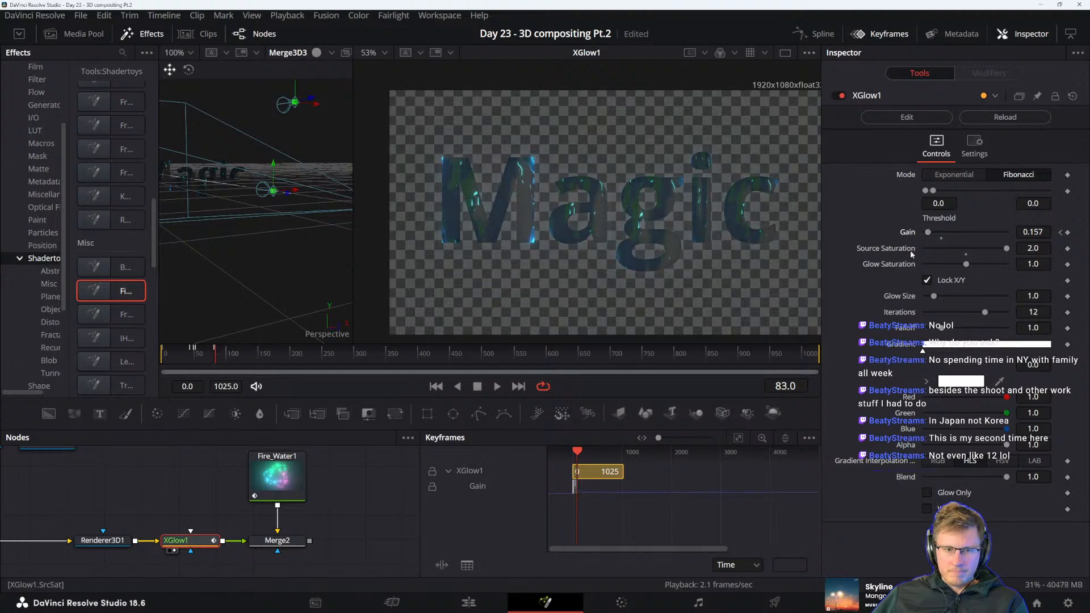
left_click_drag(930, 233, 942, 233)
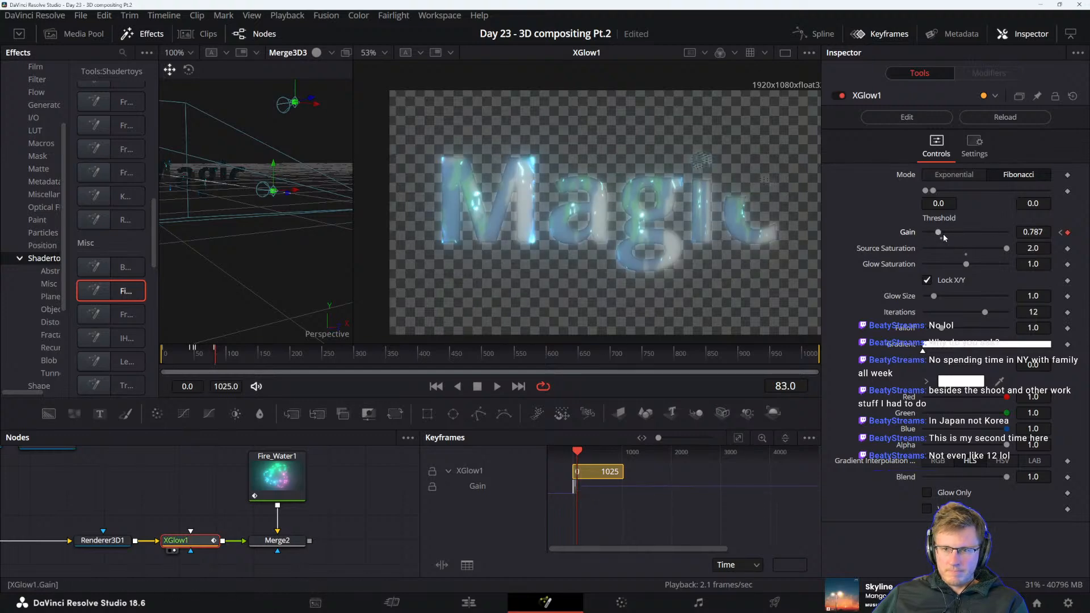
left_click(226, 353)
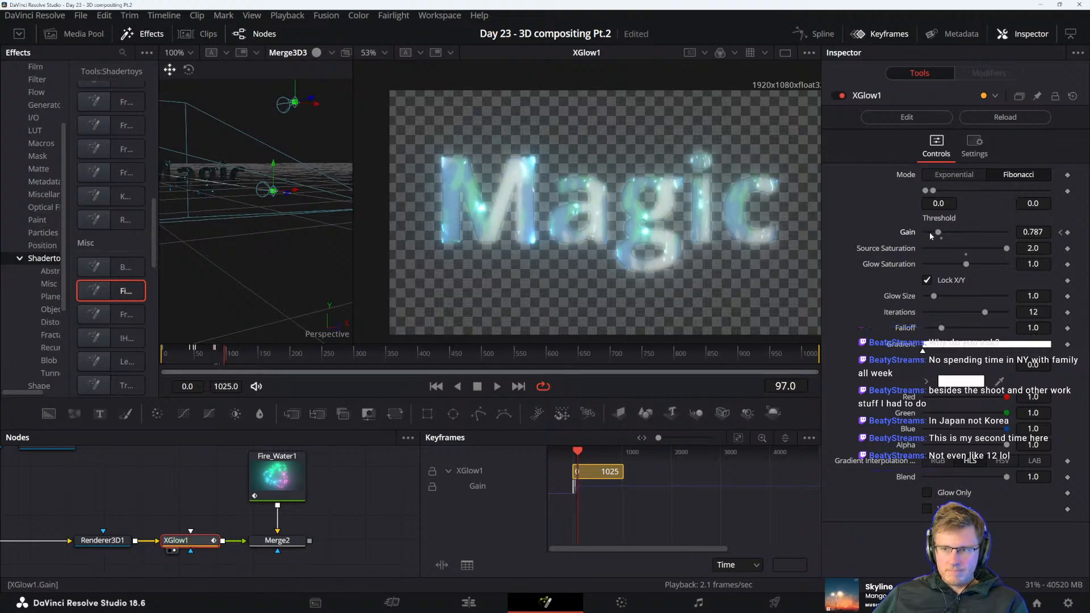
left_click_drag(932, 233, 924, 233)
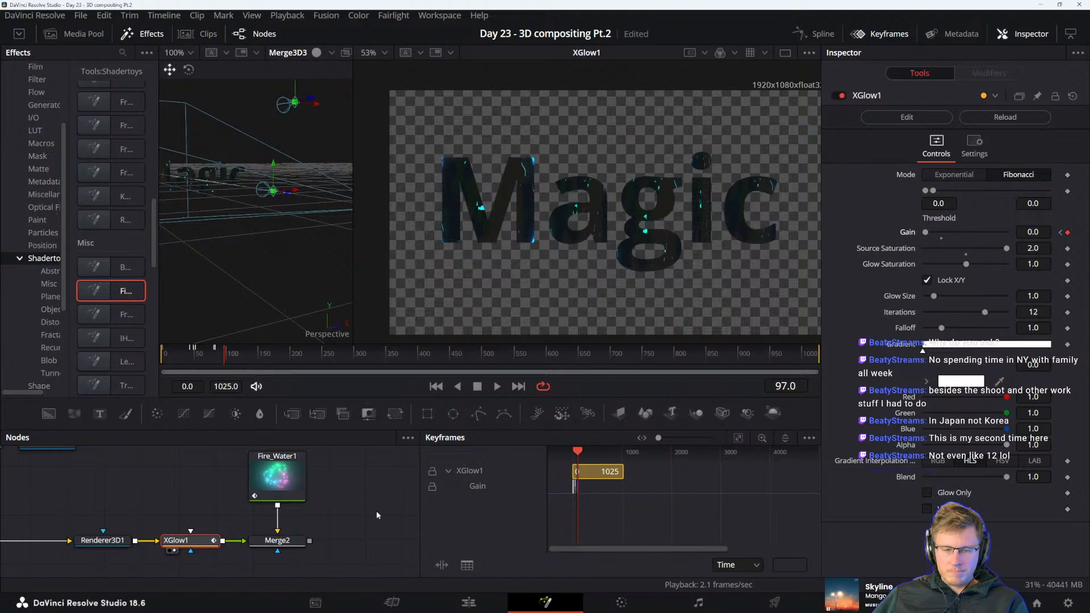
Replace the keyframe editor with the spline editor and display XGlow1's gain curve in it
left_click(816, 33)
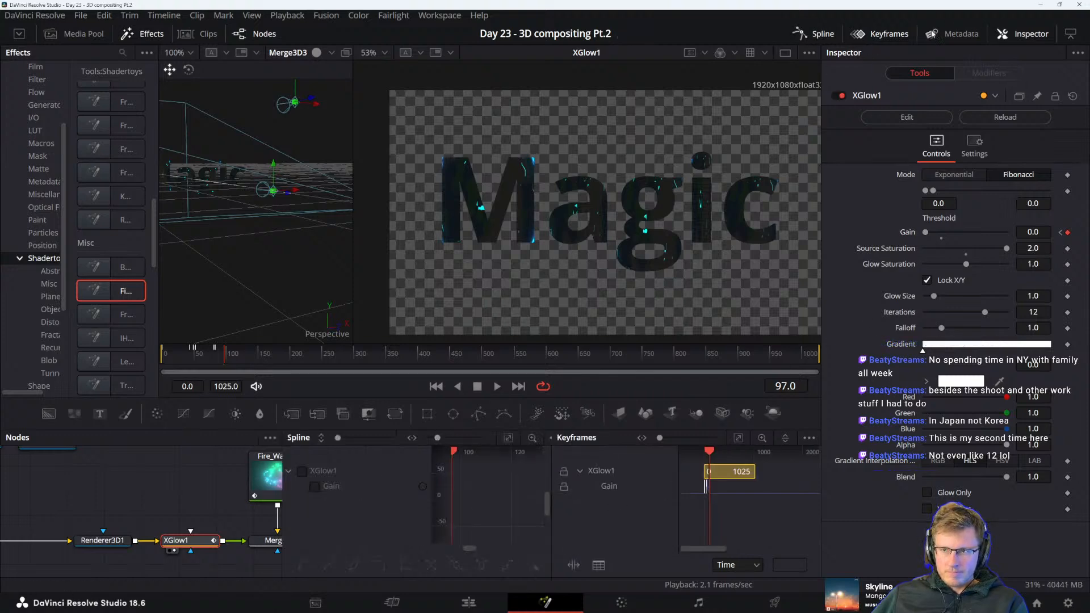
left_click(891, 33)
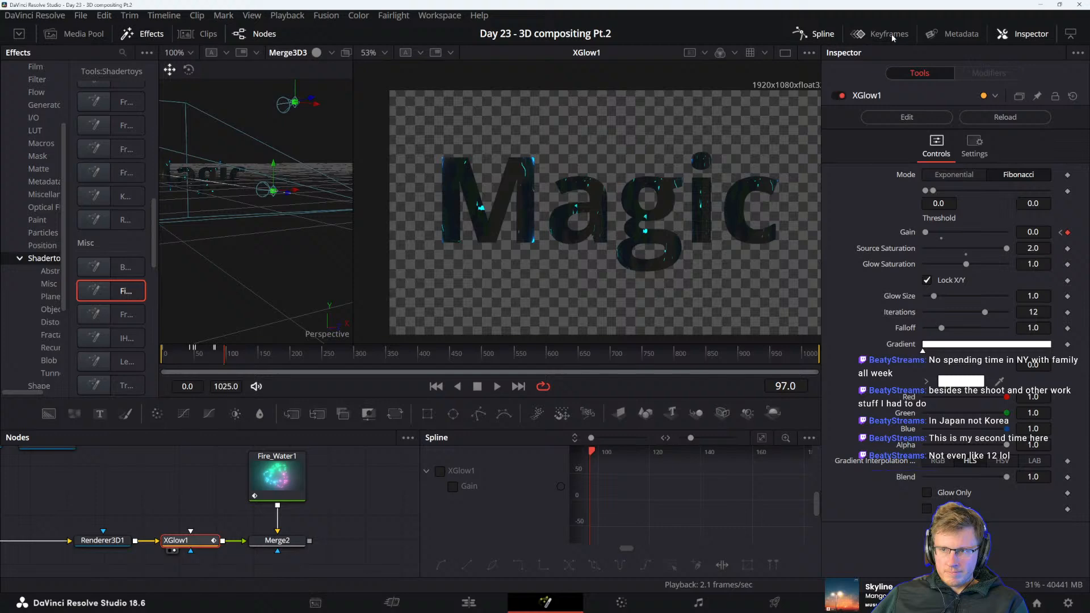
left_click(439, 470)
left_click_drag(633, 500, 727, 494)
scroll(653, 484, "down", 3)
Smooth all keyframes of XGlow1's gain curve
key("ctrl+a")
key("shift+s")
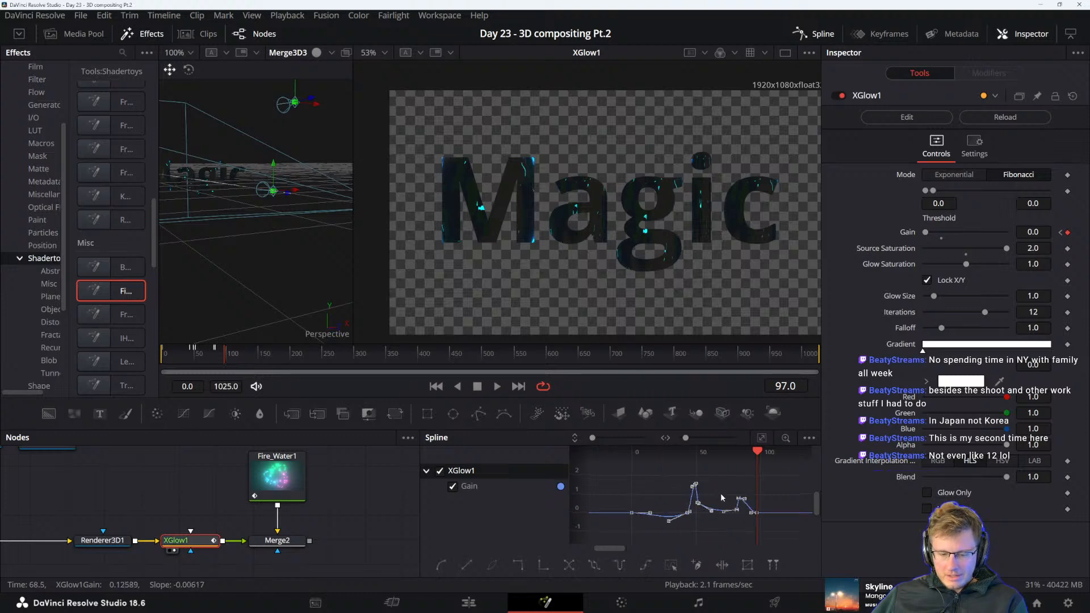
left_click(731, 475)
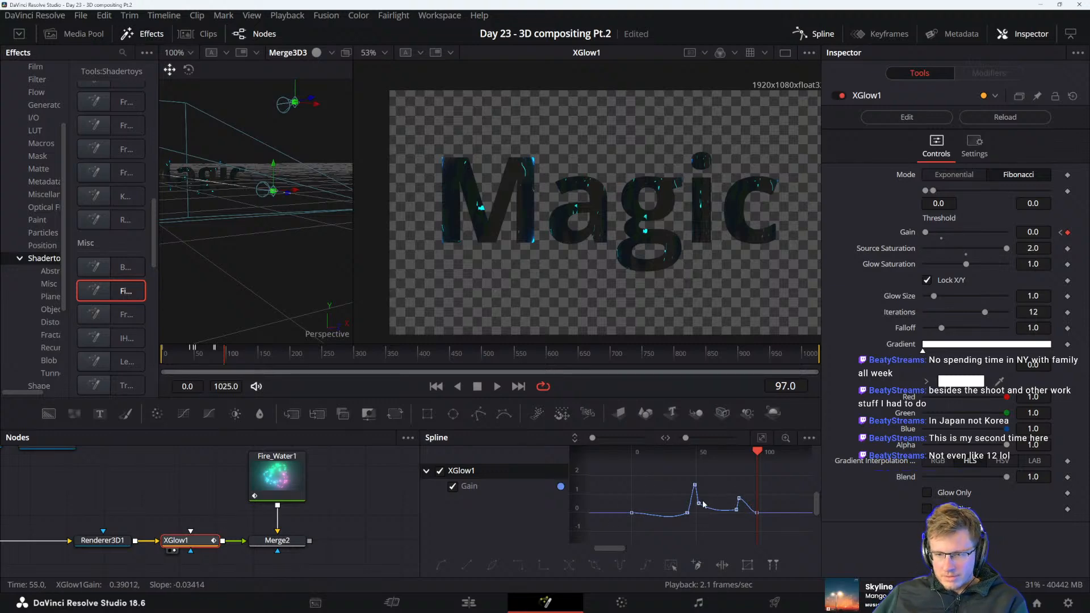
Play back the gain animation around its main peak and raise the gain keyframe at frame 52
scroll(704, 506, "up", 2)
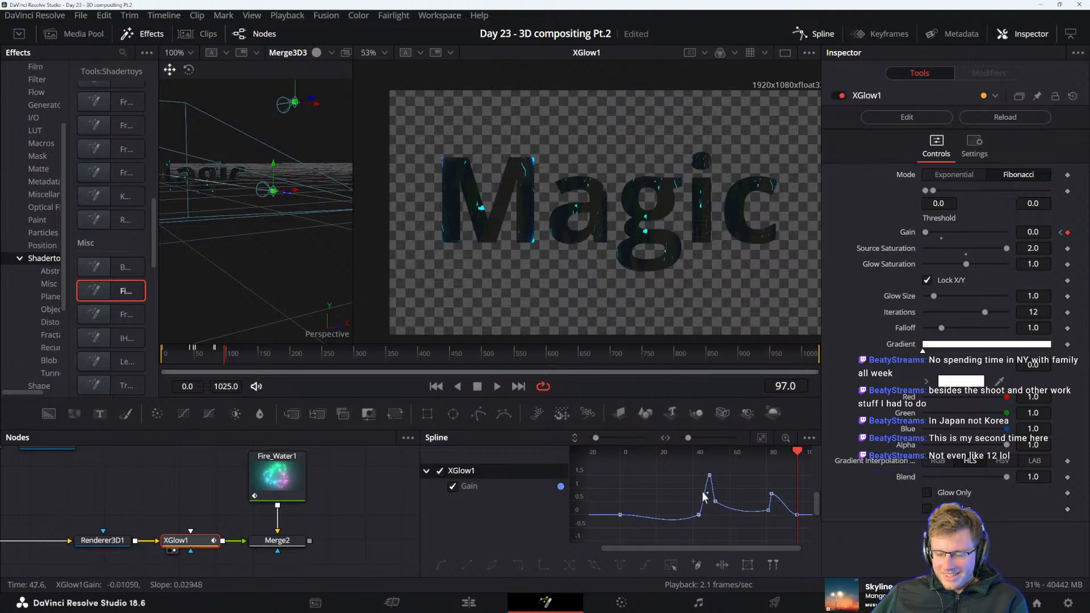
scroll(727, 527, "up", 1)
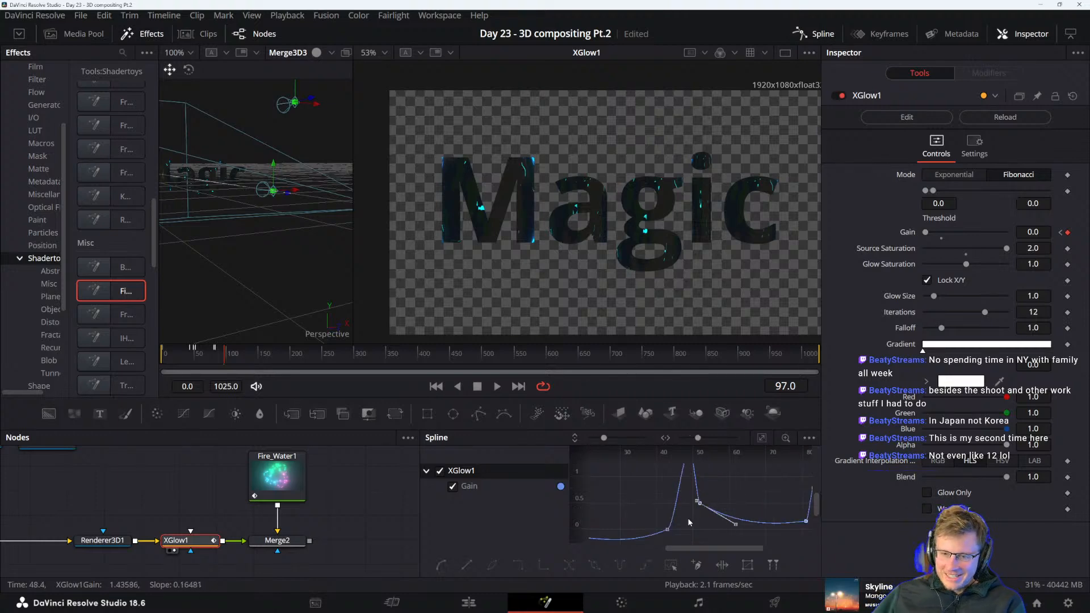
scroll(751, 506, "down", 4)
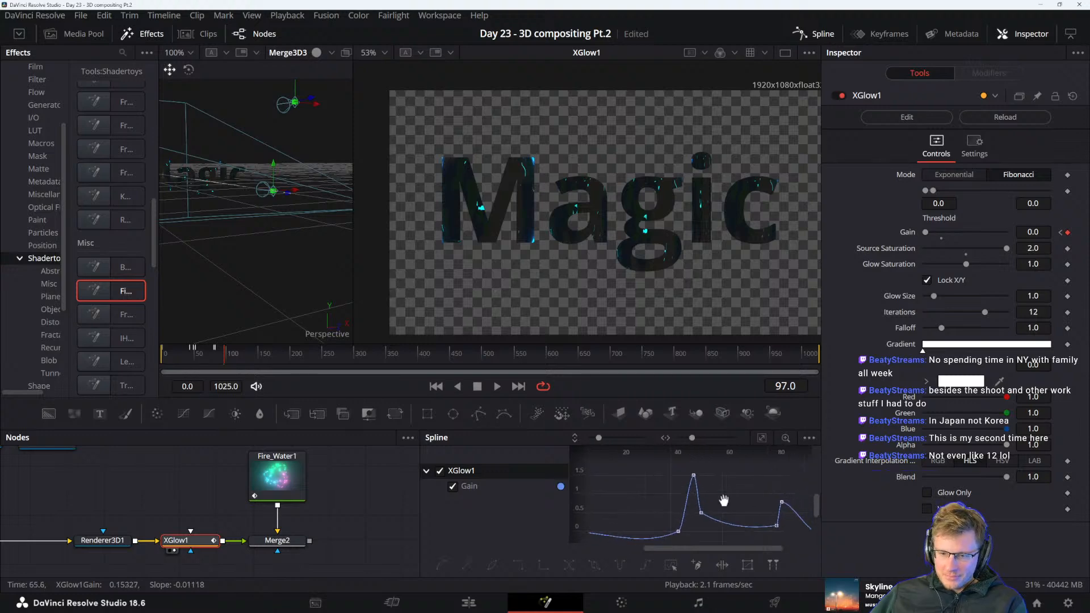
left_click_drag(795, 449, 642, 450)
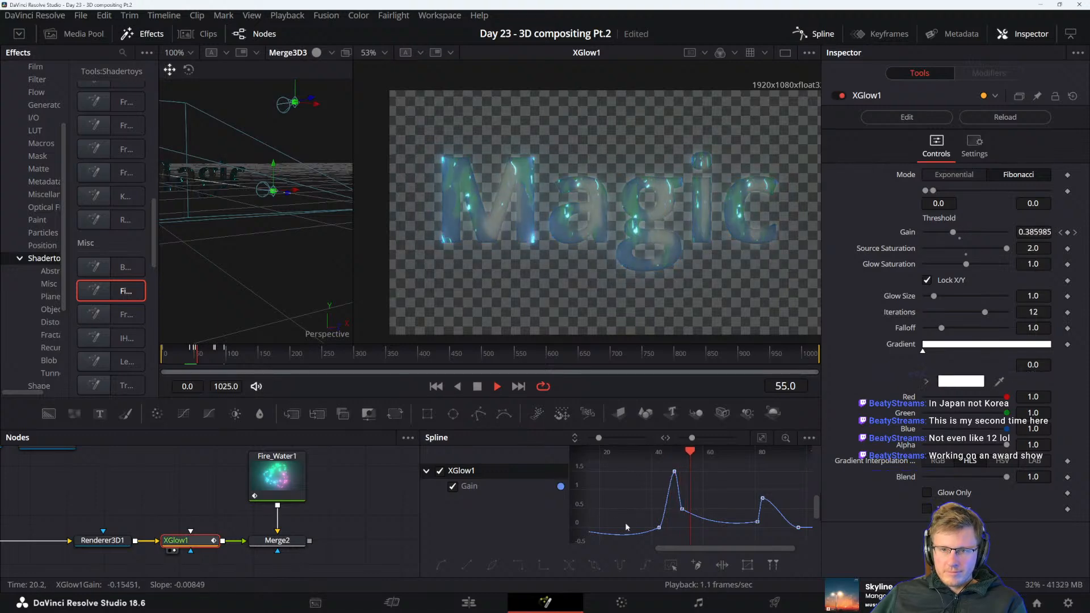
key("space")
left_click_drag(682, 514, 681, 501)
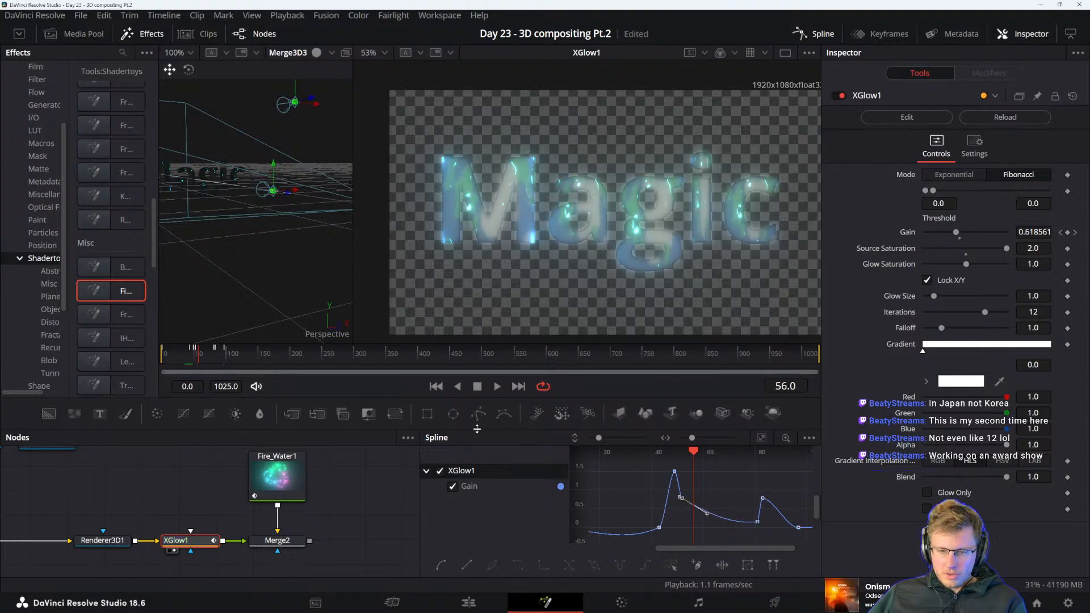
left_click(653, 485)
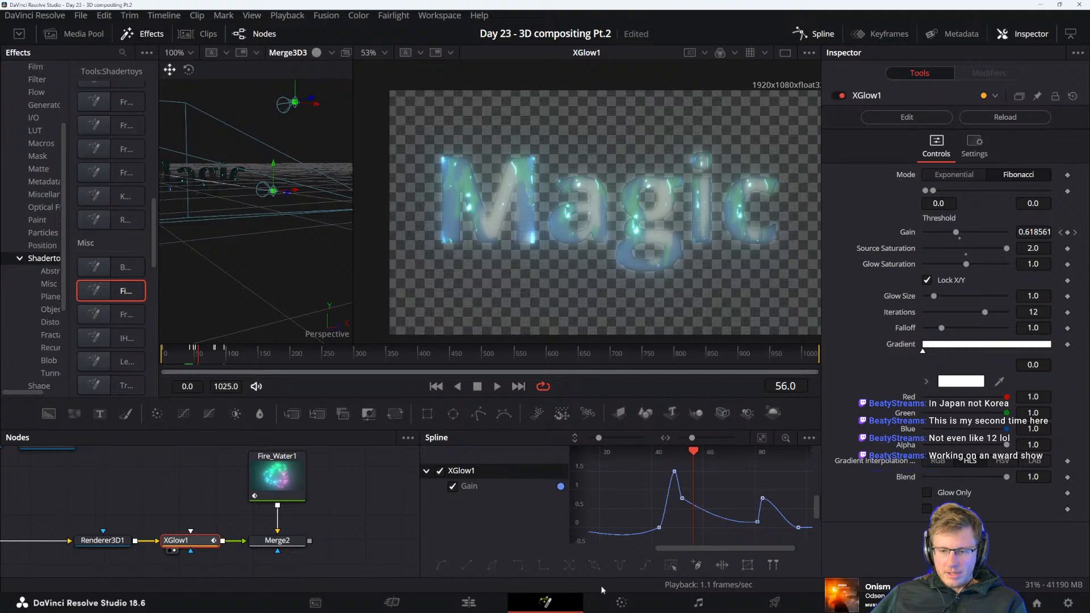
left_click_drag(626, 502, 638, 508)
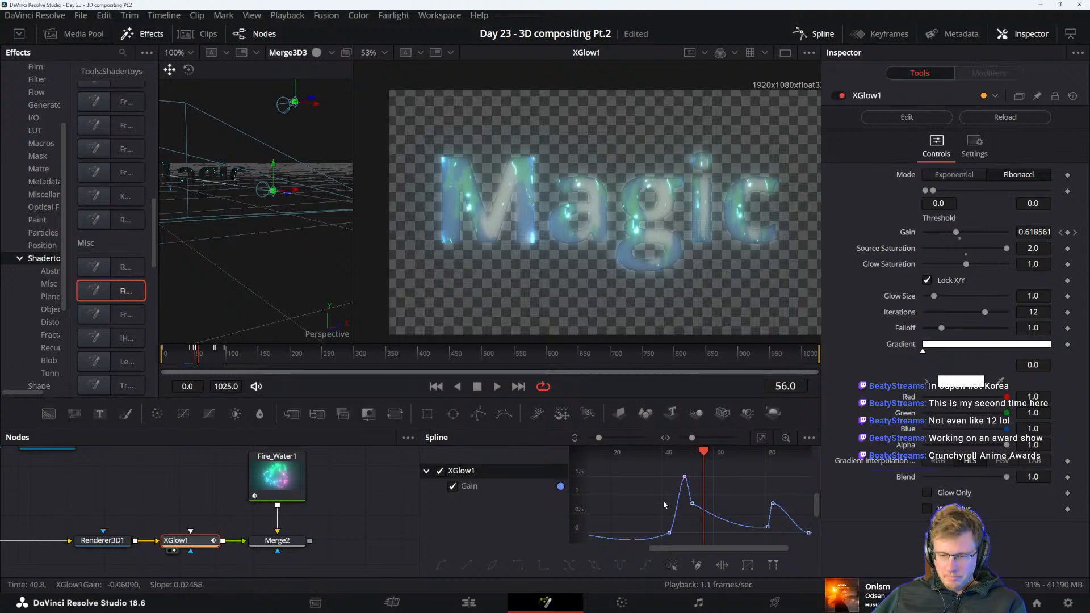
left_click_drag(663, 500, 735, 541)
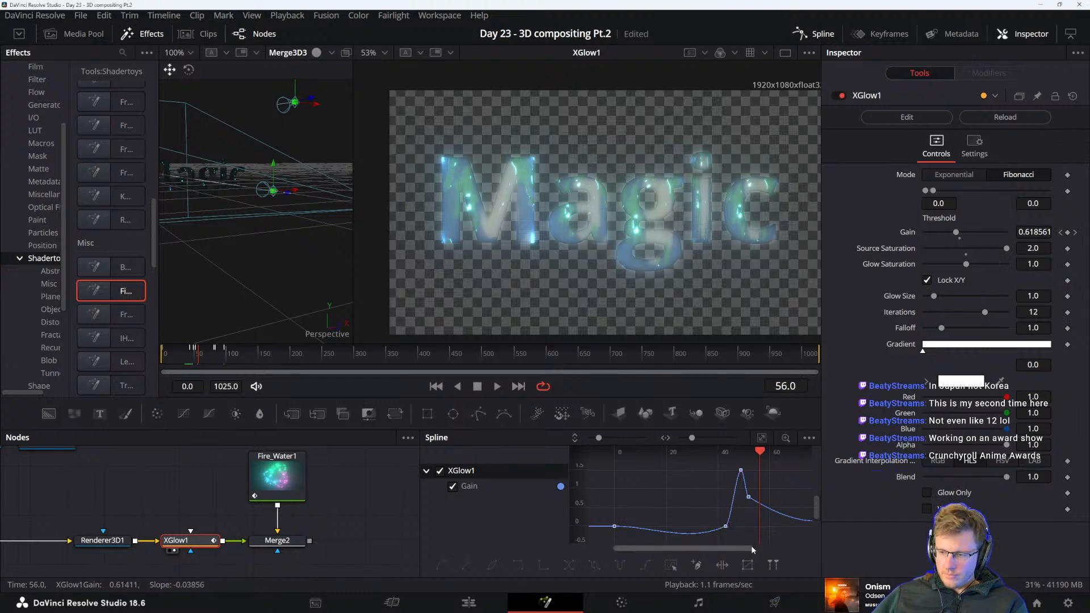
scroll(687, 491, "right", 5)
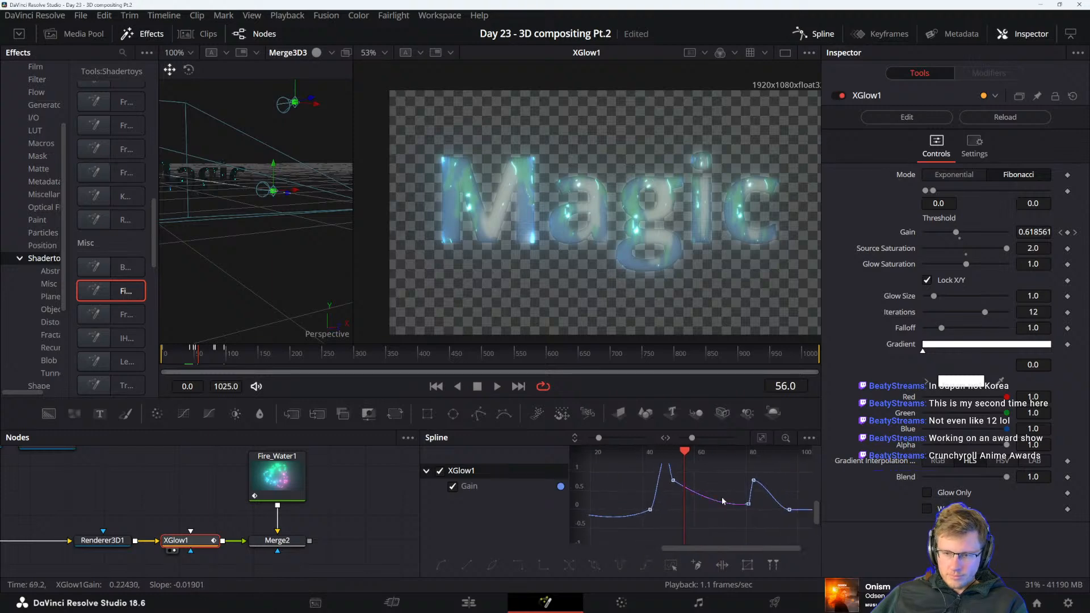
Play back the gain animation to frame 87 and raise the gain keyframe just before the second peak
scroll(717, 508, "right", 3)
key("space")
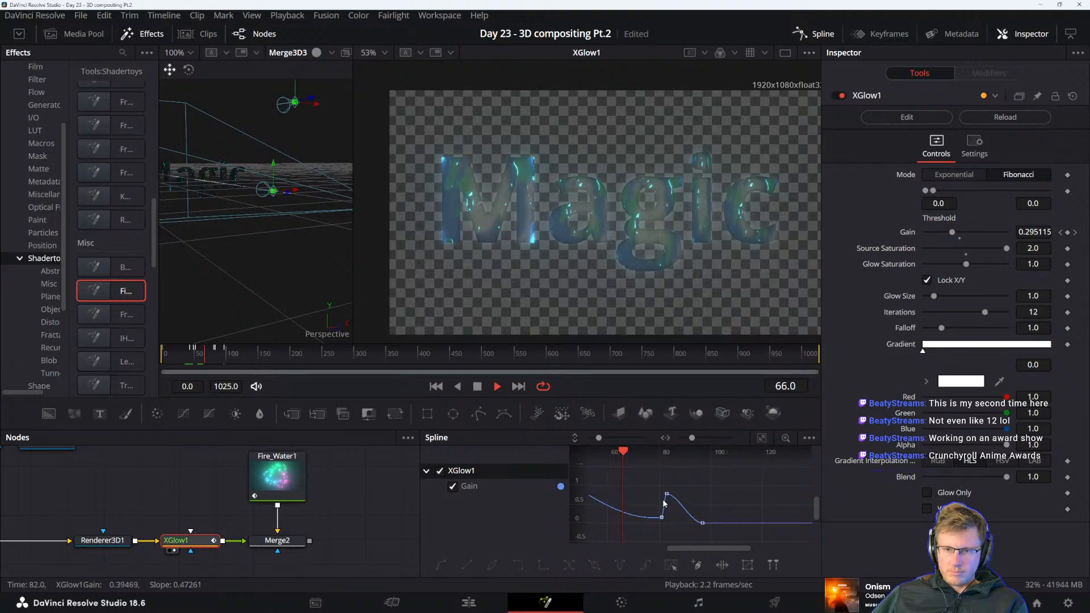
key("space")
left_click_drag(636, 506, 677, 511)
key("space")
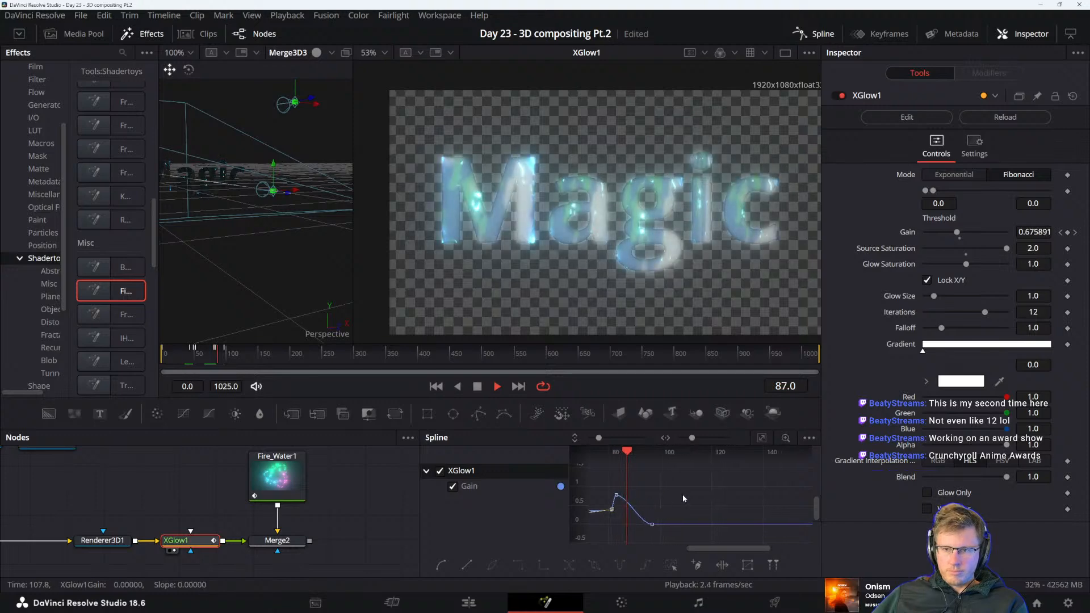
key("space")
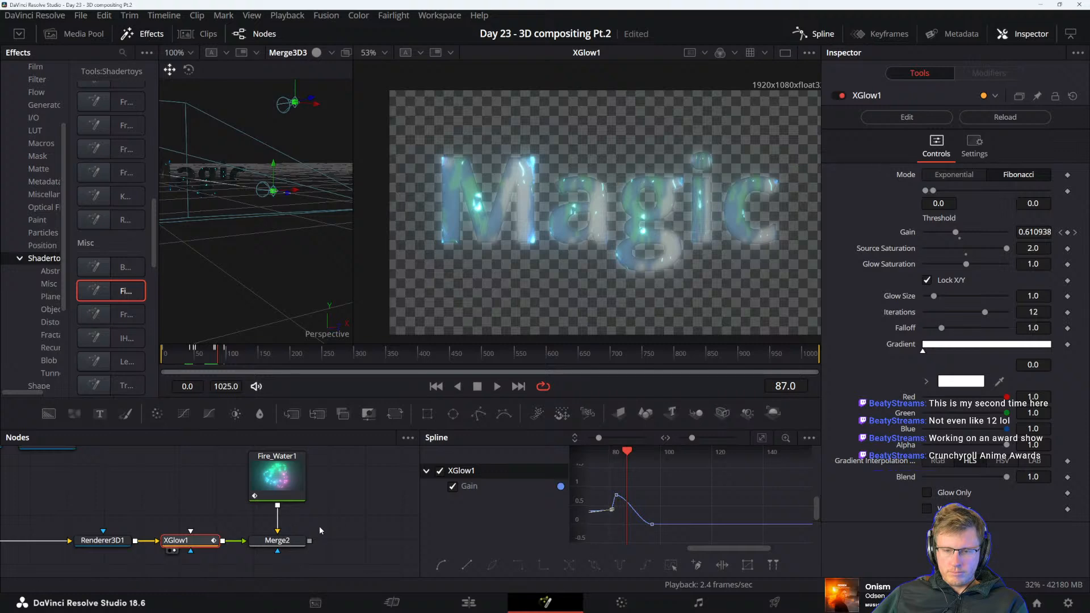
Display Merge2 in the 2D viewer and play back the composite up to frame 103
left_click(280, 540)
key("2")
key("space")
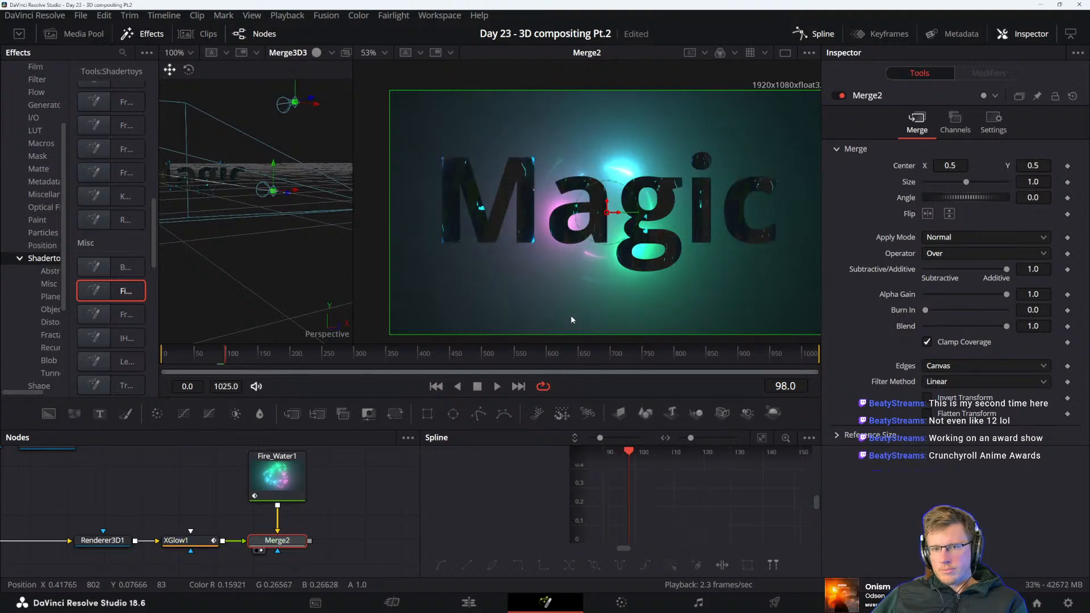
key("space")
key("space")
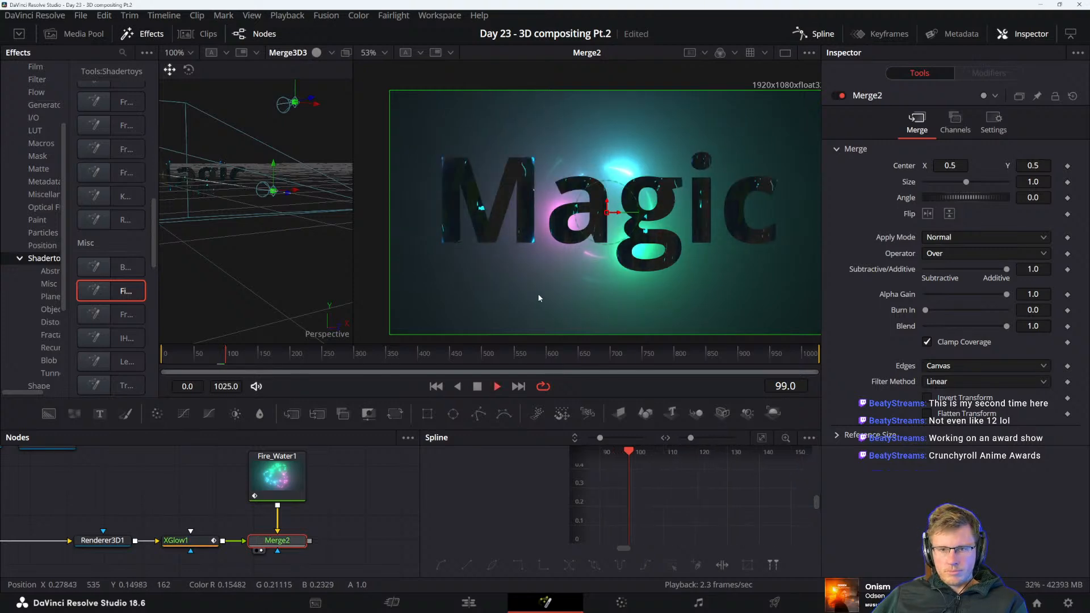
left_click_drag(662, 519, 744, 516)
key("space")
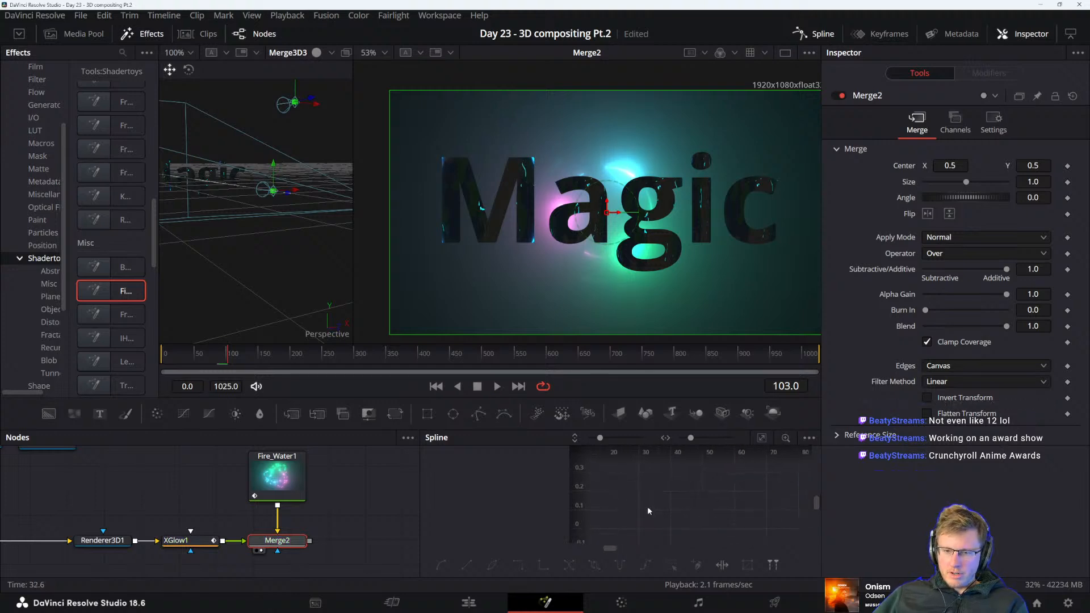
Enlarge the node graph and spline editor area vertically, and save the project
mouse_move(649, 511)
left_mouse_down()
mouse_move(735, 497)
mouse_move(744, 559)
left_mouse_up()
left_click_drag(724, 469, 747, 561)
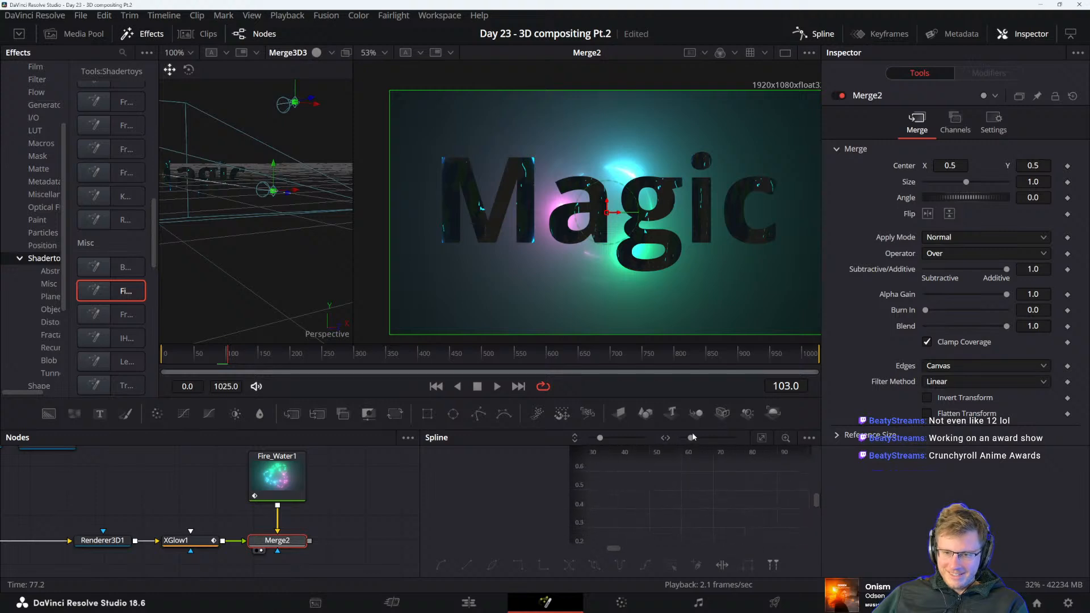
left_click_drag(693, 432, 691, 284)
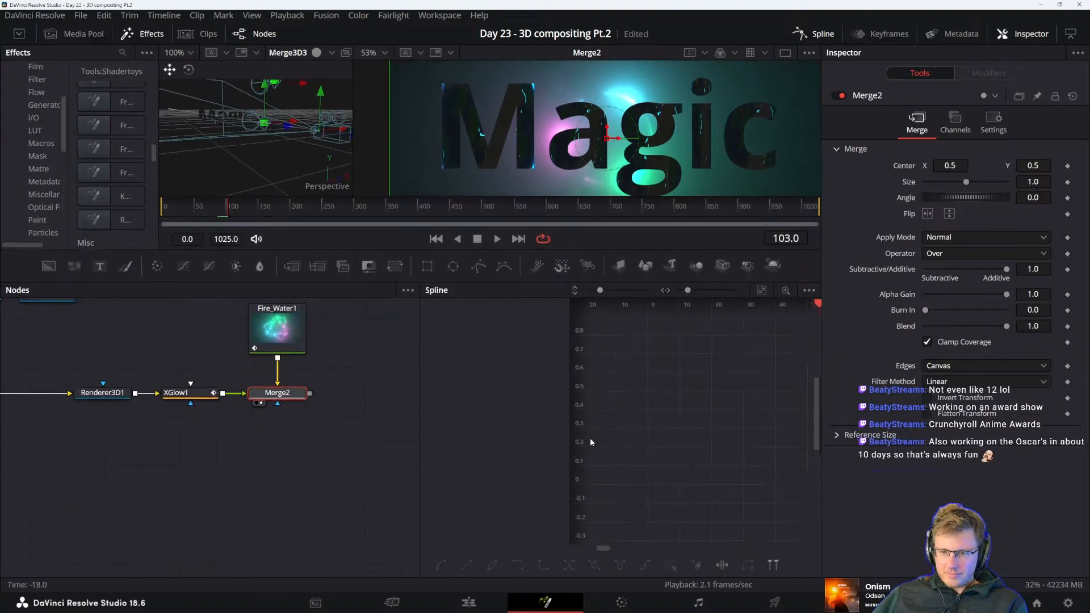
left_click_drag(590, 440, 728, 501)
left_click_drag(619, 455, 607, 301)
left_click_drag(731, 433, 640, 383)
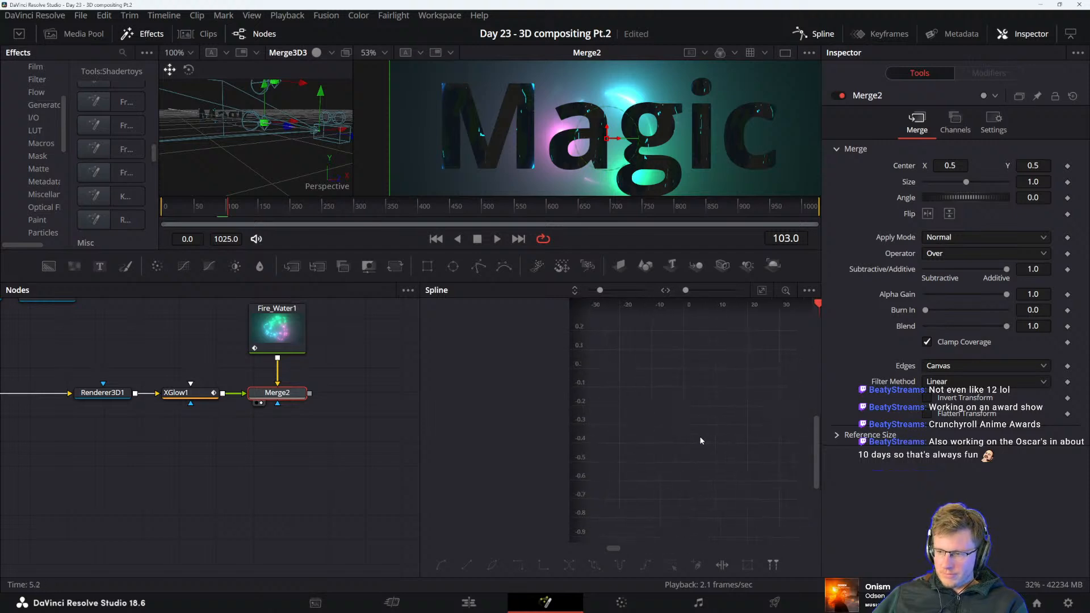
key("ctrl+s")
left_click_drag(726, 433, 670, 507)
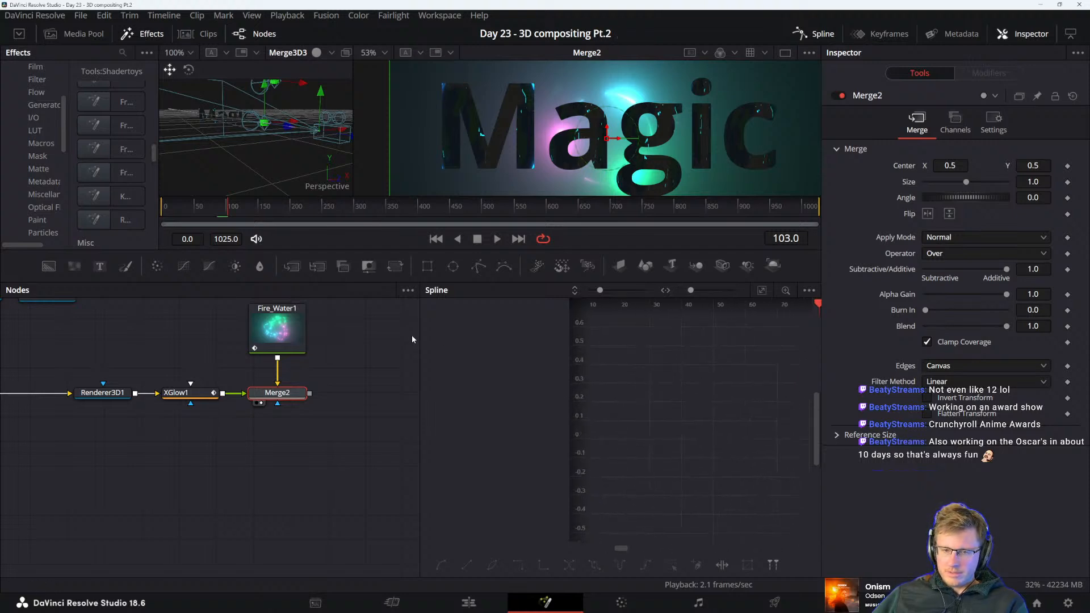
Check XGlow1's gain curve, and examine the Magic letter edges and the dot of the i in Merge2 up close at frame 83
left_click(176, 393)
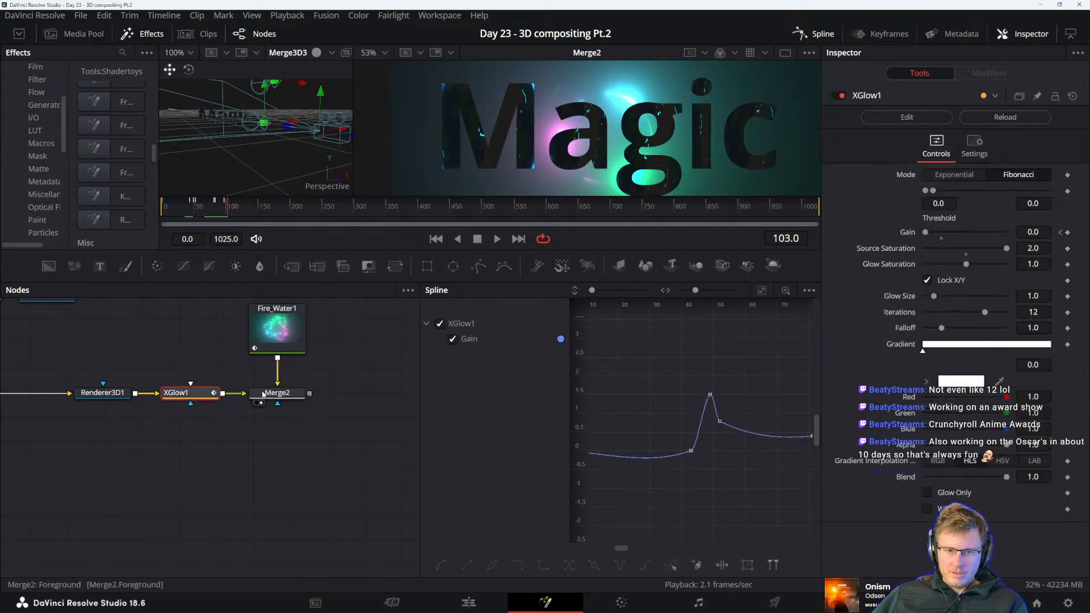
left_click_drag(636, 417, 655, 421)
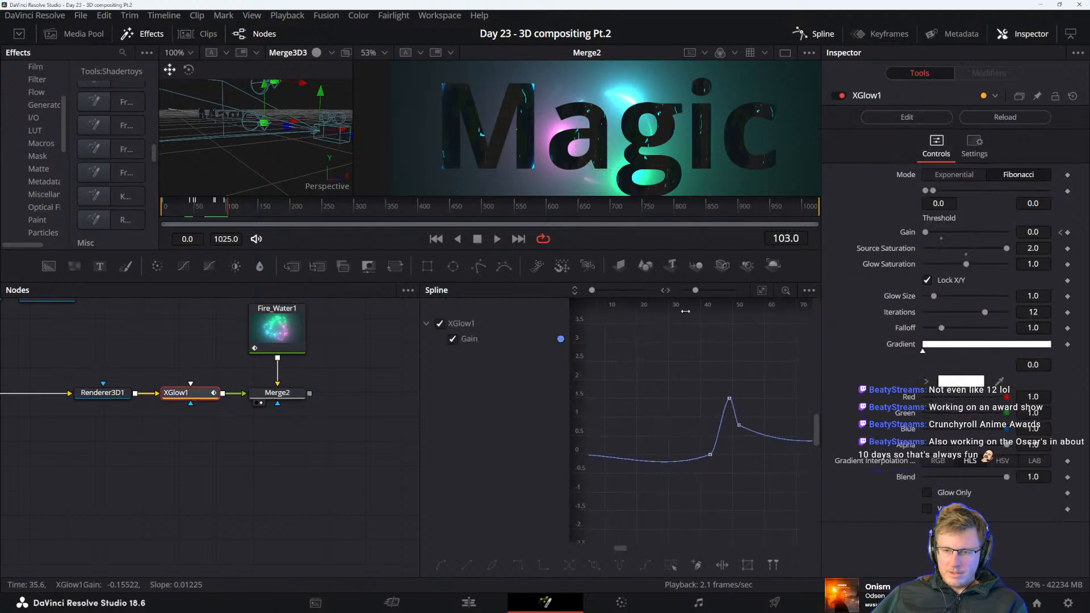
left_click(266, 393)
left_click_drag(703, 305, 636, 318)
scroll(716, 79, "up", 8)
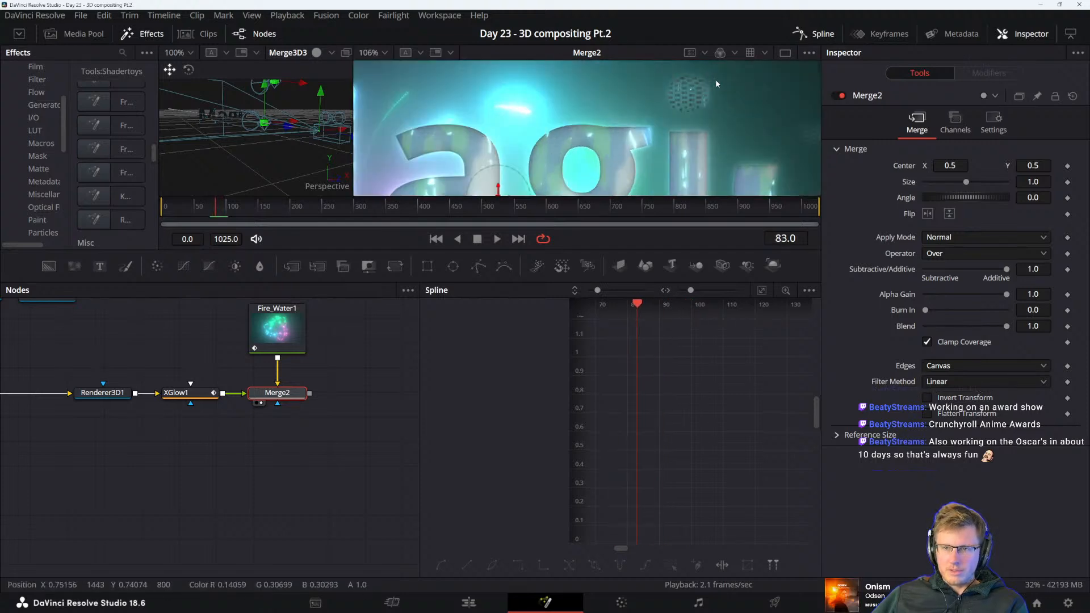
left_click_drag(732, 175, 589, 121)
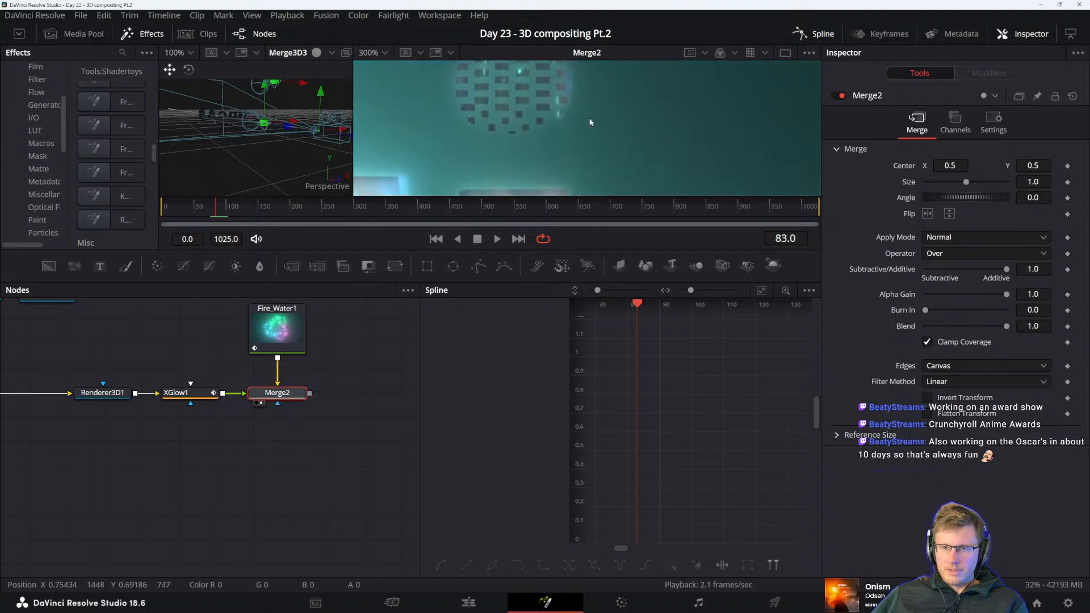
left_click_drag(778, 168, 628, 71)
left_click_drag(636, 128, 504, 136)
scroll(606, 131, "down", 5)
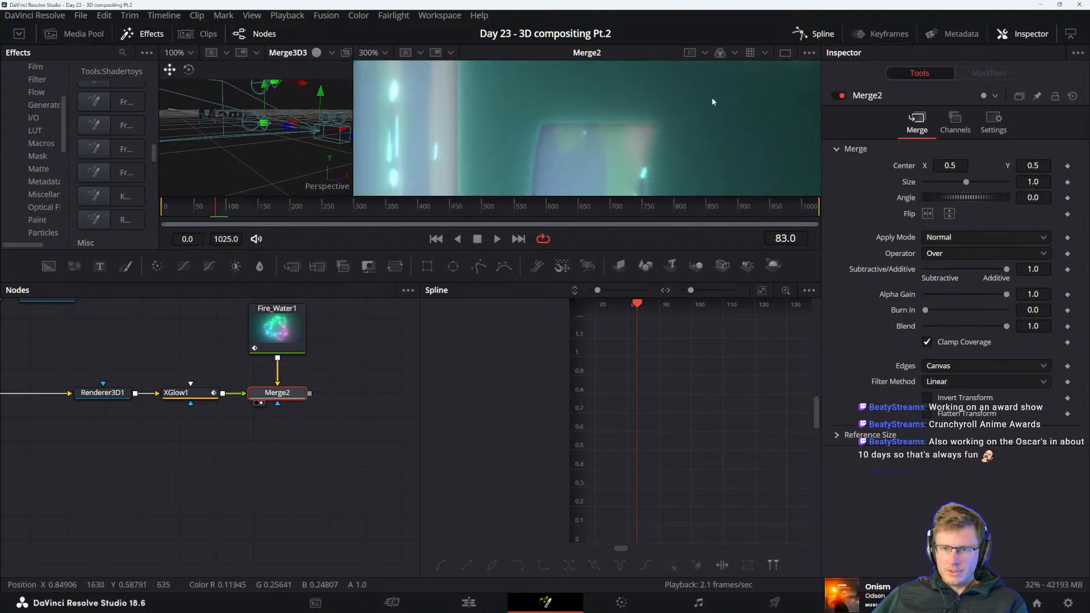
scroll(688, 134, "down", 3)
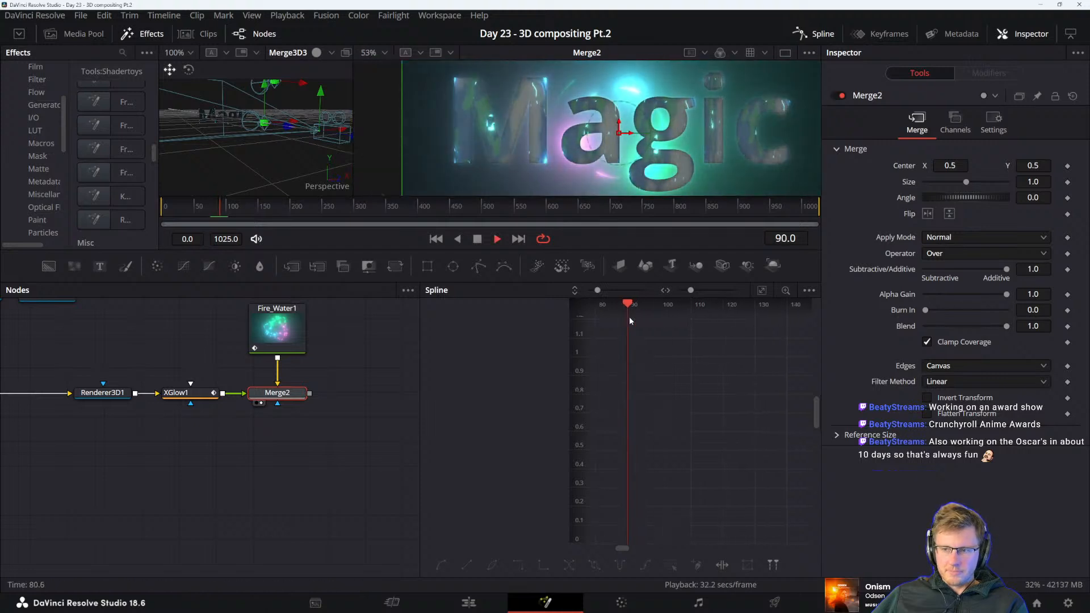
Go to frame 95 and view the whole Merge2 composite to check the letter shapes
left_click_drag(605, 310, 601, 309)
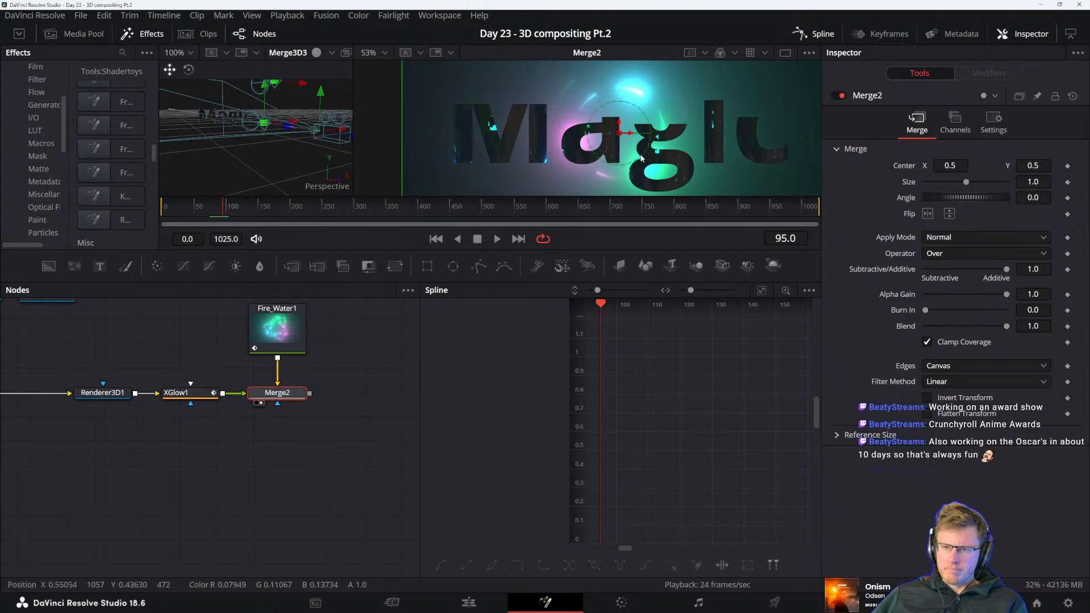
scroll(643, 165, "down", 3)
scroll(643, 165, "up", 2)
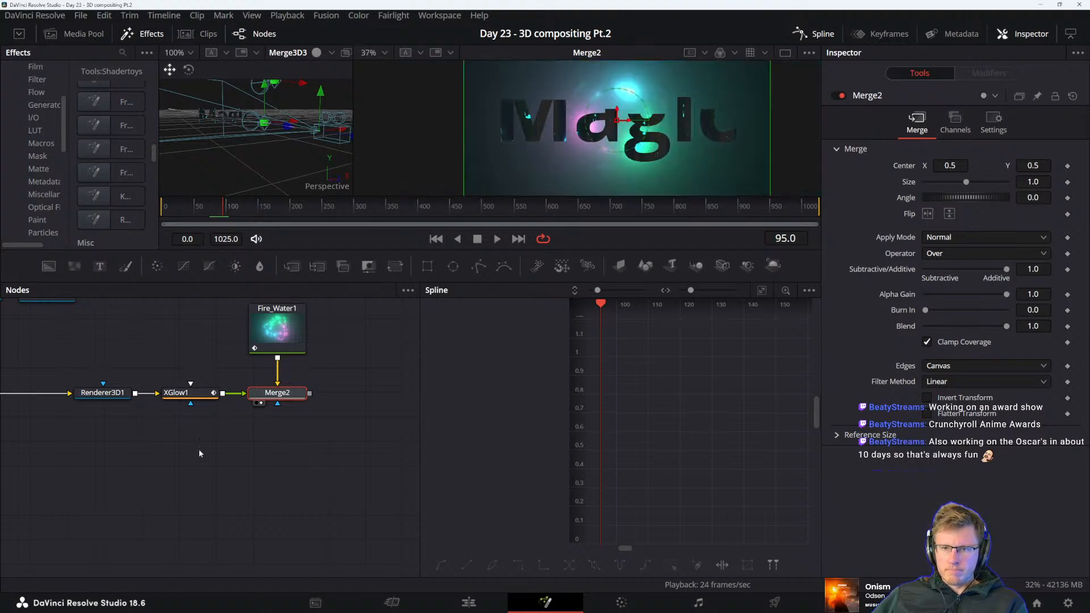
Compare Renderer3D1's output with XGlow1's in the 2D viewer, and set XGlow1's Source Saturation to 1.685
left_click(184, 393)
left_click_drag(176, 427, 345, 467)
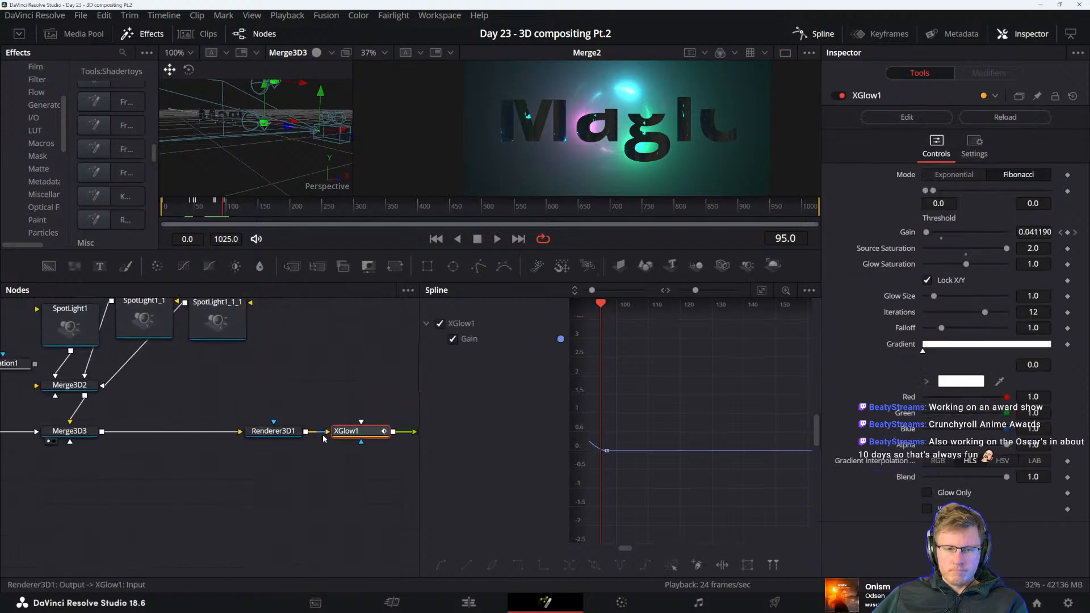
left_click(278, 433)
key("2")
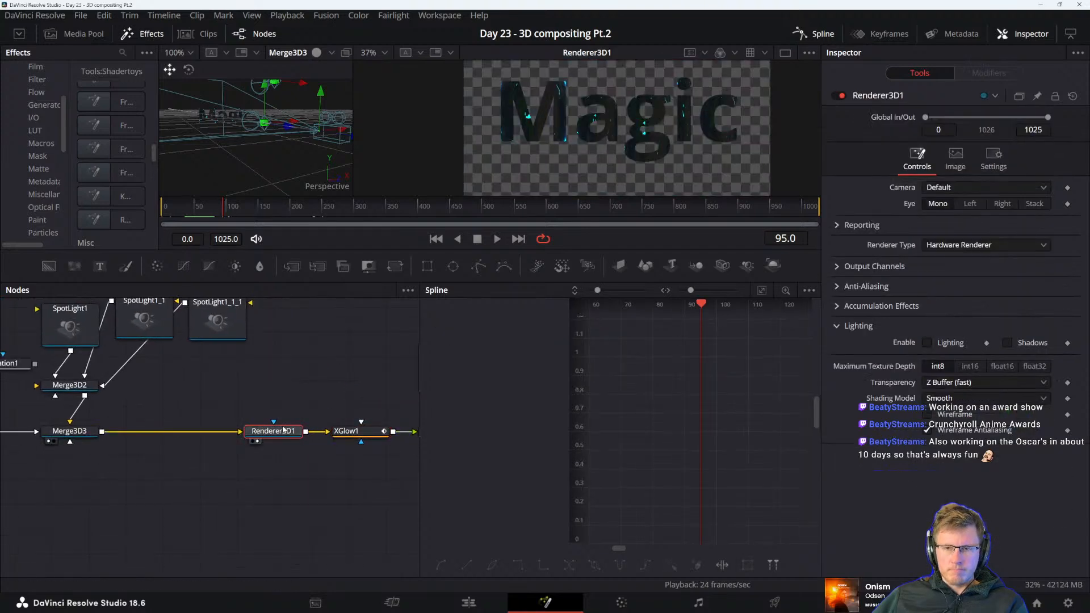
left_click(352, 432)
key("2")
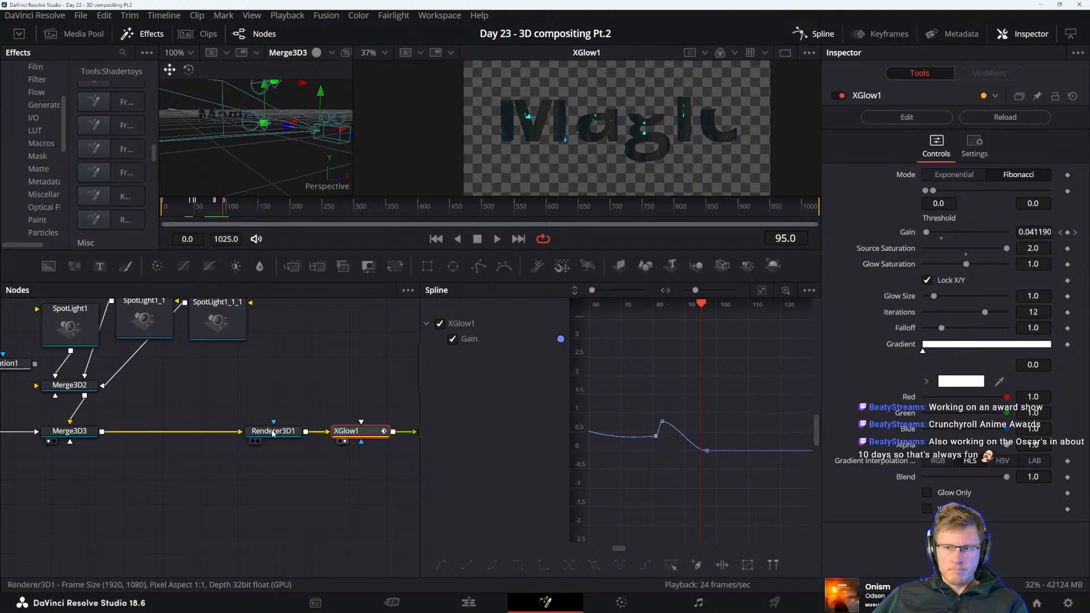
mouse_move(274, 434)
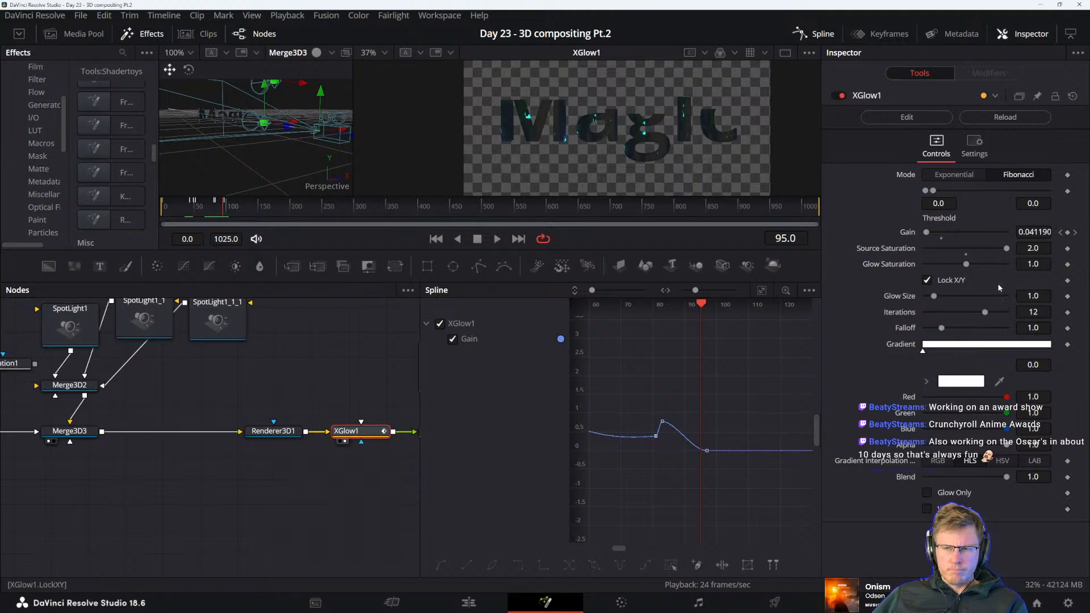
left_click_drag(1007, 248, 995, 250)
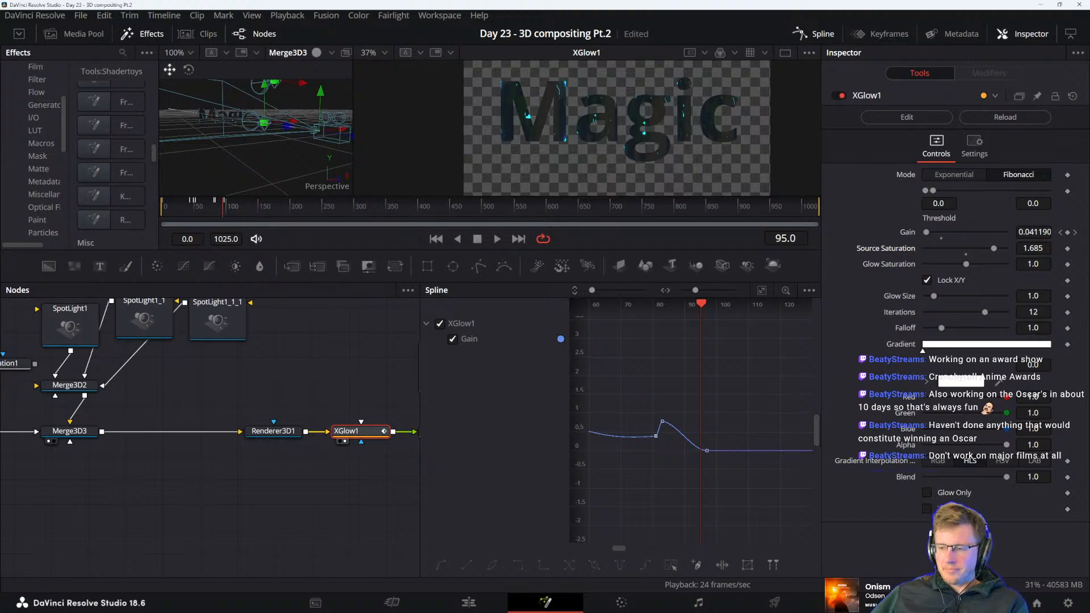
Switch to the Chrome browser and bring the search results for major award shows into view
key("super")
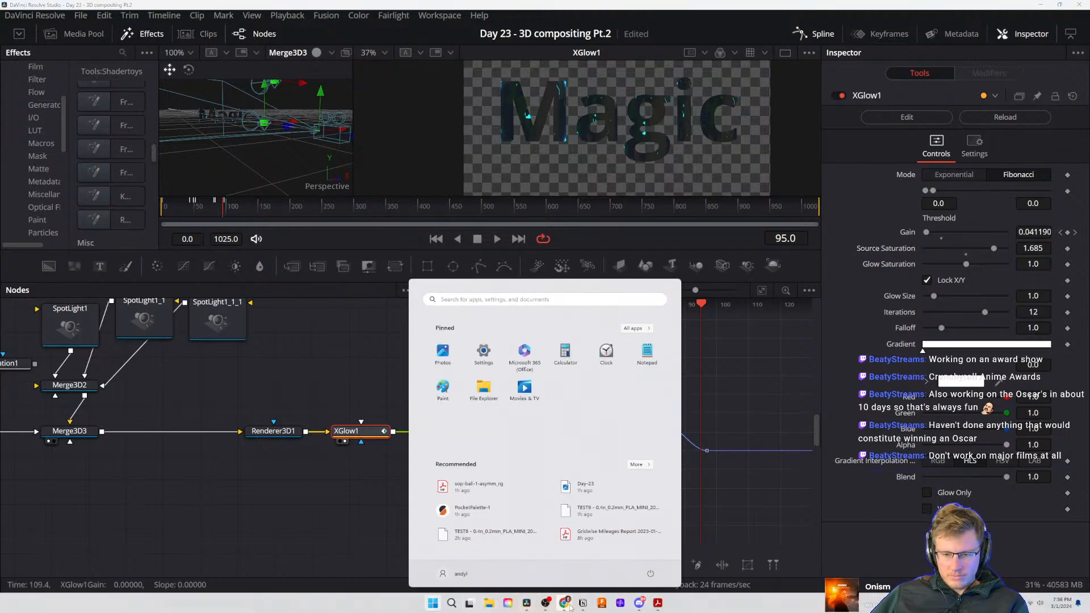
mouse_move(571, 598)
left_click(576, 566)
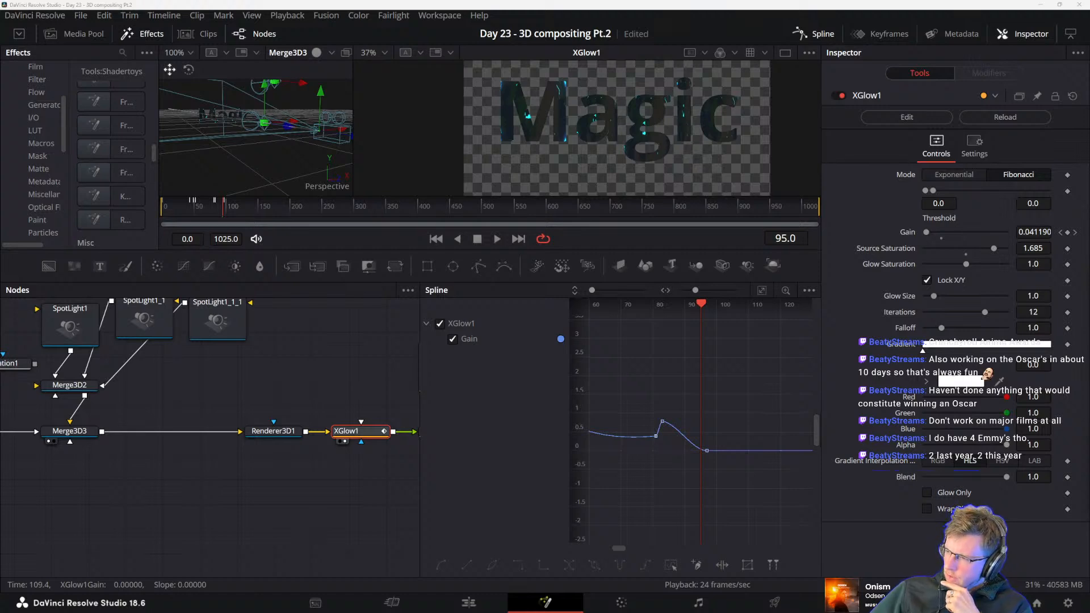
key("ctrl+s")
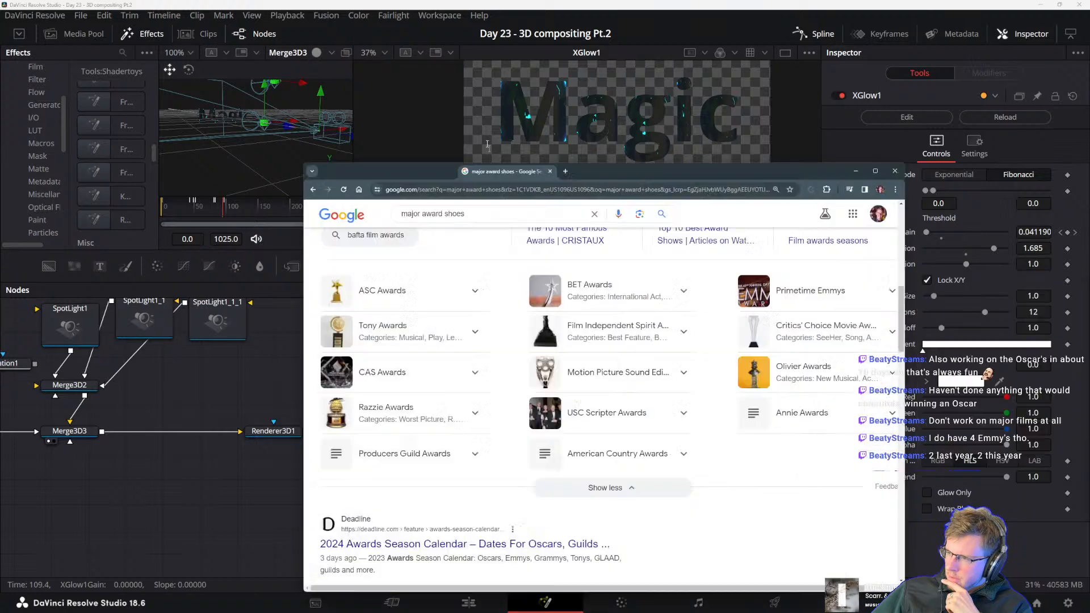
left_click_drag(507, 177, 479, 86)
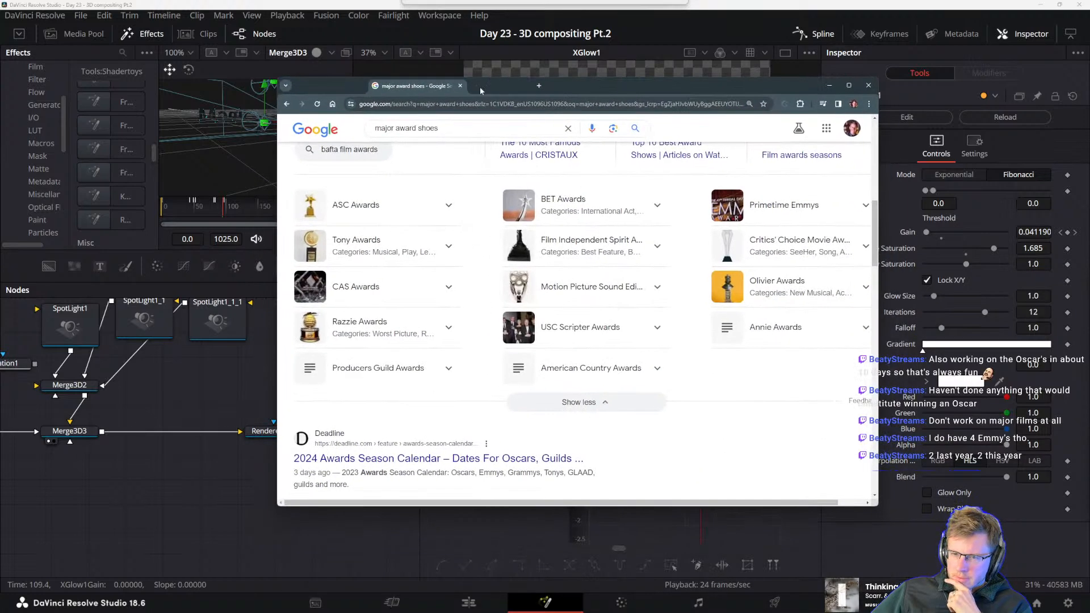
Expand the Producers Guild Awards entry in the list of award shows
left_click_drag(438, 129, 387, 128)
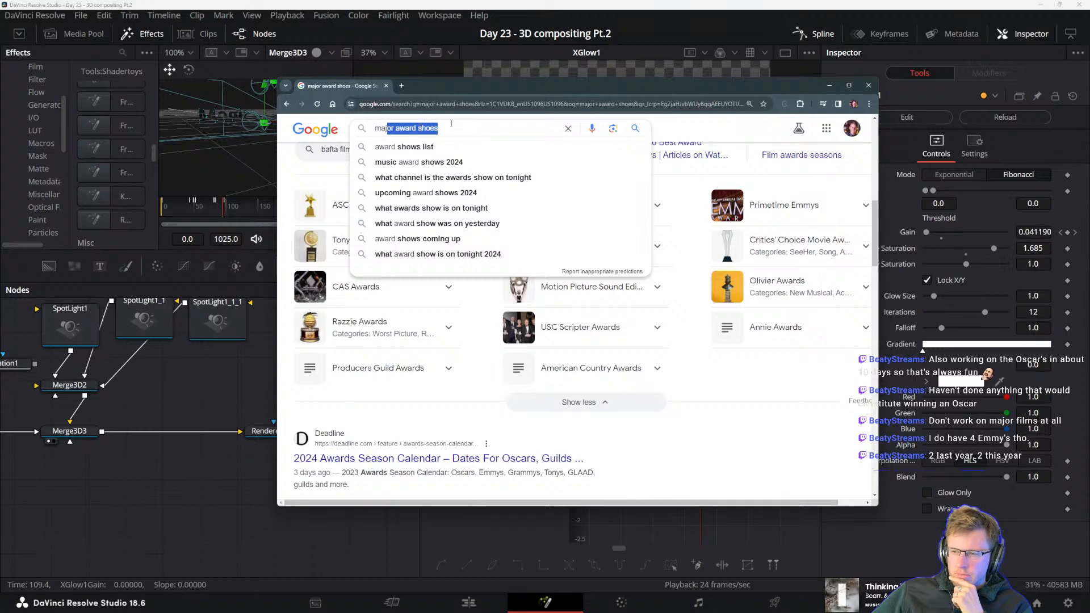
left_click(451, 124)
left_click(405, 404)
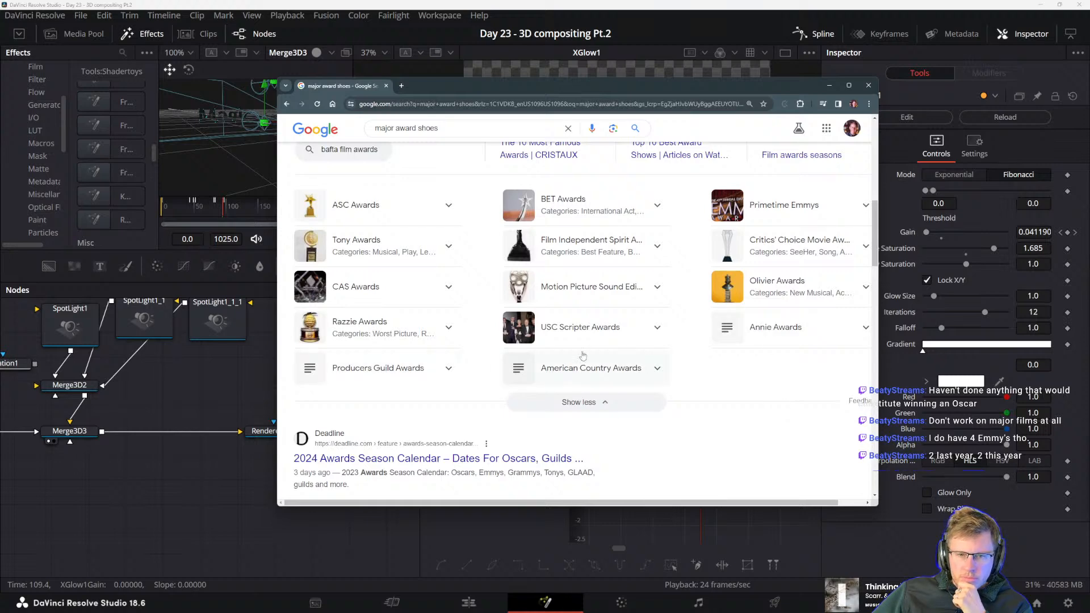
left_click(419, 372)
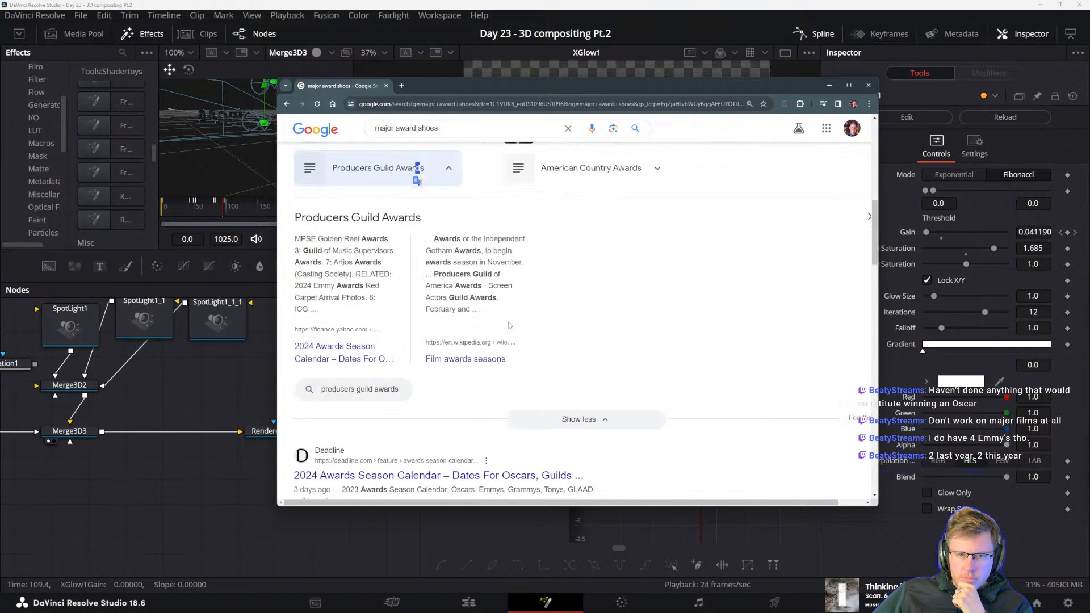
Look through the list of award shows from its beginning and read the People's Choice Awards entry
scroll(528, 312, "up", 3)
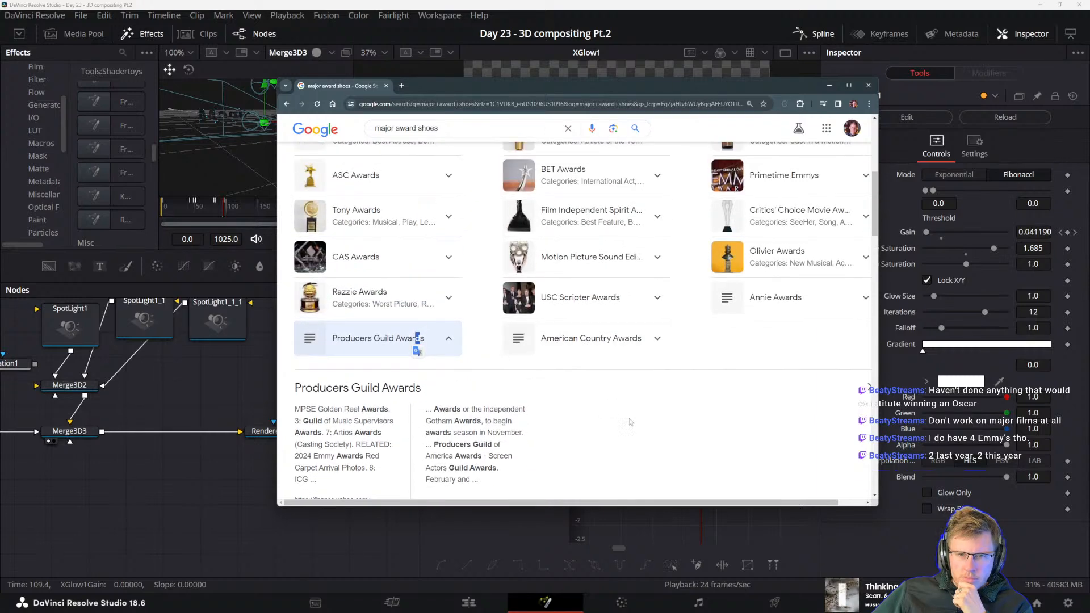
scroll(630, 421, "up", 2)
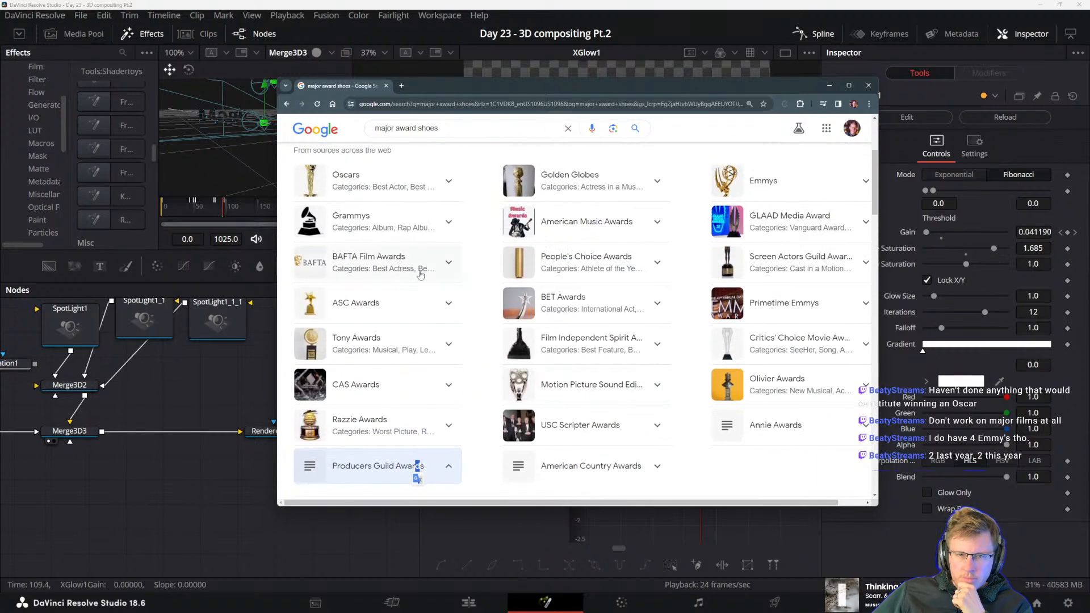
scroll(584, 261, "up", 2)
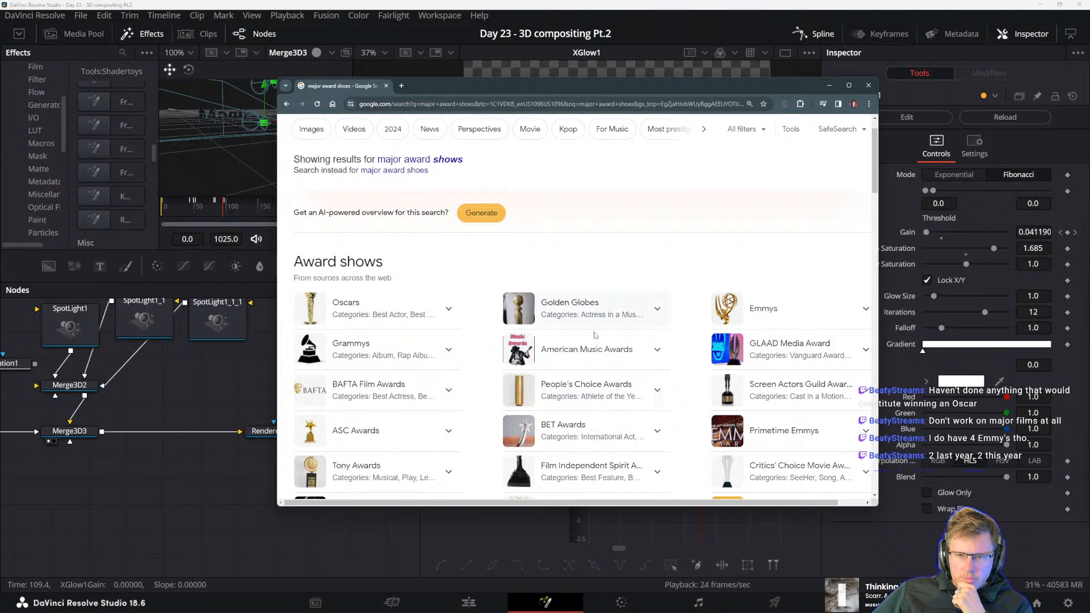
left_click(594, 386)
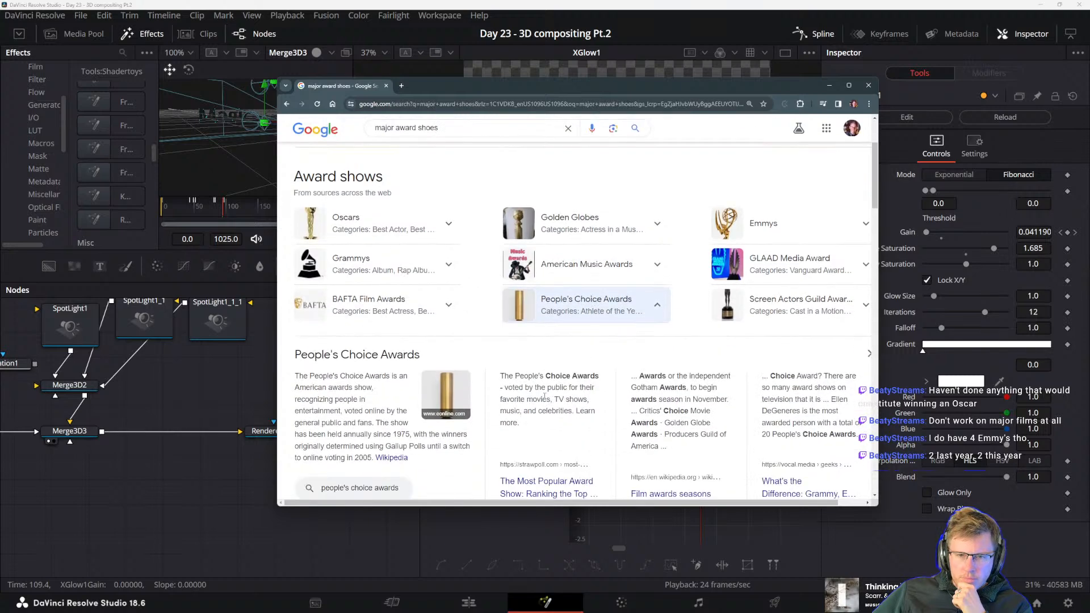
scroll(624, 394, "down", 2)
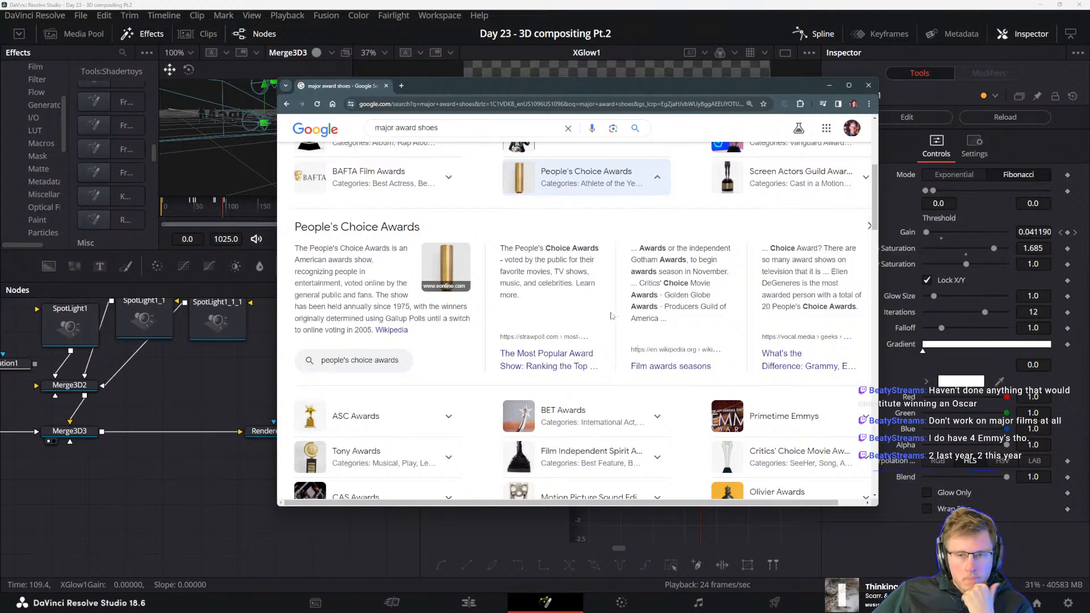
Collapse the People's Choice Awards entry, then expand the GLAAD Media Award entry, read its description and collapse it again
scroll(613, 338, "up", 3)
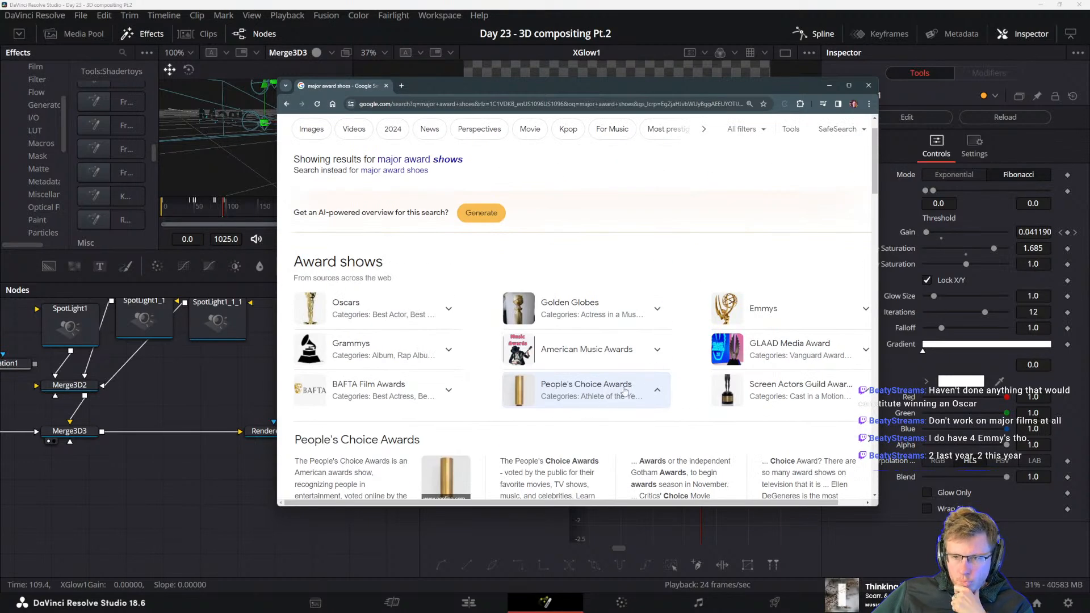
left_click(622, 393)
left_click(786, 363)
scroll(603, 356, "down", 2)
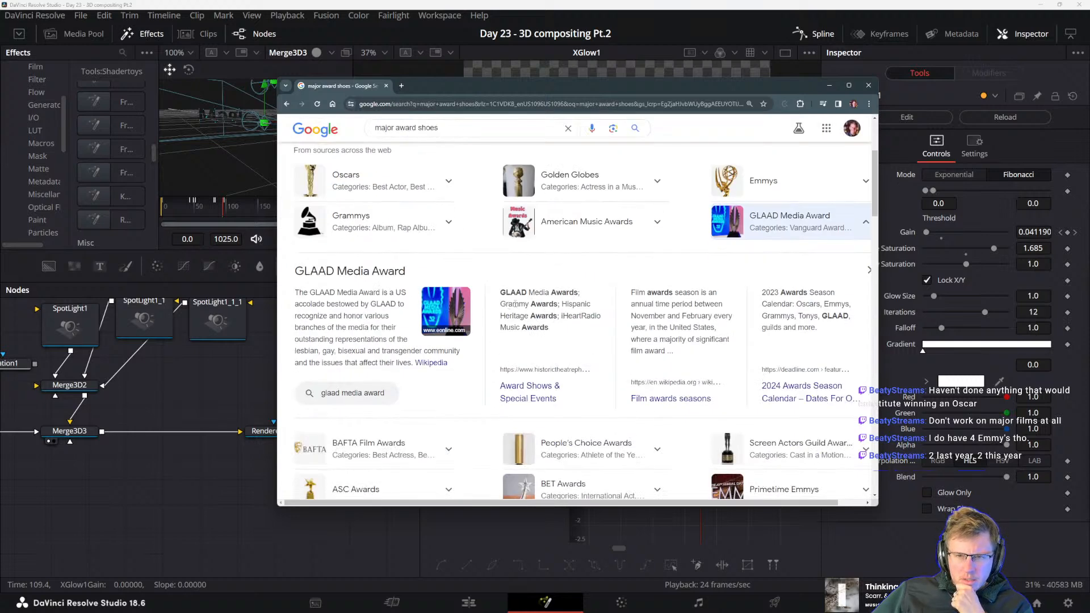
left_click_drag(514, 303, 577, 317)
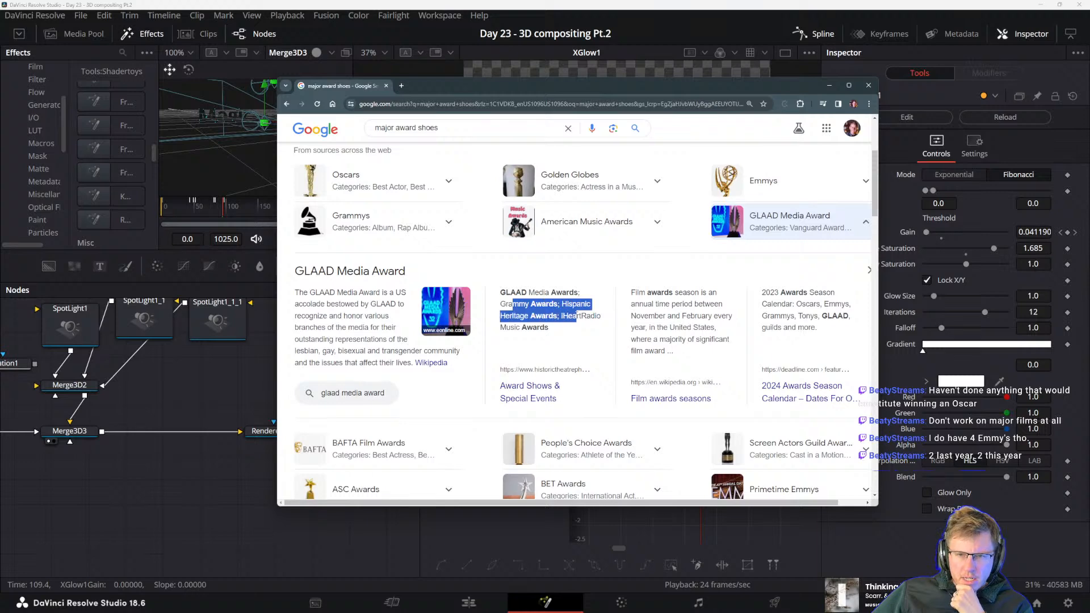
left_click(545, 336)
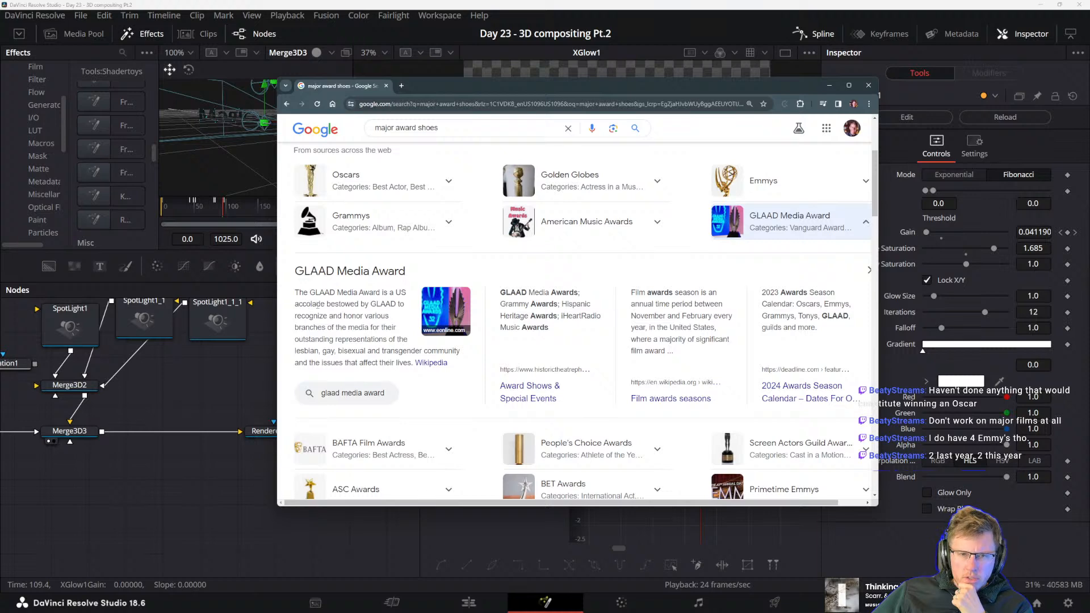
left_click_drag(317, 304, 398, 317)
left_click(358, 315)
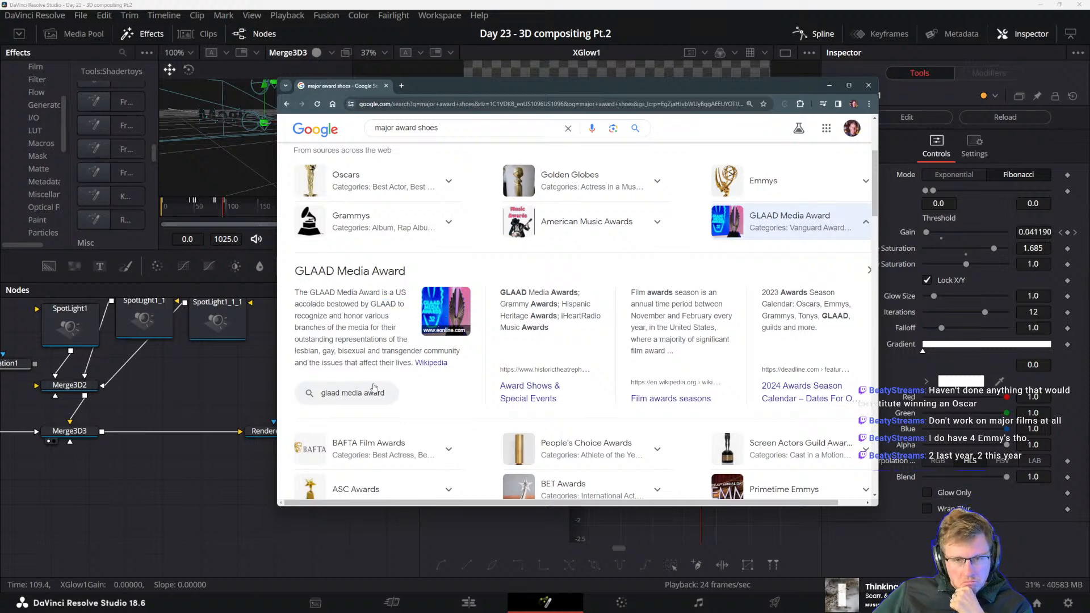
scroll(624, 369, "up", 3)
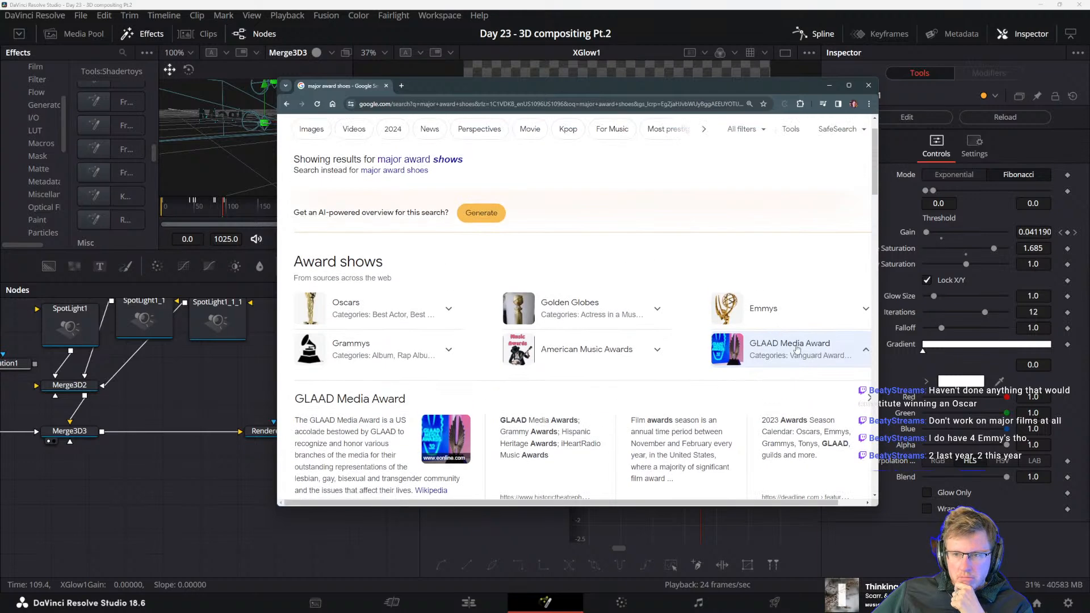
left_click(797, 348)
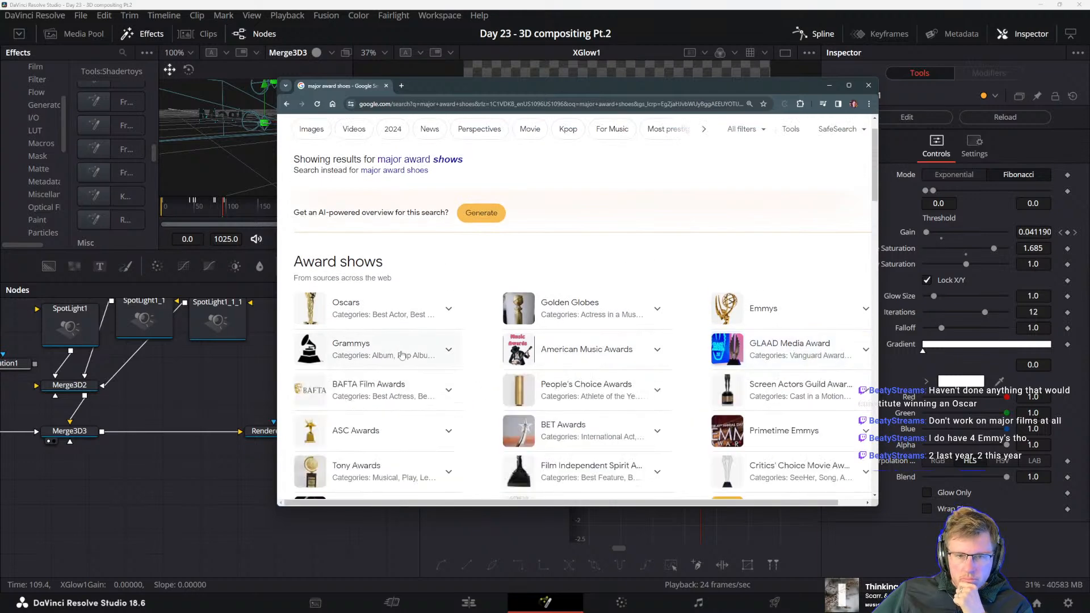
Look through the remaining award shows and web results, and read the summary of IMDb's 10 Most Popular Award Shows
scroll(400, 355, "down", 4)
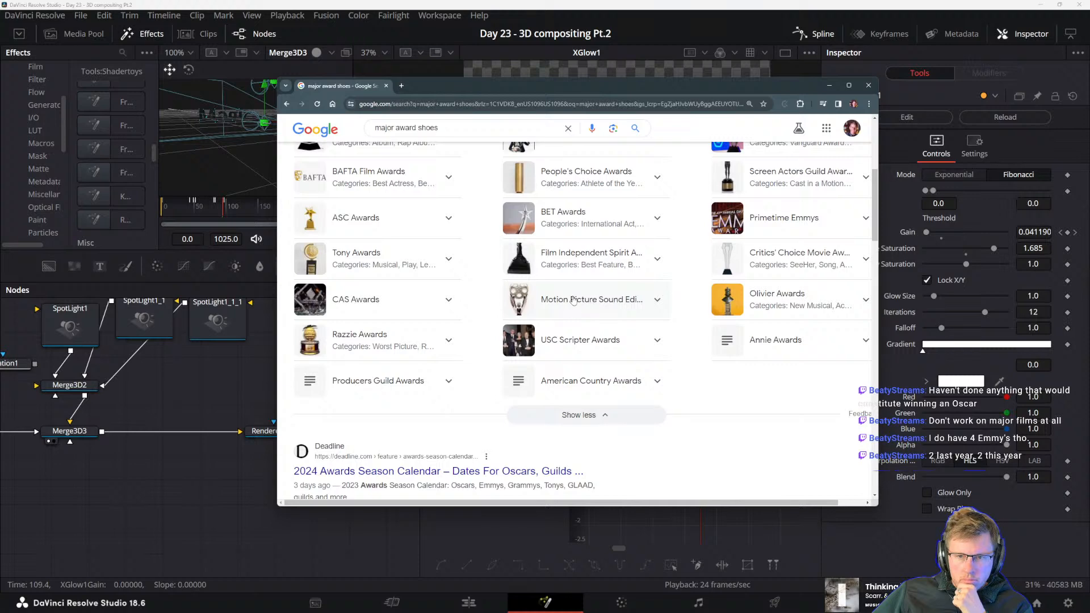
scroll(573, 301, "down", 2)
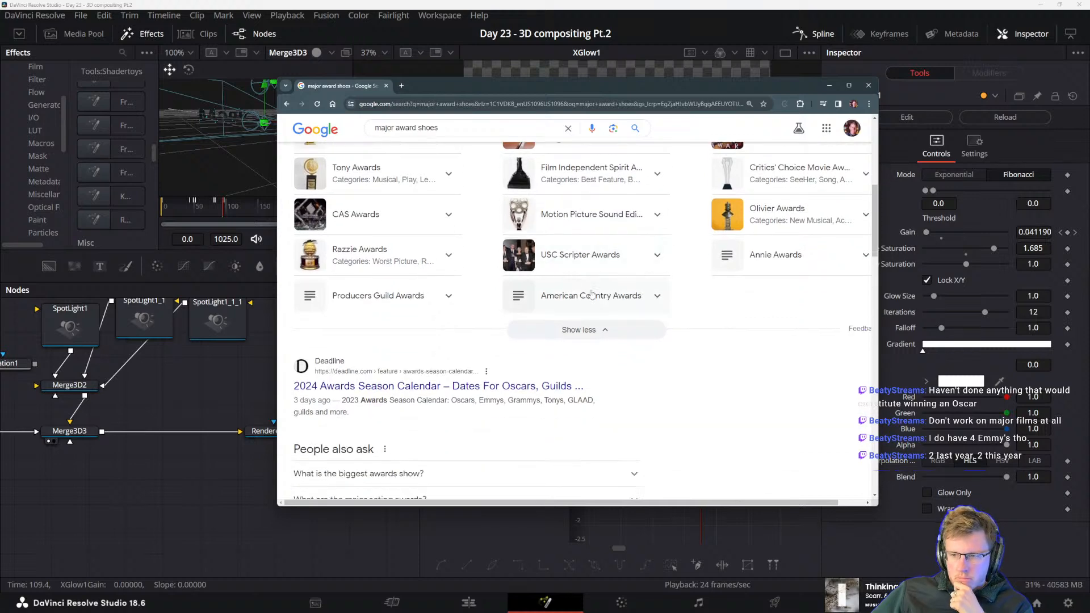
scroll(591, 294, "down", 4)
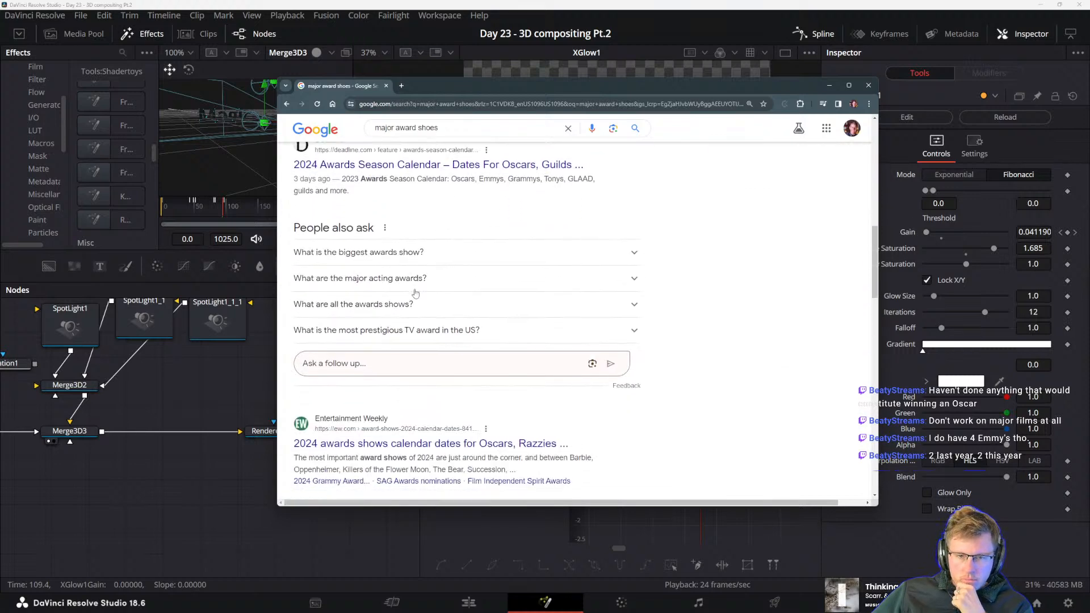
scroll(415, 294, "down", 5)
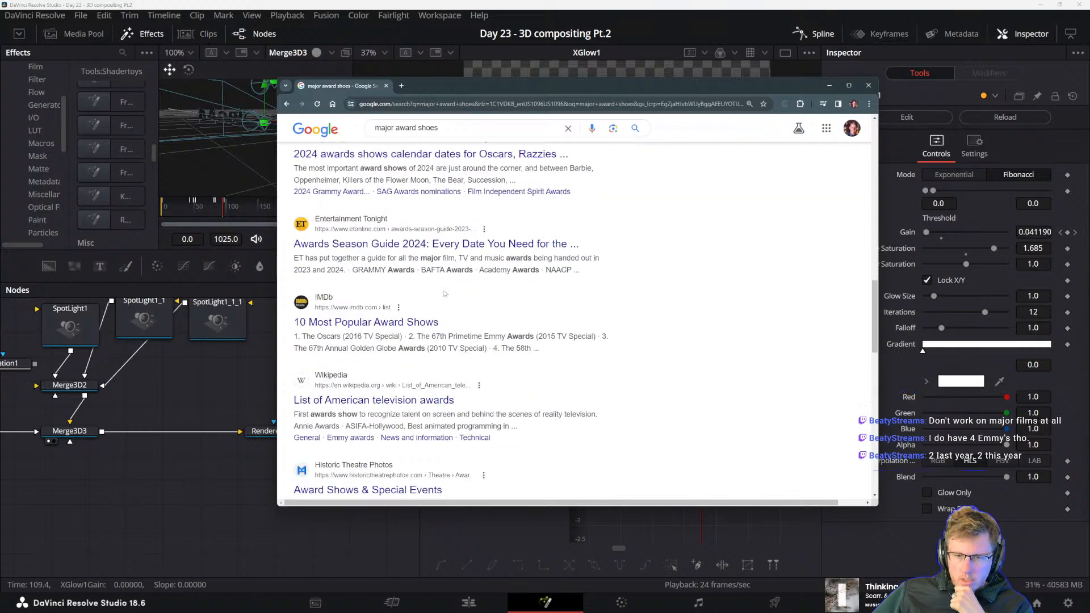
scroll(420, 326, "down", 4)
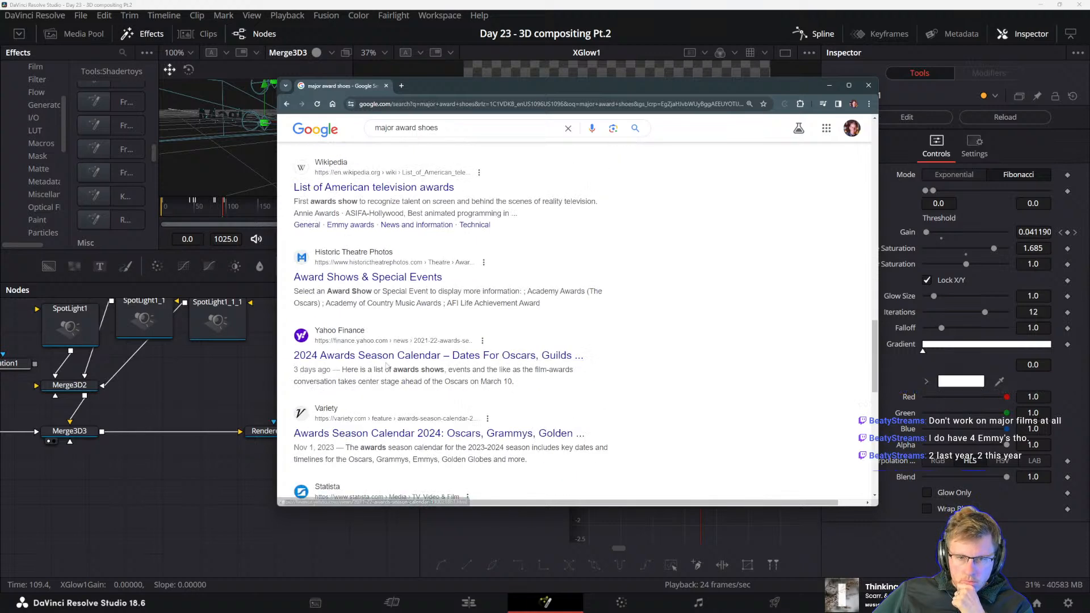
scroll(386, 366, "up", 3)
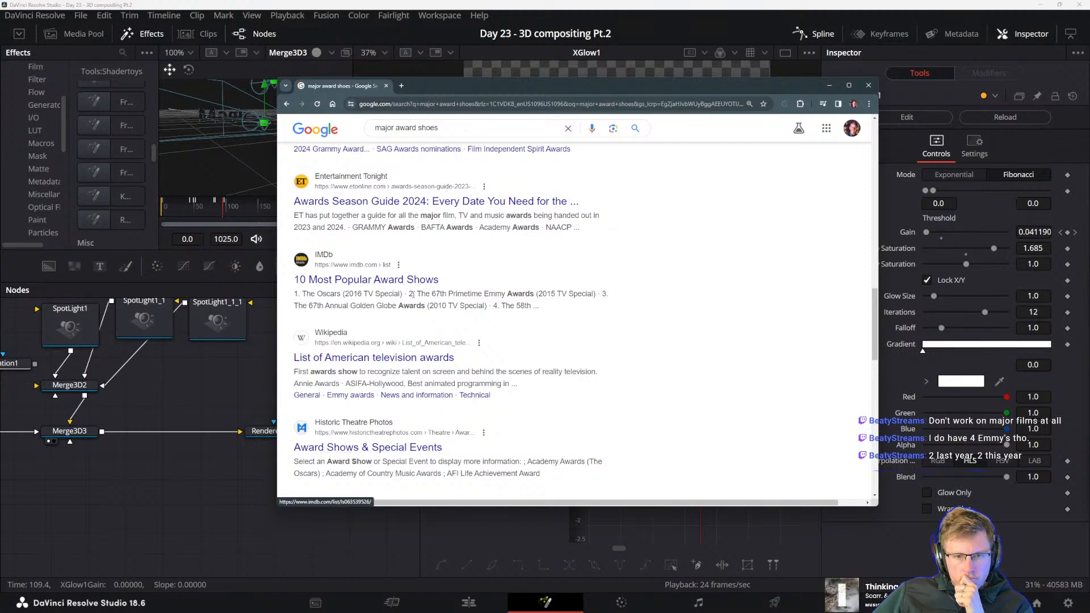
left_click_drag(415, 294, 556, 315)
left_click(358, 305)
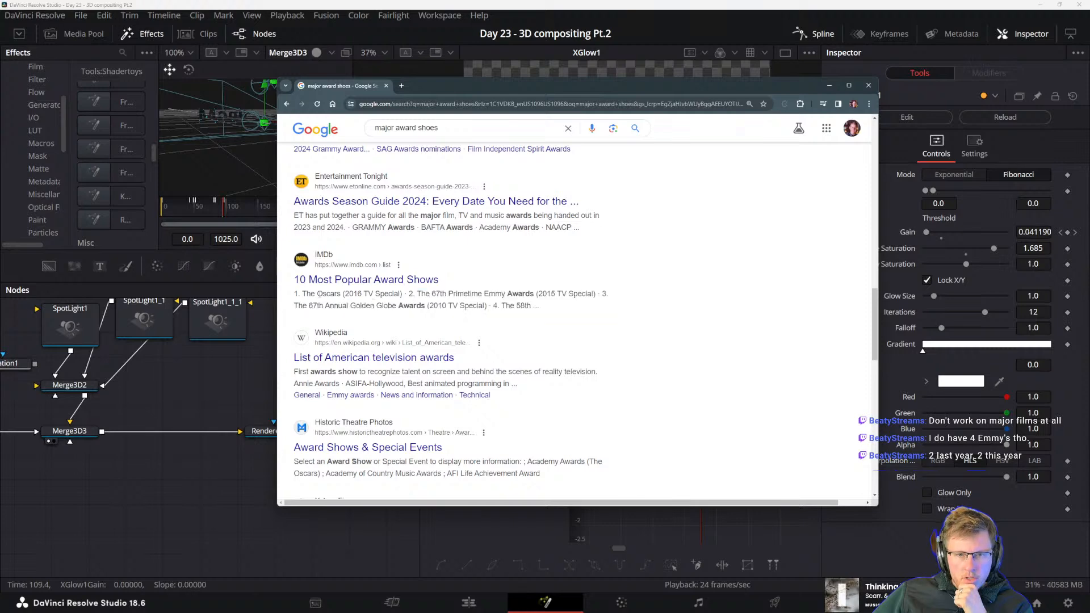
left_click_drag(318, 294, 401, 295)
left_click(410, 307)
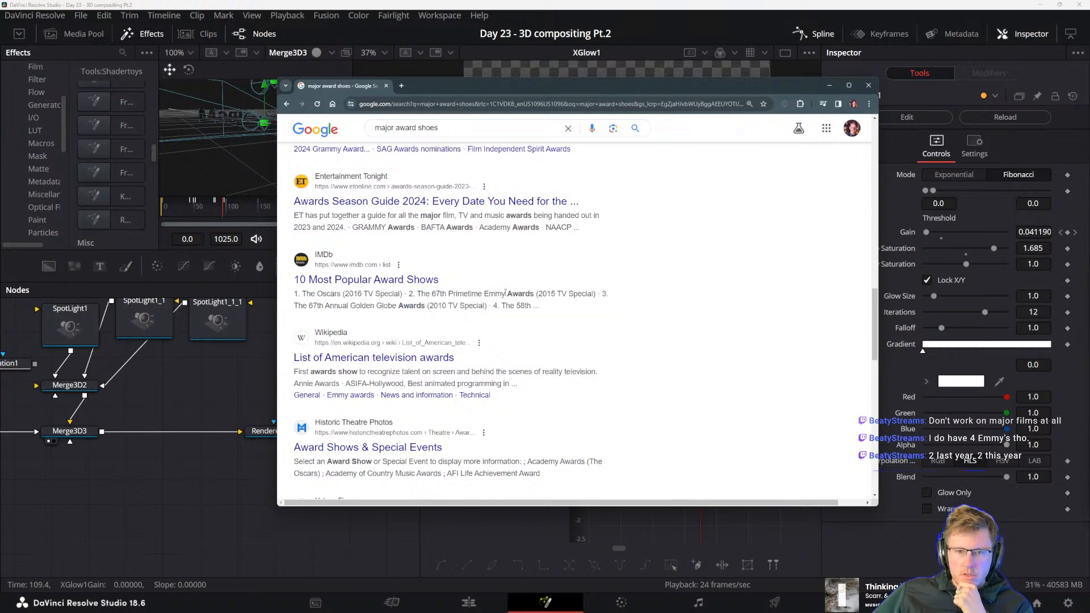
Return to the list of award shows and read the Oscars and Grammys entries, leaving the Grammys entry collapsed
scroll(391, 357, "up", 8)
scroll(390, 356, "up", 8)
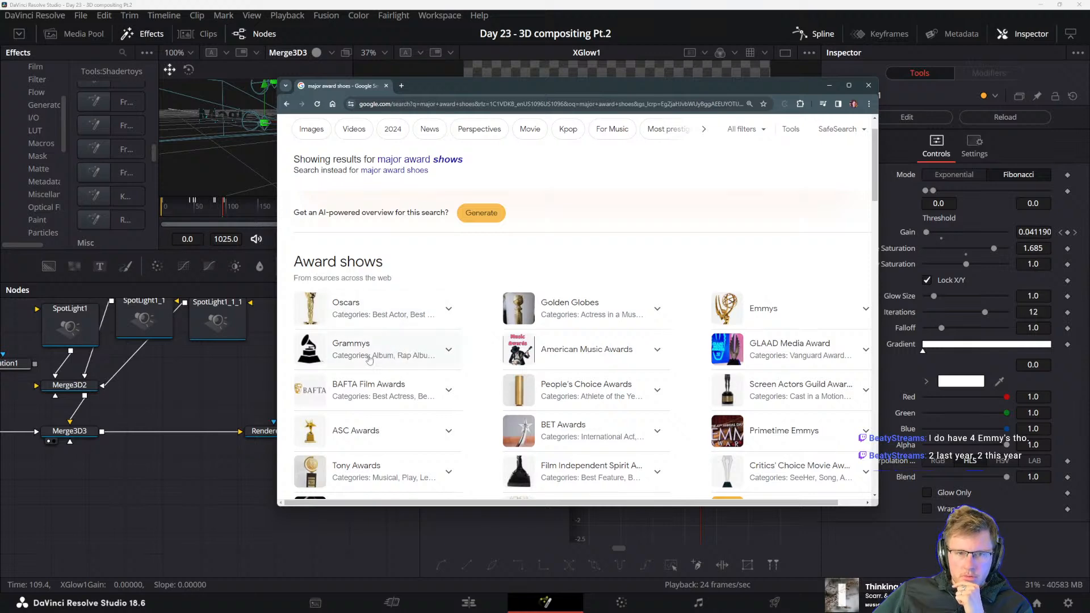
left_click(404, 314)
scroll(478, 349, "down", 5)
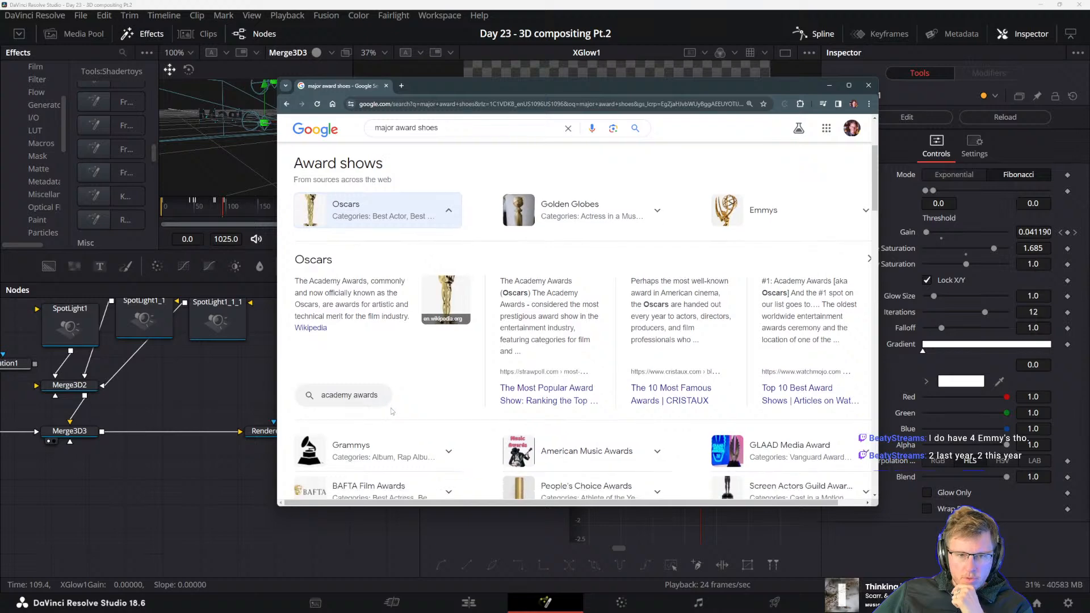
left_click(404, 392)
scroll(577, 310, "up", 1)
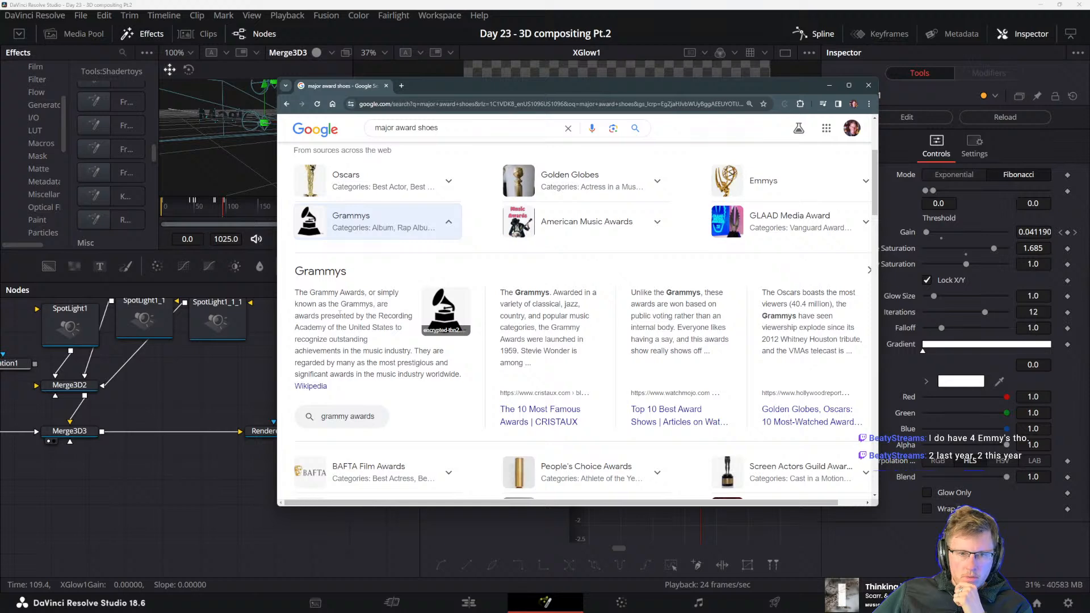
left_click_drag(304, 327, 364, 328)
left_click(316, 335)
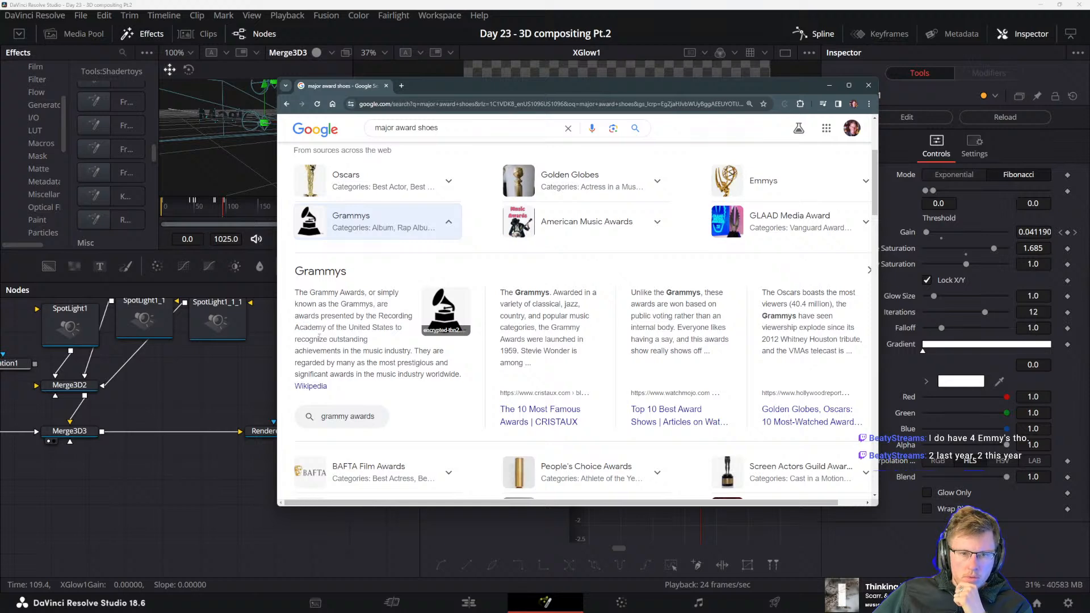
scroll(340, 352, "up", 2)
left_click(395, 392)
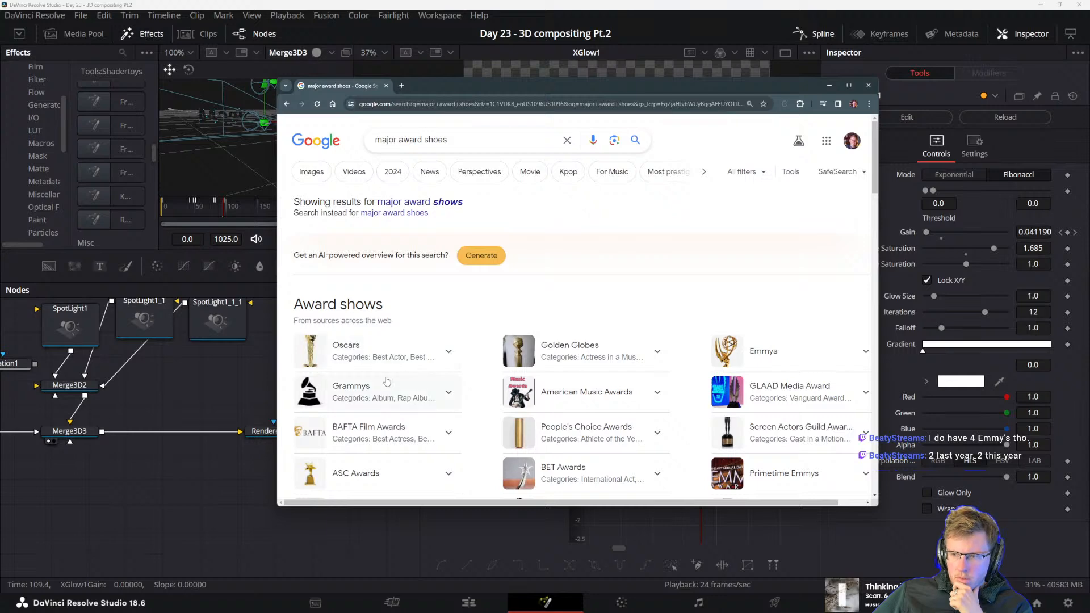
Replace the search query with "crunchyroll anime awards" and run the Google search
scroll(386, 375, "down", 2)
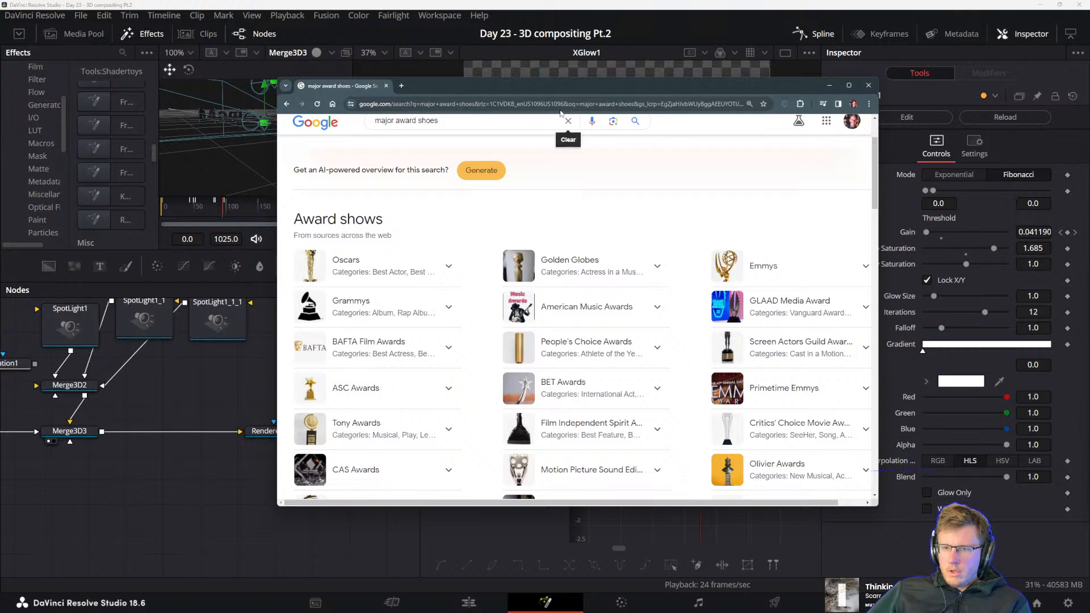
scroll(464, 136, "up", 2)
triple_click(464, 136)
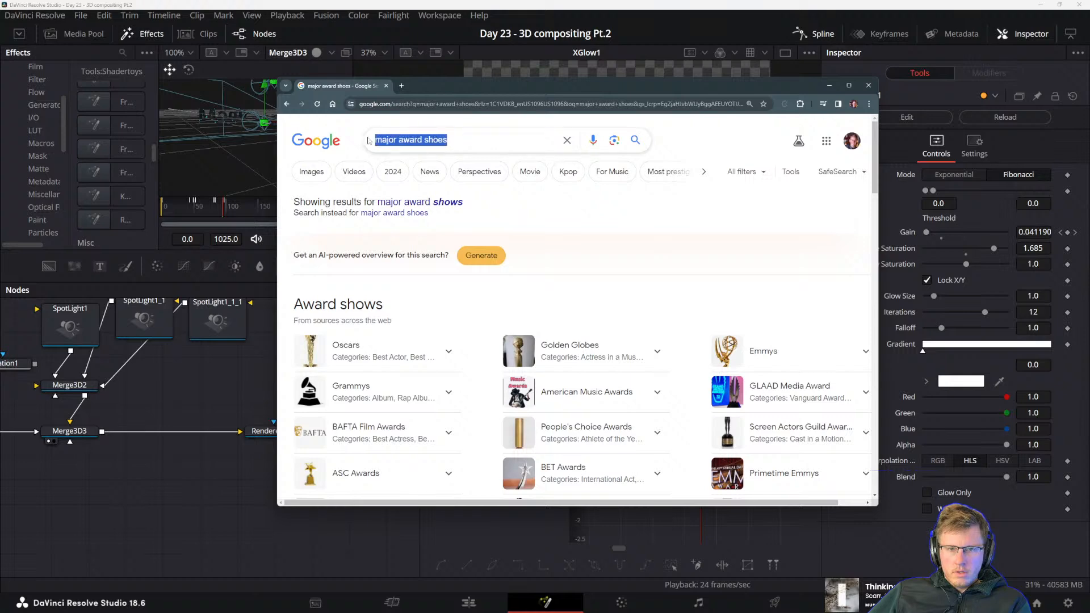
type("crunchyroll")
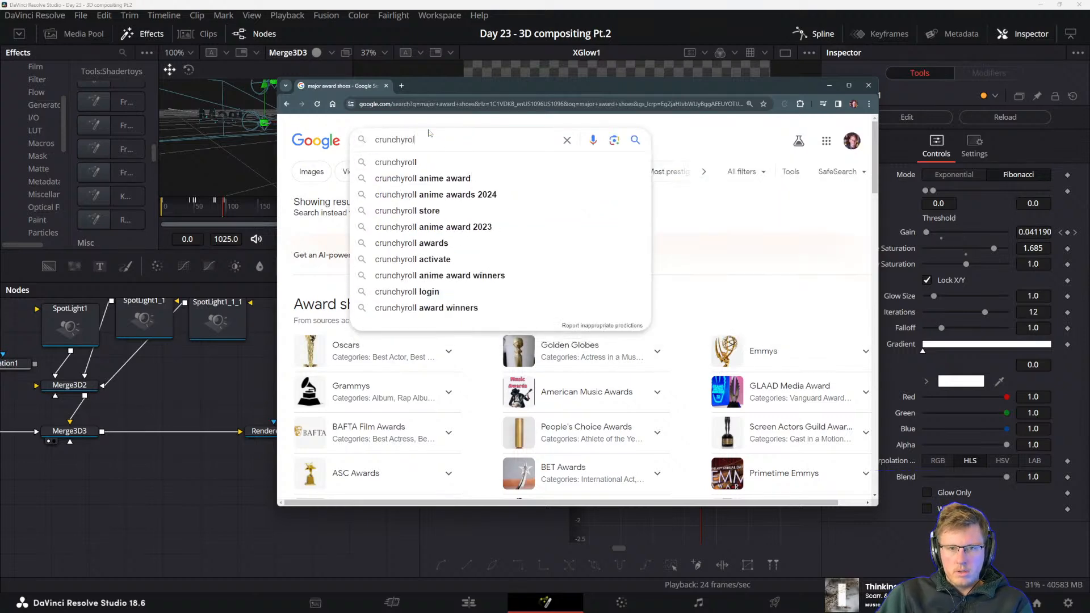
type(" anime awards")
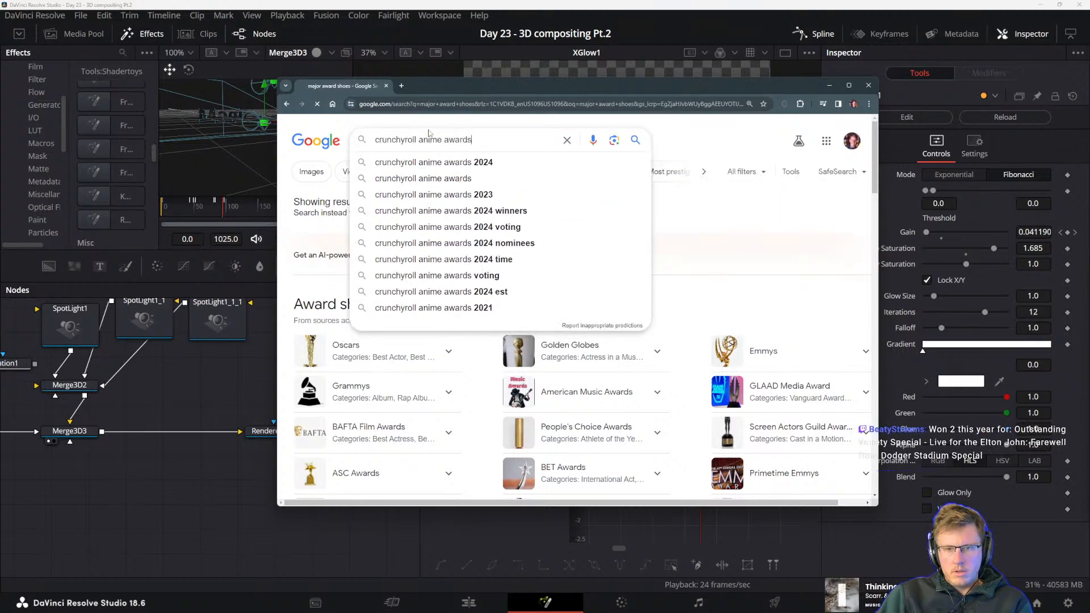
key("Return")
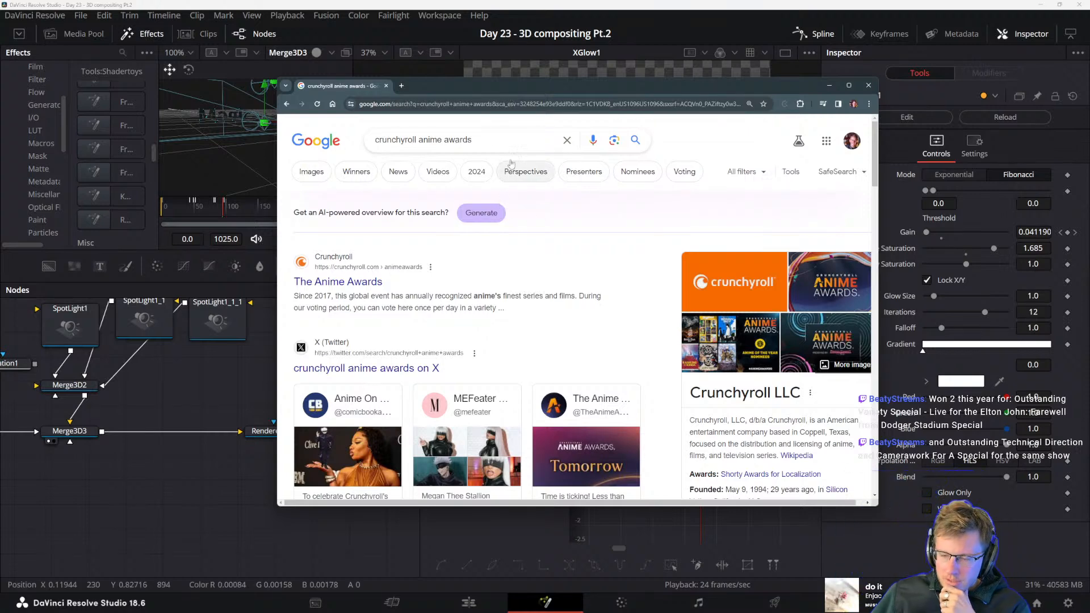
Look through the Crunchyroll anime awards search results, from the company overview to the related questions
scroll(497, 284, "down", 1)
scroll(497, 288, "up", 1)
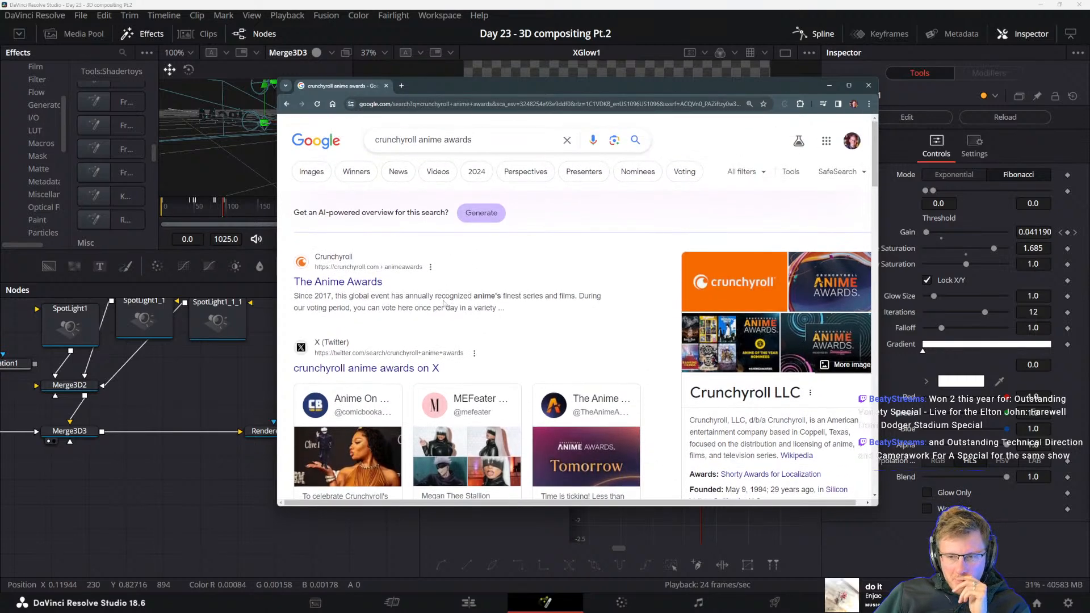
scroll(384, 286, "down", 3)
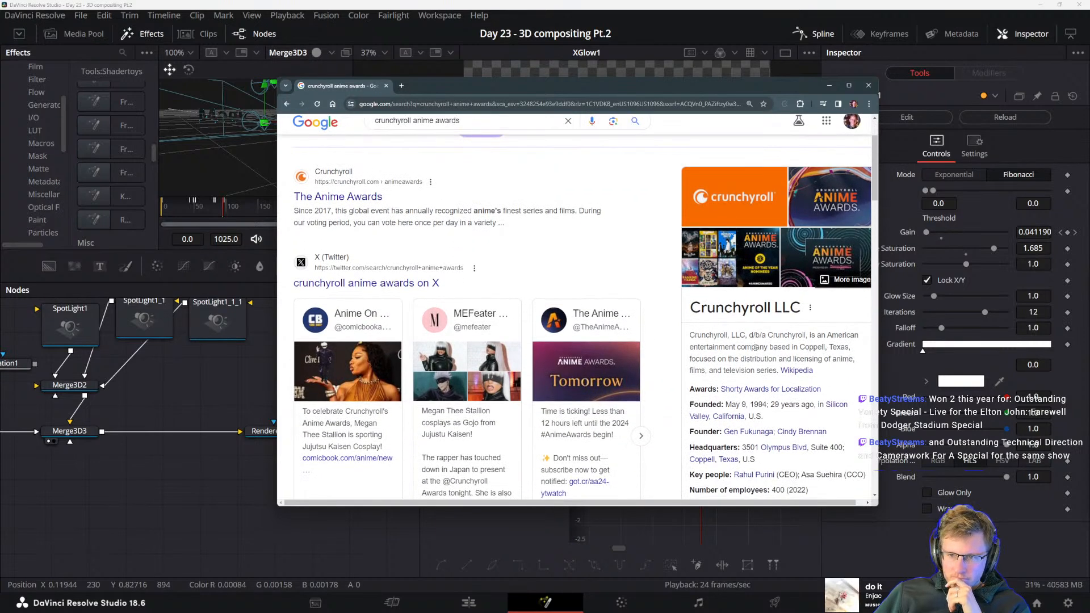
scroll(567, 216, "down", 3)
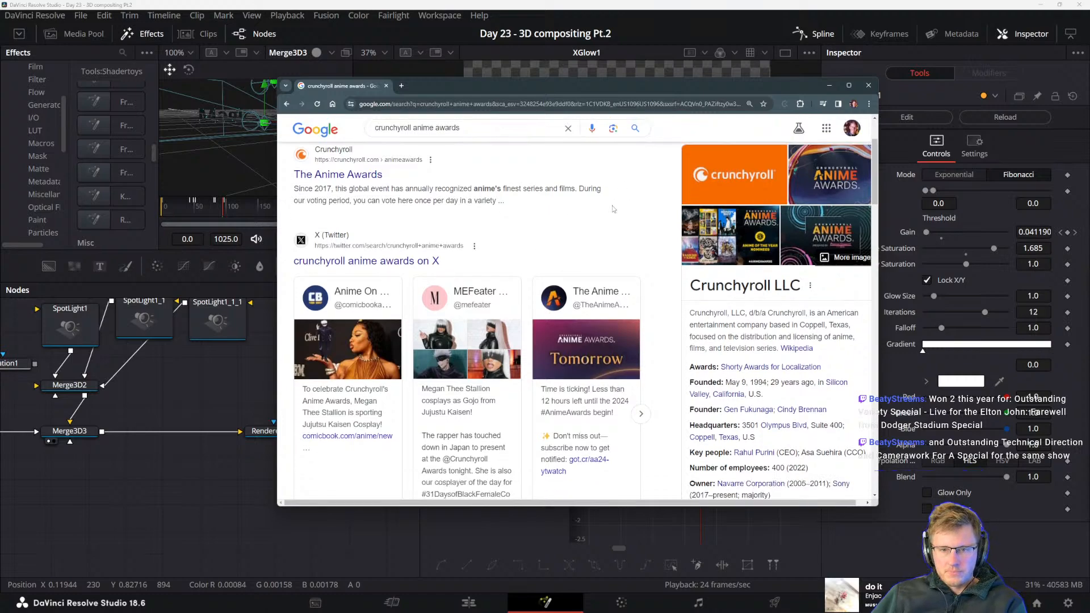
scroll(463, 220, "up", 5)
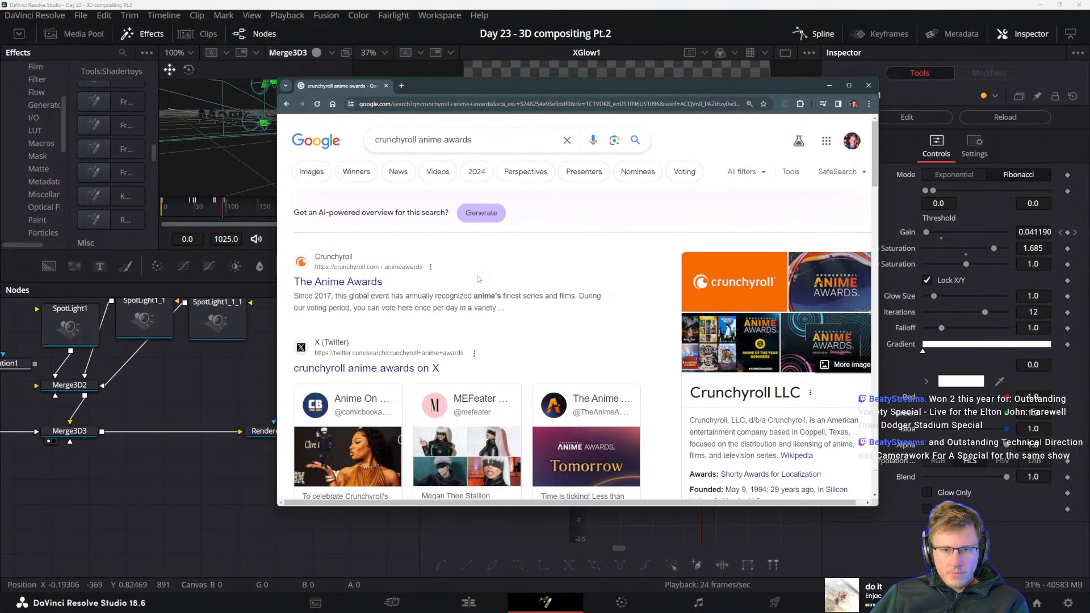
scroll(661, 232, "down", 3)
scroll(528, 307, "down", 5)
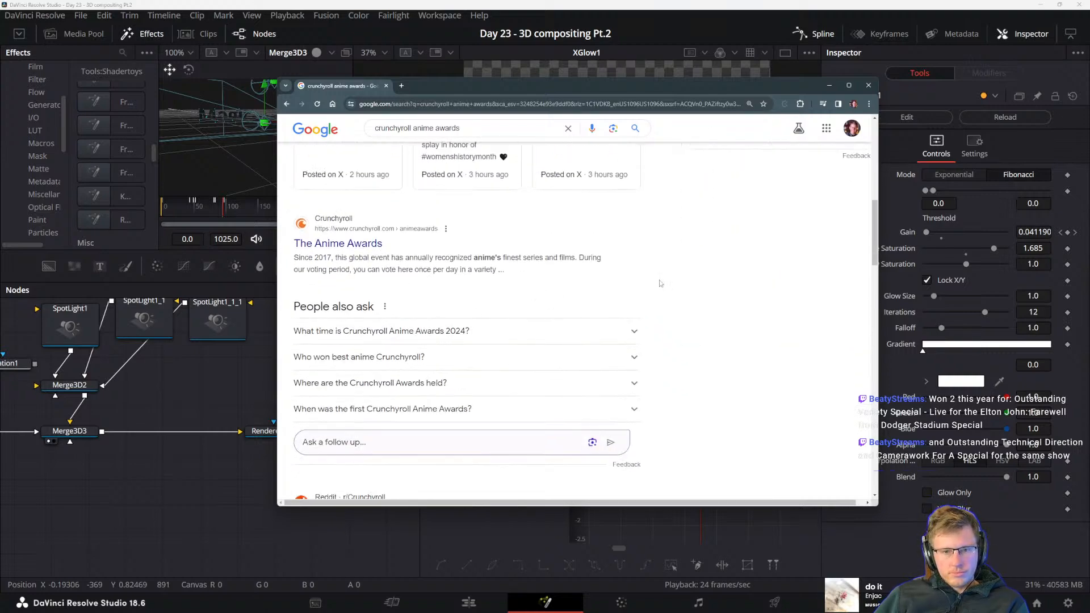
scroll(656, 302, "up", 10)
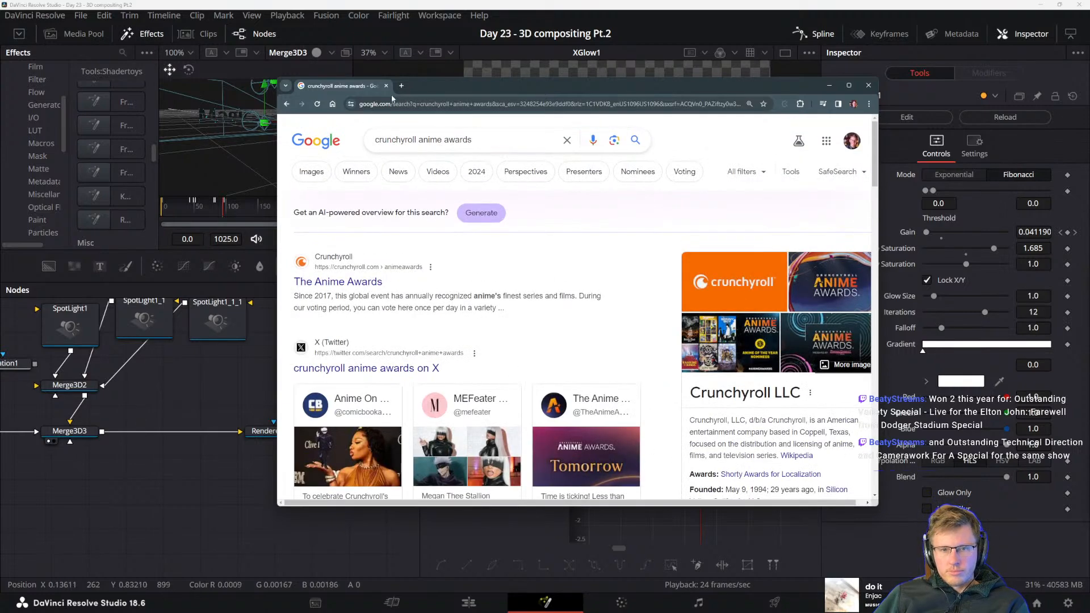
Move the browser window off DaVinci Resolve, go to frame 73, and view XGlow1's whole Gain curve with that node selected
left_click_drag(420, 85, 1089, 155)
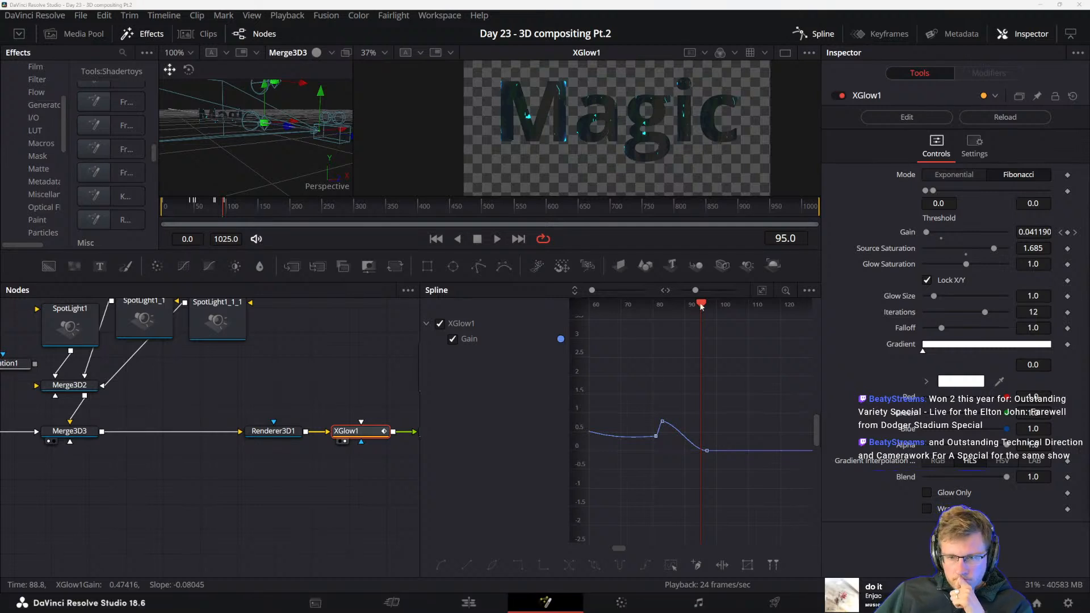
left_click_drag(699, 307, 638, 306)
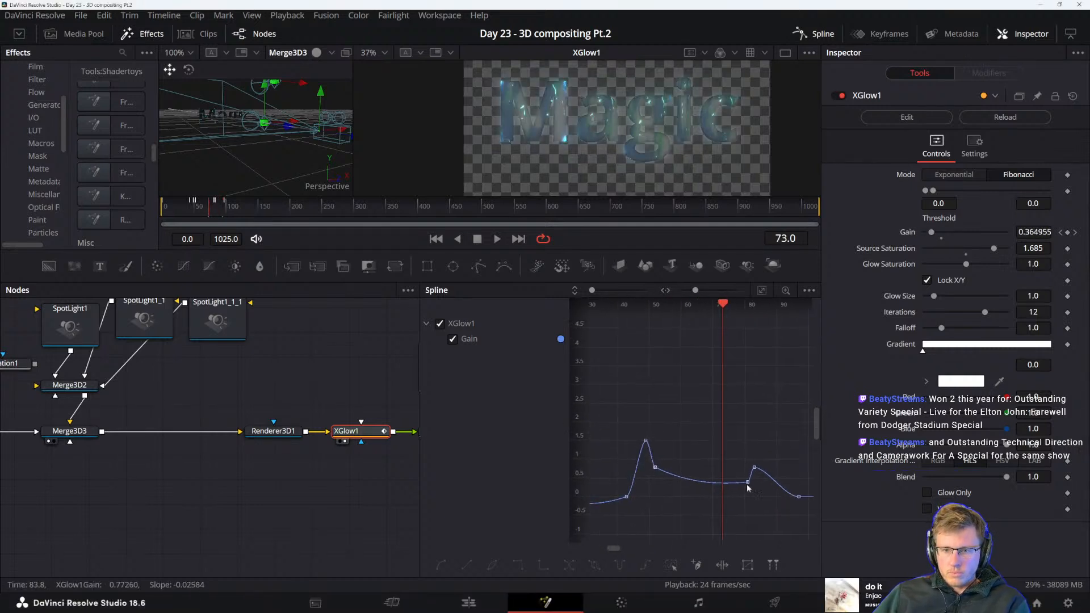
scroll(731, 413, "down", 5)
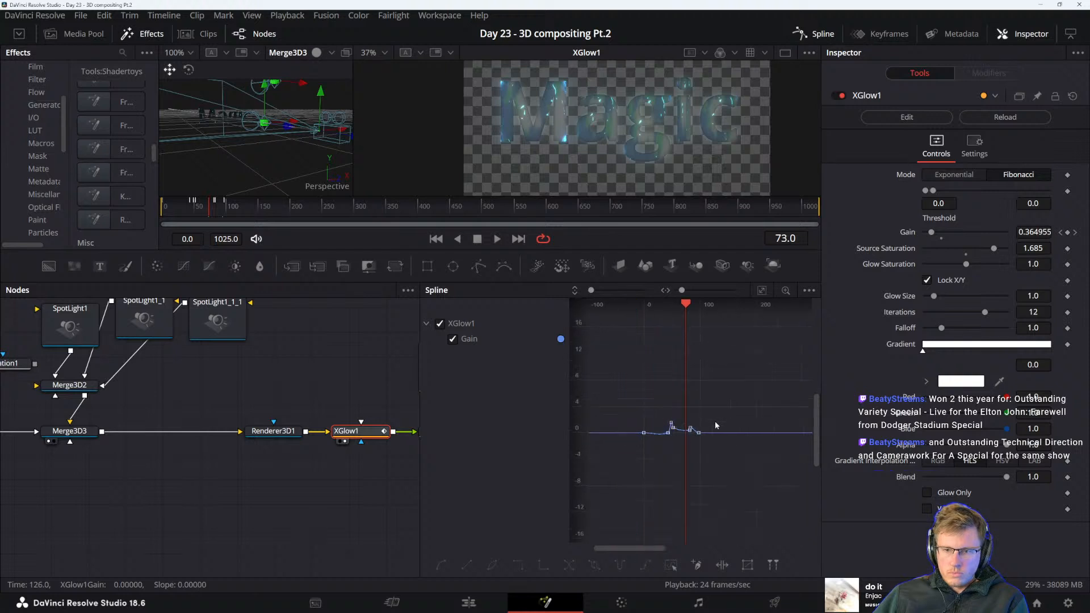
left_click_drag(619, 398, 671, 418)
left_click(348, 431)
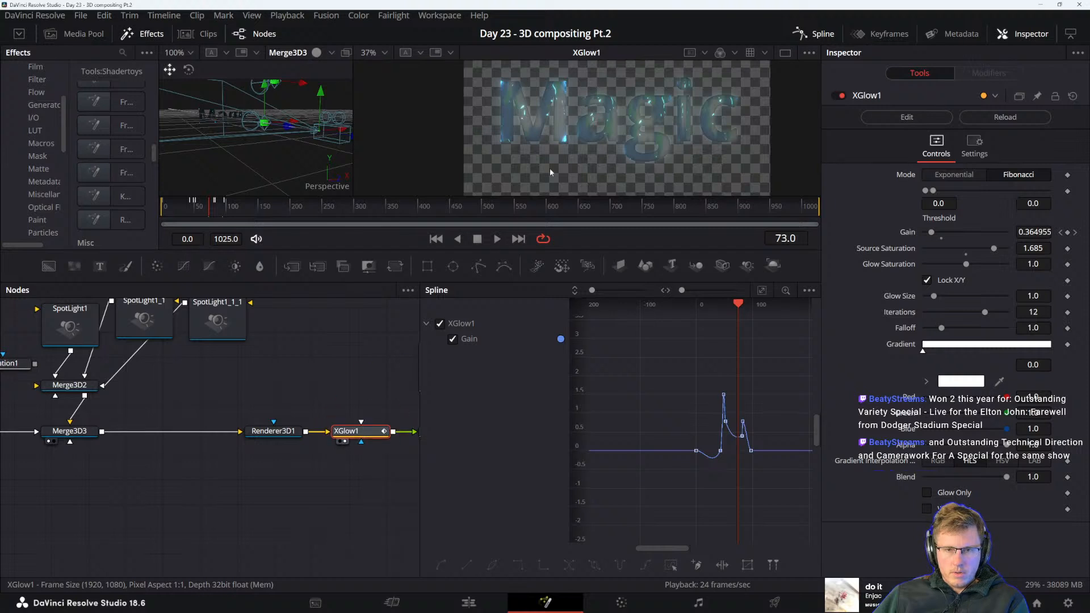
Try a full-size preview render of XGlow1 over frames 0 to 1025, enlarging the viewers while it runs, and stop it early
key("ctrl+r")
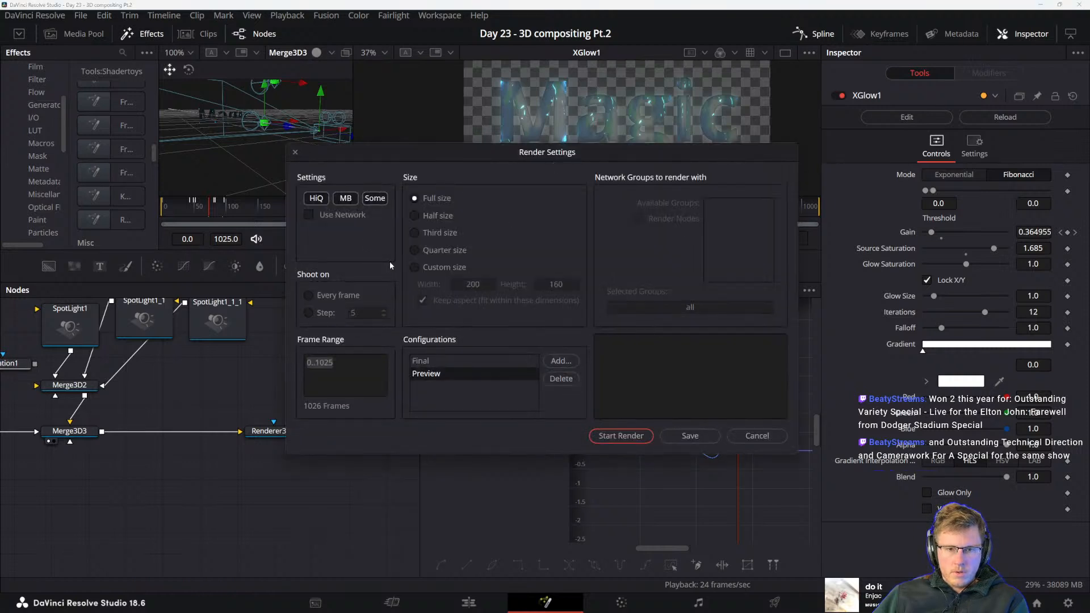
left_click(605, 436)
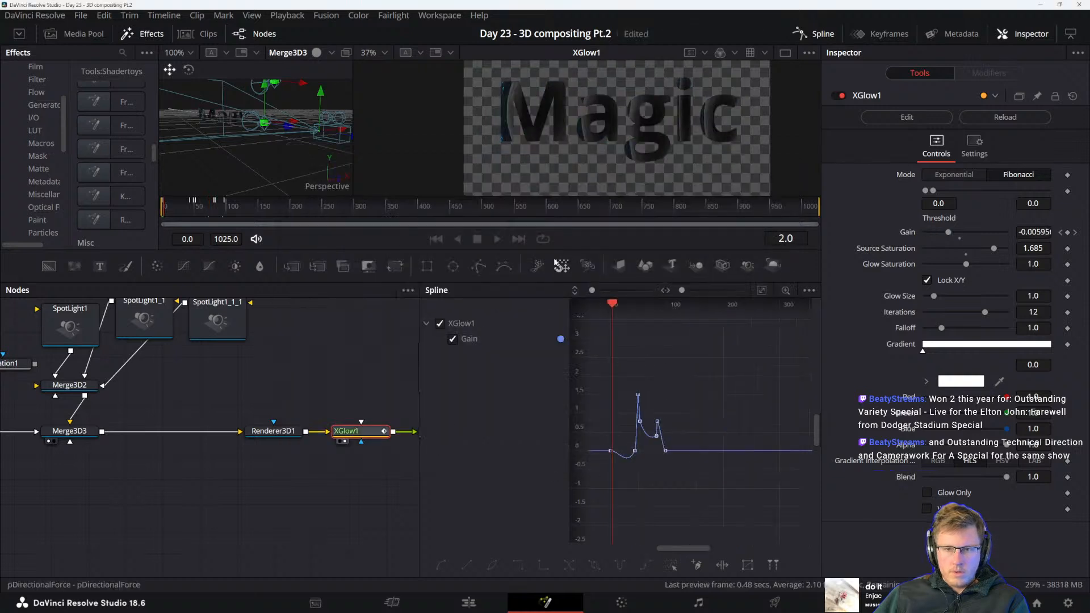
left_click_drag(558, 251, 567, 307)
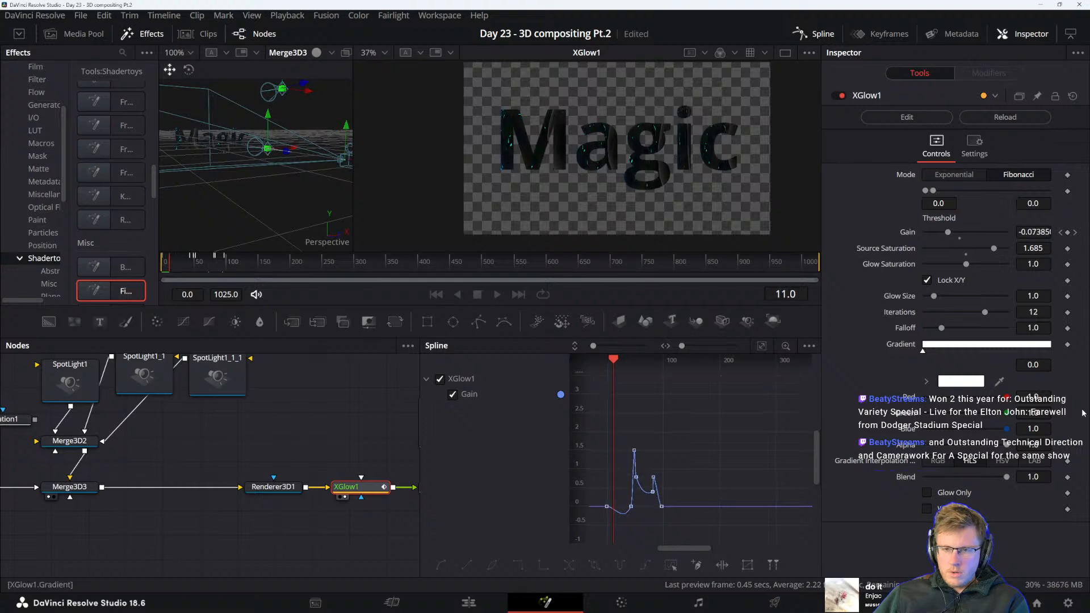
left_click_drag(351, 528, 241, 530)
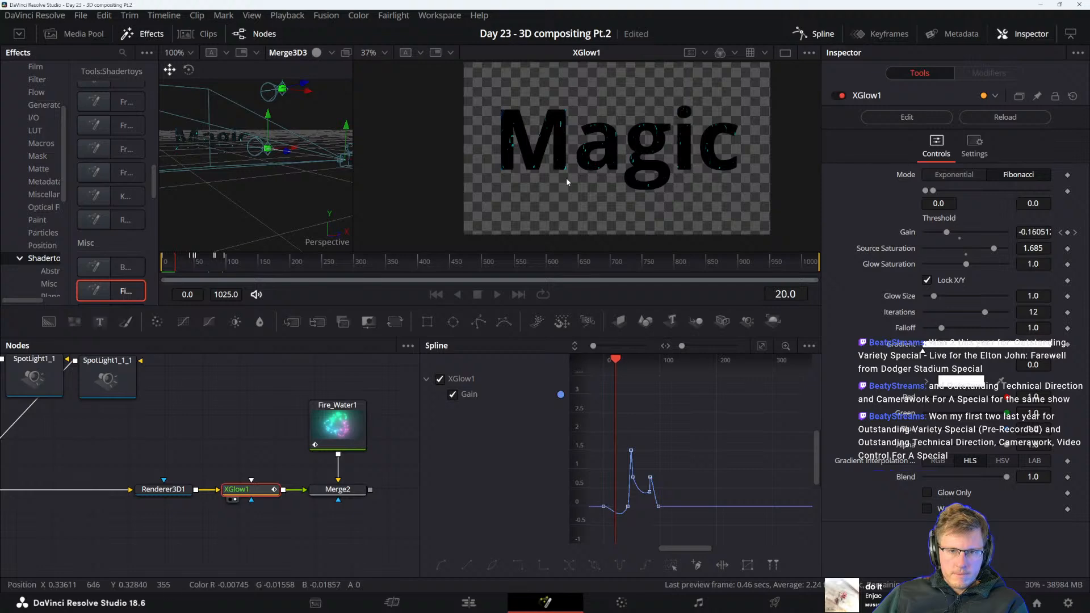
left_click(339, 492)
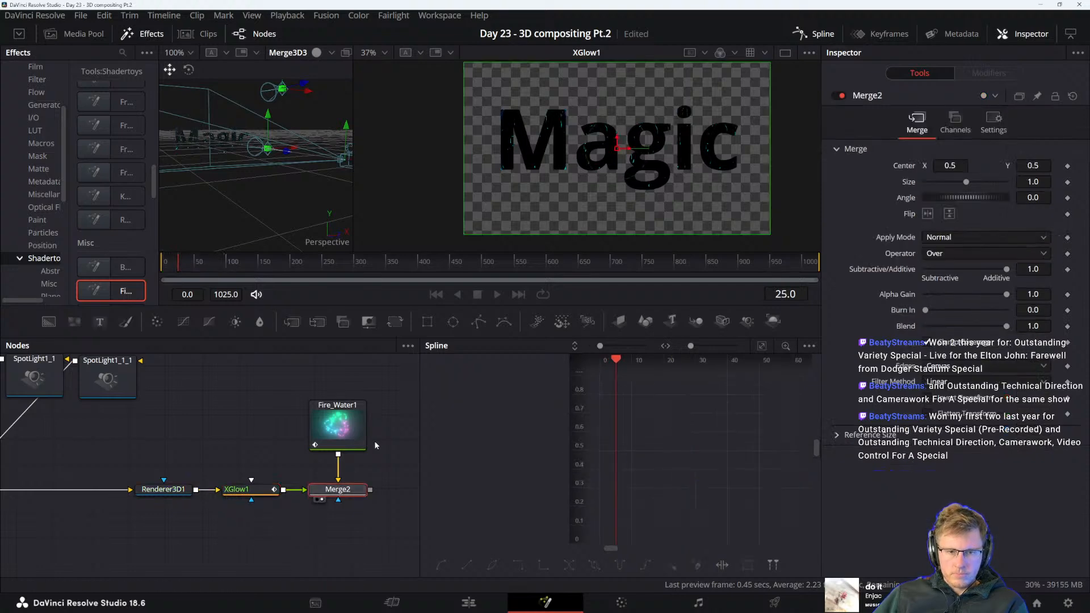
left_click(265, 491)
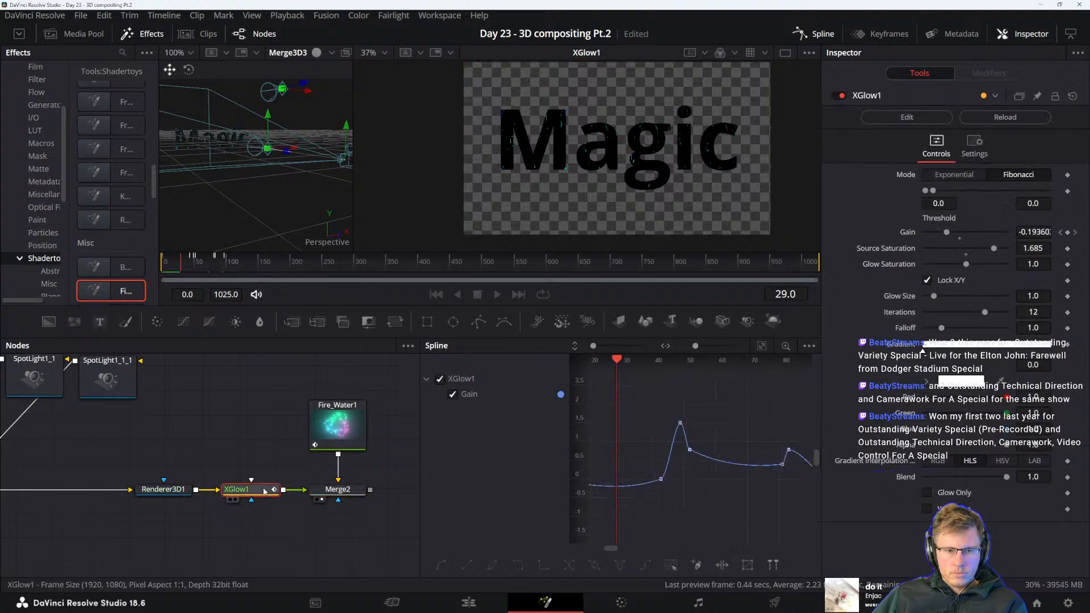
left_click(657, 332)
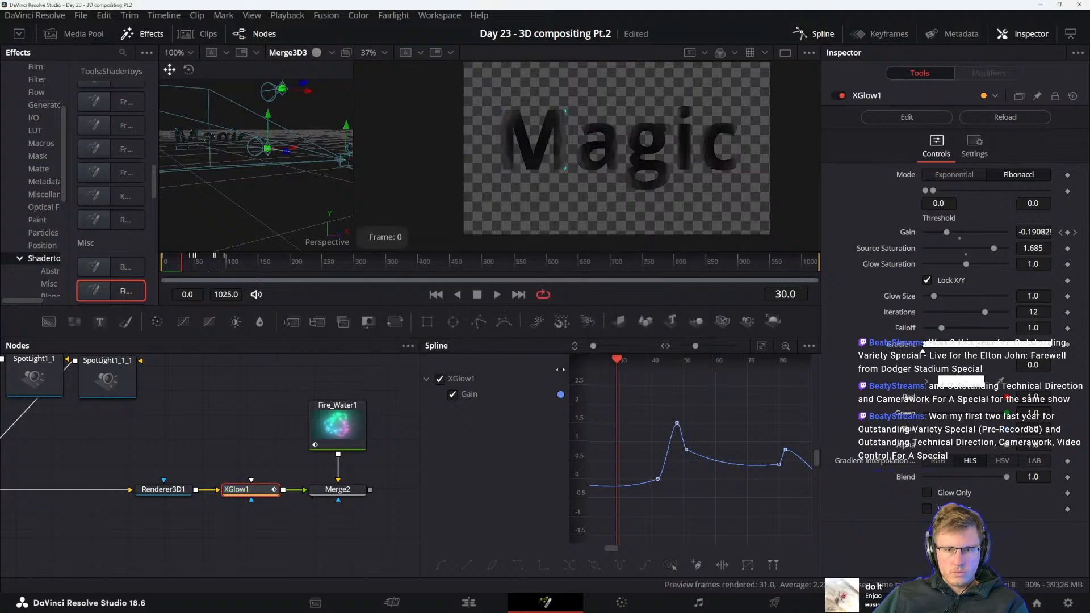
Show Merge2 in the second viewer and run its full-size preview render over frames 0 to 1025
left_click(343, 492)
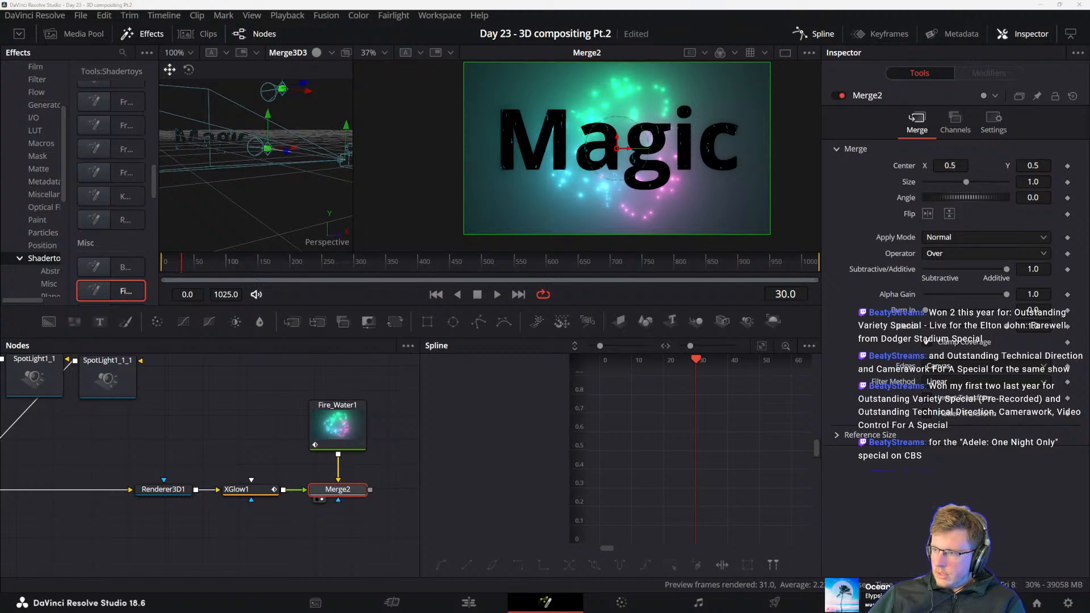
key("super")
key("super")
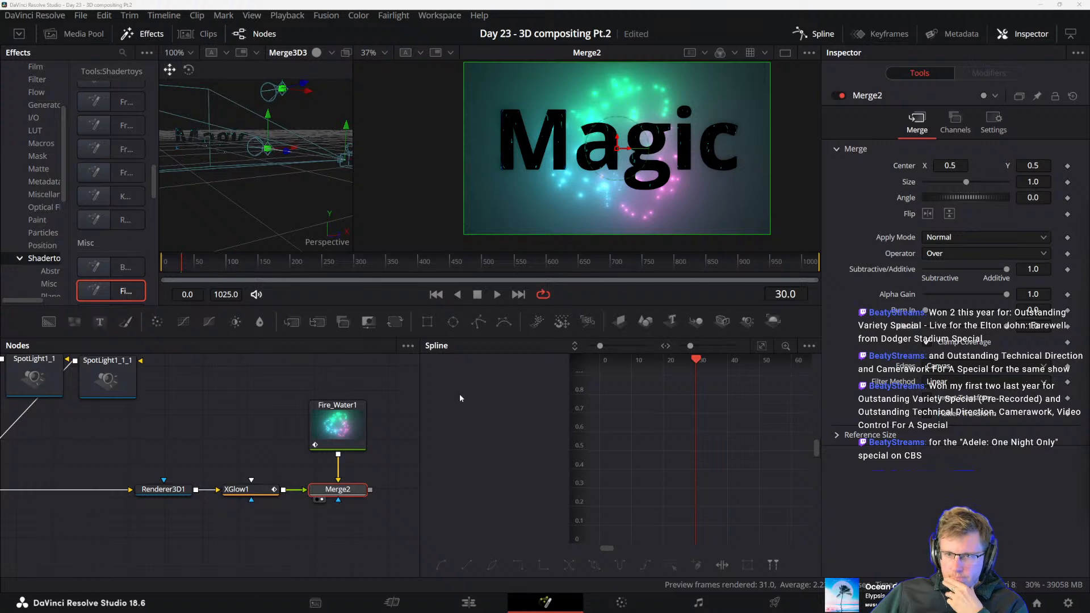
left_click_drag(374, 483, 365, 492)
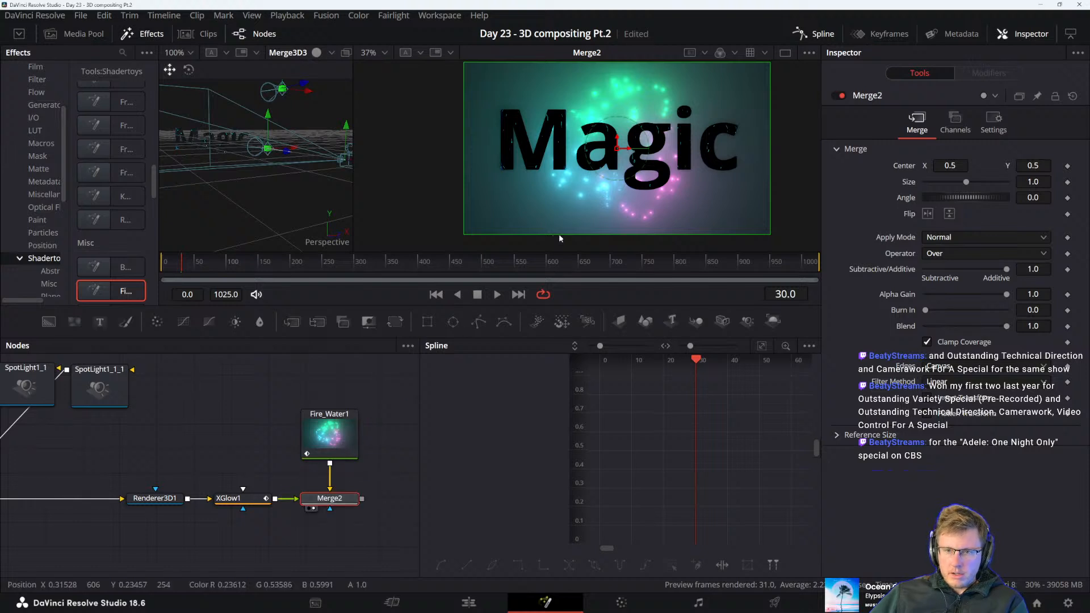
left_click(541, 293)
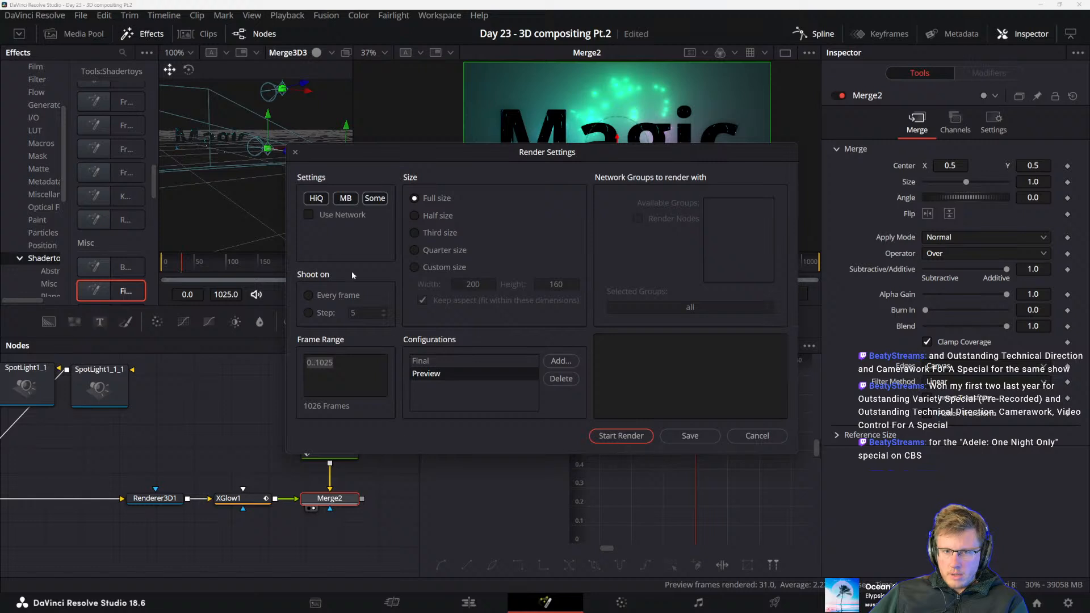
left_click(619, 436)
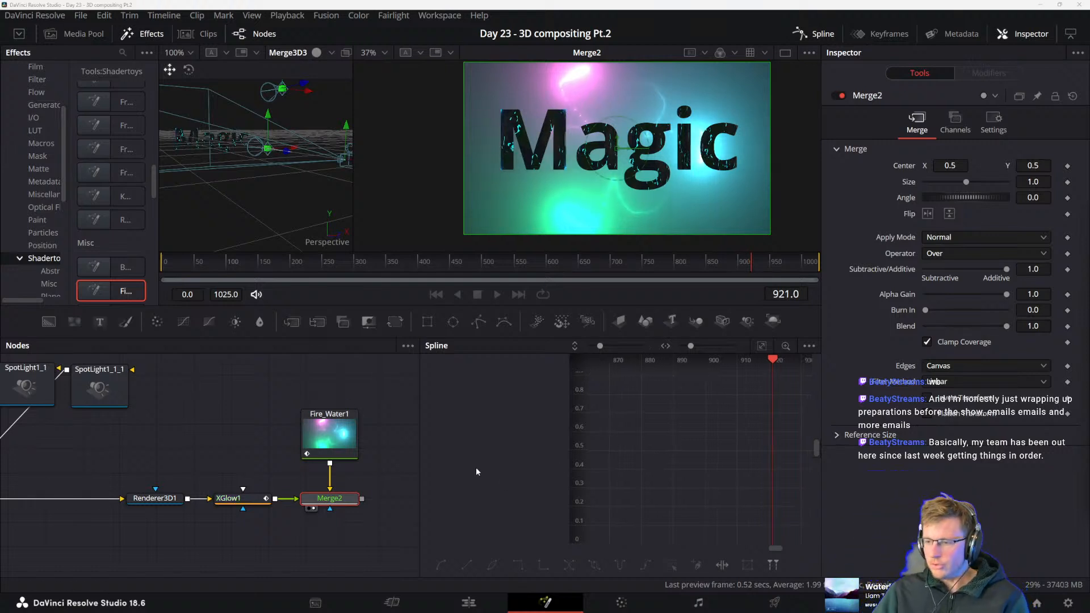
Widen the effects library and make the viewer area taller while the Merge2 preview renders
left_click_drag(388, 459, 378, 485)
left_click(378, 486)
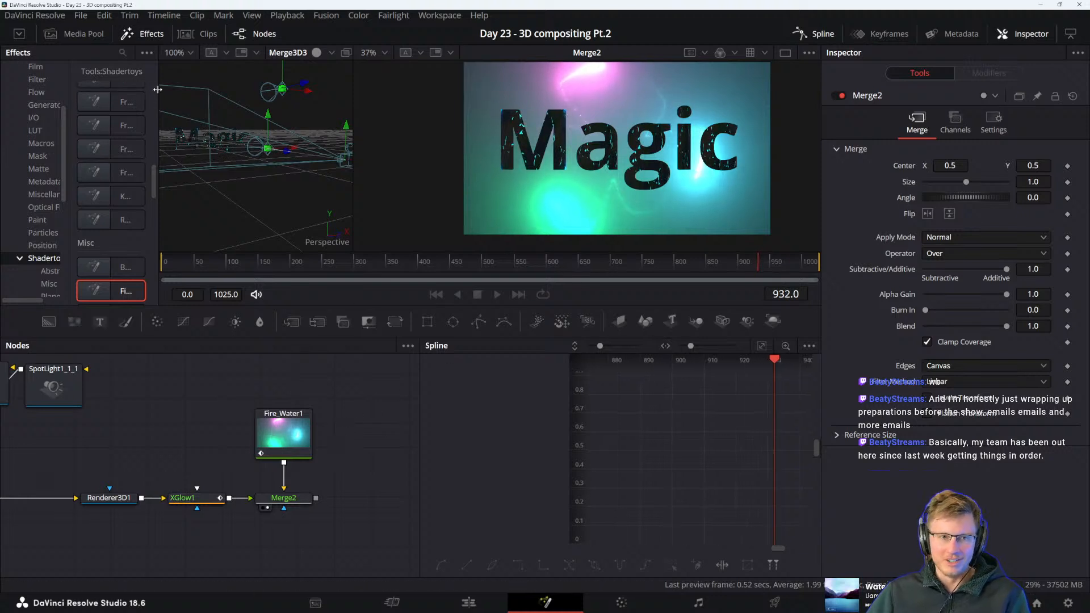
left_click_drag(157, 89, 206, 86)
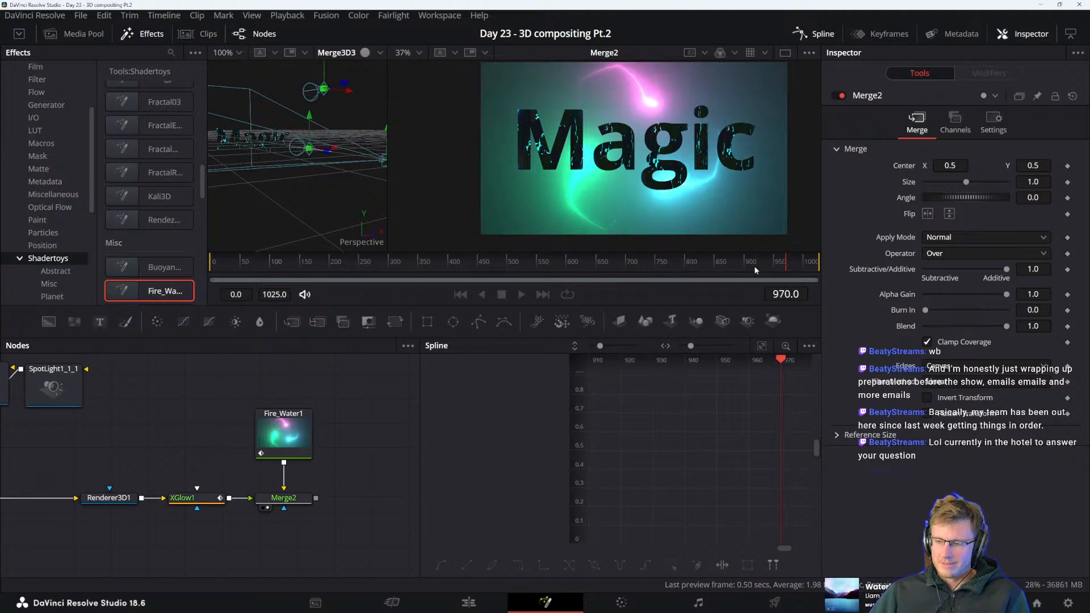
left_click_drag(603, 307, 604, 342)
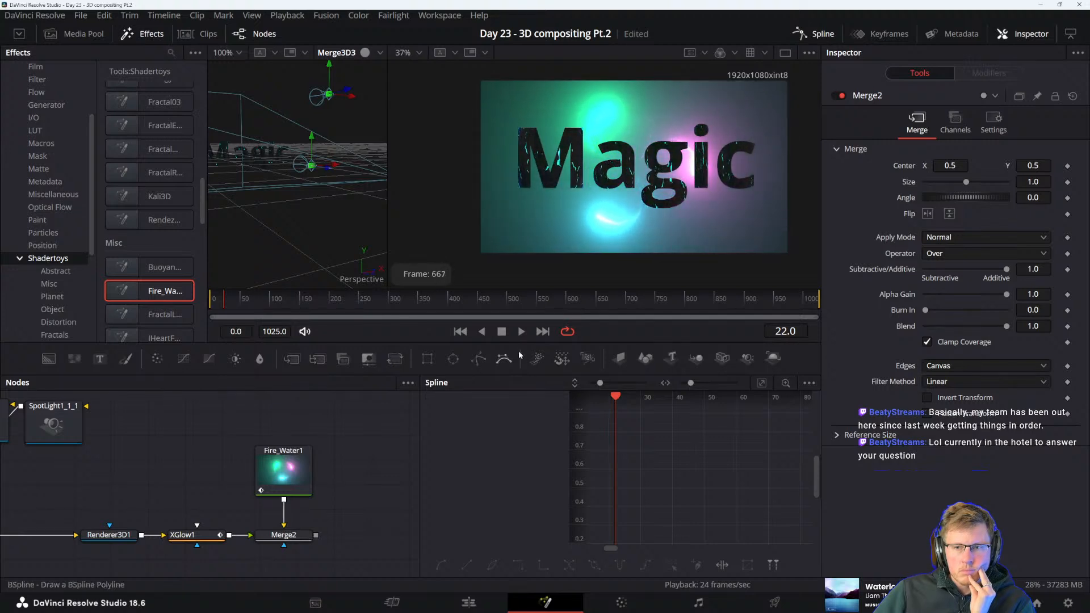
Examine the Magic lettering in the playing Merge2 preview up close and as a whole frame, and stop playback
scroll(646, 206, "up", 2)
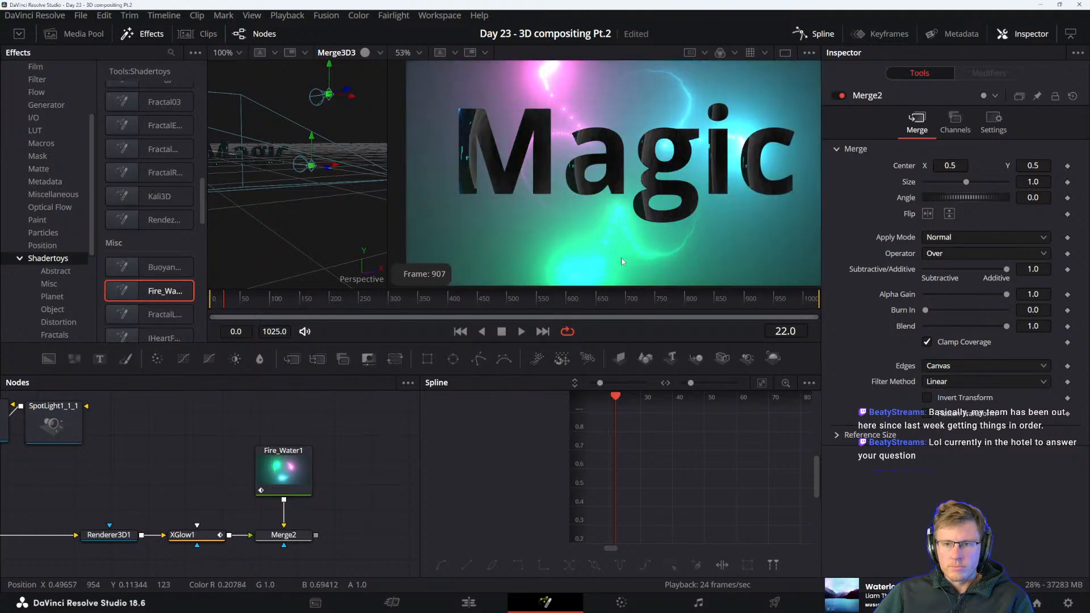
scroll(591, 220, "up", 4)
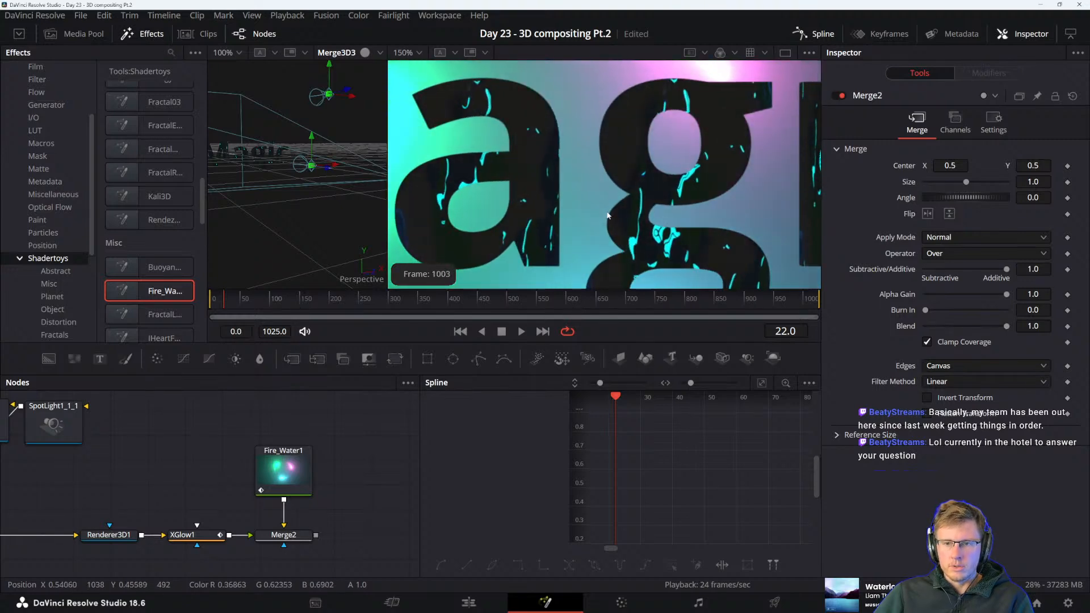
scroll(607, 215, "down", 5)
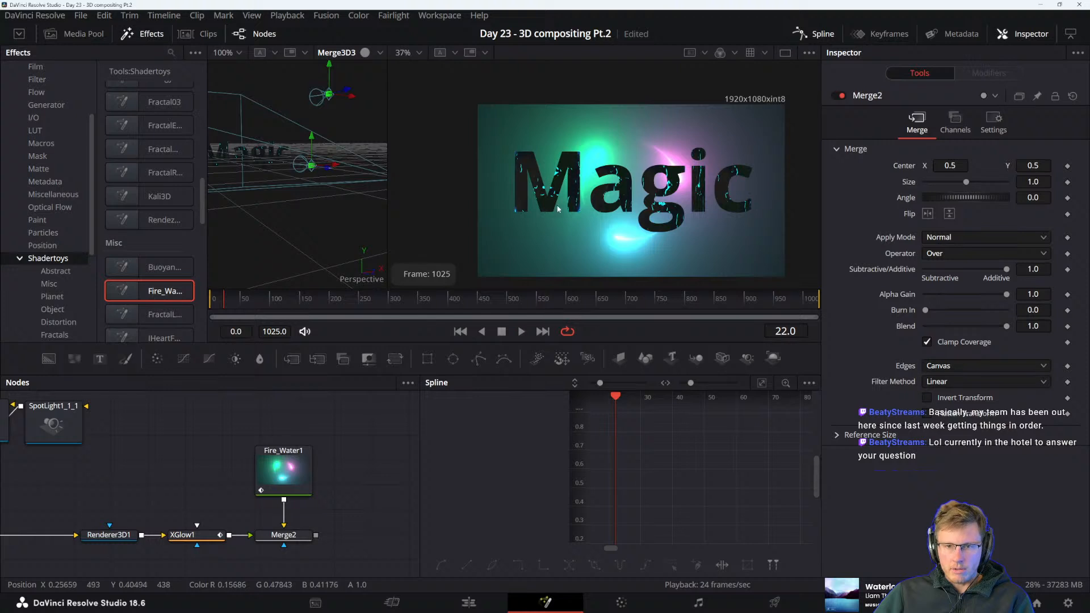
key("space")
Duplicate the Text3D1 node as an unconnected copy between Text3D1 and Camera3D1 in the node graph
left_click_drag(133, 500, 207, 485)
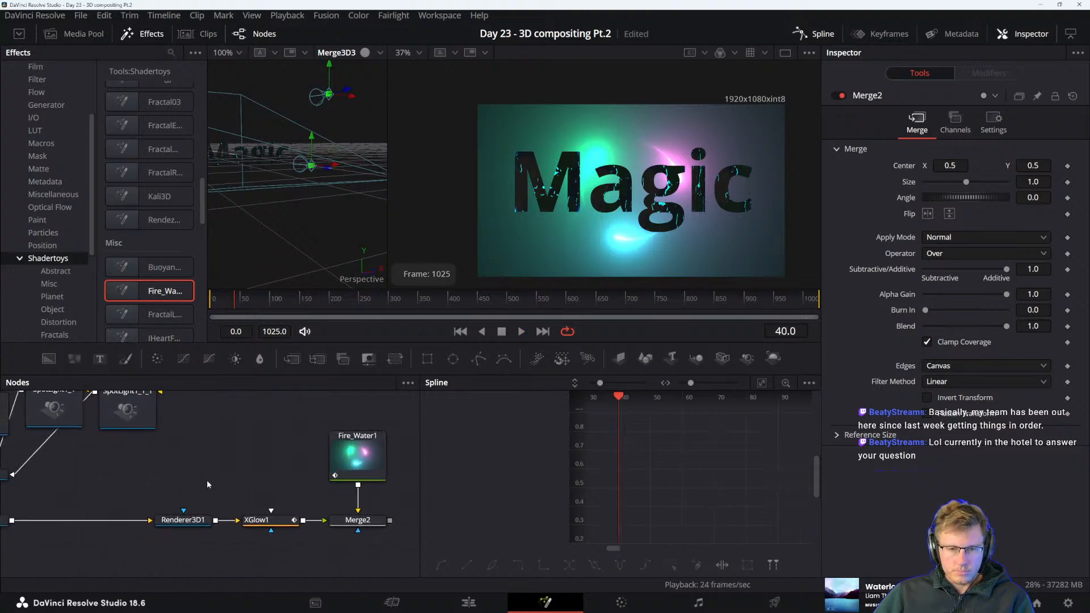
left_click(275, 521)
left_click_drag(271, 448, 407, 489)
left_click_drag(155, 496, 392, 434)
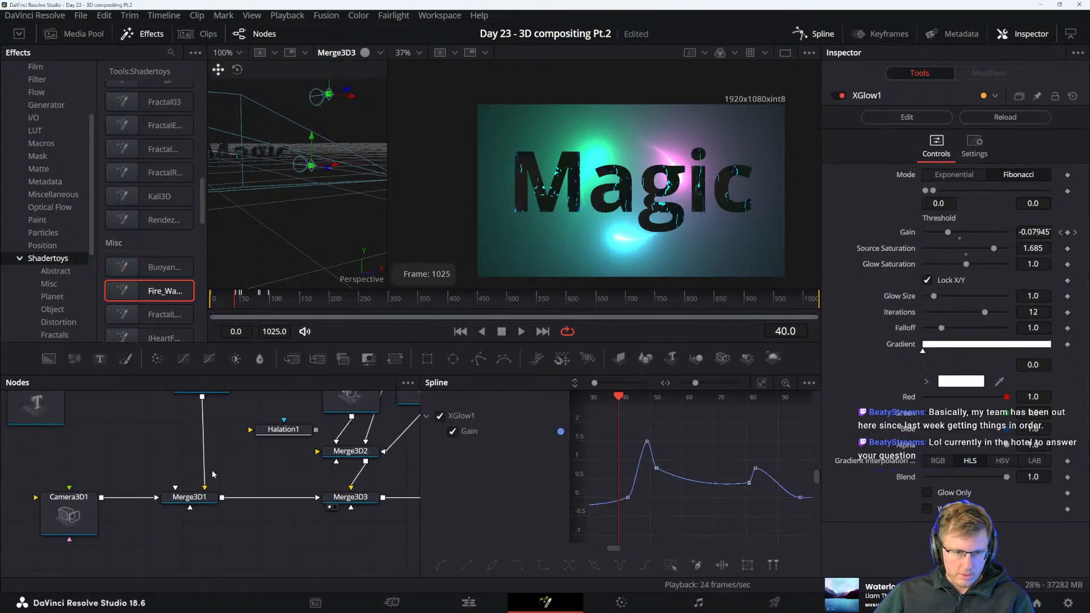
left_click_drag(130, 449, 263, 492)
left_click(182, 449)
scroll(284, 451, "right", 1)
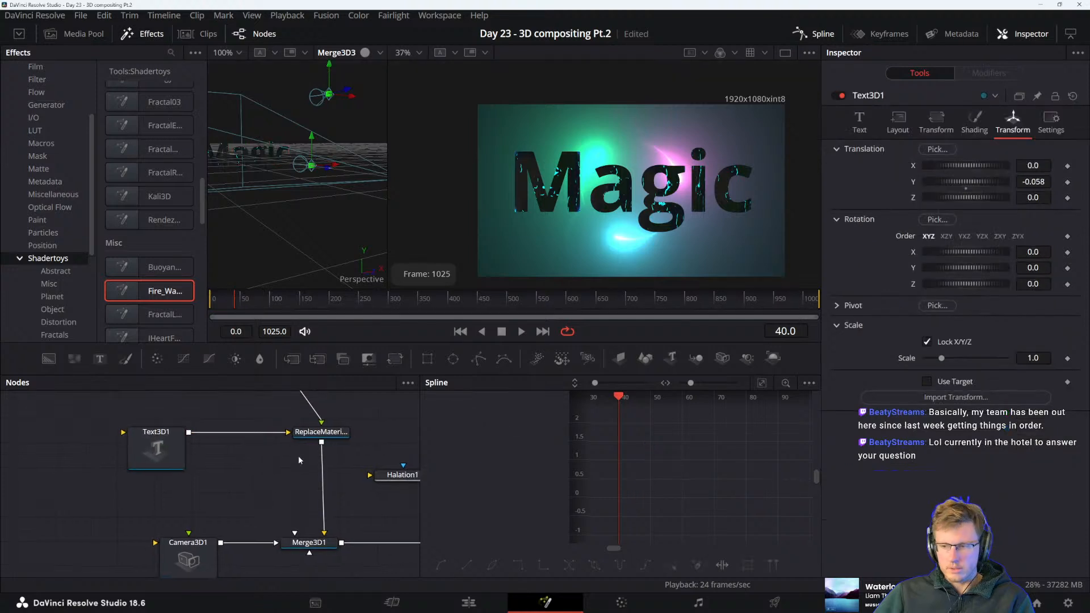
left_click_drag(287, 469, 278, 523)
left_click_drag(252, 425, 241, 479)
left_click_drag(198, 445, 302, 468)
left_click_drag(354, 549, 341, 475)
left_click(125, 486)
left_click_drag(281, 531, 253, 493)
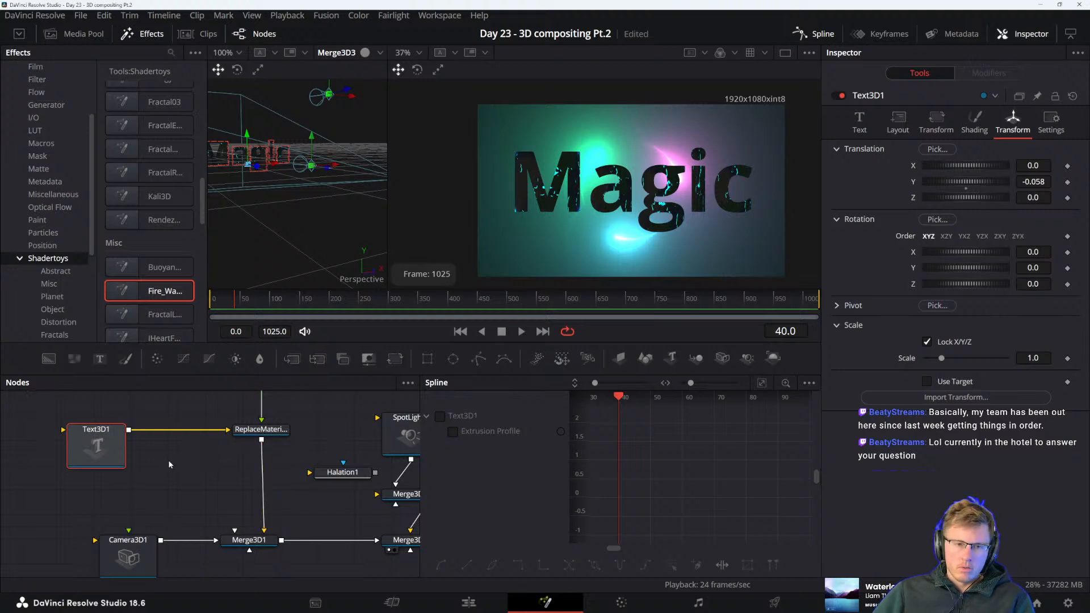
key("ctrl+v")
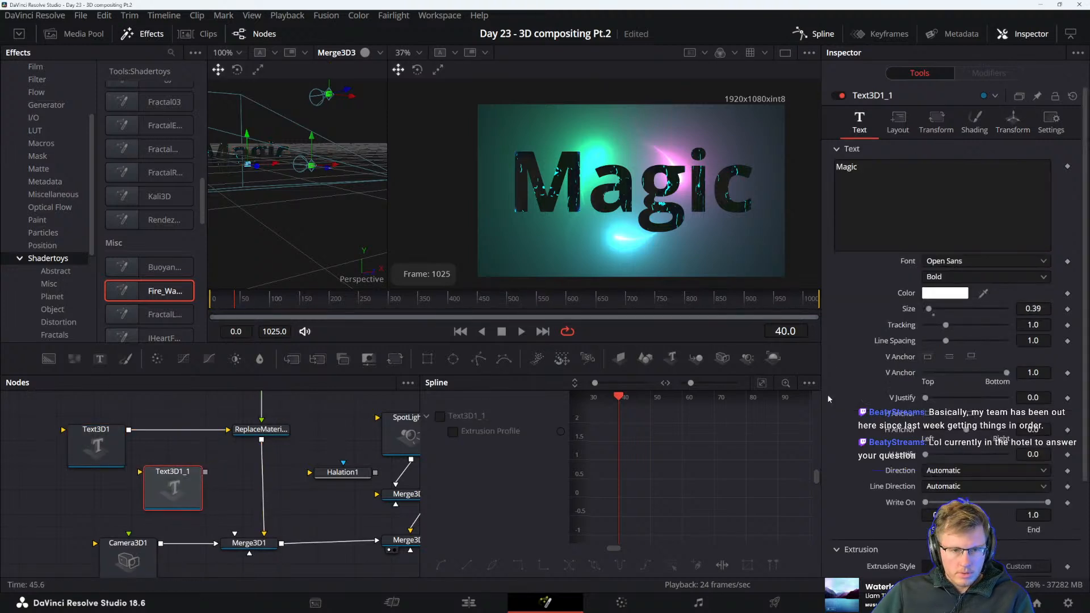
Look through the copied text node's layout, shading and text settings, including its extrusion options and expanded advanced controls
left_click(898, 120)
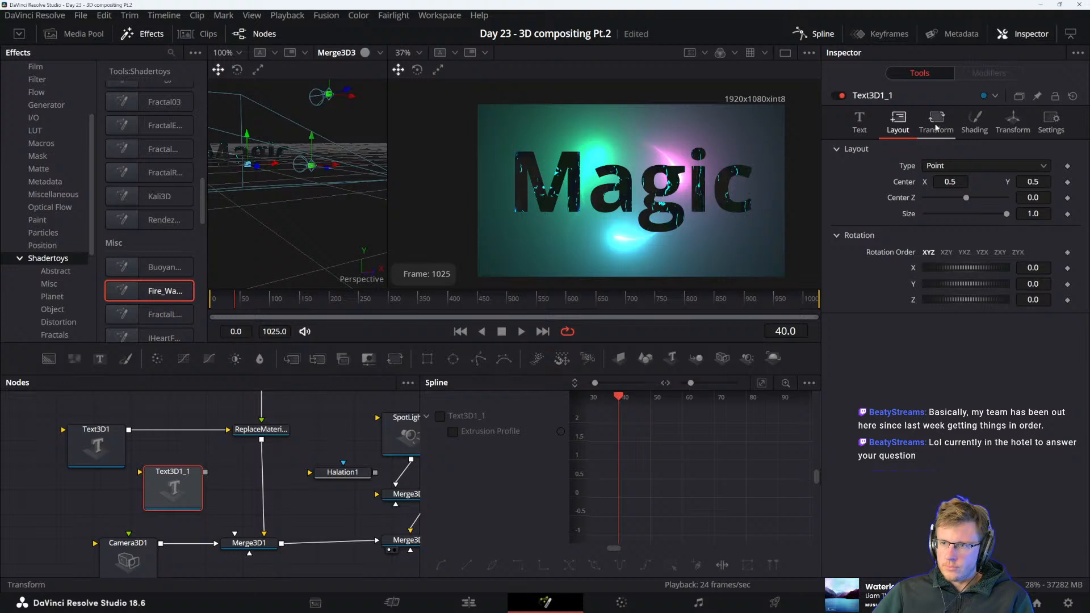
left_click(974, 120)
left_click(897, 120)
left_click(864, 128)
scroll(878, 388, "down", 4)
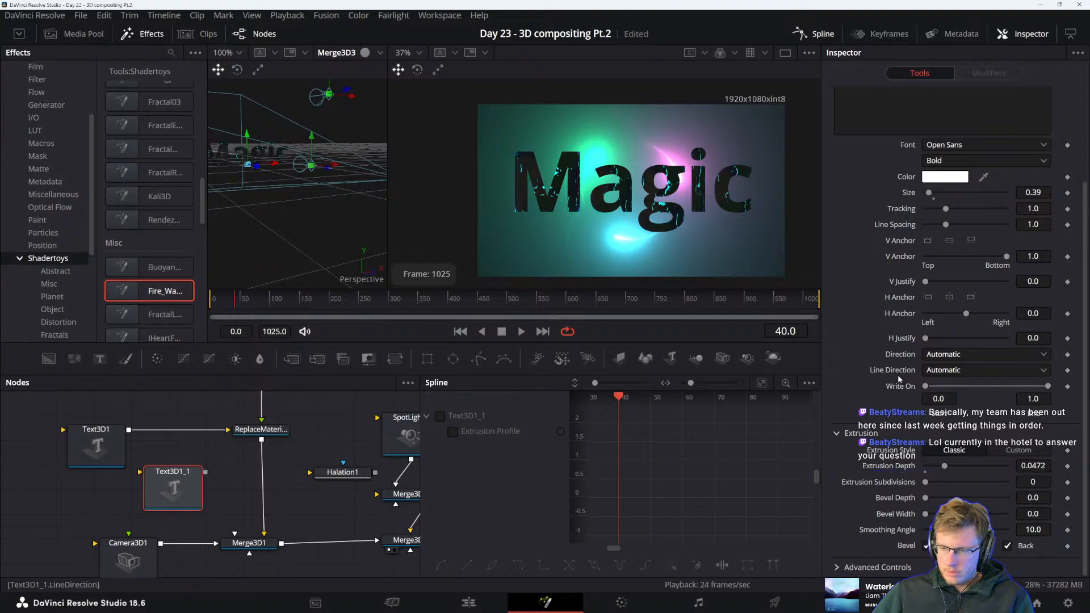
scroll(928, 269, "up", 3)
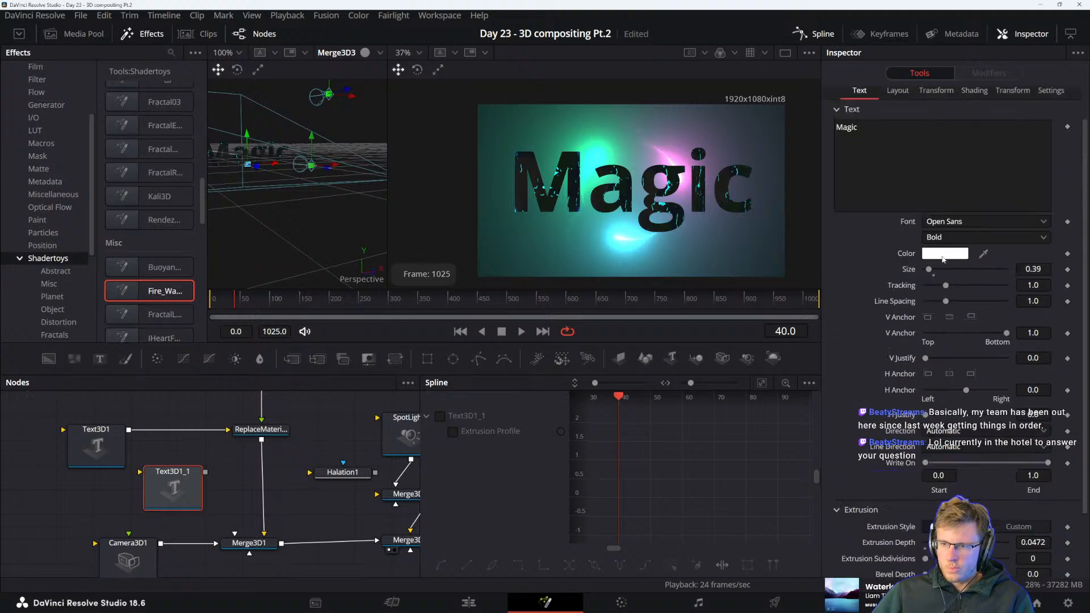
scroll(944, 259, "down", 2)
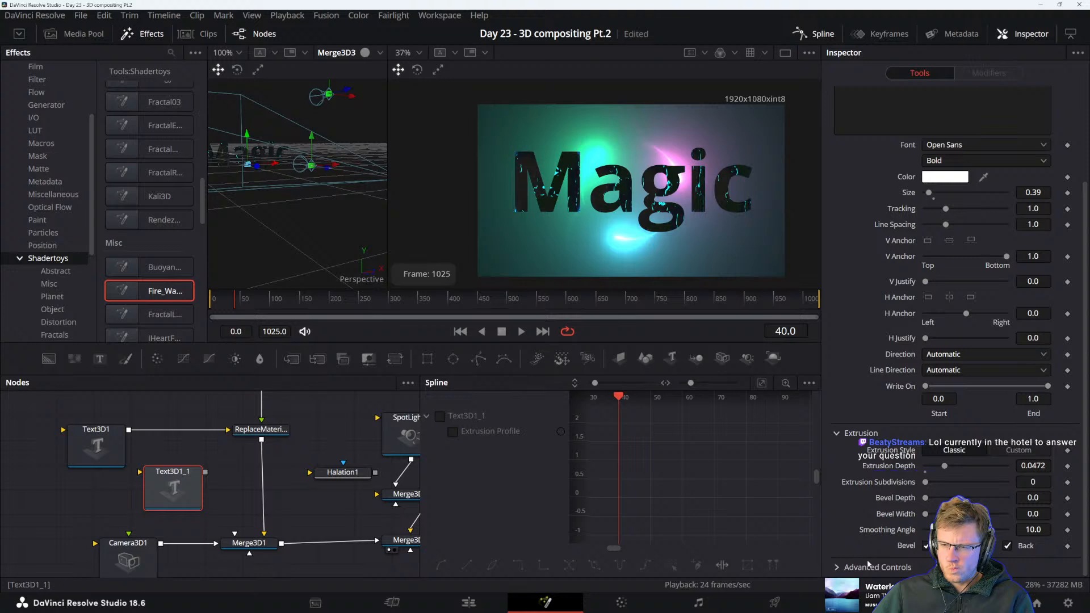
left_click(837, 566)
scroll(875, 539, "down", 5)
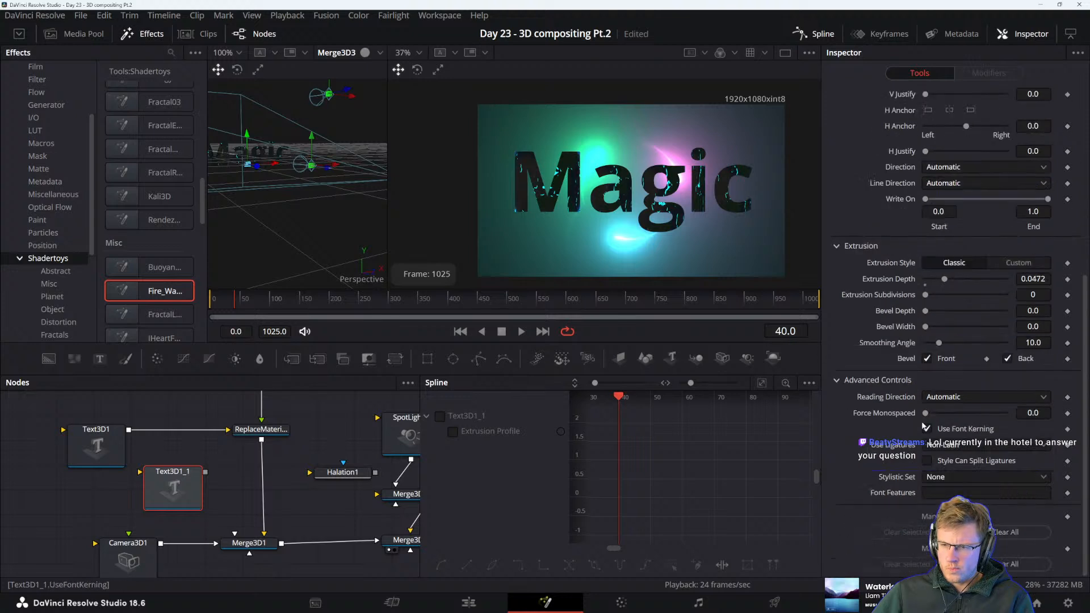
left_click(962, 402)
left_click(889, 411)
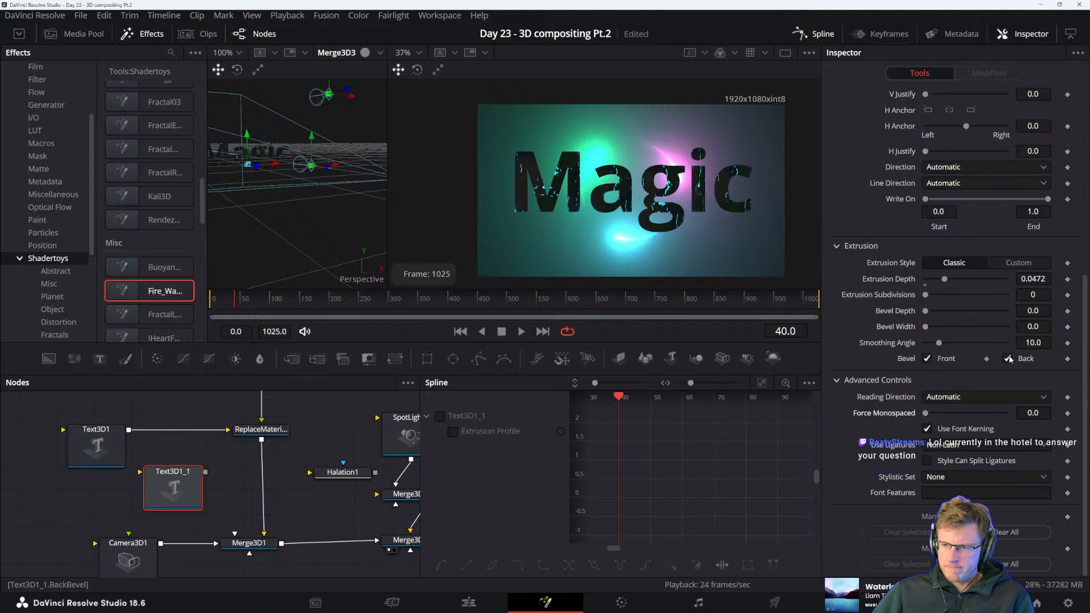
Show the copied Text3D1_1 node in the second viewer and frame its Magic lettering up close
key("2")
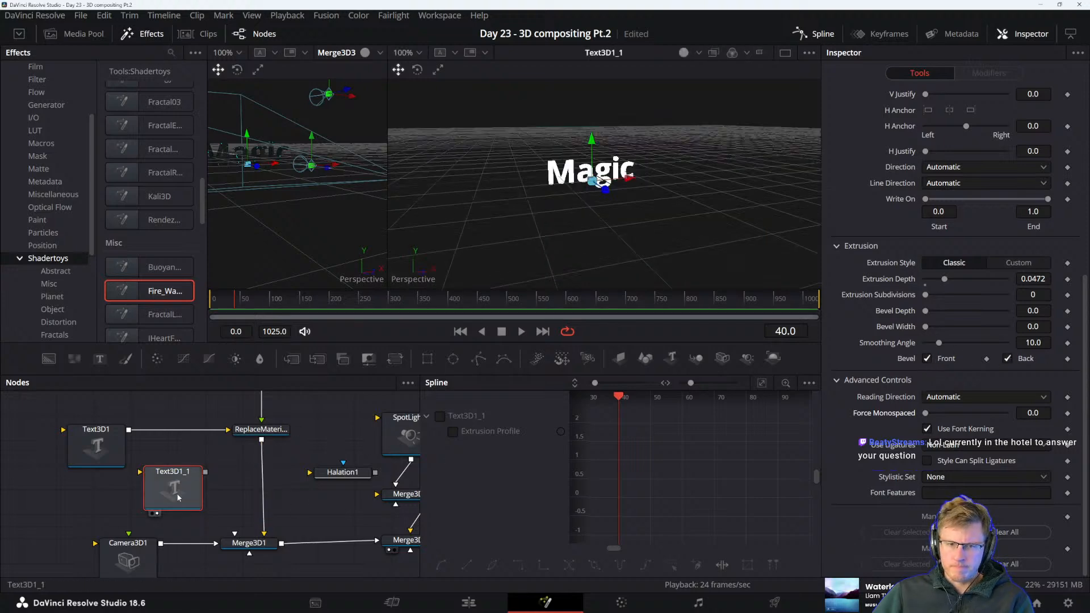
left_click_drag(178, 498, 187, 499)
scroll(551, 200, "up", 5)
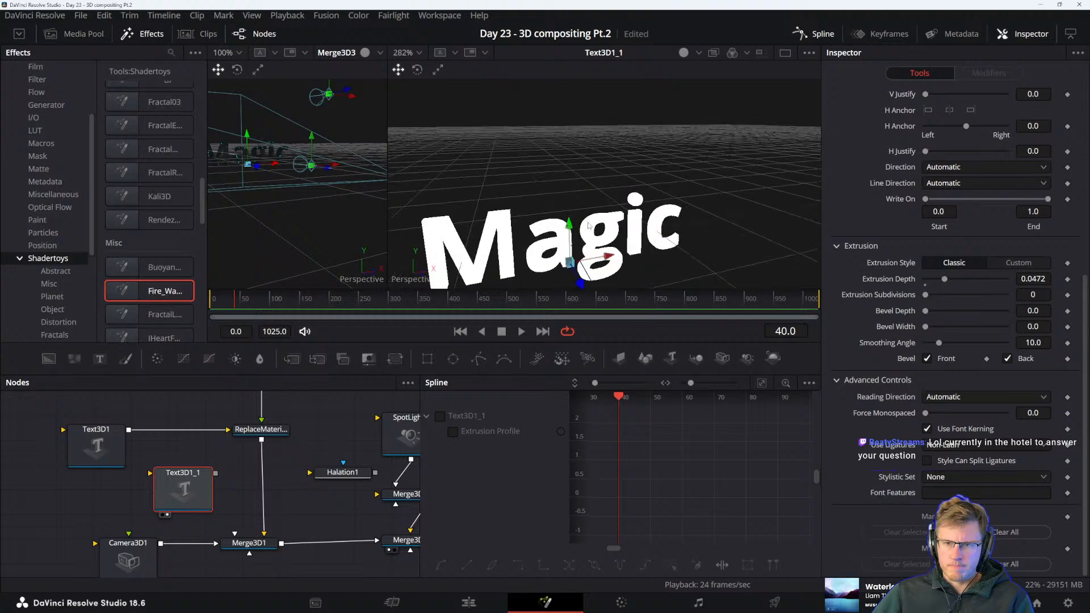
left_click_drag(588, 224, 629, 192)
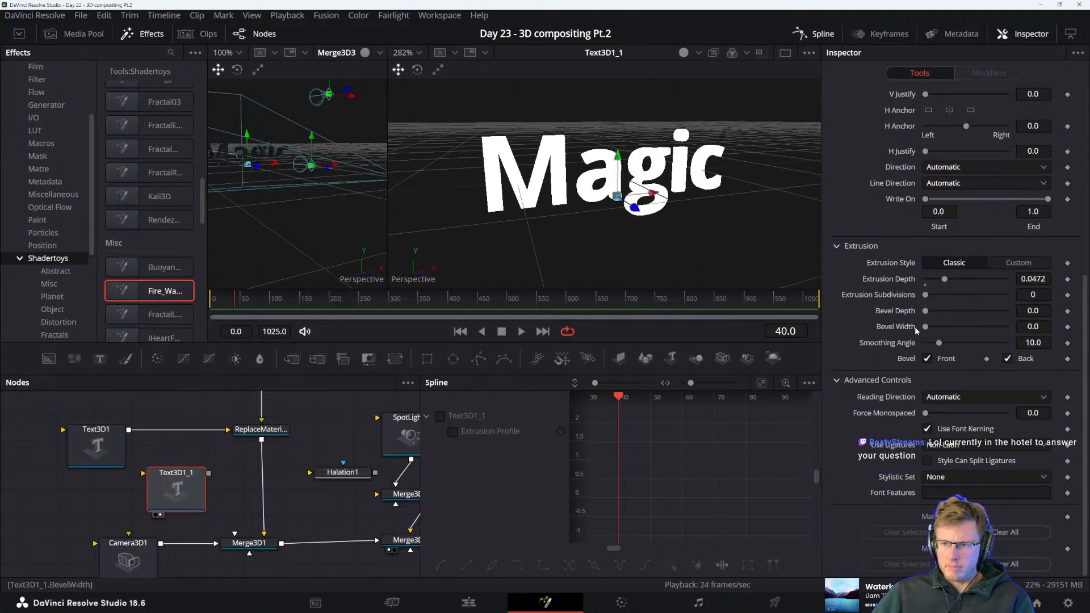
Try a larger bevel depth and the Custom extrusion style on the copied text, returning the style to Classic
left_click_drag(926, 311, 982, 311)
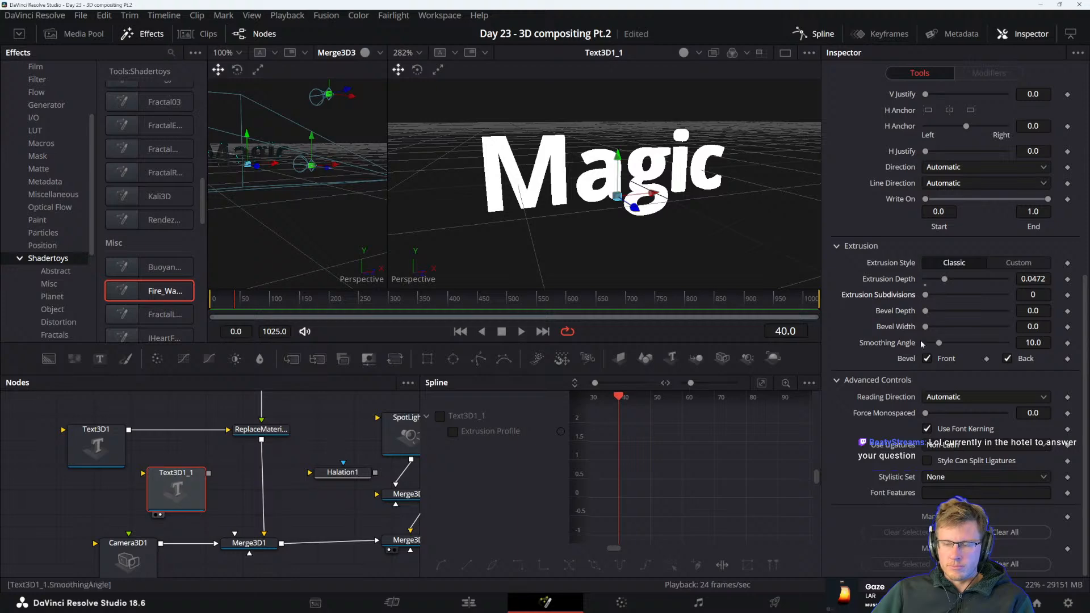
left_click(1004, 265)
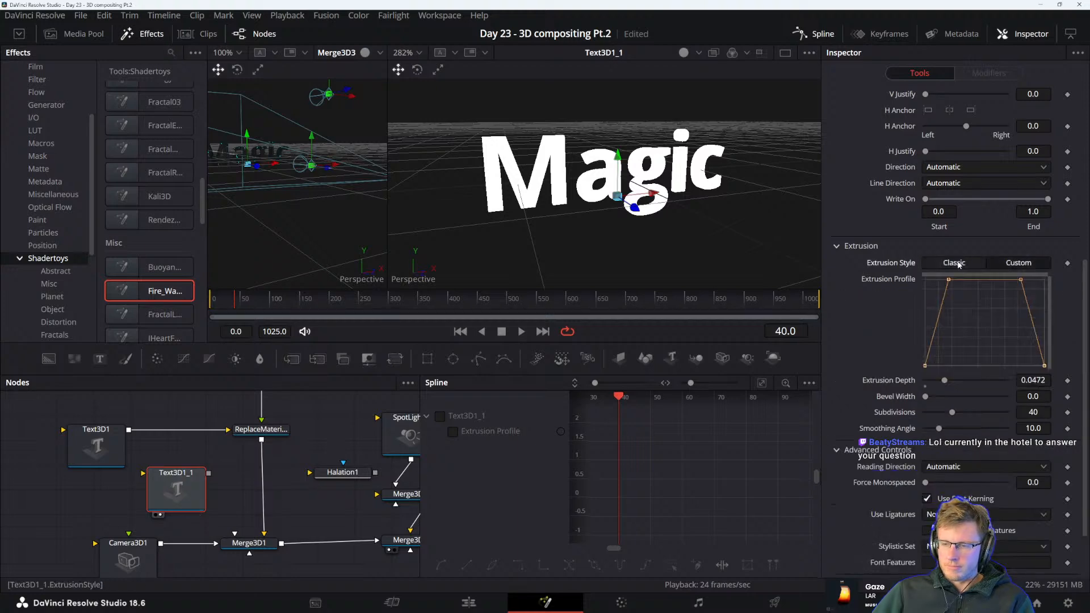
left_click(959, 265)
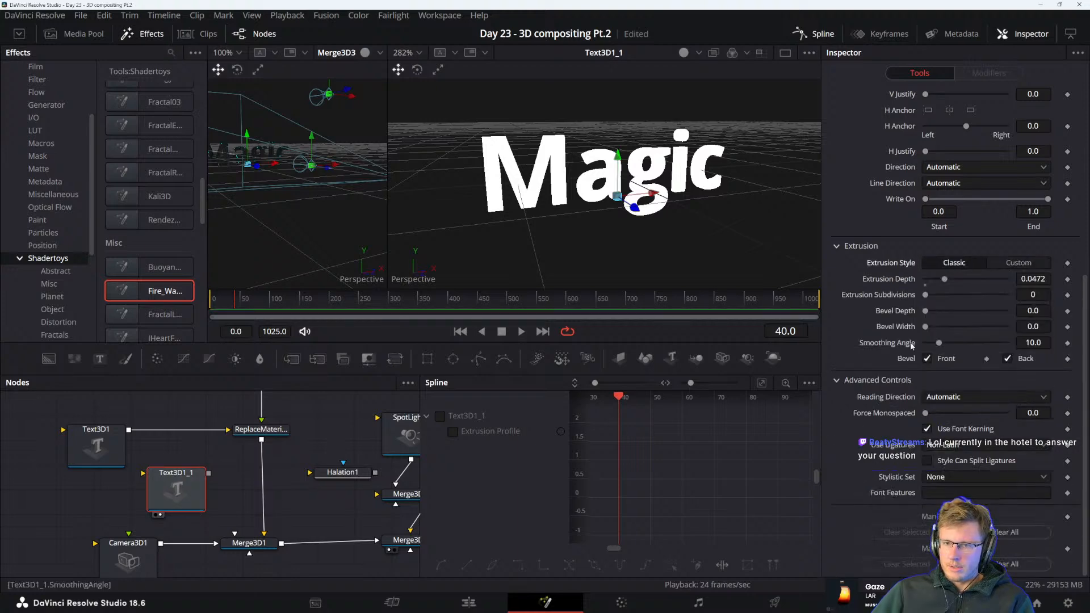
Look through the copied text node's layout, character transform, shading and 3D transform settings
scroll(924, 296, "up", 3)
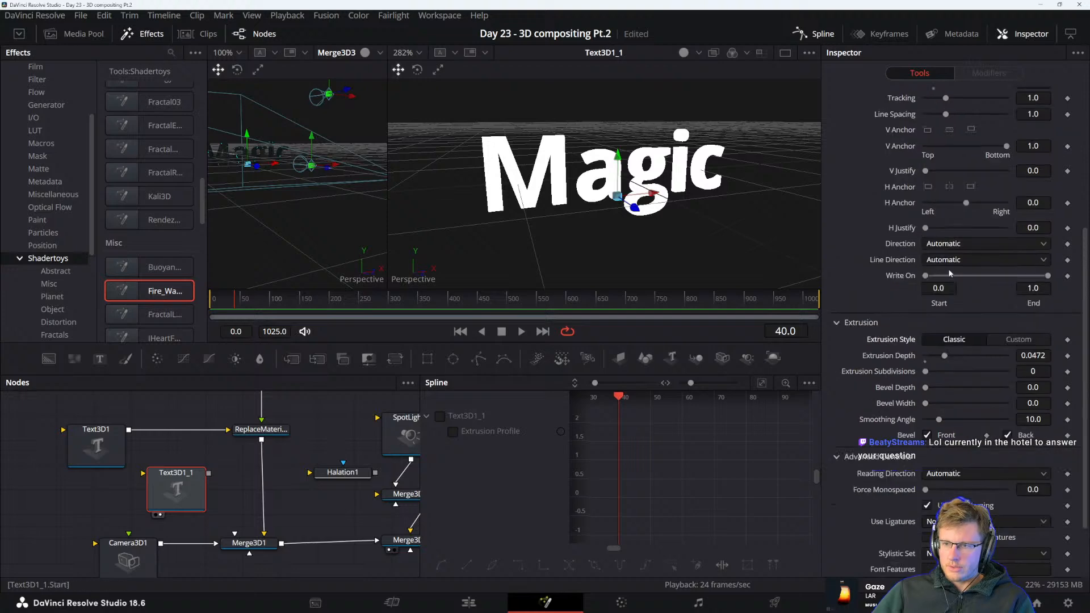
scroll(942, 247, "up", 10)
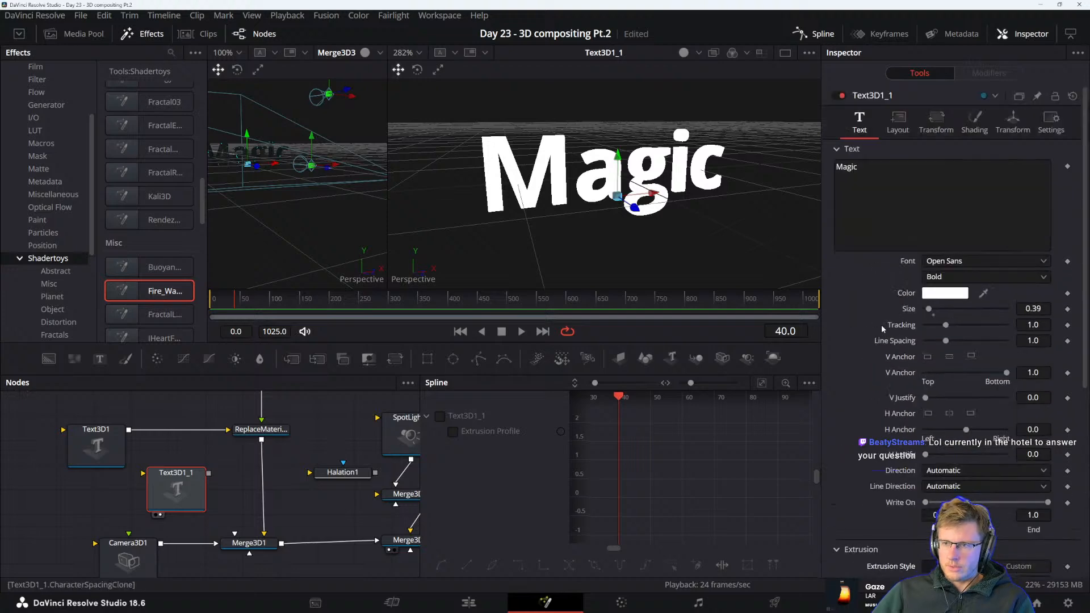
left_click(897, 122)
left_click(935, 125)
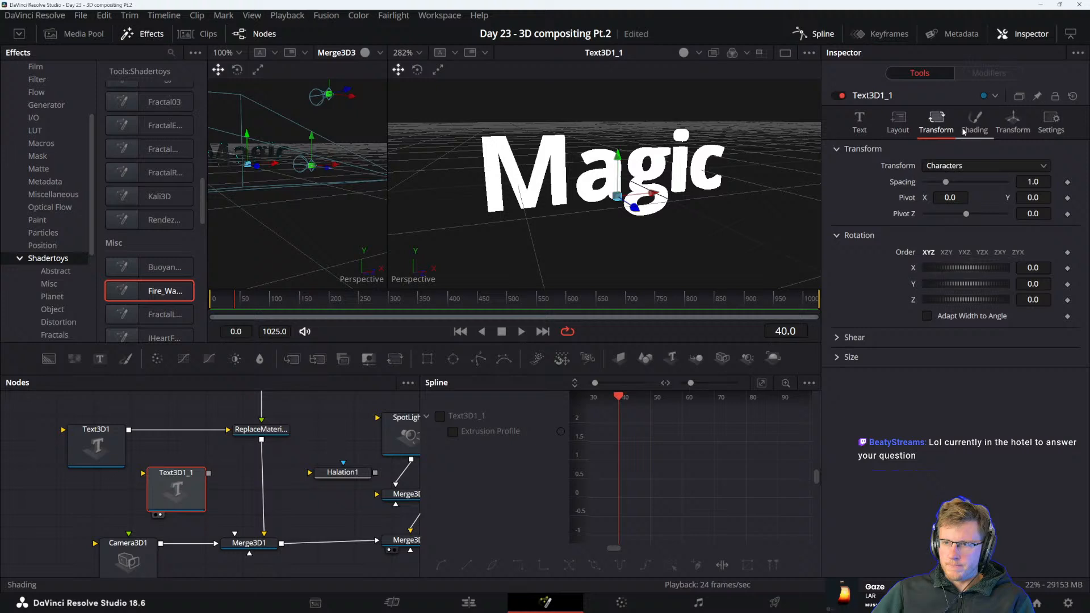
left_click(974, 122)
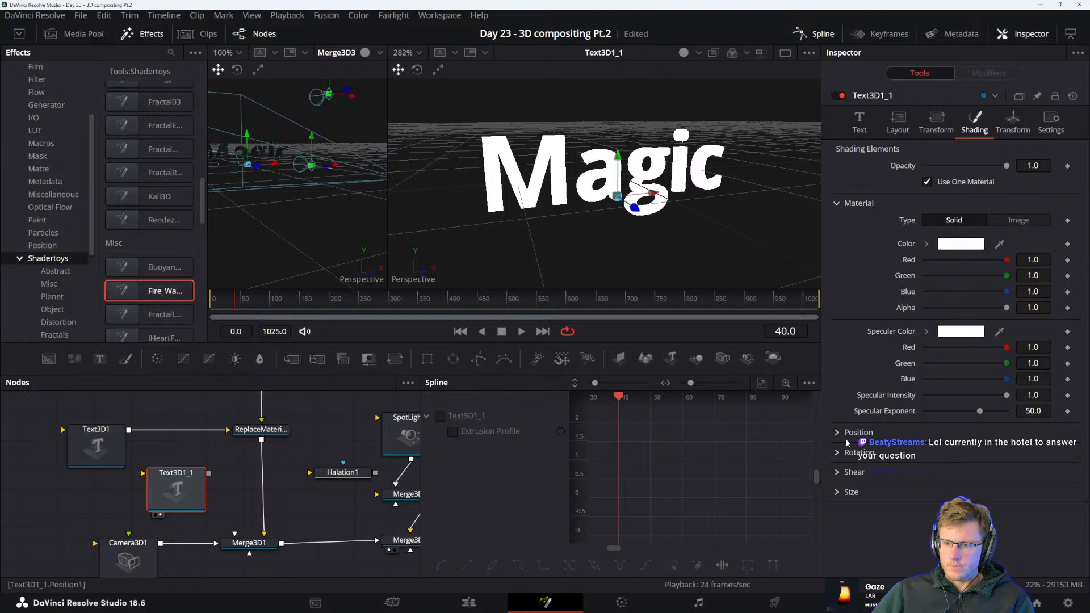
left_click(1006, 126)
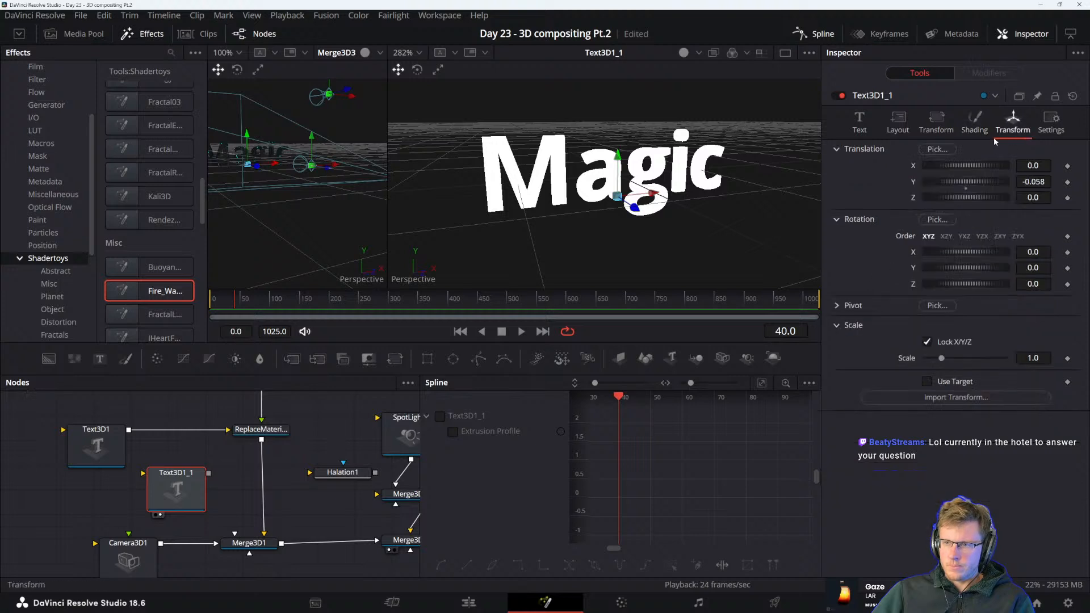
left_click(942, 130)
left_click(896, 122)
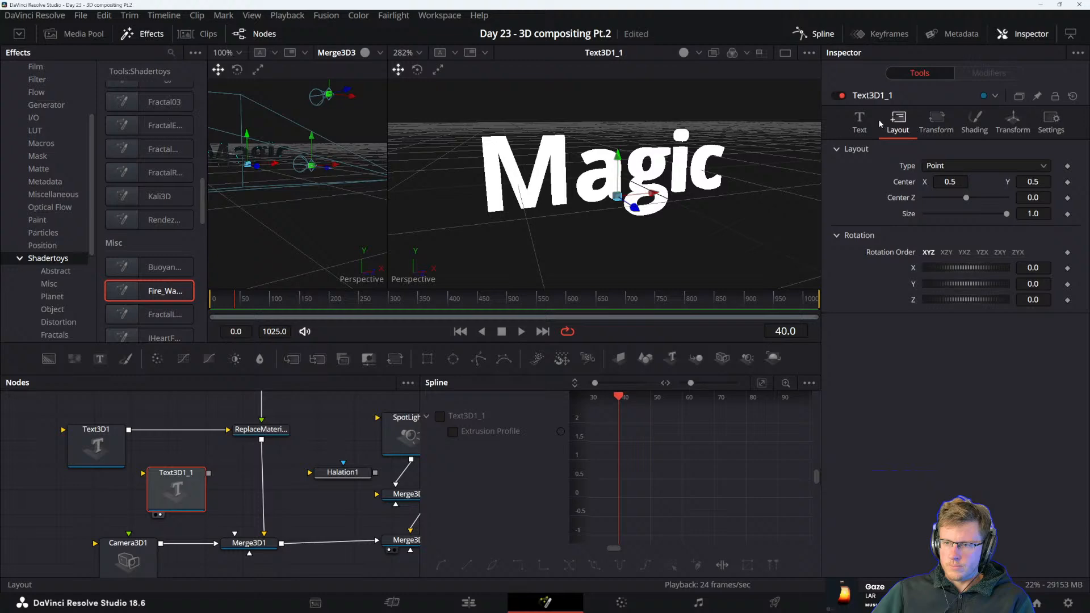
Reduce the copied text's extrusion depth to 0.0252, trying the Custom extrusion style before returning to Classic
left_click(859, 121)
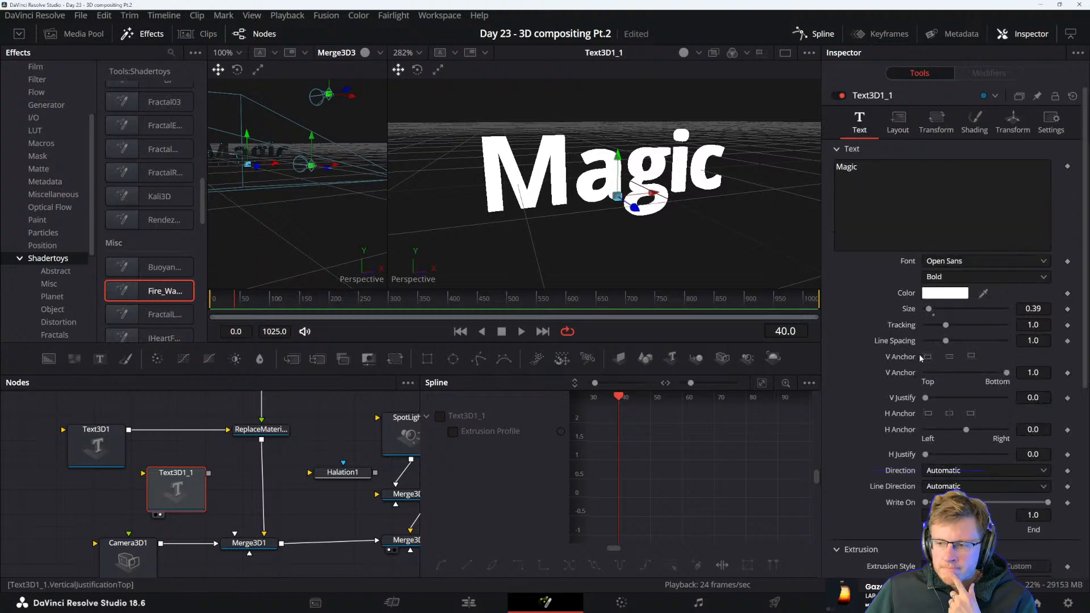
scroll(919, 354, "down", 5)
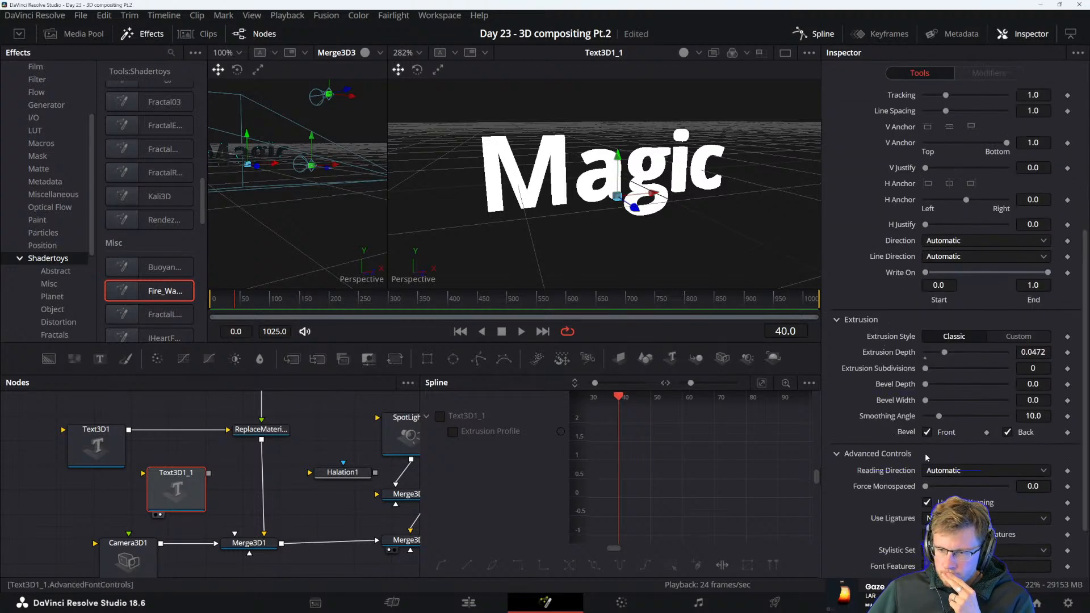
left_click_drag(945, 352, 936, 353)
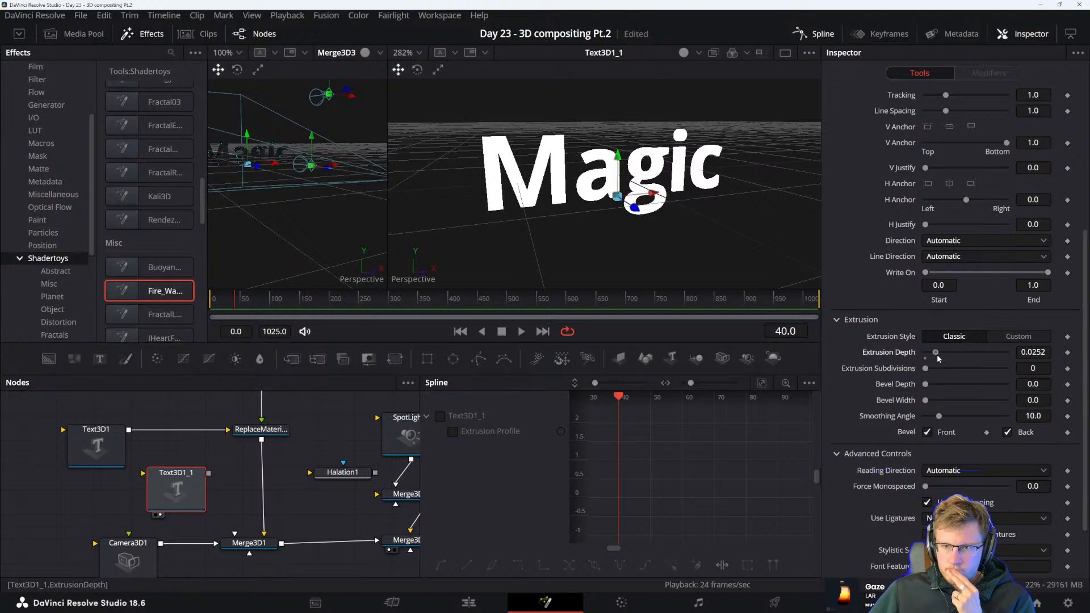
left_click(1020, 341)
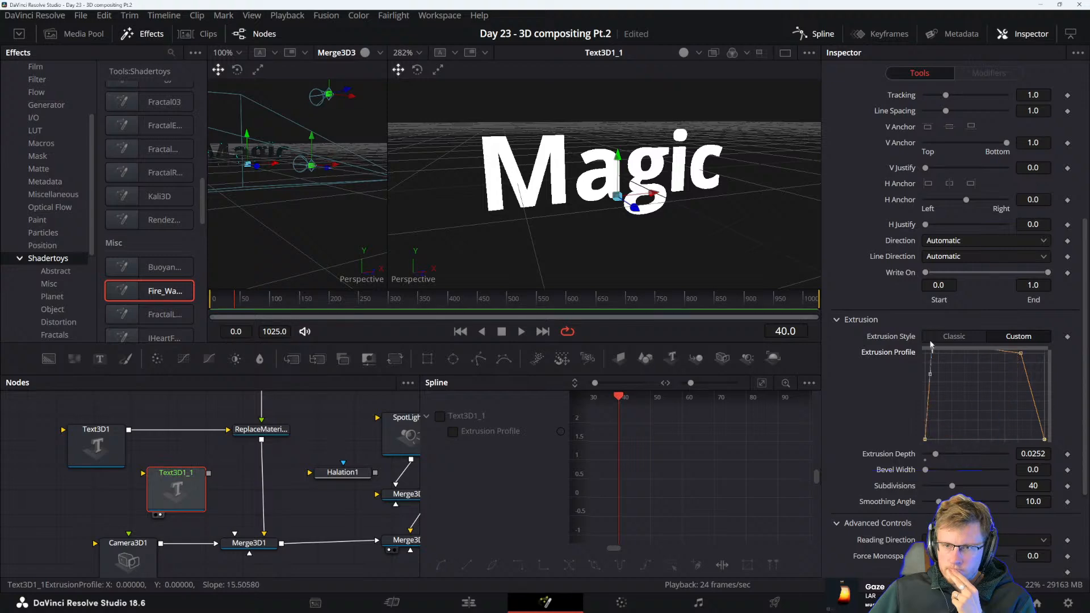
left_click(947, 339)
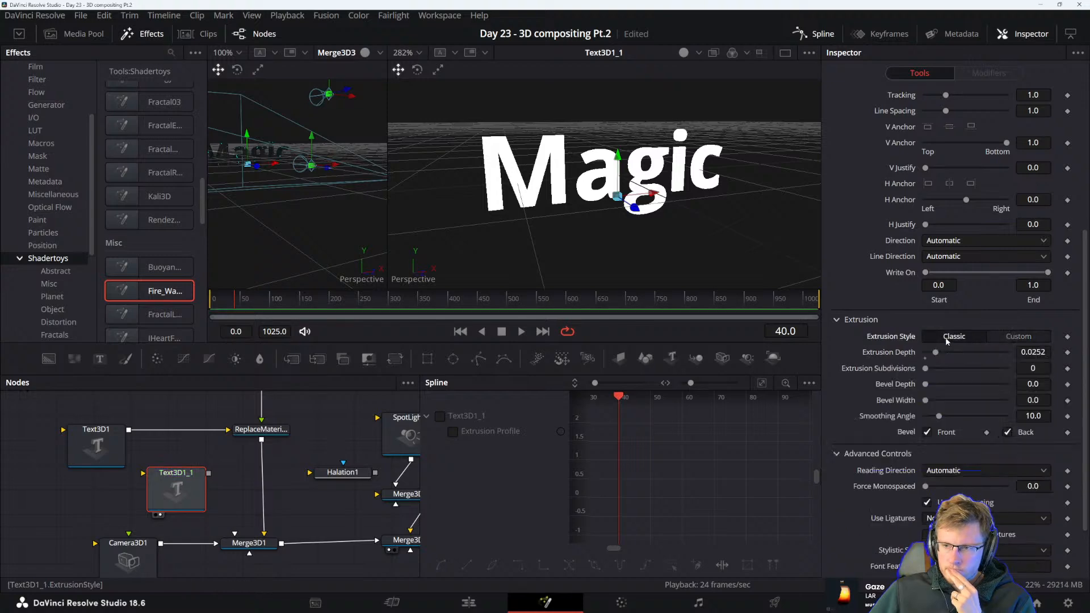
mouse_move(925, 369)
left_mouse_down()
mouse_move(984, 369)
mouse_move(924, 369)
left_mouse_up()
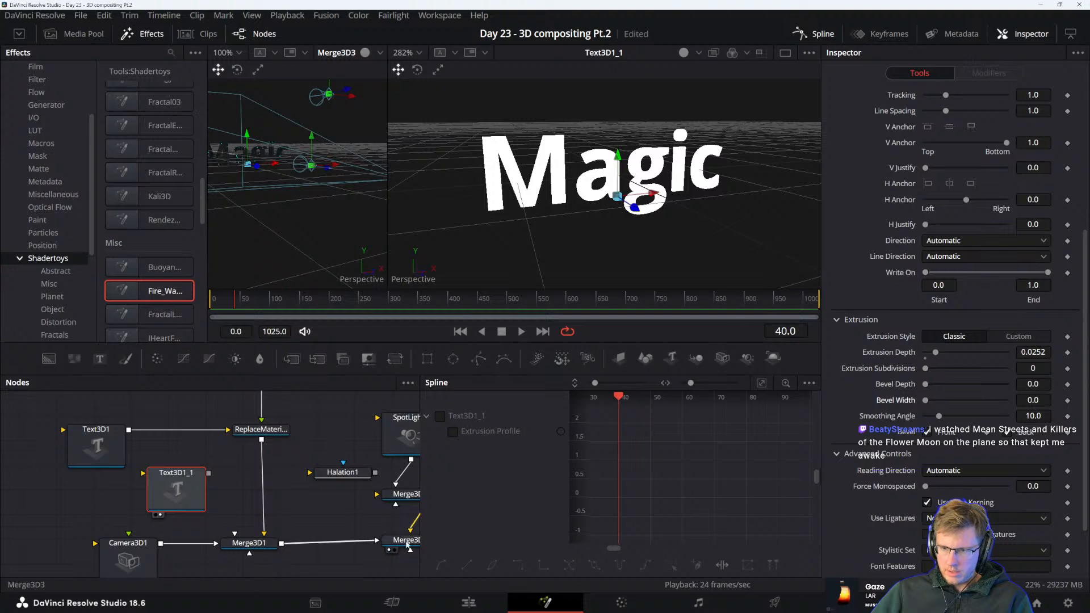
Examine the copied text's advanced font controls, character transform and shading options, including the expanded shading size settings
scroll(903, 435, "down", 2)
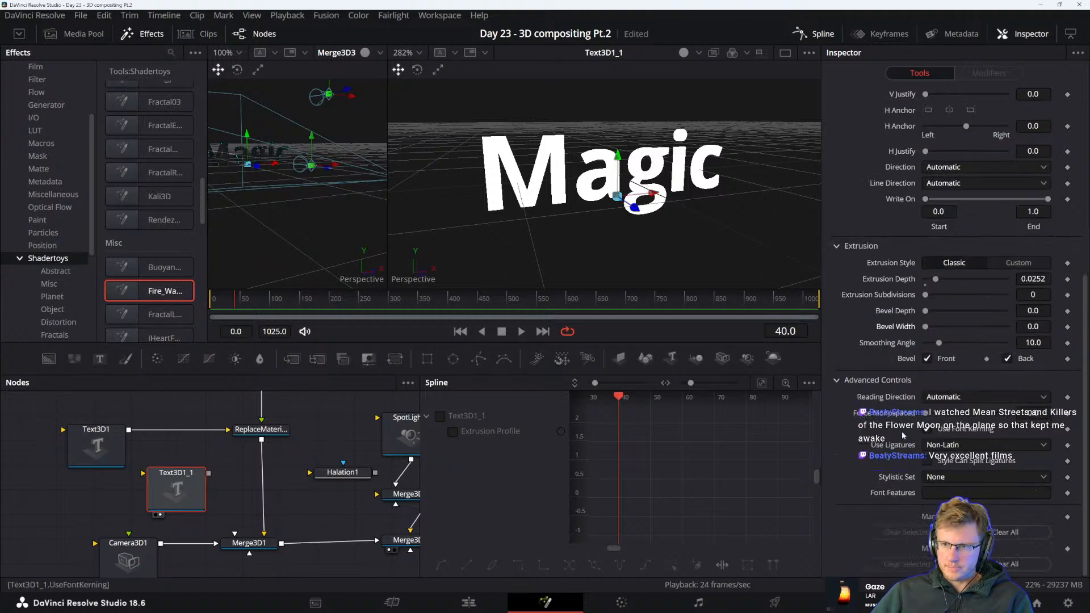
left_click(889, 494)
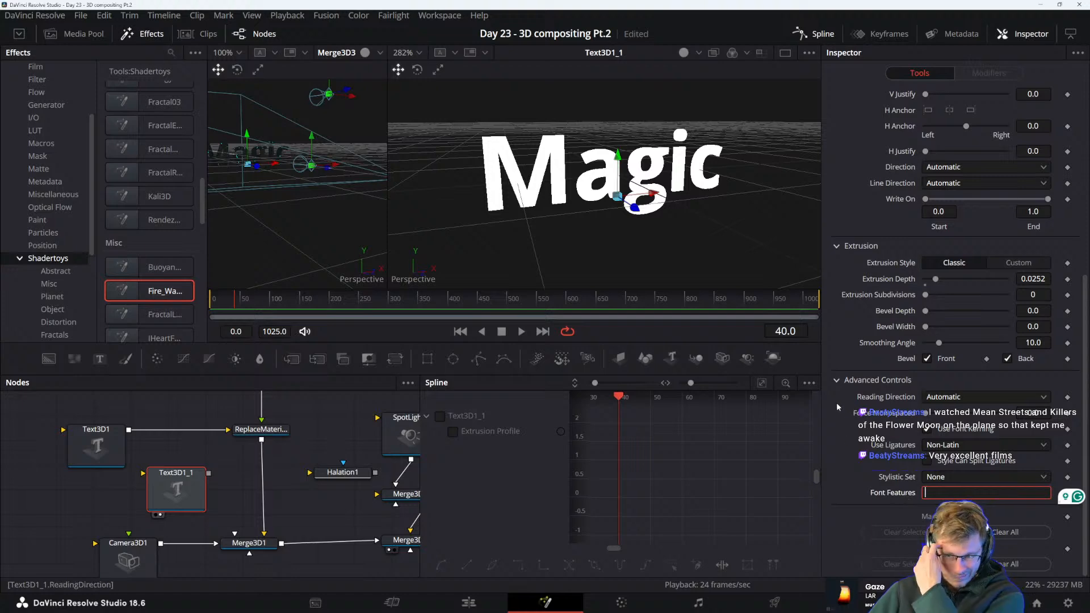
scroll(841, 387, "up", 8)
scroll(896, 458, "down", 8)
scroll(881, 478, "up", 6)
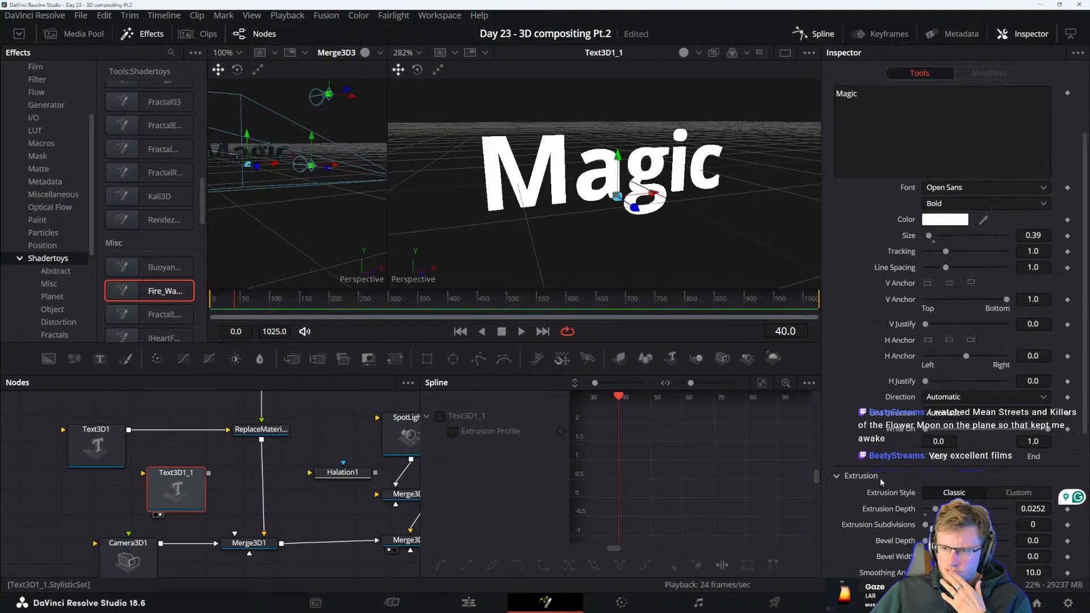
scroll(880, 478, "up", 3)
left_click(943, 122)
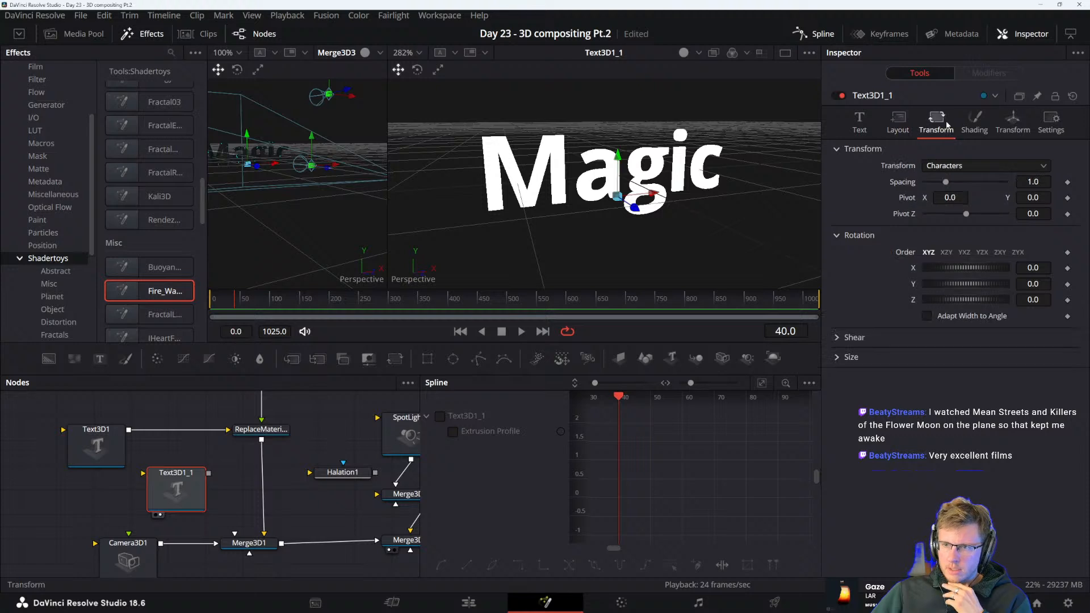
left_click(975, 120)
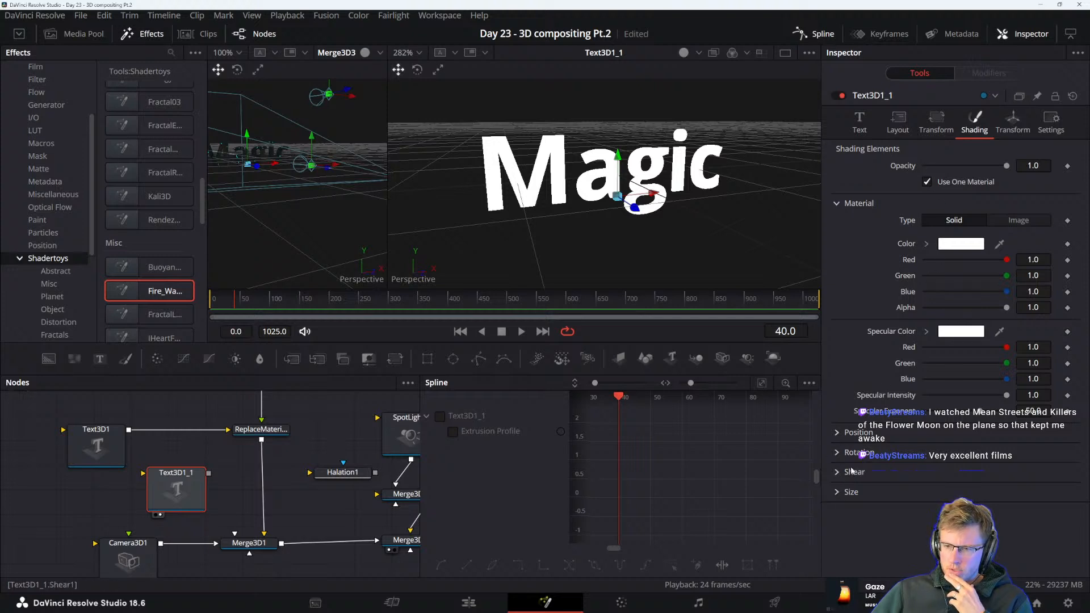
left_click(851, 491)
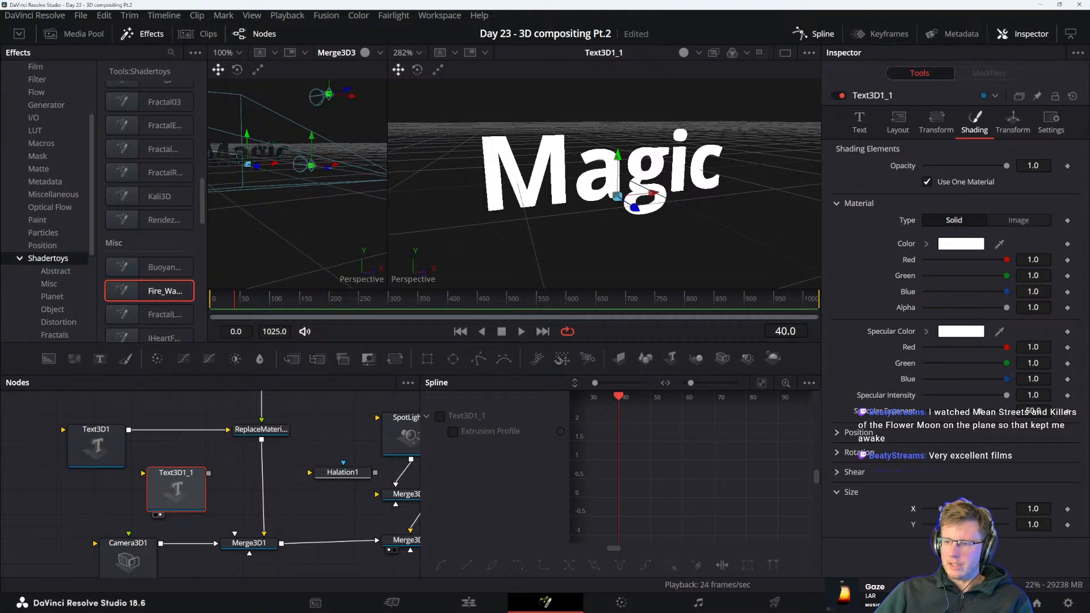
Save the Day 23 - 3D compositing Pt.2 project
key("super")
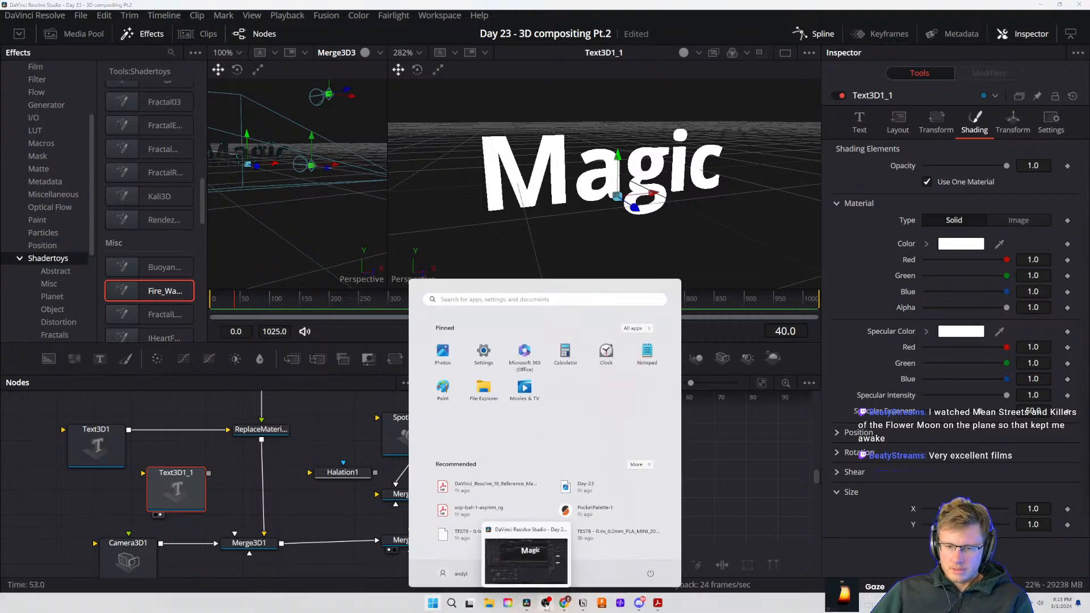
mouse_move(564, 603)
left_click(605, 559)
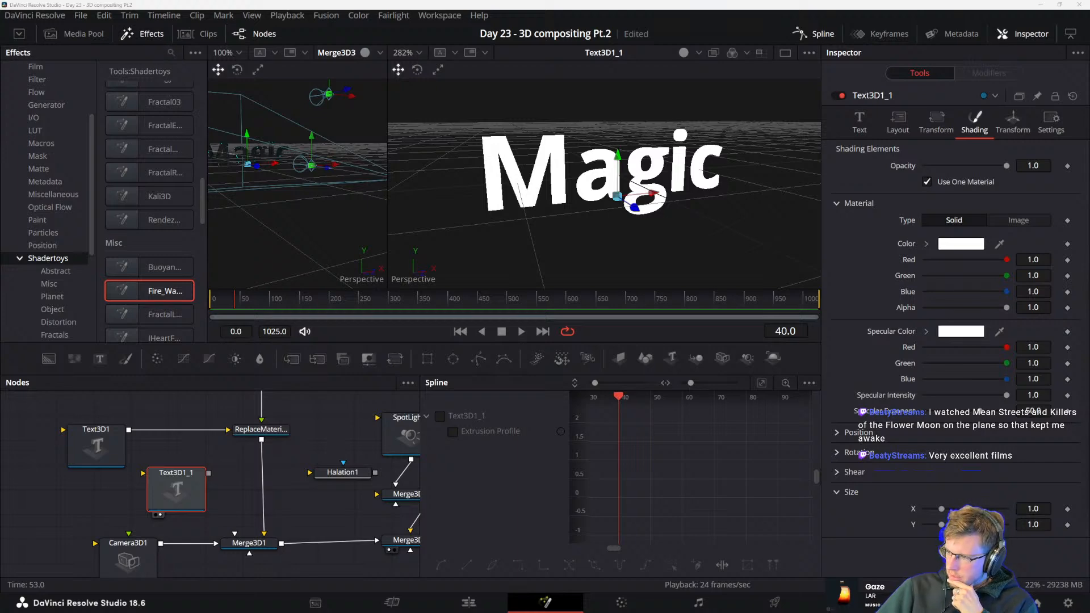
key("ctrl+s")
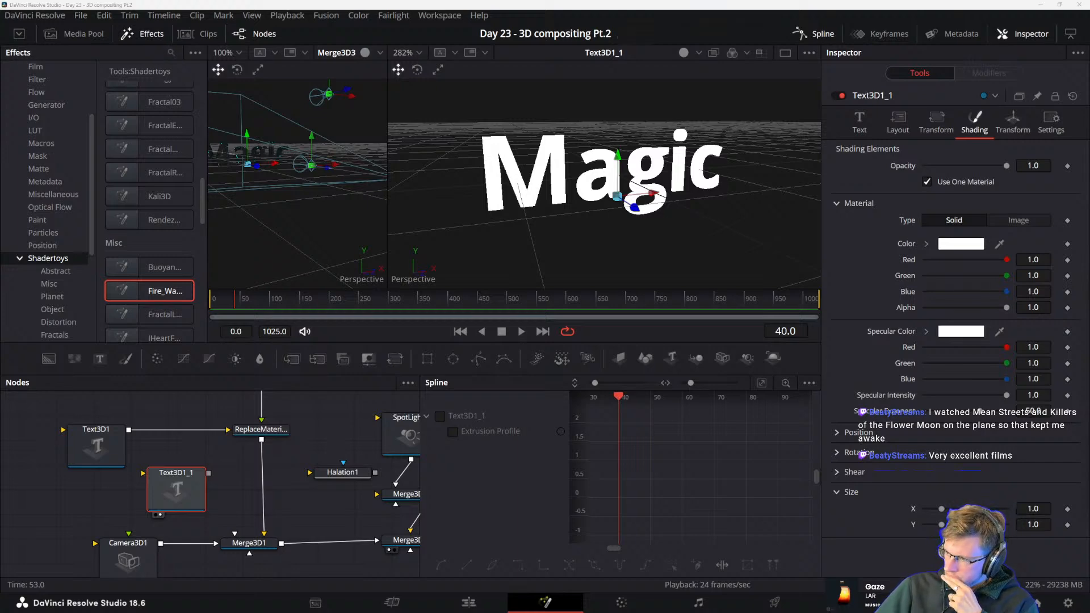
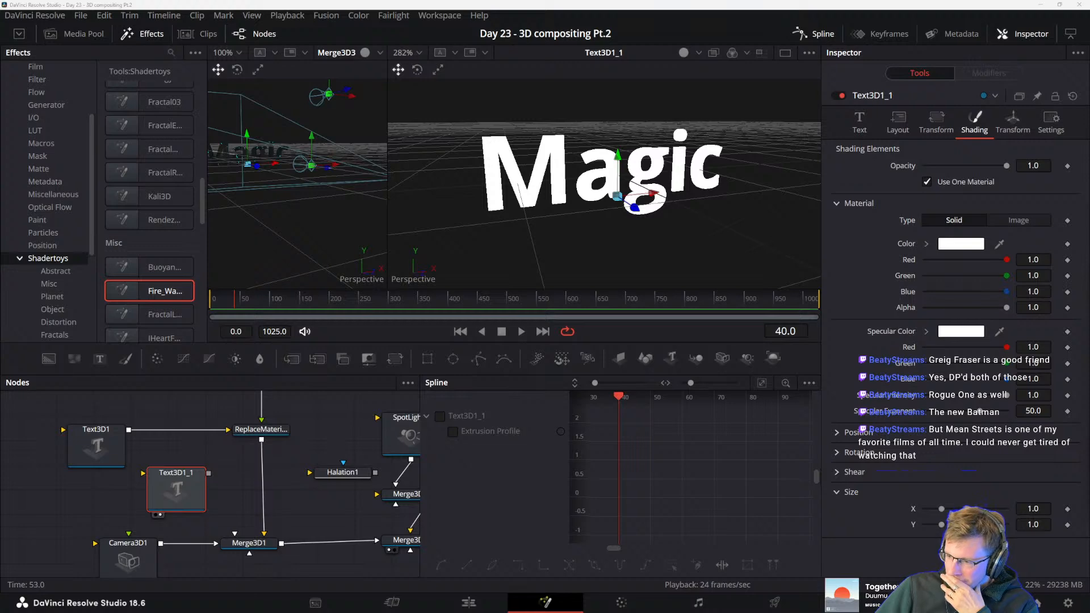
Watch part of the Mean Streets theatrical trailer in the browser, pause it and put the browser window away
left_click_drag(1089, 386, 431, 92)
scroll(472, 246, "up", 1)
left_click(533, 314)
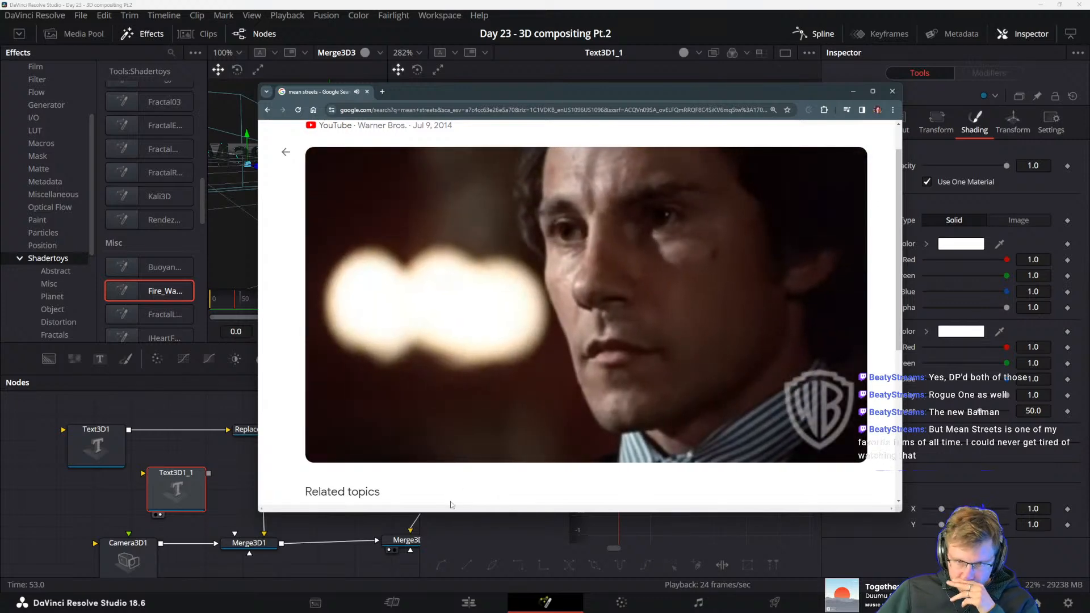
mouse_move(573, 393)
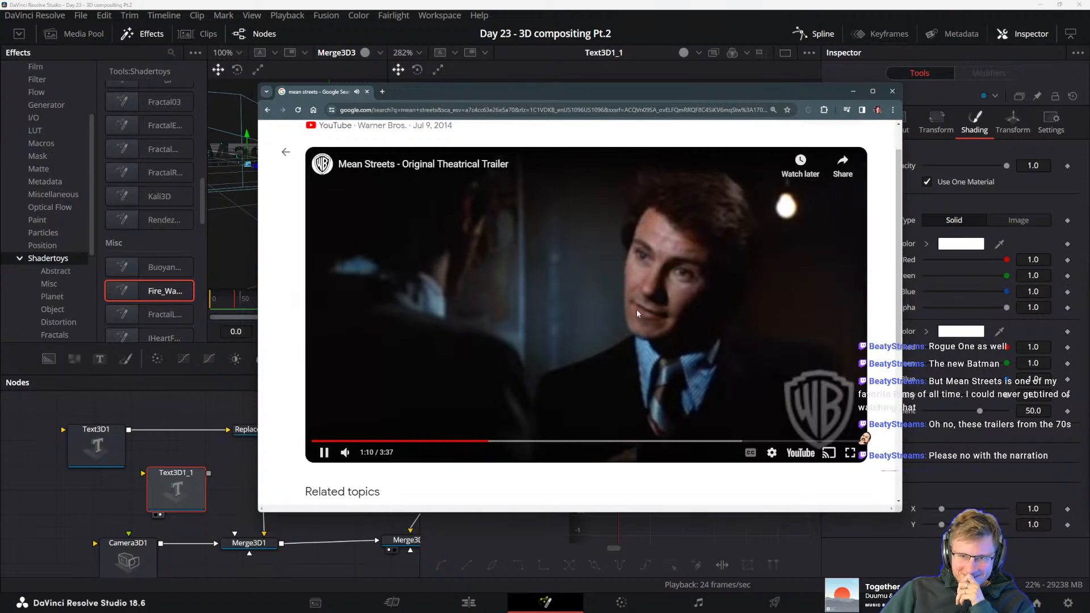
left_click(636, 309)
left_click_drag(416, 95, 1089, 105)
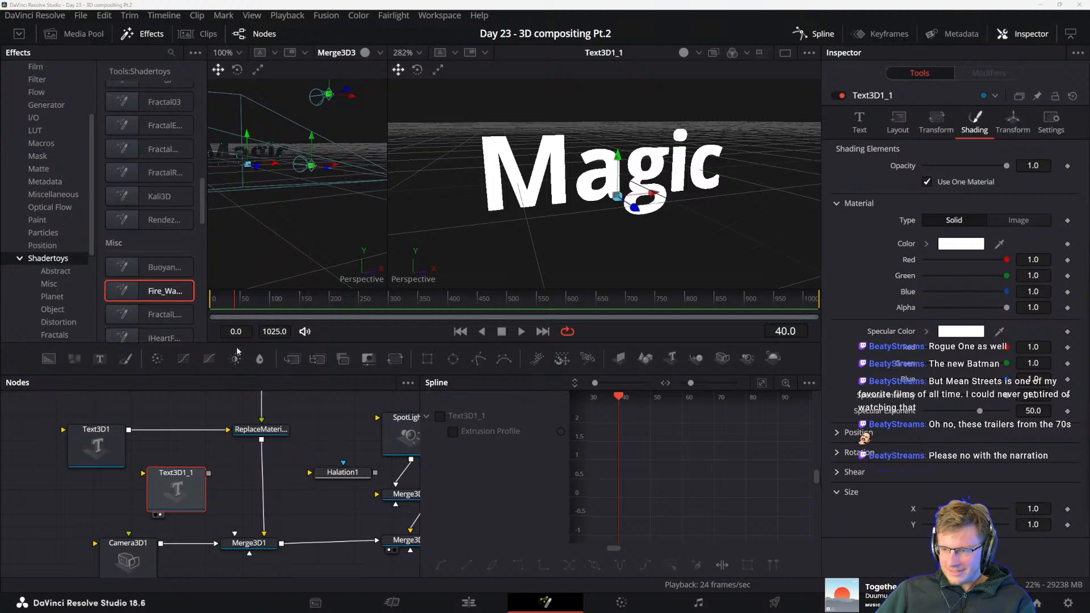
Display the copied text's Extrusion Profile curve in the Spline editor and examine its shape
left_click(440, 417)
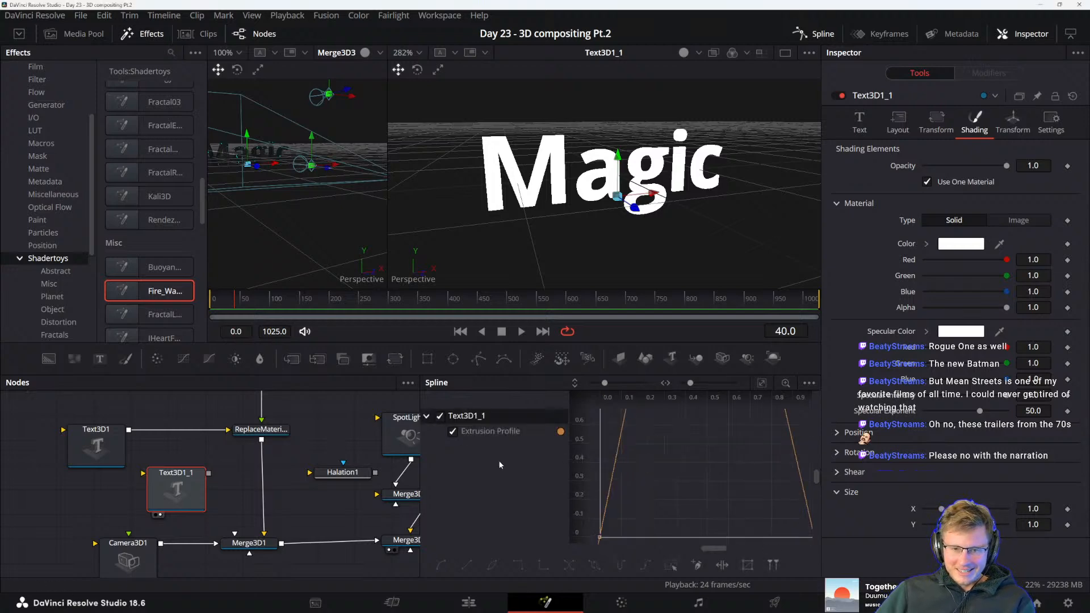
left_click_drag(728, 457, 713, 546)
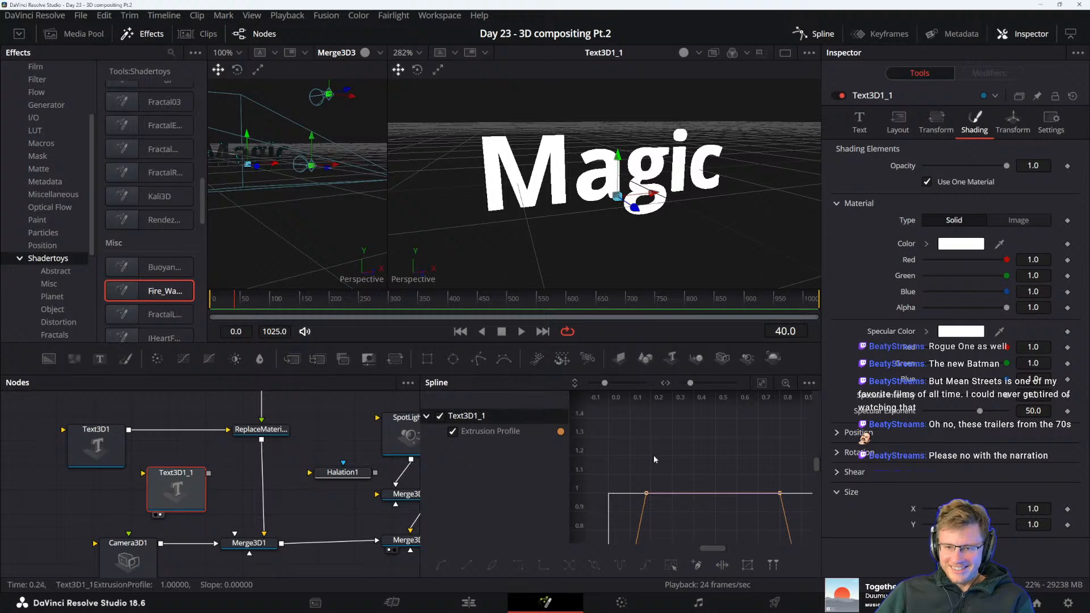
key("space")
left_click_drag(698, 456, 692, 433)
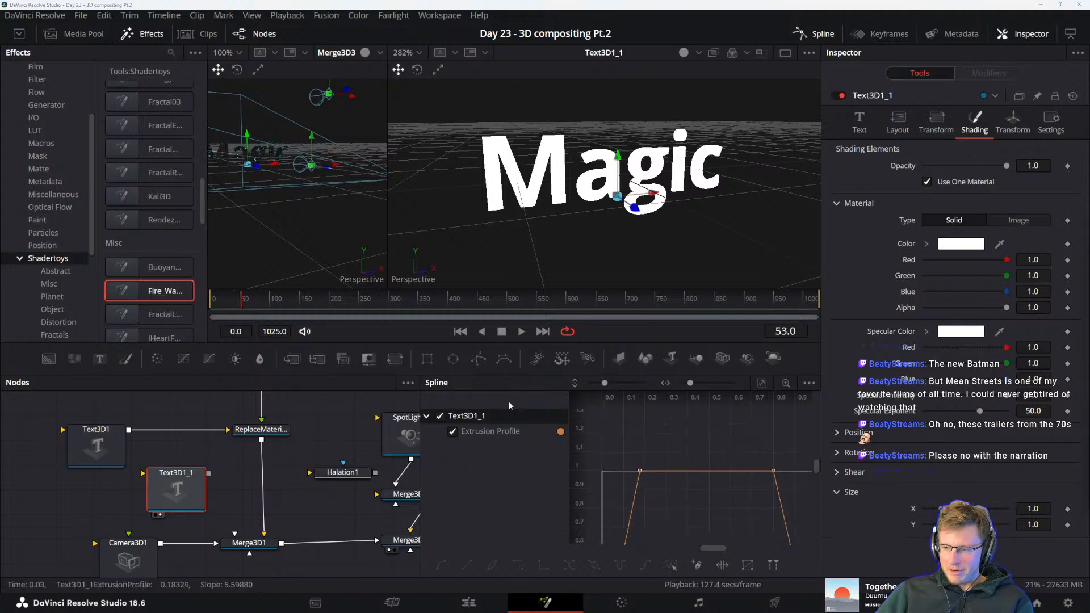
Move the copied text node closer to the original Text3D1 node and save the project
left_click_drag(170, 498, 151, 483)
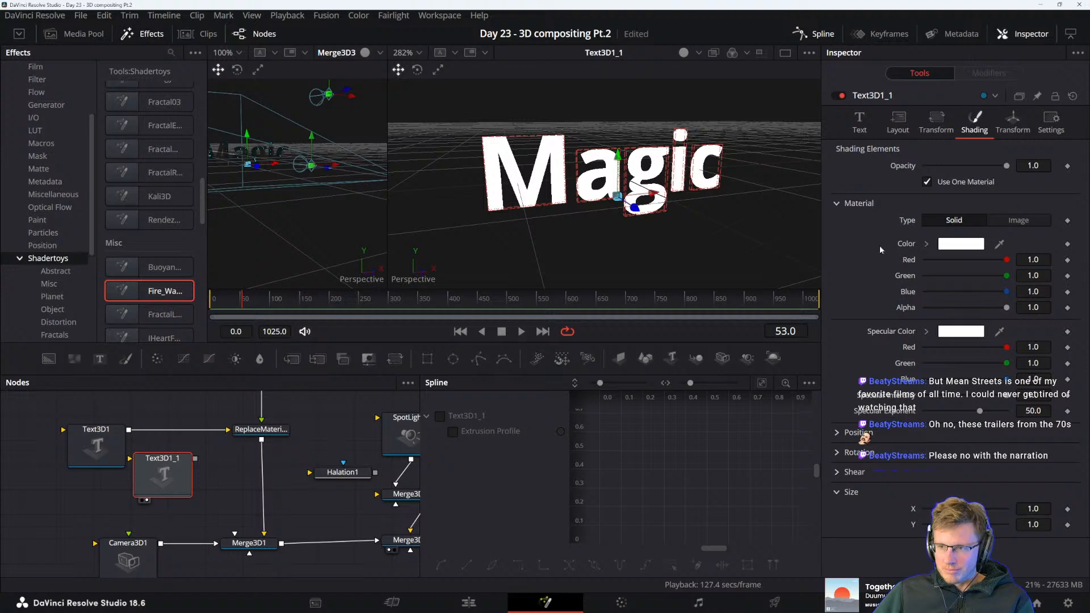
left_click(928, 244)
left_click(927, 244)
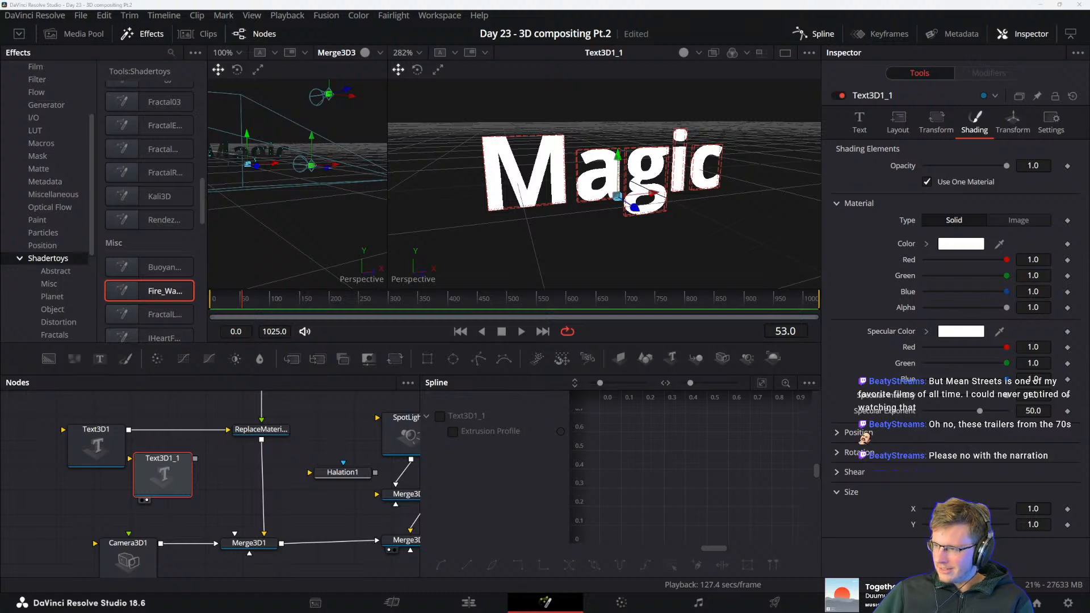
key("ctrl+s")
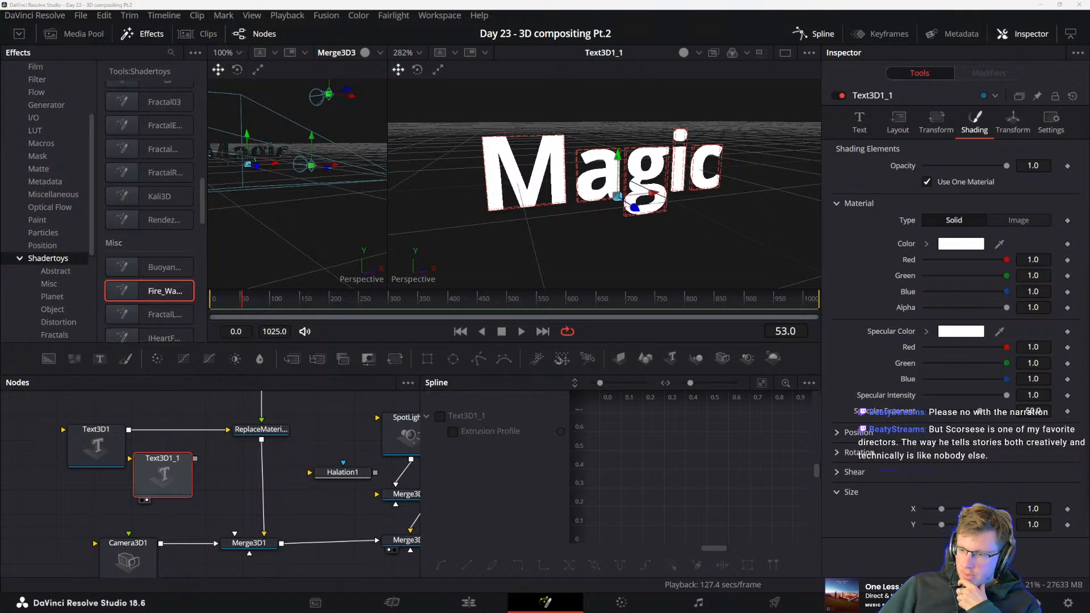
Trace the node chain from Merge3D3 through Renderer3D1 and XGlow1 to Merge2, inspecting the glow and merge settings
left_click(342, 517)
left_click_drag(342, 516, 278, 500)
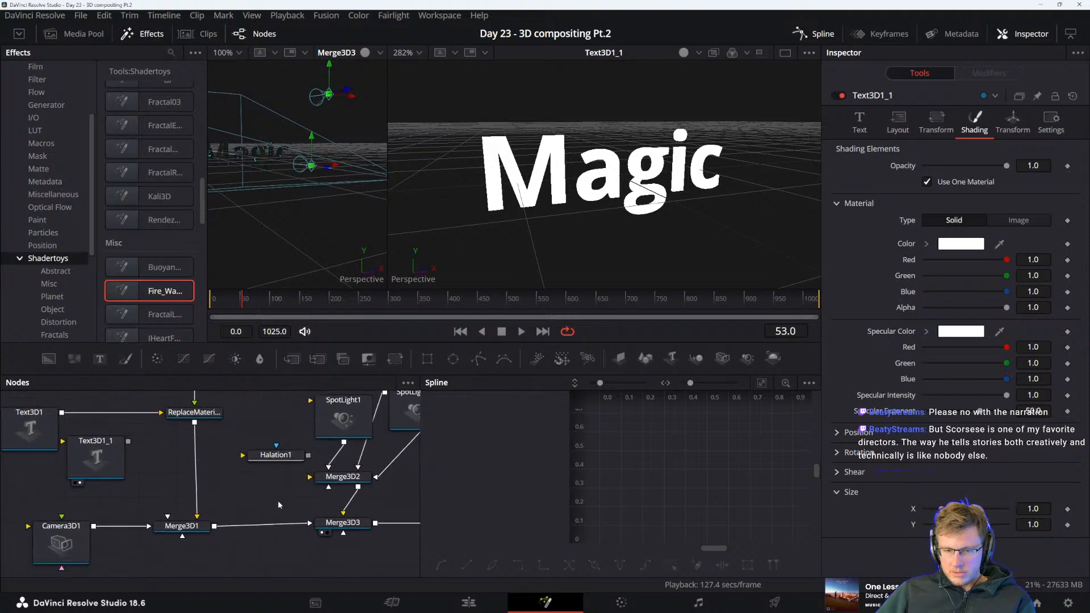
left_click_drag(353, 522, 258, 502)
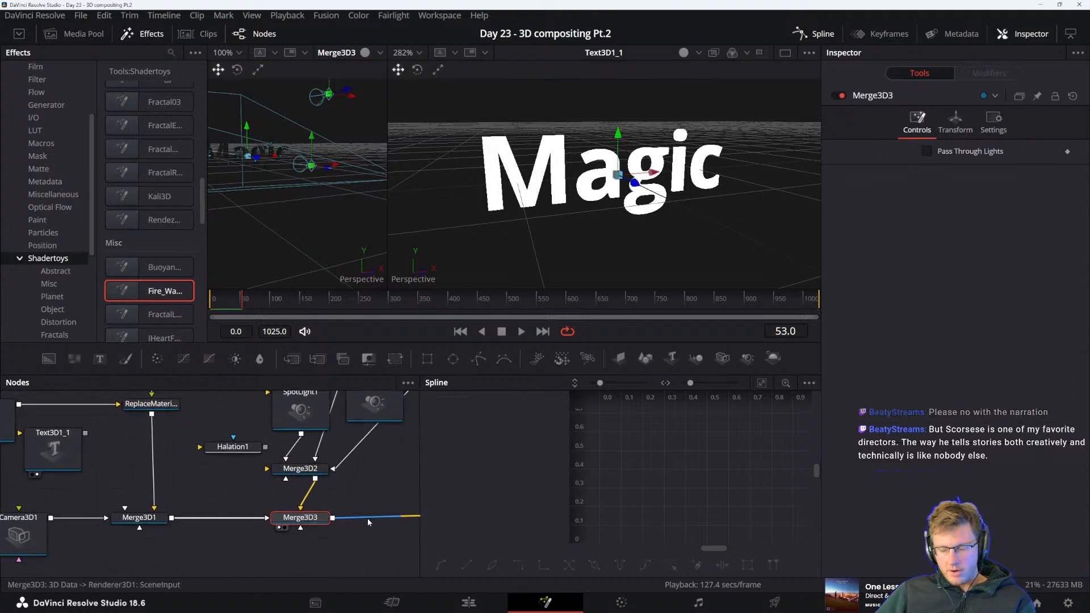
left_click_drag(384, 489, 293, 481)
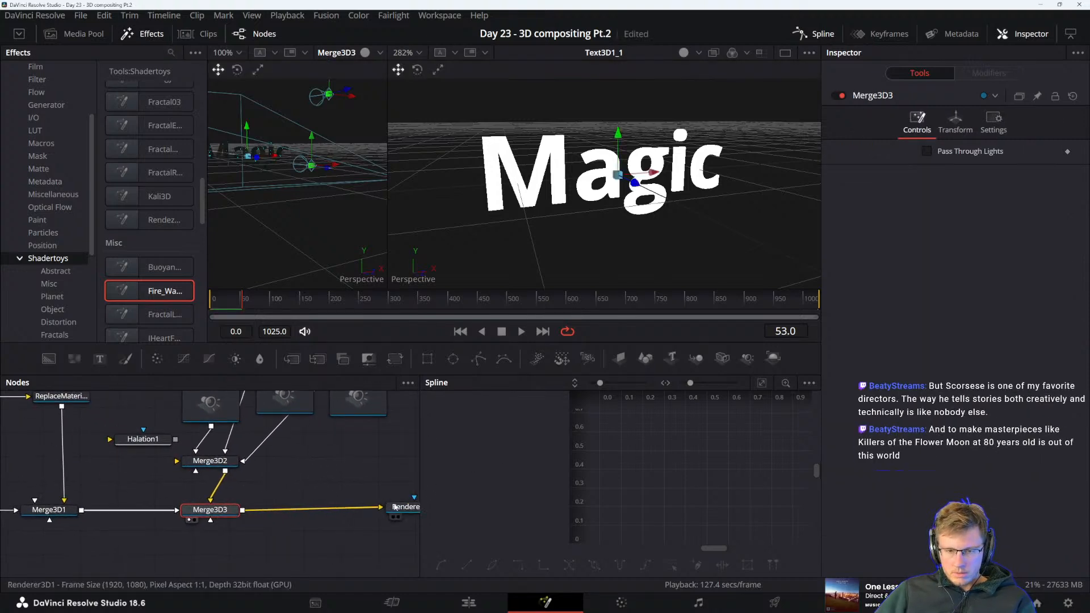
left_click(395, 507)
left_click_drag(405, 494, 211, 496)
left_click(279, 511)
left_click_drag(367, 506, 335, 507)
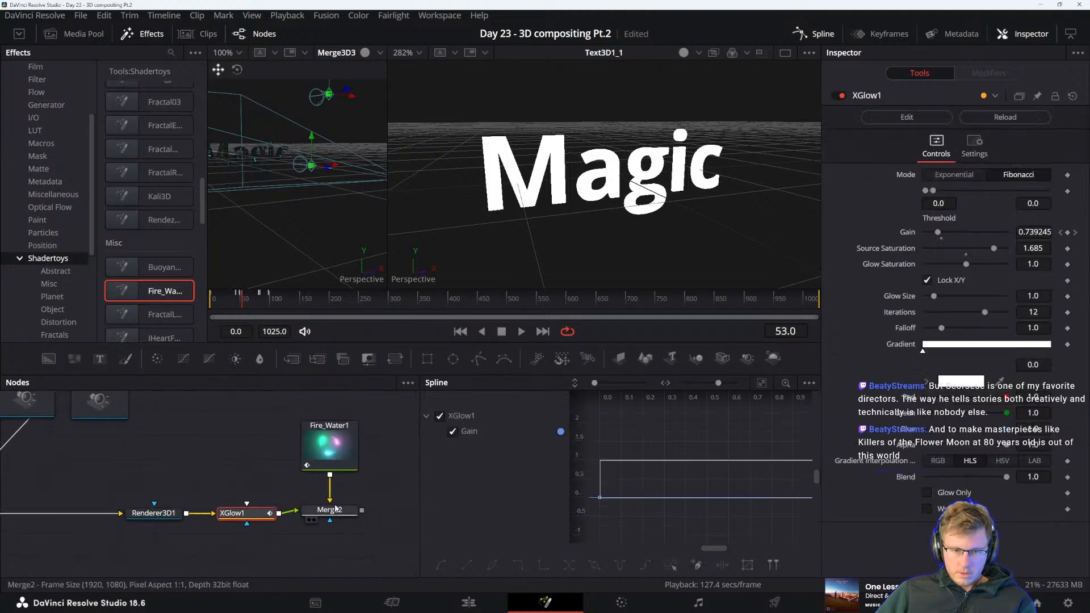
left_click(335, 508)
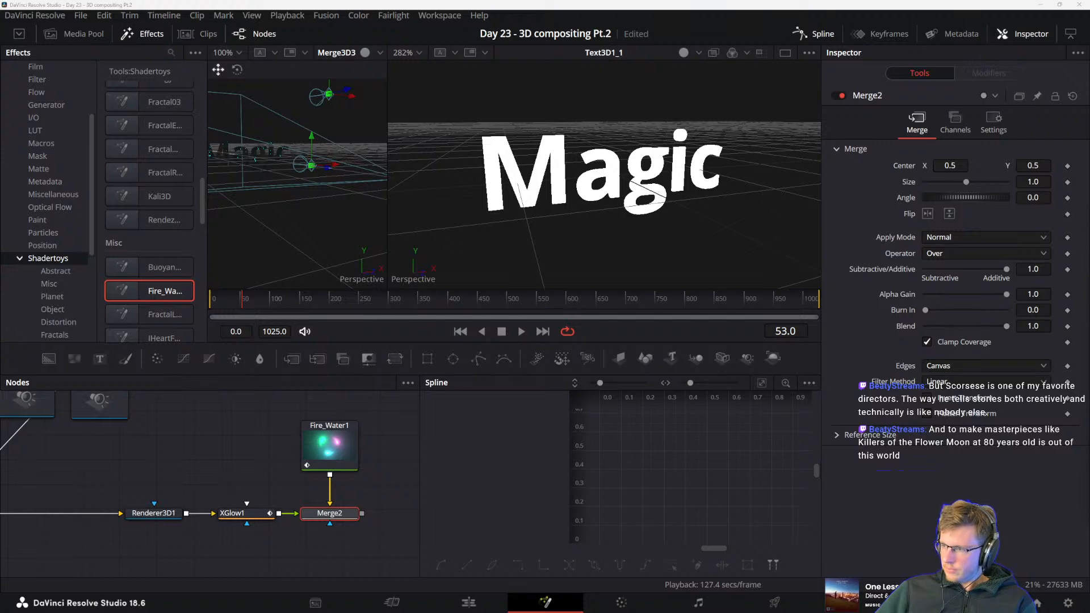
Check the Day 23 - 3D Compositing Basics Pt.2 journal page and return to DaVinci Resolve
key("alt+Tab")
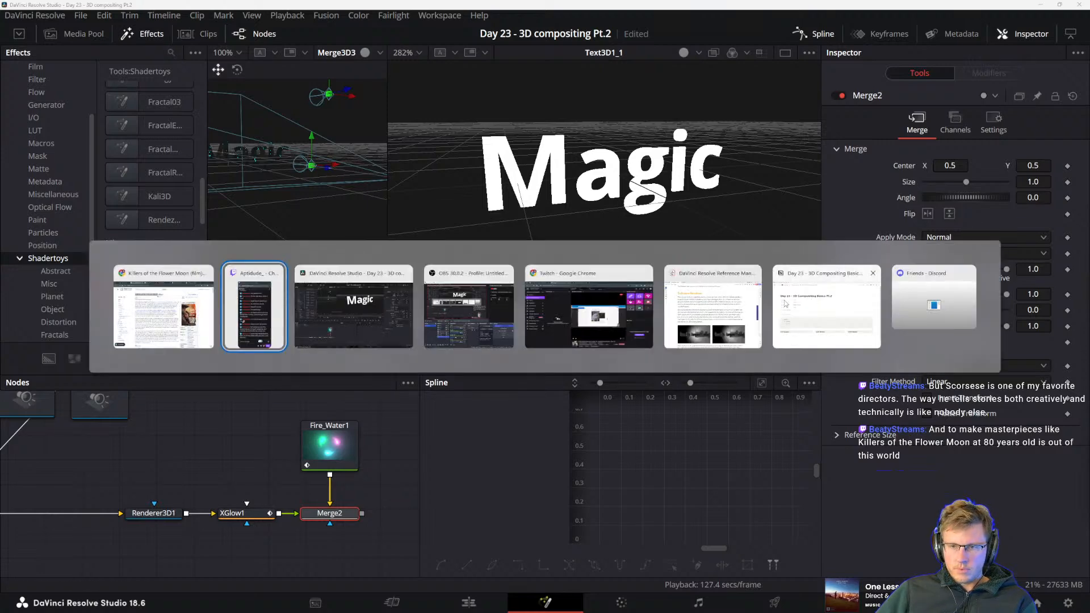
key("Tab")
key("Tab")
key("Tab")
key("Tab")
key("Tab")
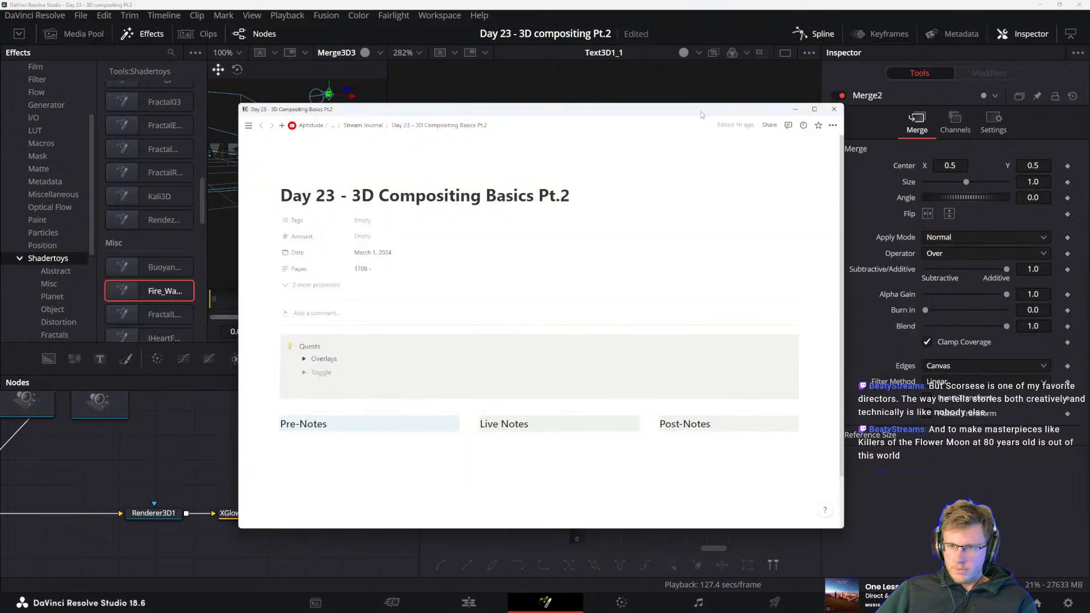
key("alt+Tab")
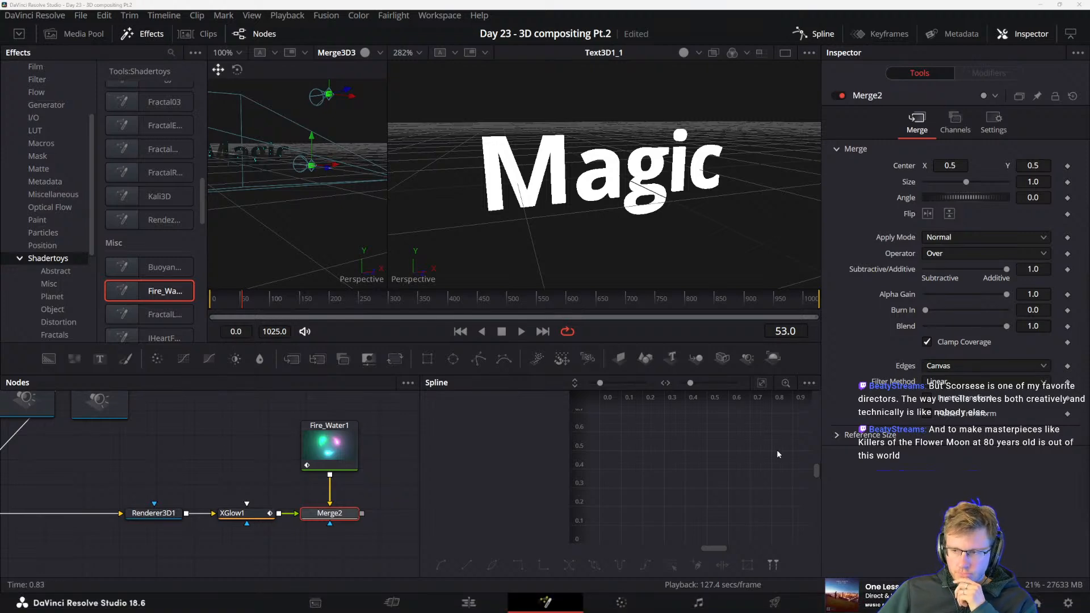
Shift SpotLight1 slightly away from Merge3D2 and delete the unconnected Halation1 node below it
left_click_drag(90, 448, 280, 527)
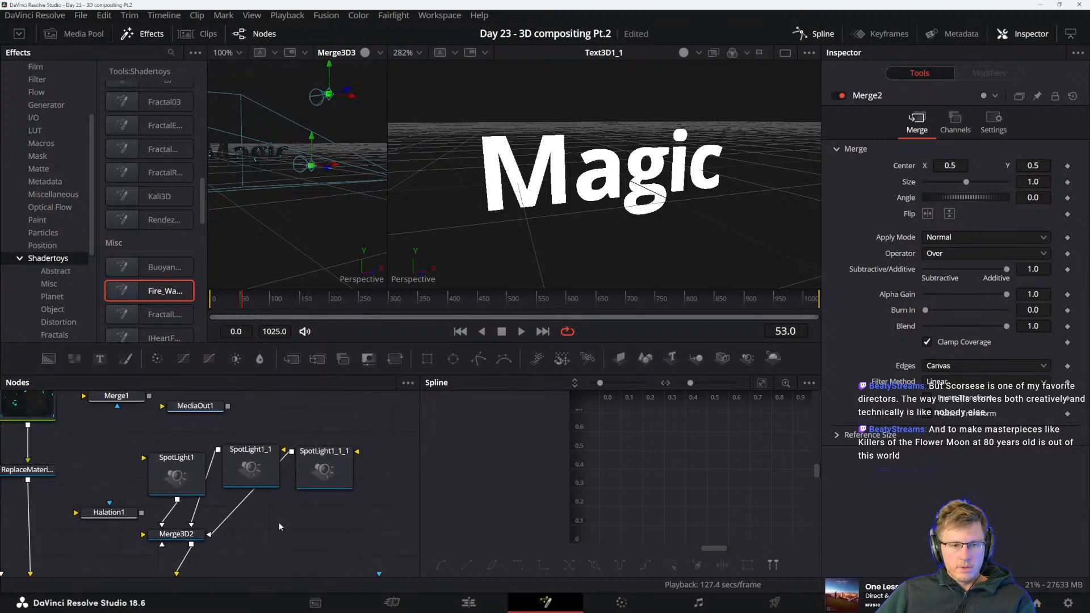
left_click_drag(169, 472, 138, 453)
left_click(105, 518)
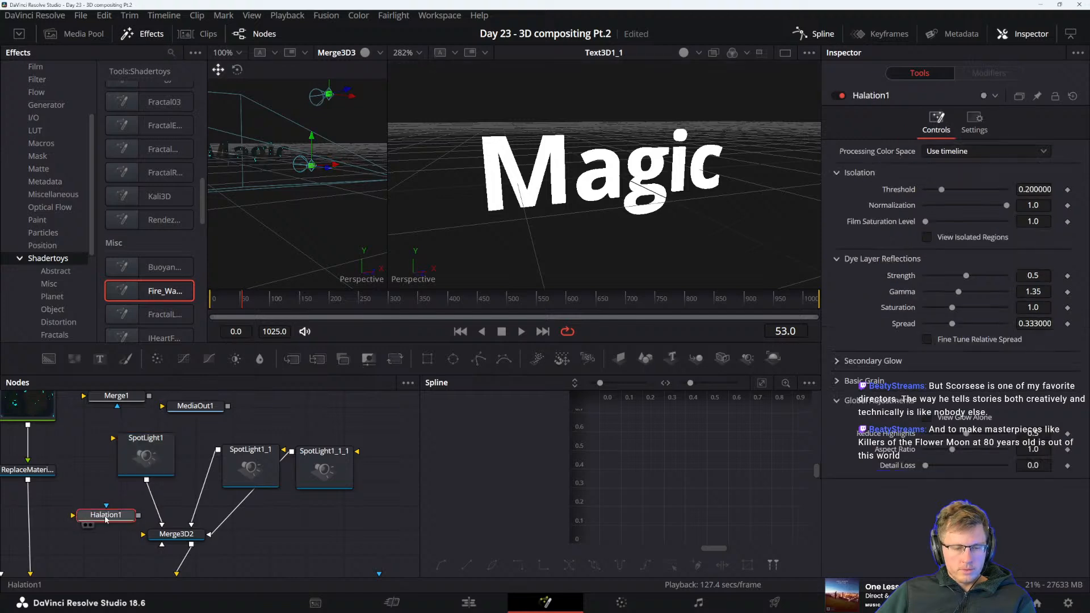
mouse_move(105, 519)
left_mouse_down()
mouse_move(72, 519)
mouse_move(119, 520)
mouse_move(88, 534)
mouse_move(94, 525)
left_mouse_up()
key("Delete")
Arrange SpotLight1_1 and SpotLight1_1_1 in a row beside SpotLight1 above the Merge3D2 node
left_click_drag(224, 484, 107, 477)
left_click_drag(190, 468, 157, 468)
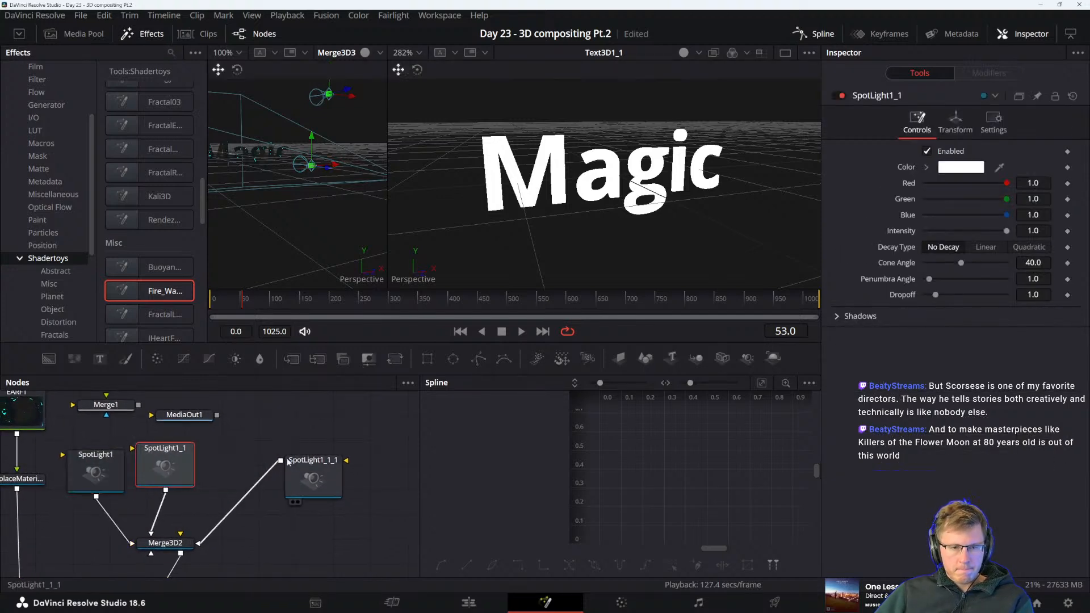
left_click_drag(304, 465, 243, 450)
left_click_drag(243, 511, 231, 483)
scroll(346, 509, "down", 3)
left_click_drag(390, 492, 347, 530)
scroll(337, 508, "up", 3)
scroll(331, 503, "up", 2)
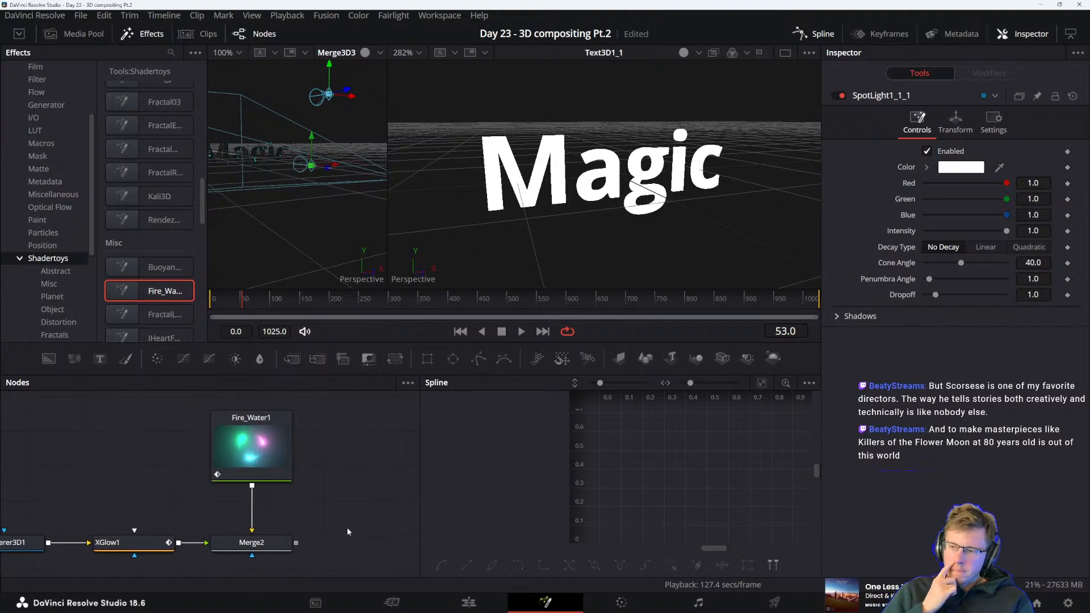
middle_click(333, 507)
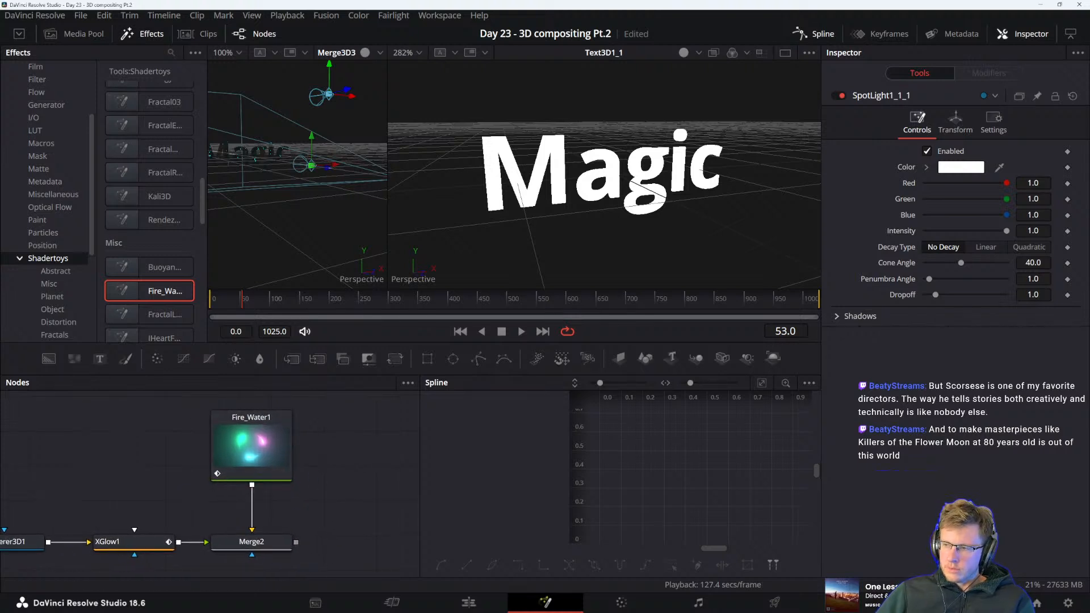
Switch to the DaVinci Resolve Reference Manual and read the Software Renderer and OpenGL Renderer sections
key("alt+Tab")
left_click(386, 296)
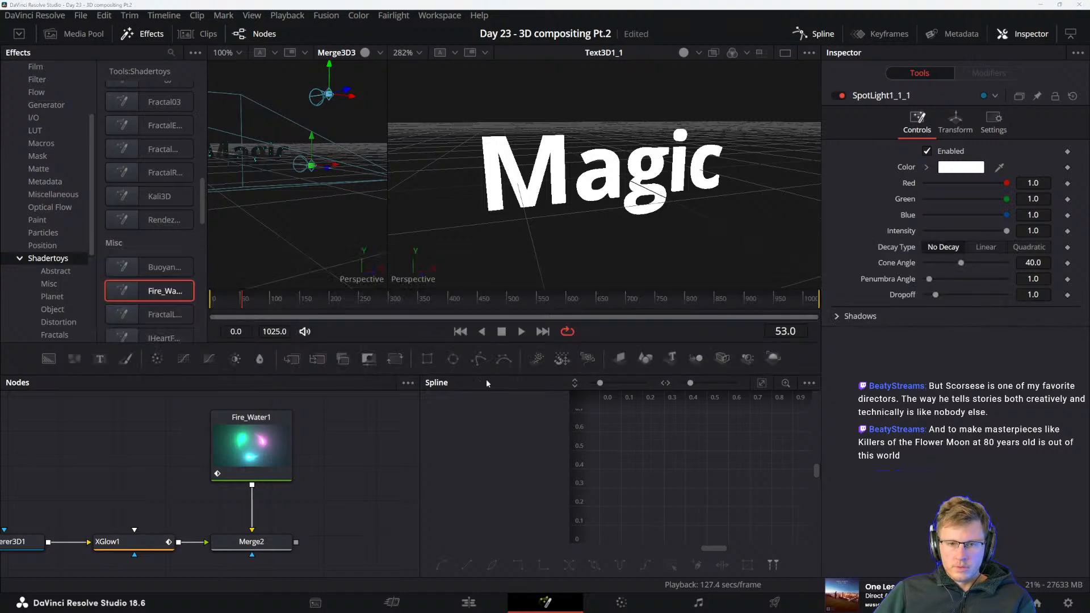
key("alt+Tab")
left_click(812, 311)
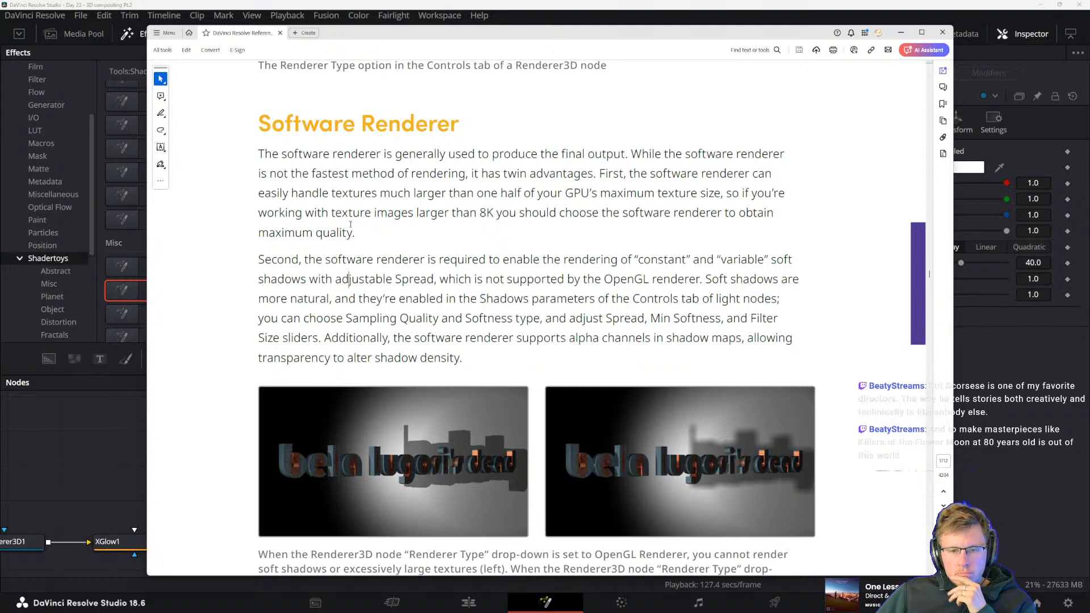
scroll(455, 176, "down", 10)
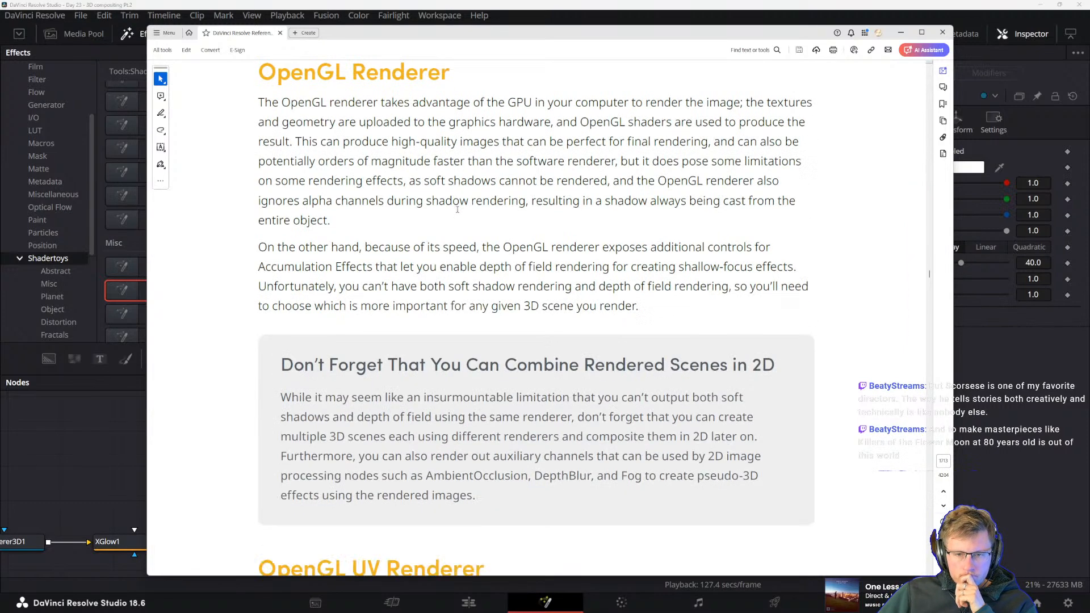
scroll(422, 304, "down", 3)
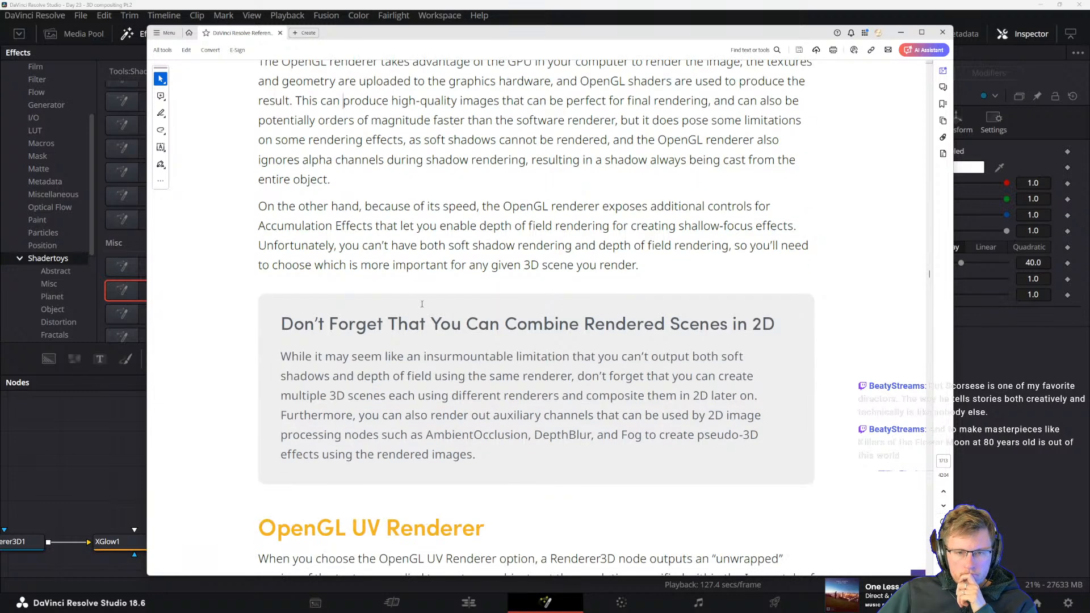
Read the manual's heading about combining rendered scenes in 2D, highlighting its phrases along the way
left_click_drag(505, 324, 729, 324)
left_click(576, 324)
left_click_drag(281, 324, 426, 324)
left_click(408, 325)
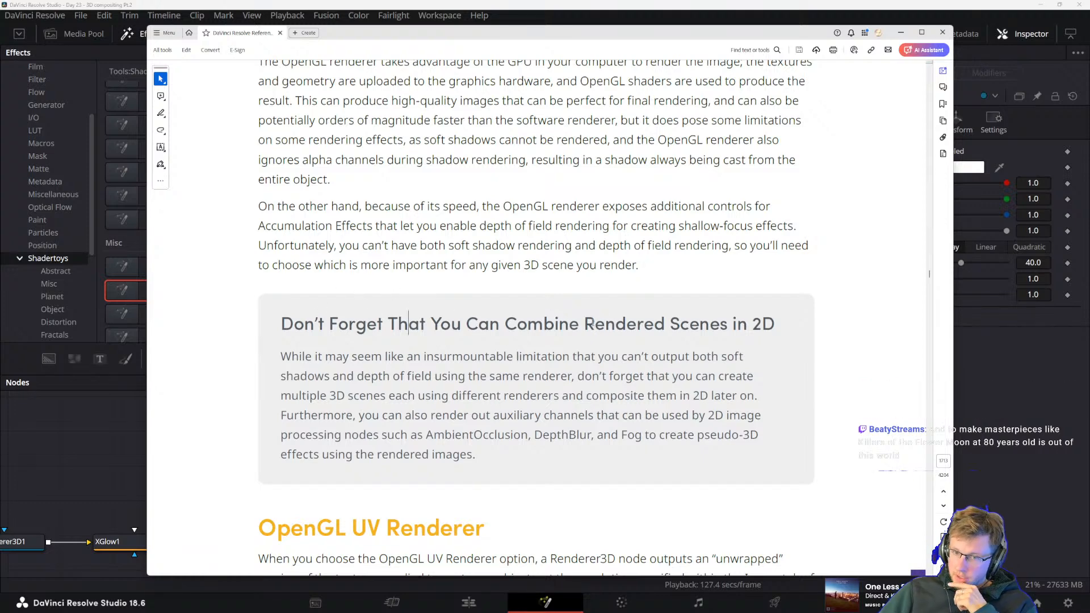
left_click_drag(580, 325, 753, 325)
left_click(642, 334)
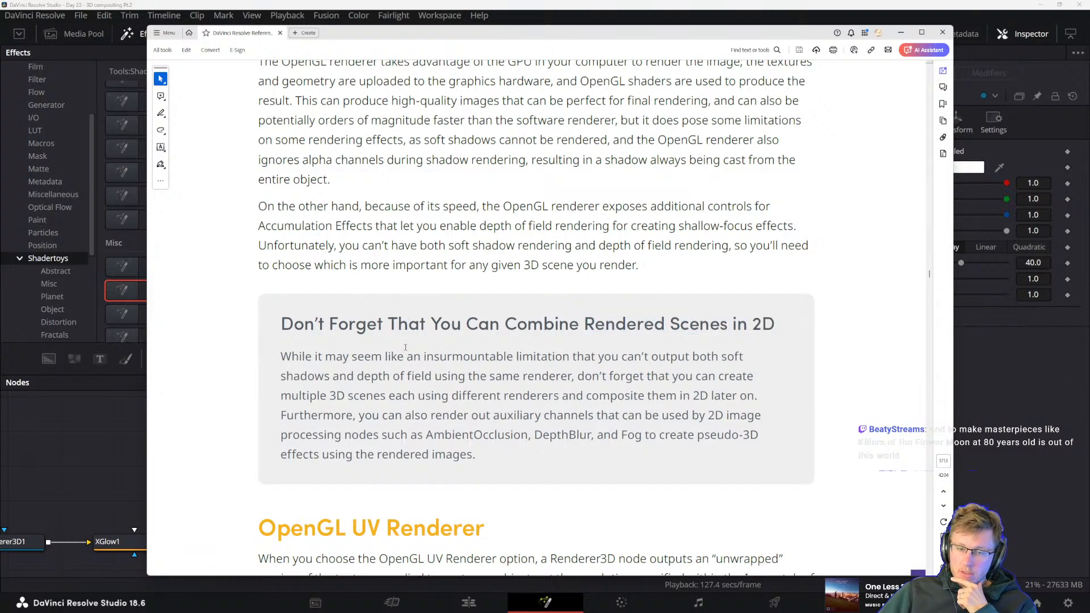
Study the note's advice on creating multiple 3D scenes with different renderers and compositing them in 2D
left_click_drag(295, 362, 473, 435)
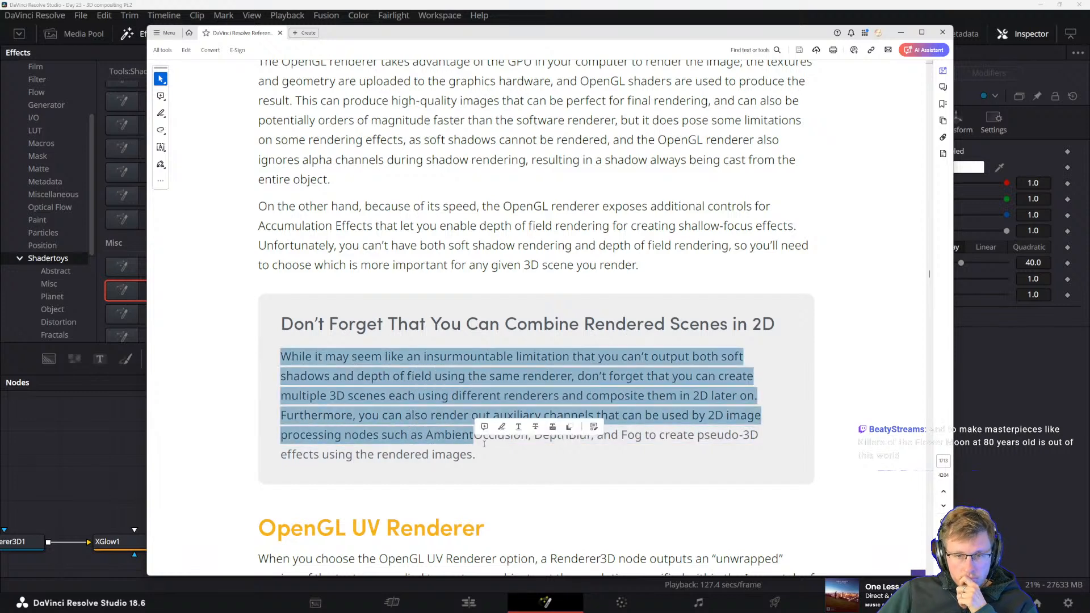
left_click(359, 415)
left_click_drag(316, 356, 423, 356)
left_click(372, 375)
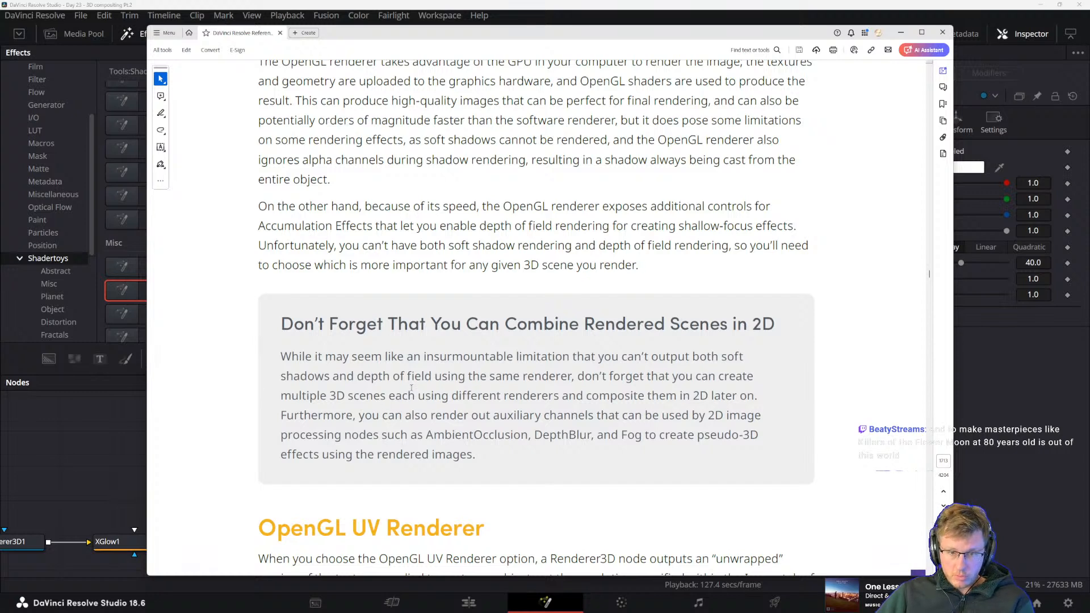
left_click_drag(387, 398, 499, 397)
left_click(440, 410)
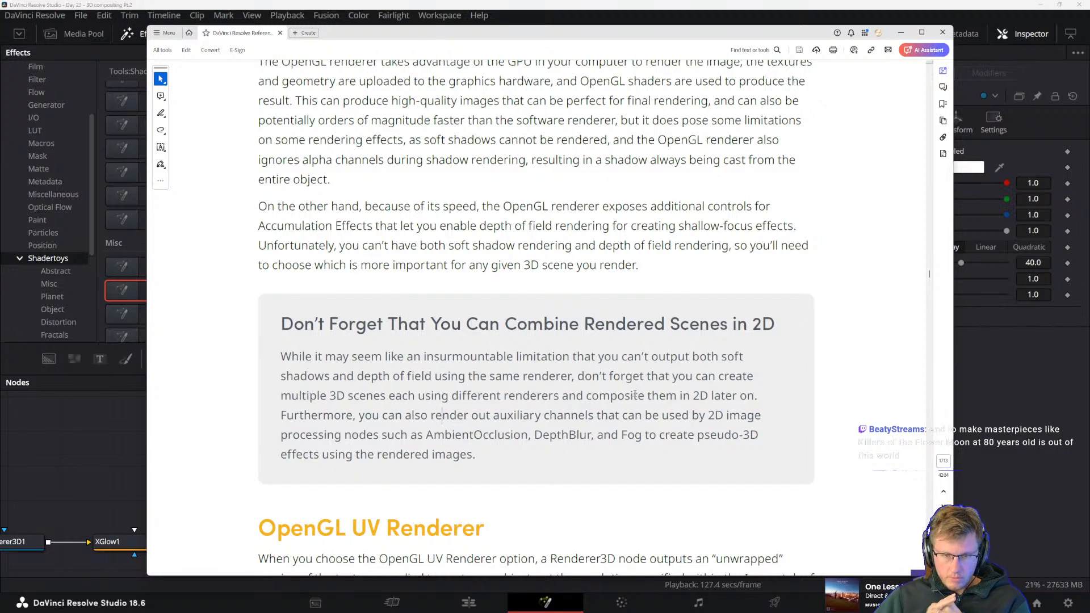
left_click_drag(281, 397, 500, 397)
left_click(313, 416)
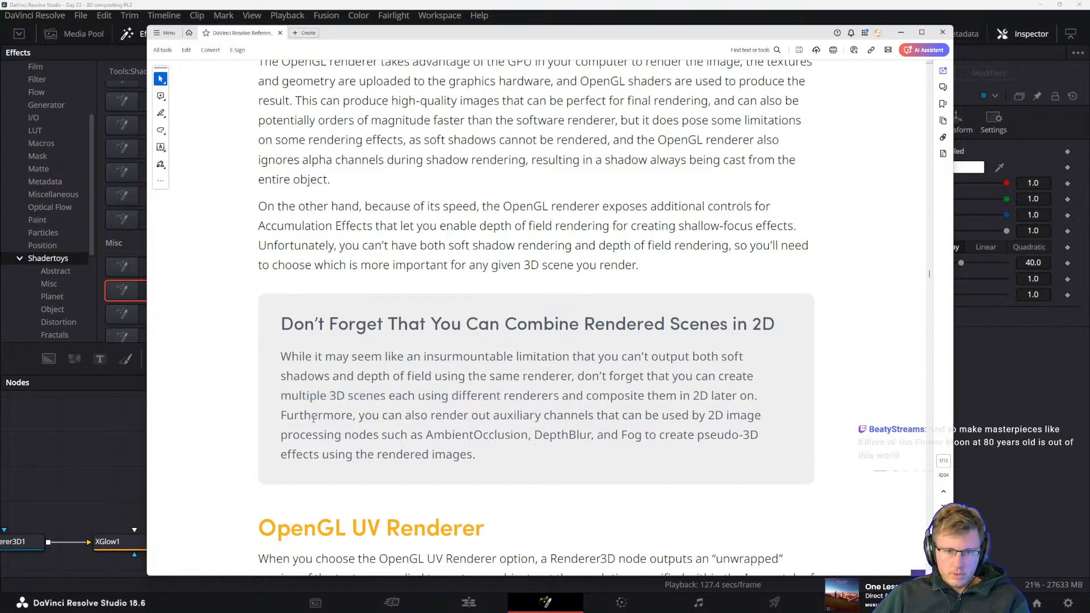
Read the note's closing lines on auxiliary channels for AmbientOcclusion, DepthBlur and Fog nodes
left_click_drag(359, 417, 468, 419)
left_click(485, 424)
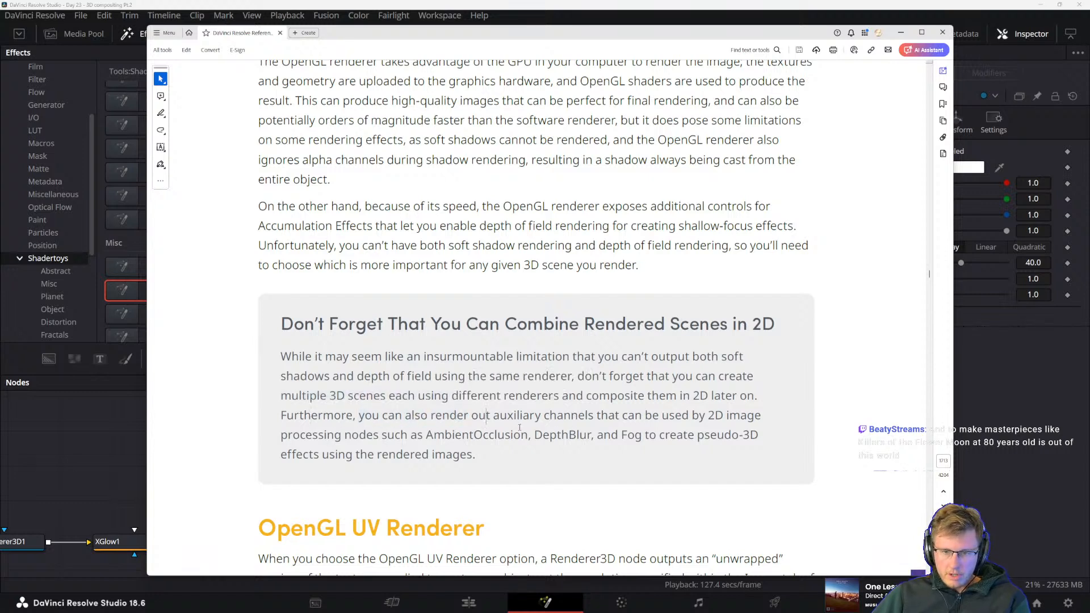
left_click_drag(534, 435, 640, 436)
left_click(557, 435)
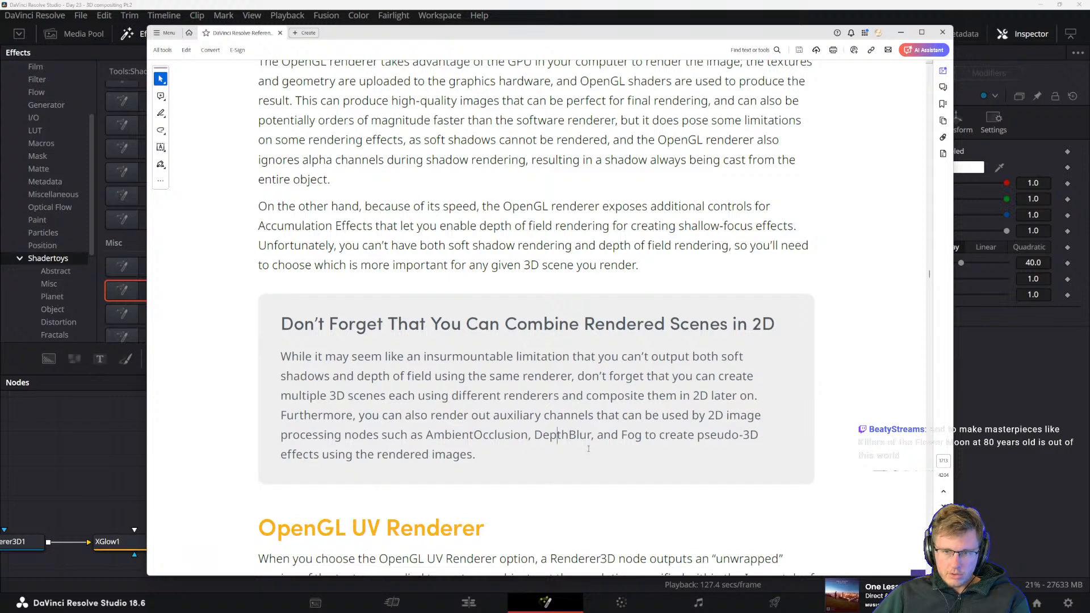
left_click_drag(279, 435, 380, 437)
left_click(488, 458)
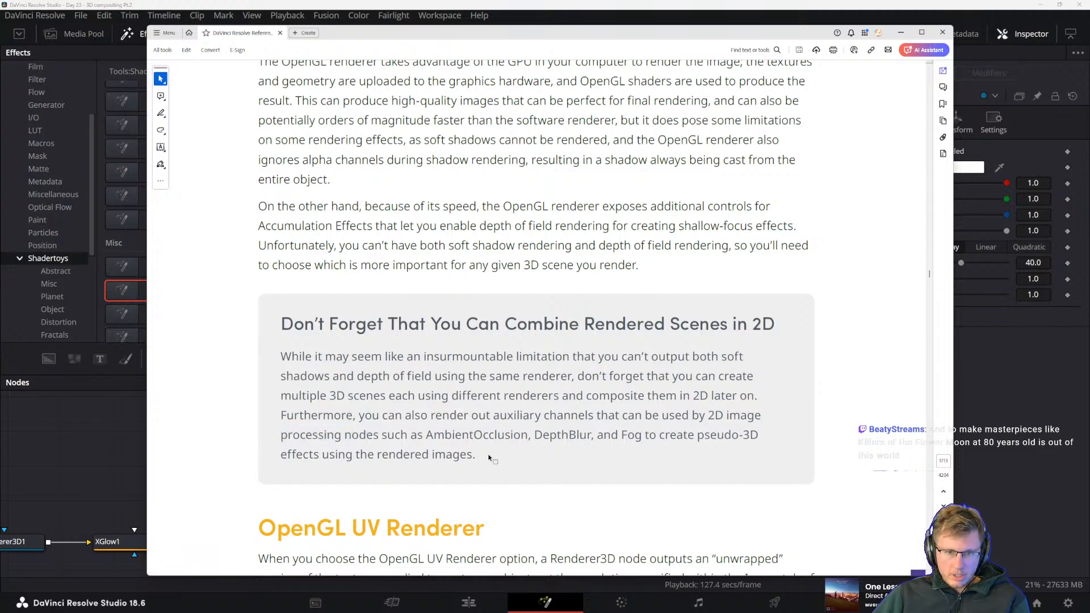
Reread the note's final sentence about creating pseudo-3D effects from the rendered images
left_click_drag(486, 456, 401, 424)
left_click(346, 398)
left_click_drag(534, 436, 618, 437)
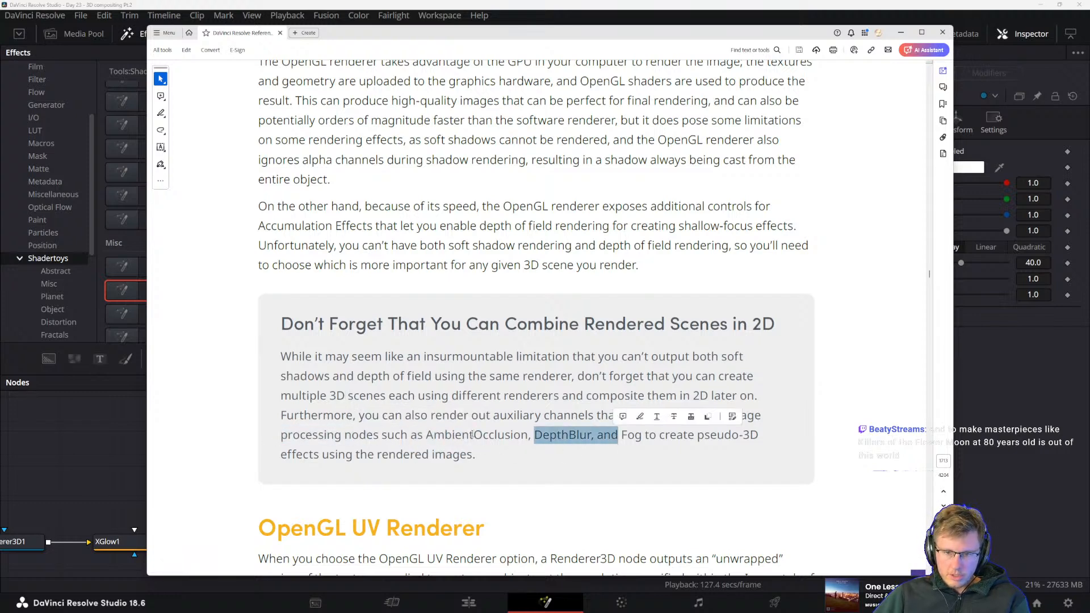
left_click(474, 439)
scroll(693, 432, "down", 1)
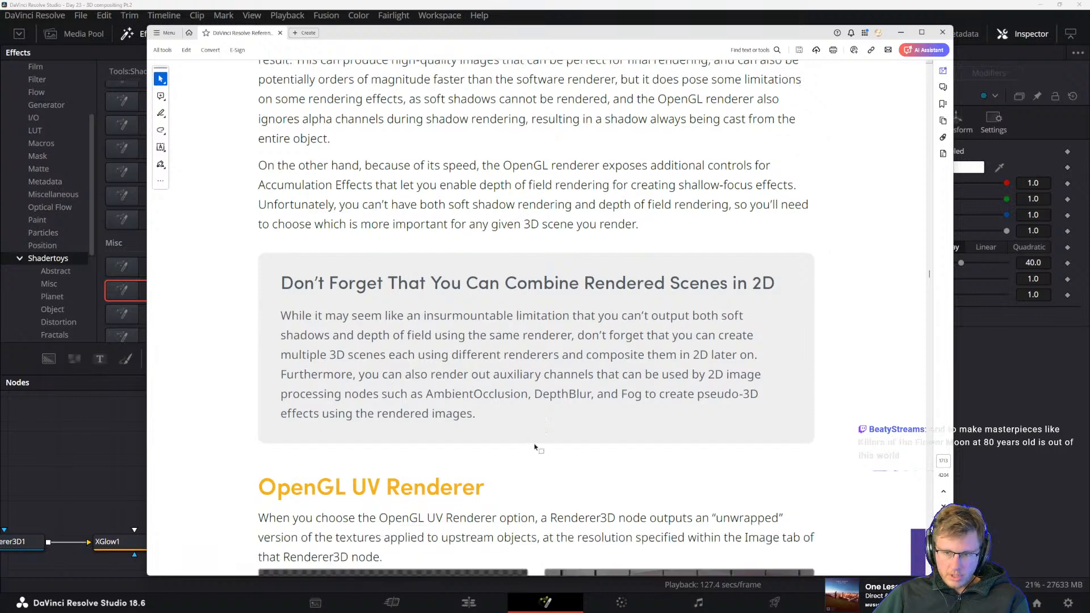
left_click_drag(281, 414, 379, 423)
left_click(379, 430)
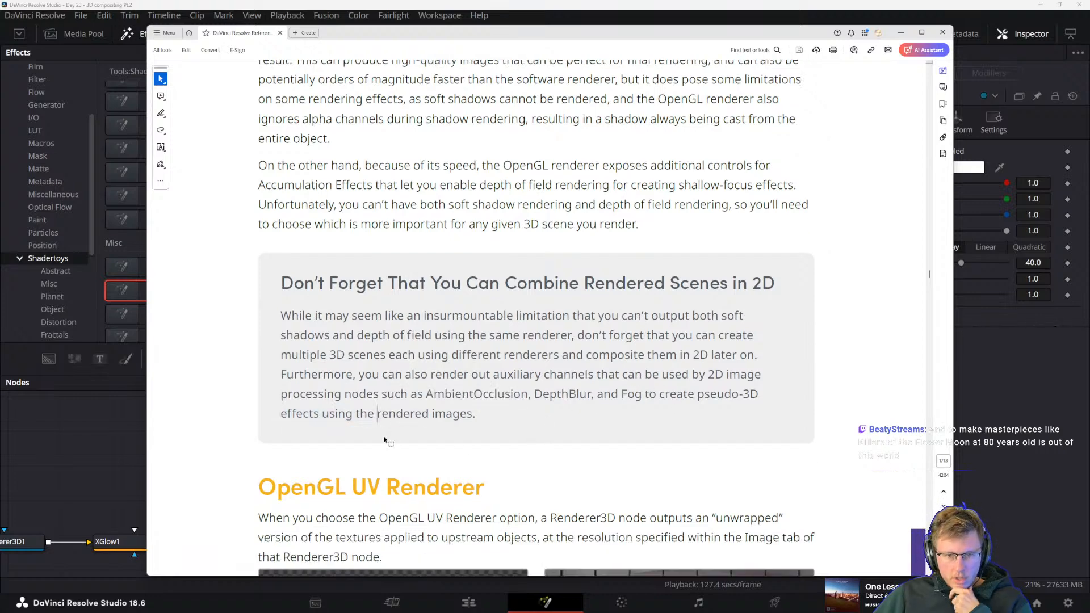
Read the manual's OpenGL UV Renderer section on unwrapped texture output, including its example images
scroll(386, 440, "down", 3)
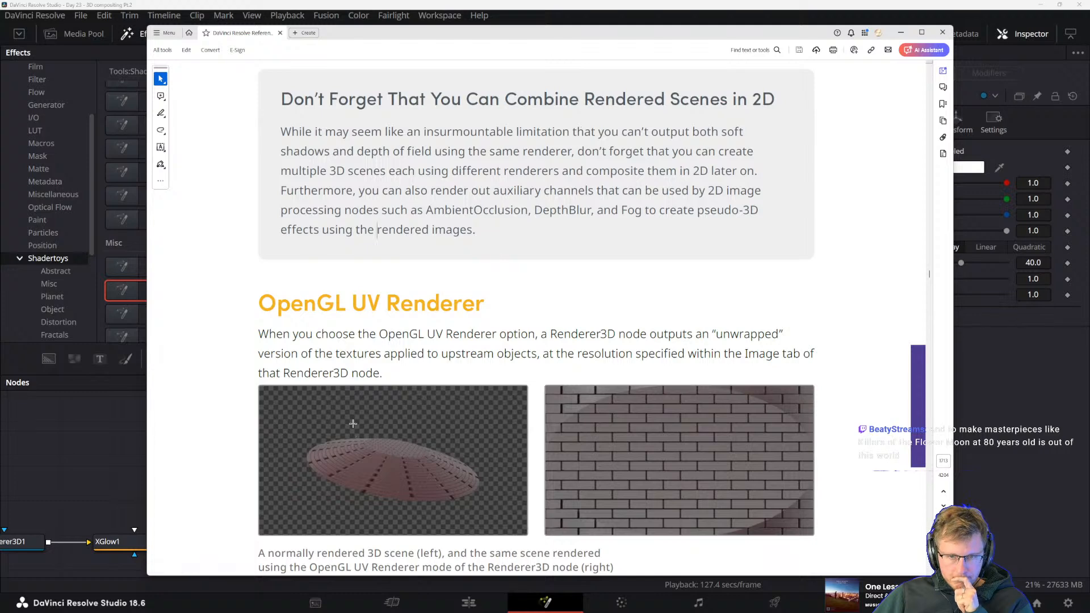
scroll(356, 431, "down", 2)
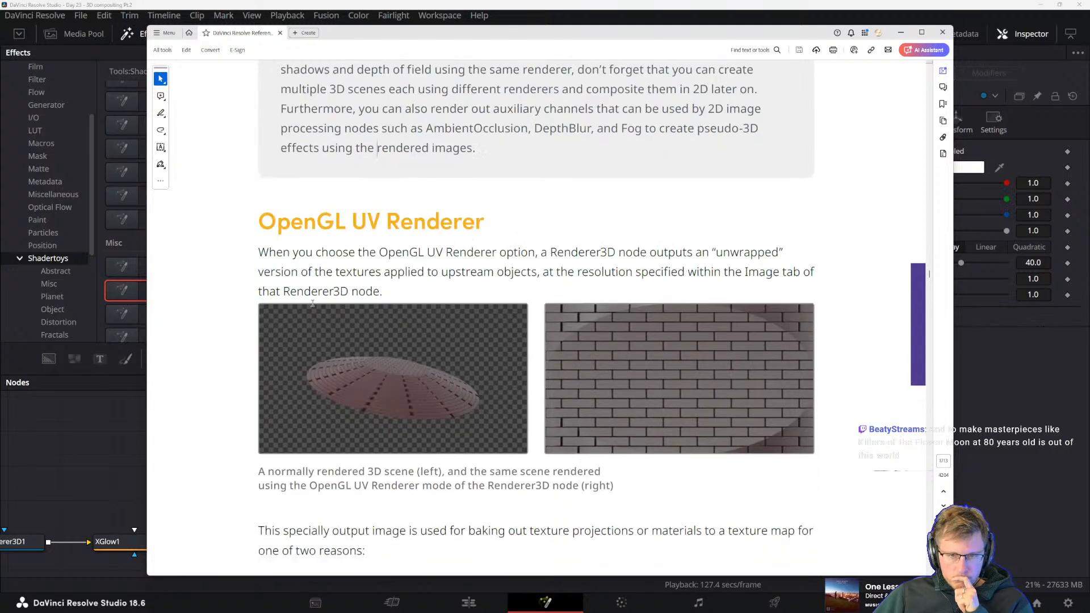
left_click_drag(271, 256, 424, 254)
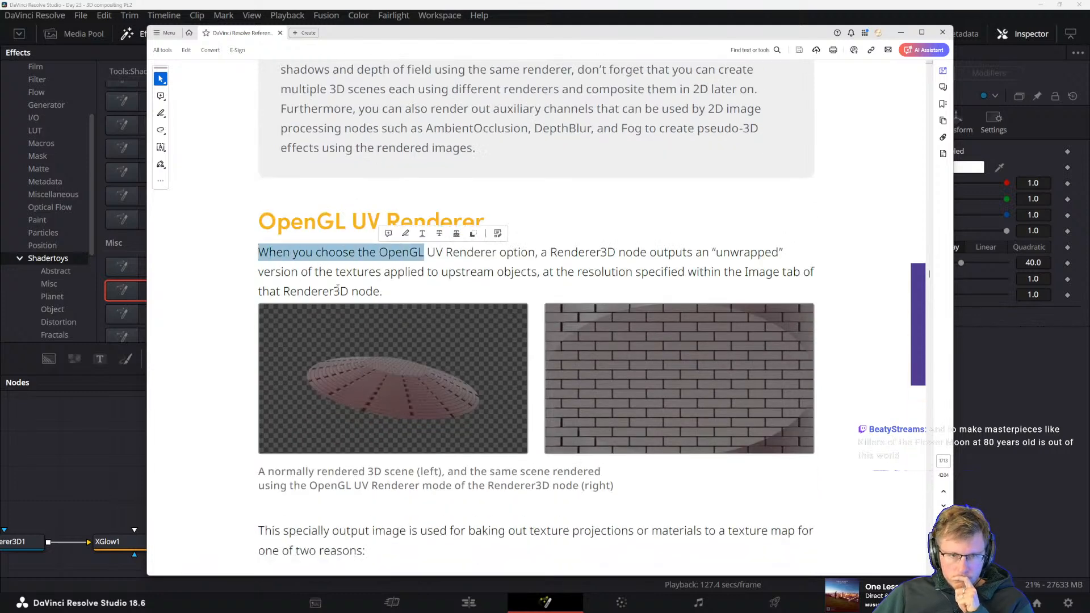
left_click(335, 272)
left_click_drag(550, 253, 693, 254)
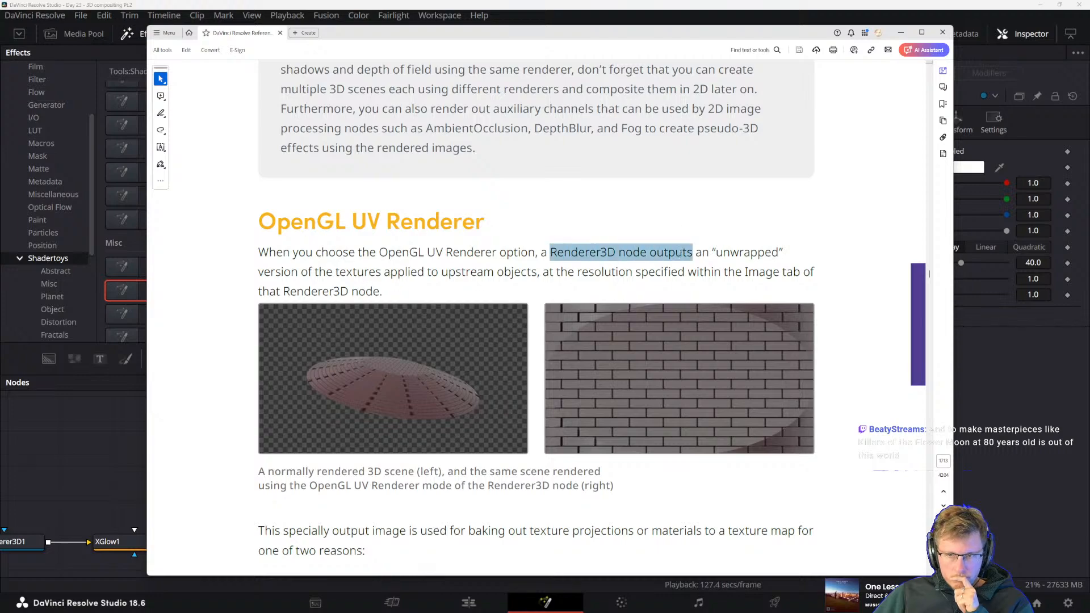
left_click(649, 272)
scroll(500, 281, "down", 2)
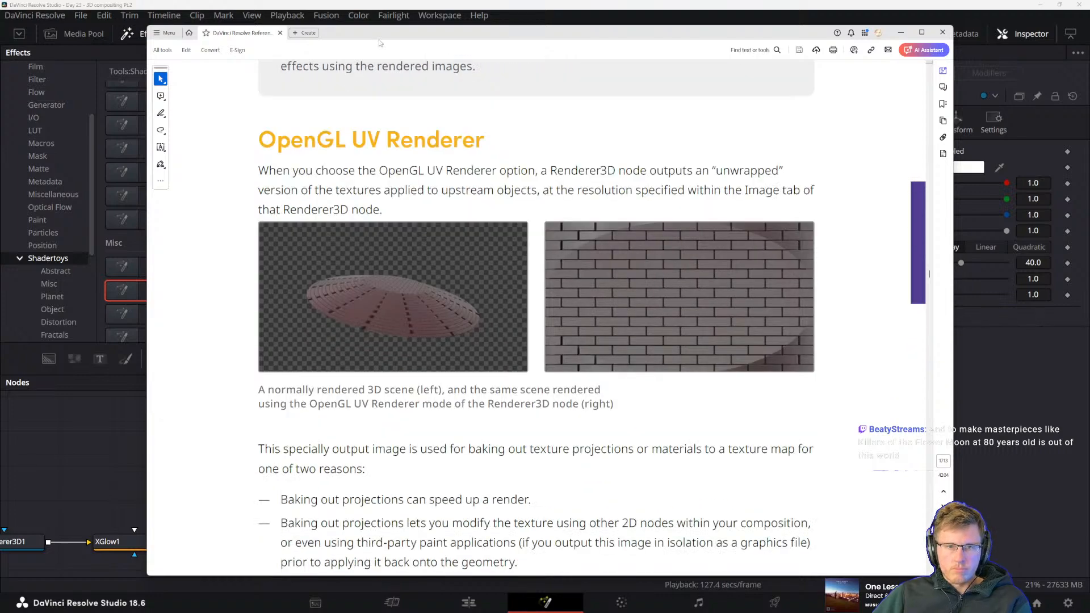
Move the reference manual window off the Fusion page and return to the node graph in DaVinci Resolve
left_click_drag(384, 38, 1089, 230)
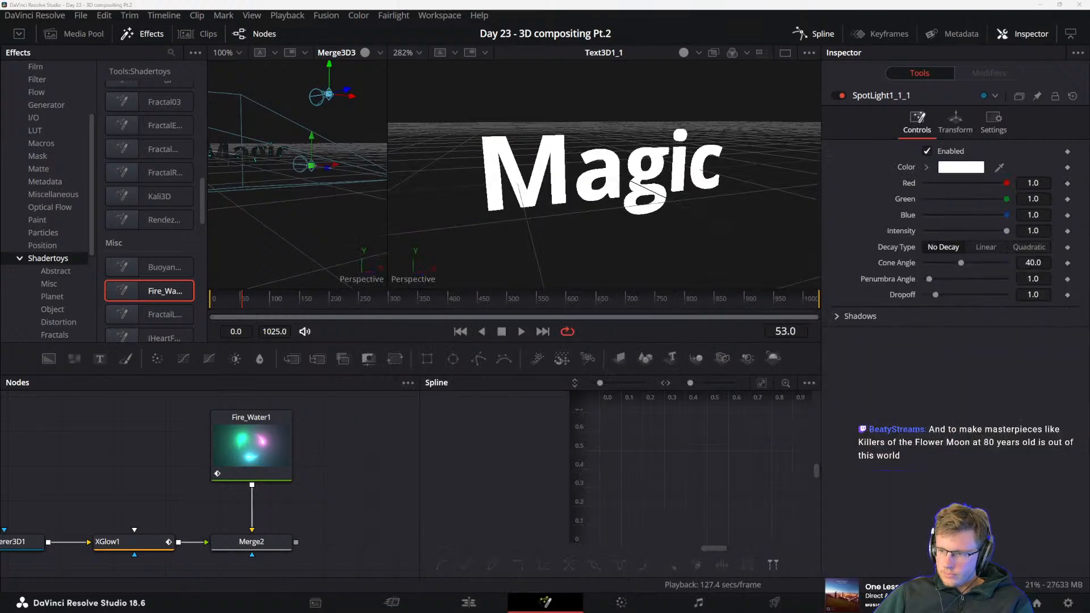
left_click_drag(361, 512, 201, 514)
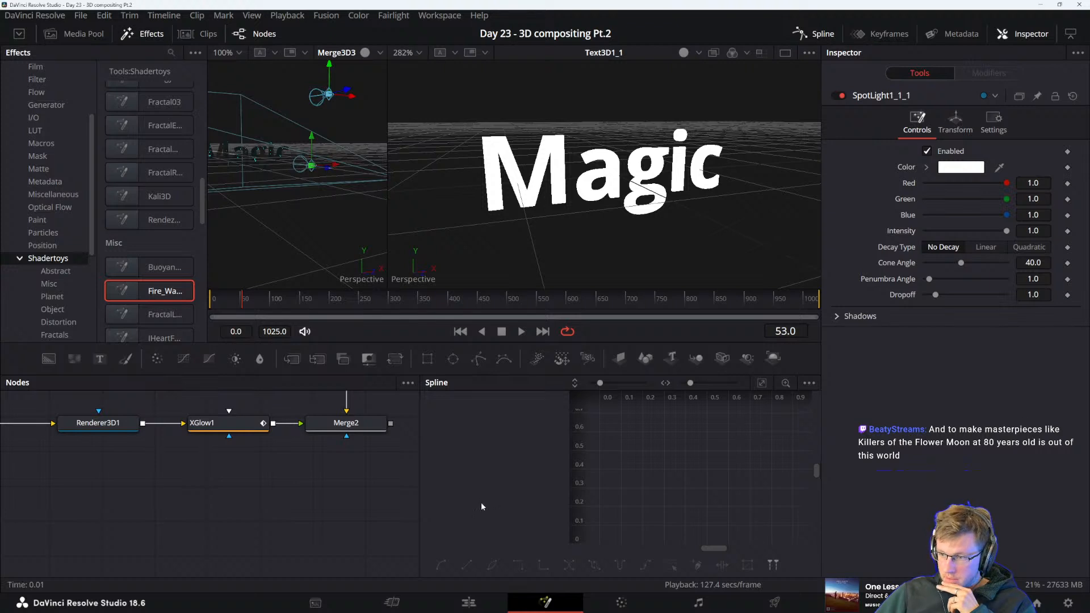
left_click_drag(378, 484, 312, 483)
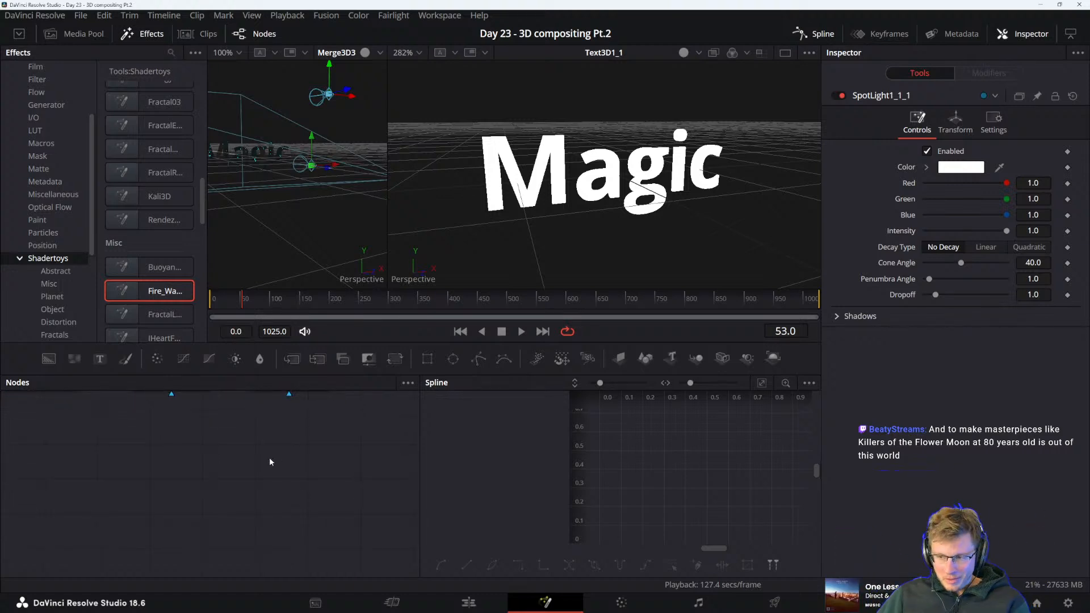
Add a Shape 3D node in an empty area of the node graph and set its shape to Torus
left_click_drag(304, 428, 321, 444)
left_click_drag(302, 479, 309, 435)
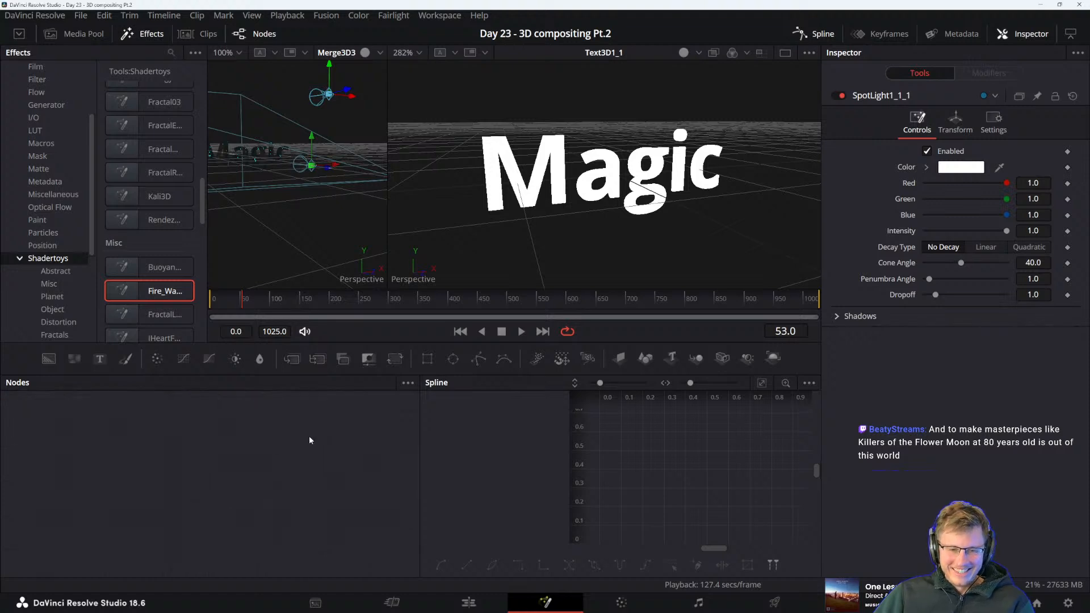
key("shift+space")
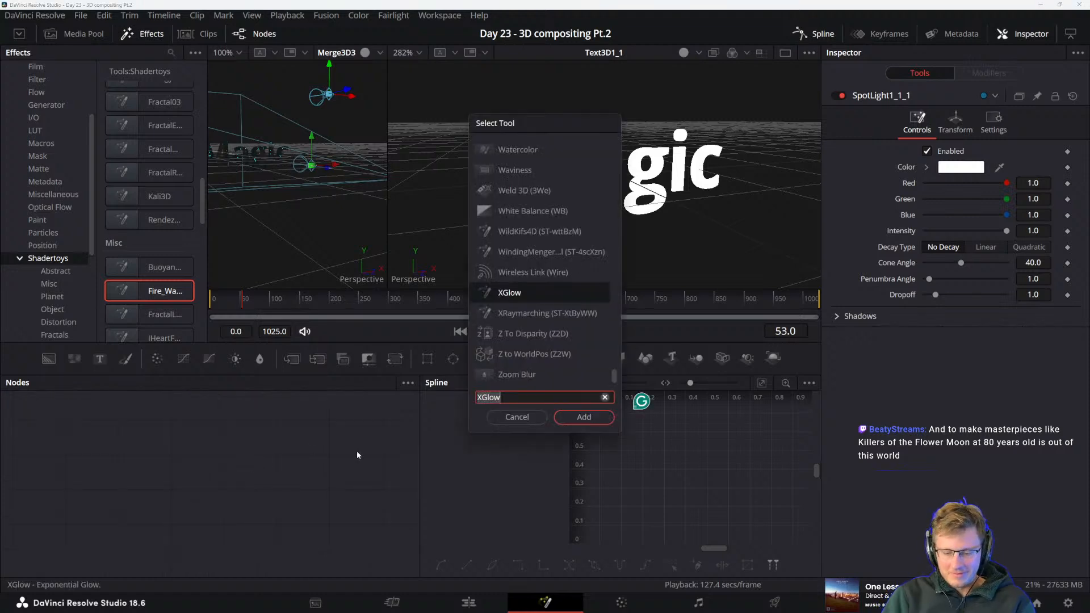
key("Escape")
left_click_drag(356, 451, 277, 484)
left_click_drag(697, 358, 289, 501)
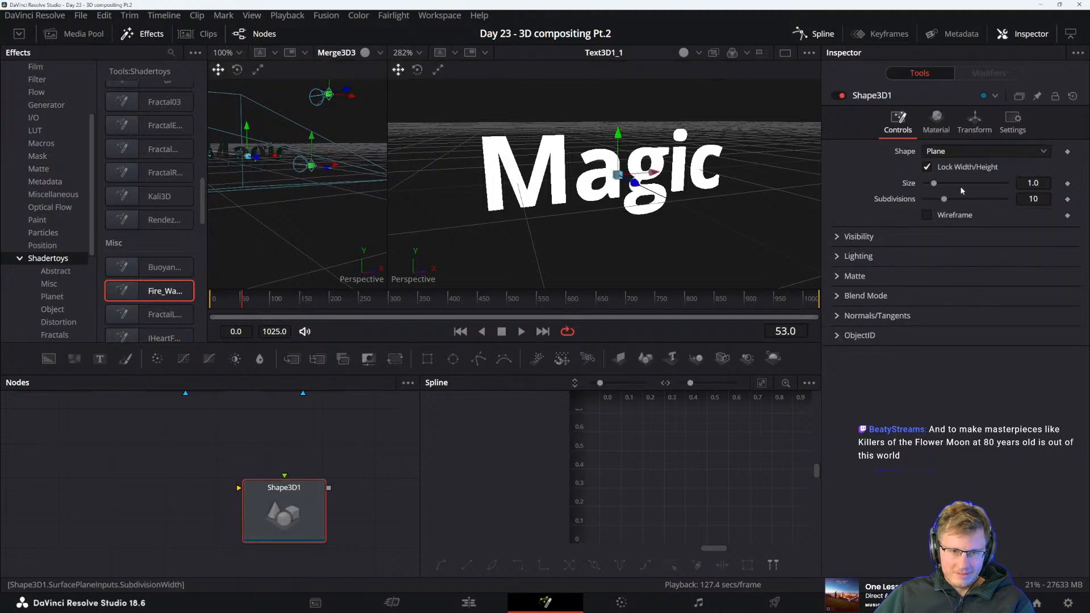
left_click(955, 151)
left_click(951, 239)
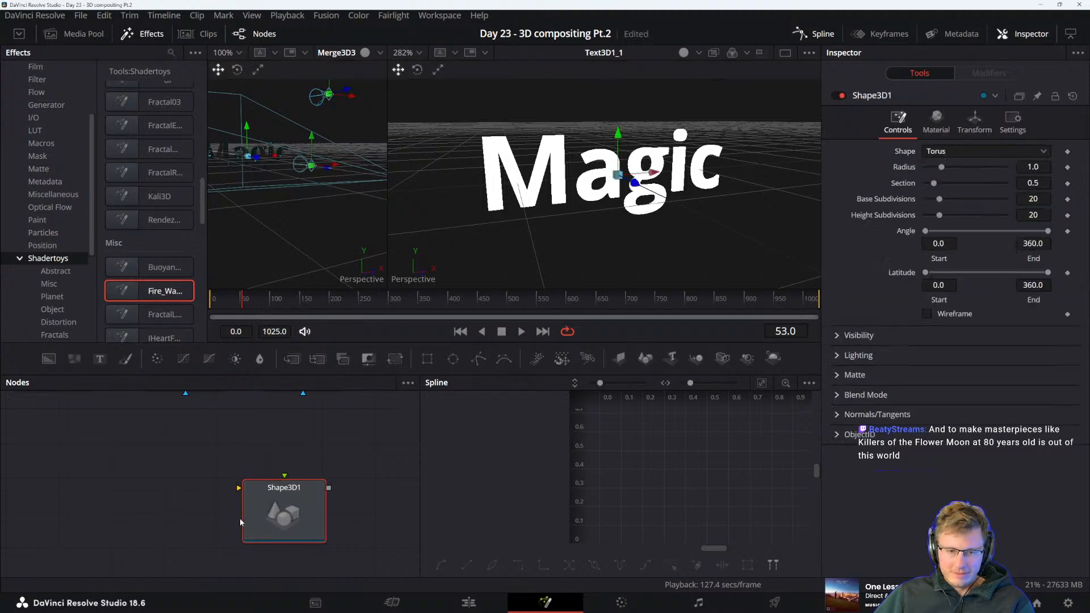
Add the RainbowSlices abstract shader as the torus's texture input and show Shape3D1 in the second viewer
left_click_drag(260, 477, 274, 476)
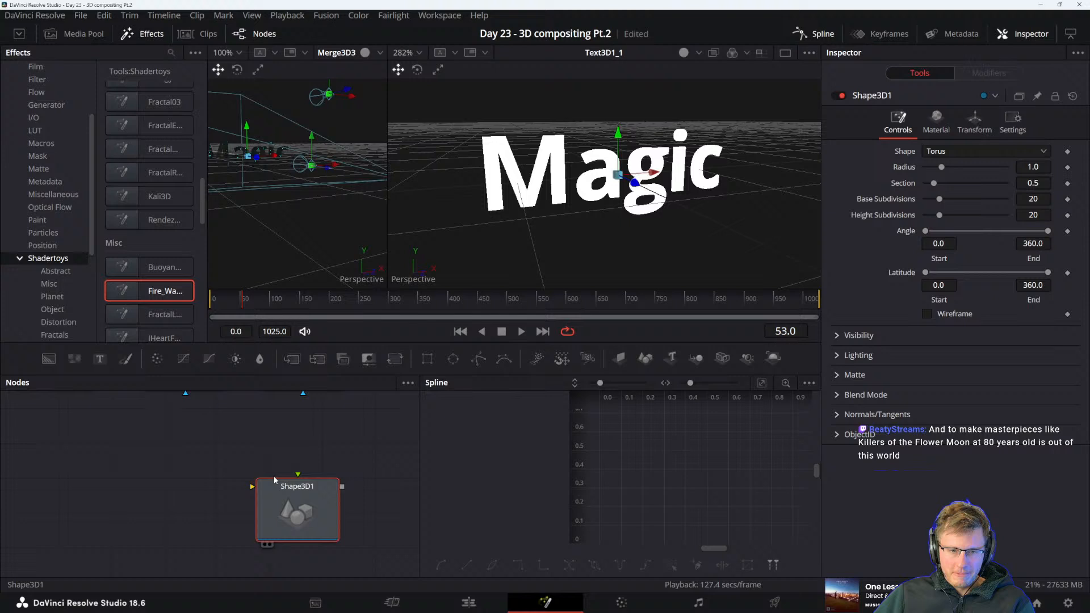
left_click(54, 271)
left_click_drag(163, 283, 310, 513)
left_click(310, 511)
key("2")
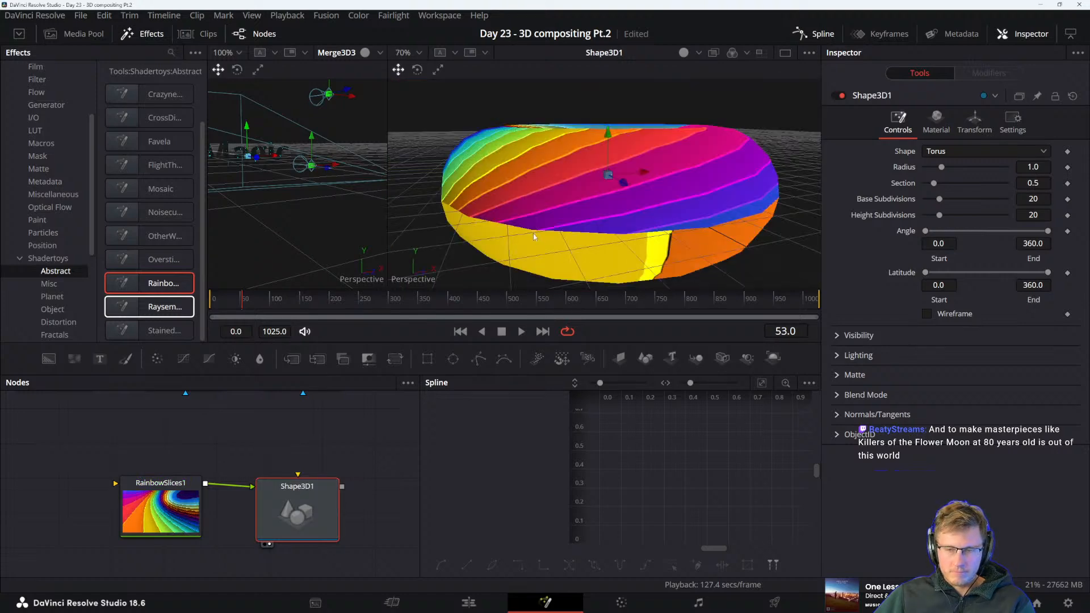
Play the animation to preview the rainbow texture moving across the torus from a raised angle
left_click_drag(534, 236, 642, 209)
key("space")
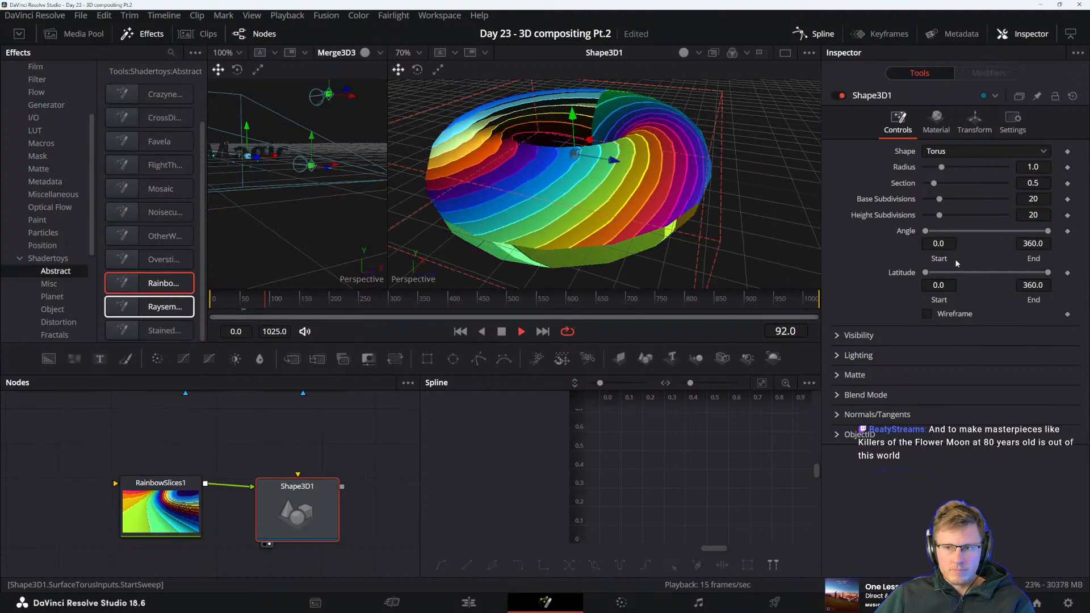
key("space")
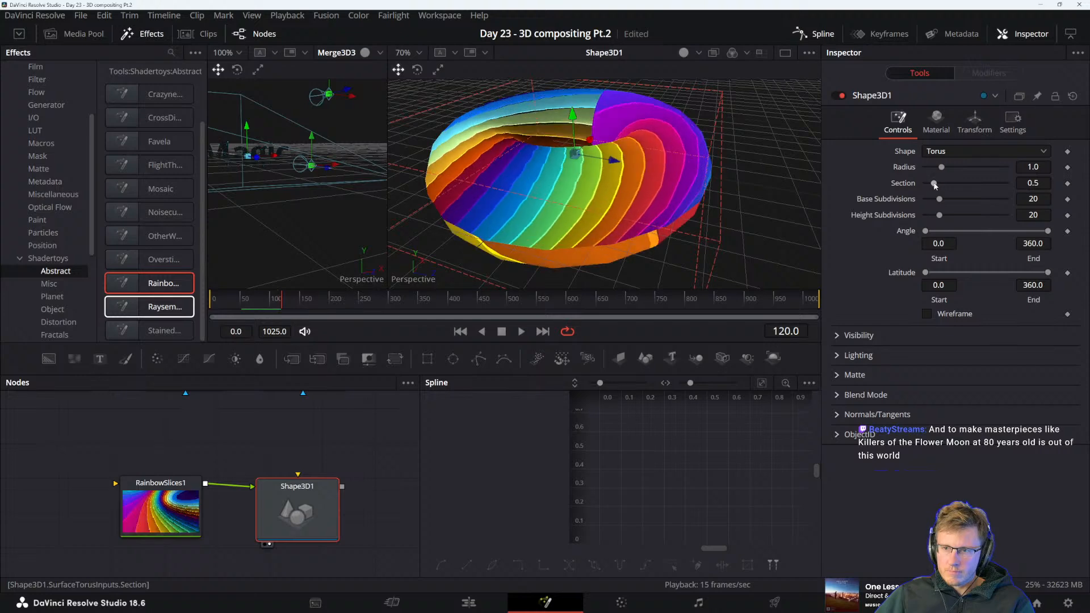
Set the torus's section to 0.551 and check its Visibility options
left_click_drag(934, 186, 935, 185)
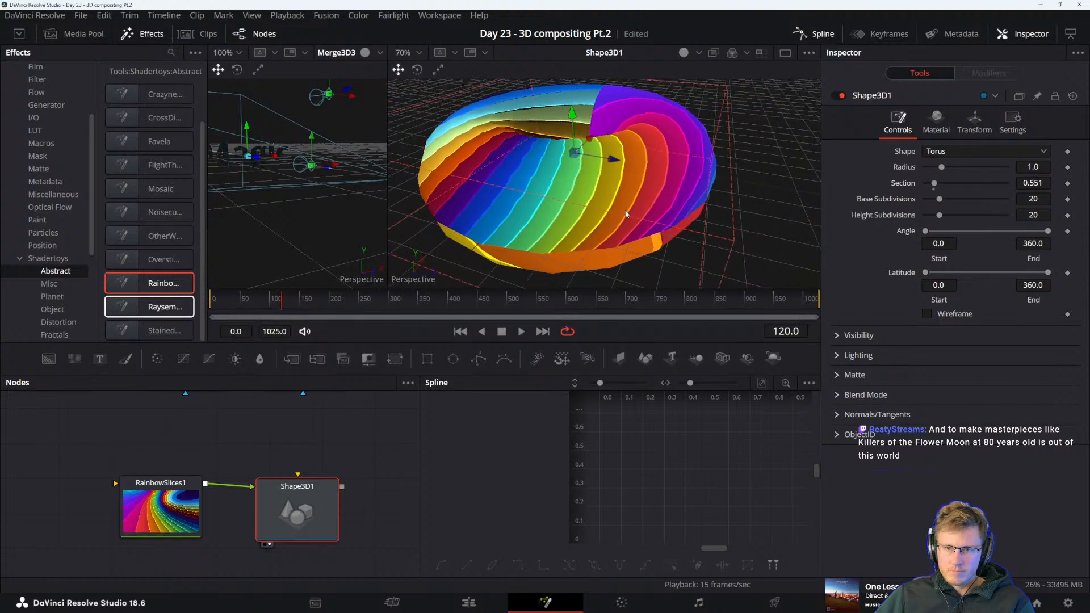
left_click_drag(627, 214, 670, 217)
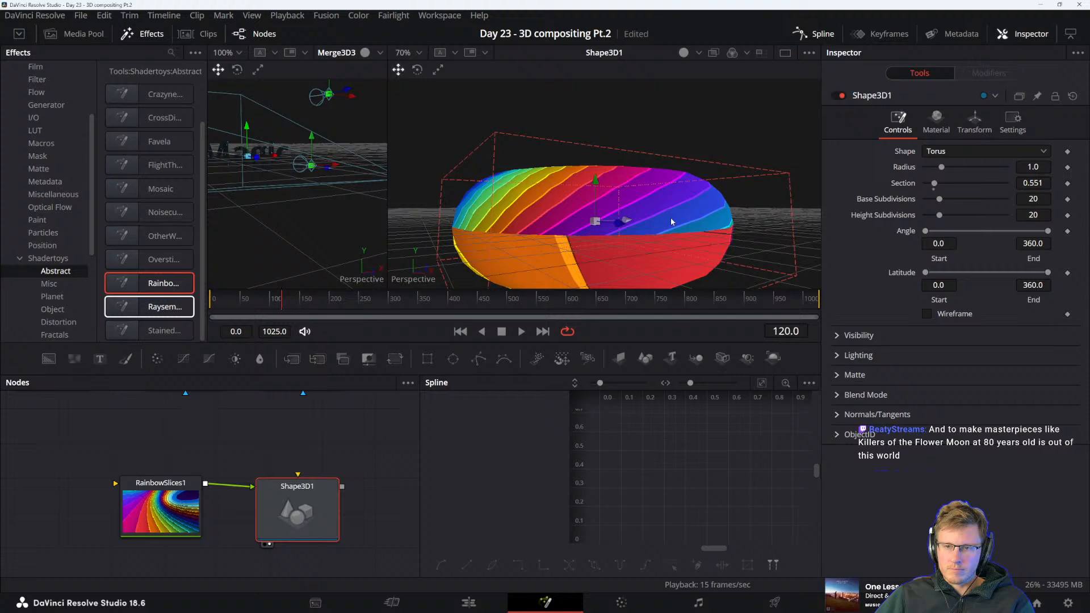
left_click(836, 336)
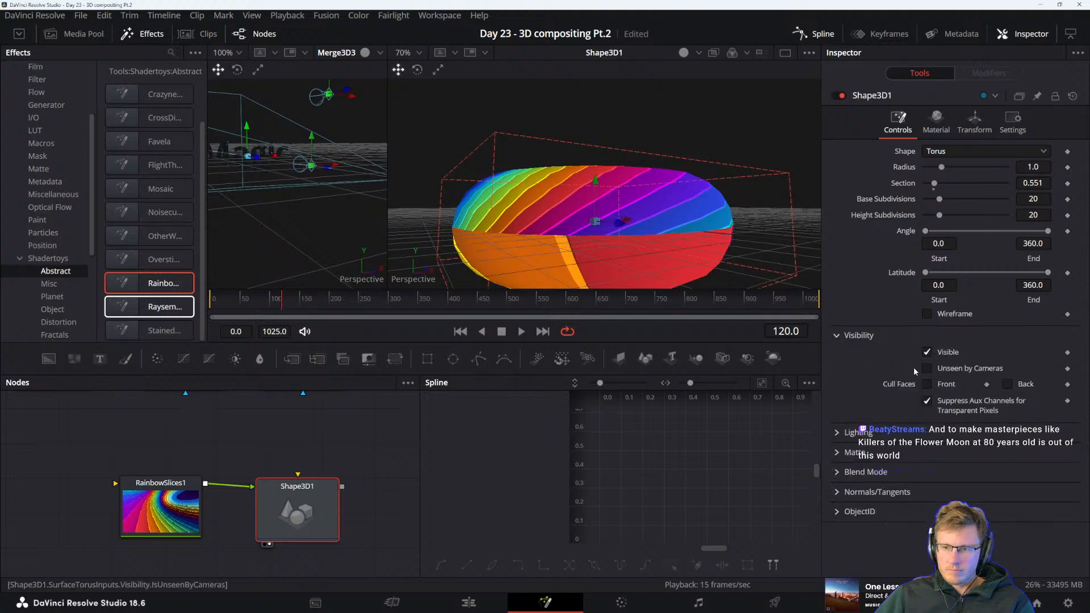
left_click(836, 336)
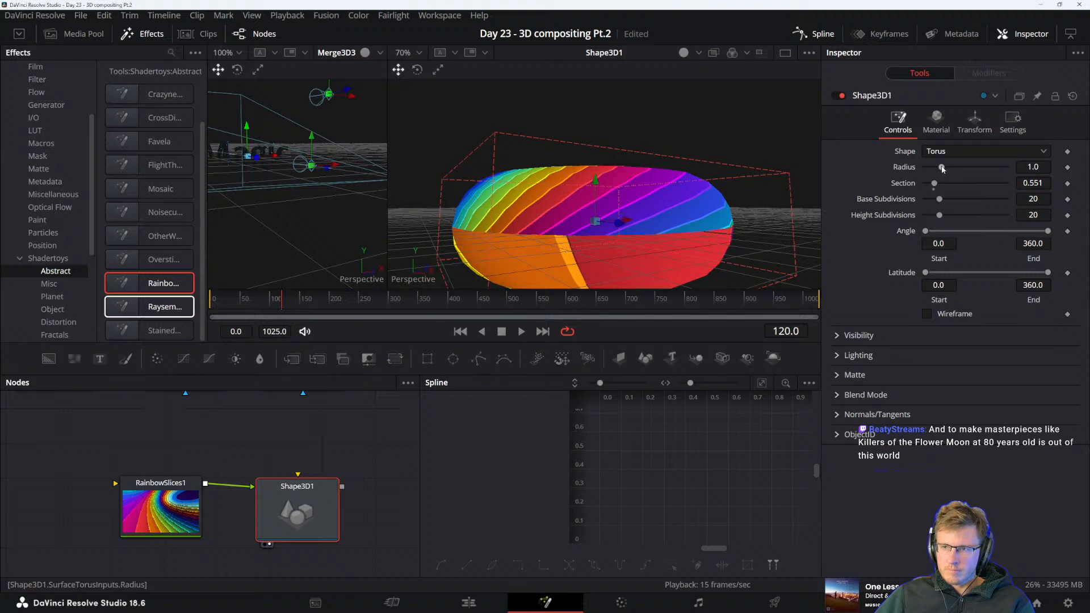
Try a higher Color Detail in the torus material's Transmittance settings and undo the change
left_click(936, 121)
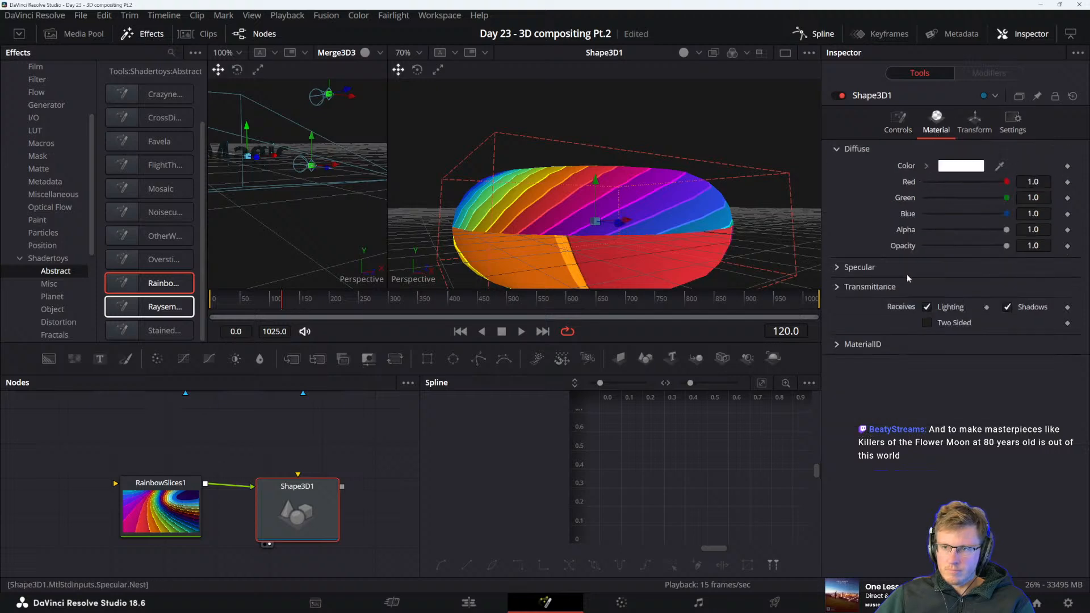
left_click(840, 288)
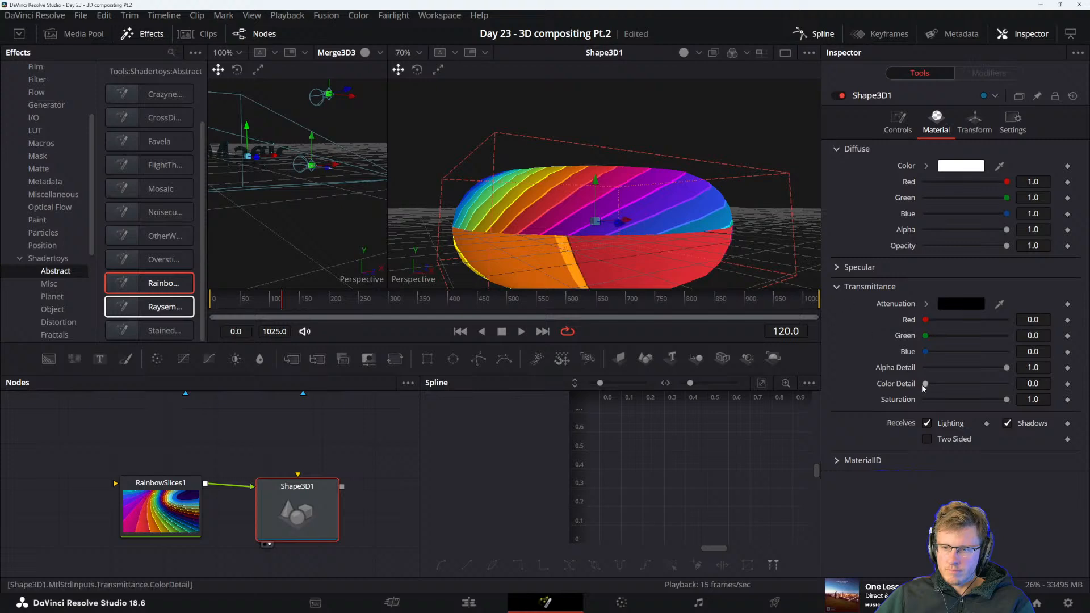
left_click_drag(925, 385, 968, 382)
key("ctrl+z")
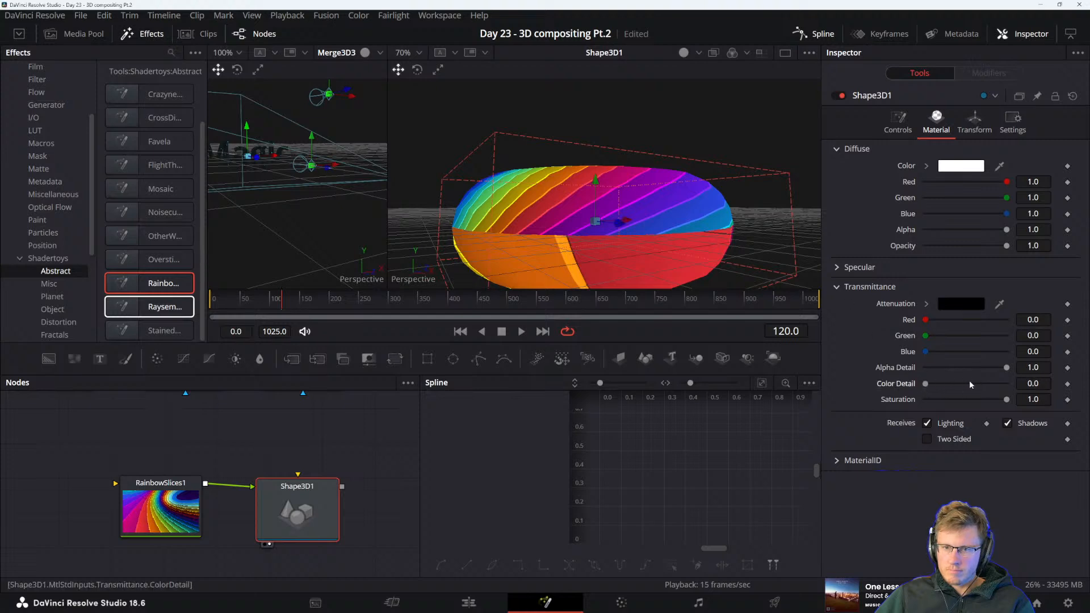
Examine the torus's Visibility, Lighting, Matte, Blend Mode, Normals/Tangents and ObjectID options
left_click(897, 130)
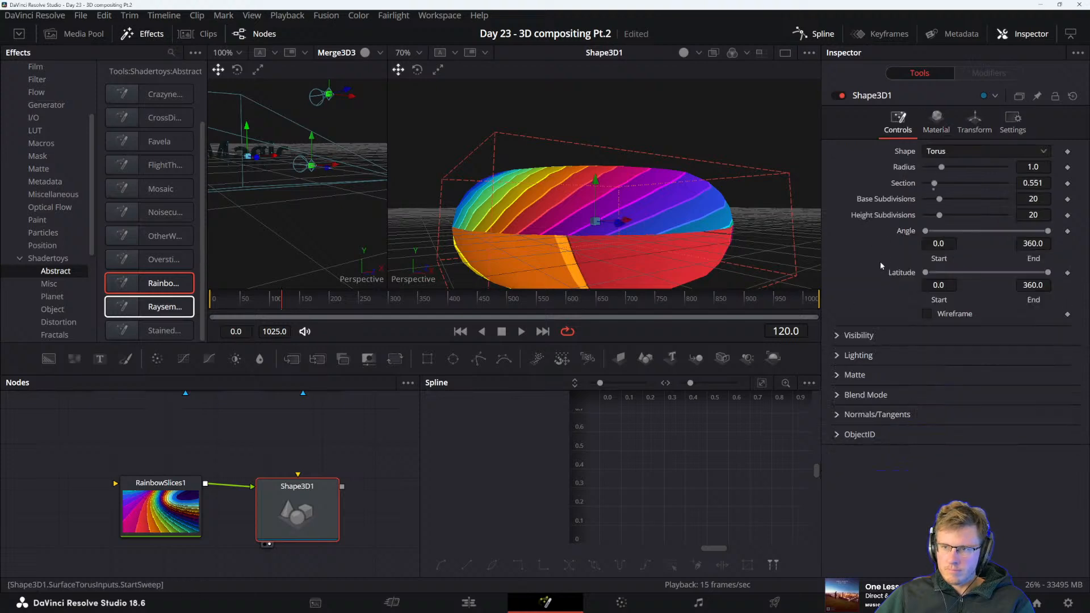
left_click(838, 336)
left_click(838, 433)
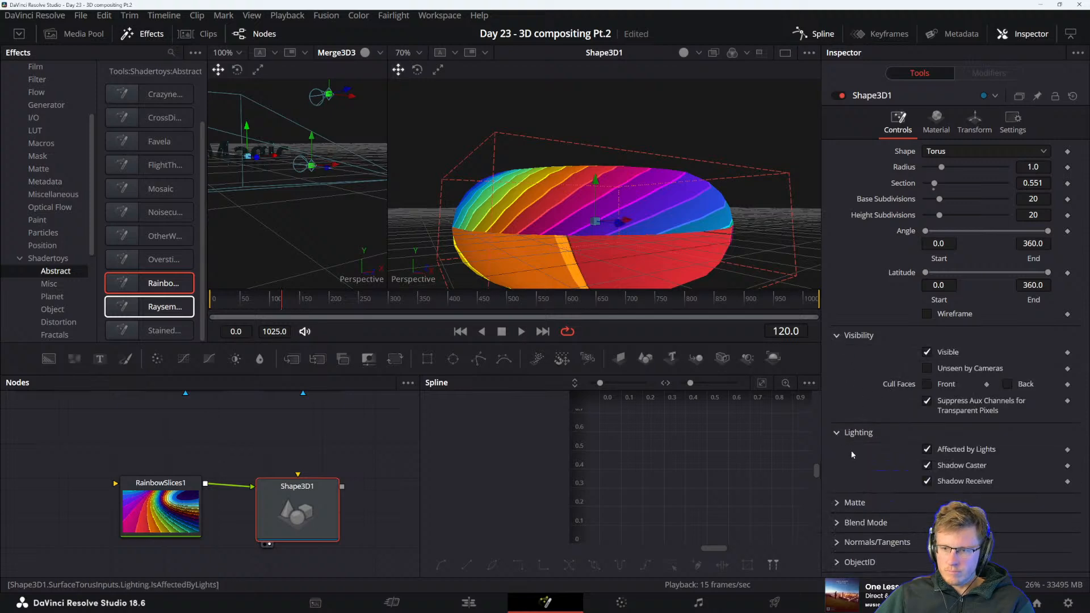
left_click(837, 503)
scroll(839, 529, "down", 1)
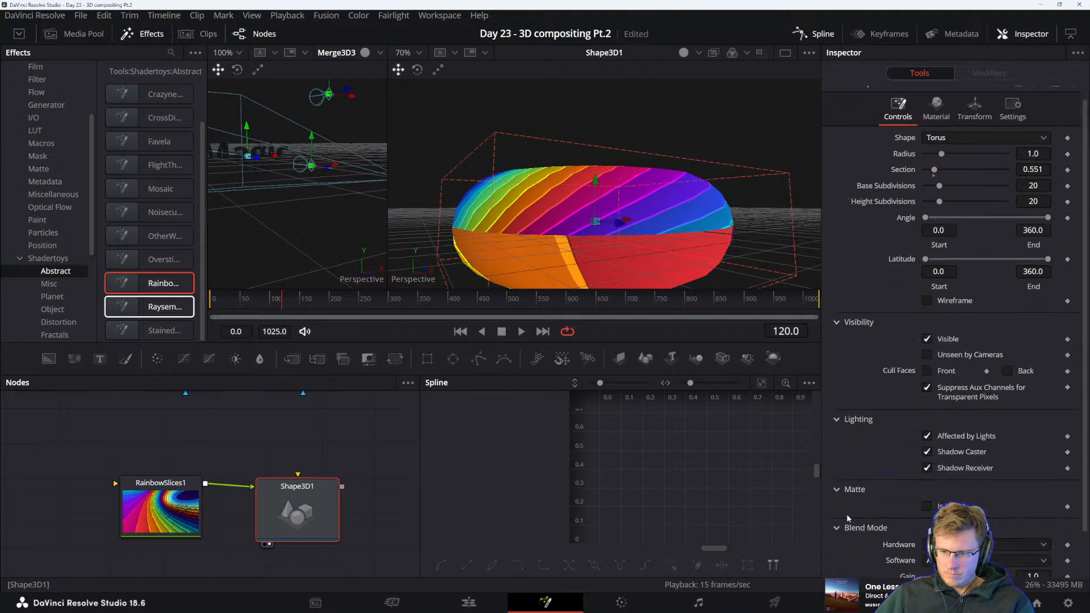
left_click(838, 528)
scroll(835, 537, "down", 3)
scroll(847, 542, "down", 2)
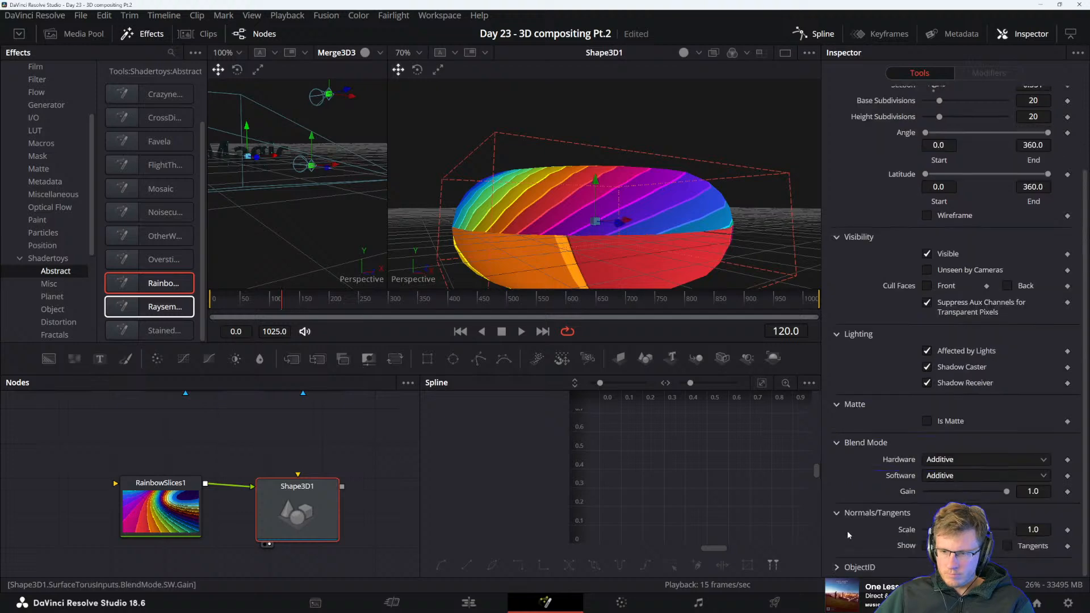
left_click(837, 568)
scroll(837, 568, "down", 1)
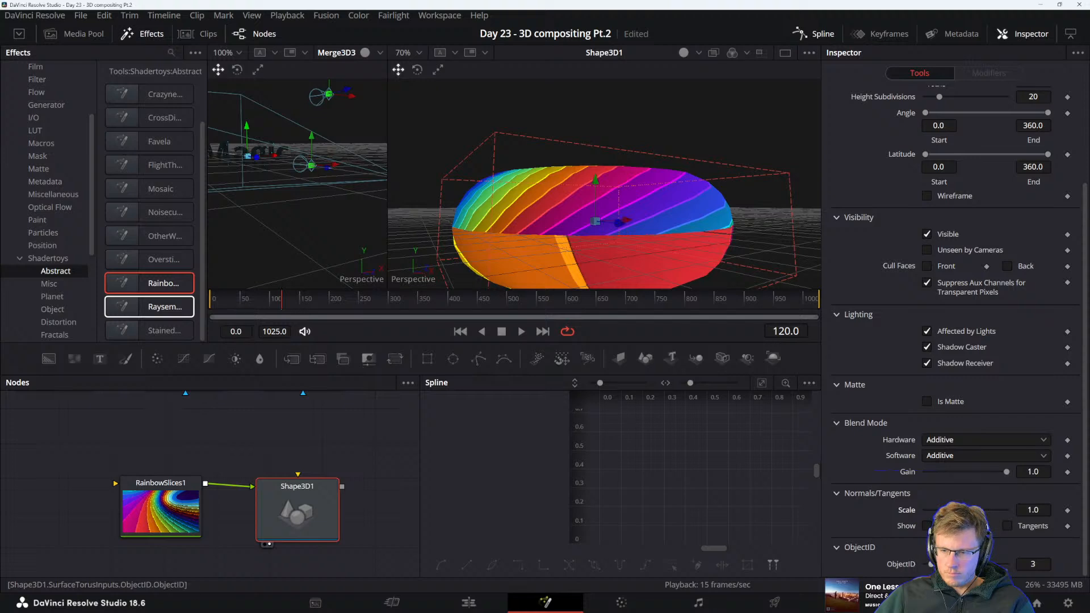
Preview the torus's normals with their scale set to 0.59, and hide them again
left_click(927, 526)
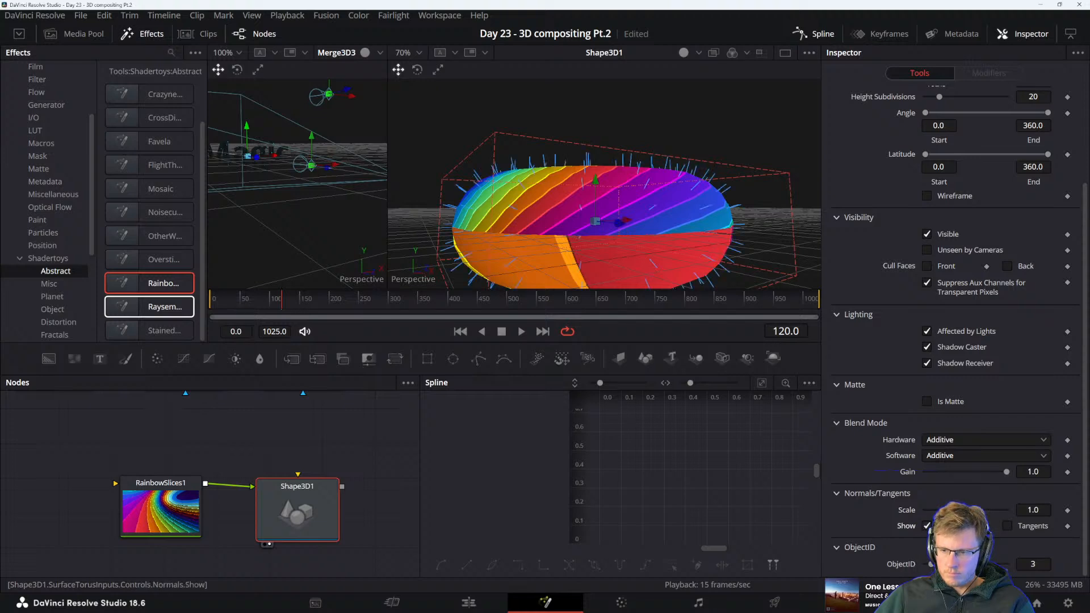
left_click_drag(955, 510, 940, 510)
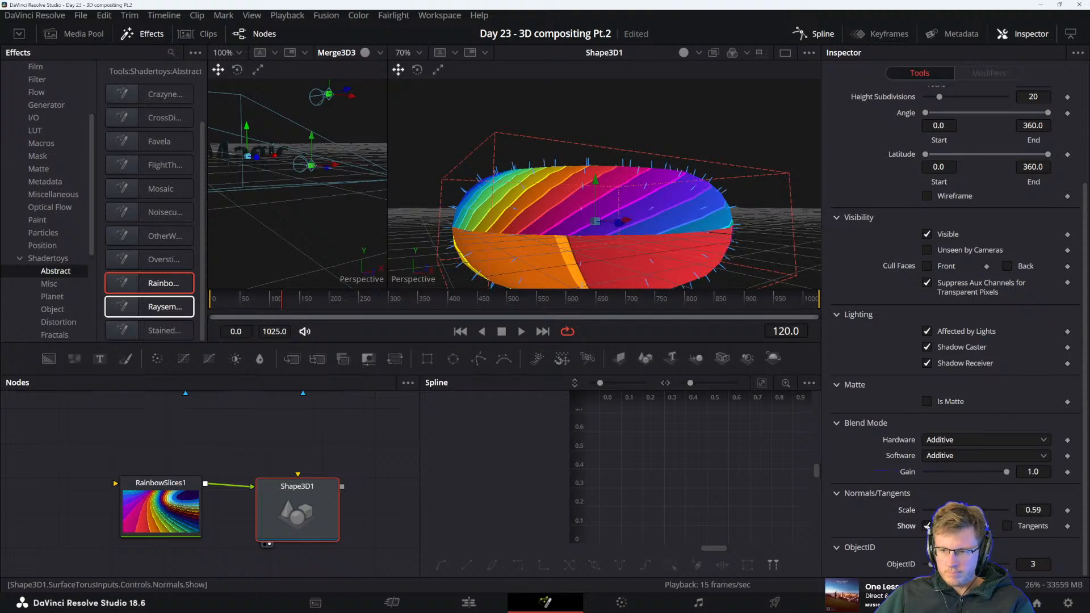
left_click(865, 491)
Turn on wireframe rendering for the torus
scroll(909, 466, "up", 3)
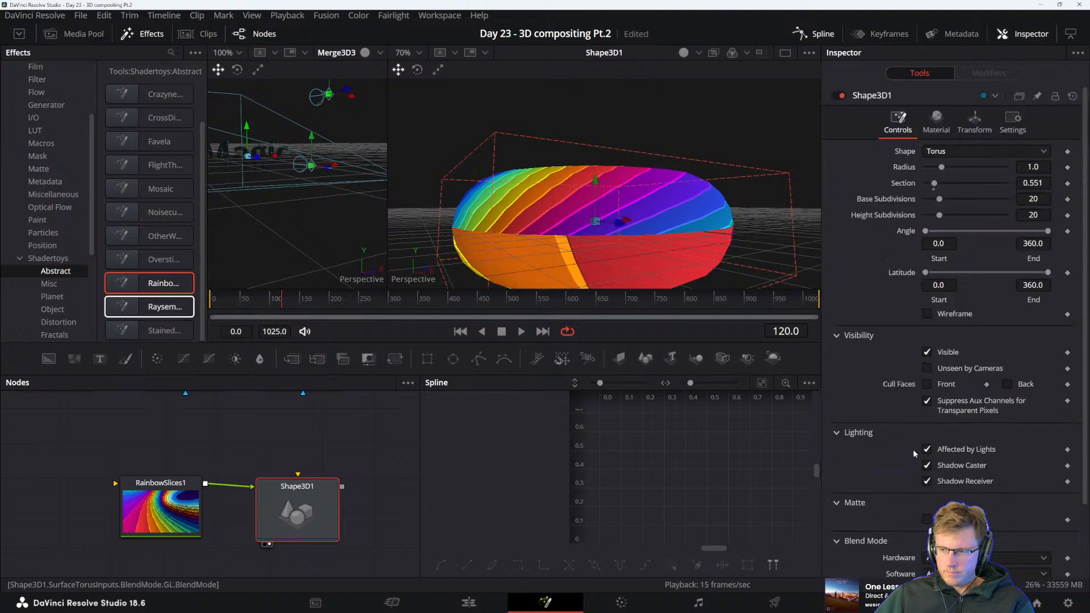
left_click(875, 336)
left_click(927, 315)
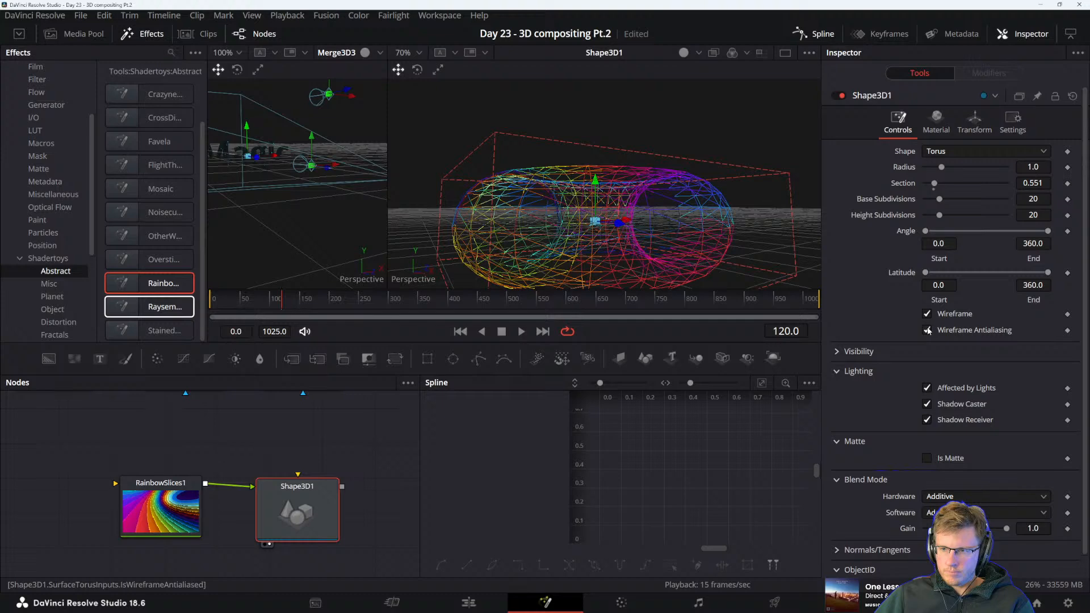
Toggle wireframe antialiasing on the torus and turn its wireframe rendering off
left_click(928, 330)
left_click(927, 314)
left_click(926, 315)
left_click(927, 315)
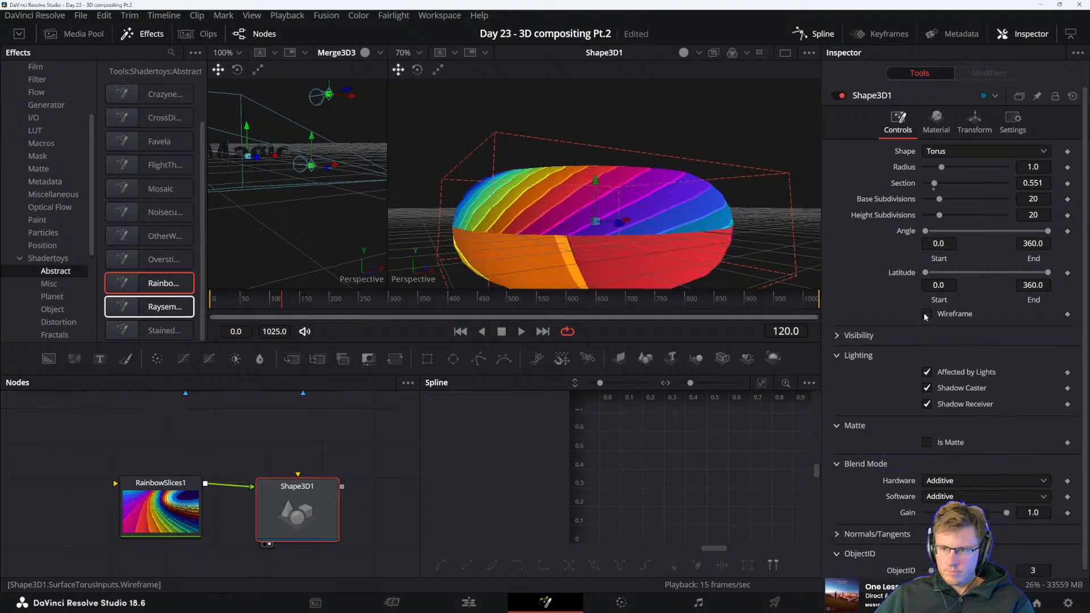
Try different height subdivisions and radius settings on the torus and undo the changes
left_click_drag(939, 216, 944, 167)
double_click(912, 215)
key("ctrl+z")
key("ctrl+z")
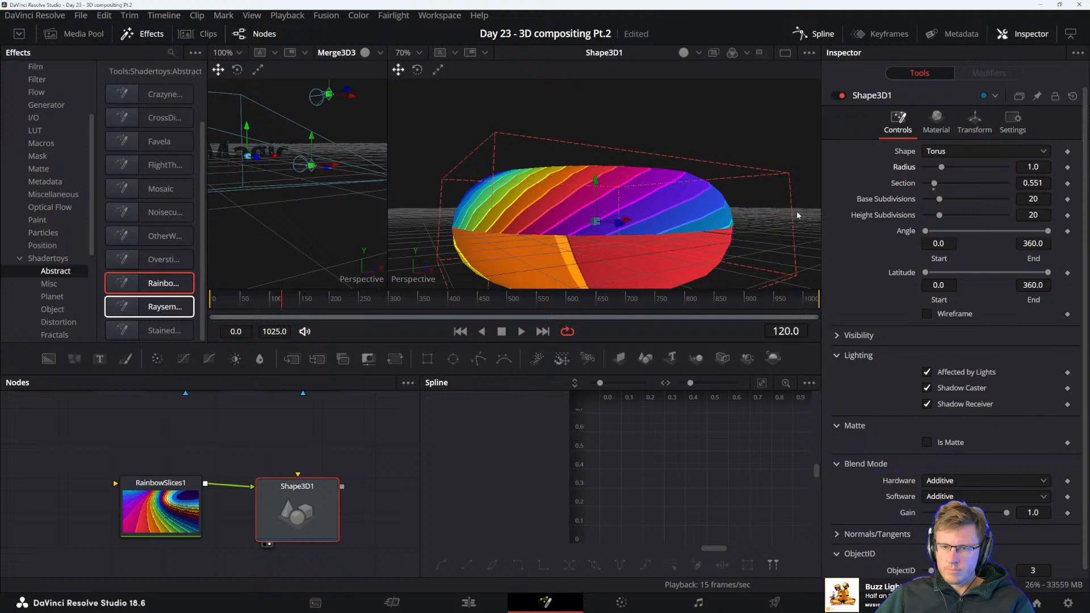
Move the Shape3D1 and RainbowSlices1 nodes to a free area of the node graph, with RainbowSlices1 above and to the right
left_click_drag(318, 479, 323, 511)
left_click_drag(127, 478, 462, 545)
left_click_drag(216, 451, 430, 540)
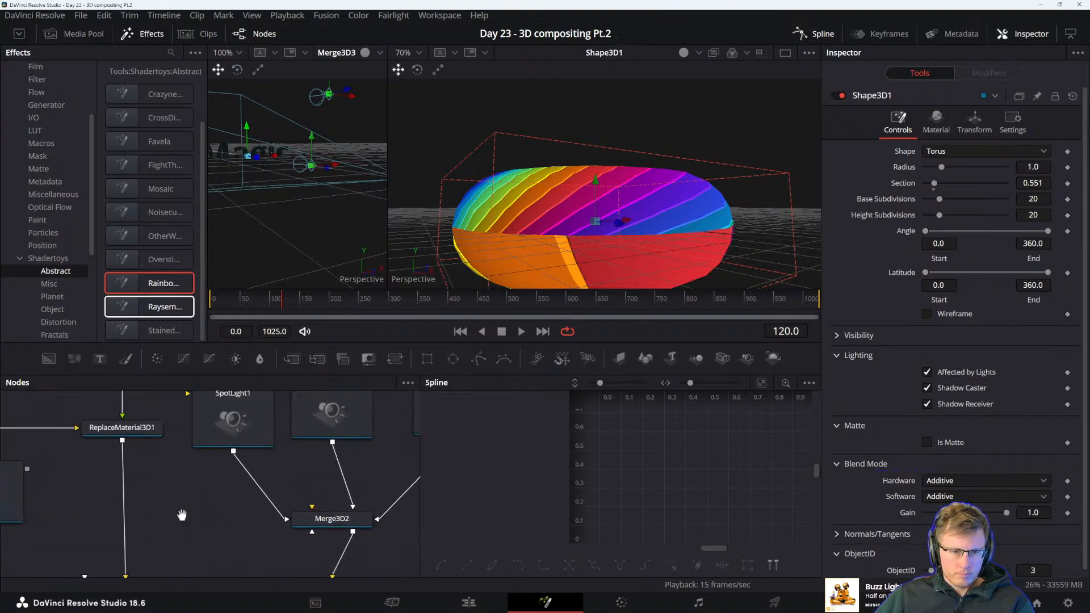
left_click_drag(183, 515, 102, 436)
left_click_drag(397, 551, 383, 458)
left_click_drag(297, 525, 201, 529)
Add a Replace Material 3D node after the Shape3D1 node
key("shift+space")
type("replace")
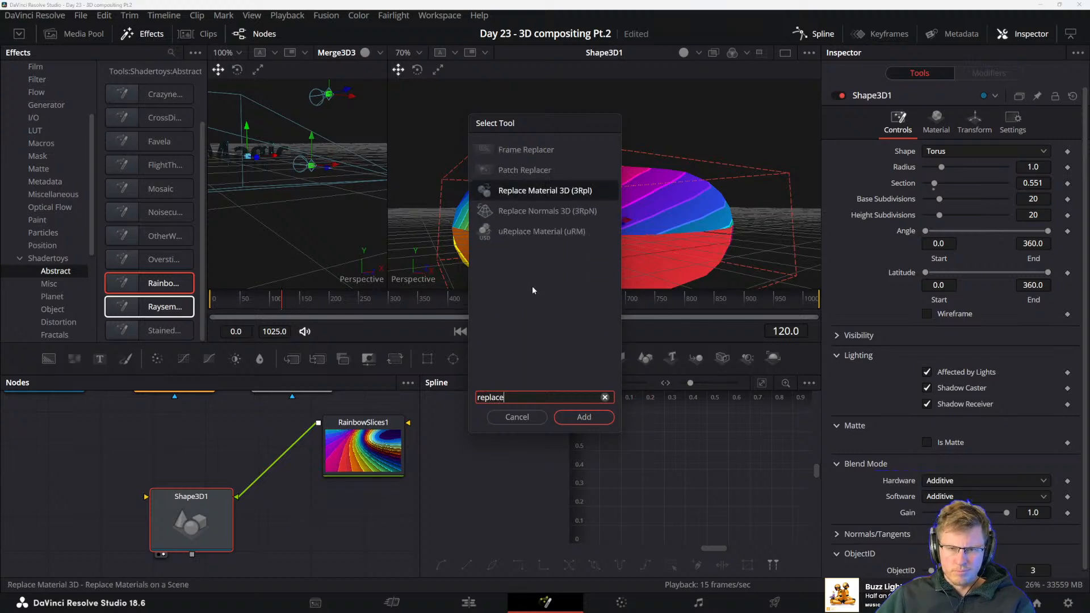
key("Return")
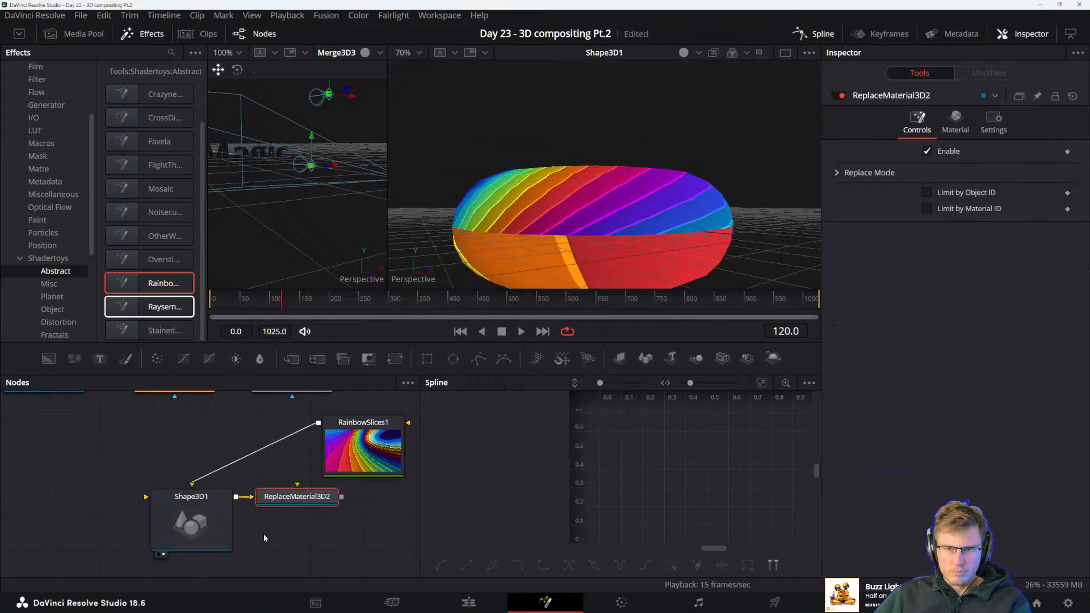
Reroute RainbowSlices1 from Shape3D1 into the new Replace Material 3D node's material input and show that node in the second viewer
left_click_drag(281, 515, 330, 518)
left_click_drag(378, 446, 358, 508)
left_click(199, 483)
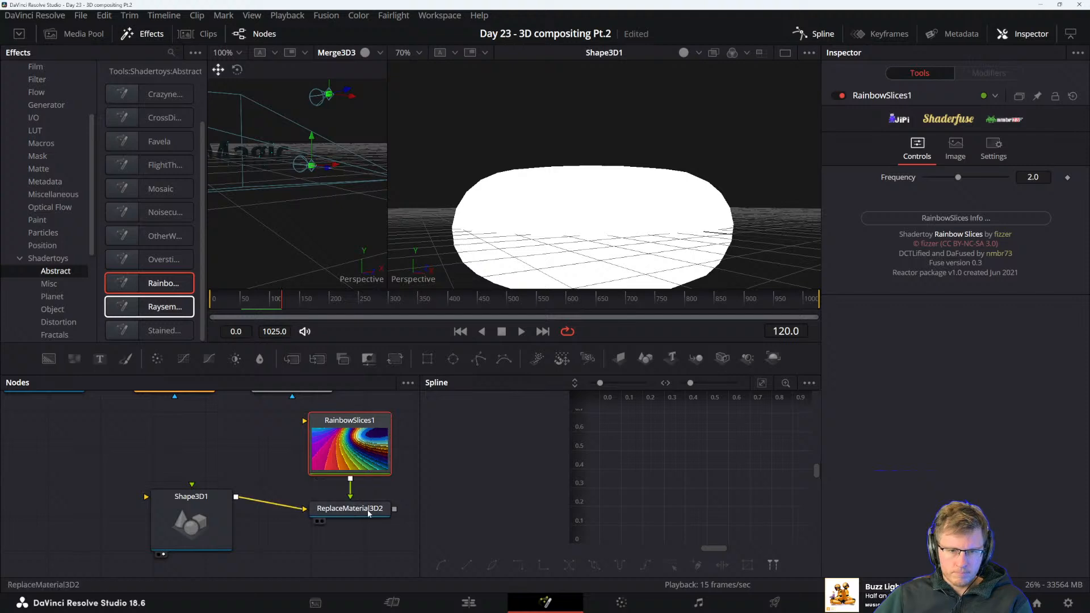
left_click(369, 511)
key("2")
left_click_drag(602, 234, 622, 229)
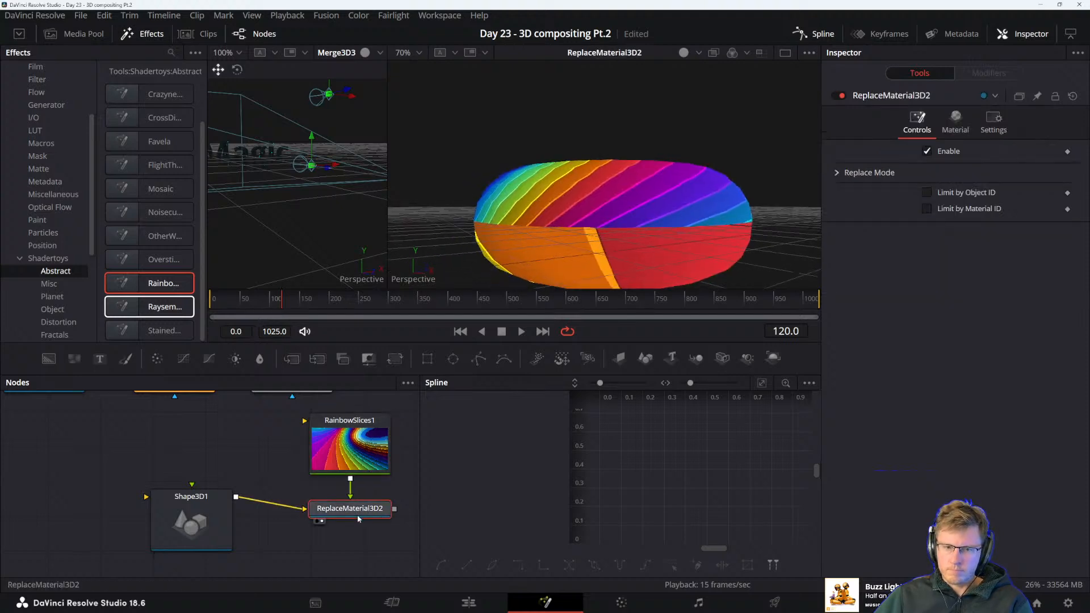
Examine the Diffuse, Specular, Transmittance and MaterialID settings of the ReplaceMaterial3D2 node
left_click(360, 515)
left_click(955, 120)
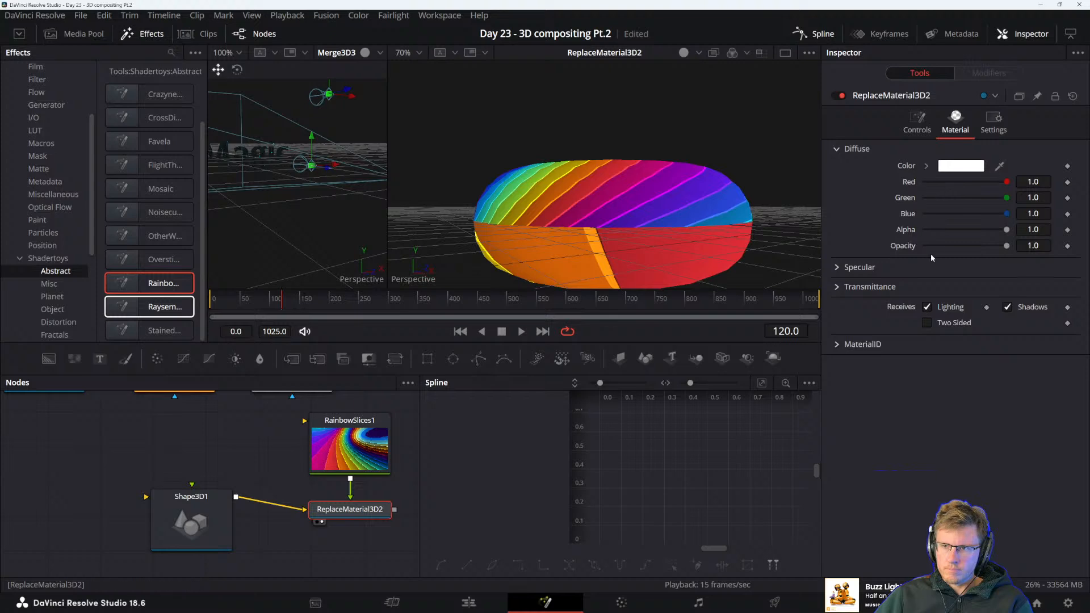
left_click(837, 268)
left_click(837, 386)
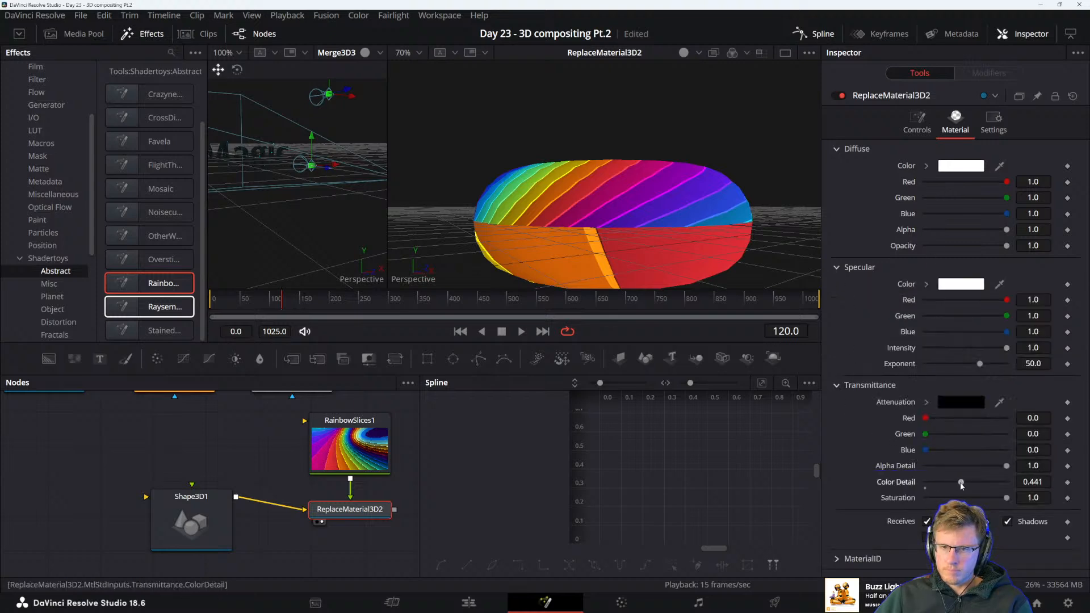
left_click(838, 559)
scroll(841, 559, "down", 1)
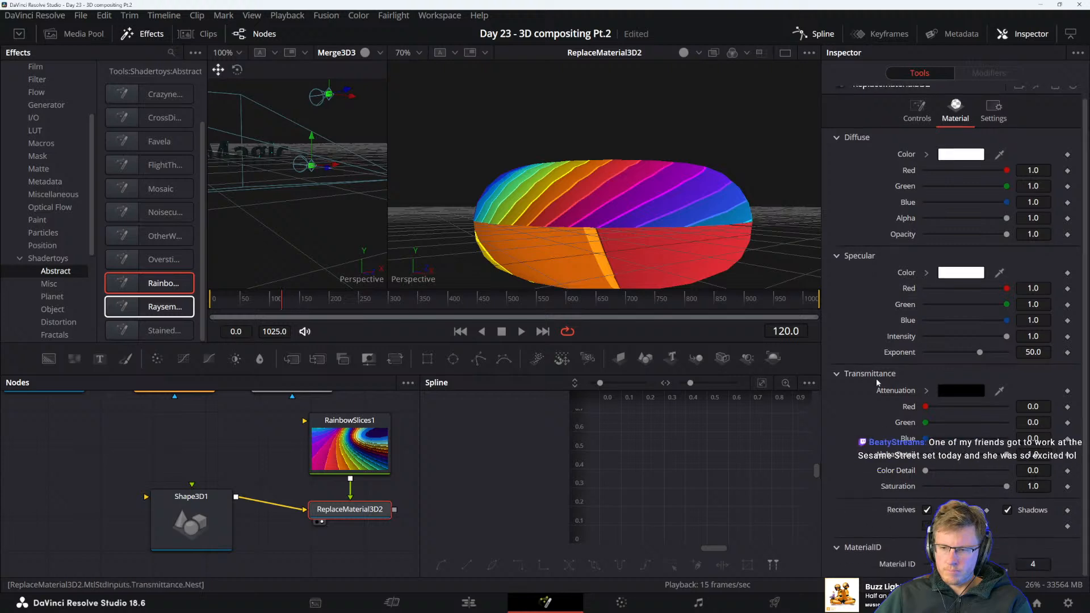
left_click(838, 137)
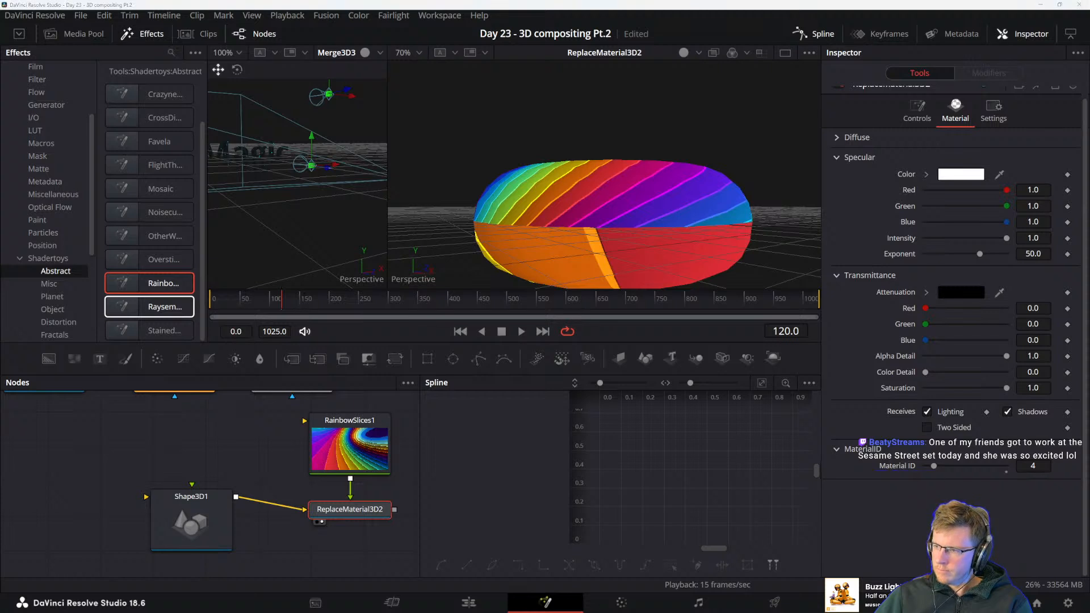
Switch to the DaVinci Resolve reference manual, read the OpenGL UV Renderer section, and move the manual window off the compositing workspace
key("alt+Tab")
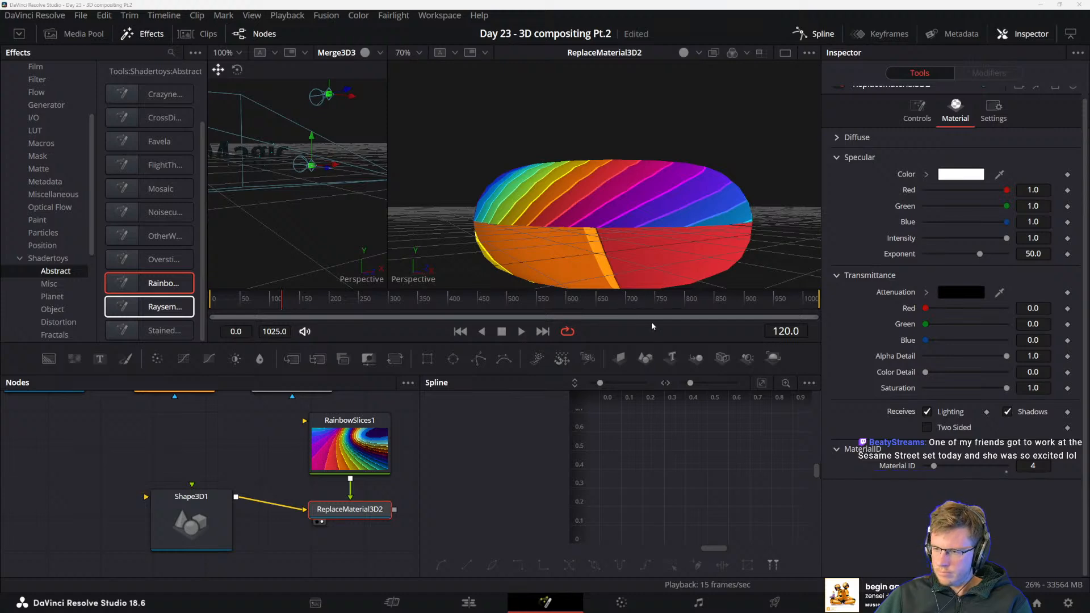
key("alt+Tab")
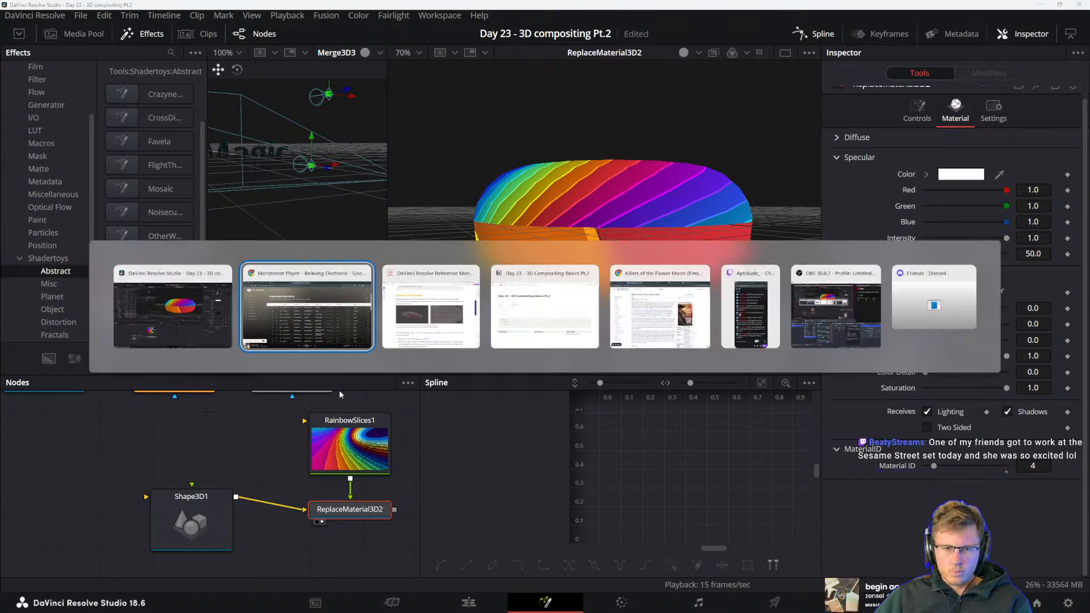
left_click(426, 301)
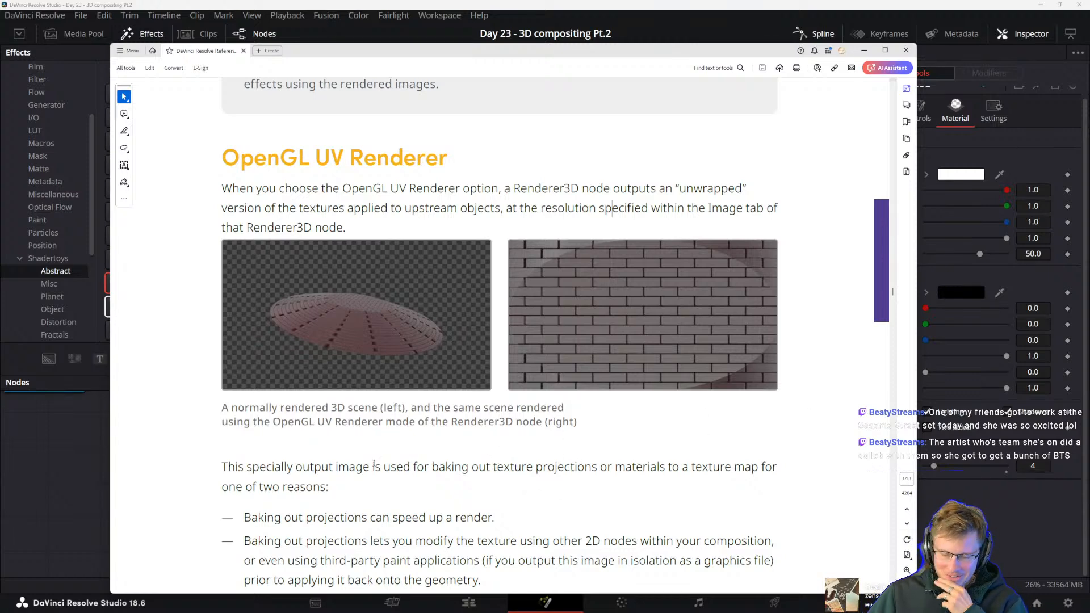
left_click_drag(247, 467, 369, 468)
left_click(415, 521)
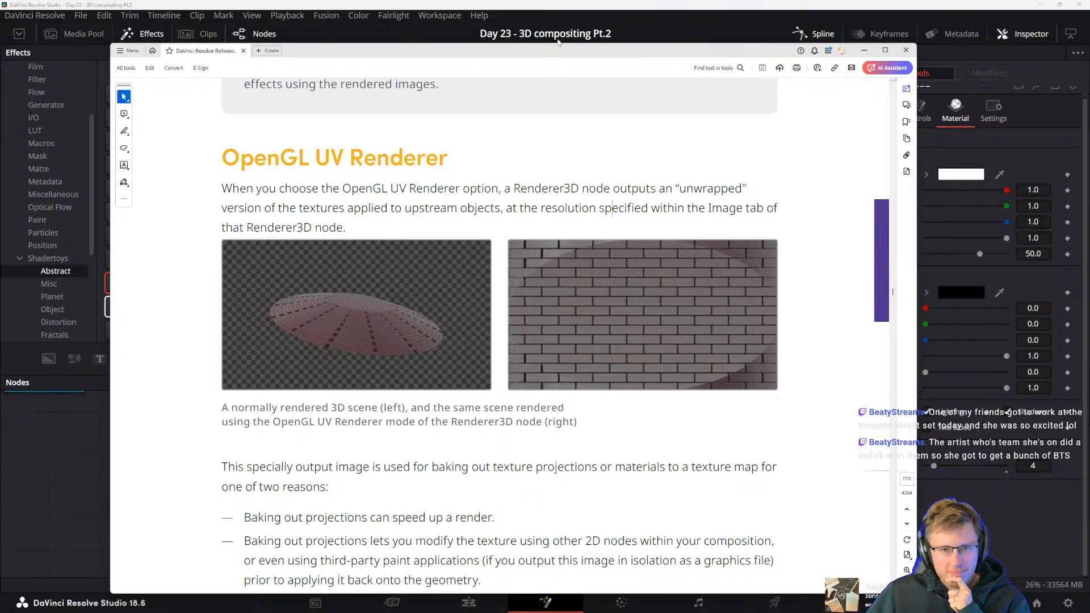
left_click_drag(461, 52, 1089, 227)
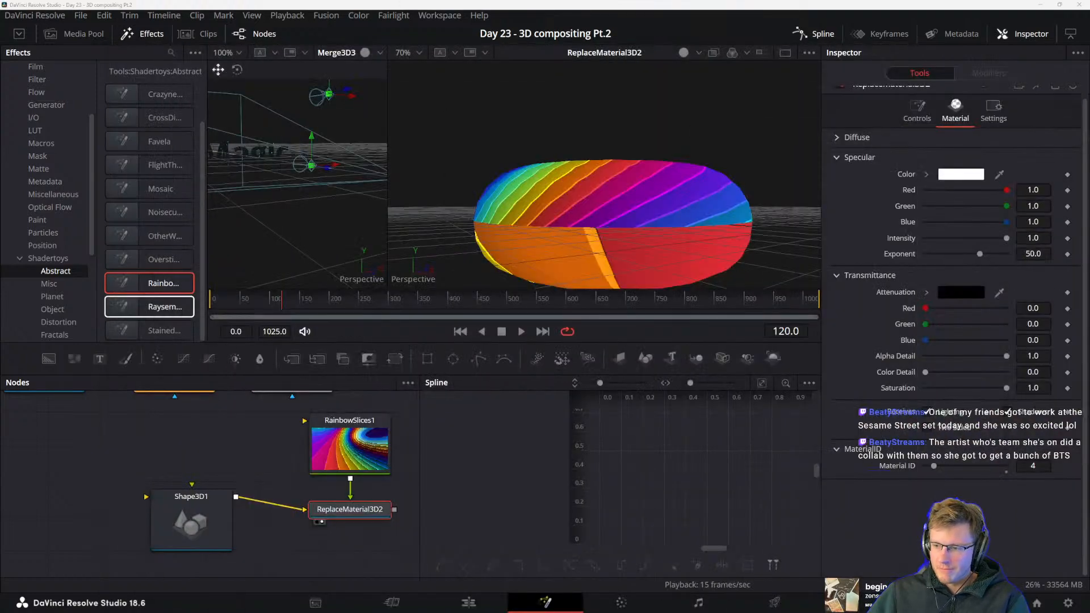
Line up the Shape3D1 node with ReplaceMaterial3D2 in the node graph and view the textured torus from a higher angle
left_click_drag(183, 505, 213, 519)
left_click(344, 475)
left_click_drag(276, 475, 213, 475)
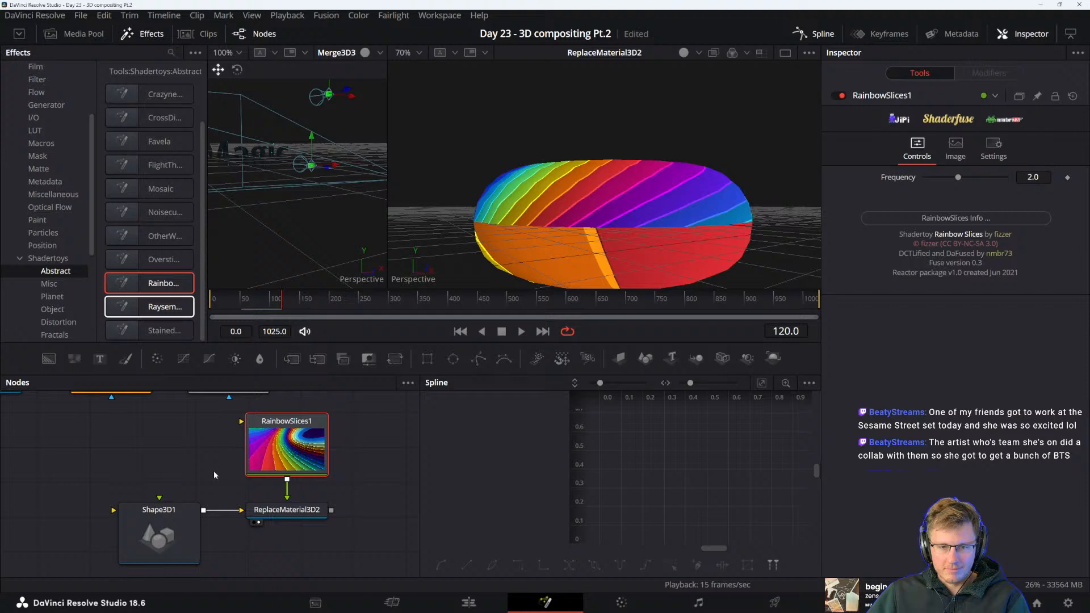
left_click(306, 518)
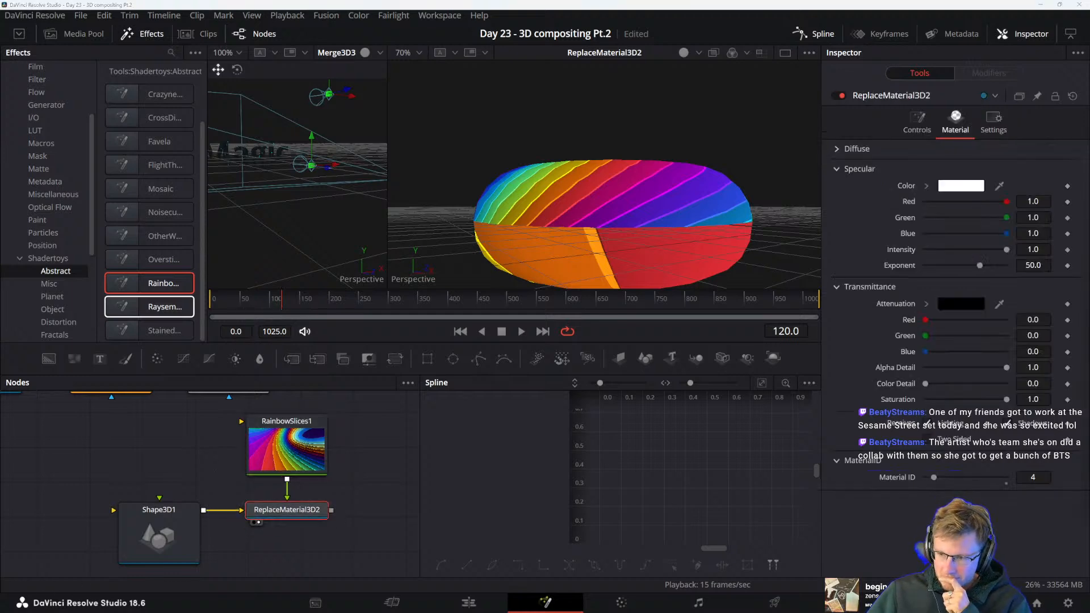
left_click_drag(322, 416, 301, 430)
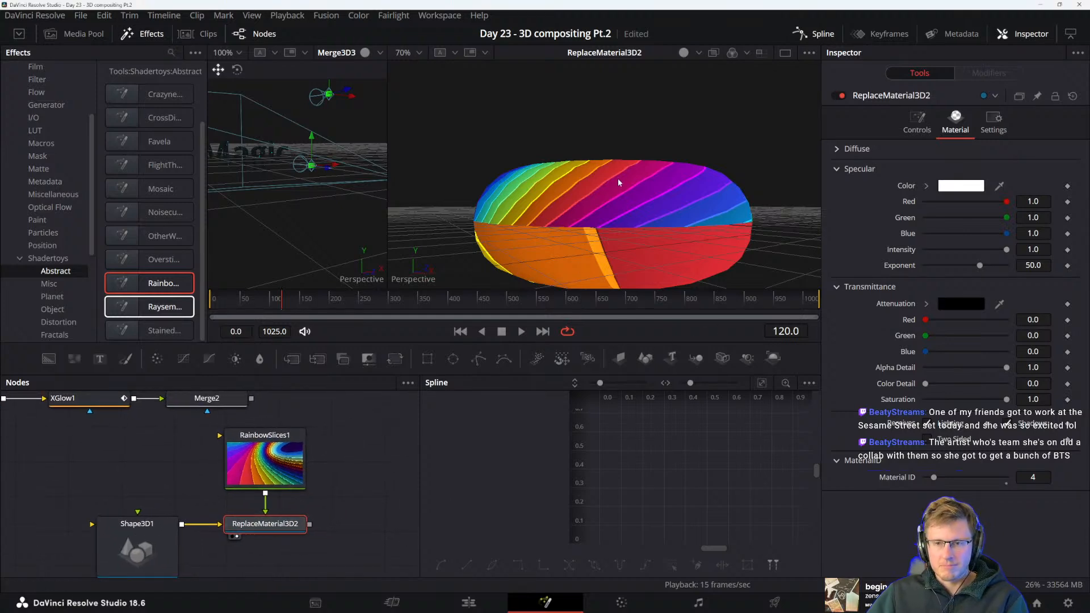
left_click_drag(618, 179, 591, 227)
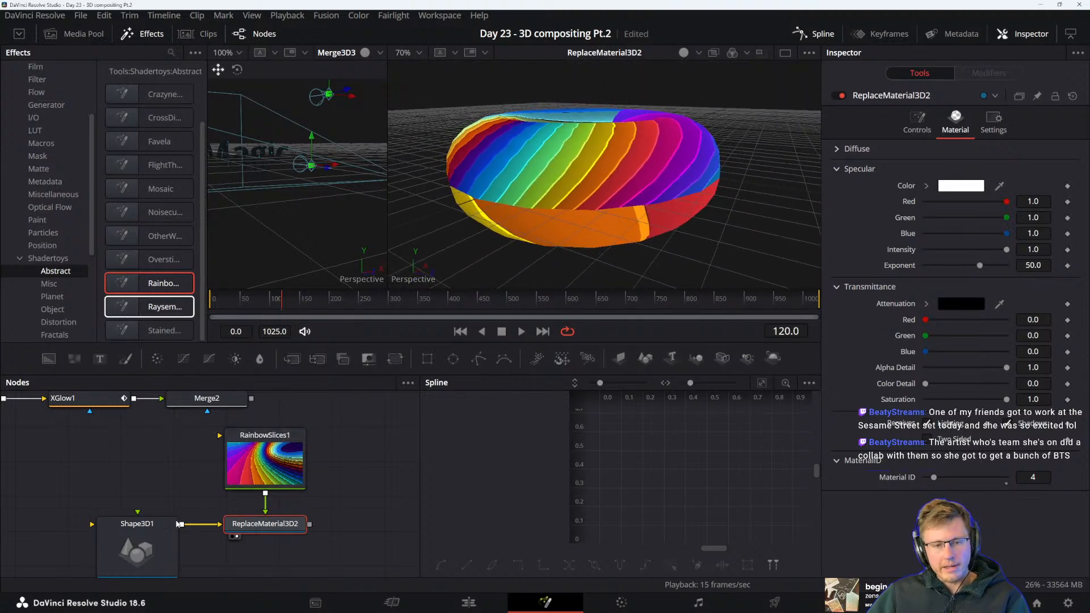
left_click(150, 546)
left_click(254, 507)
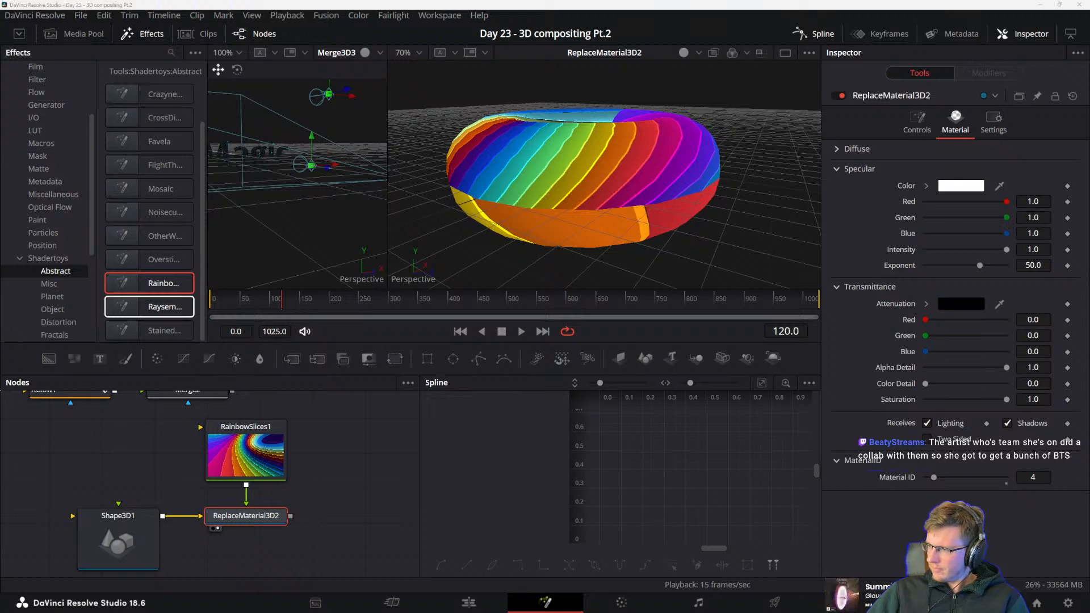
Bring the reference manual back and skim from the OpenGL UV Renderer section to Loading 3D Nodes into the Viewer
key("alt+Tab")
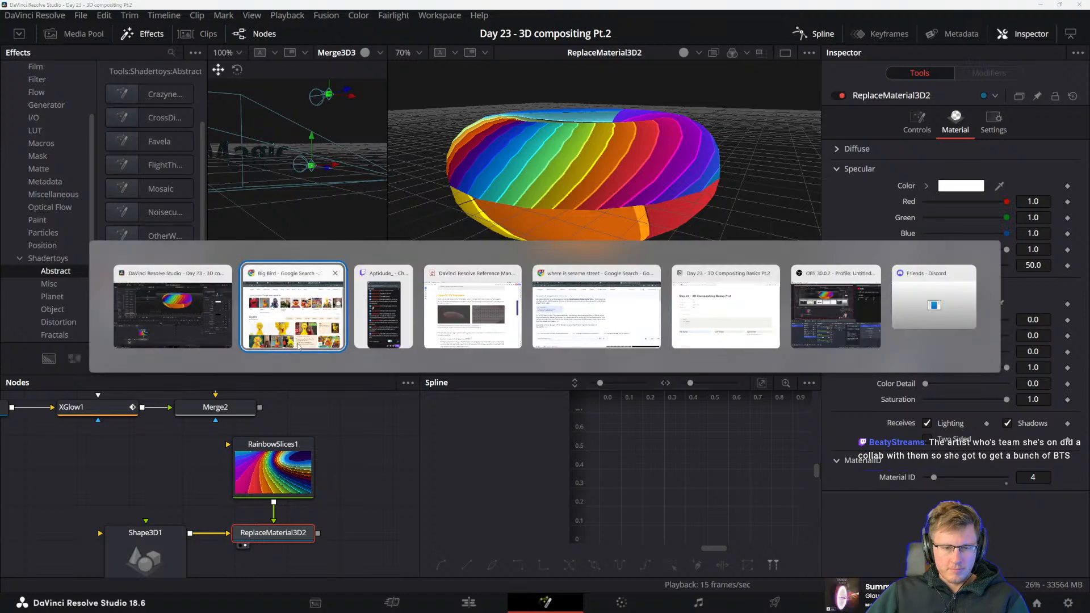
key("Escape")
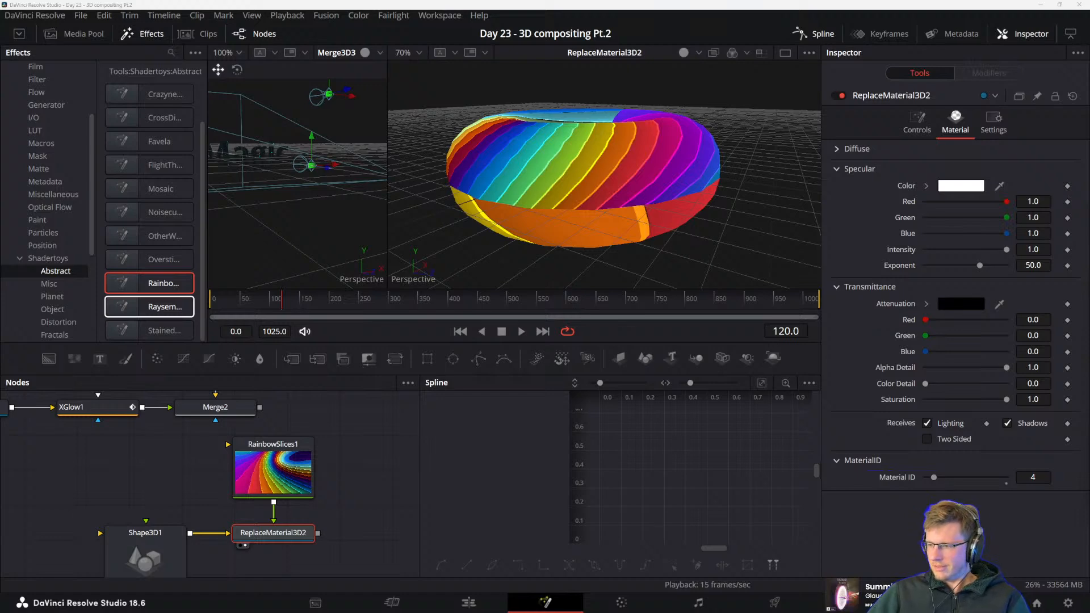
left_click_drag(1089, 318, 396, 77)
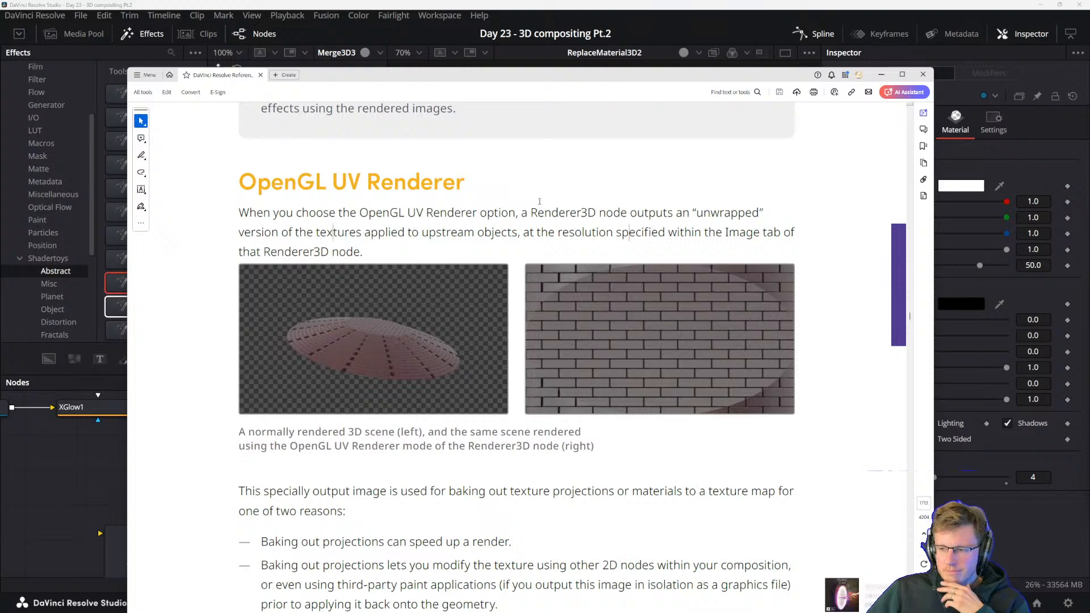
left_click_drag(234, 211, 310, 232)
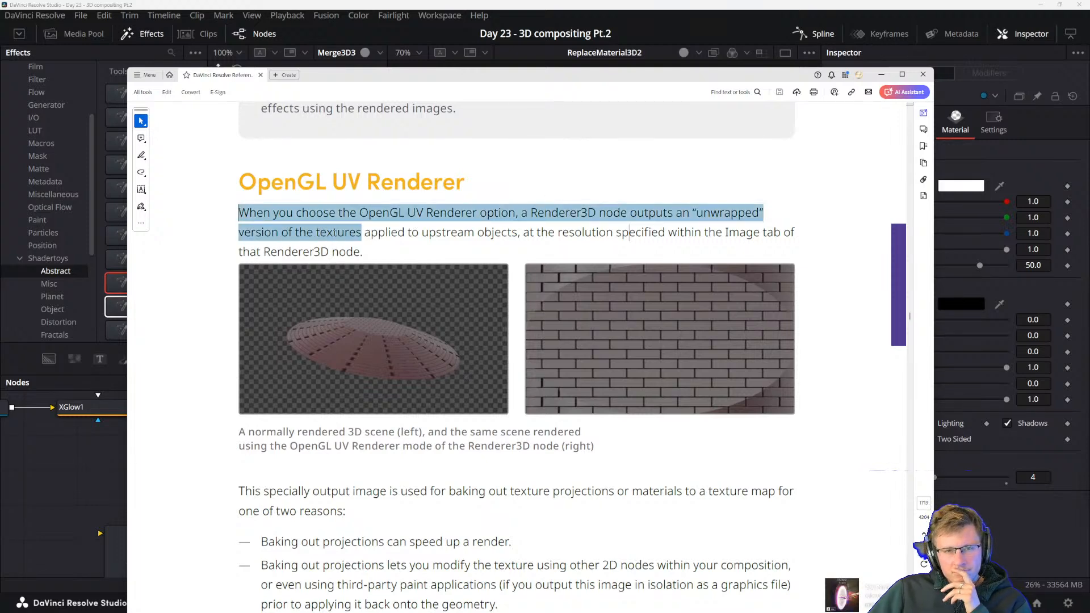
left_click(296, 231)
scroll(343, 367, "down", 1)
scroll(343, 366, "down", 9)
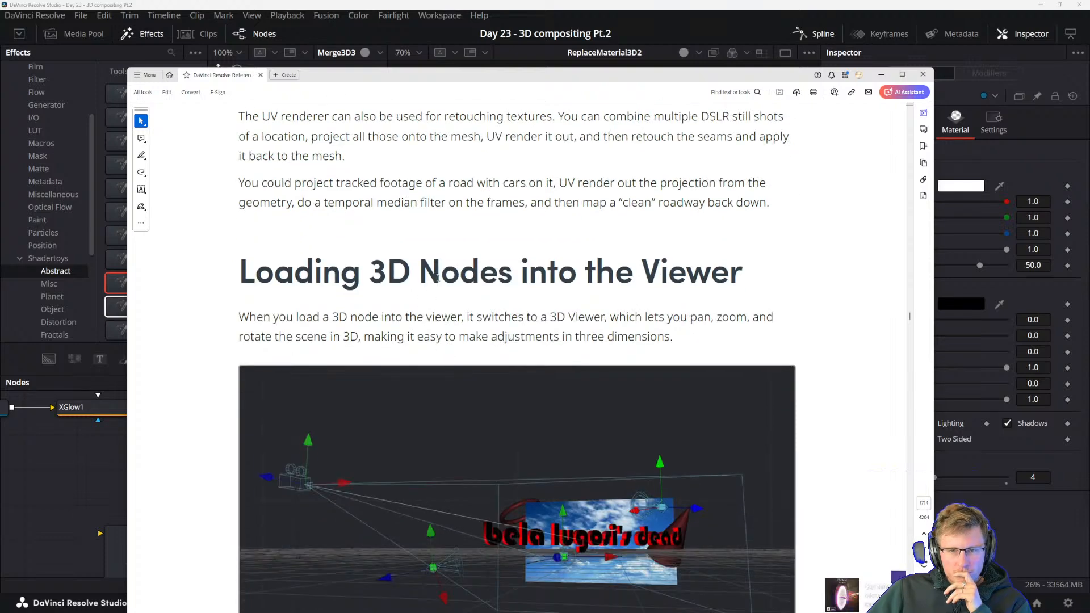
scroll(341, 315, "down", 3)
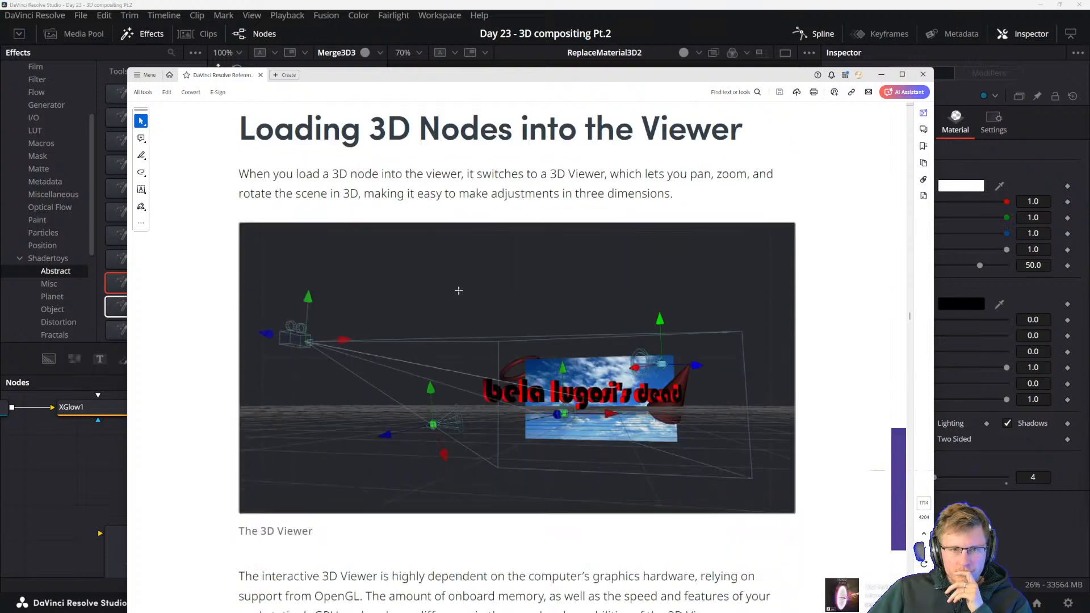
Read the manual's paragraph on projecting tracked road footage, UV rendering it and applying a temporal median filter to the frames
scroll(465, 320, "up", 3)
scroll(465, 321, "up", 2)
left_click_drag(268, 284, 423, 286)
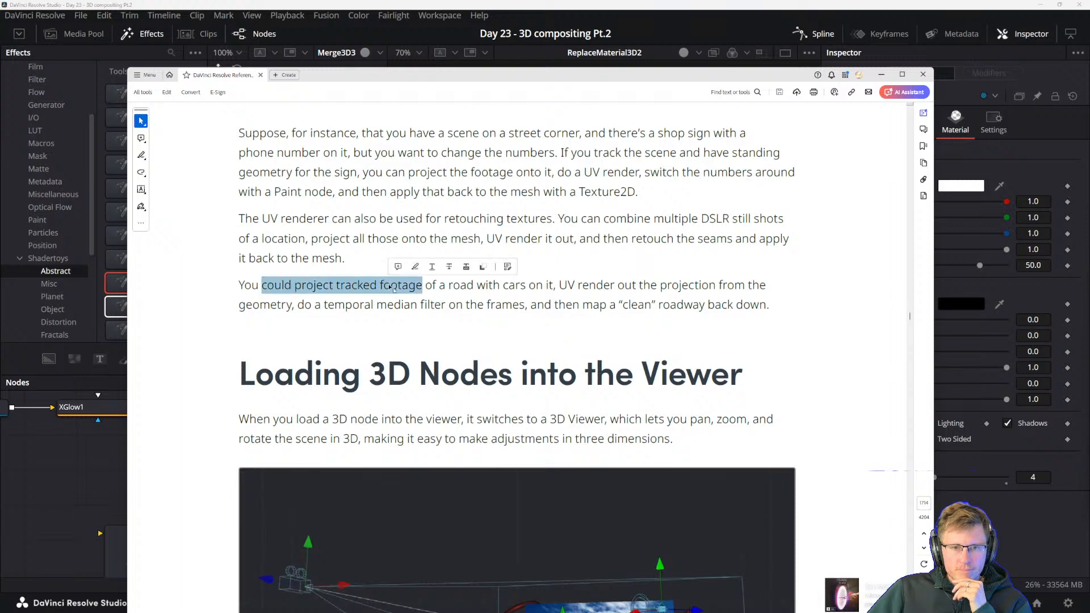
left_click(417, 305)
double_click(397, 285)
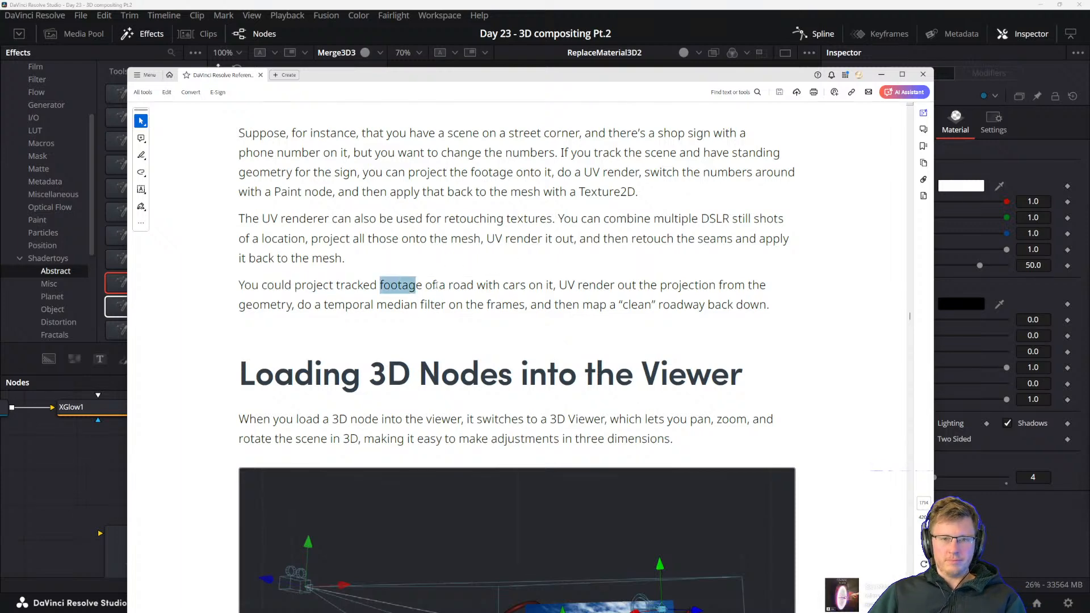
left_click(512, 305)
left_click_drag(558, 285, 746, 285)
left_click(677, 286)
scroll(667, 332, "up", 2)
scroll(667, 332, "down", 2)
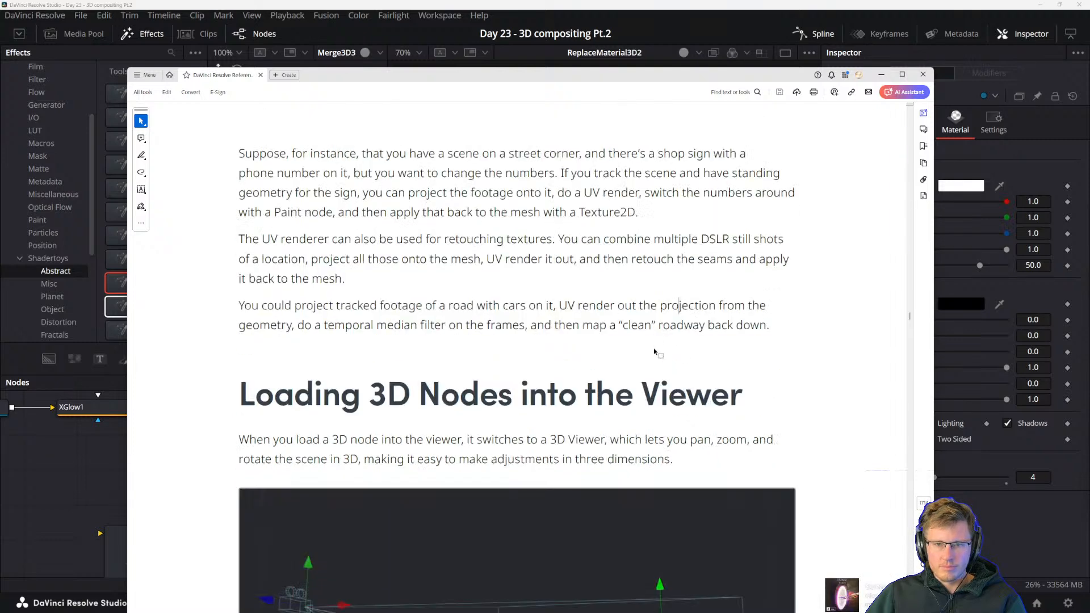
left_click_drag(238, 309, 544, 307)
left_click(520, 318)
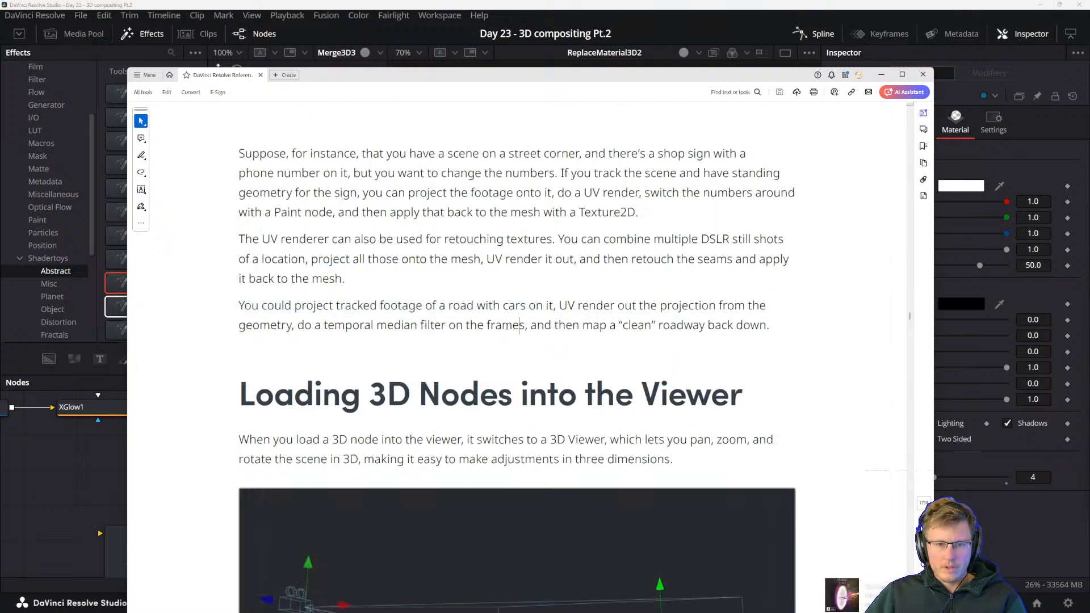
left_click_drag(295, 306, 447, 307)
left_click(464, 324)
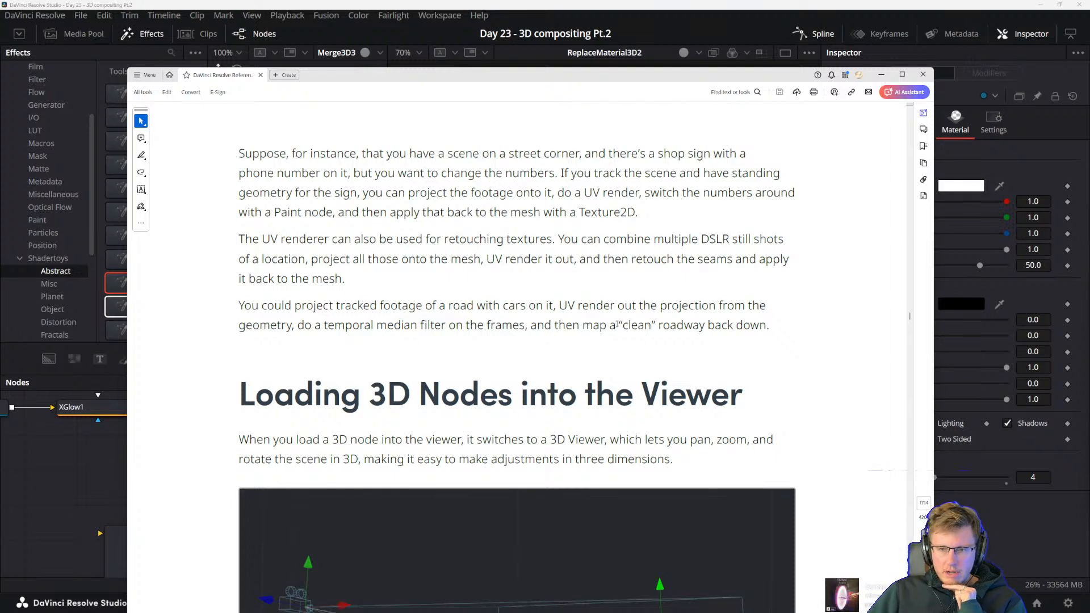
left_click_drag(296, 325, 375, 325)
left_click(435, 326)
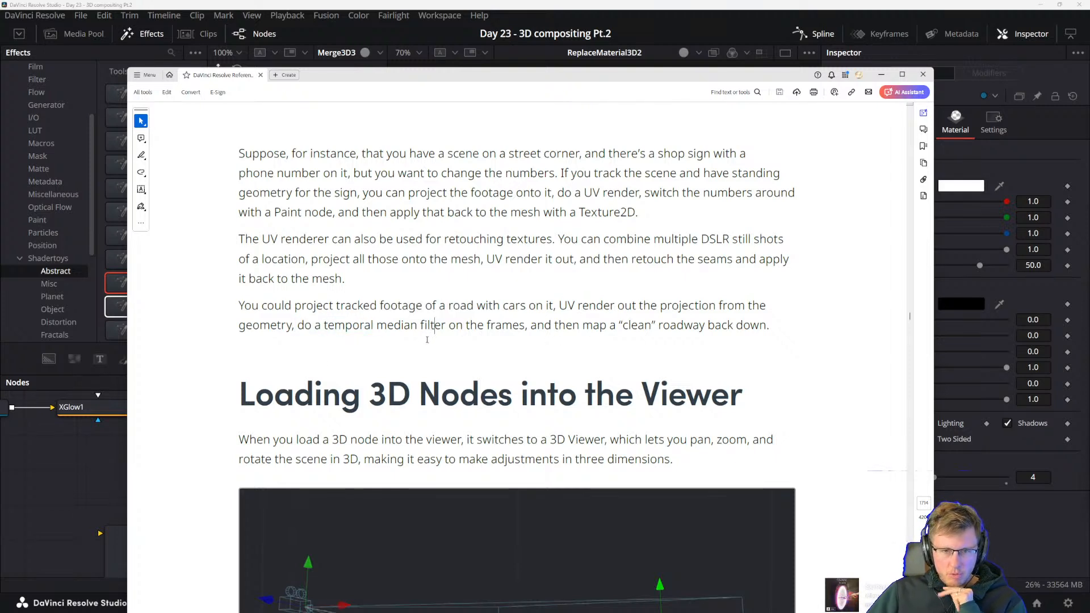
left_click_drag(323, 325, 446, 325)
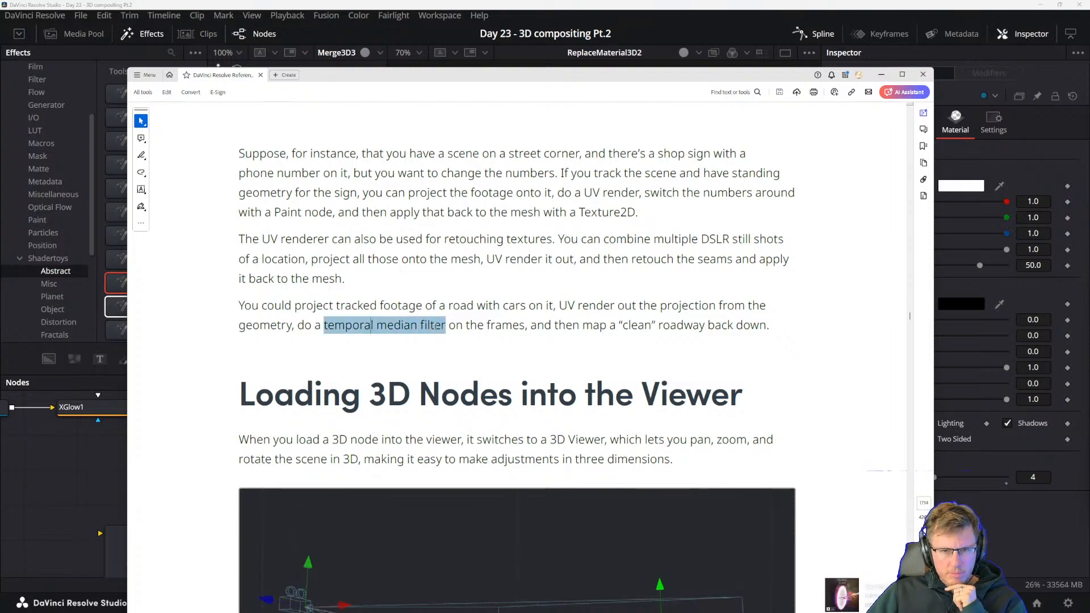
left_click(494, 329)
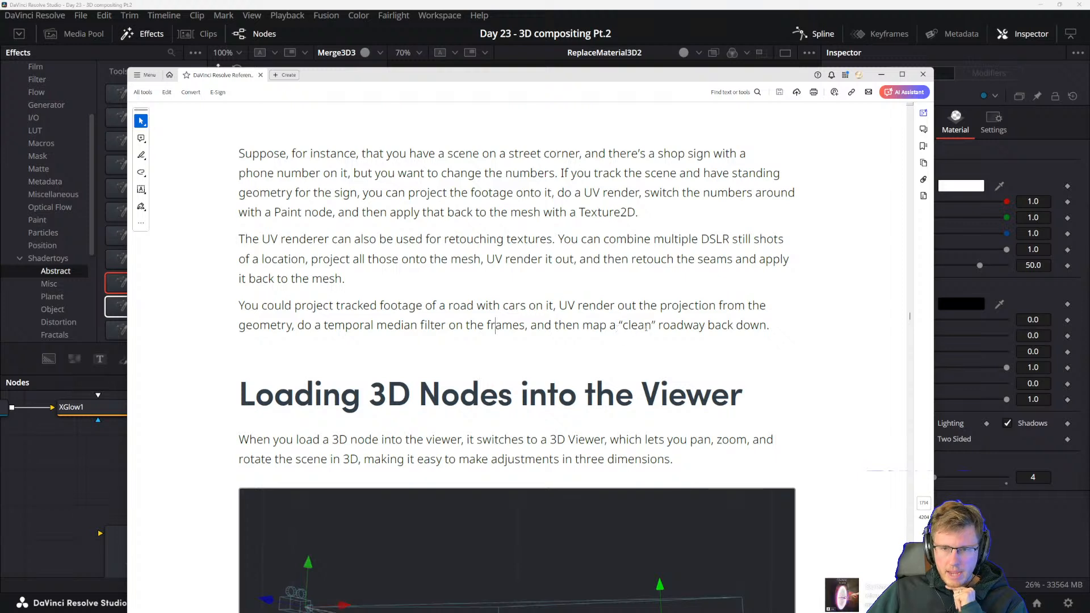
Read the manual's sentence about applying a temporal median filter and mark the words "do a temporal median"
scroll(485, 363, "down", 1)
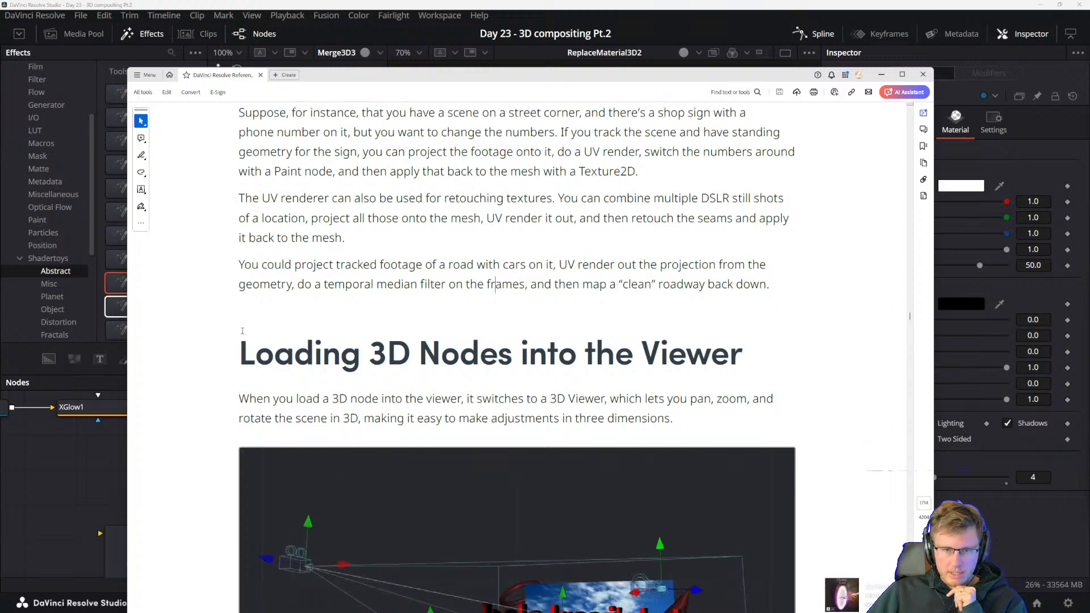
left_click_drag(295, 285, 418, 285)
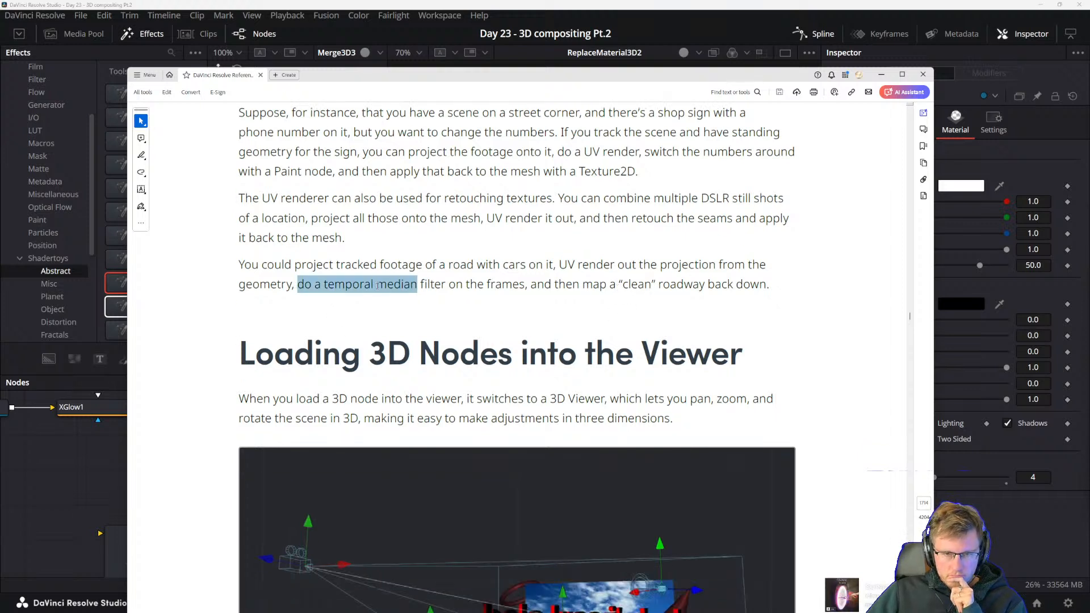
left_click(373, 286)
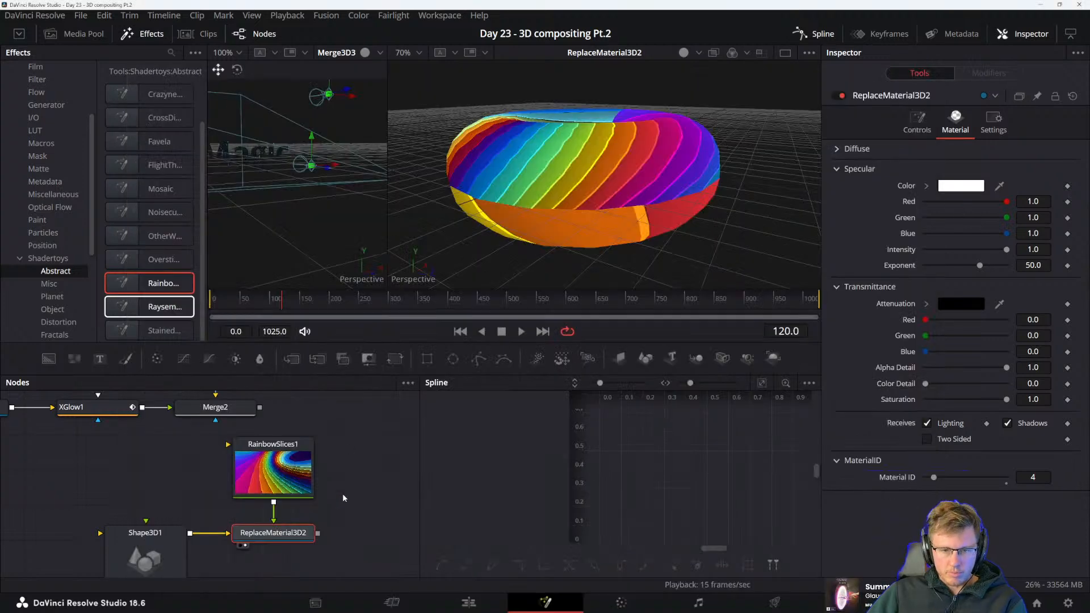
Search the Fusion tool list for "temporal" and "median", and clear the search text
key("shift+space")
type("tempor")
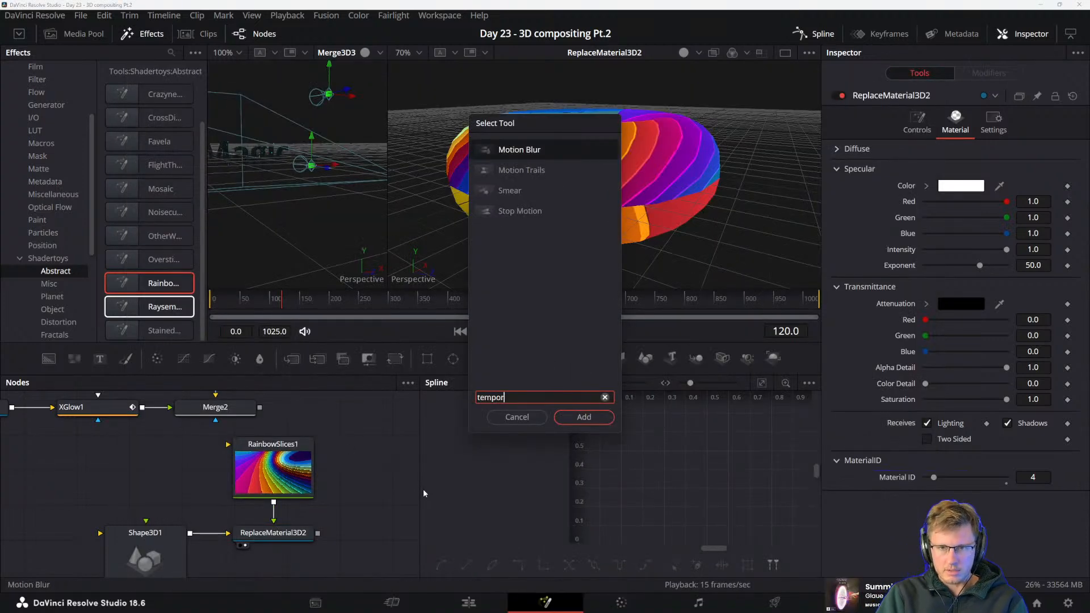
type("al")
key("ctrl+a")
type("median")
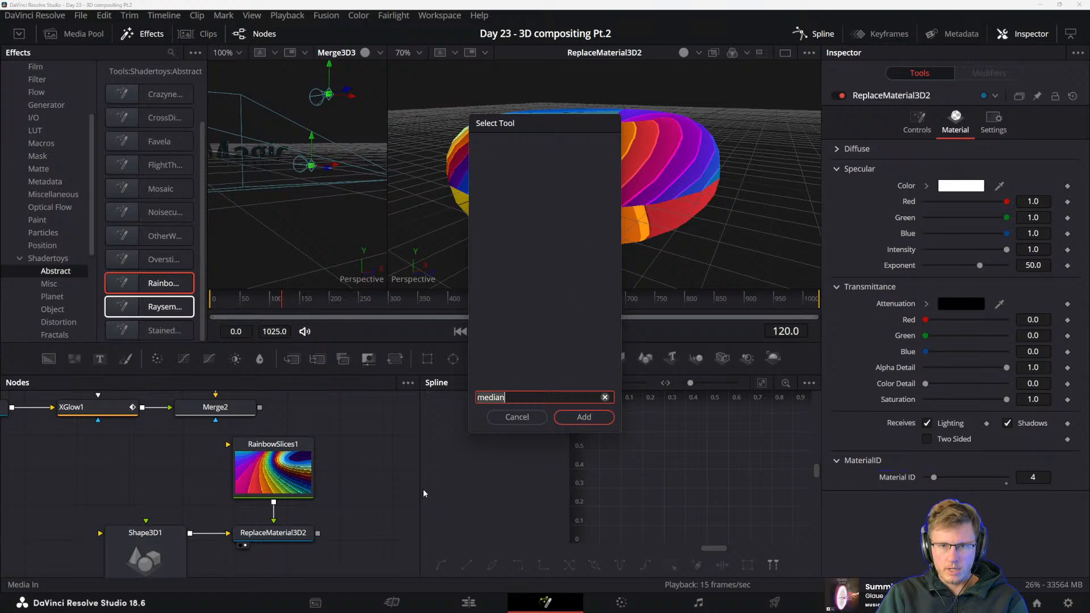
type("media")
key("ctrl+a")
key("BackSpace")
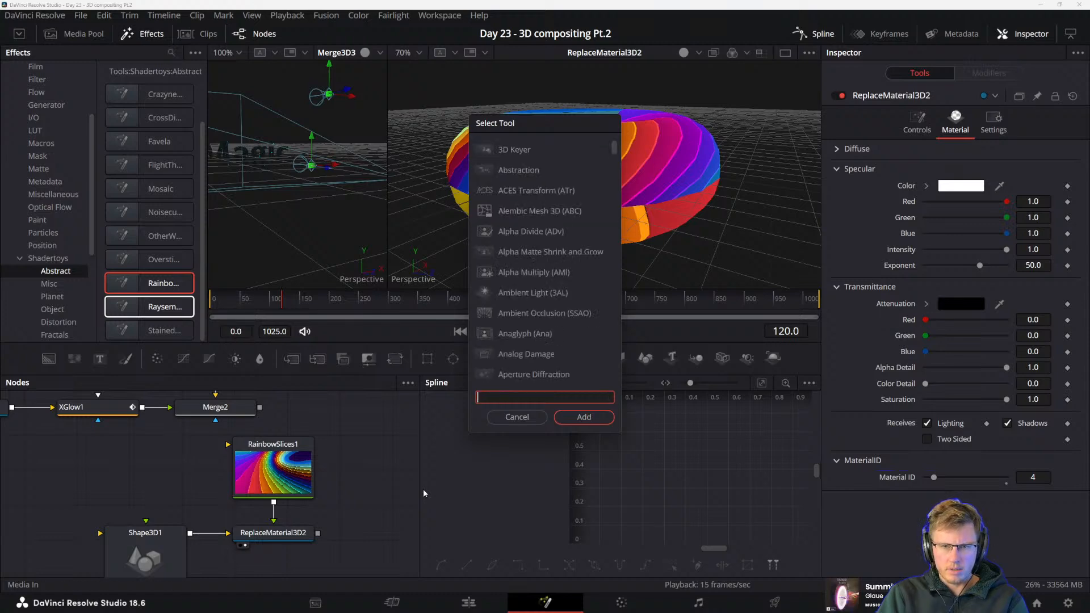
Reread the manual's UV renderer texture retouching paragraph, return to the composition and close the tool search
key("alt+Tab")
scroll(401, 283, "up", 1)
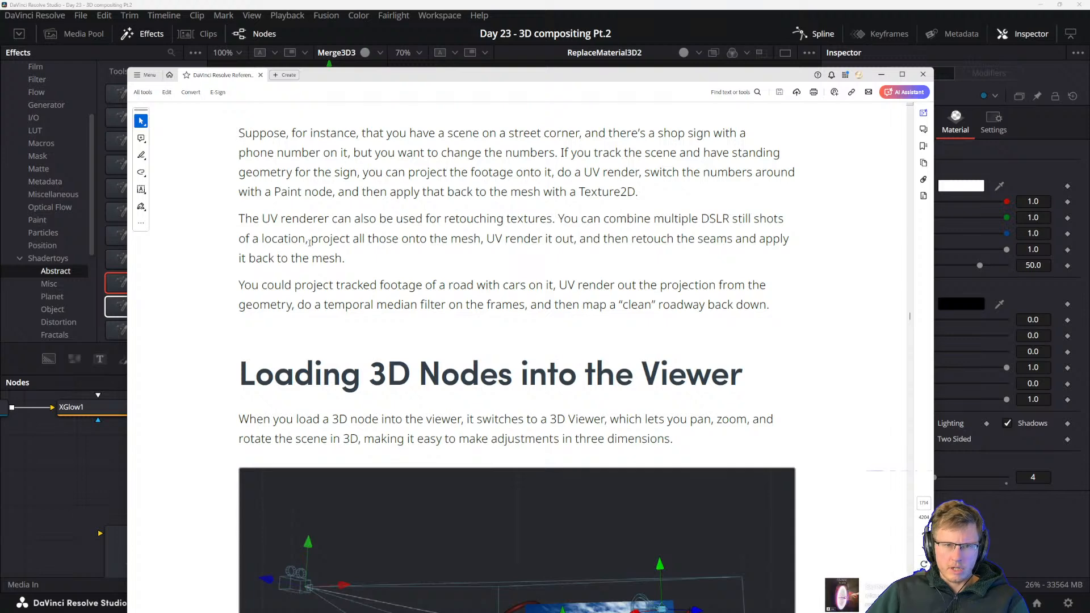
left_click_drag(309, 243, 398, 244)
left_click(399, 251)
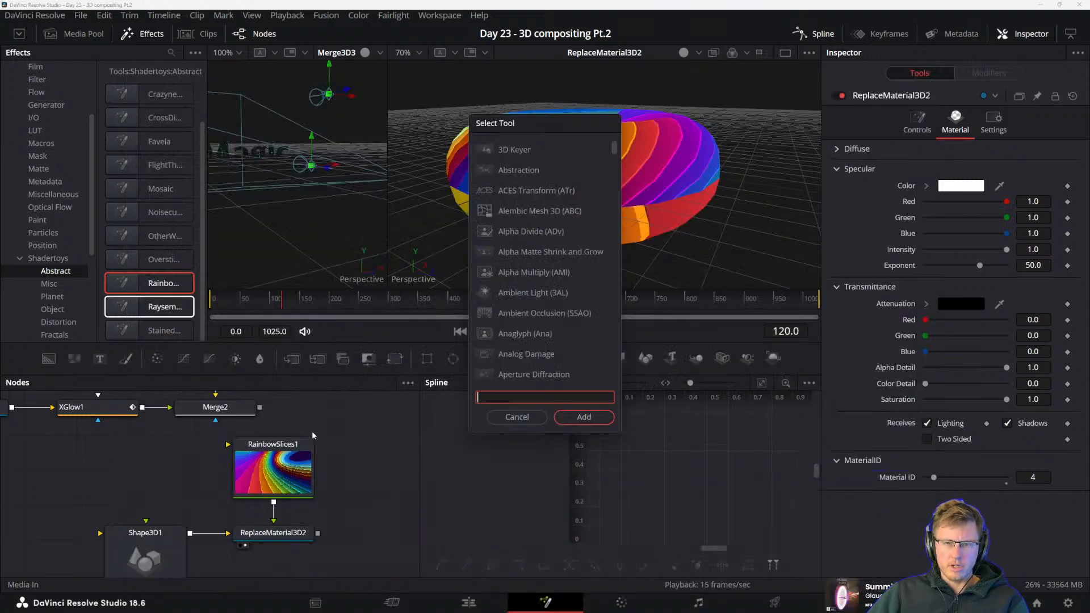
key("Escape")
Add an Image Plane 3D node and a Camera 3D node in free space beside the torus node chain
scroll(367, 508, "down", 3)
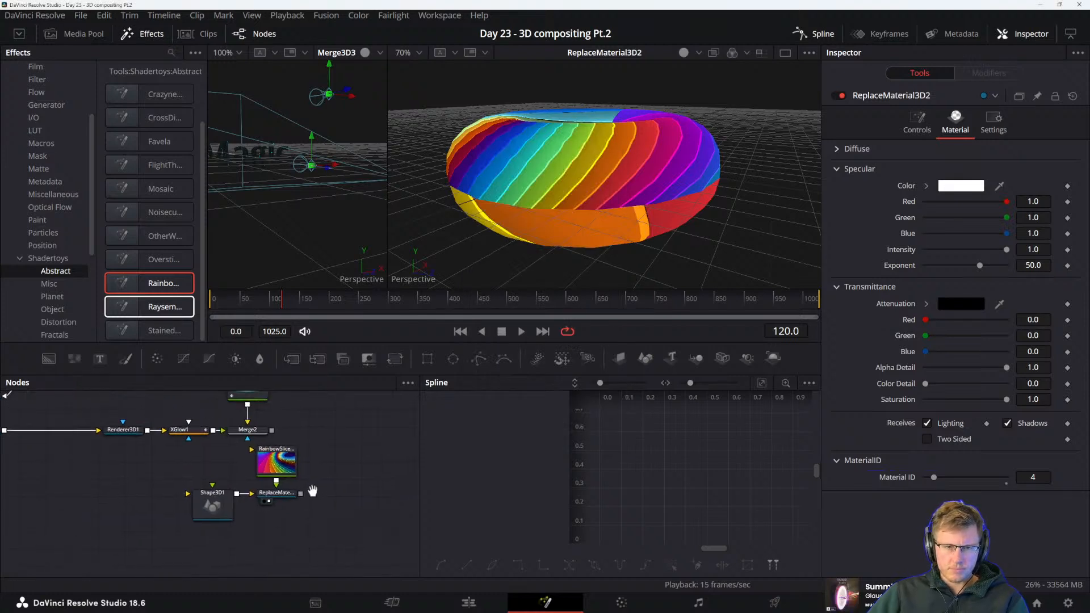
left_click_drag(318, 497, 295, 510)
left_click_drag(630, 360, 313, 483)
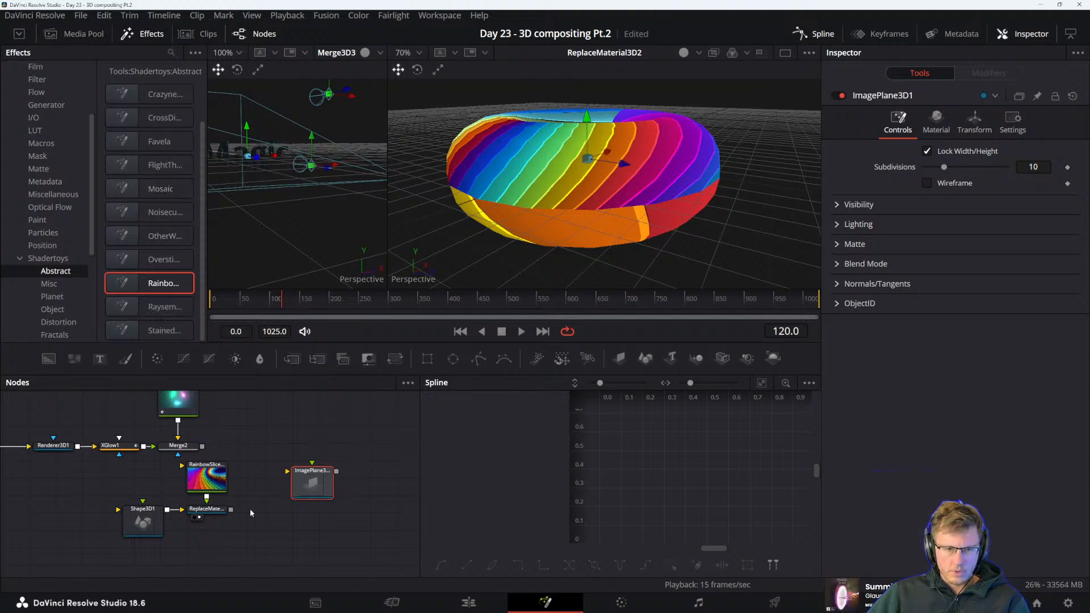
left_click_drag(254, 515, 147, 464)
left_click_drag(376, 515, 364, 482)
left_click_drag(349, 534, 225, 519)
left_click_drag(237, 476, 266, 492)
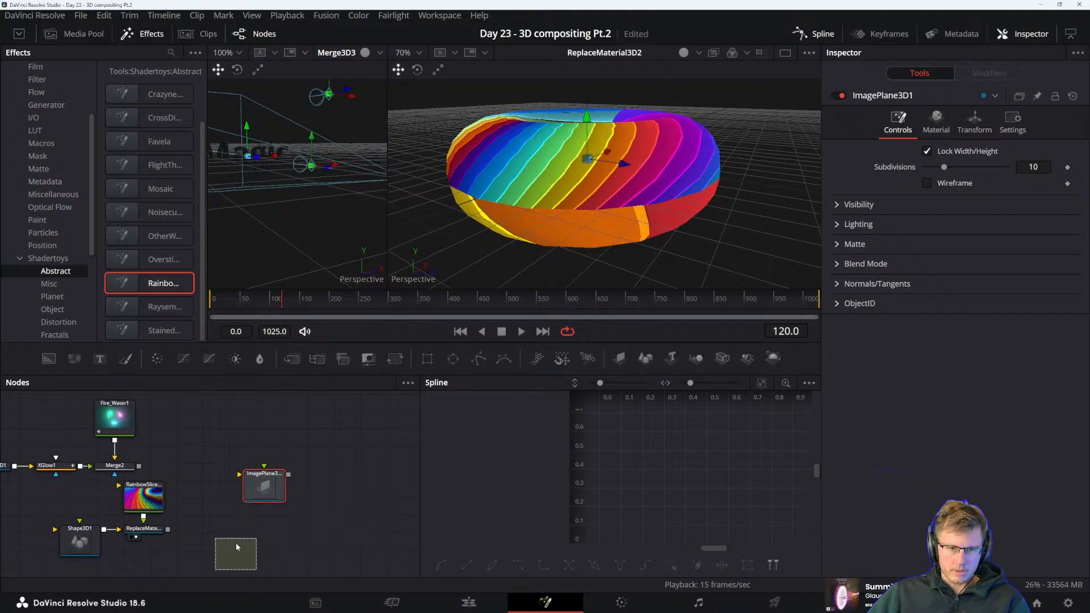
left_click(236, 547)
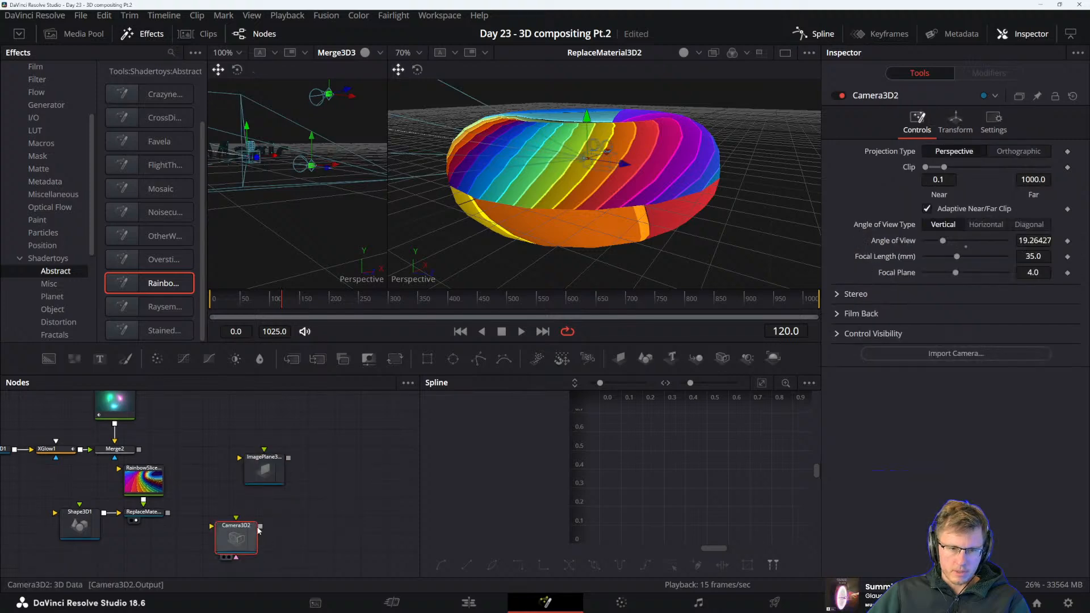
Add a Merge 3D node and connect the new camera and image plane to it
left_click(697, 358)
left_click(342, 494)
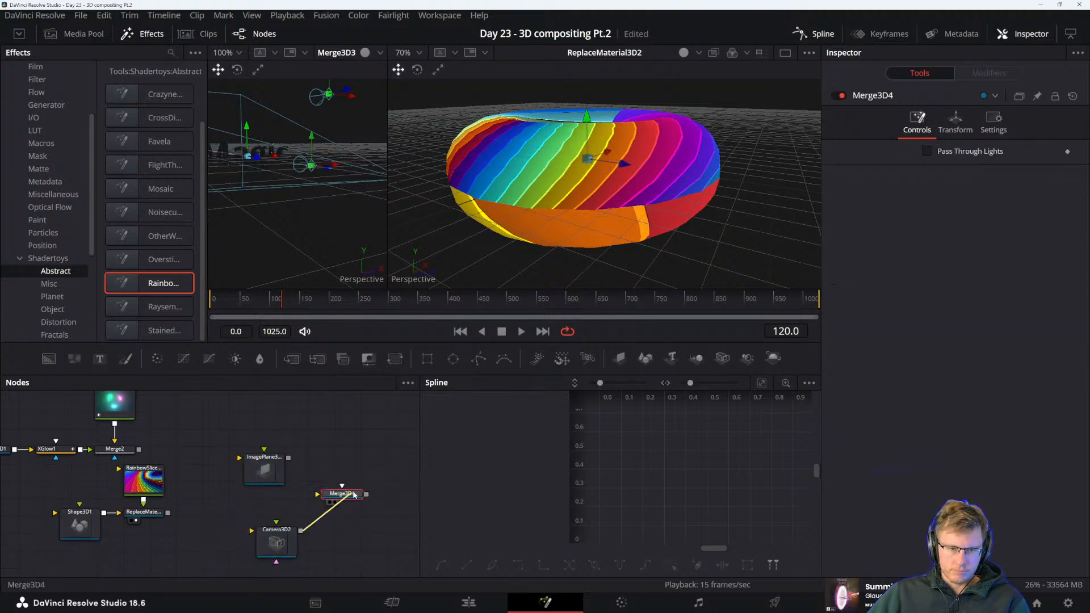
left_click_drag(318, 494, 301, 530)
left_click_drag(282, 459, 331, 493)
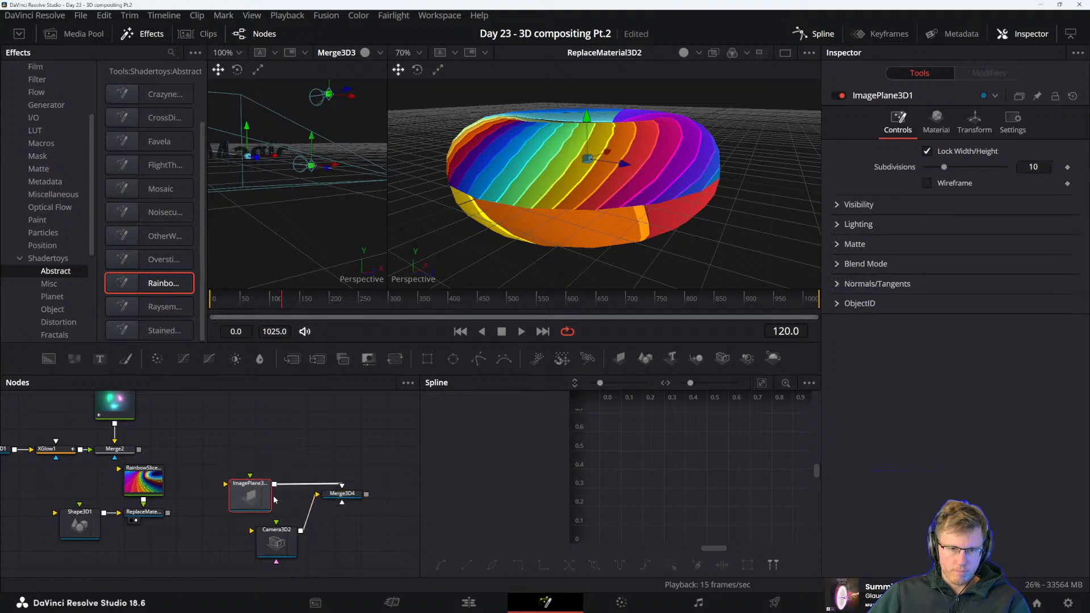
left_click_drag(250, 500, 283, 489)
Duplicate the RainbowSlices1 node and connect the copy to the image plane as its texture
left_click(144, 482)
left_click_drag(144, 481, 168, 475)
key("ctrl+c")
left_click(255, 451)
key("ctrl+v")
left_click_drag(244, 449, 277, 479)
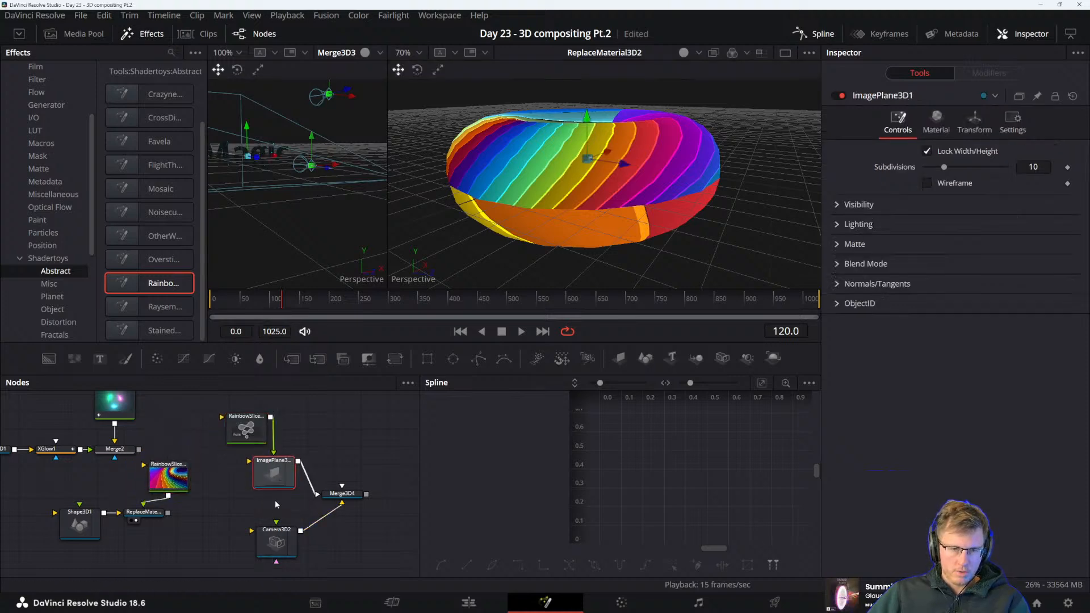
Align Camera3D2 under the image plane, add a Renderer 3D node after Merge3D4 and show its output in the second viewer
left_click(289, 531)
left_click_drag(288, 530, 286, 521)
left_click(343, 493)
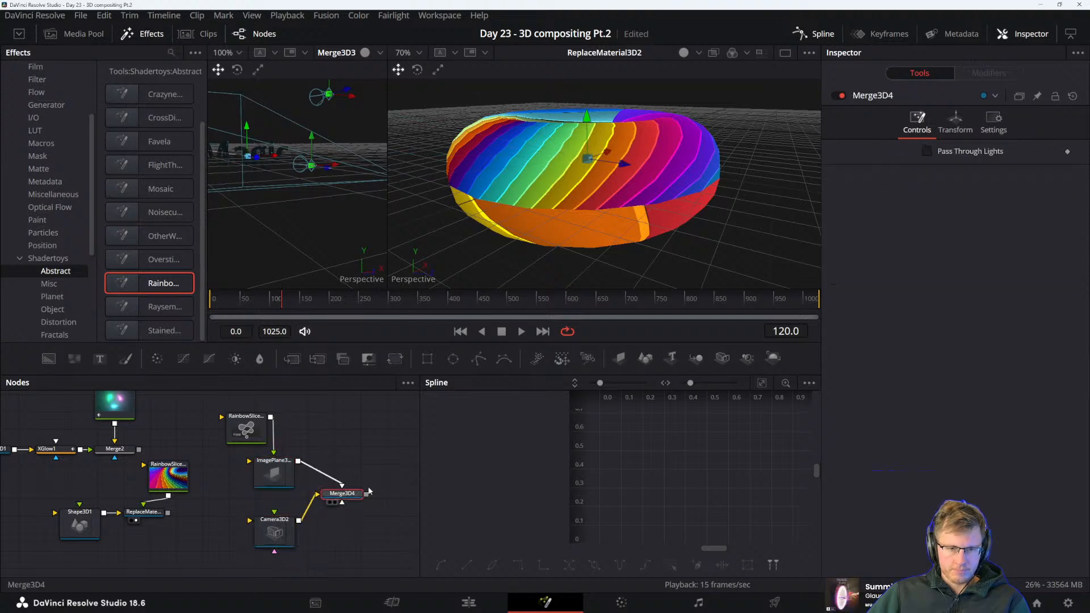
key("shift+space")
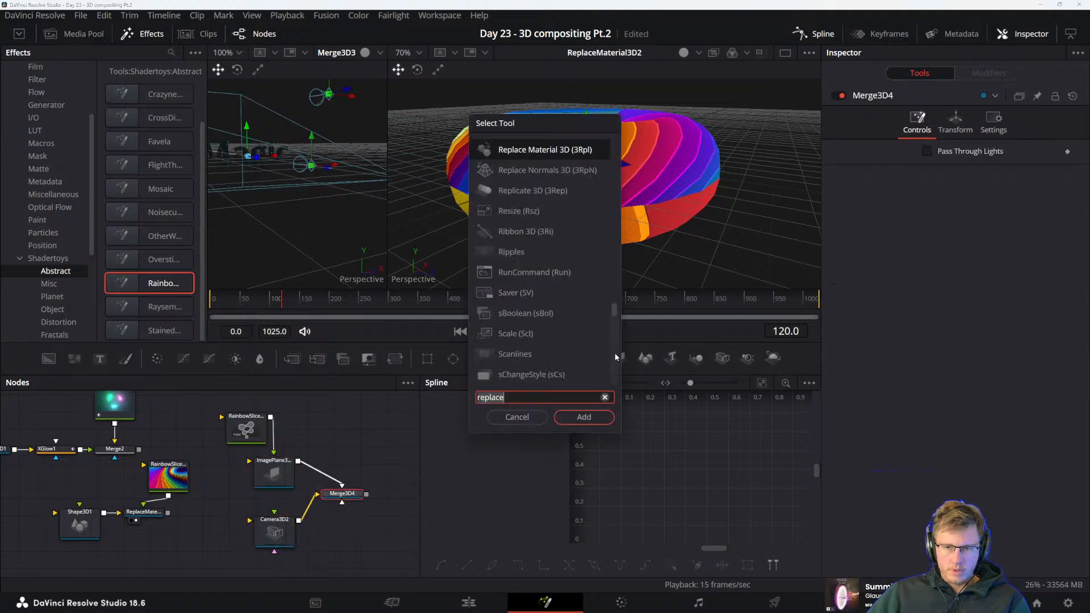
type("rendere")
key("Return")
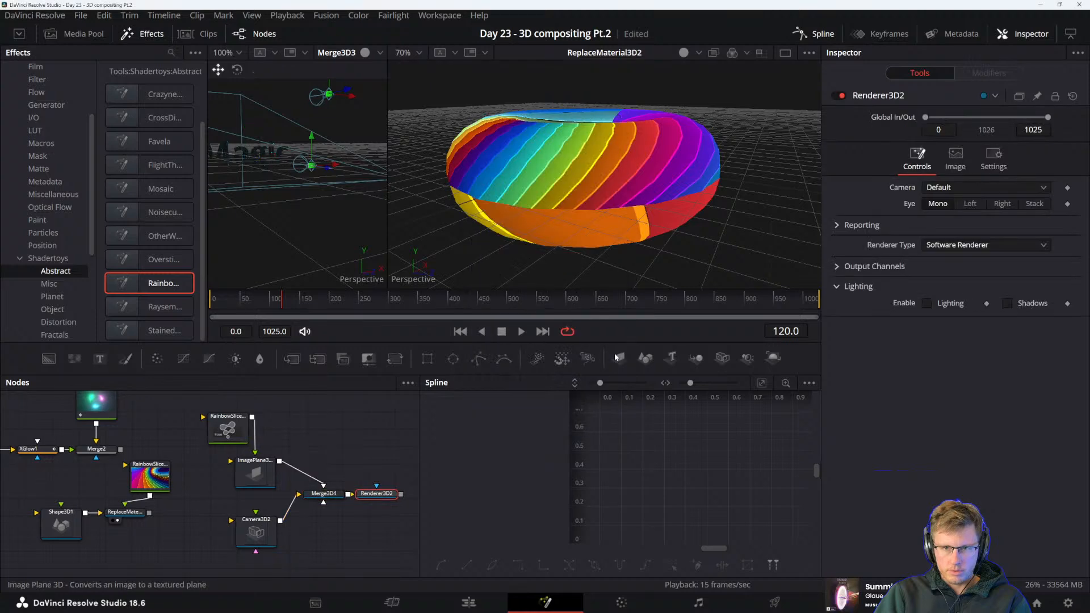
left_click_drag(377, 472, 284, 469)
key("2")
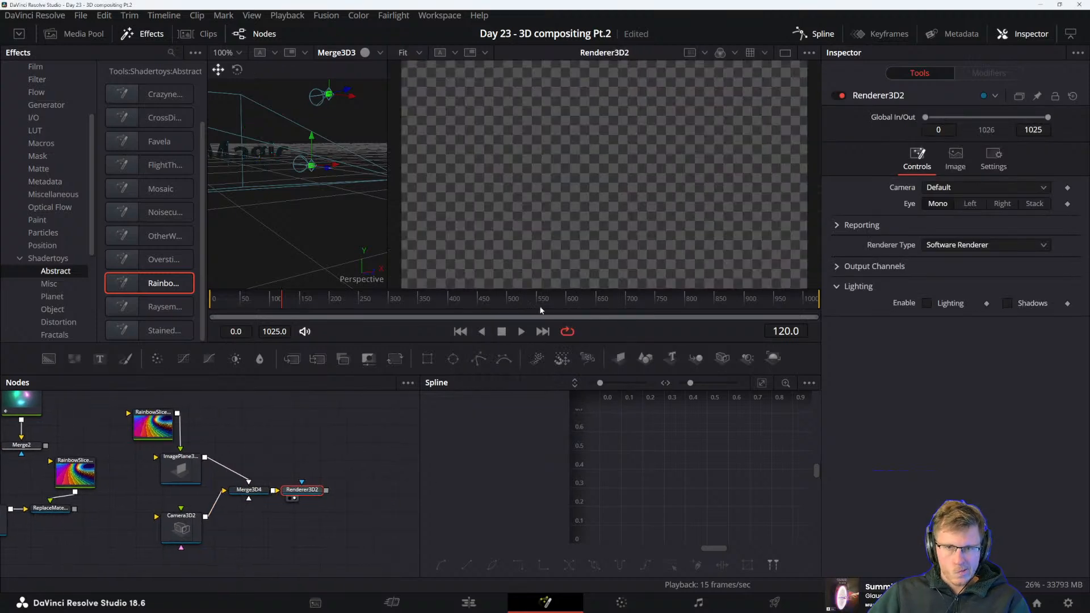
Show the Merge3D4 scene in the first viewer beside the Renderer3D2 output
left_click(181, 528)
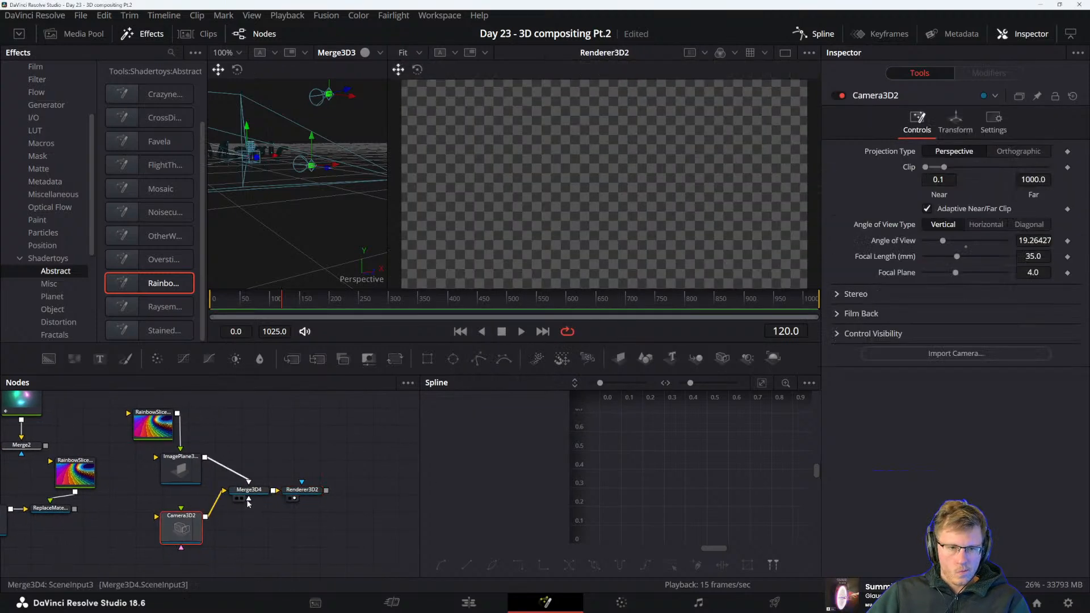
left_click(302, 489)
key("1")
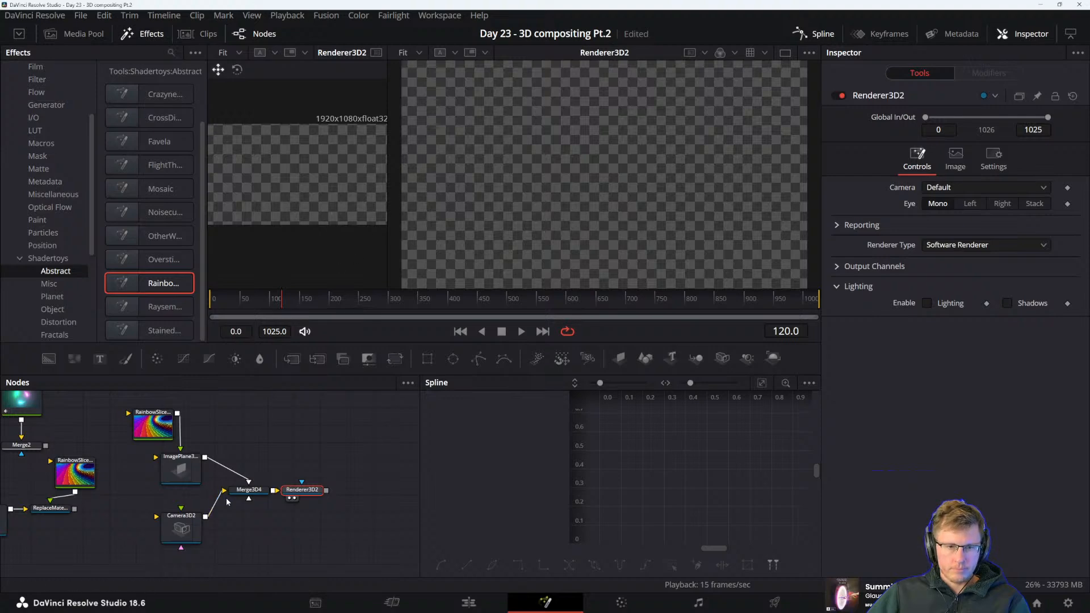
left_click(249, 490)
key("1")
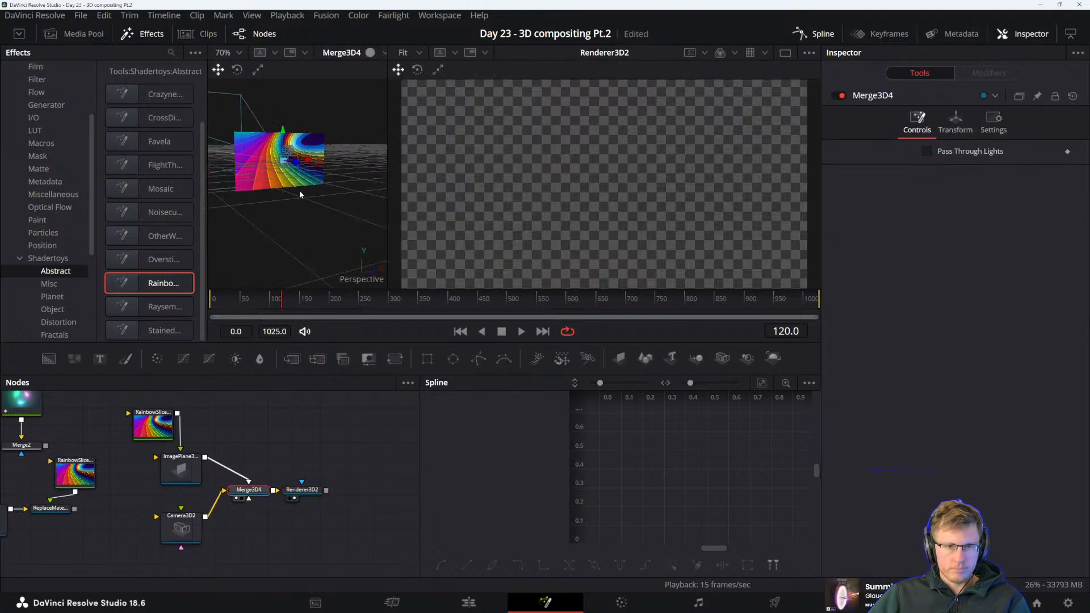
Hide the effects library and widen the Merge3D4 viewer to about half of the viewing area
scroll(296, 196, "up", 3)
left_click(142, 33)
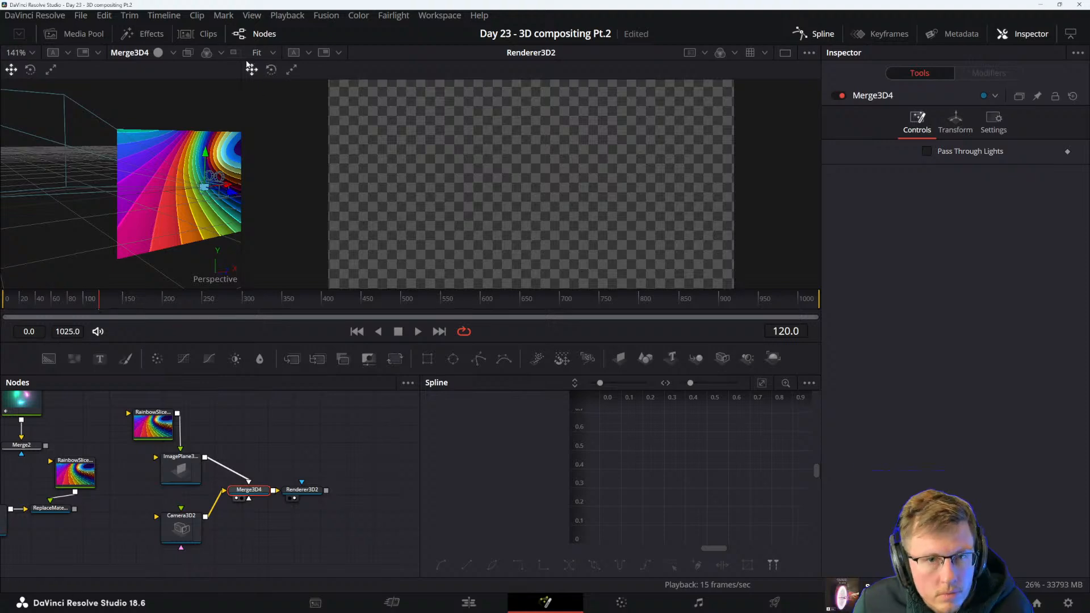
left_click_drag(243, 56, 439, 69)
left_click_drag(120, 246, 251, 202)
Lay ImagePlane3D1 nearly flat by setting its X rotation to -88.7
left_click(154, 426)
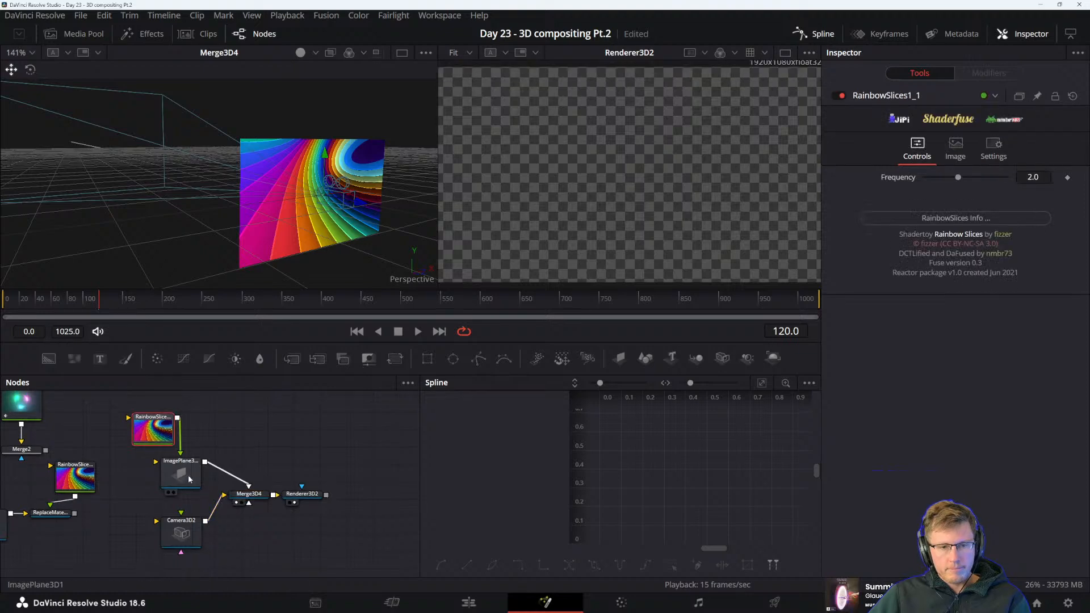
left_click(189, 475)
left_click(975, 121)
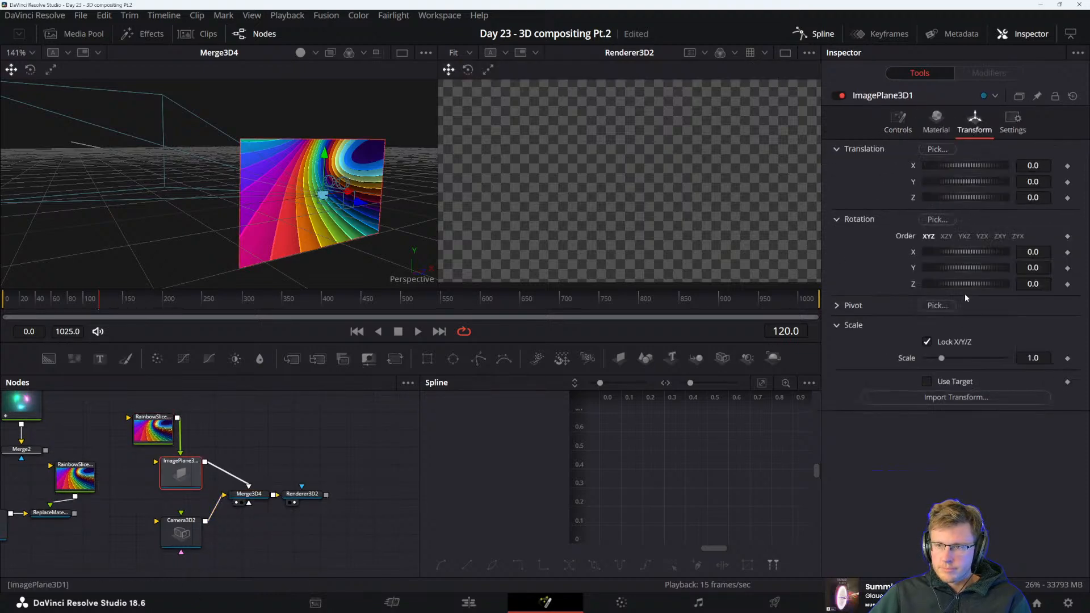
left_click_drag(953, 283, 936, 251)
key("ctrl+z")
key("ctrl+z")
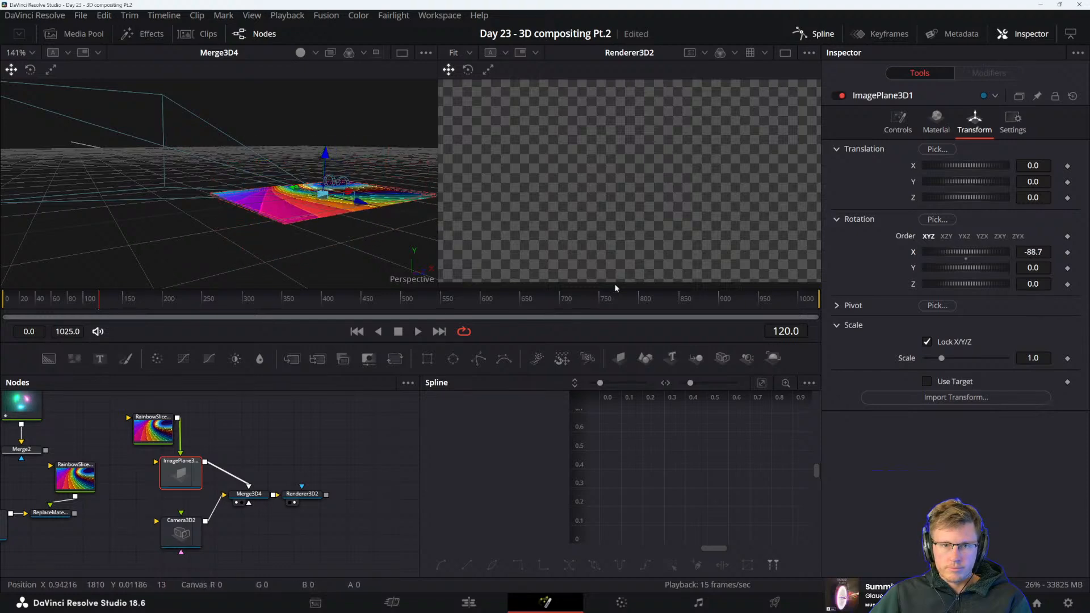
Lower the flat image plane so that it lies beneath the camera like a floor
left_click_drag(321, 160, 397, 282)
left_click_drag(956, 180, 964, 180)
key("ctrl+z")
Place RainbowSlices1_1 above the image plane, turn off its auto resolution and set its image height to 1080*5 (5400)
left_click_drag(152, 430, 170, 414)
left_click(956, 147)
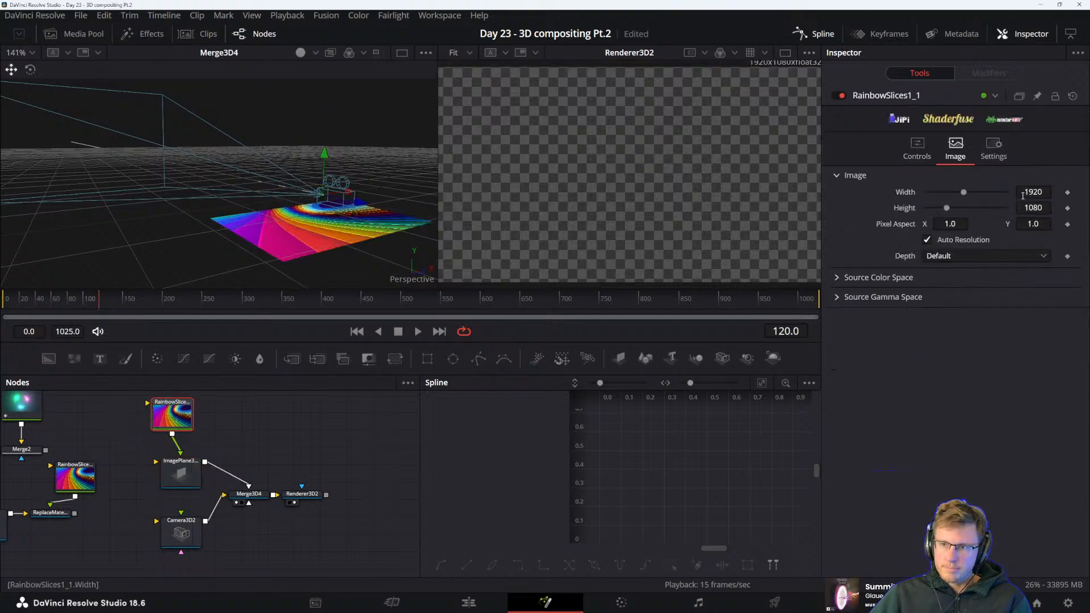
left_click(927, 239)
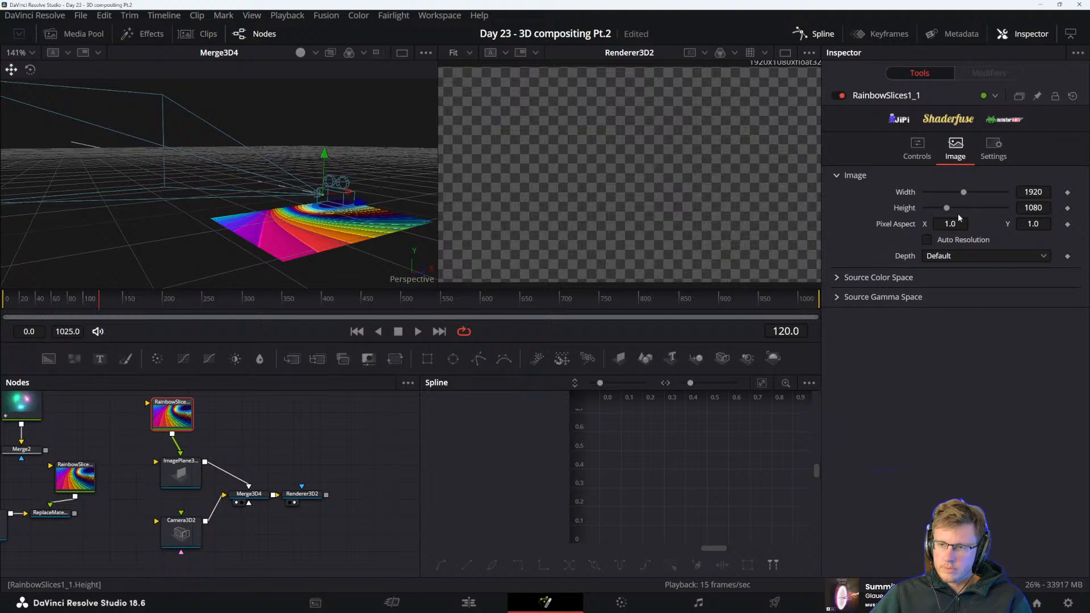
left_click(1047, 208)
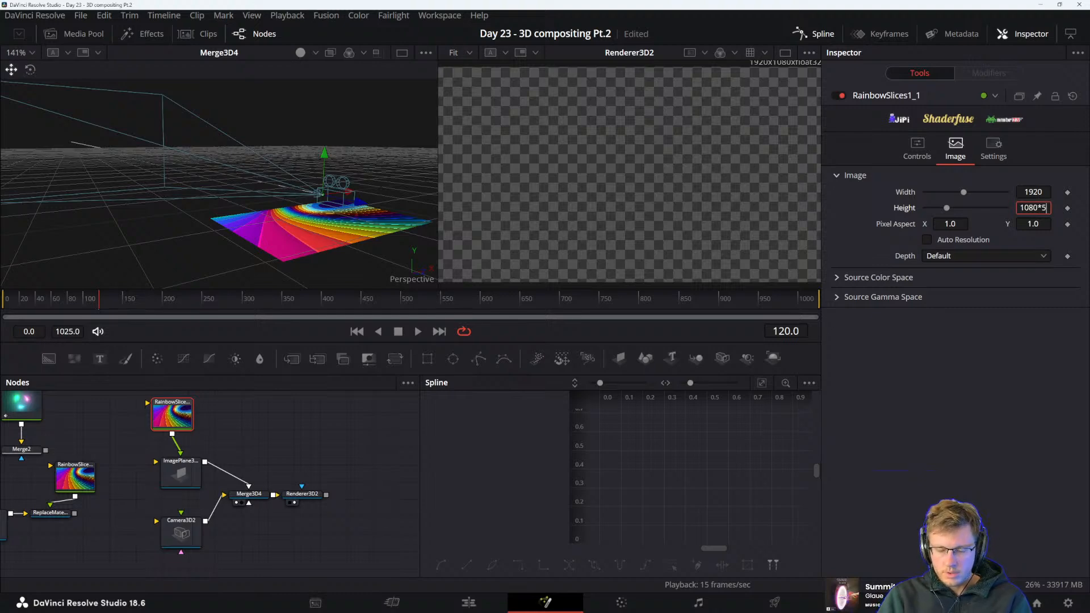
type("*5")
key("Tab")
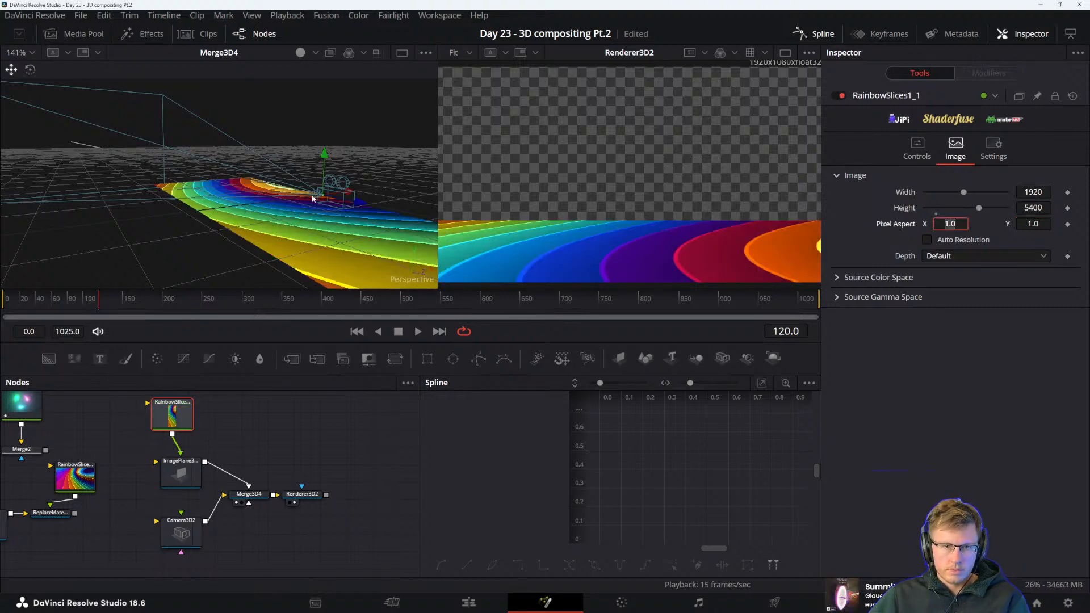
Move Camera3D2 back along its Z axis, away from the striped floor plane
left_click_drag(360, 202, 290, 183)
key("ctrl+z")
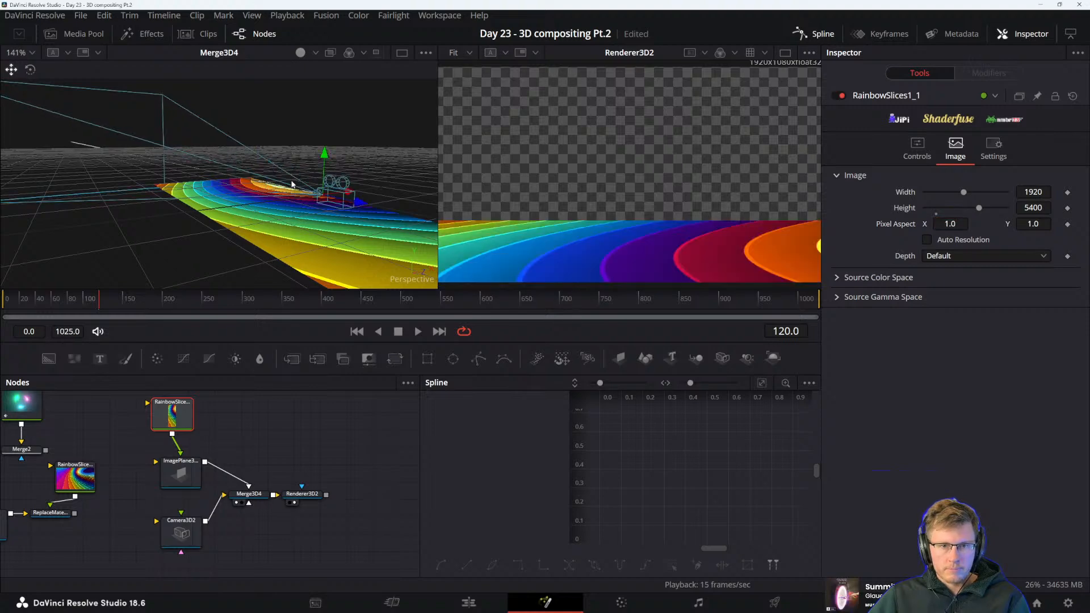
left_click_drag(360, 202, 1064, 425)
left_click_drag(326, 224, 359, 244)
scroll(245, 197, "down", 3)
Set the image width of RainbowSlices1_1 to 9600
left_click(1038, 192)
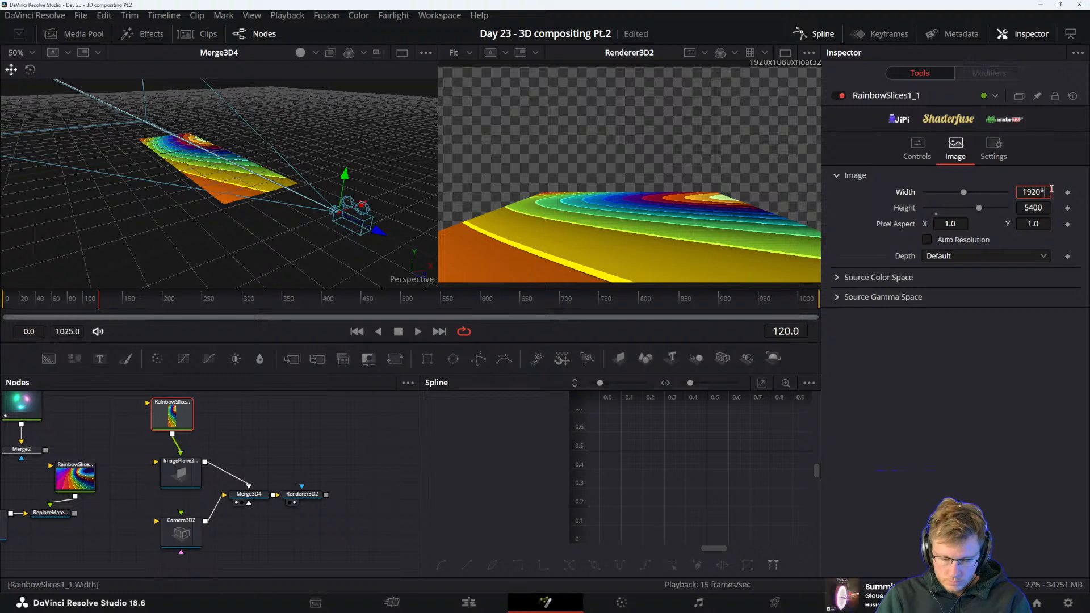
key("Tab")
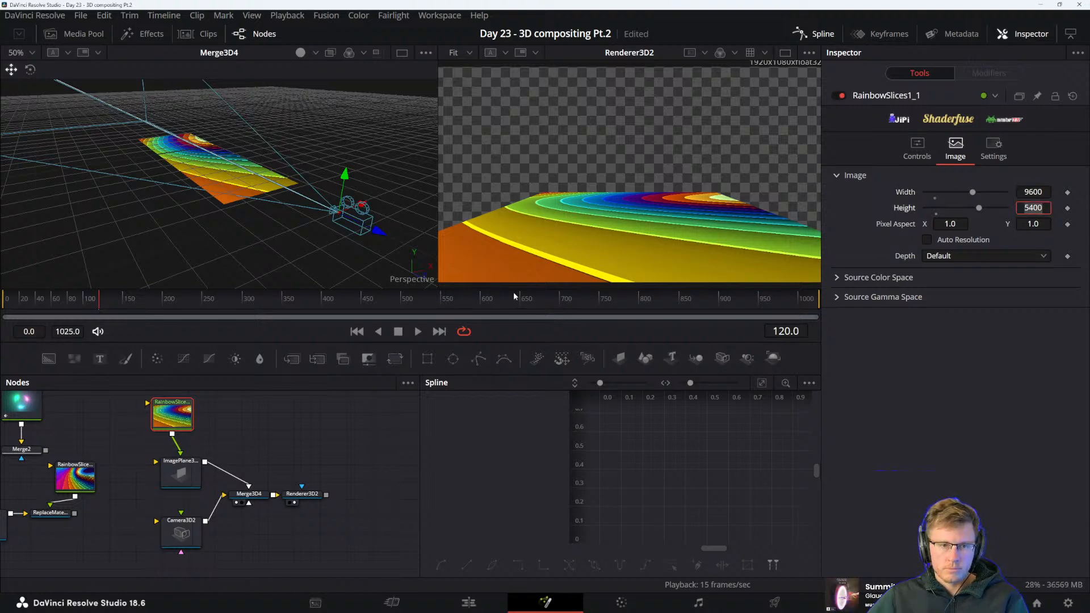
key("Return")
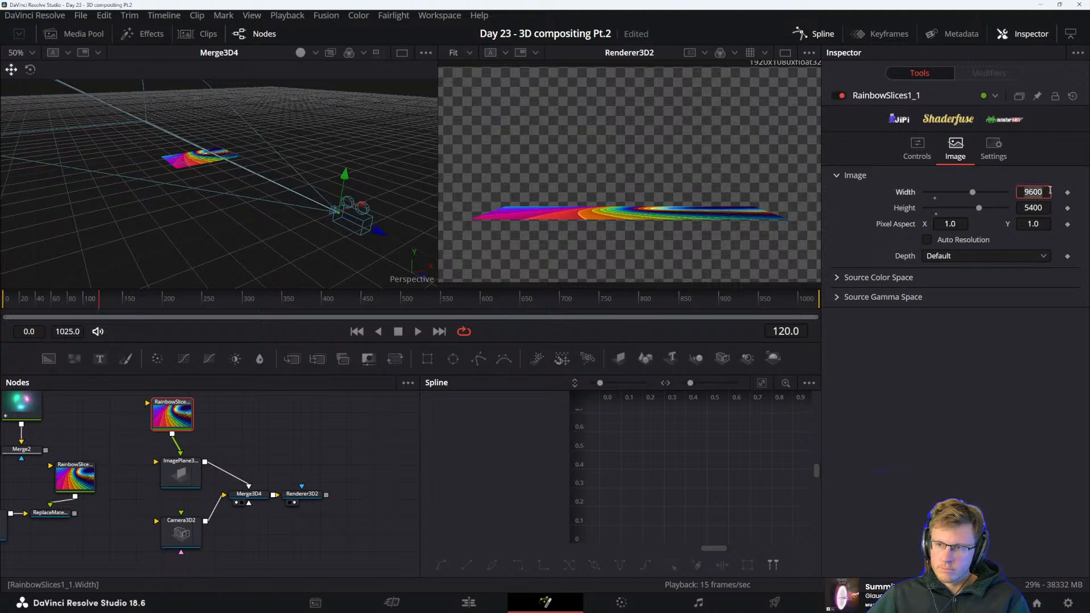
Divide the image width of RainbowSlices1_1 by 3 to 3200 and its height by 2 to 2700
type("/3")
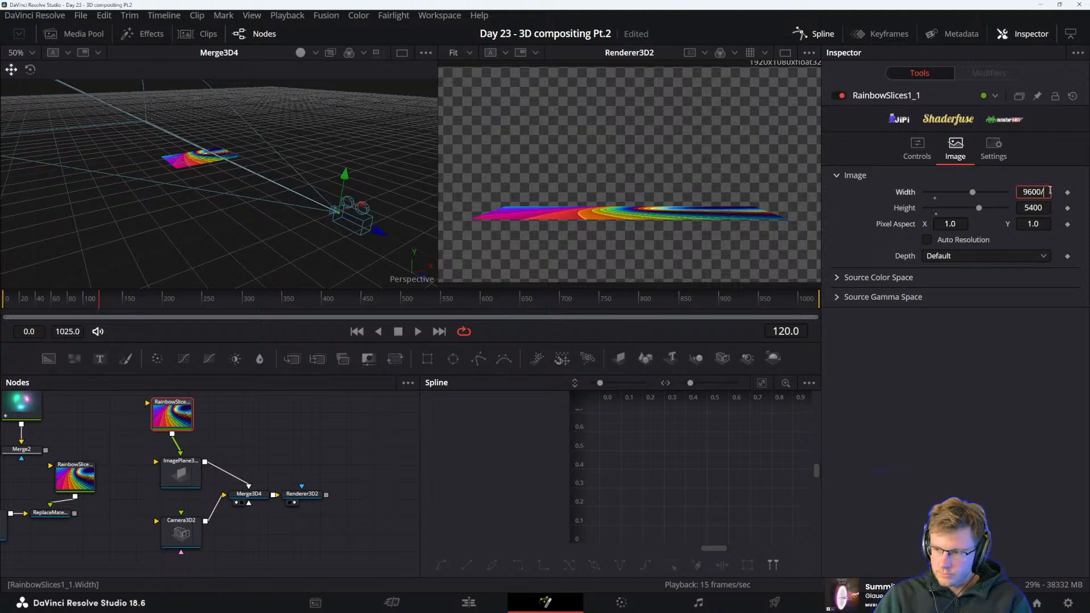
key("Tab")
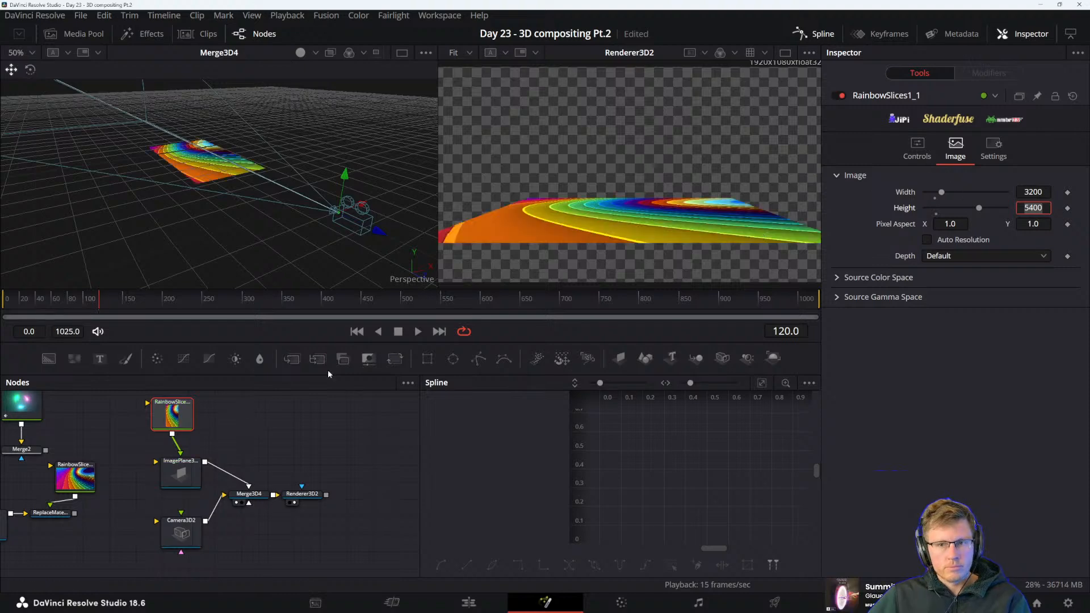
type("/2")
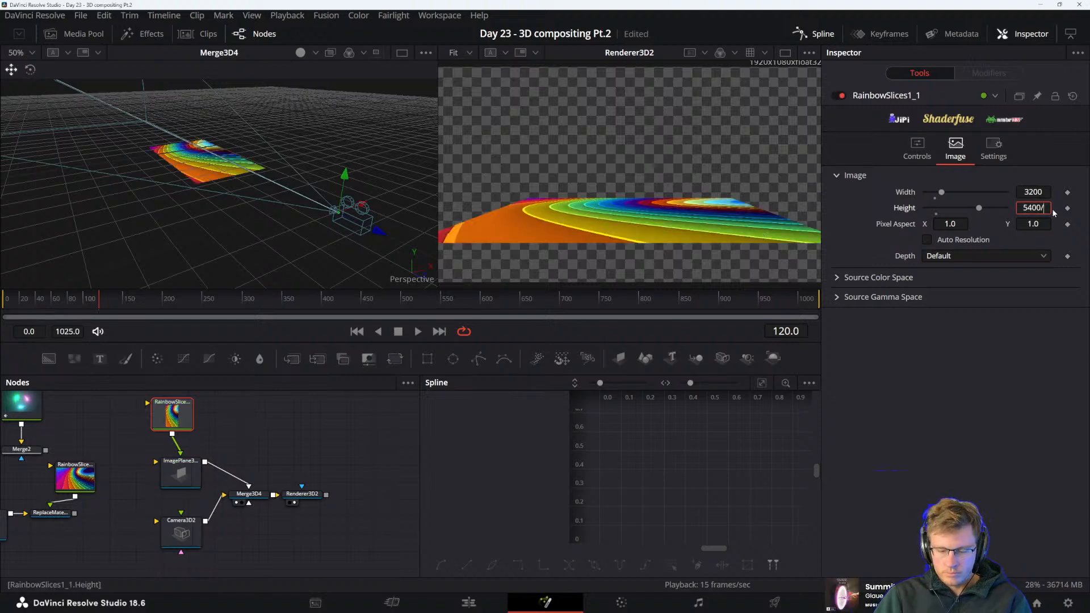
key("Tab")
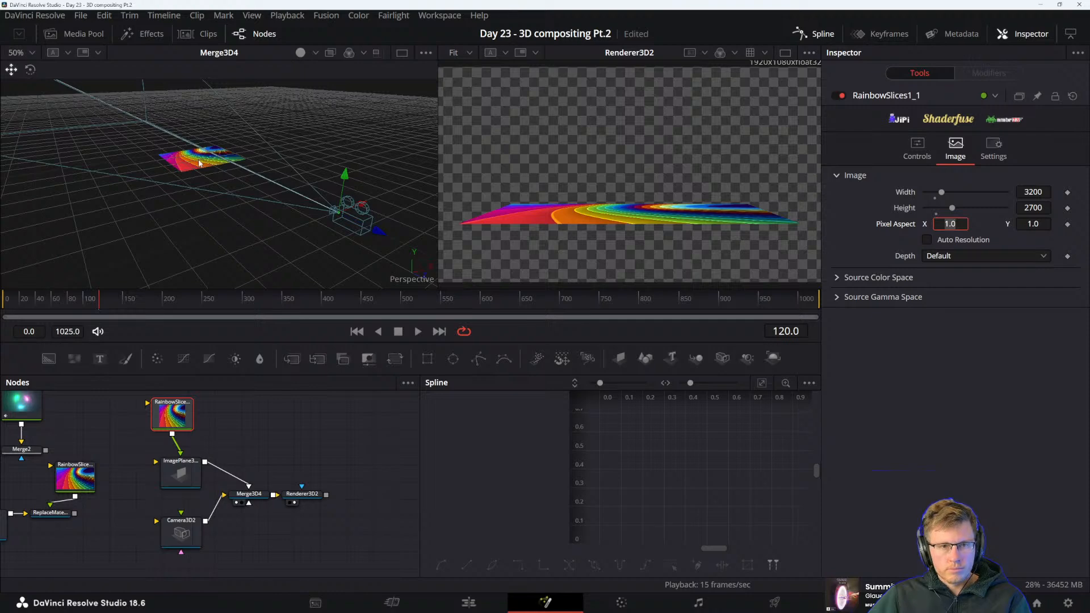
Examine the image plane's control, transform and settings options, including lighting, blend mode, normals/tangents and visibility, for a way to size it
left_click(196, 472)
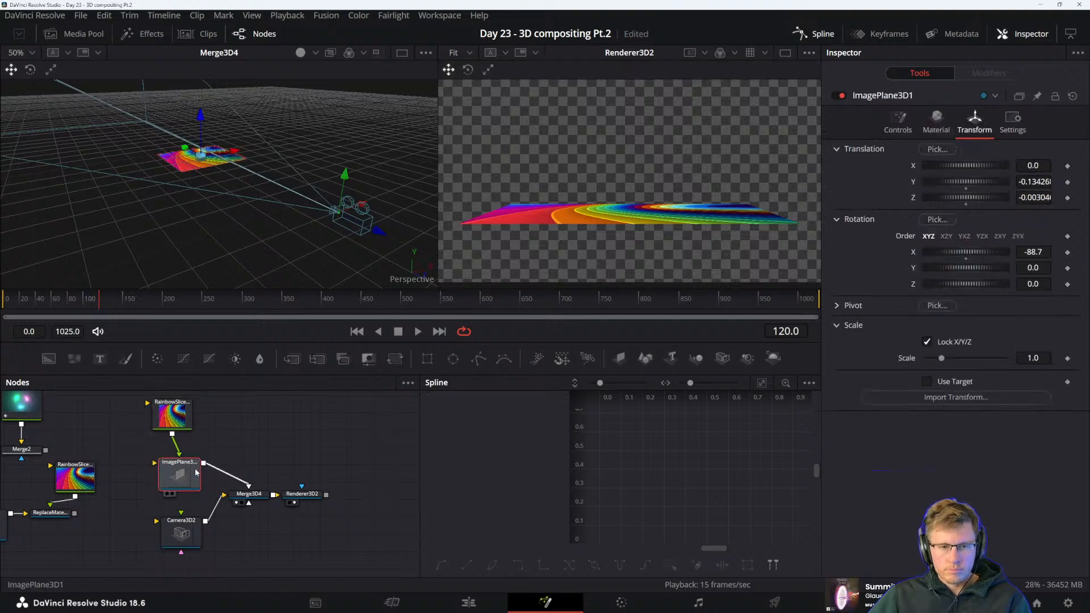
left_click(172, 424)
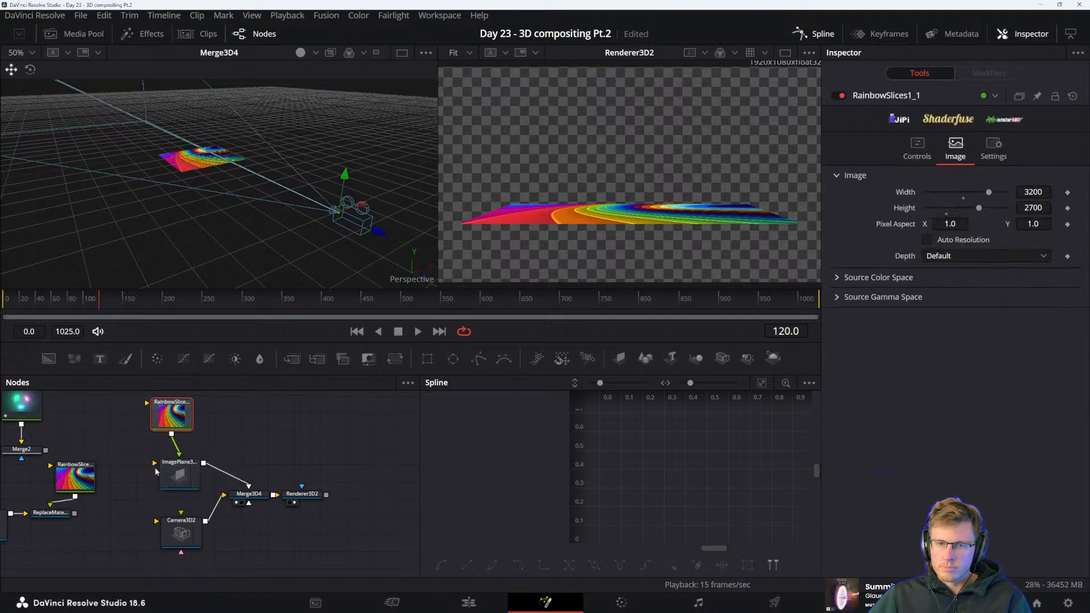
left_click(180, 474)
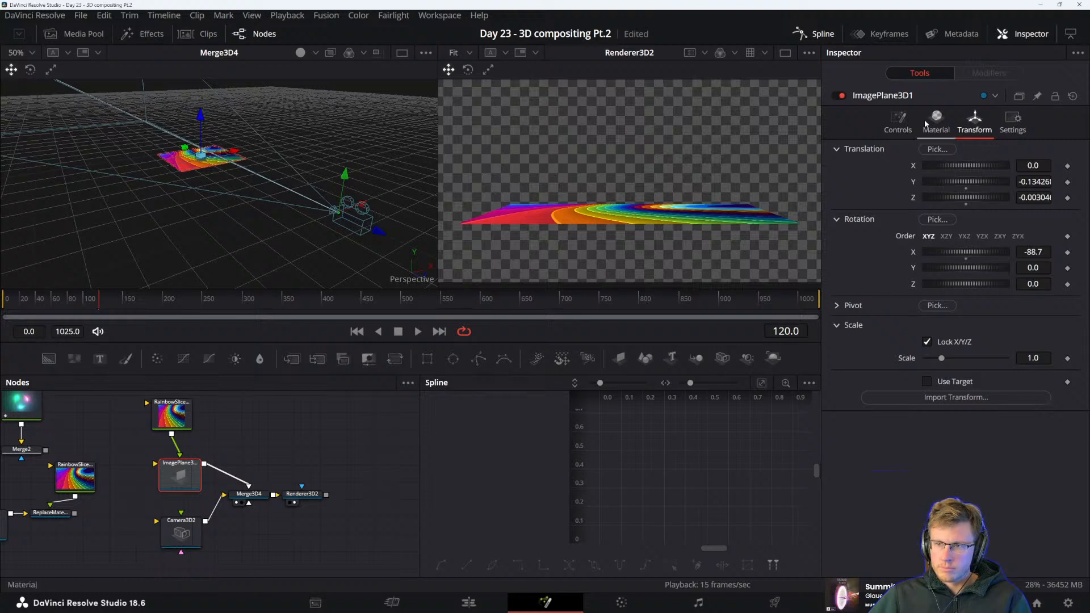
left_click(897, 121)
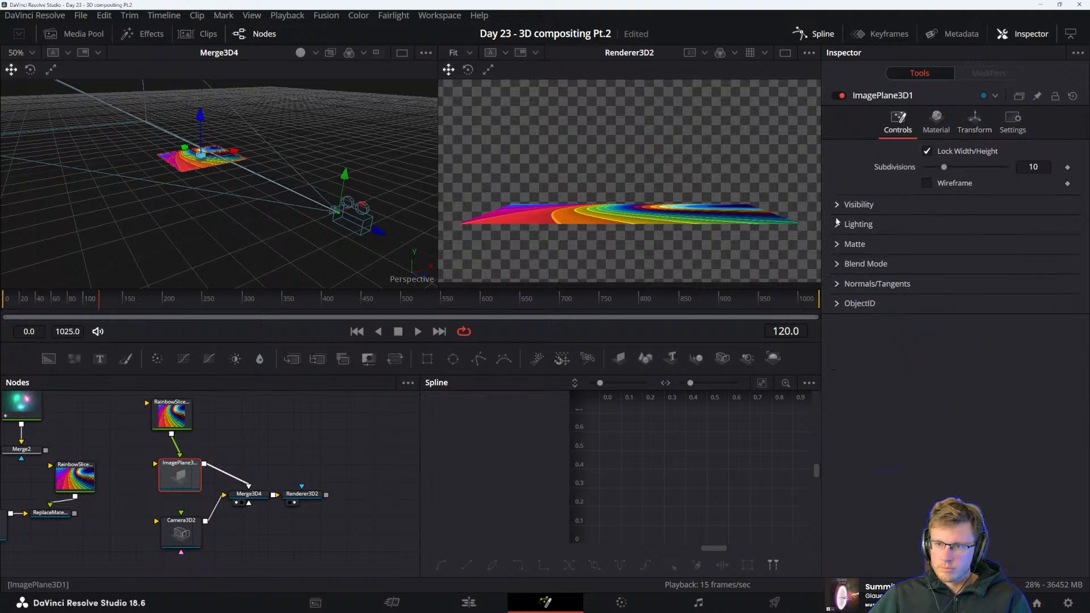
left_click(838, 225)
left_click(838, 224)
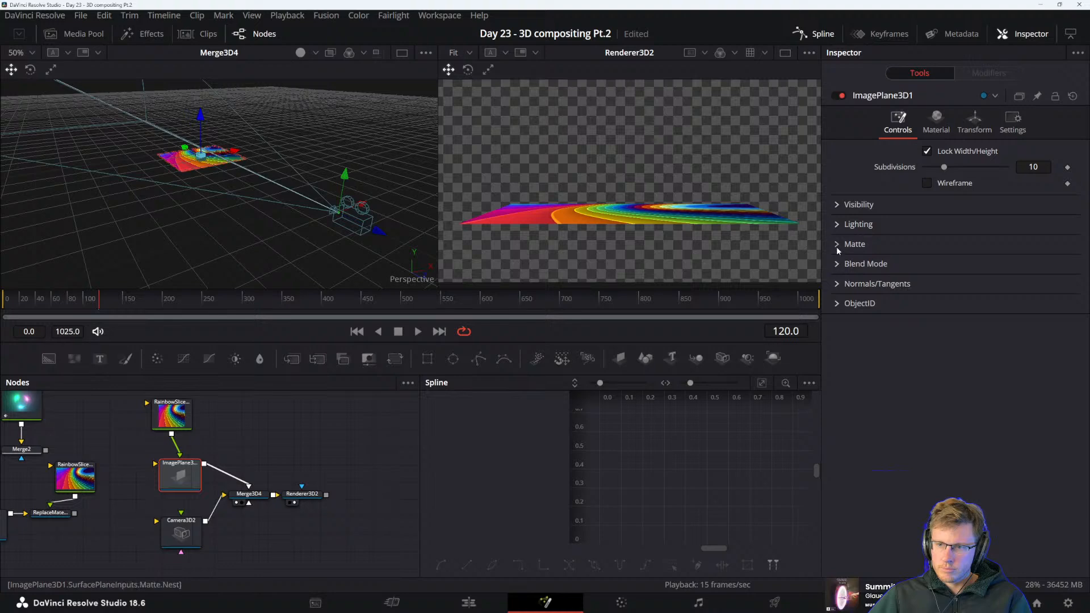
left_click(837, 264)
left_click(836, 264)
left_click(837, 283)
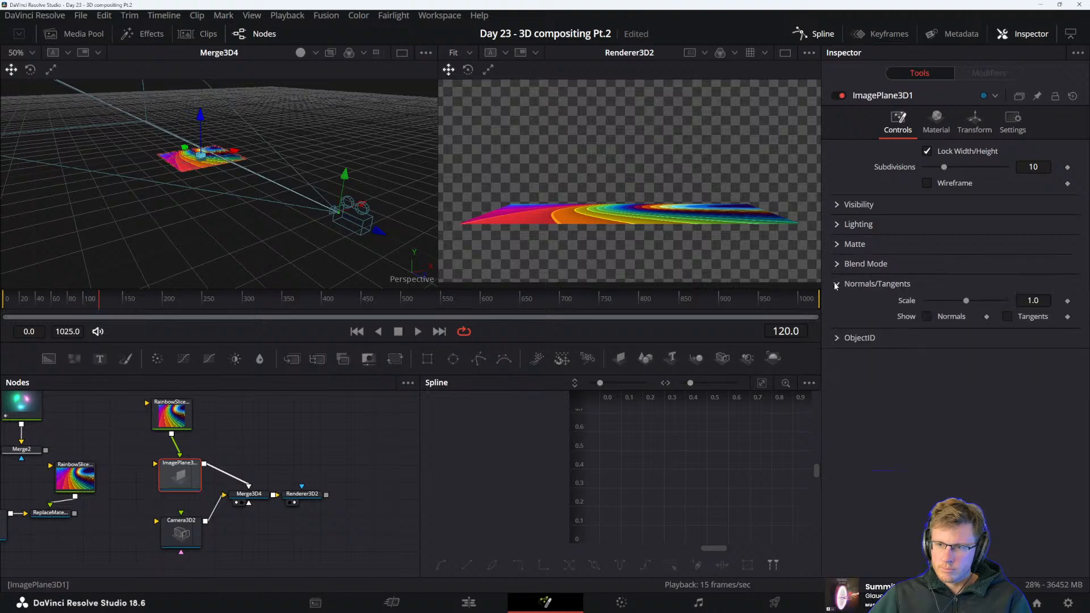
left_click(837, 284)
left_click(837, 204)
left_click(837, 205)
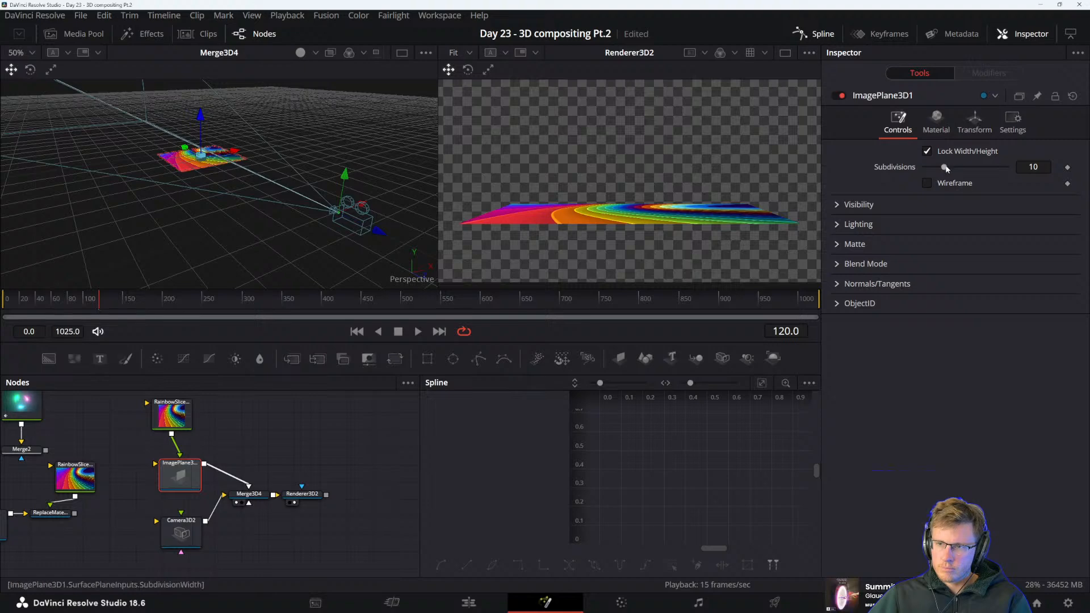
left_click(974, 126)
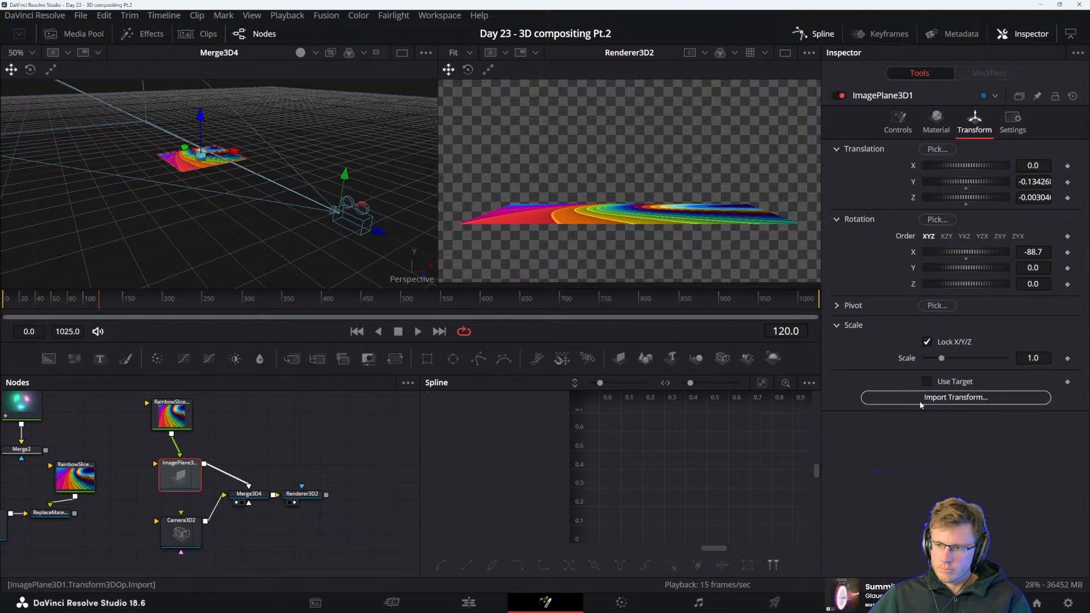
left_click(1012, 121)
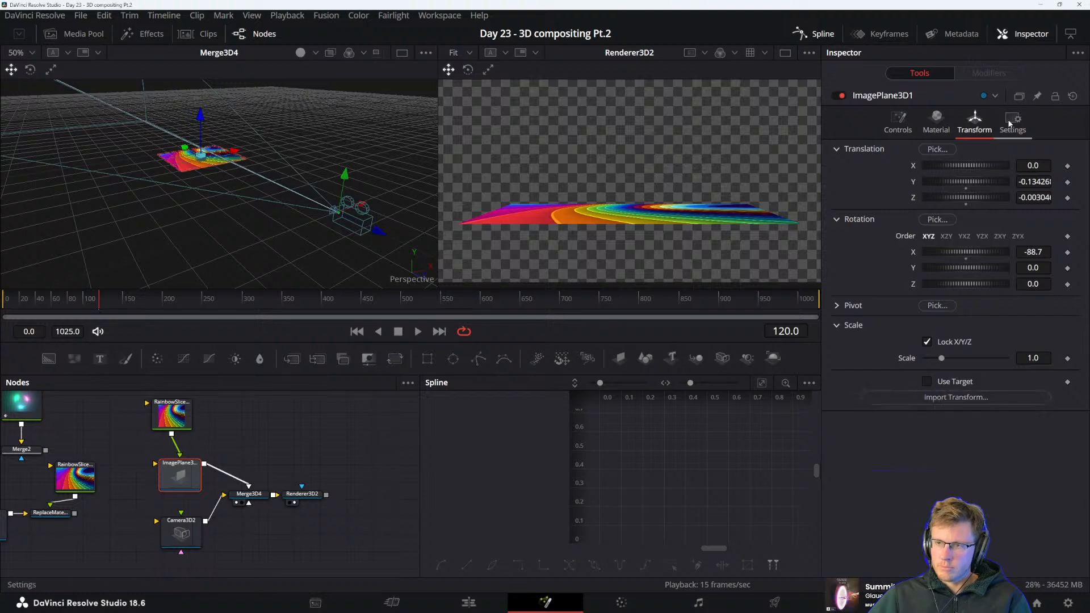
left_click(879, 127)
Shift the ImagePlane3D1 node directly under its rainbow texture and insert a Transform 3D node between it and Merge3D4
left_click_drag(160, 491, 152, 481)
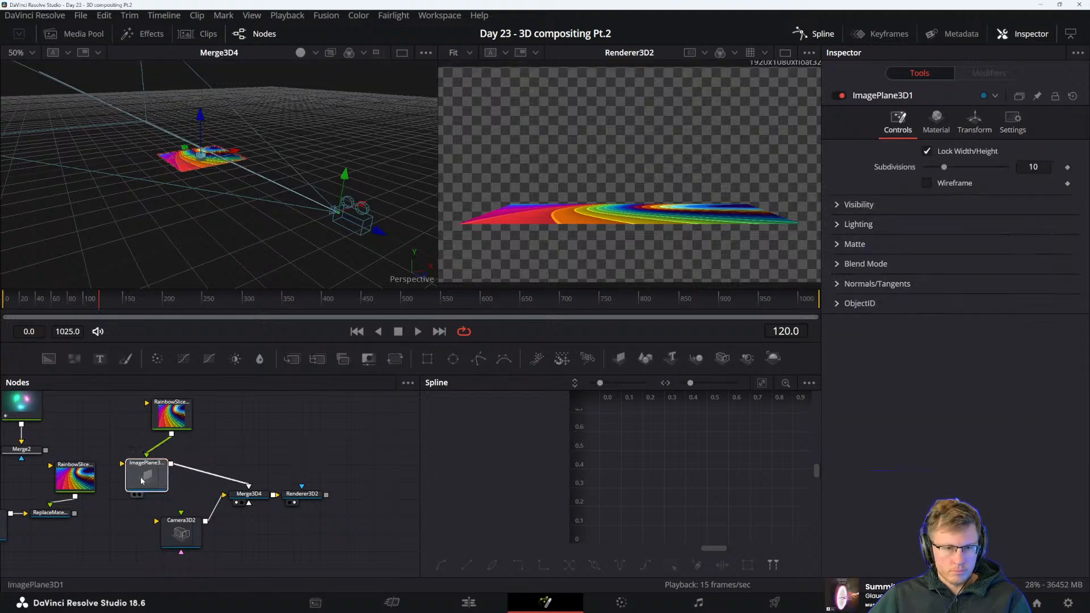
key("shift+space")
type("rendere")
key("BackSpace")
key("BackSpace")
key("BackSpace")
key("BackSpace")
key("BackSpace")
key("BackSpace")
key("BackSpace")
type("transof")
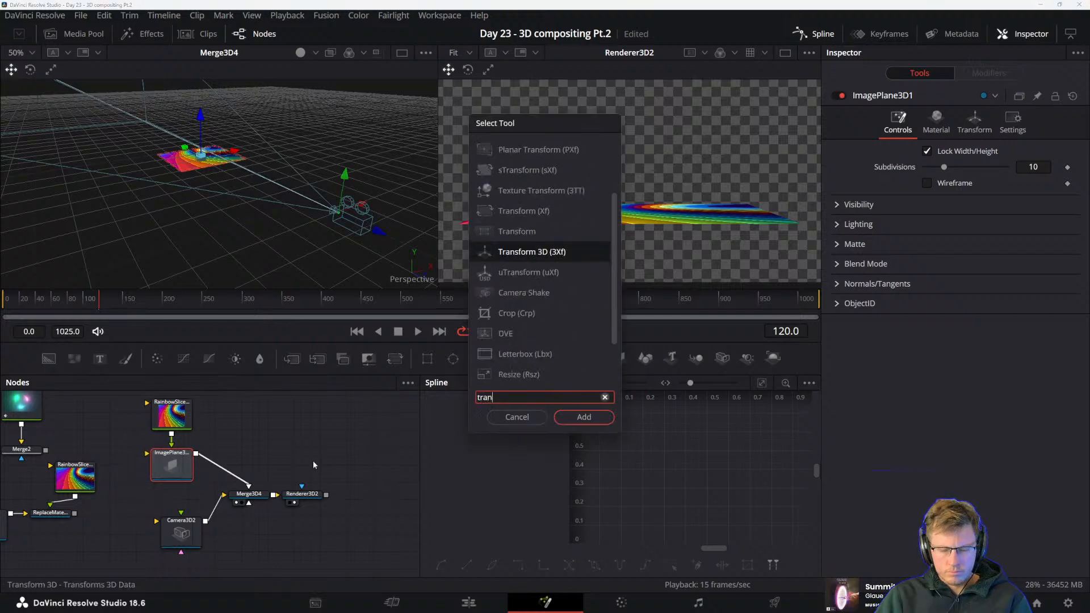
key("BackSpace")
key("BackSpace")
key("BackSpace")
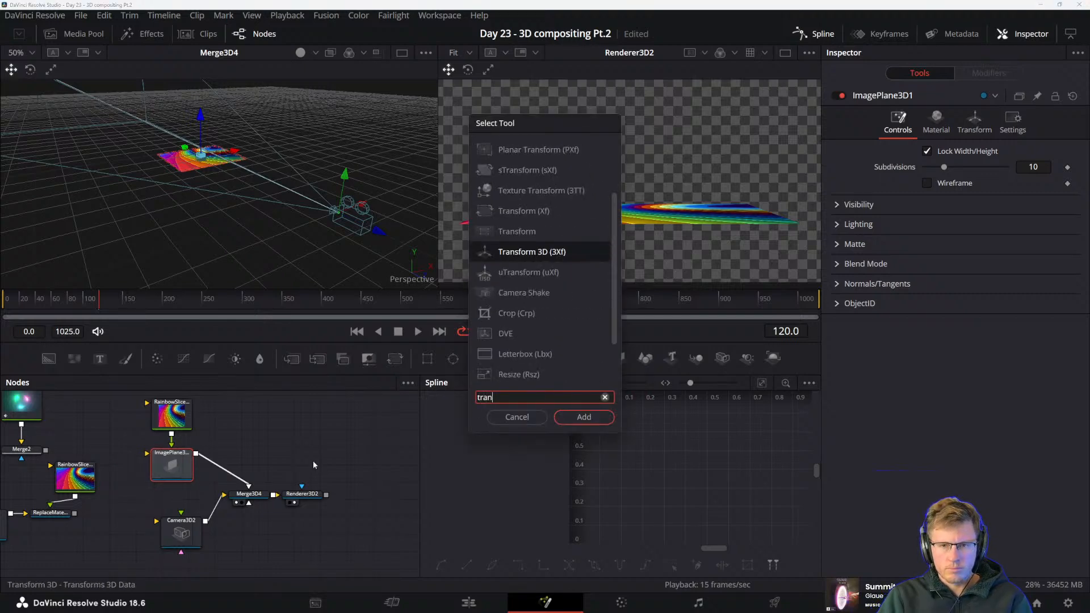
type("sform3d")
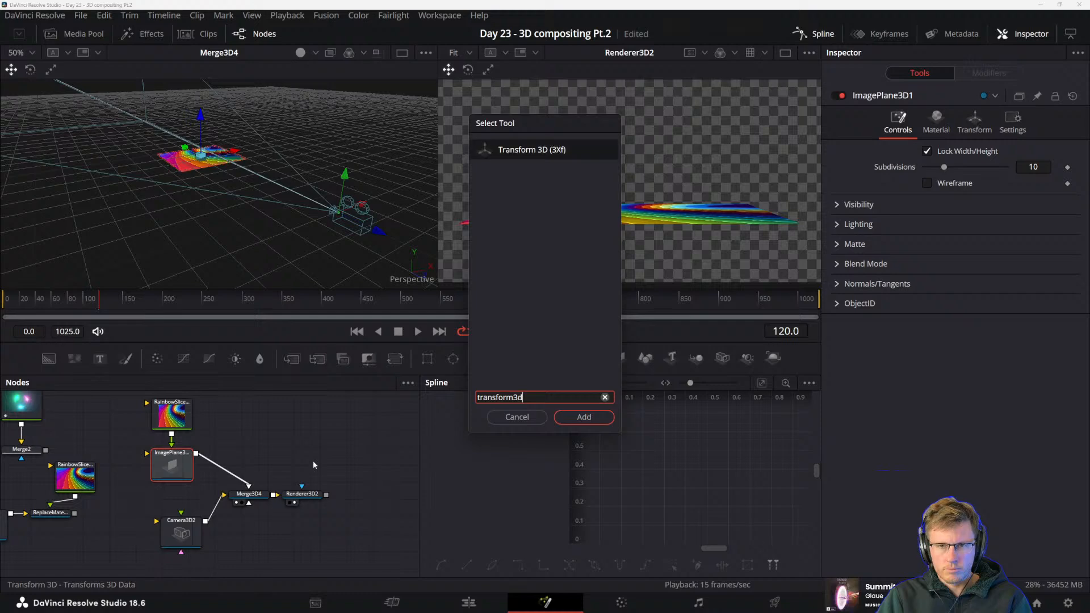
key("Return")
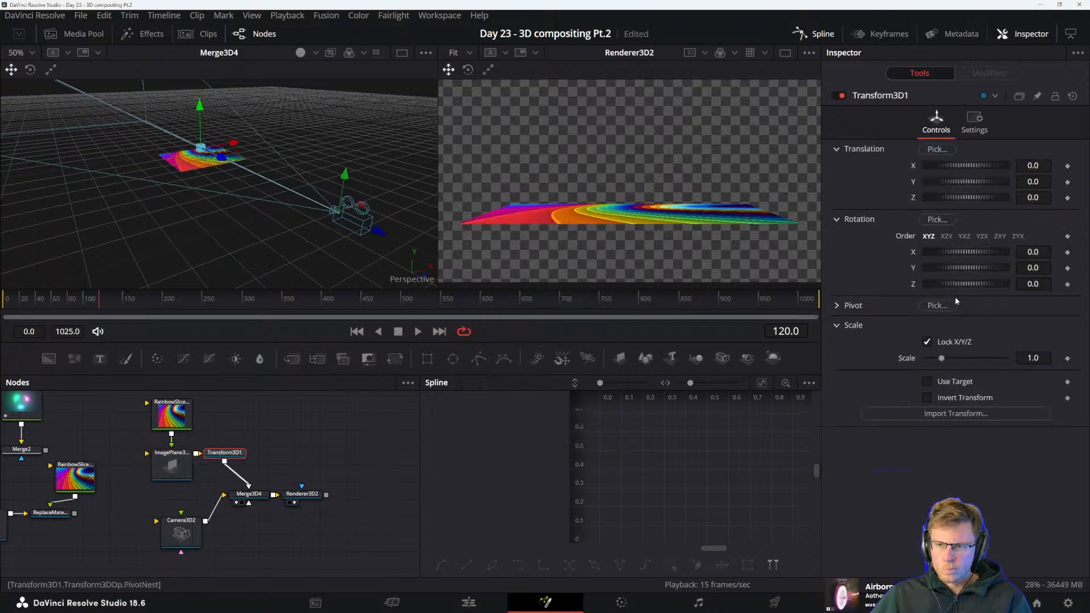
Scale the floor to 5.0 with Transform3D1 and push it back along Z to about -3.44
left_click_drag(955, 165, 963, 165)
key("ctrl+z")
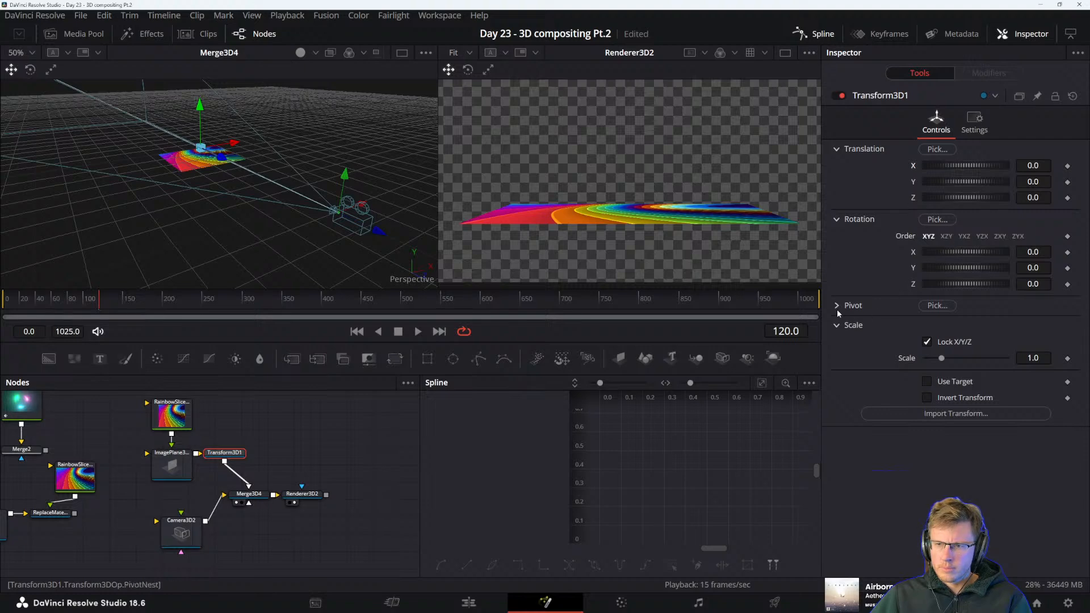
left_click_drag(945, 358, 1025, 355)
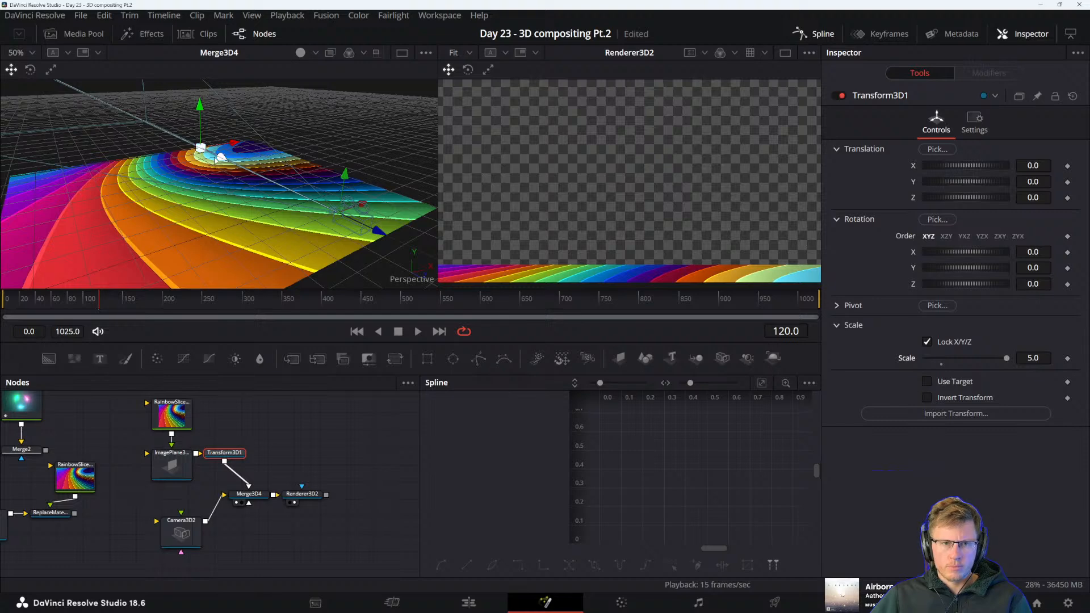
left_click_drag(216, 160, 169, 113)
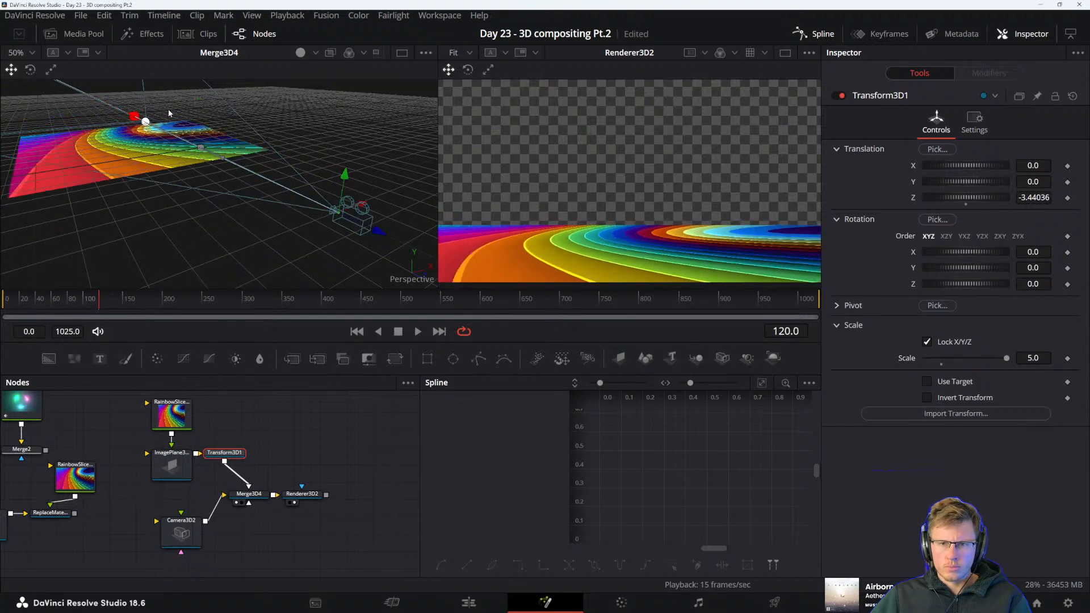
Set the RainbowSlices1_1 height to 2700*2 (5400) and move the texture and image plane nodes further away from Transform3D1
left_click(178, 419)
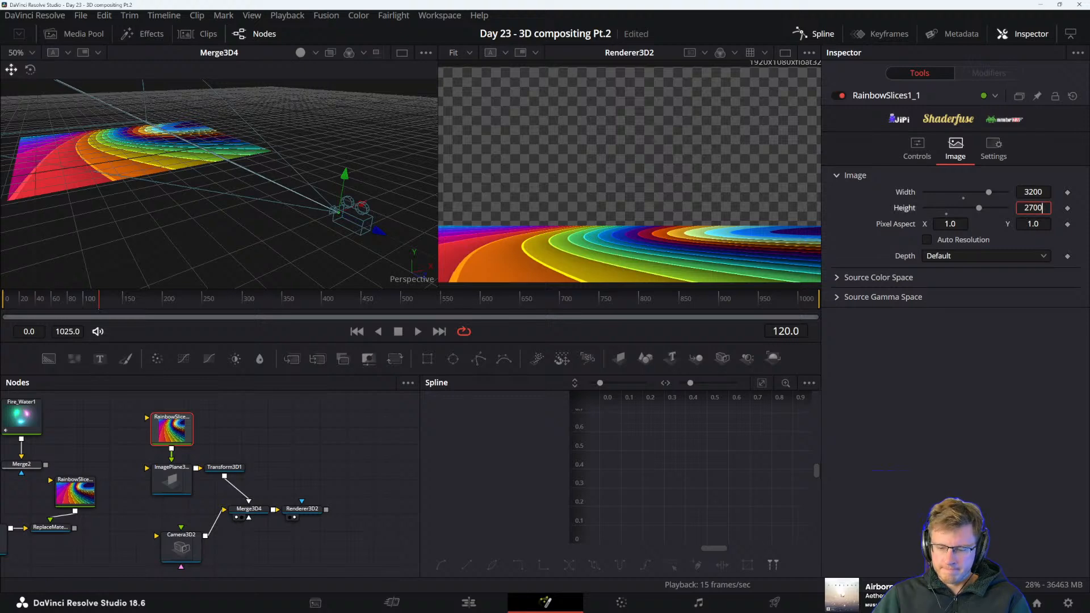
type("*2")
key("Tab")
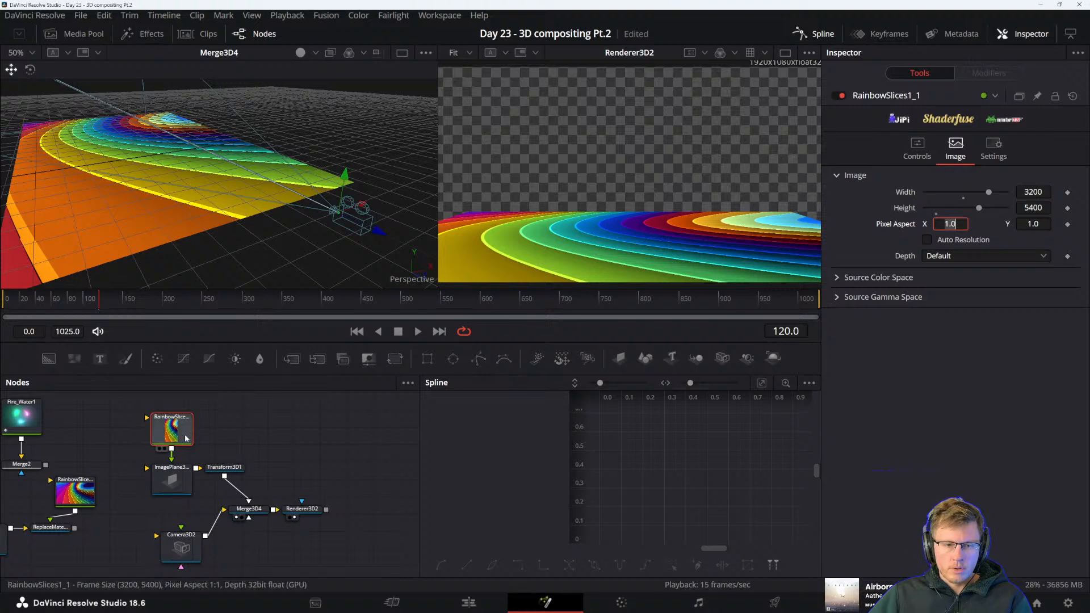
left_click_drag(182, 433, 167, 417)
left_click_drag(179, 480, 165, 462)
Pull the floor forward to a Z translation of about -2.66 and lower the camera towards it, checking the animation in playback
left_click(226, 468)
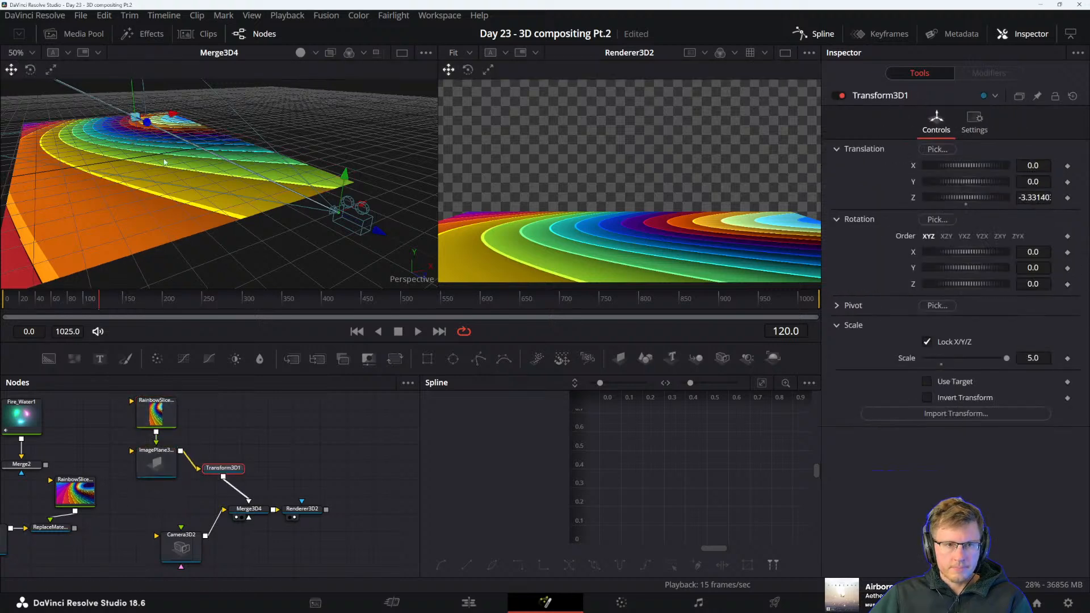
left_click_drag(159, 122, 161, 134)
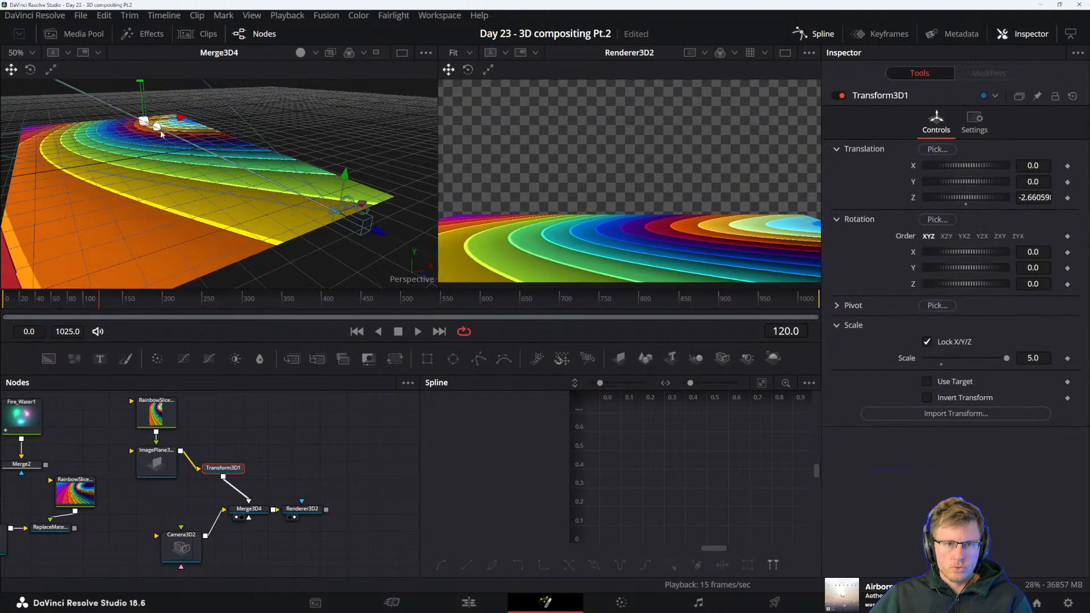
left_click_drag(347, 180, 349, 227)
key("space")
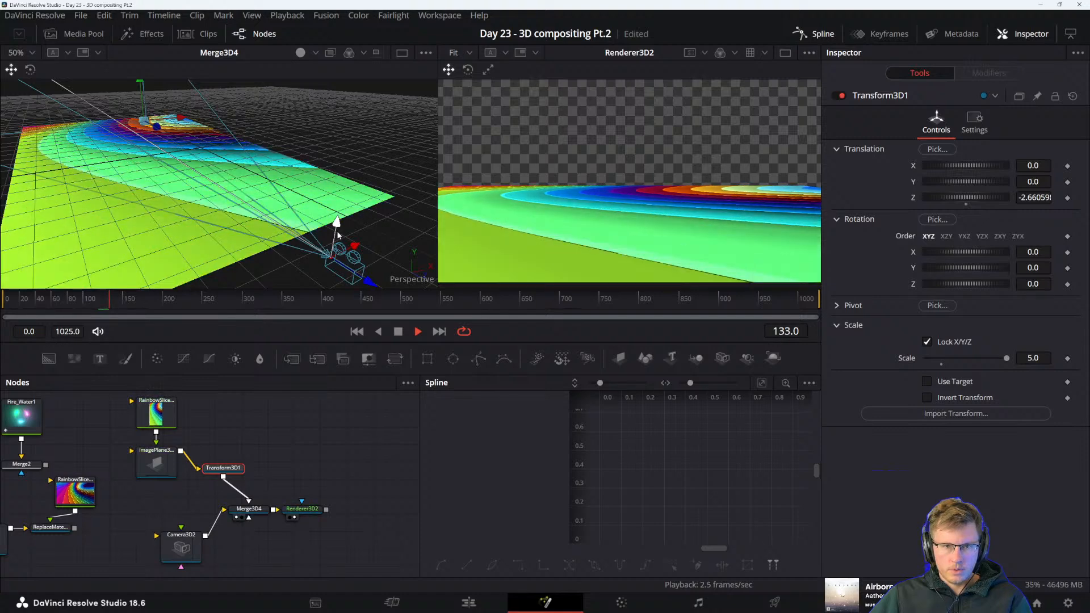
key("space")
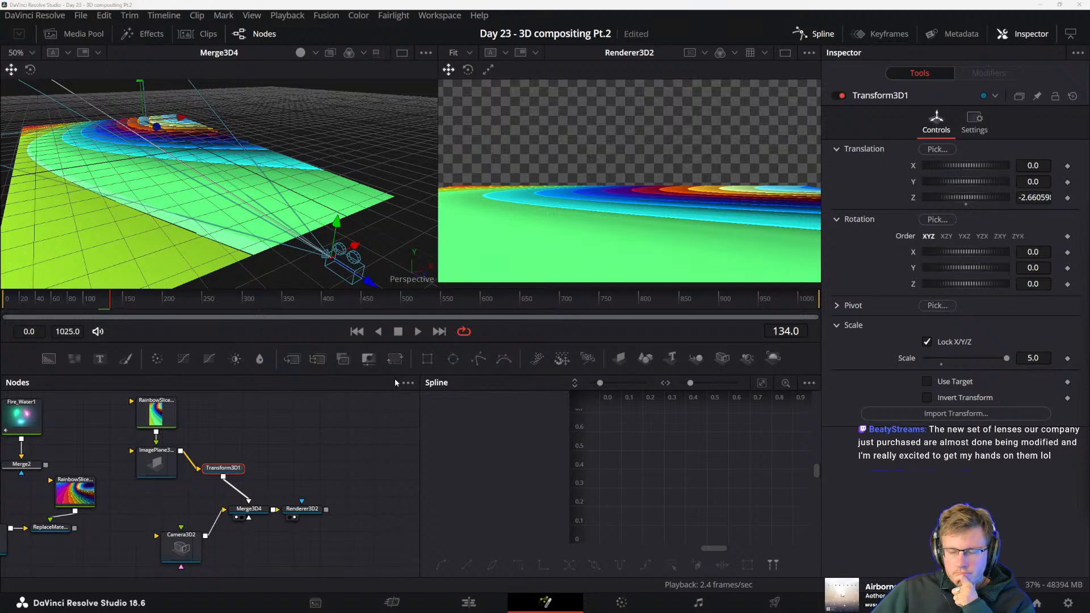
Move the camera far back along its Z axis, away from the striped floor
left_click(223, 469)
left_click_drag(269, 497, 341, 520)
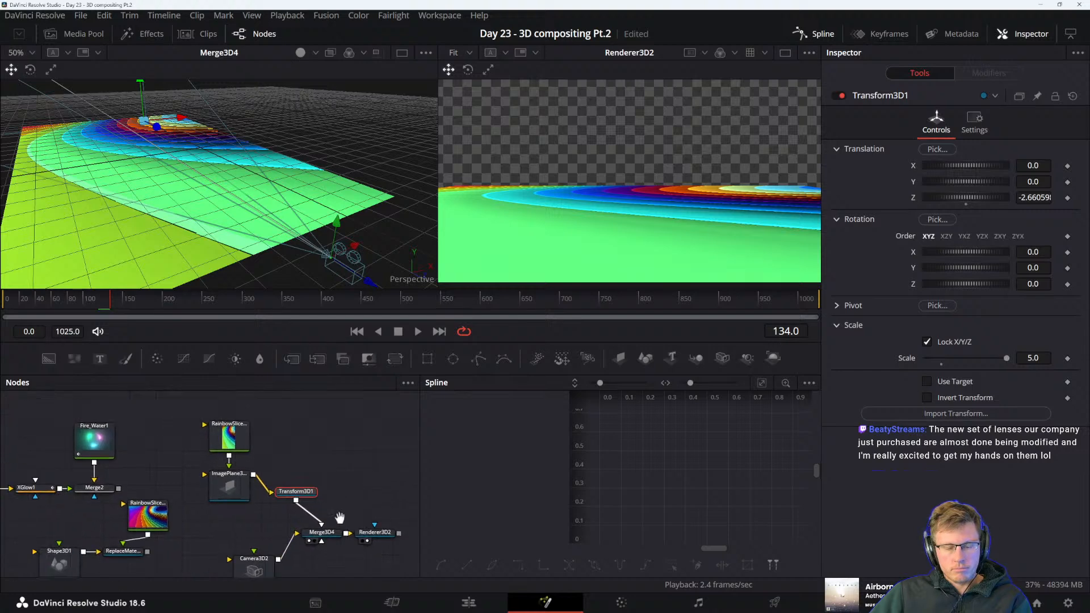
left_click_drag(280, 420, 258, 437)
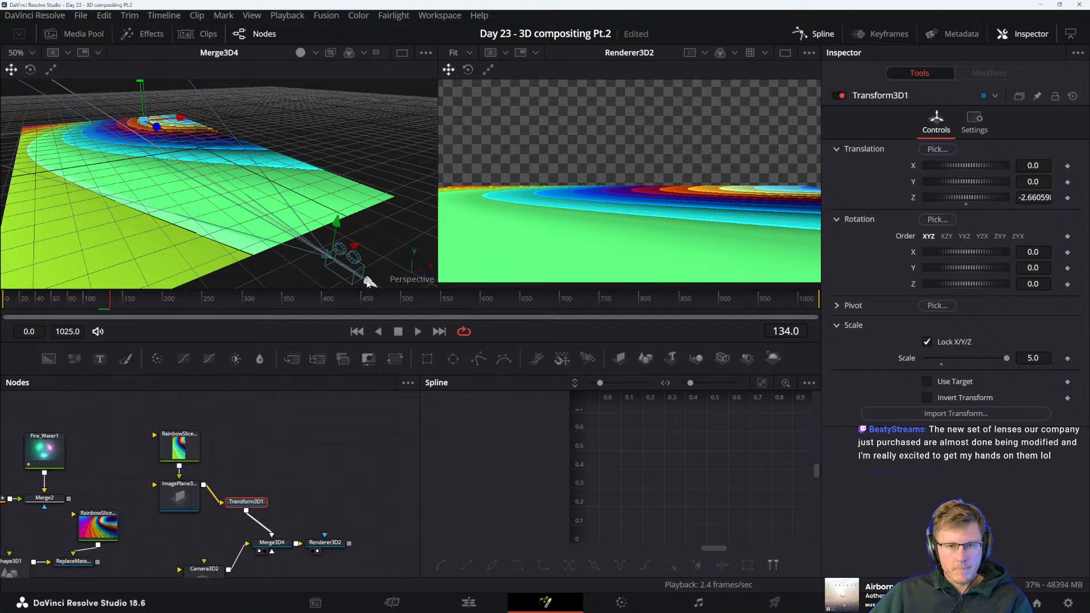
left_click_drag(369, 283, 833, 414)
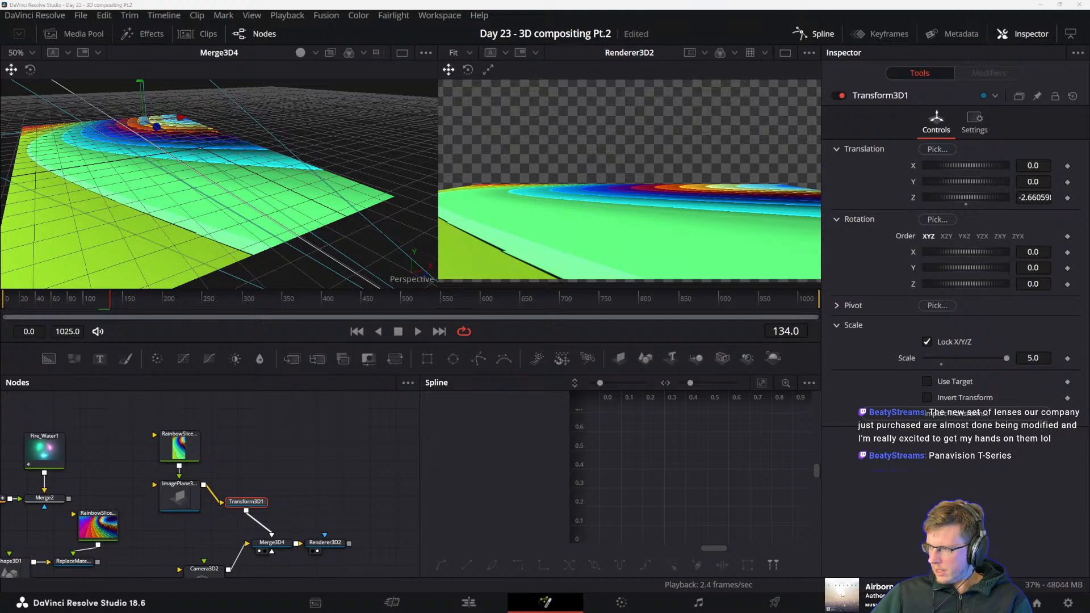
Switch to the browser, dismiss the cookie notice and read the Panavision T Series anamorphic lens description
left_click_drag(967, 251, 255, 95)
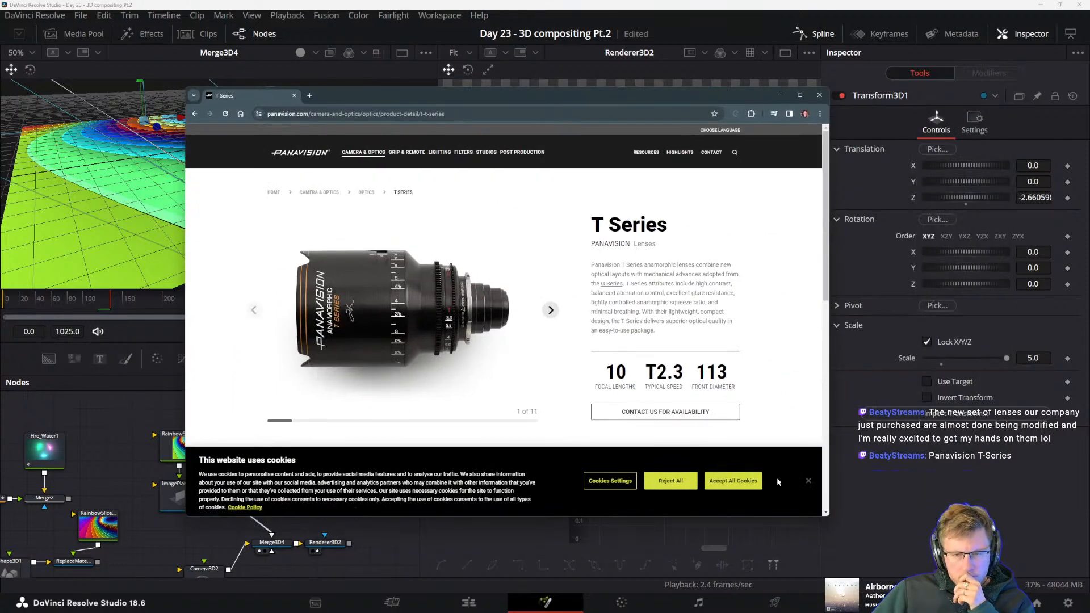
left_click(807, 482)
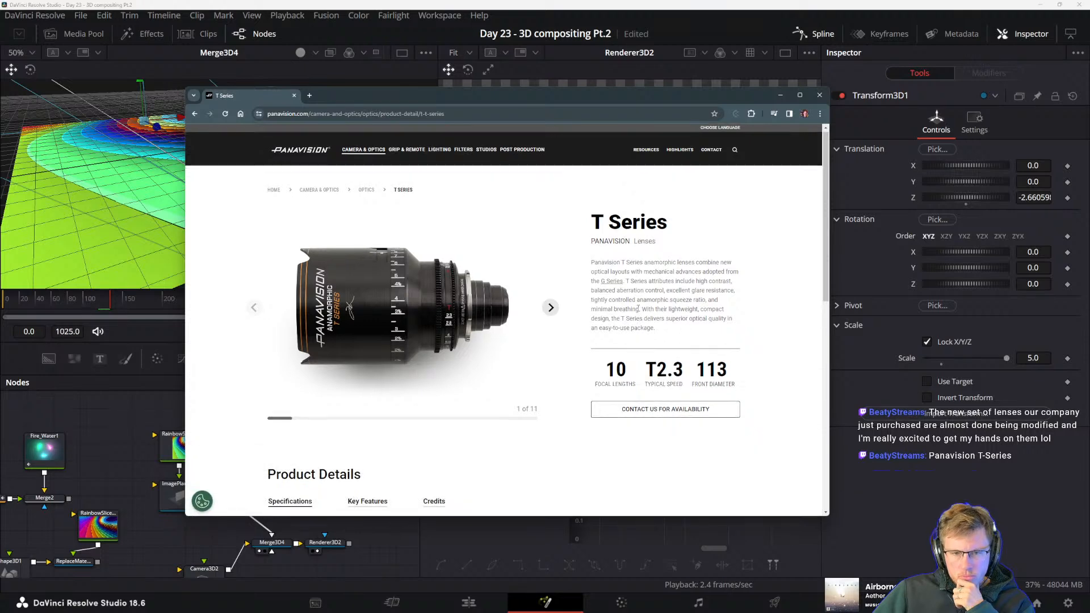
scroll(642, 314, "down", 3)
scroll(643, 314, "up", 3)
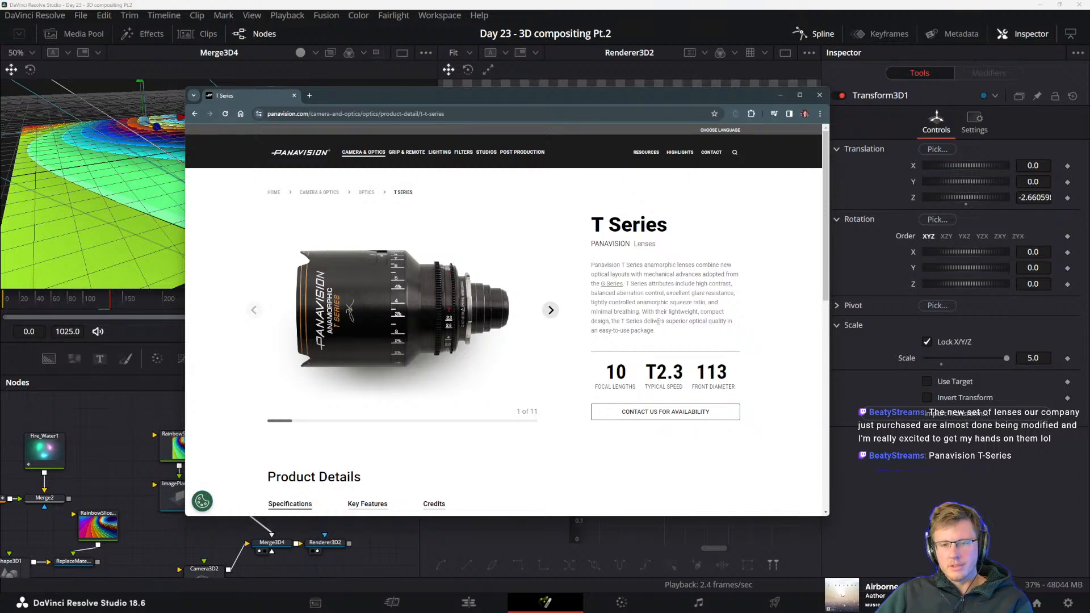
left_click_drag(662, 331, 637, 294)
left_click(668, 275)
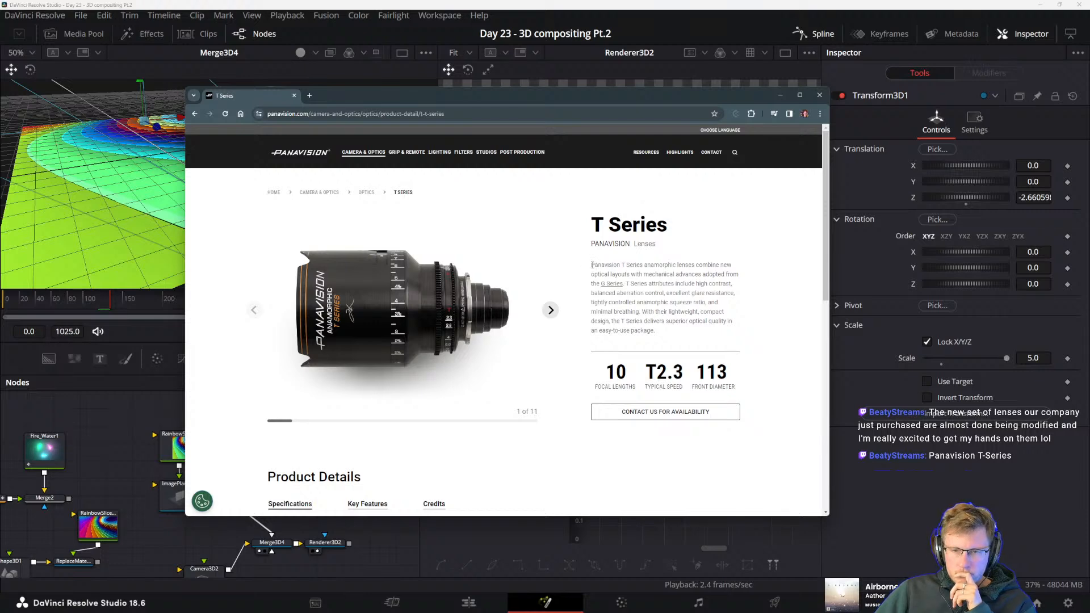
left_click_drag(621, 275, 642, 301)
left_click(632, 282)
left_click(689, 310)
left_click(641, 301)
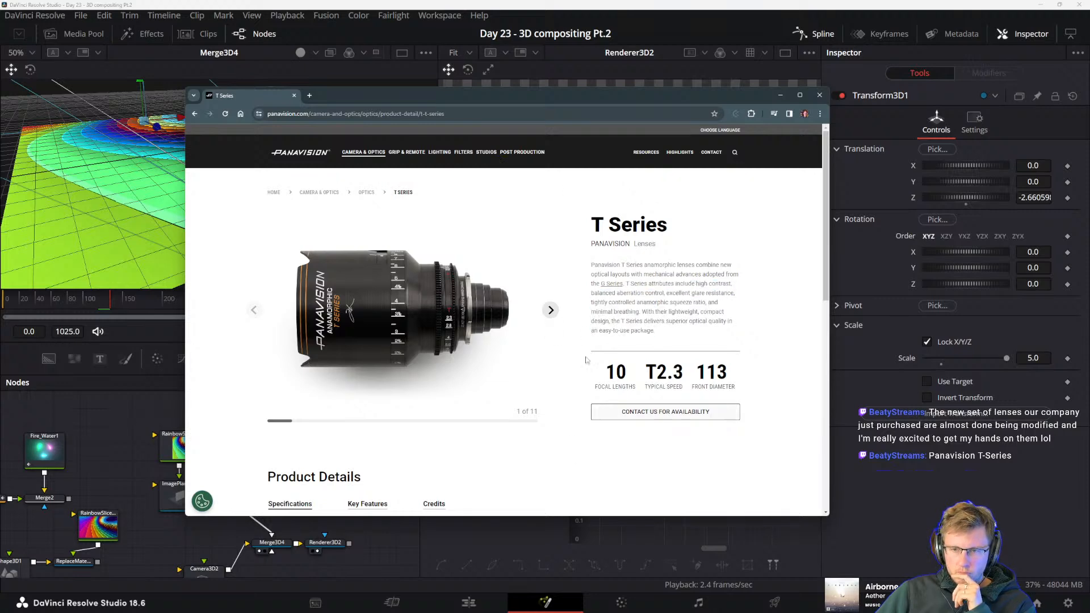
Examine the T Series specifications table, focusing on the Focal Length and T-Stop columns
scroll(628, 350, "down", 1)
scroll(628, 350, "down", 5)
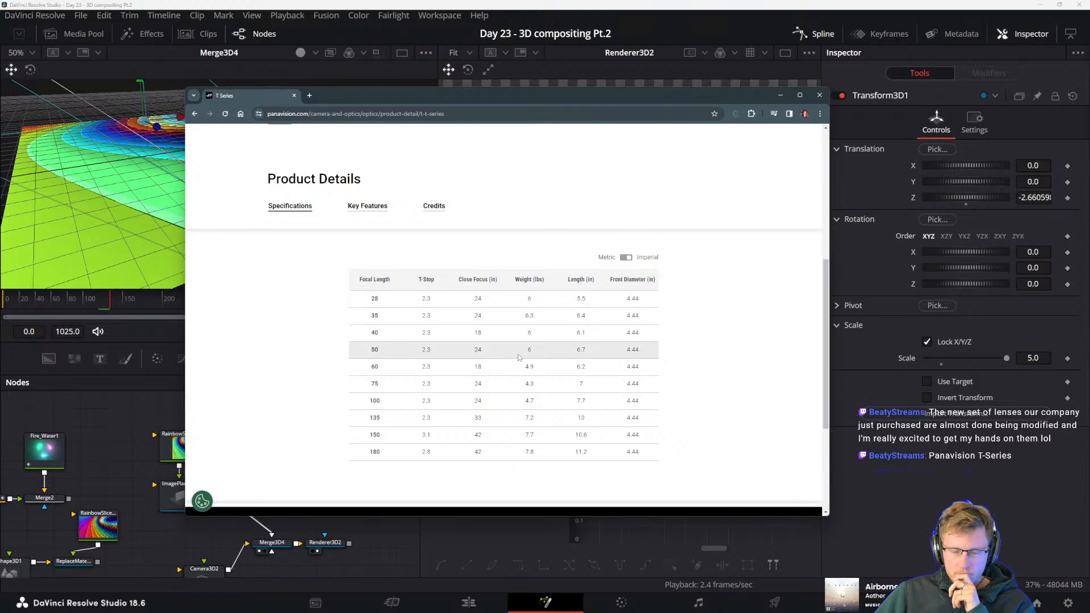
scroll(502, 352, "up", 6)
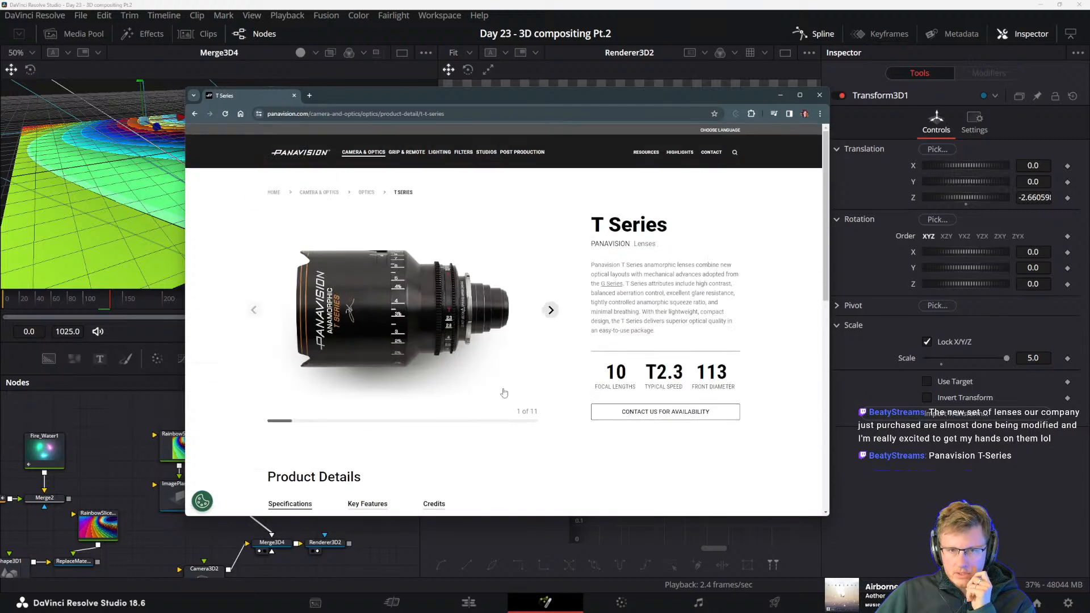
scroll(502, 346, "down", 8)
scroll(502, 345, "up", 2)
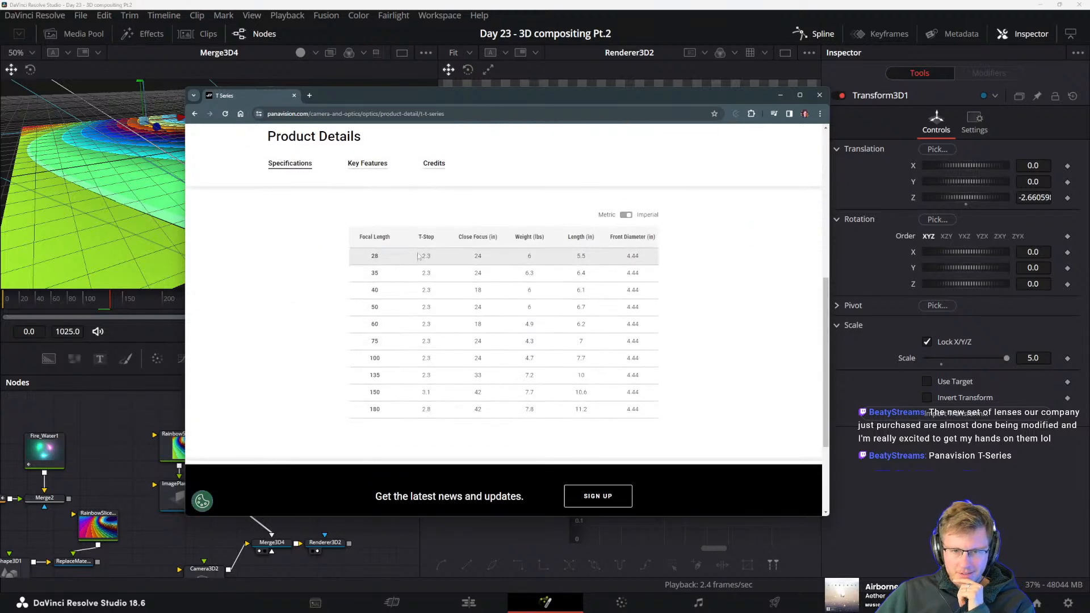
double_click(374, 256)
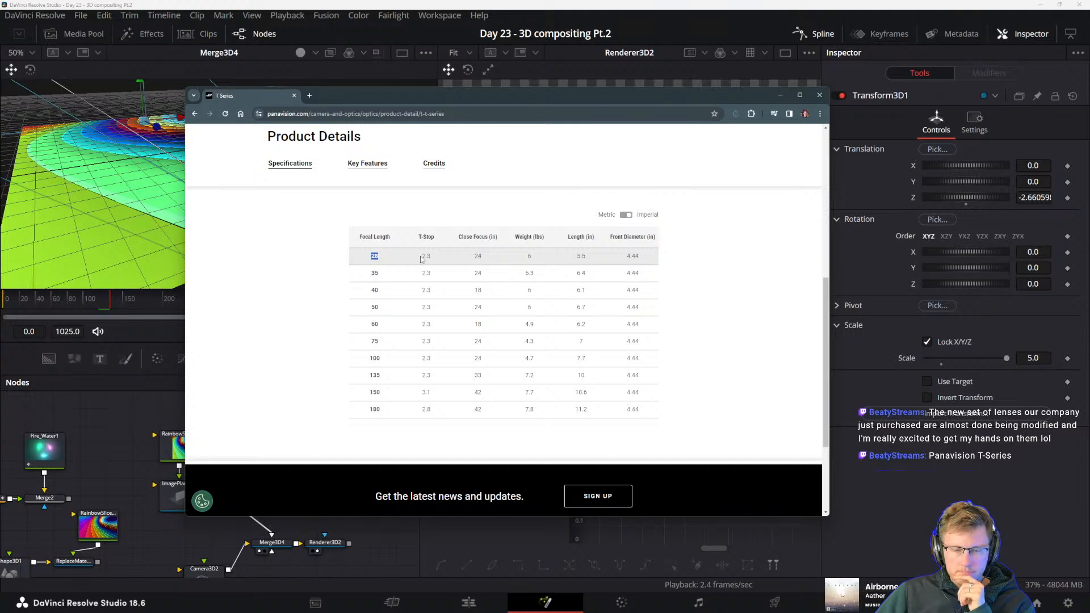
left_click_drag(422, 257, 428, 237)
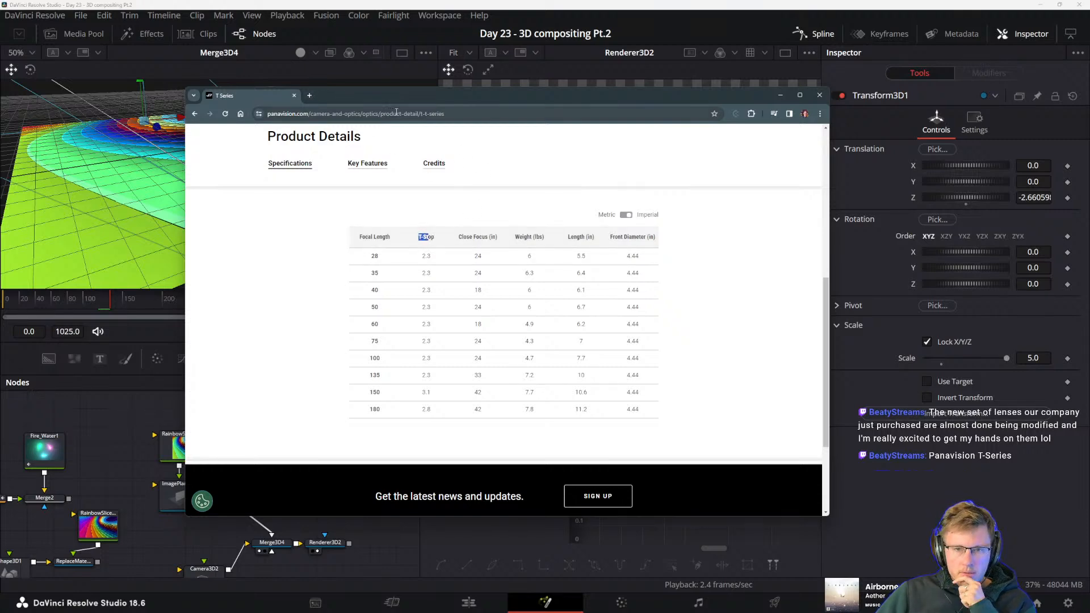
Move the browser window aside and back over Fusion, and check the T-Stop, Close Focus, Weight and Length columns of the lens table
left_click_drag(404, 99, 1089, 223)
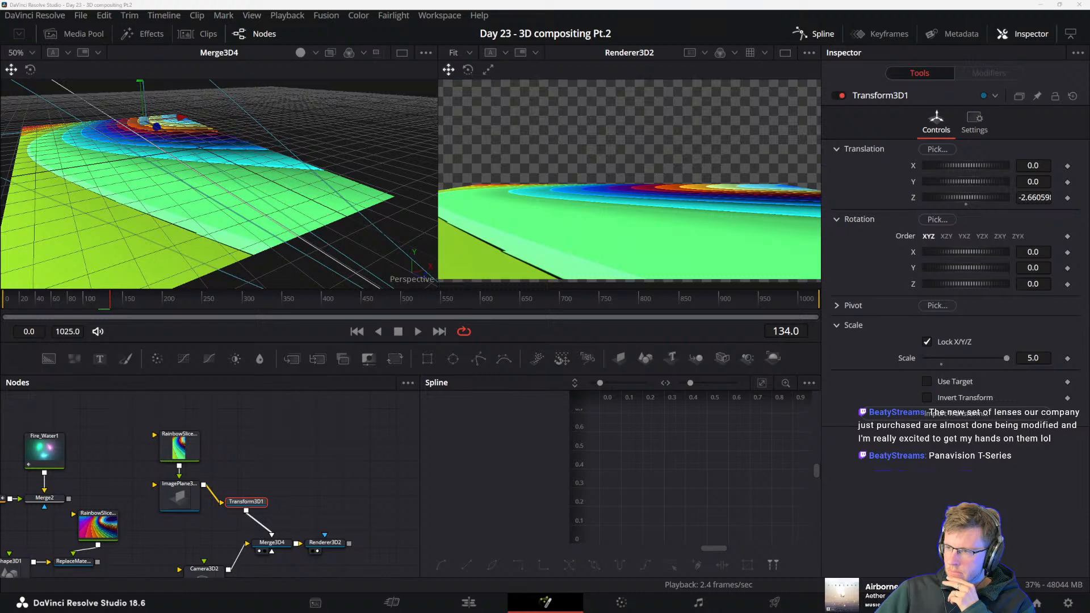
left_click_drag(1089, 244, 214, 83)
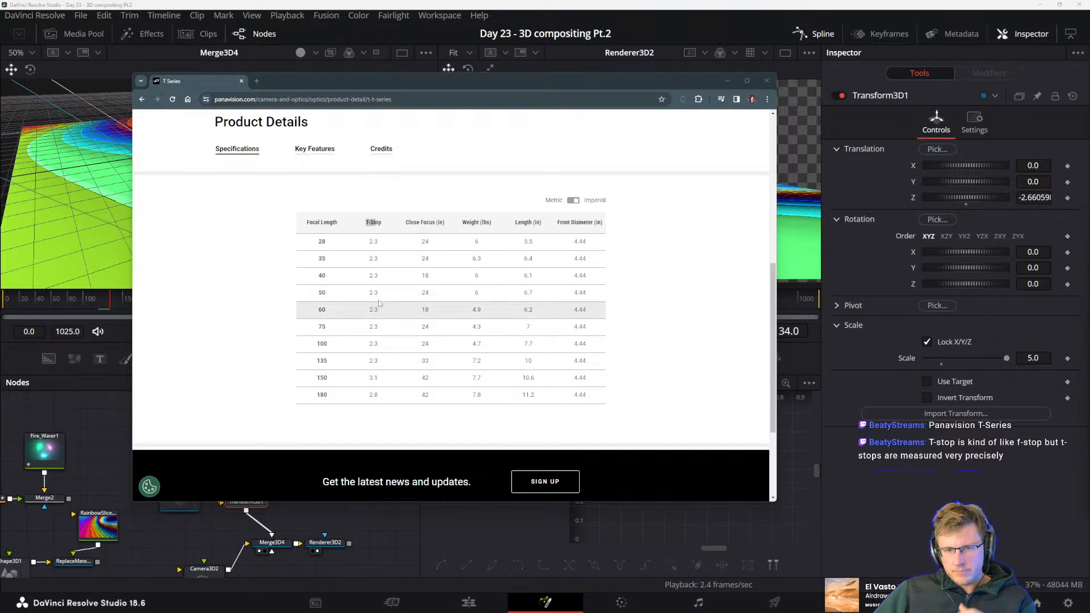
left_click(370, 226)
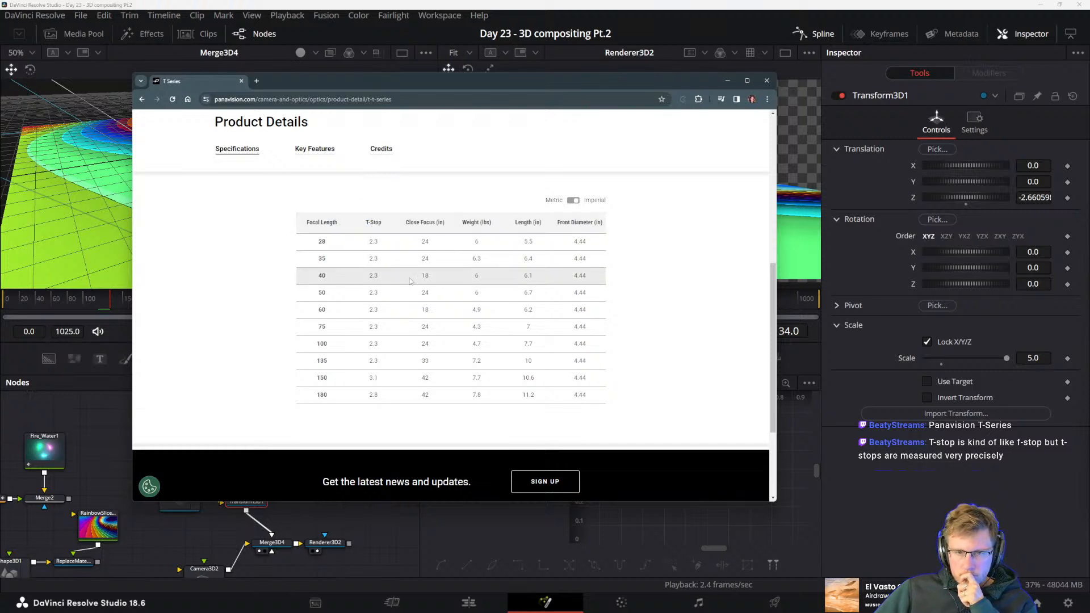
left_click_drag(405, 222, 471, 223)
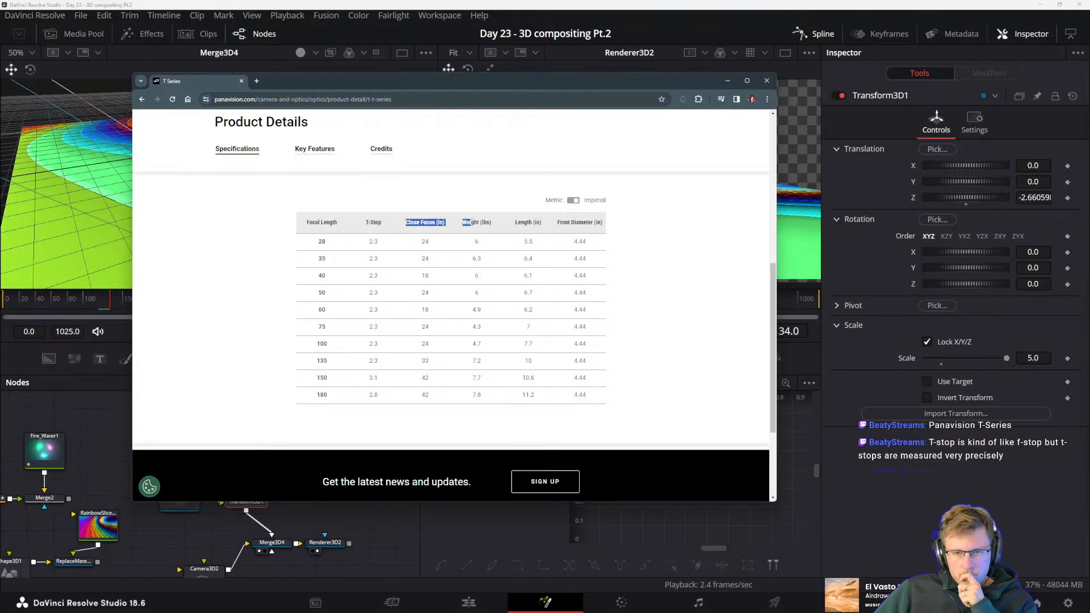
left_click(517, 225)
scroll(539, 340, "up", 4)
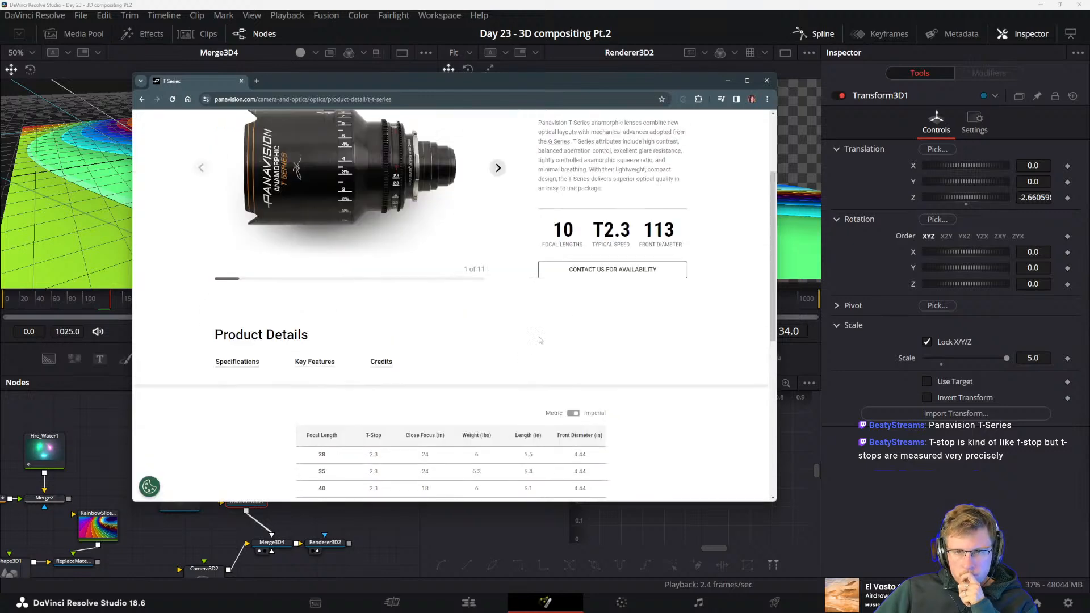
scroll(512, 341, "up", 3)
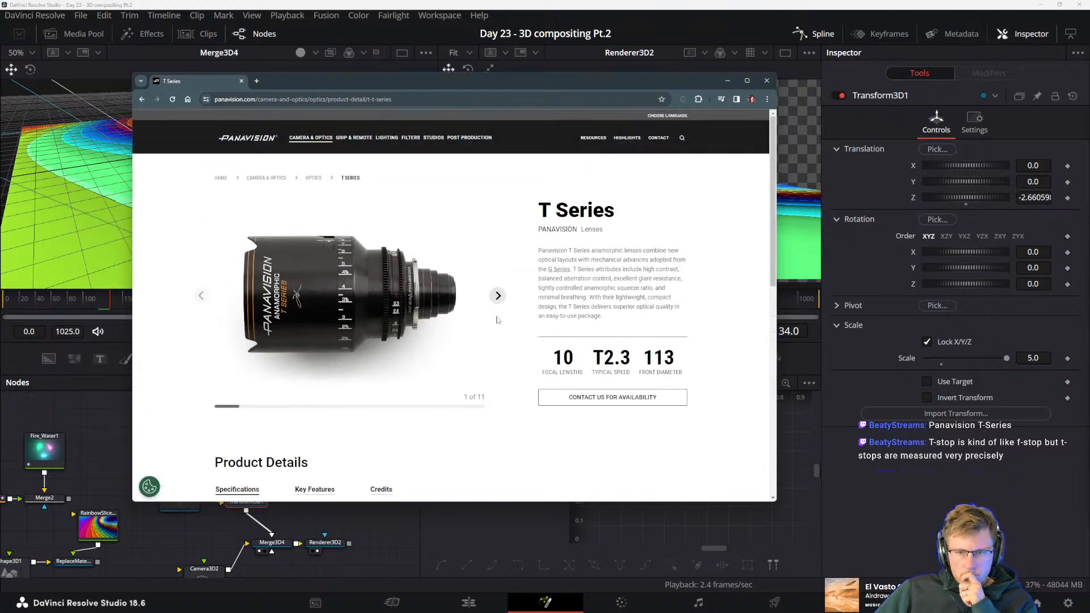
Browse the T Series product gallery through to the sixth photo
left_click(498, 296)
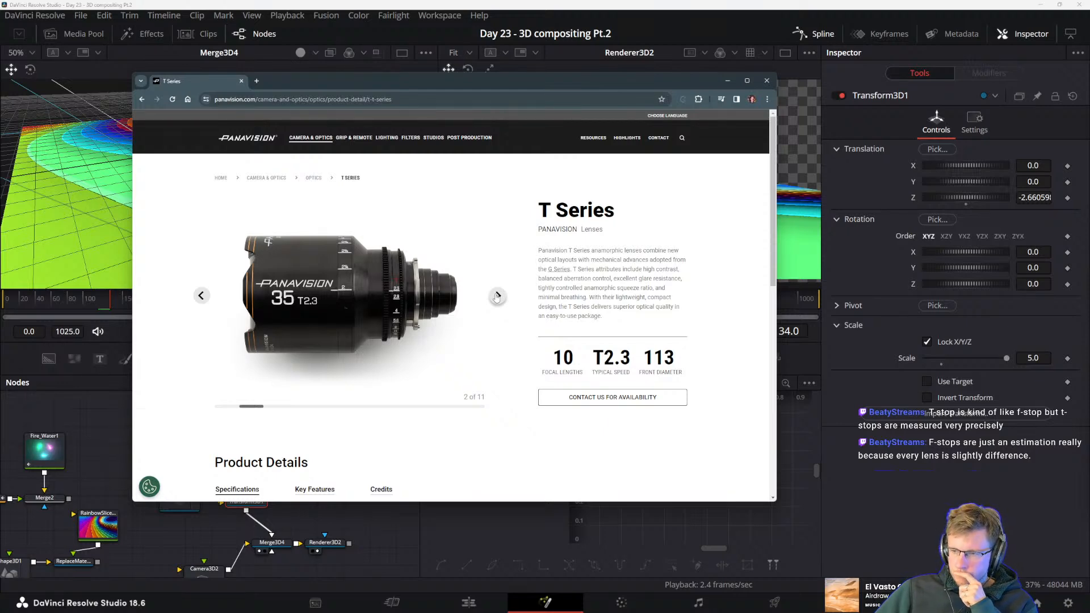
left_click(497, 296)
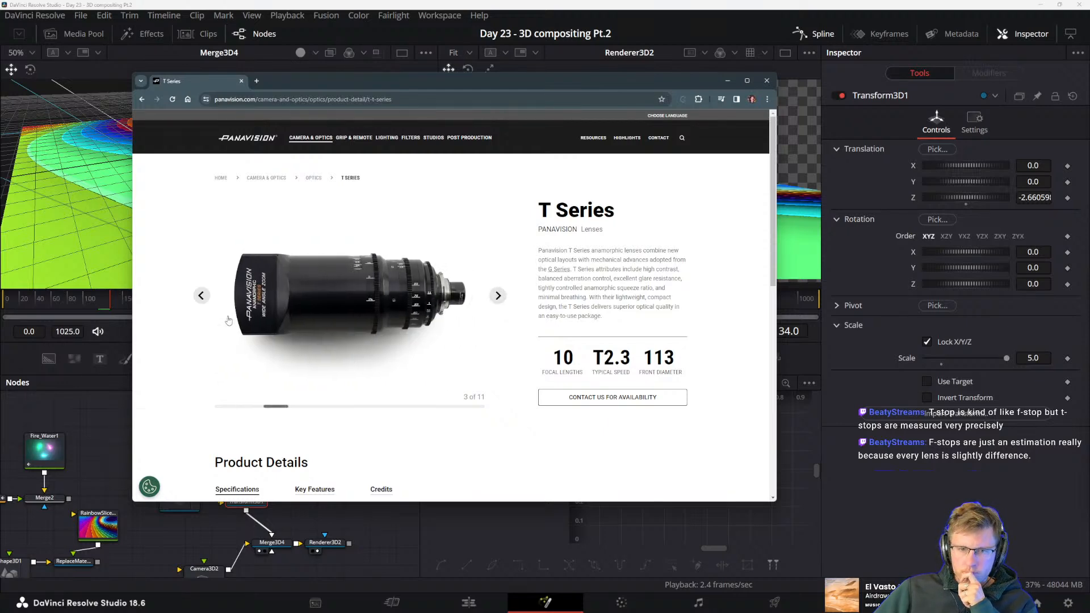
left_click(201, 295)
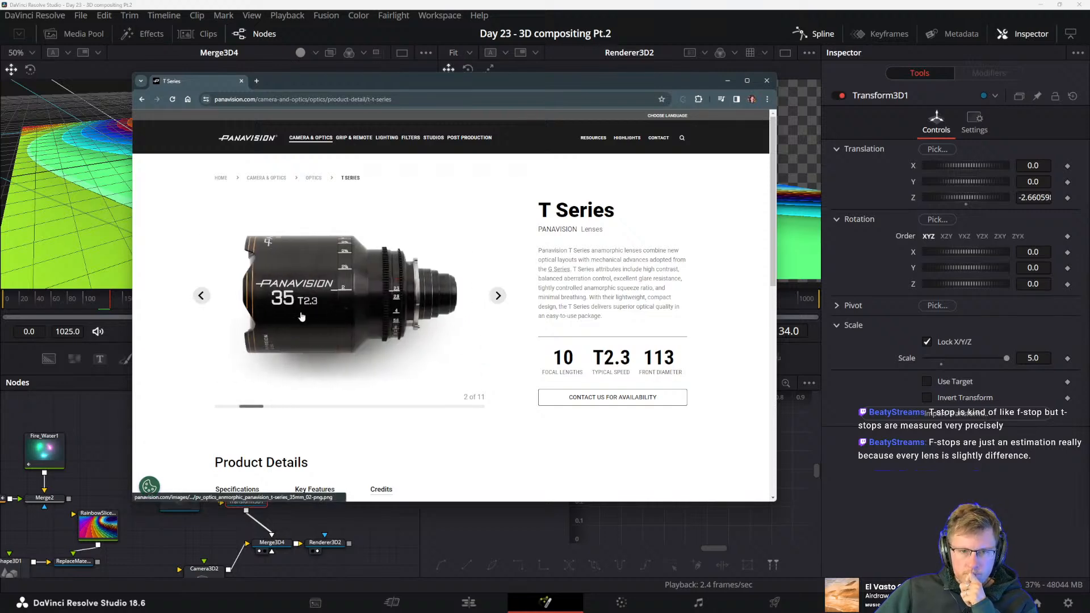
left_click(498, 297)
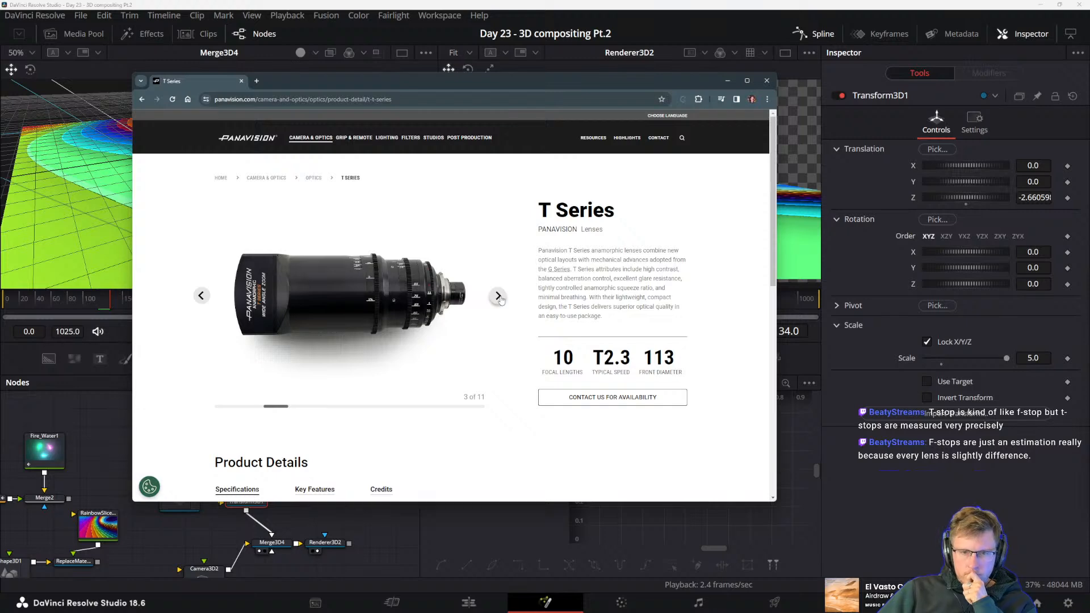
left_click(498, 296)
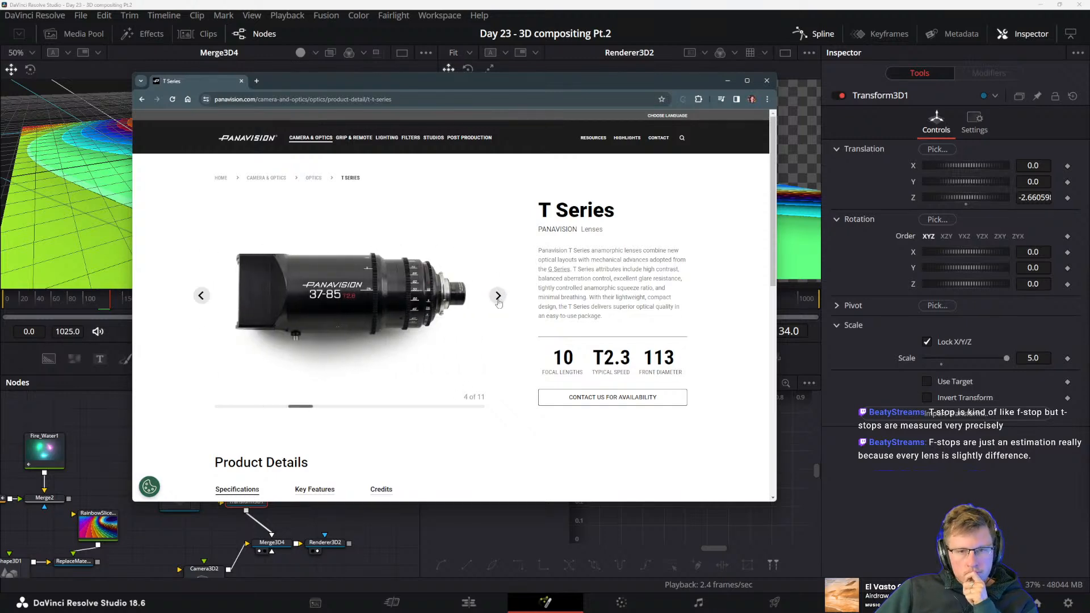
left_click(498, 297)
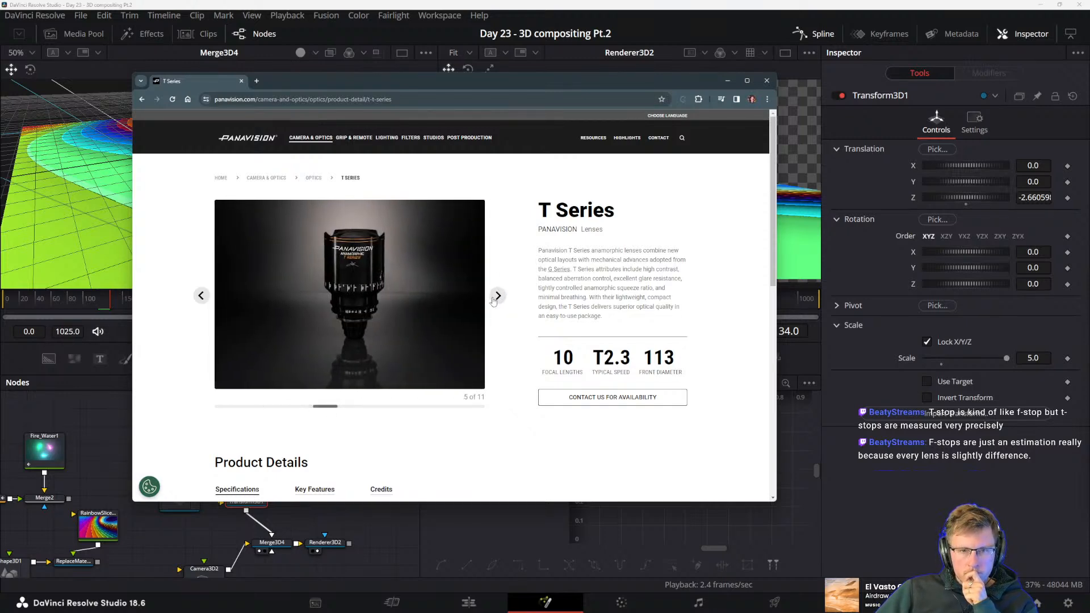
left_click(498, 296)
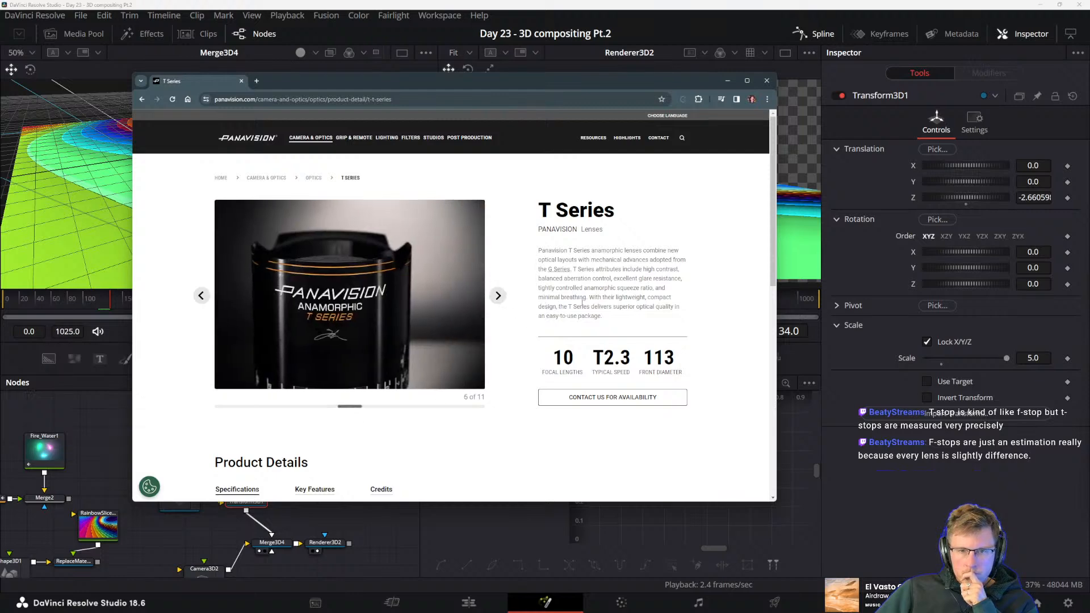
Read the T Series description, focusing on the passage about aberration control
left_click_drag(592, 252, 653, 307)
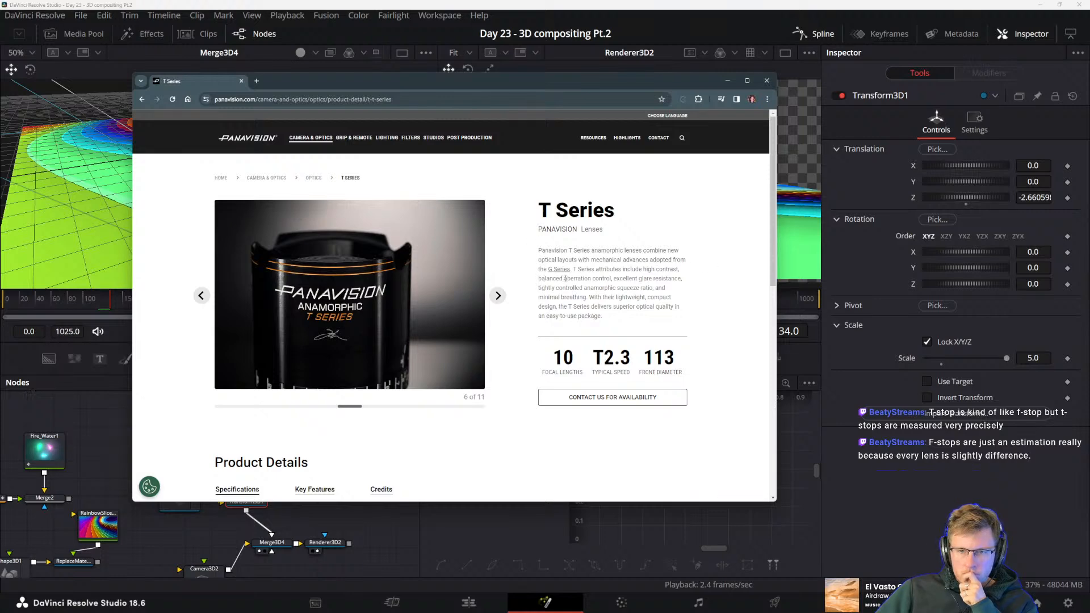
left_click_drag(565, 279, 609, 279)
left_click(605, 288)
left_click_drag(566, 279, 624, 279)
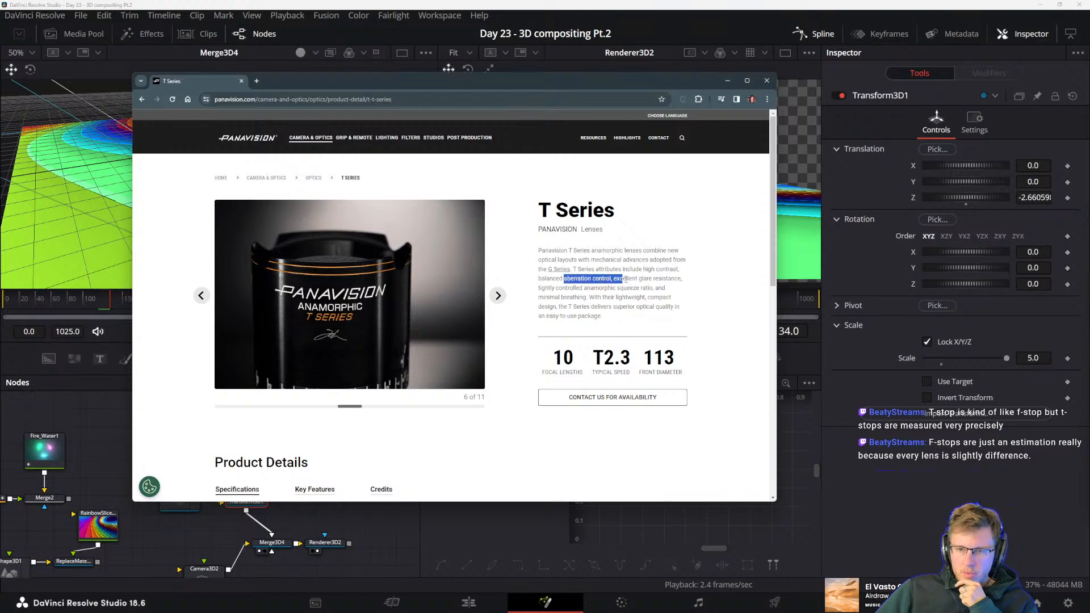
left_click(634, 290)
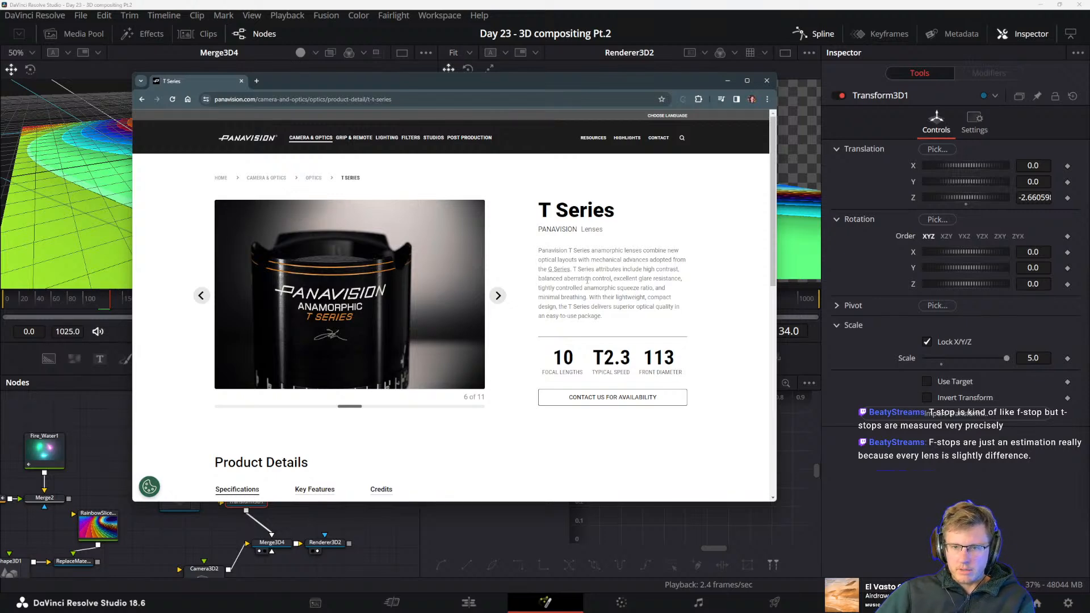
Copy the aberration control phrase from the description and search Google in a new tab for "balanced aberration control", using the corrected spelling
left_click_drag(590, 278, 538, 278)
left_click_drag(609, 278, 541, 278)
key("ctrl+c")
left_click(256, 82)
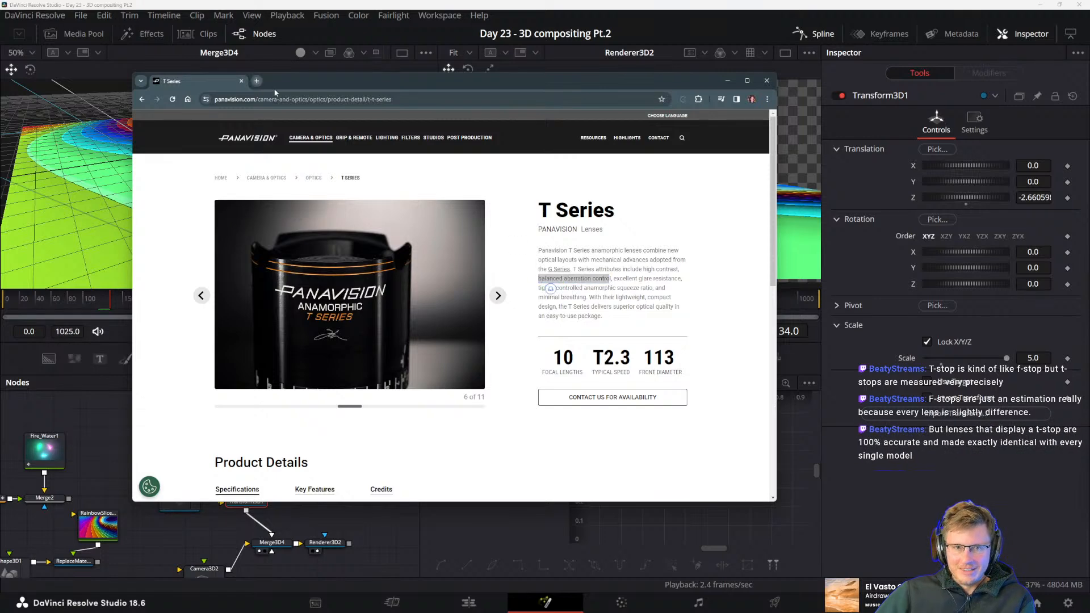
key("ctrl+v")
key("Return")
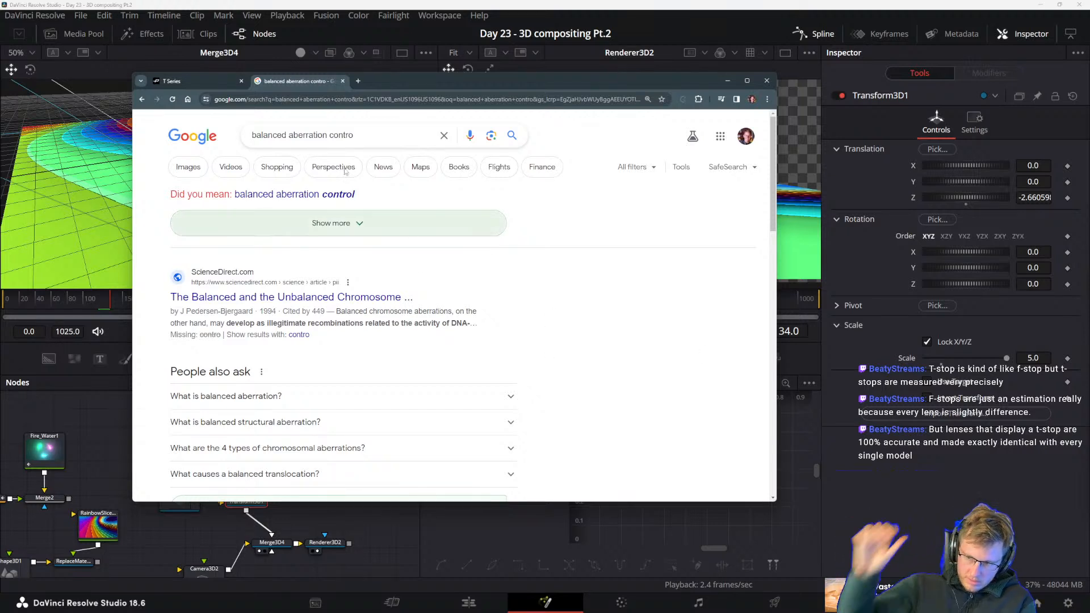
left_click(361, 216)
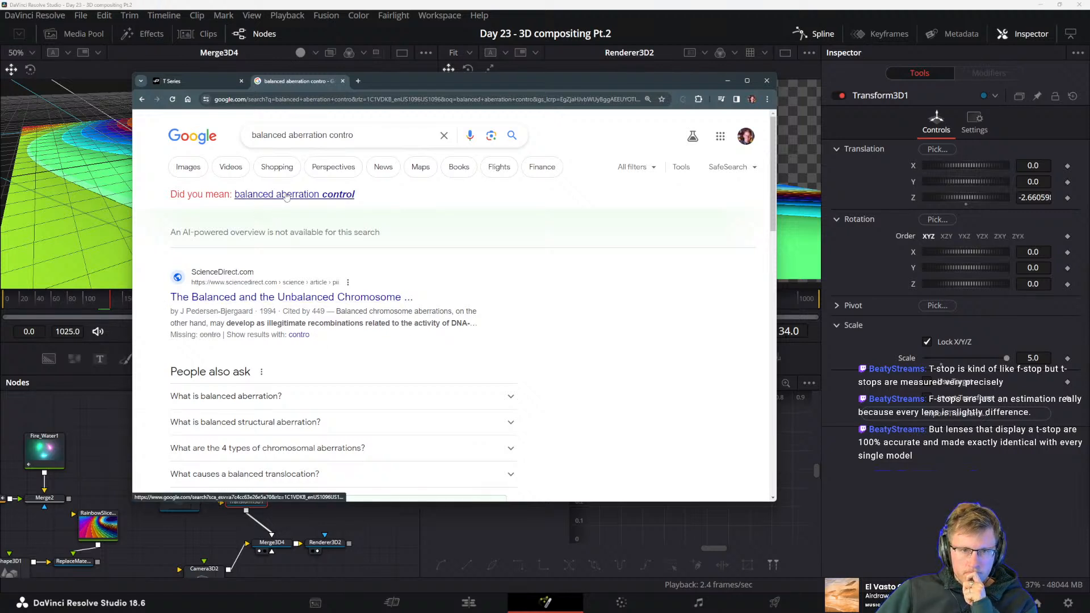
left_click(287, 195)
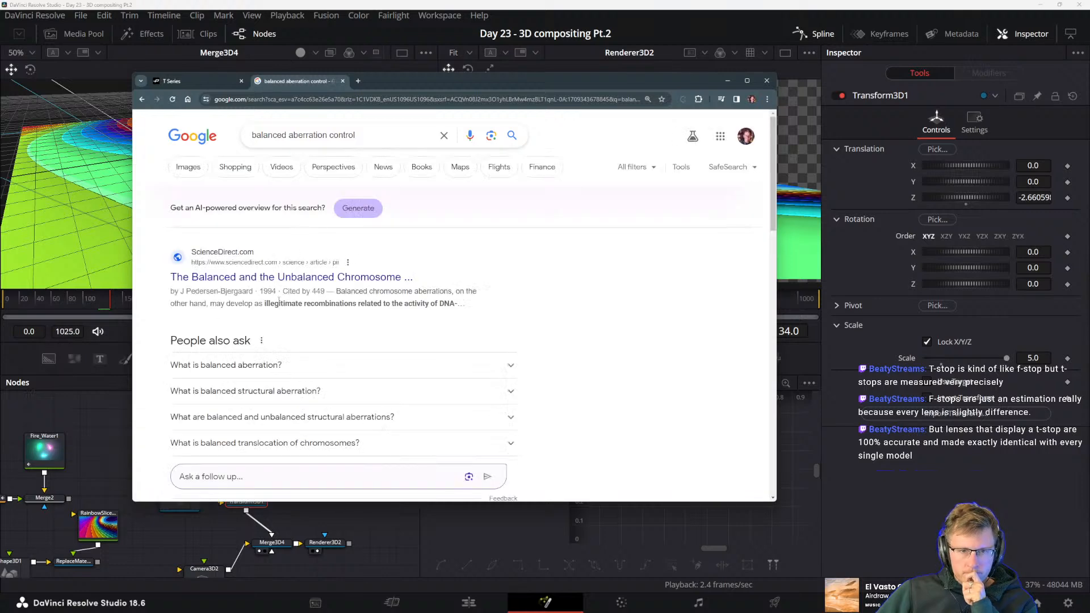
scroll(290, 325, "down", 3)
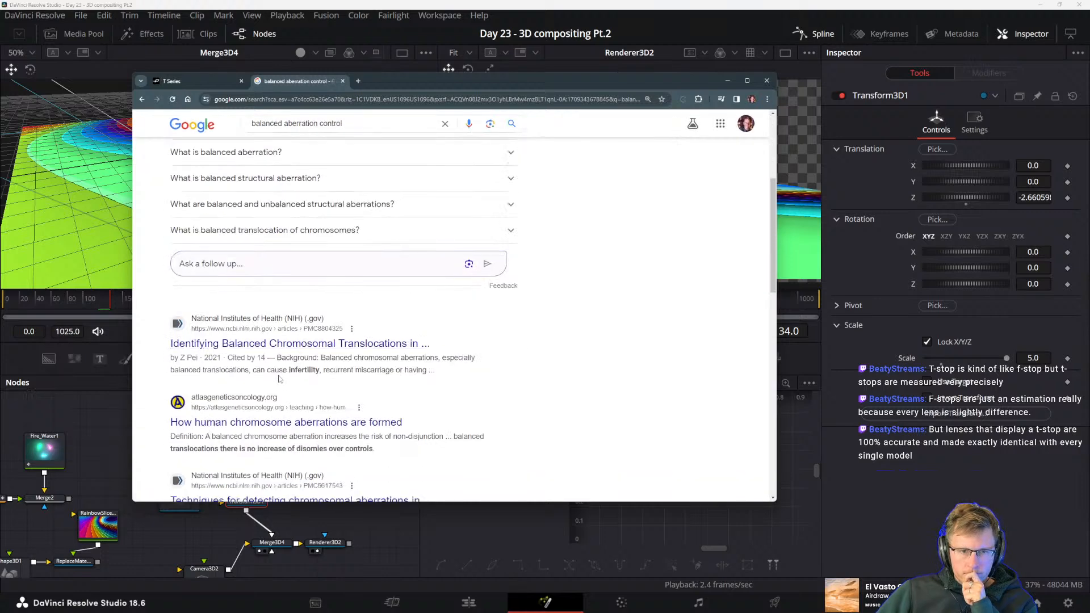
Change the search to "what is balanced aberration control" and look through the results
left_click(374, 122)
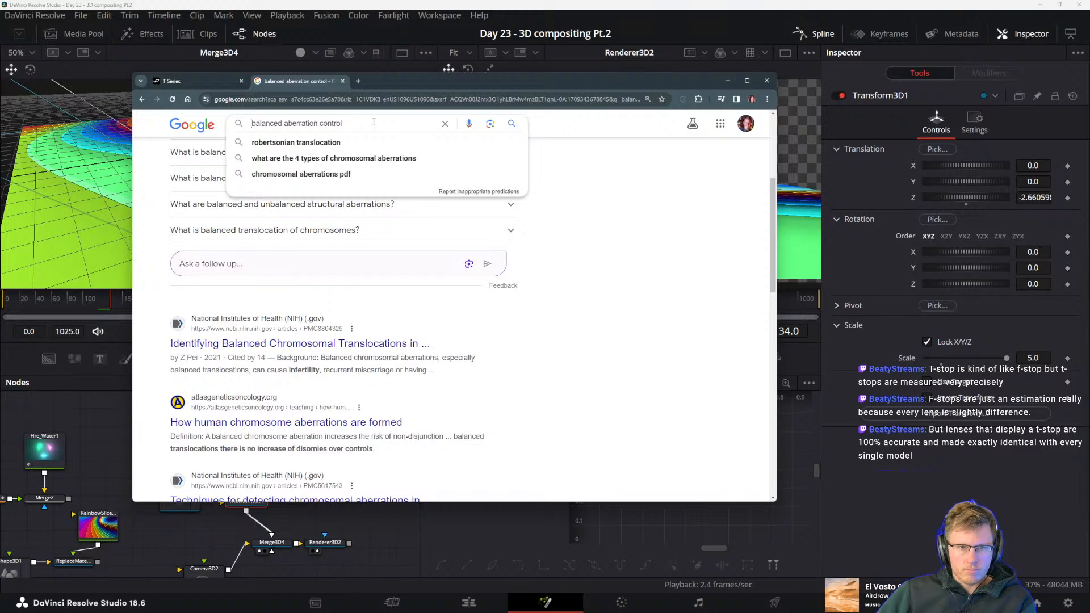
key("Home")
type("what is")
key("Return")
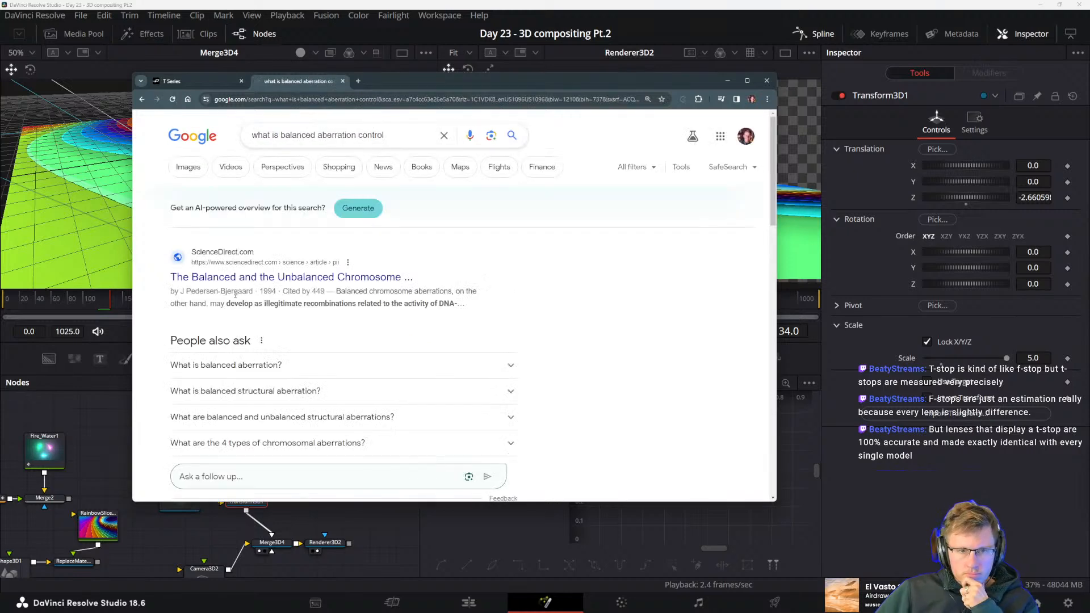
scroll(268, 341, "down", 1)
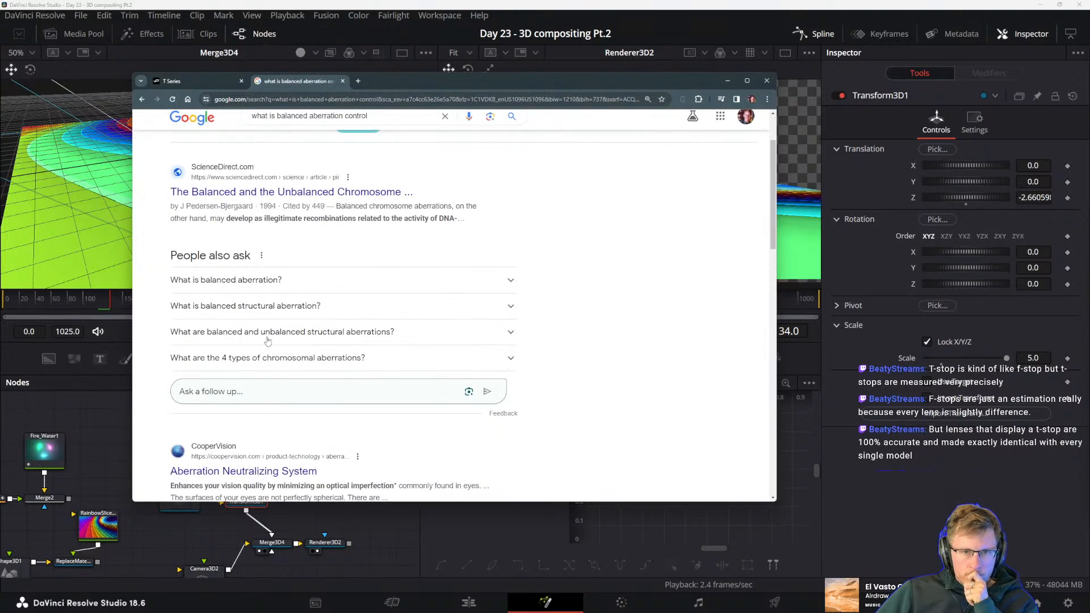
scroll(280, 361, "down", 2)
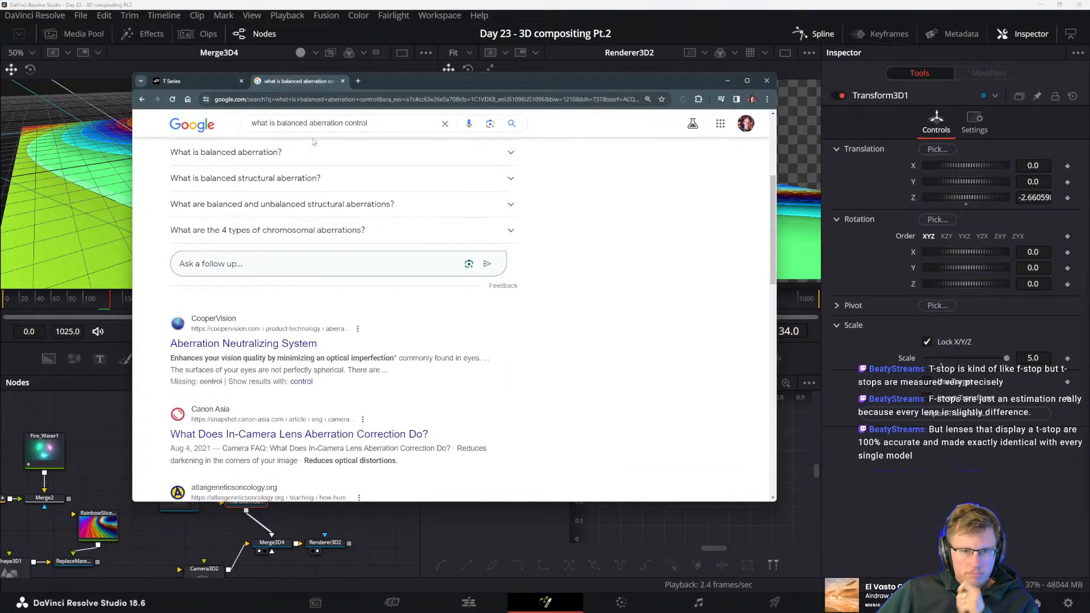
Narrow the search to "what is camera lens balanced aberration control"
left_click(279, 124)
type("camera lens")
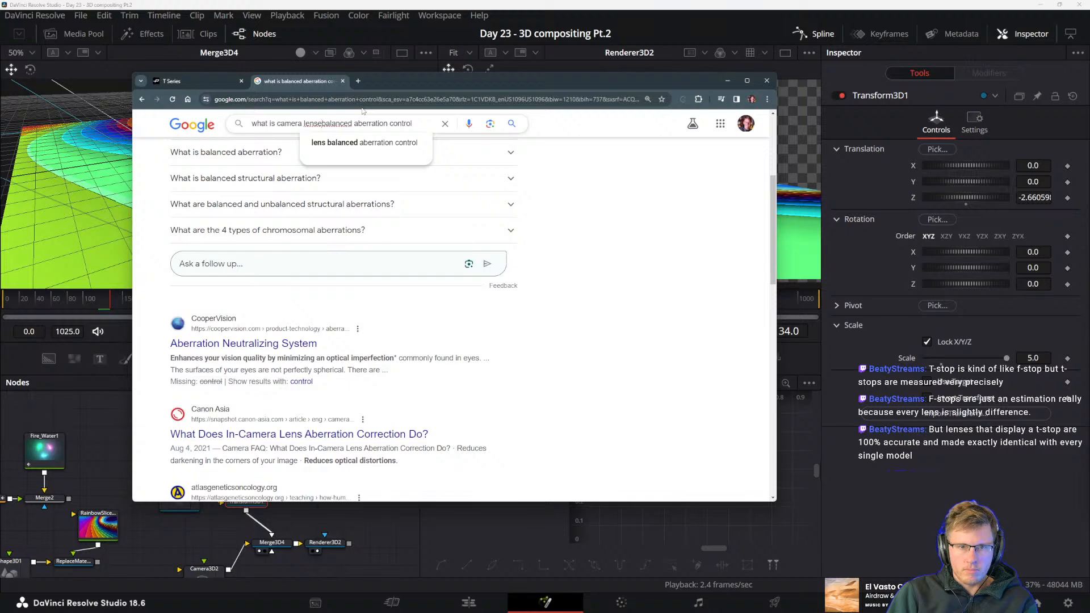
key("Return")
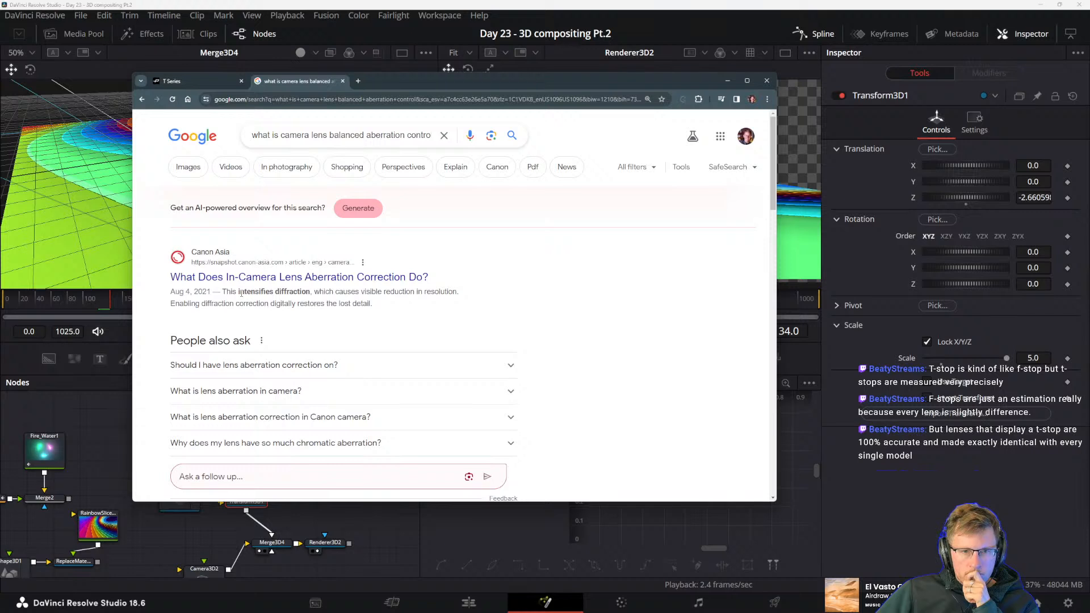
Open the Canon Asia article "What Does In-Camera Lens Aberration Correction Do?" and read its introduction
left_click_drag(239, 292, 311, 292)
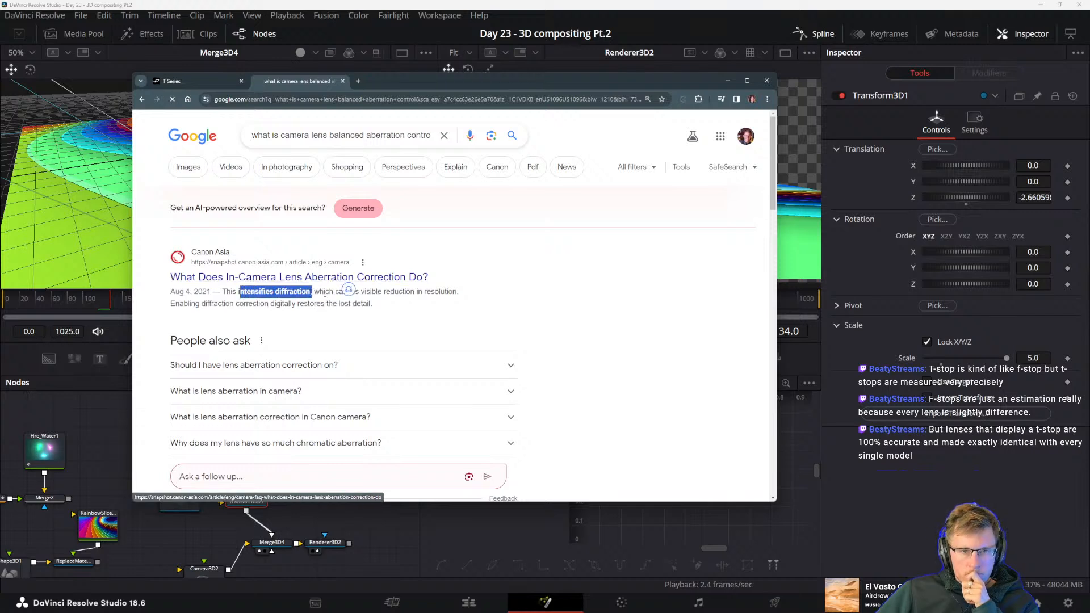
scroll(295, 358, "down", 1)
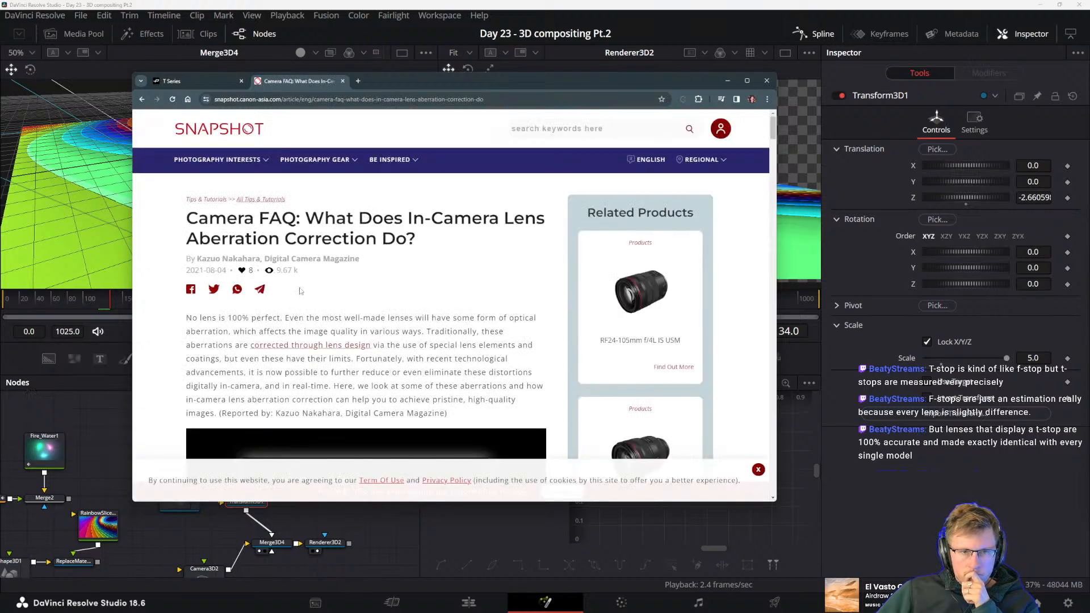
scroll(285, 291, "down", 2)
scroll(258, 277, "down", 2)
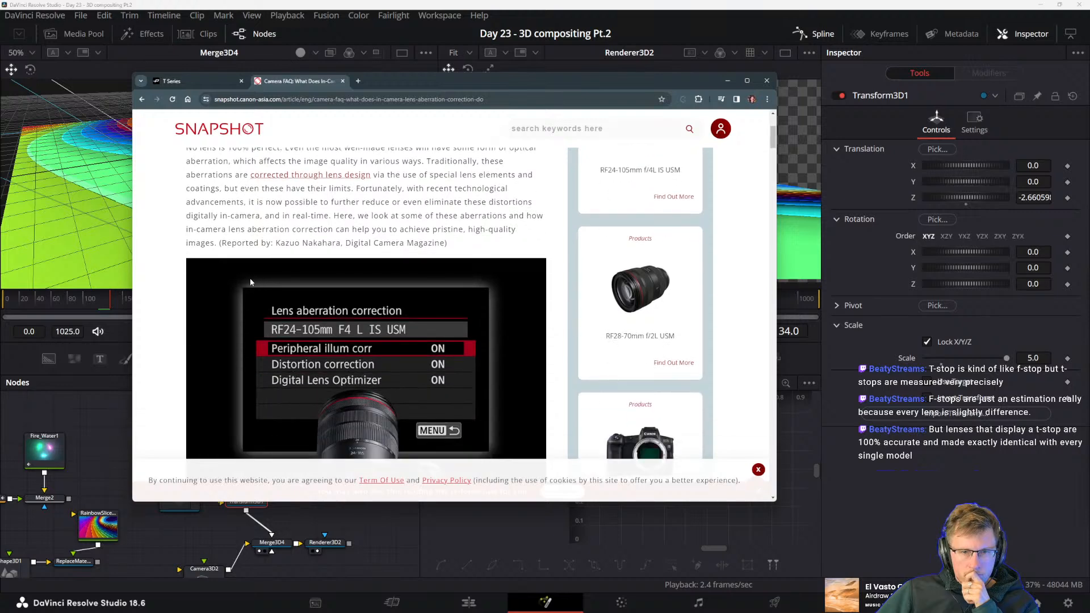
Read the Canon article's sections on peripheral illumination correction and distortion correction, comparing their on and off sample images
scroll(256, 281, "down", 6)
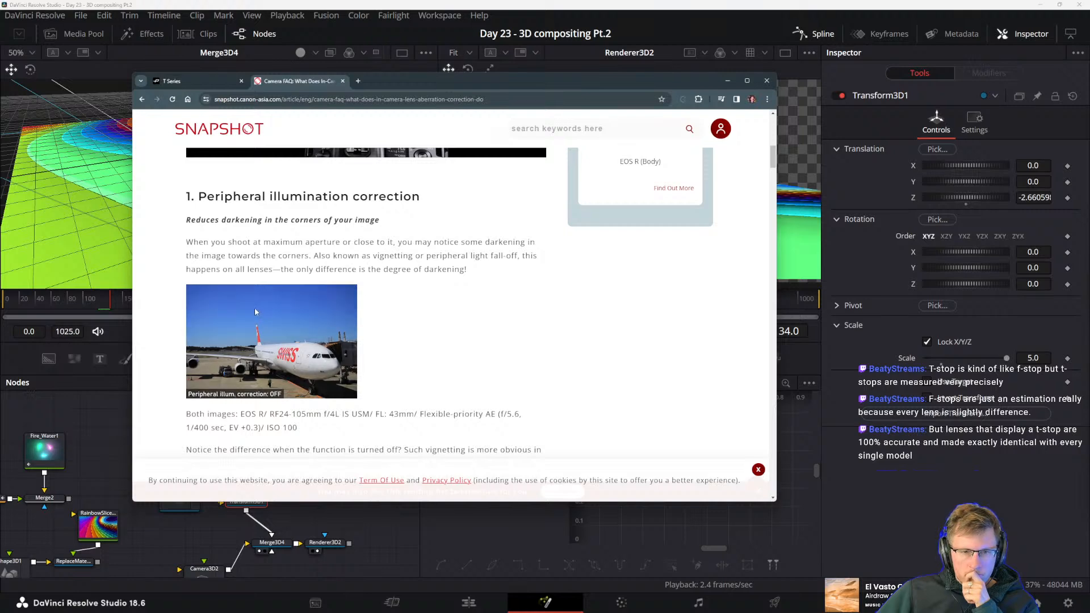
scroll(255, 312, "down", 12)
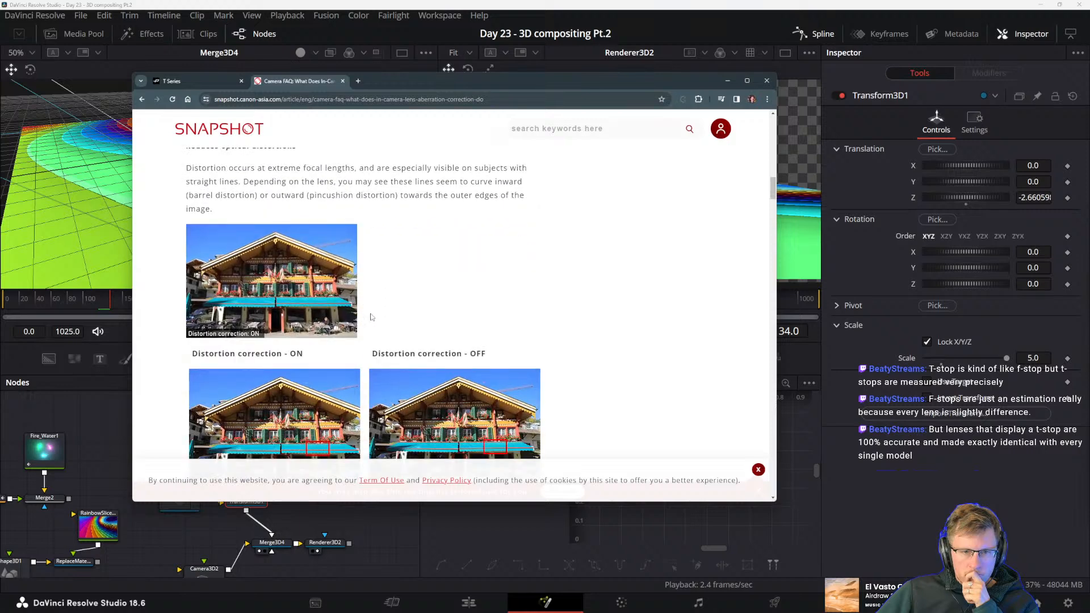
scroll(395, 319, "down", 4)
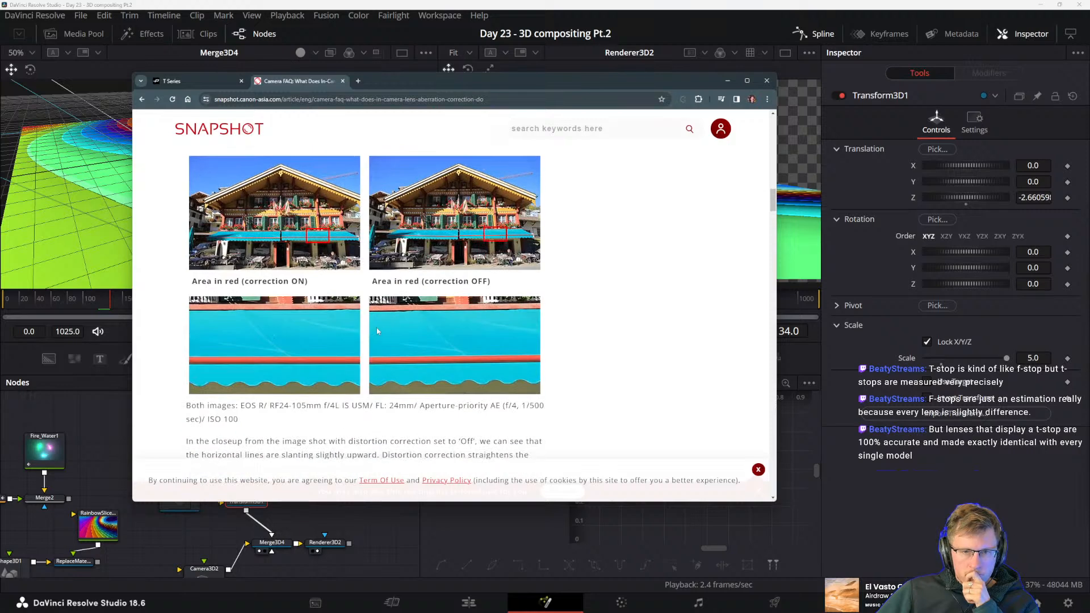
scroll(379, 331, "down", 2)
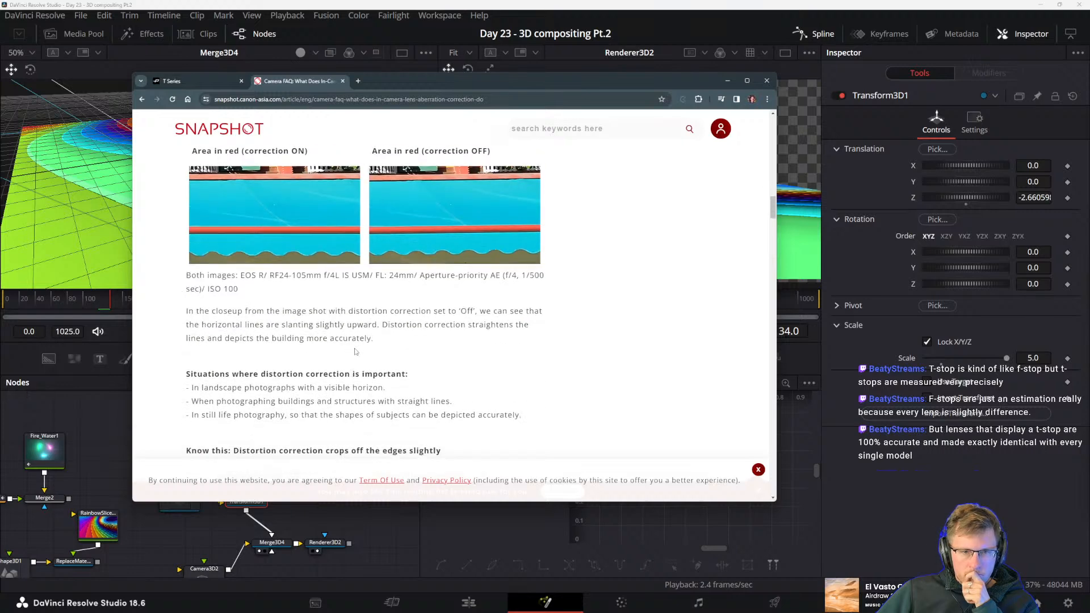
scroll(365, 356, "down", 3)
scroll(365, 356, "down", 2)
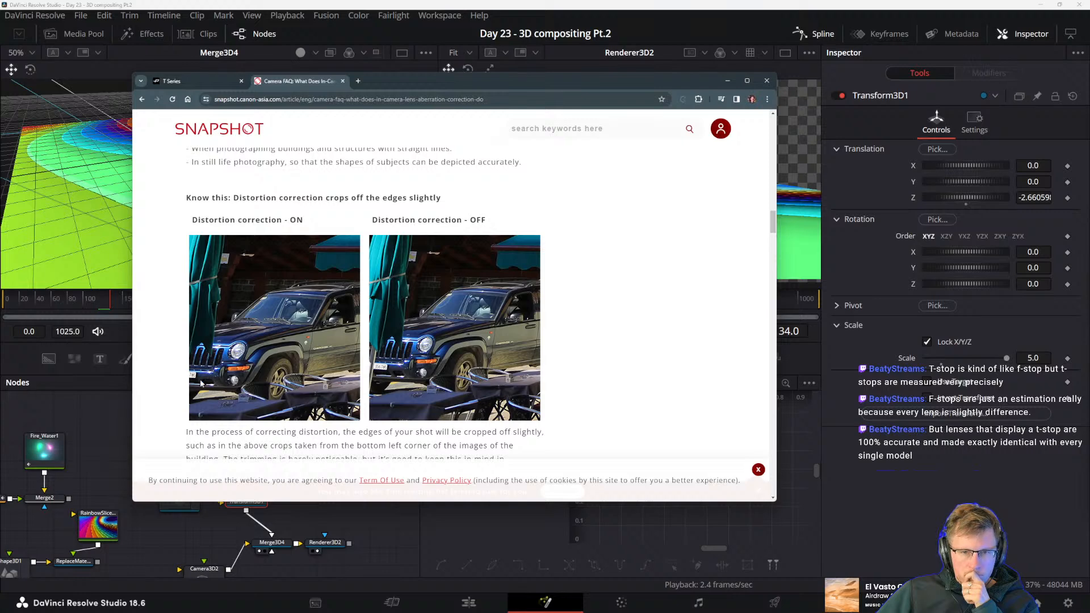
Read on through the article's Digital Lens Optimizer and chromatic aberration correction sections, comparing the on and off images
scroll(259, 333, "down", 6)
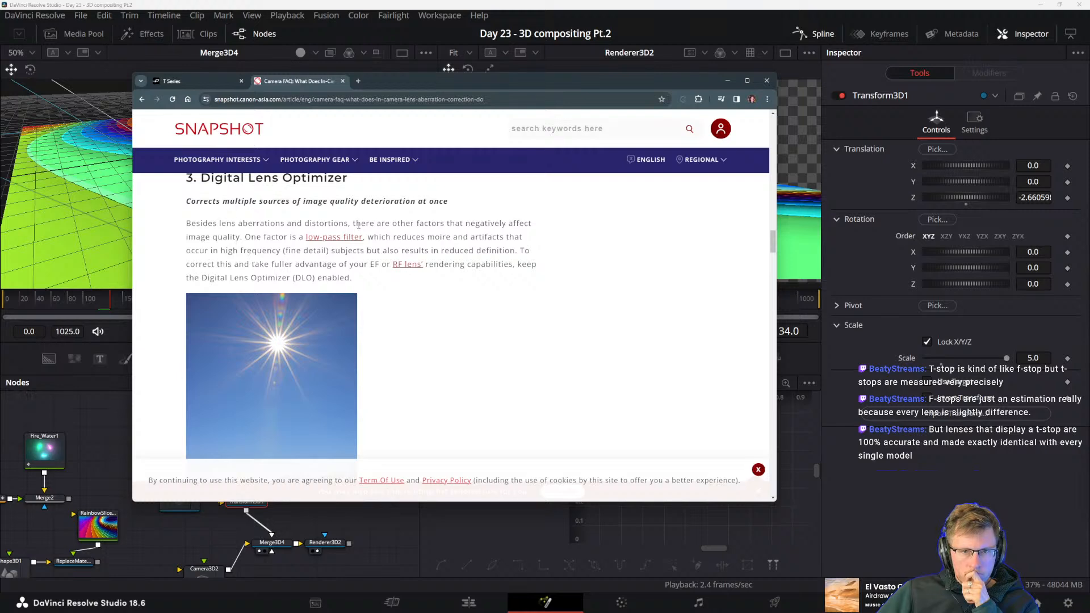
scroll(402, 330, "down", 3)
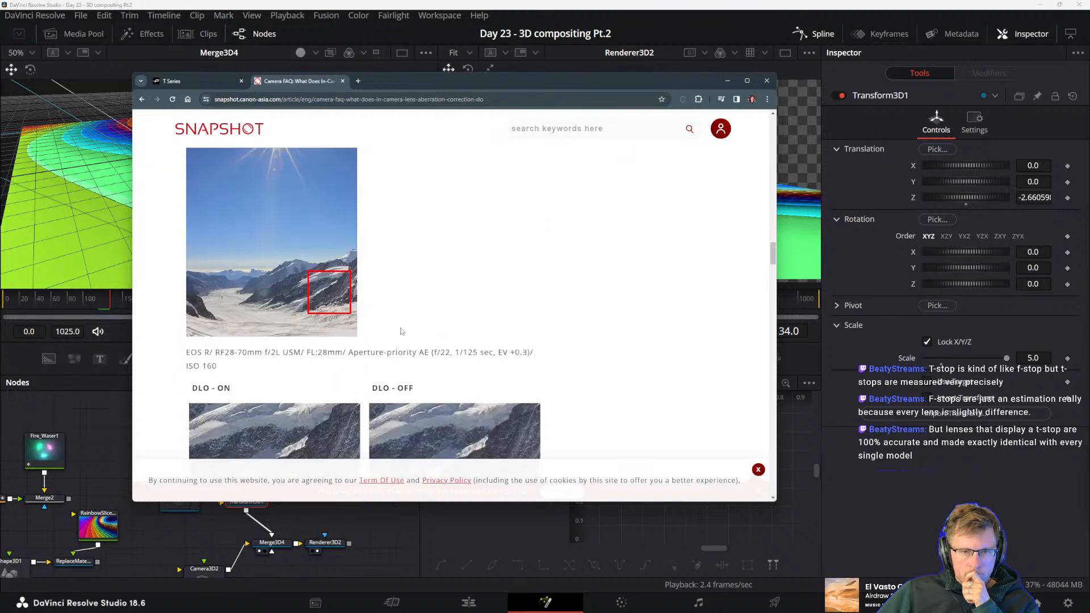
scroll(401, 331, "down", 2)
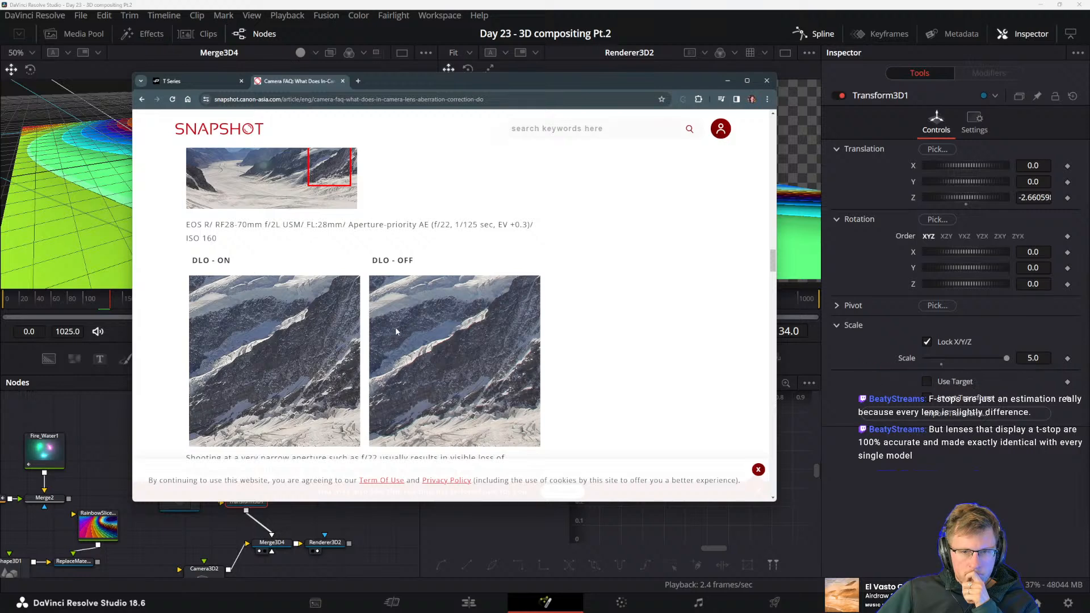
scroll(392, 331, "down", 6)
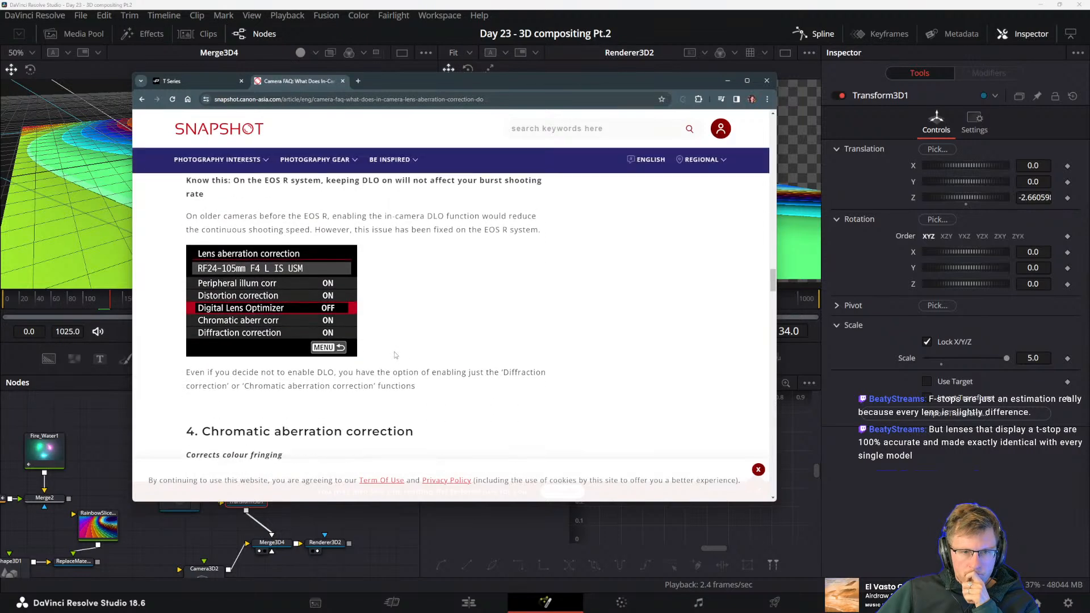
scroll(396, 355, "down", 3)
scroll(420, 366, "down", 1)
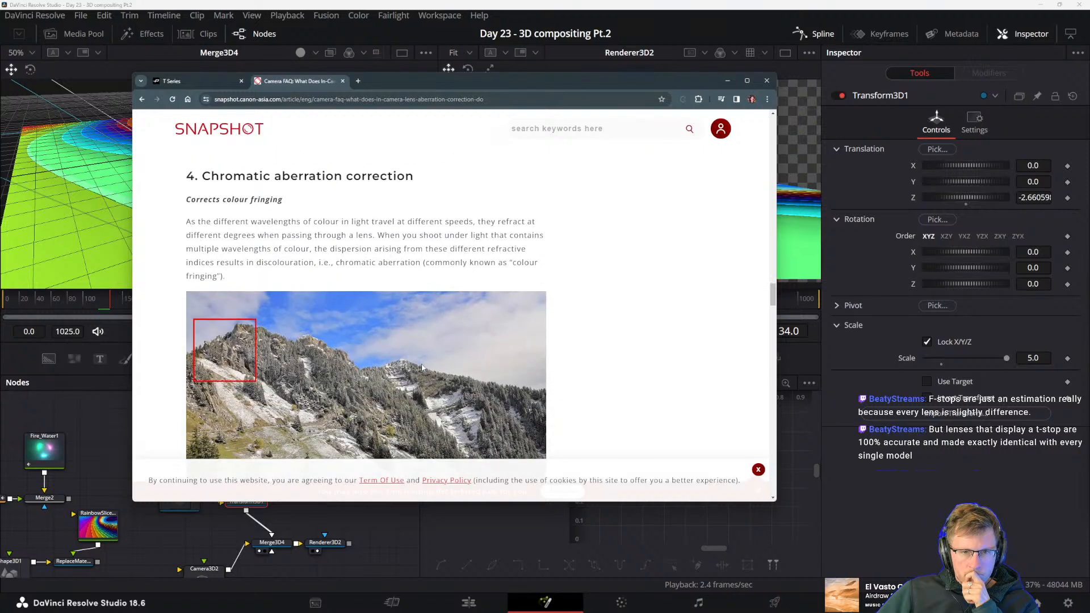
scroll(411, 361, "down", 1)
scroll(370, 347, "down", 3)
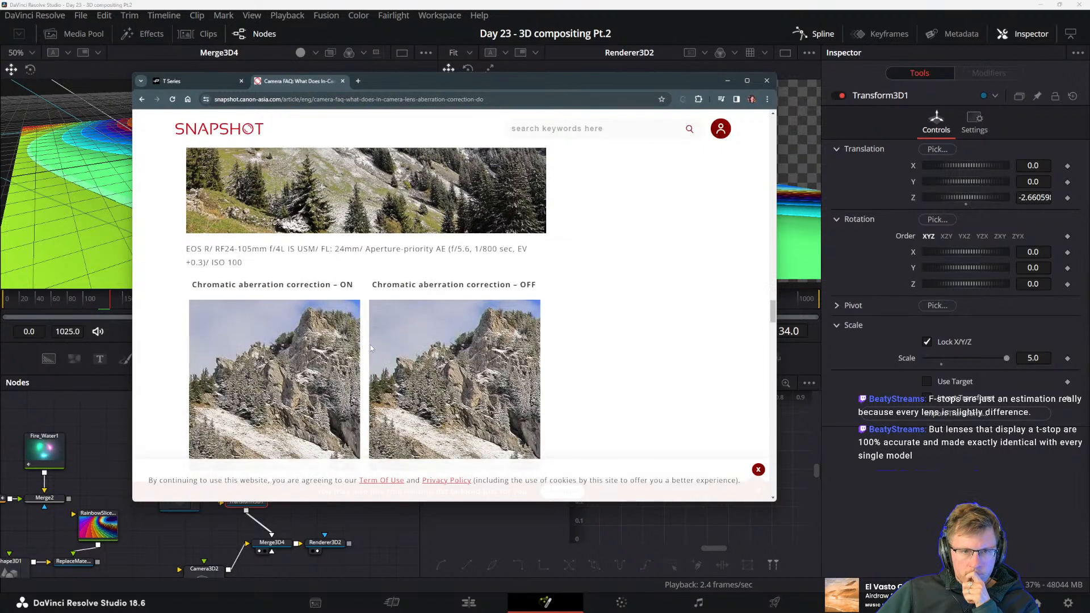
scroll(379, 352, "down", 1)
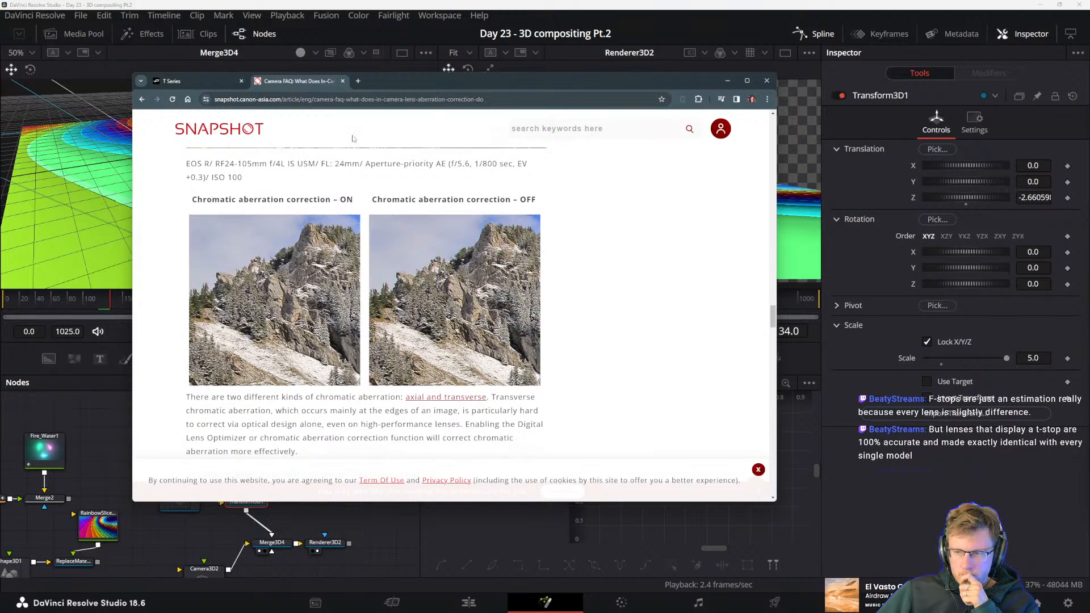
Reread the aberration control phrase on the Panavision T Series page, then return to the Canon article's chromatic aberration explanation
key("ctrl+Tab")
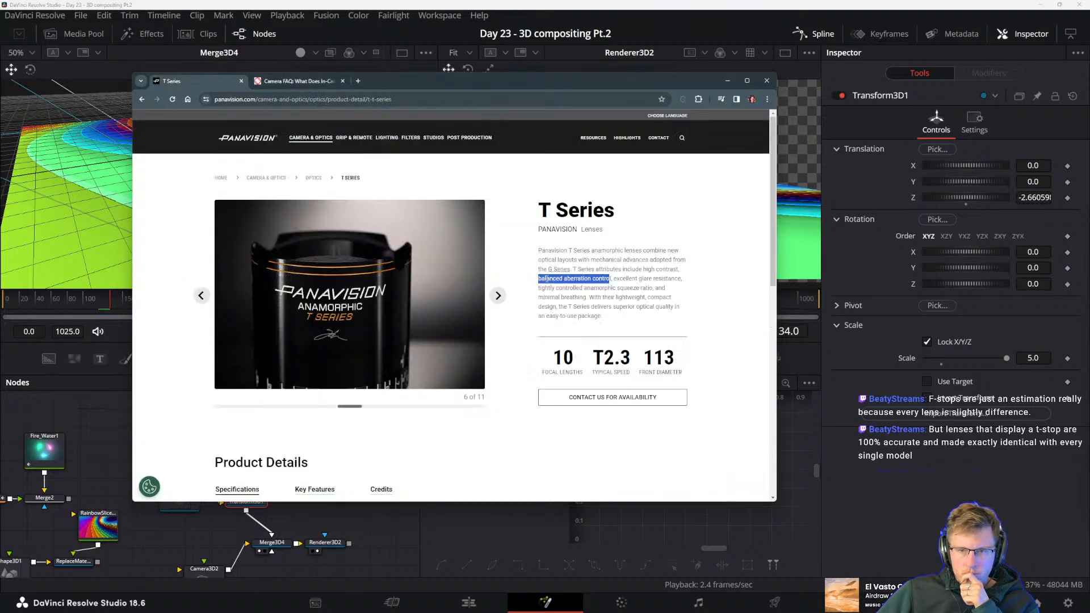
left_click(613, 279)
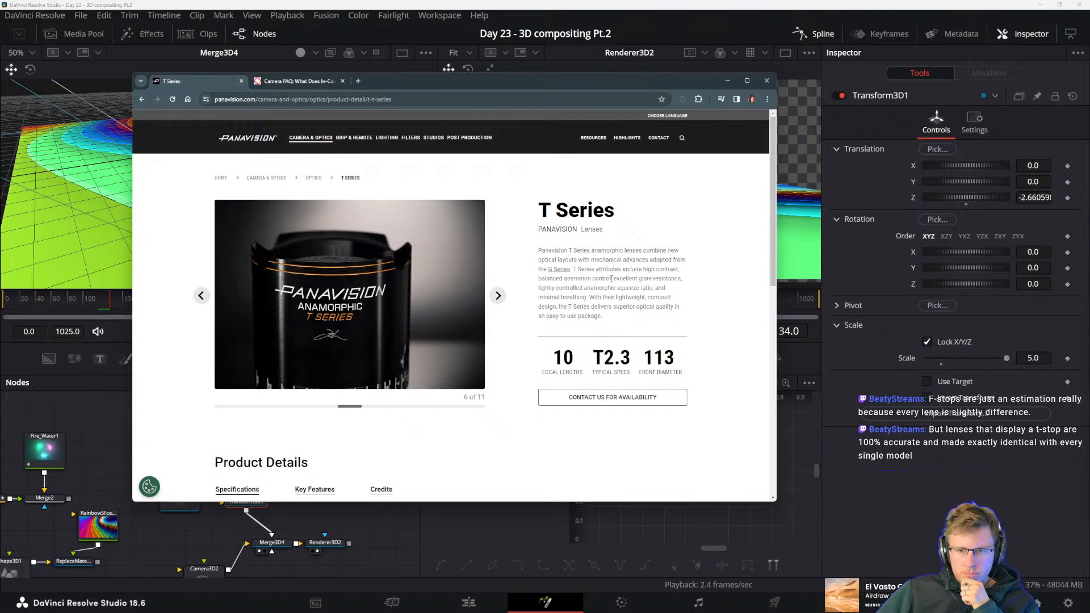
left_click_drag(613, 280, 538, 279)
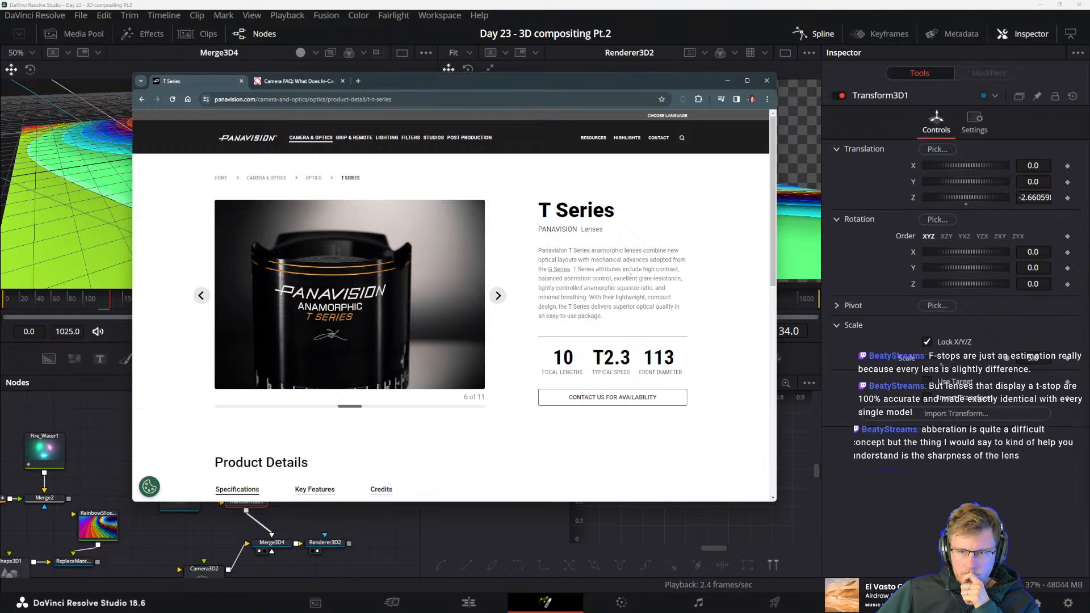
left_click(313, 82)
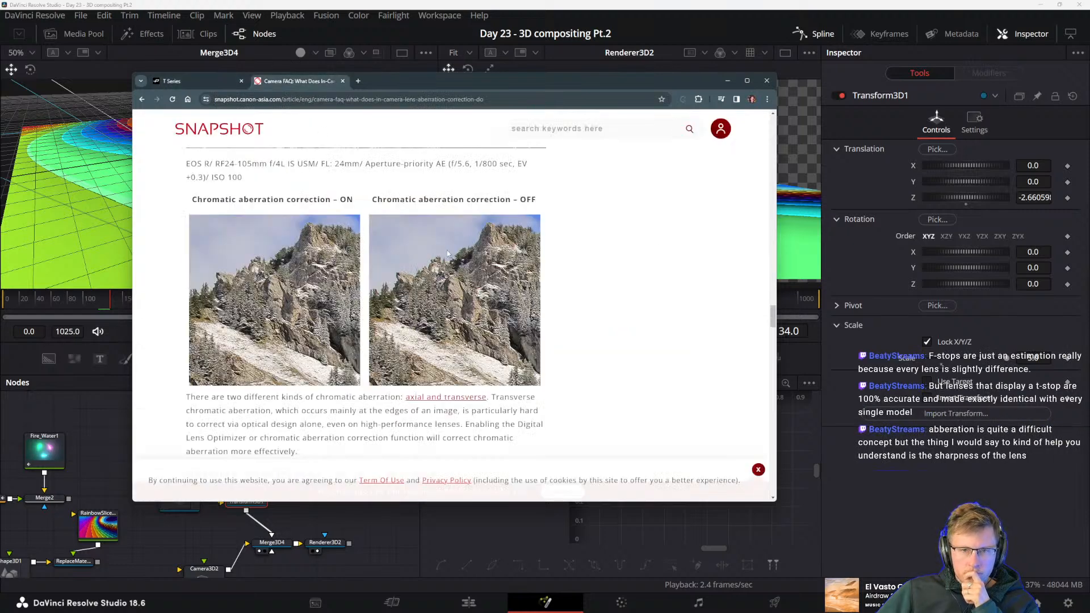
scroll(364, 386, "down", 2)
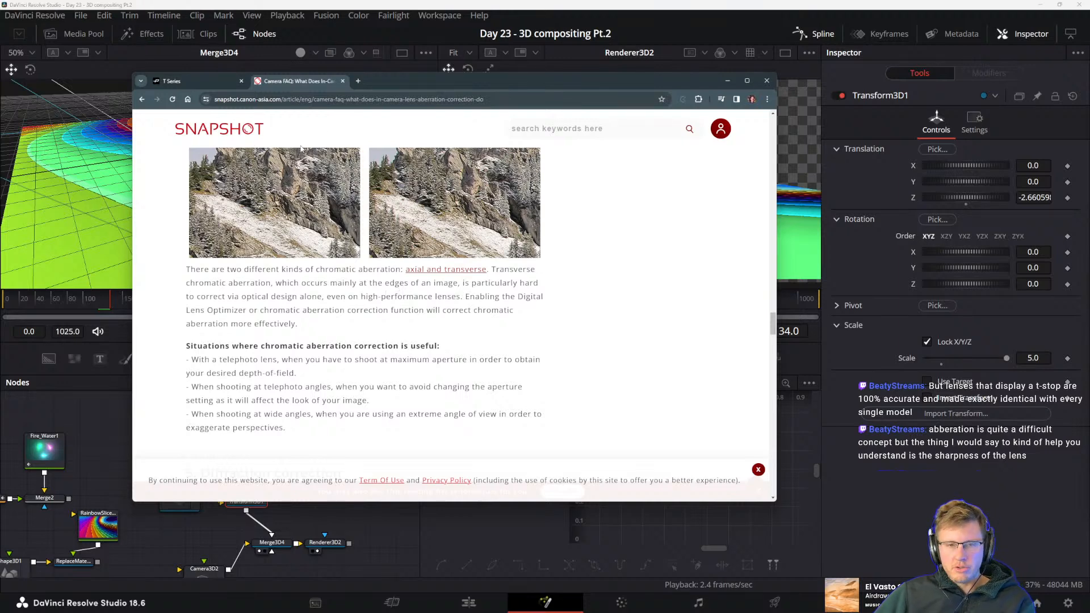
Move the browser window out of the way and return to the node graph in DaVinci Resolve
left_click_drag(428, 86, 1089, 85)
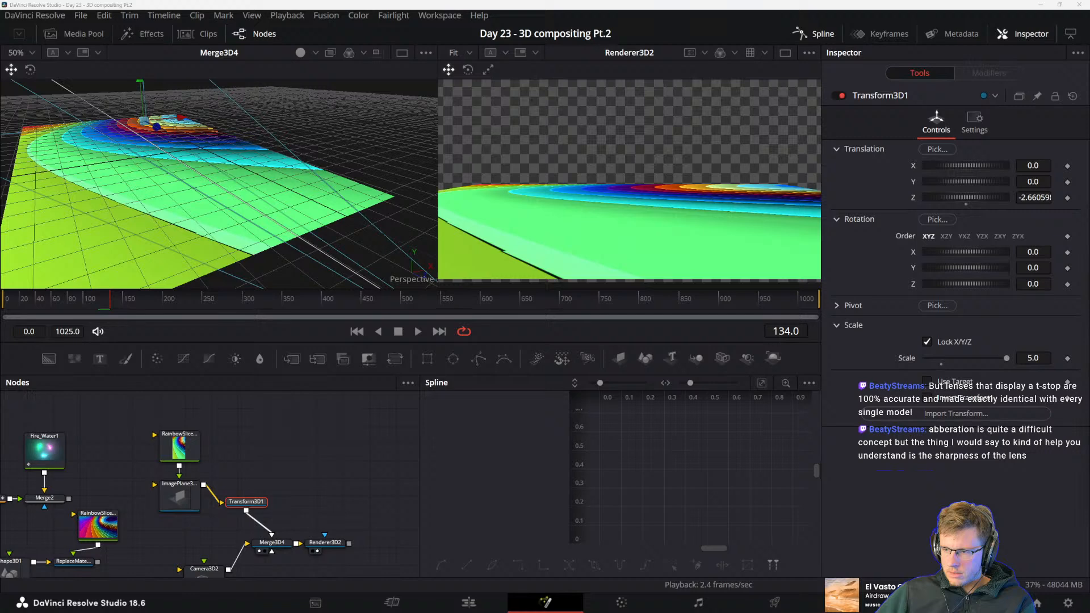
left_click_drag(360, 491, 277, 464)
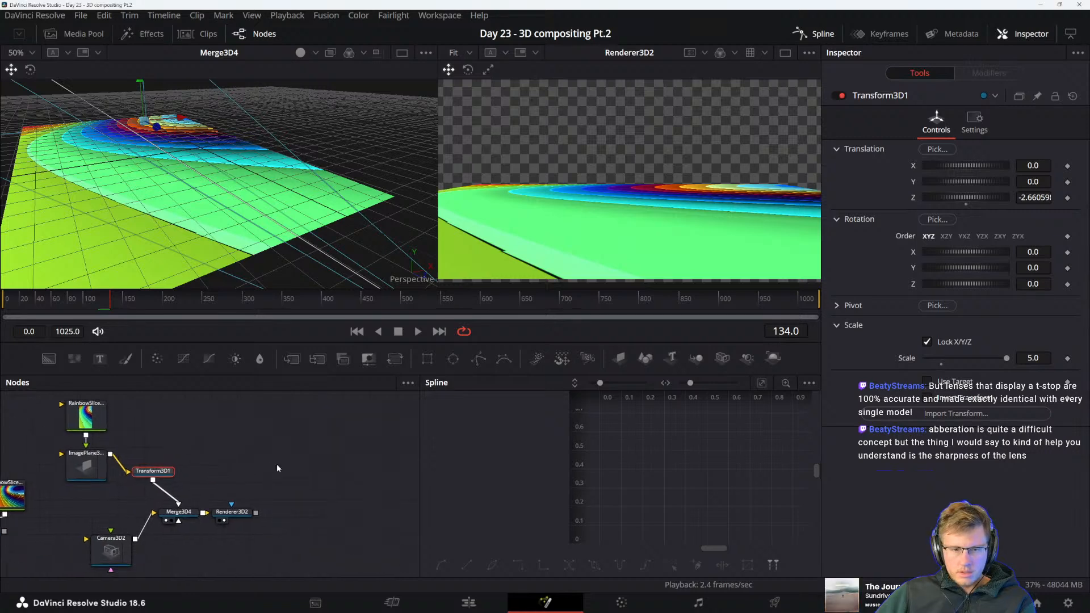
left_click_drag(342, 516, 322, 505)
left_click_drag(223, 521, 238, 468)
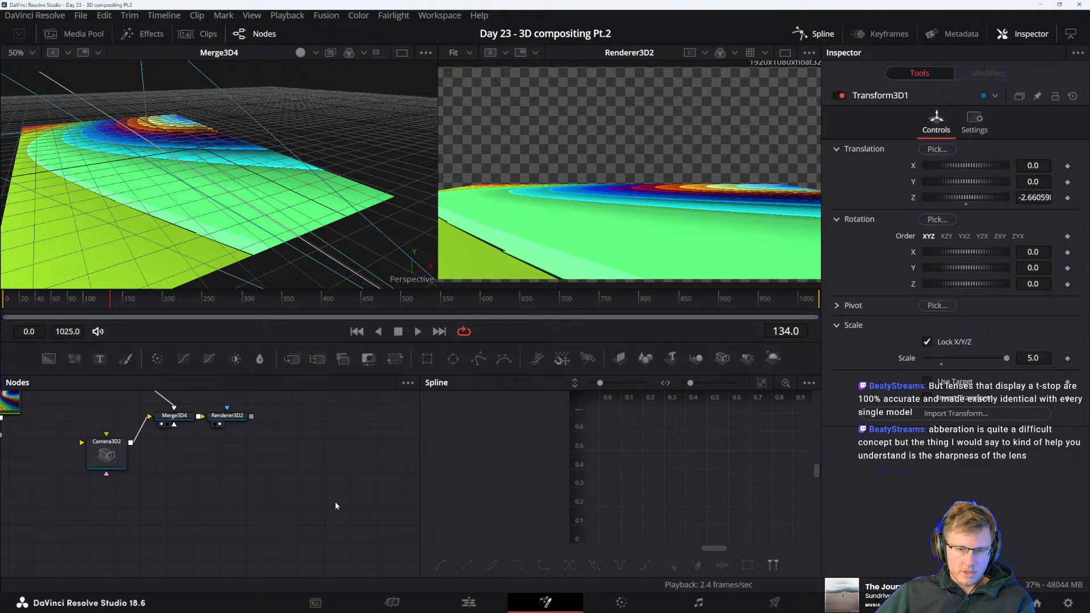
Move the edit timeline's playhead to 01:00:29:16, select the Fusion Composition clip, and reopen it in Fusion
left_click(480, 603)
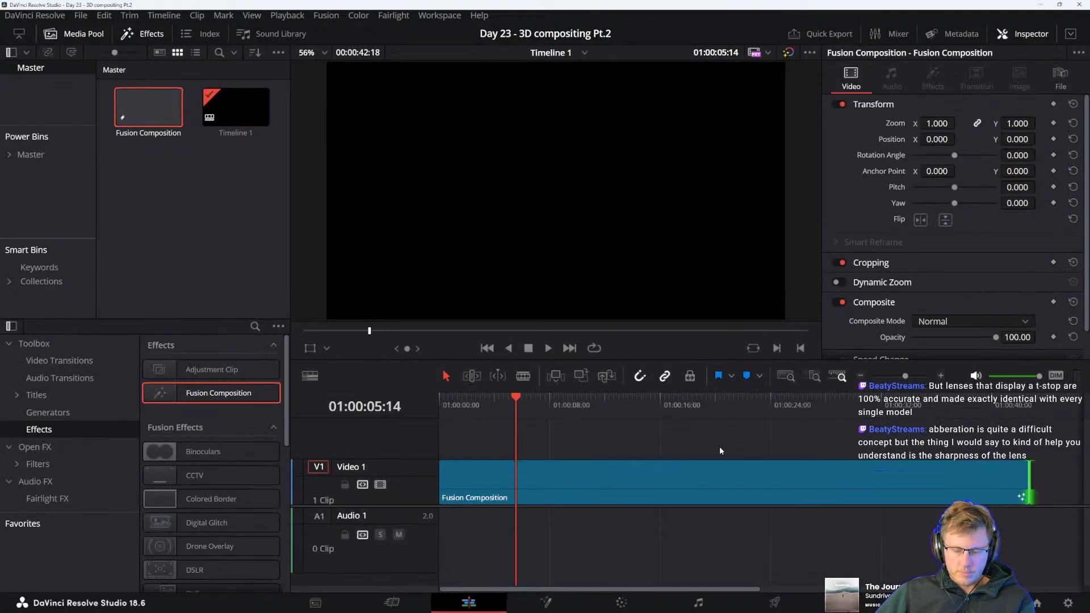
scroll(715, 448, "right", 3)
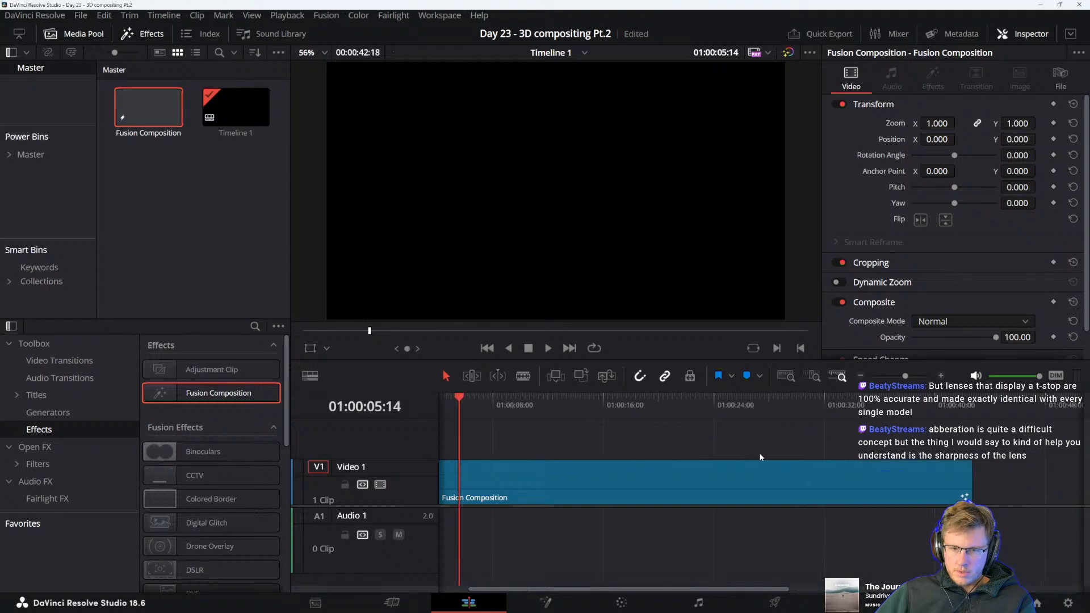
scroll(744, 458, "down", 3)
left_click(621, 401)
left_click(592, 482)
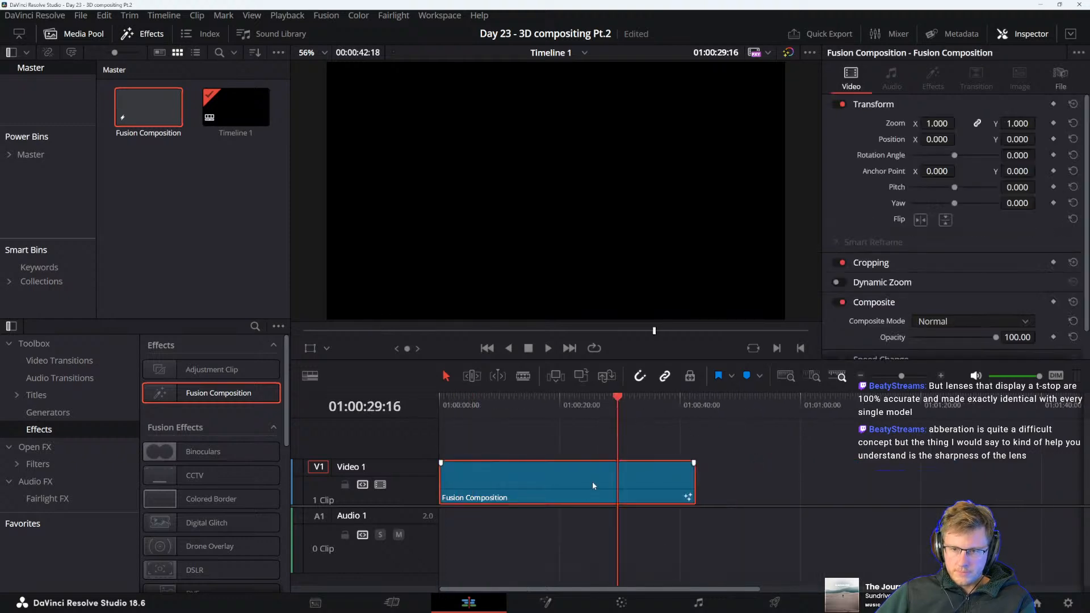
left_click(537, 601)
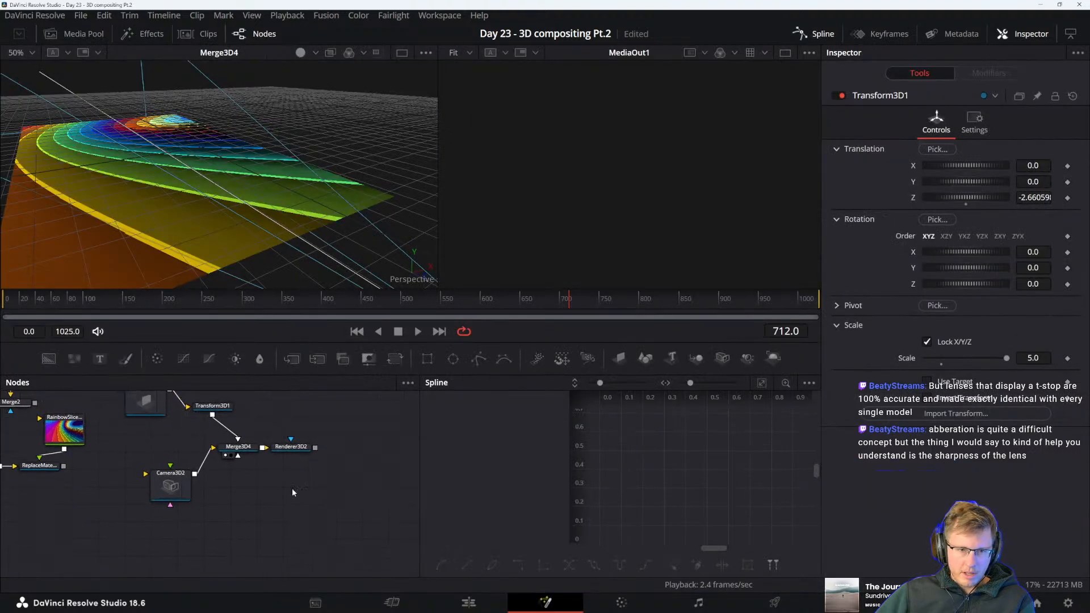
Add a Text+ node in the empty area of the graph, enter "DUNE", and show it in an enlarged second viewer
left_click_drag(353, 421, 297, 506)
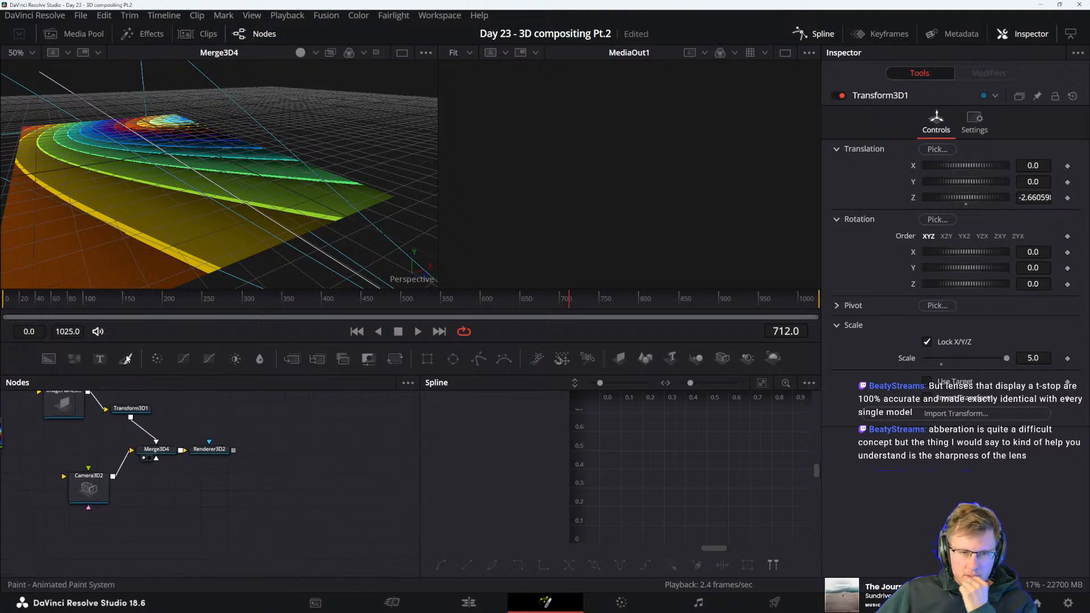
left_click_drag(341, 513, 327, 485)
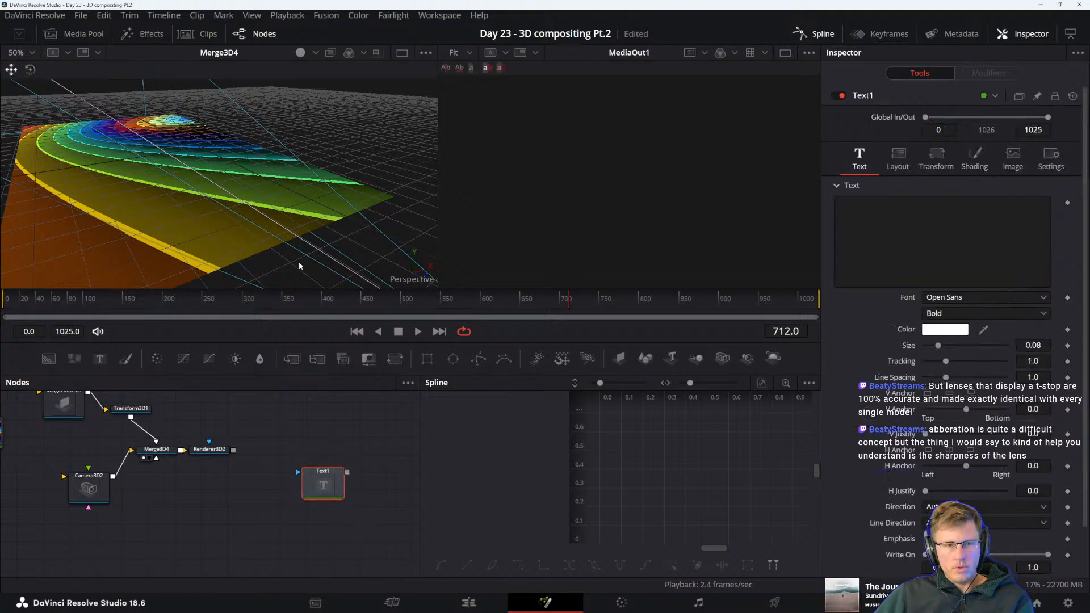
key("2")
left_click(893, 217)
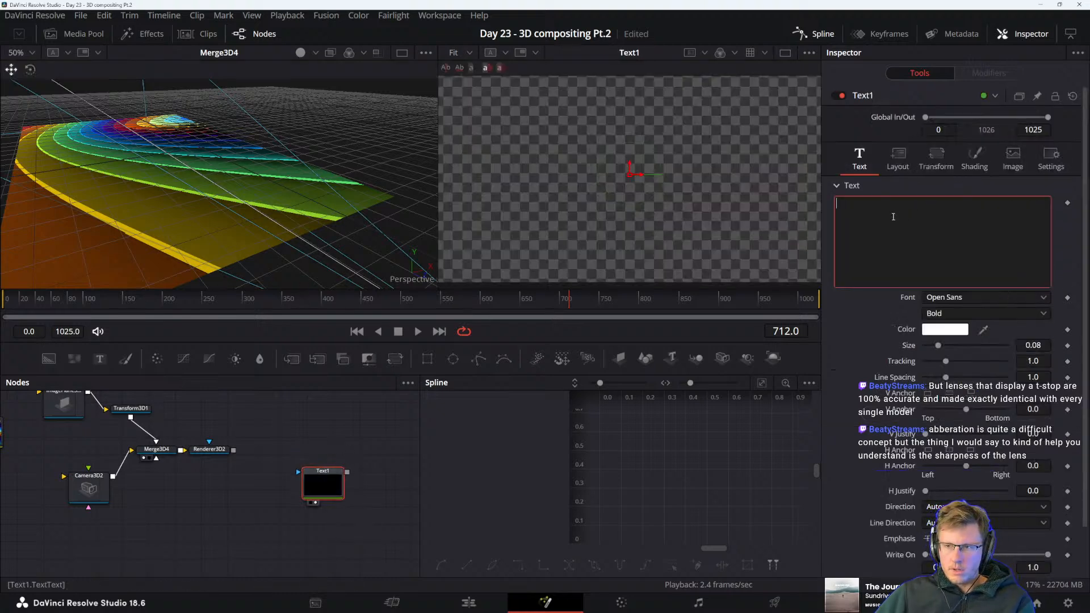
type("DUNE")
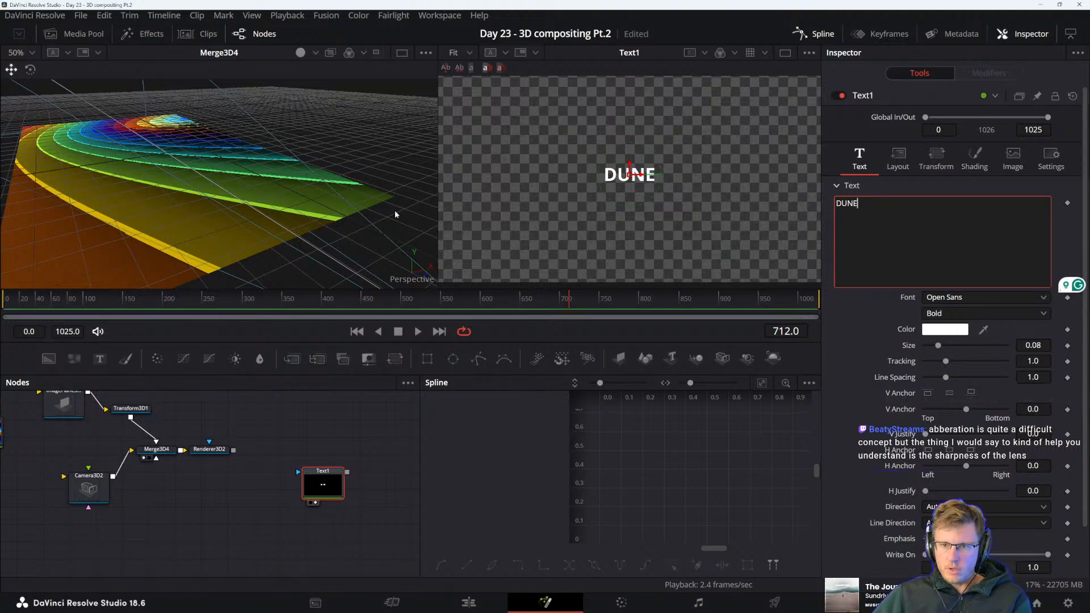
left_click_drag(438, 158, 203, 159)
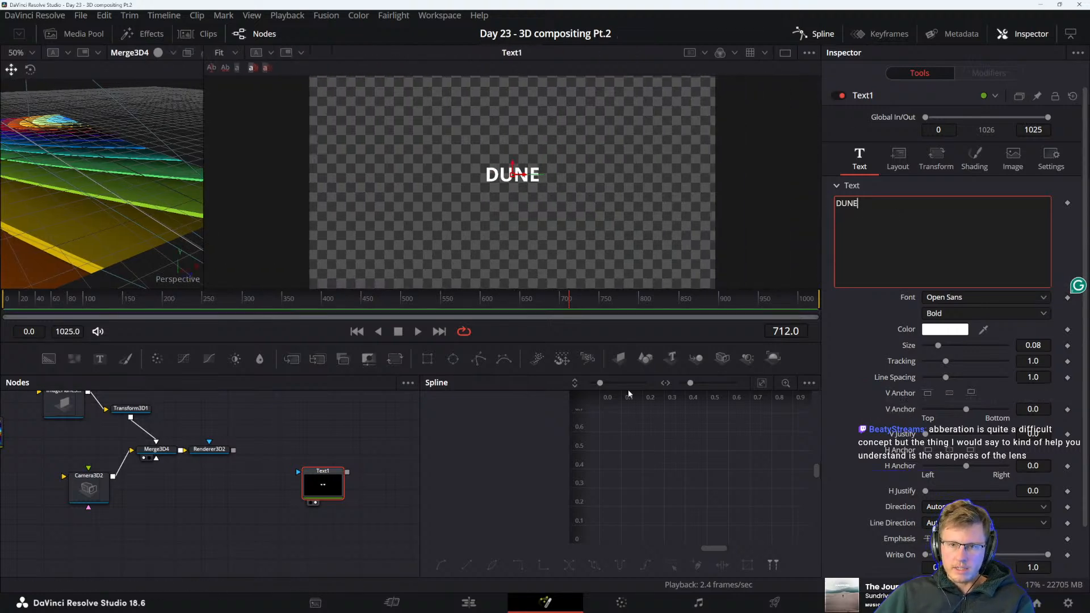
Add a black Background node beside the text node, detach their automatic connection, and merge the DUNE text over the background
left_click_drag(315, 481, 362, 489)
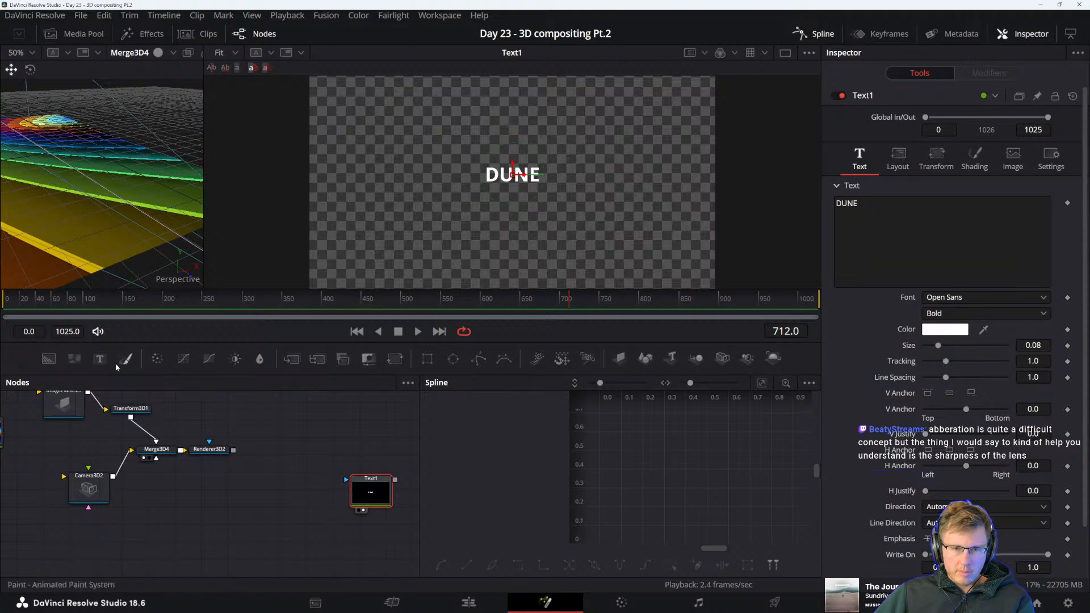
left_click_drag(144, 411, 362, 482)
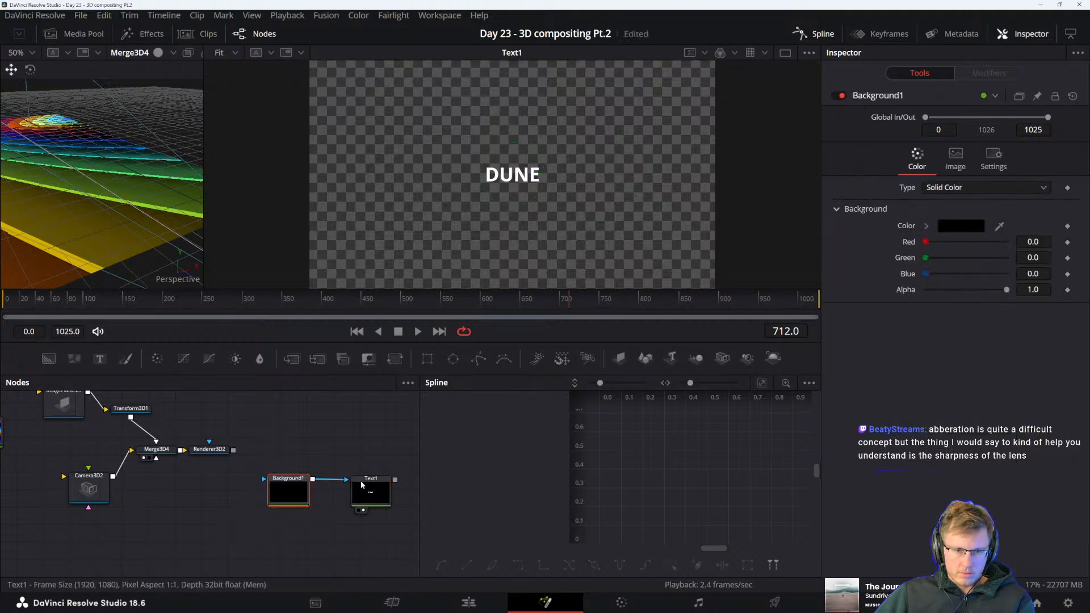
left_click_drag(286, 498, 282, 515)
left_click(379, 486)
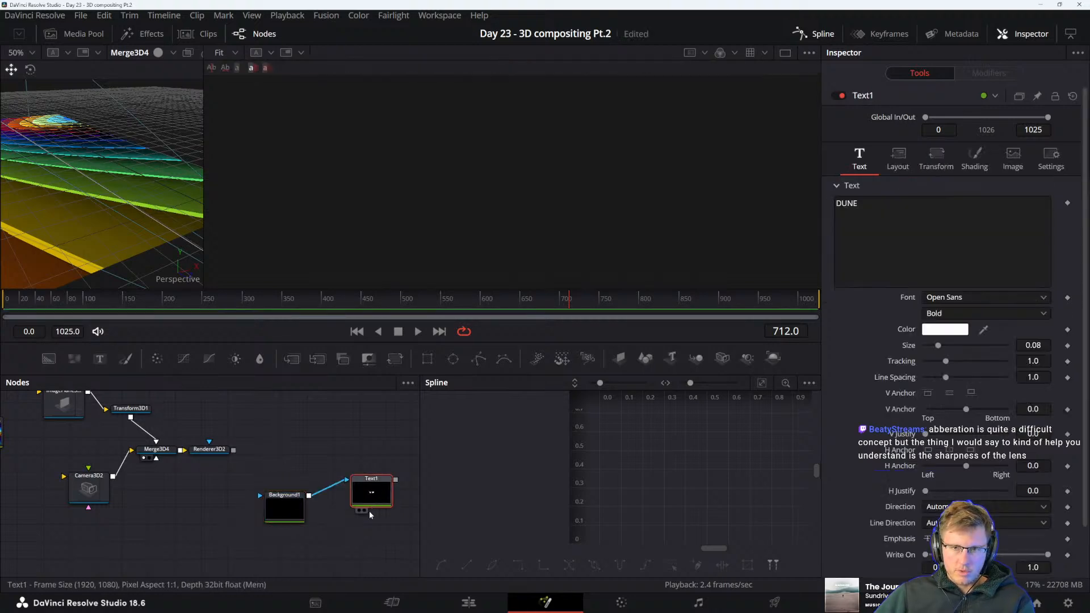
left_click_drag(363, 532, 340, 548)
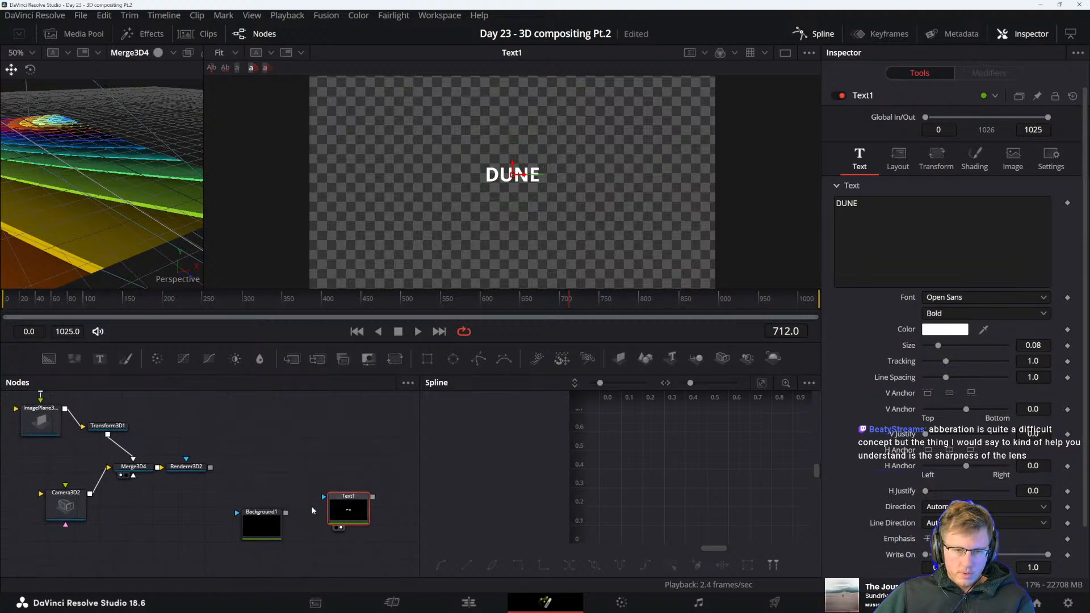
mouse_move(338, 502)
left_mouse_down()
mouse_move(323, 452)
mouse_move(335, 483)
mouse_move(287, 513)
mouse_move(471, 245)
left_mouse_up()
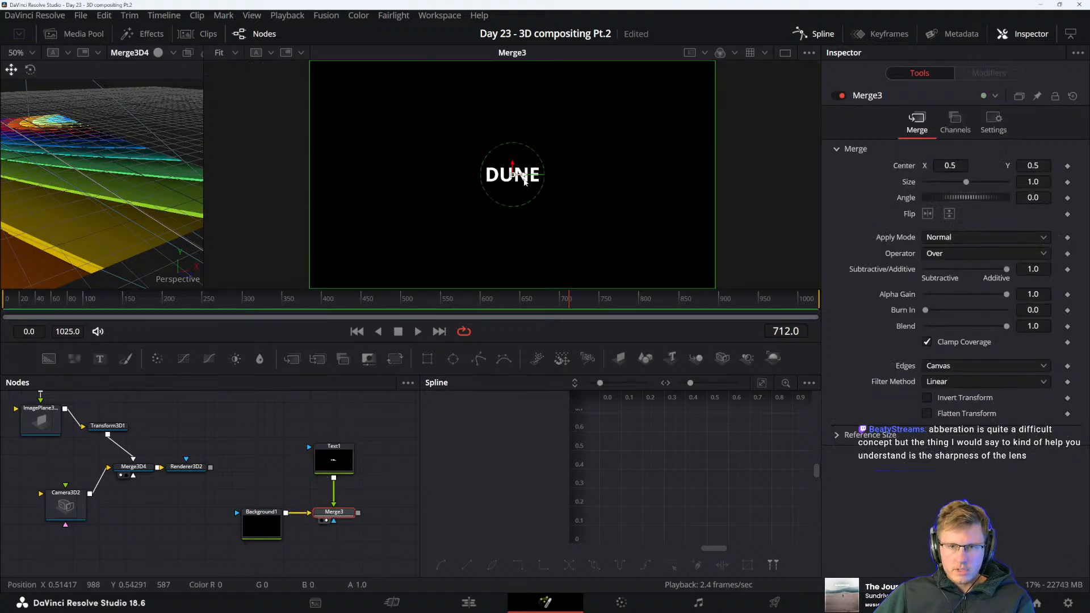
scroll(484, 244, "up", 4)
left_click_drag(573, 86, 552, 183)
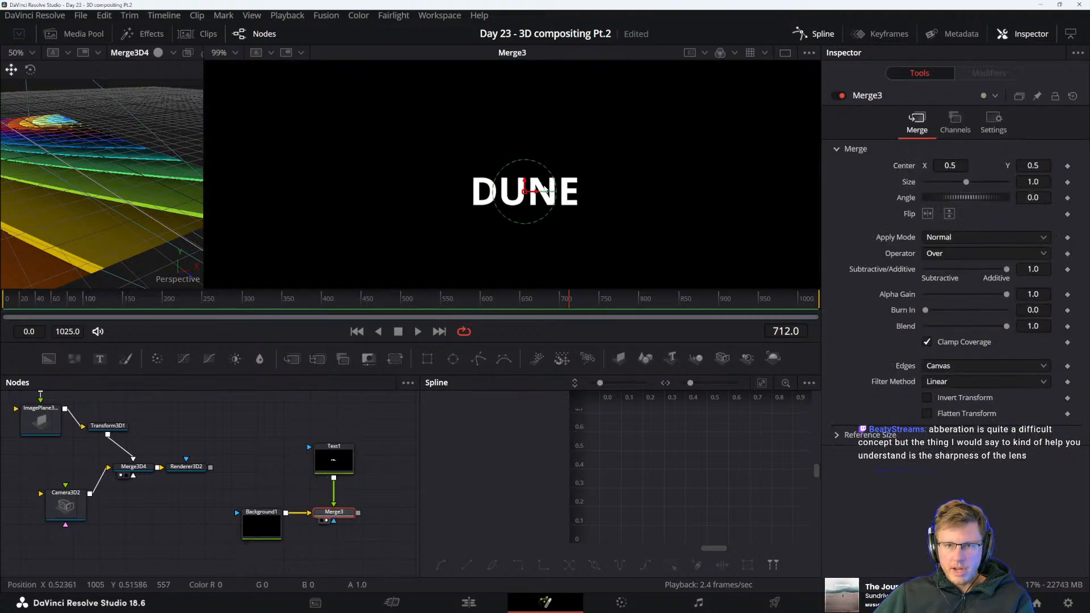
Duplicate the DUNE text node beside the original and connect the copy to the background merge's effect mask input
scroll(544, 189, "up", 5)
left_click(344, 463)
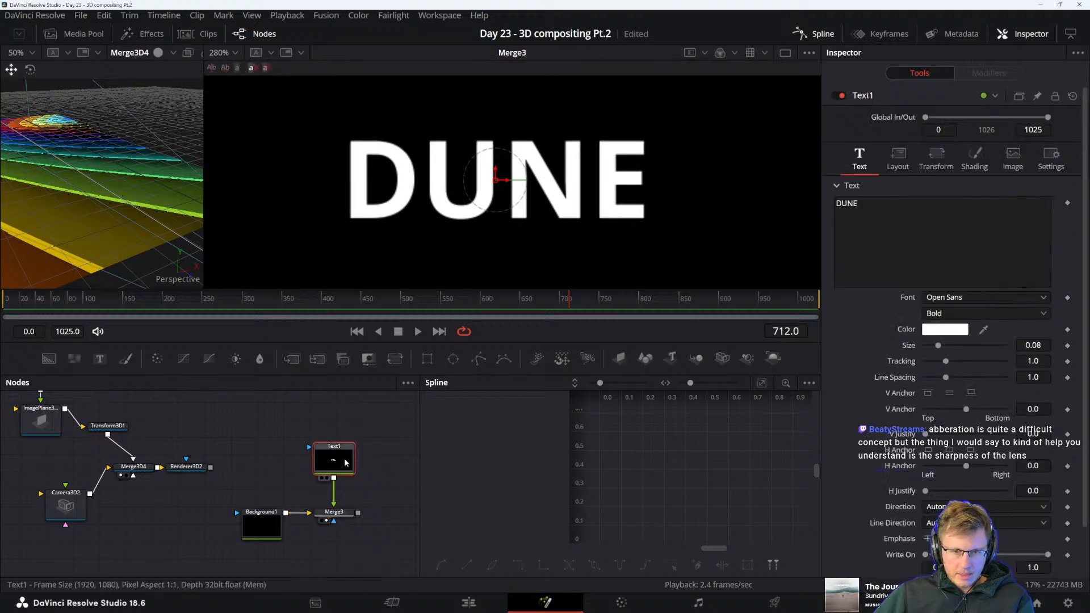
key("ctrl+v")
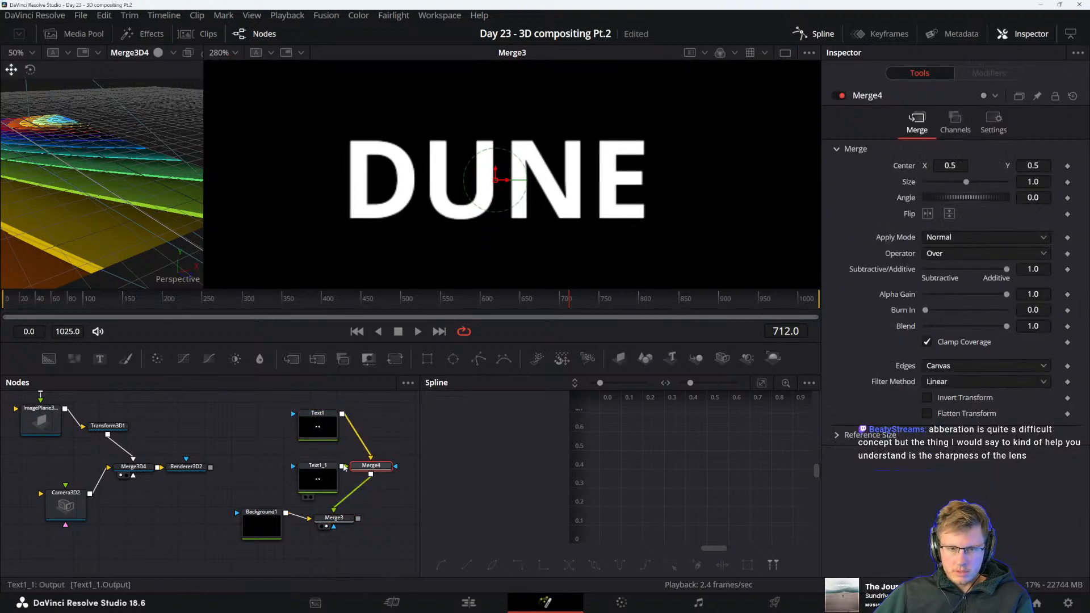
key("ctrl+z")
left_click(330, 429)
left_click(368, 436)
key("ctrl+v")
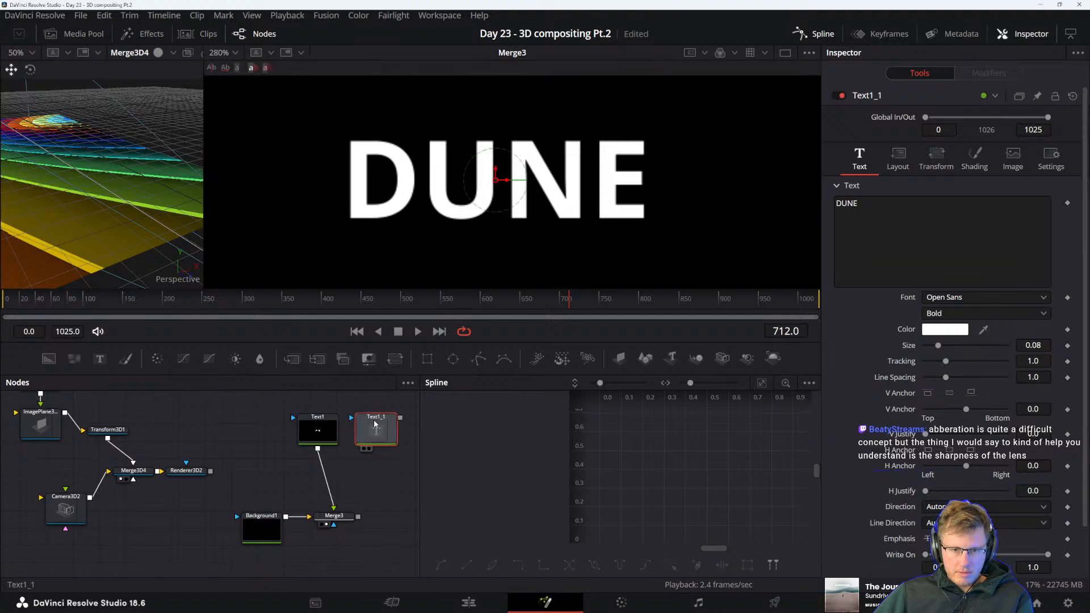
left_click_drag(375, 424, 315, 470)
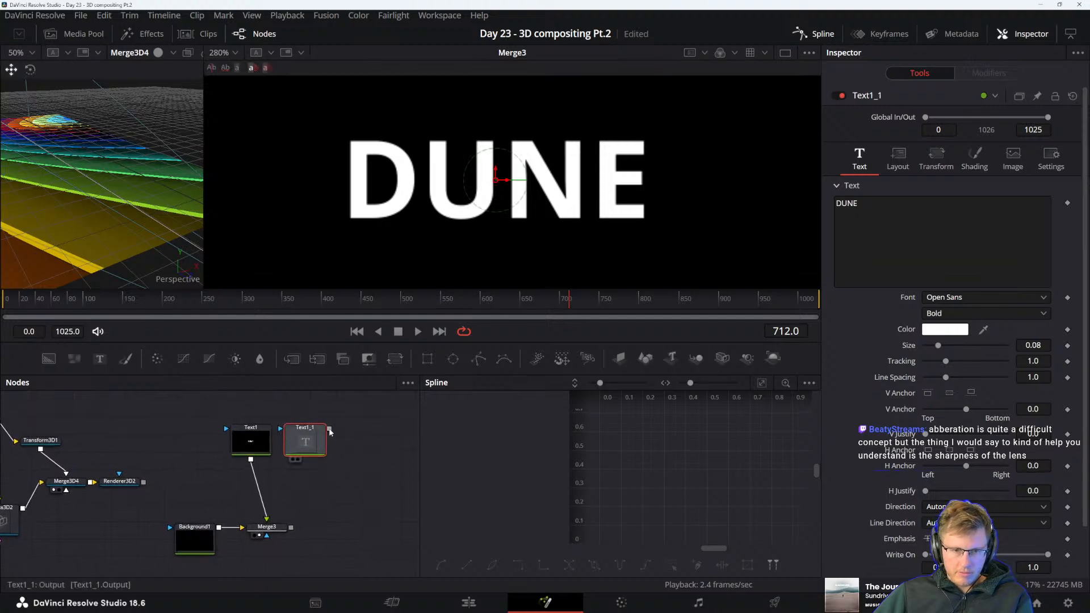
left_click_drag(330, 430, 293, 527)
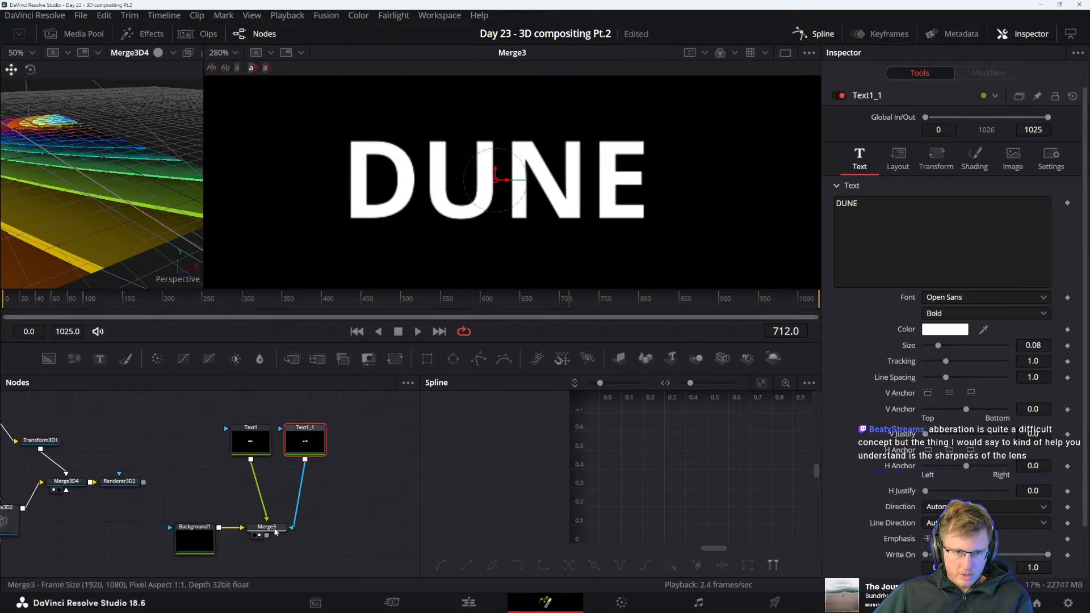
Examine the copied text node's settings and the background merge's channel and processing settings for a way to isolate colour channels
left_click(309, 448)
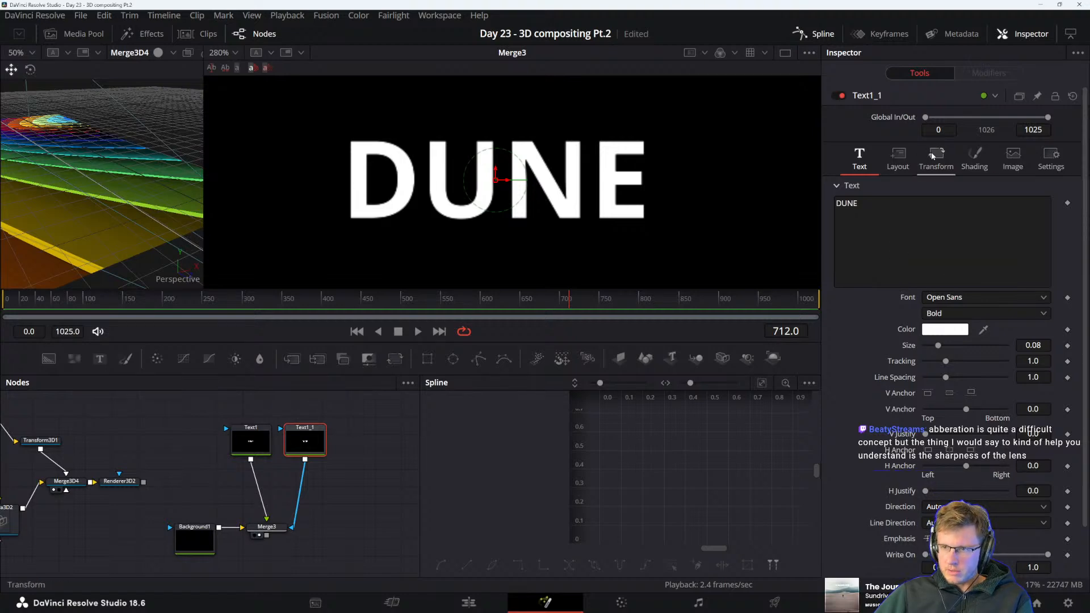
left_click(913, 165)
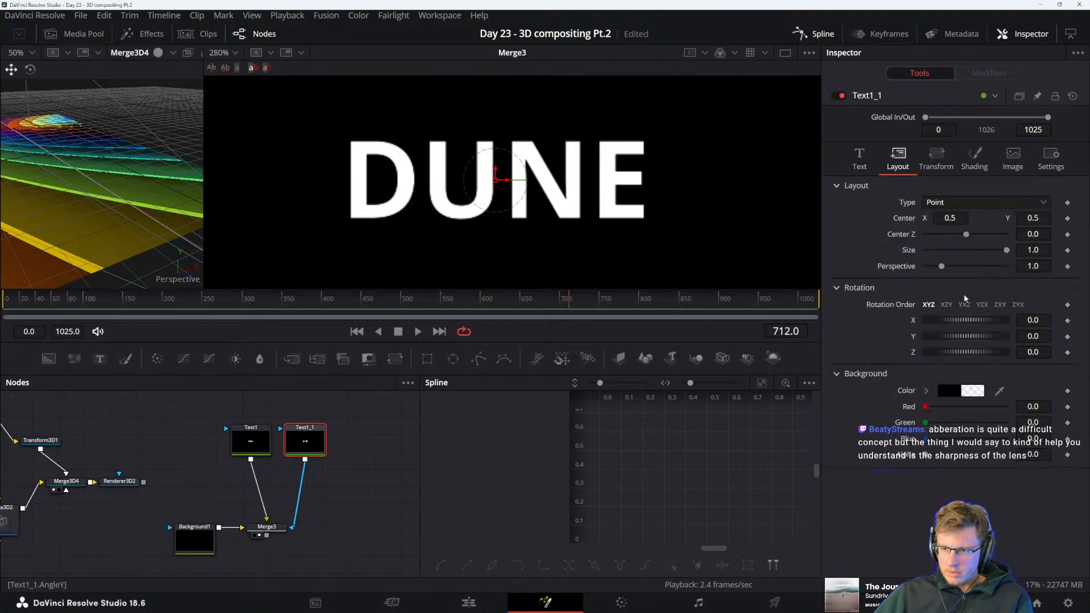
left_click(937, 156)
left_click(974, 157)
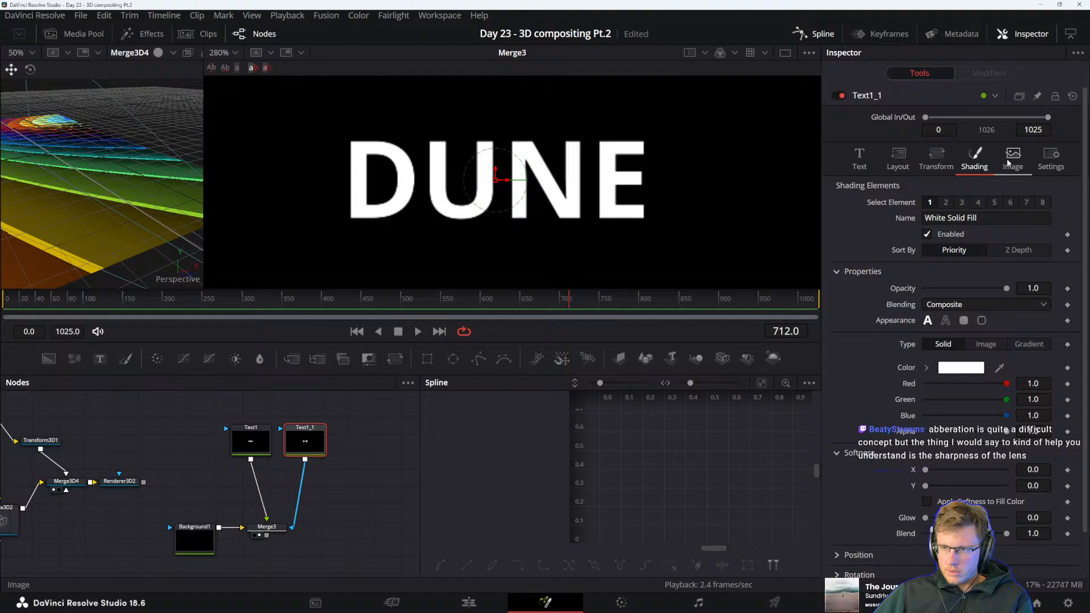
left_click(1011, 159)
left_click(1051, 156)
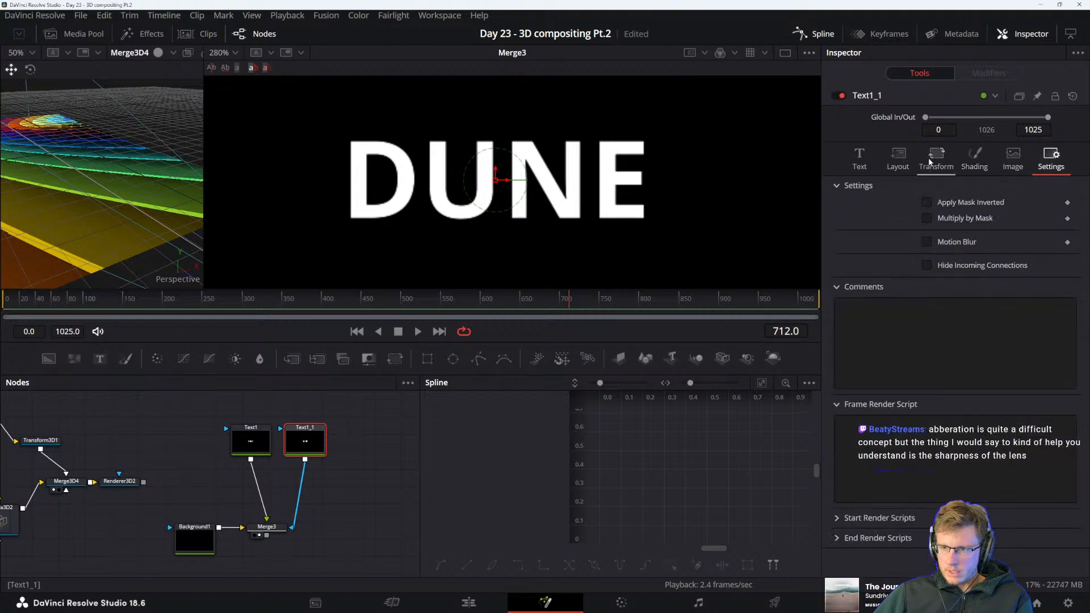
left_click(945, 159)
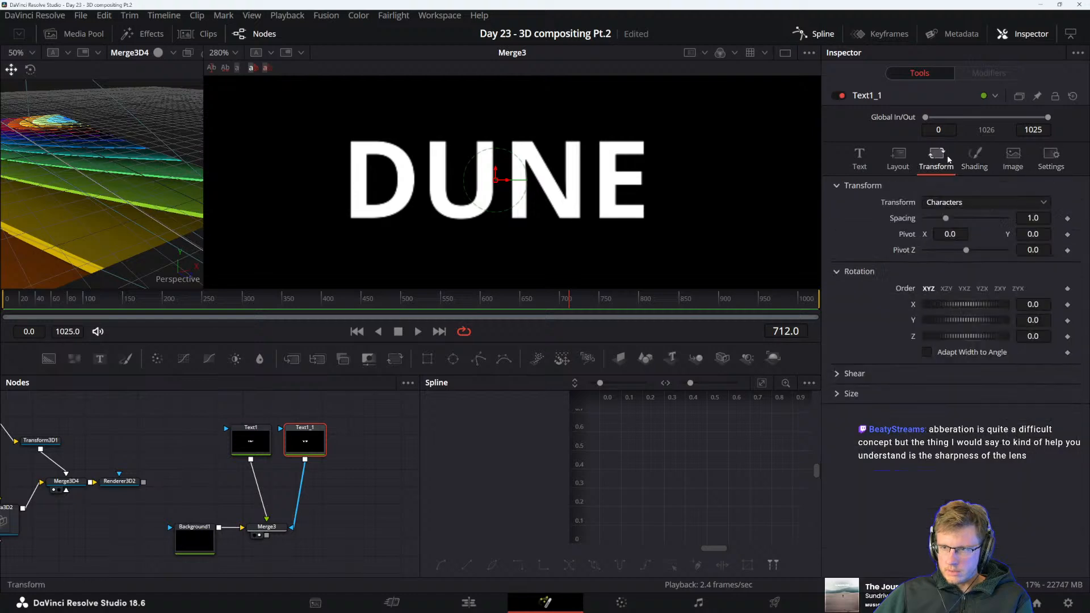
left_click(859, 156)
scroll(863, 443, "down", 2)
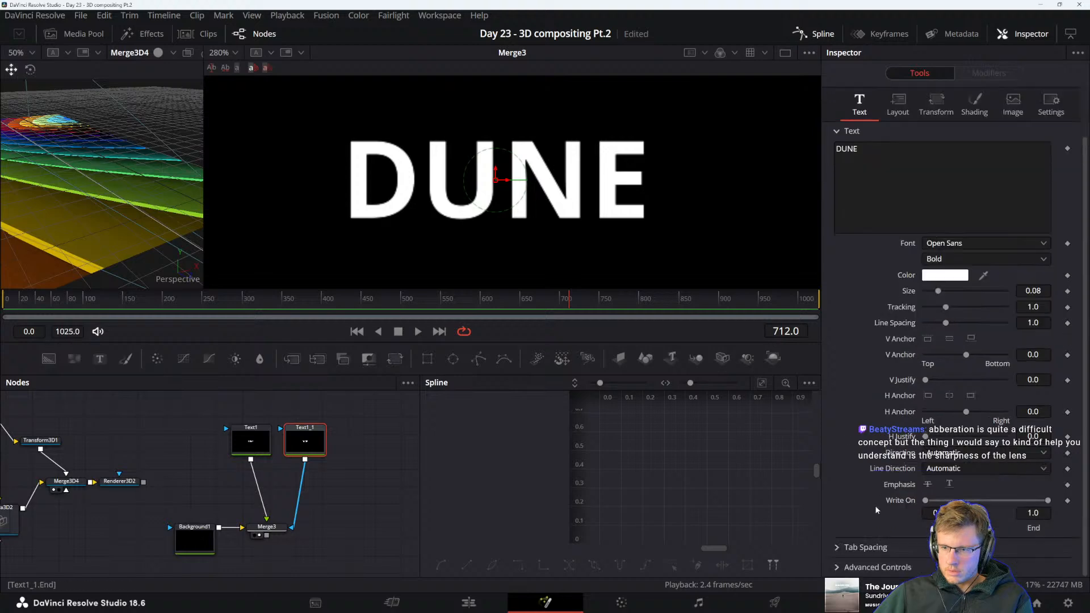
scroll(874, 505, "up", 2)
left_click(267, 527)
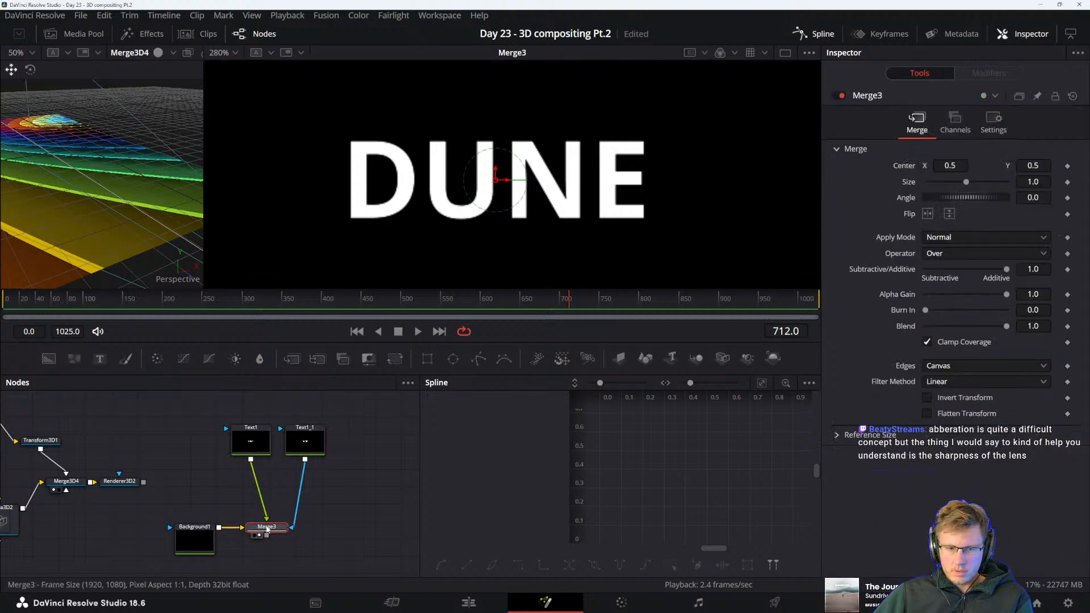
left_click(958, 128)
left_click(994, 126)
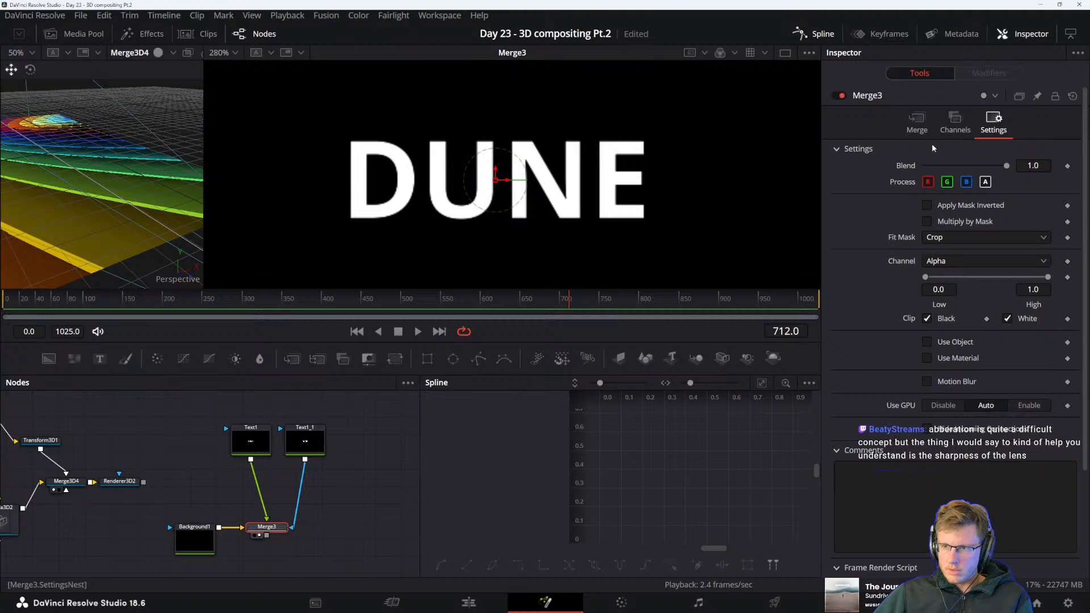
Detach both DUNE text nodes from the background merge and combine them in a new merge placed below the text copy
left_click_drag(283, 529, 301, 540)
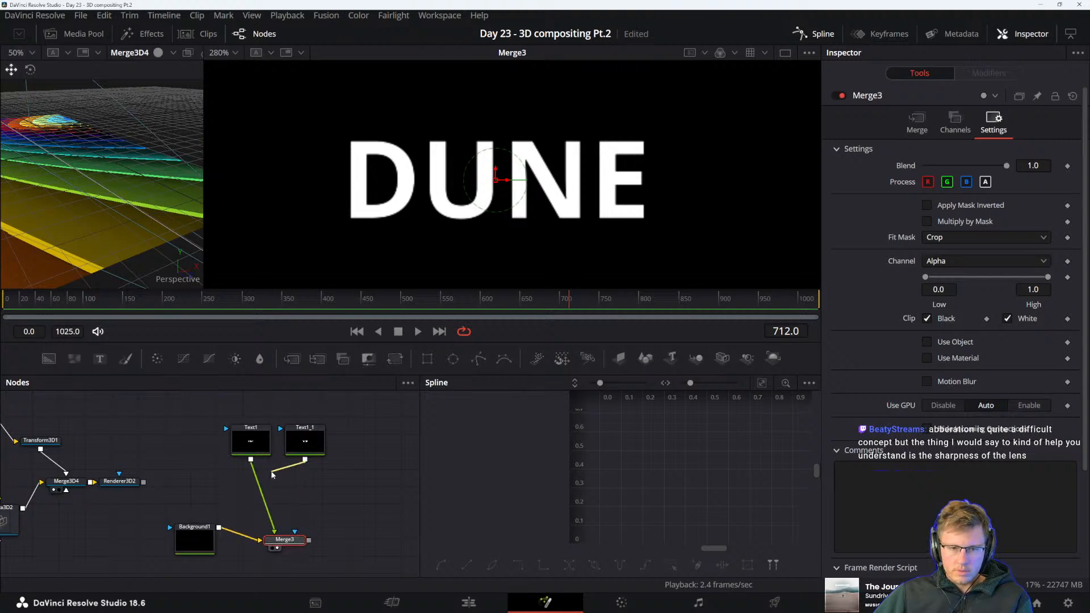
left_click_drag(273, 475, 250, 461)
left_click(270, 519)
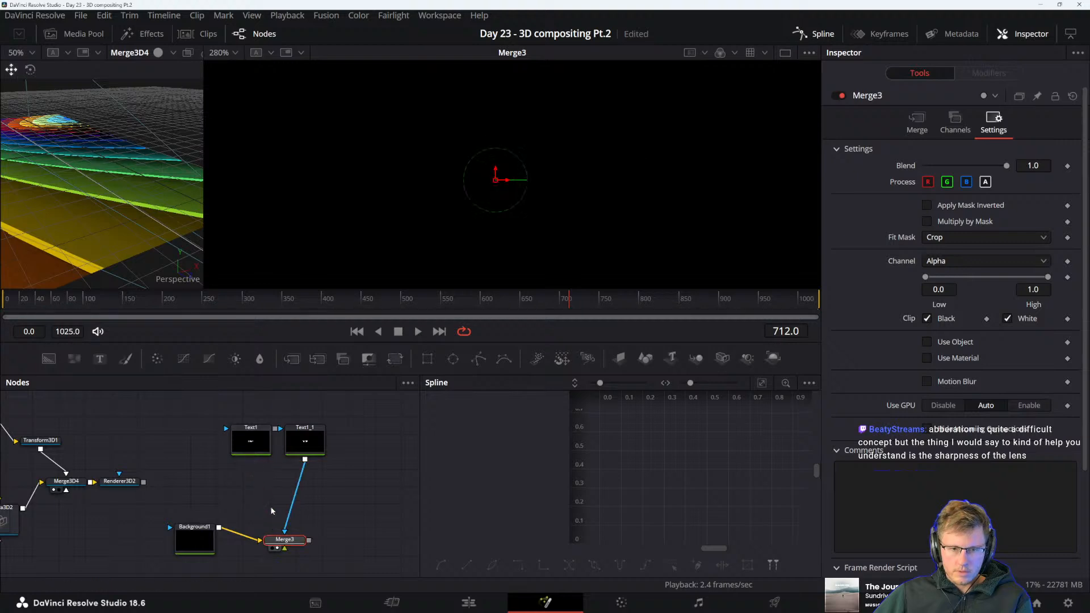
left_click(296, 518)
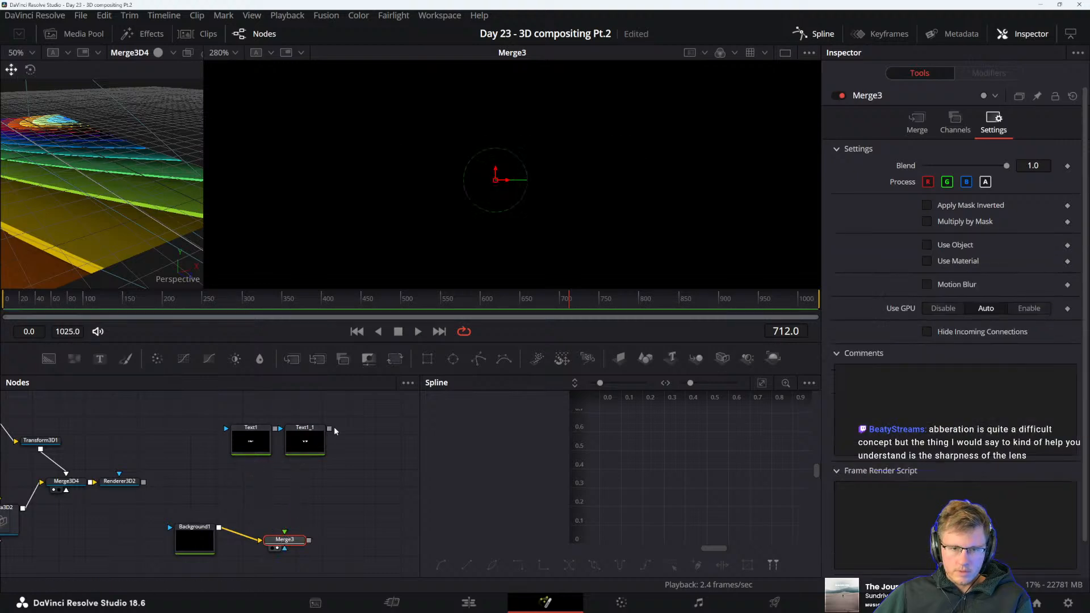
left_click_drag(329, 428, 275, 437)
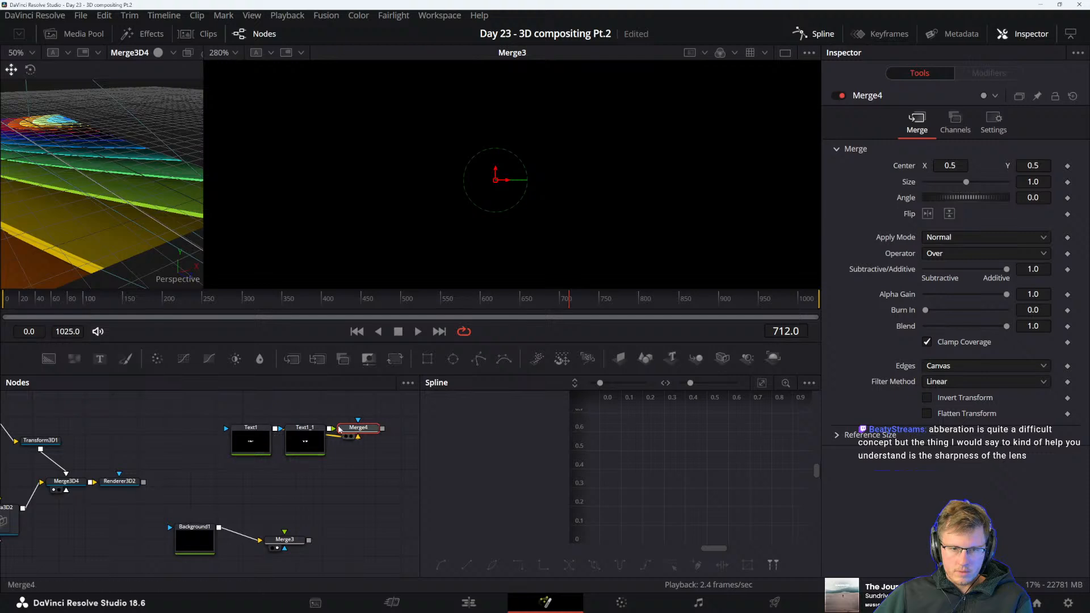
left_click_drag(344, 431, 291, 489)
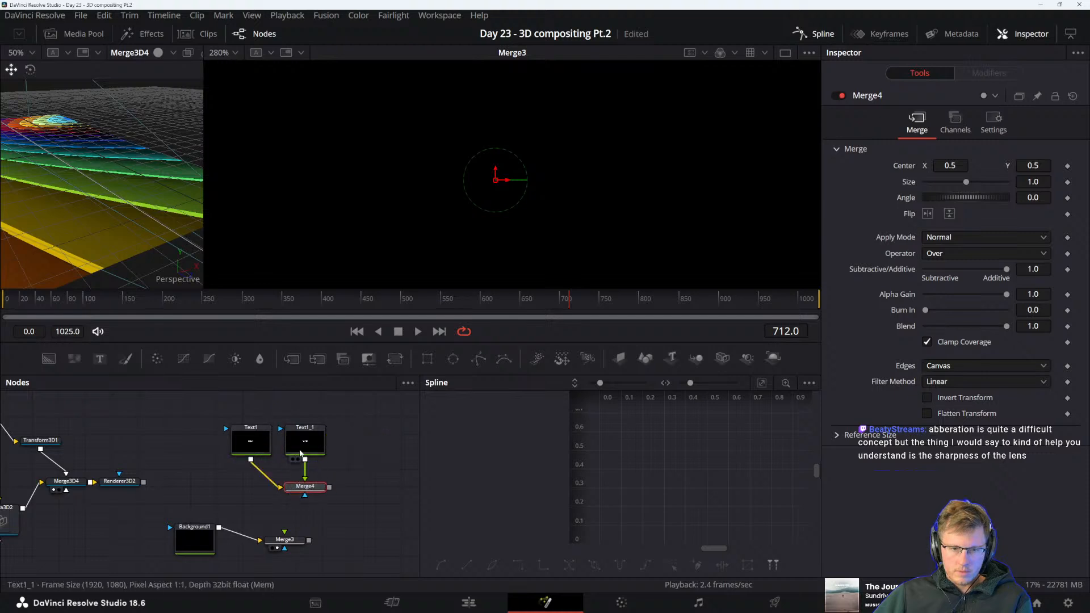
Add a third copy of the DUNE text, merge it with the other two, and feed the result into the background merge
left_click_drag(323, 455, 329, 488)
key("ctrl+v")
left_click_drag(409, 483, 306, 444)
left_click_drag(208, 547, 335, 541)
left_click_drag(328, 492, 335, 541)
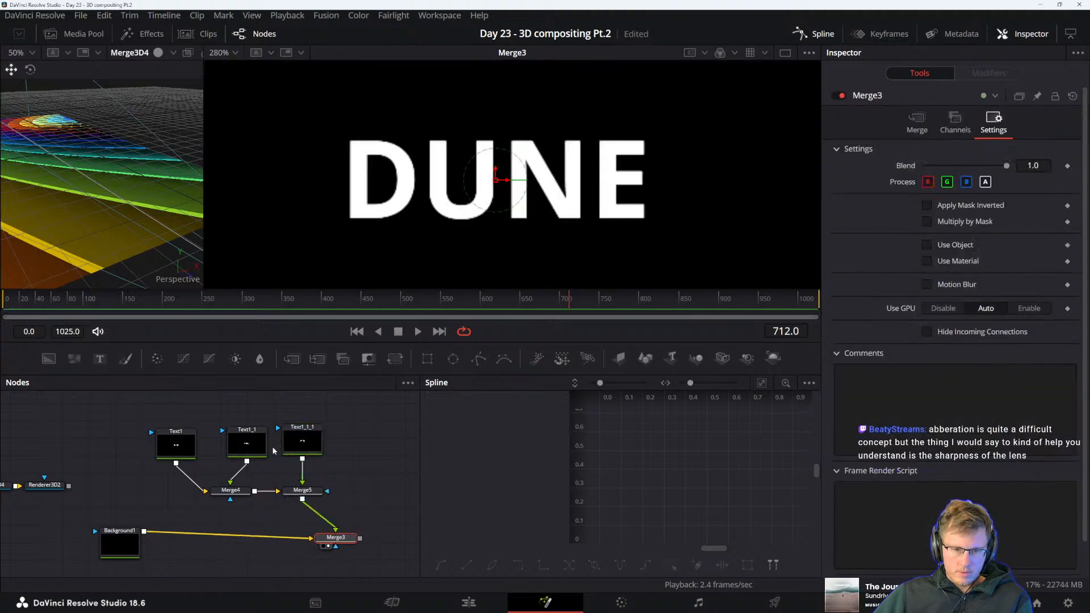
Examine the second DUNE text node's image, shading, transform, layout and general settings for colour-channel controls
left_click(247, 443)
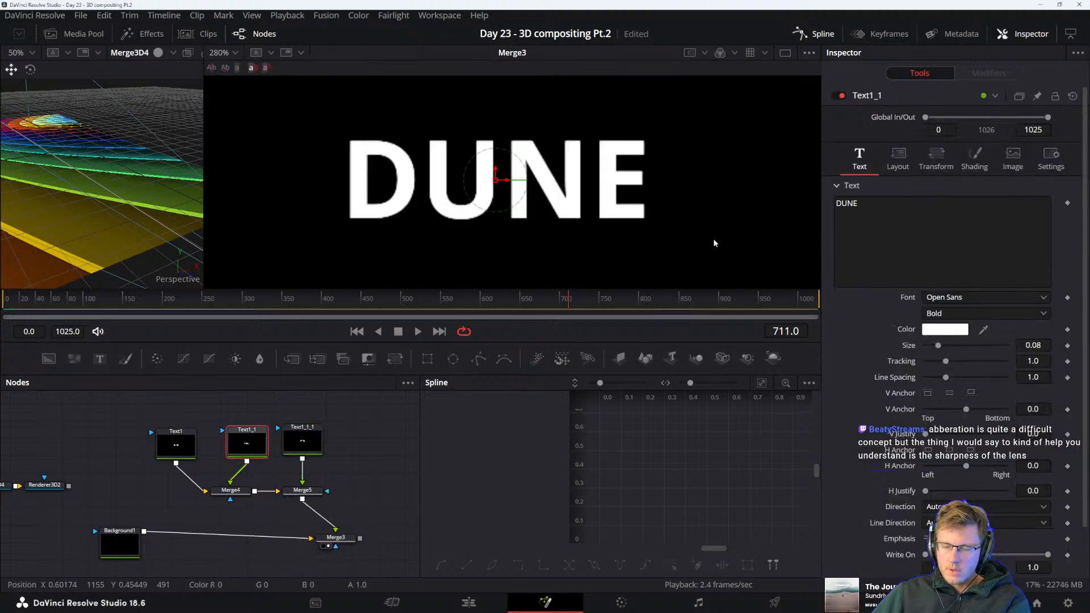
left_click(1008, 157)
left_click(1036, 162)
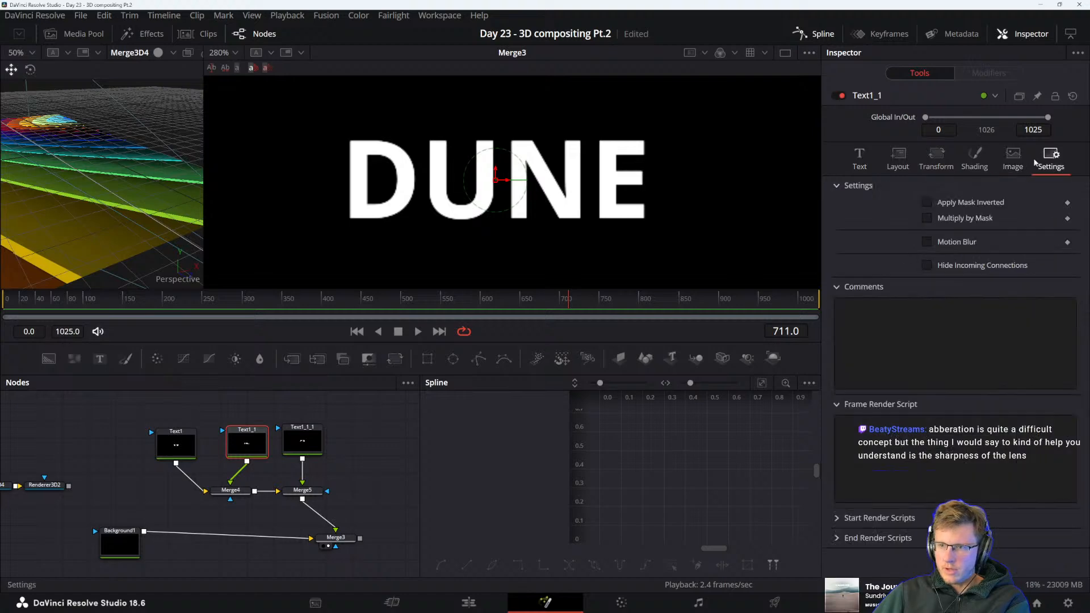
left_click(976, 159)
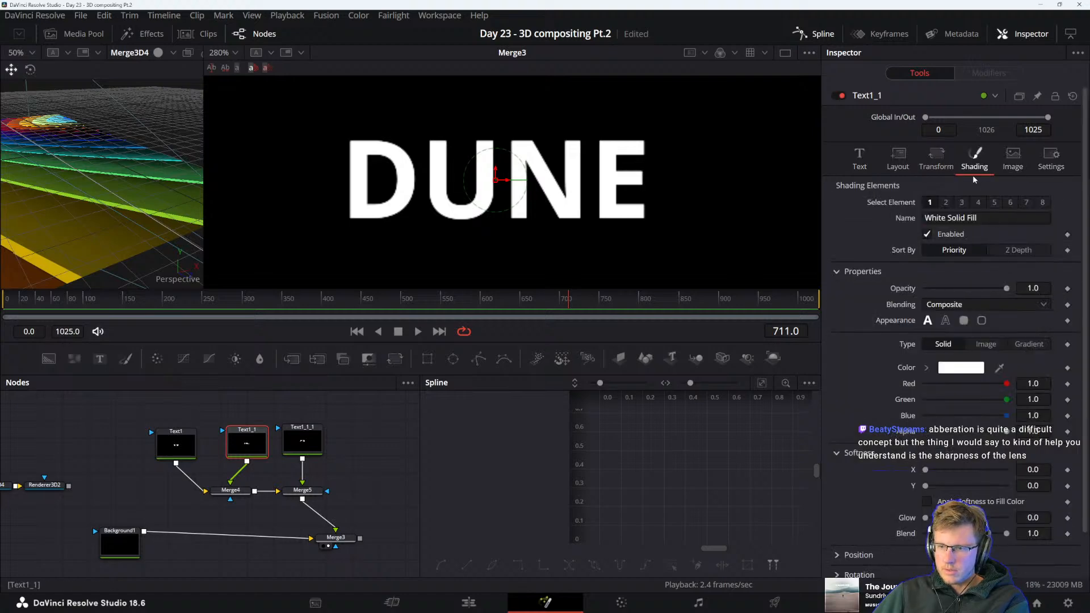
left_click(1013, 158)
left_click(939, 161)
left_click(901, 164)
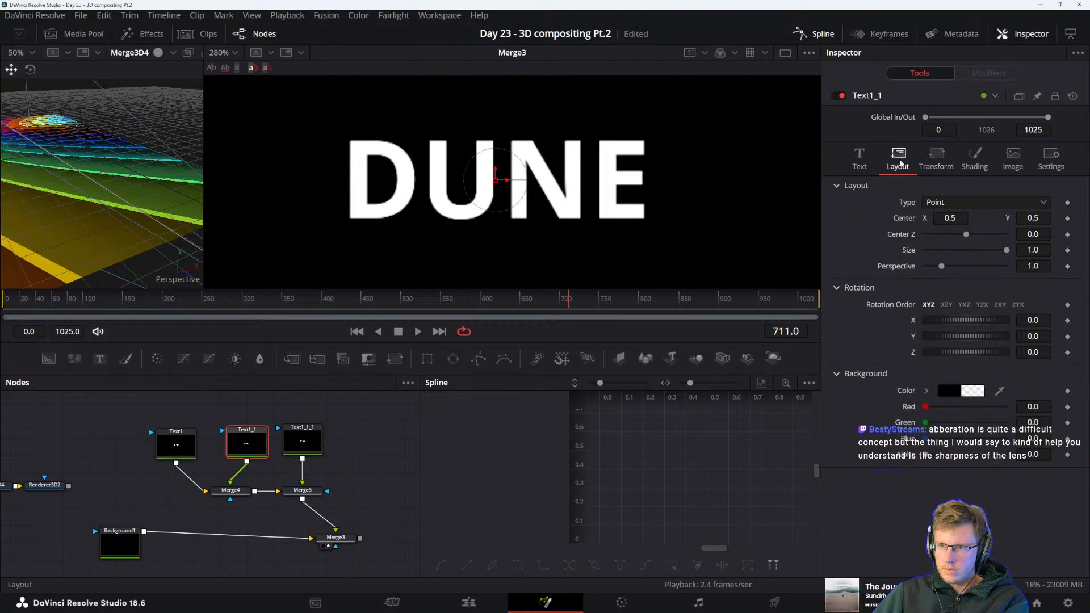
left_click(875, 163)
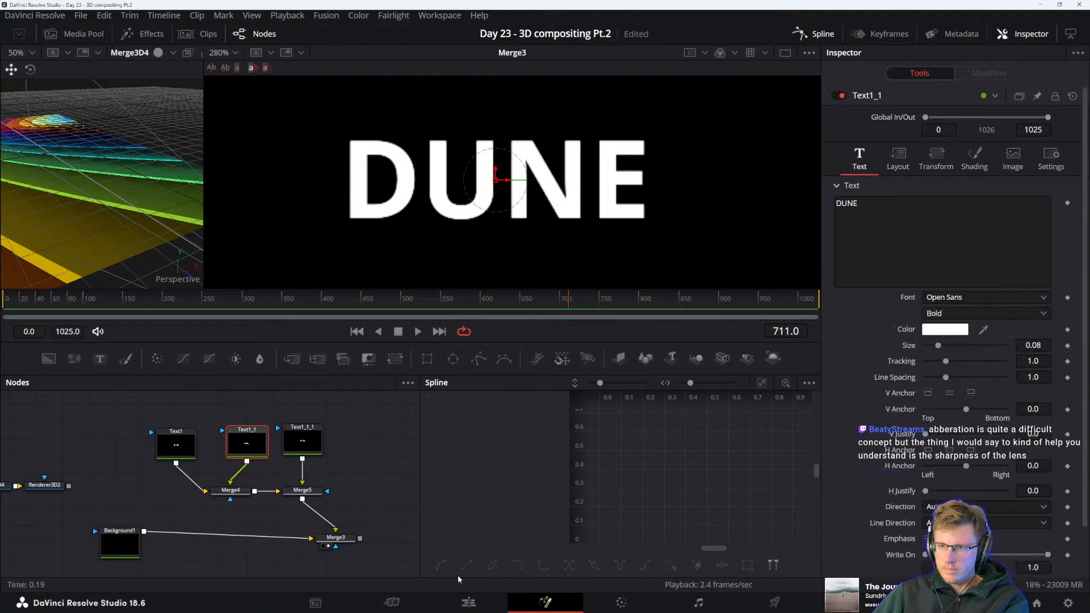
Limit the merge joining the first two DUNE texts to processing red only, turning off green, blue and alpha
left_click(231, 492)
left_click(993, 123)
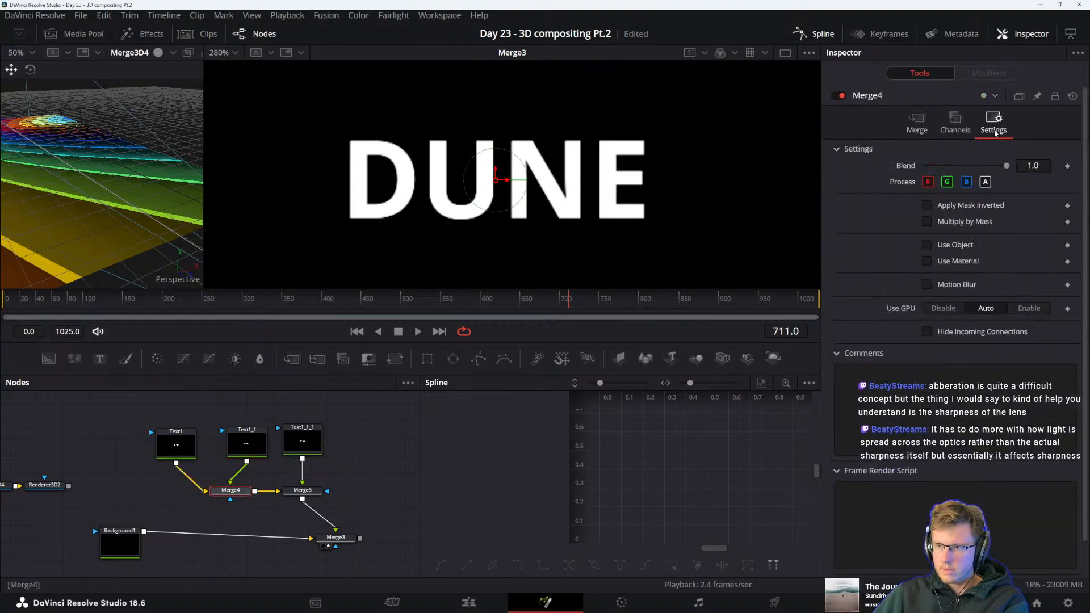
left_click(947, 182)
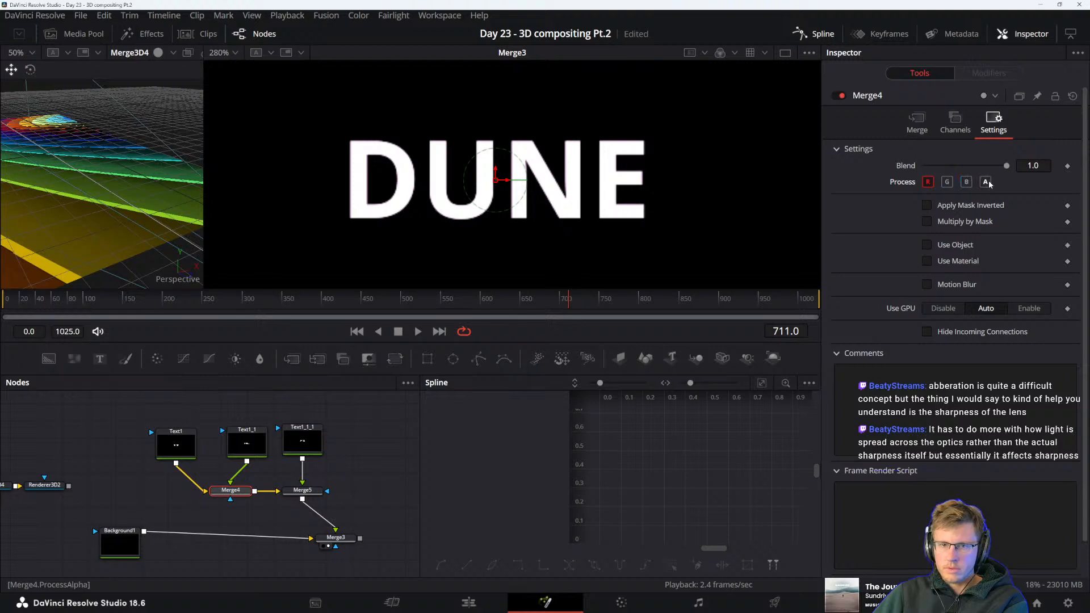
left_click(986, 182)
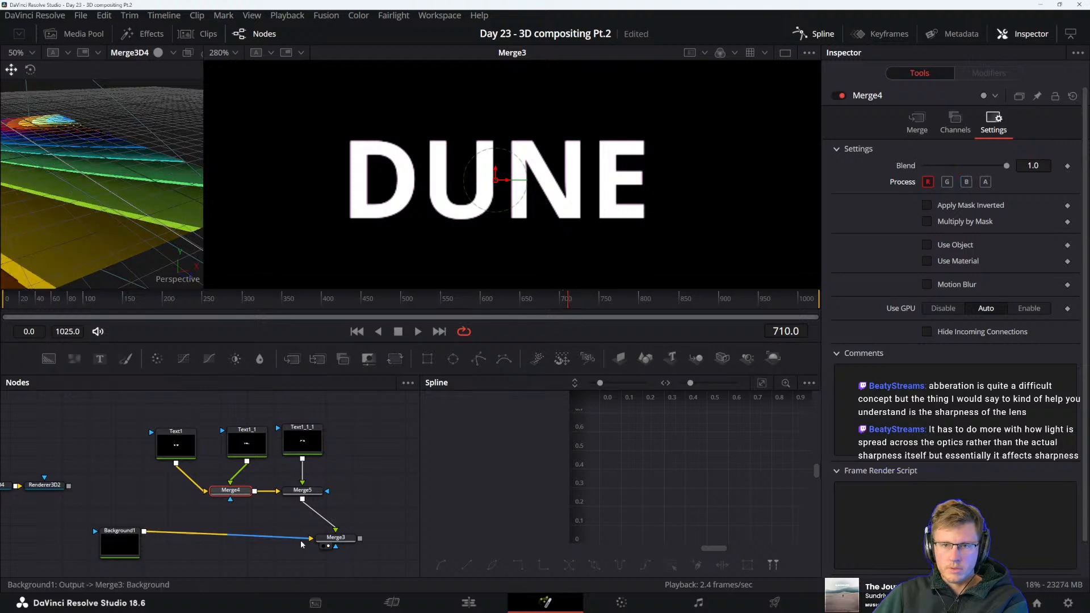
Nudge the merge that adds the third DUNE text horizontally to Center X 0.500278
left_click(303, 490)
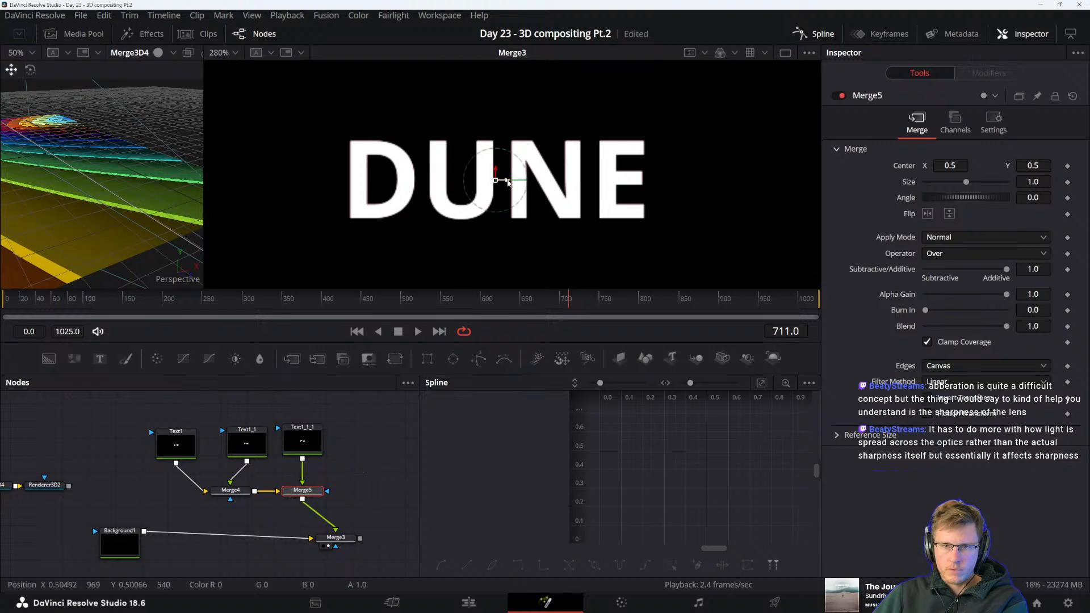
left_click_drag(508, 182, 510, 182)
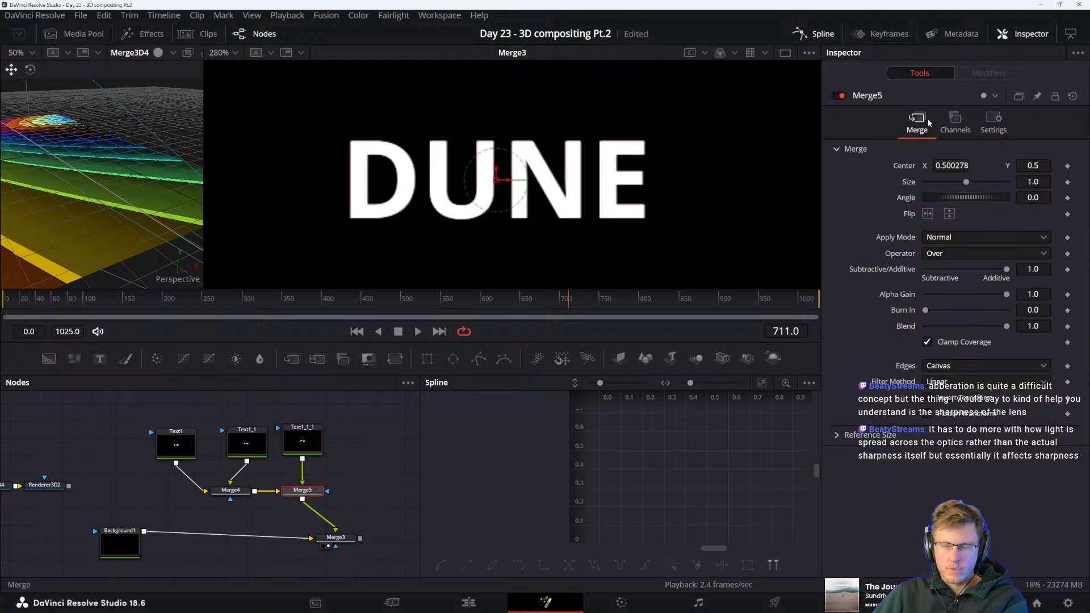